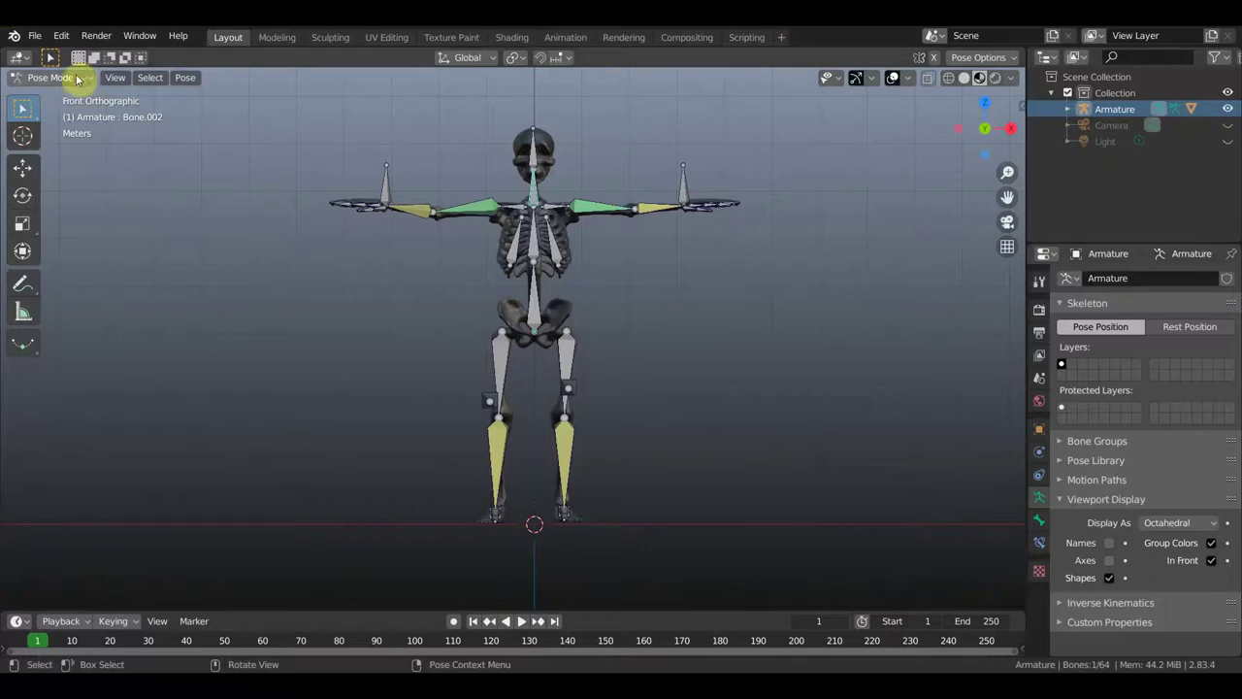
Leave Pose Mode, select the skeleton mesh, and put it into Edit Mode.
click(68, 77)
click(74, 96)
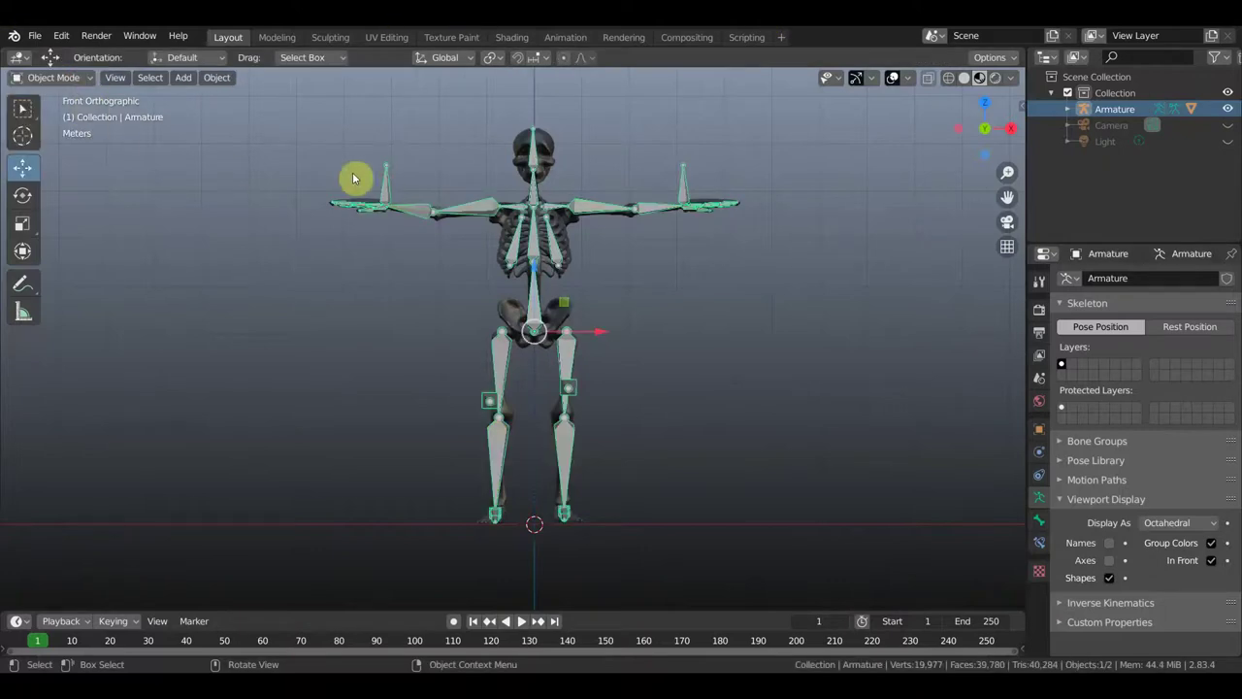
click(546, 151)
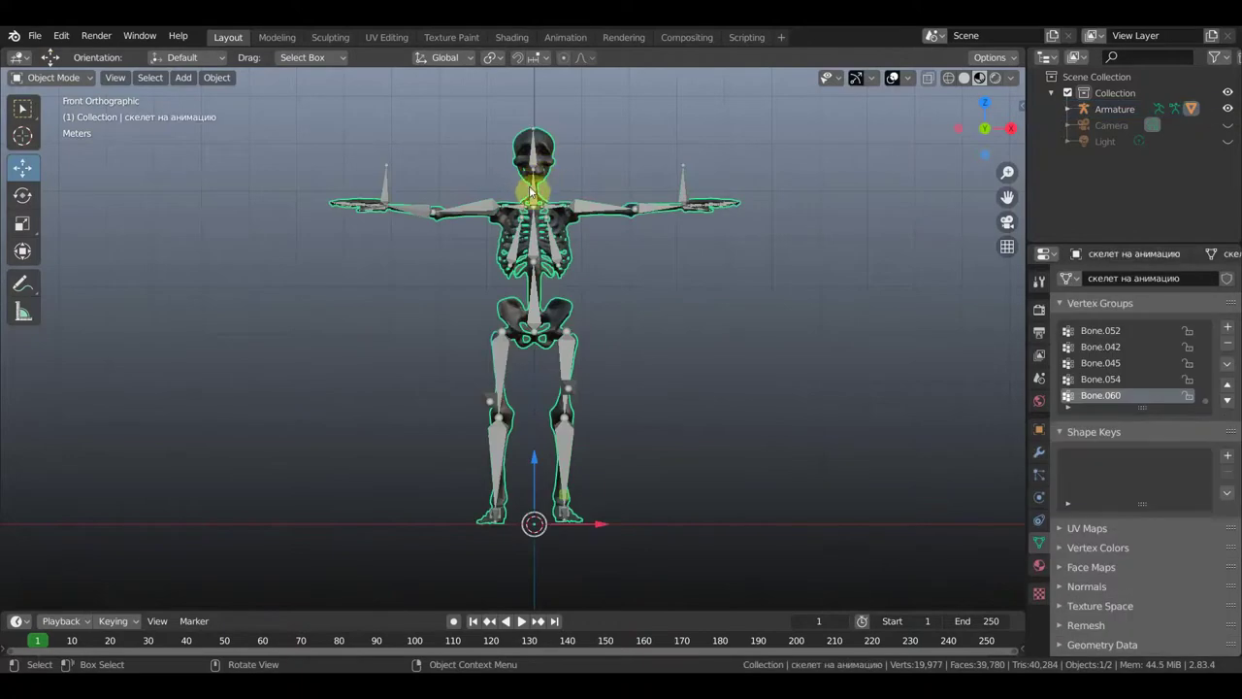
click(74, 82)
click(86, 113)
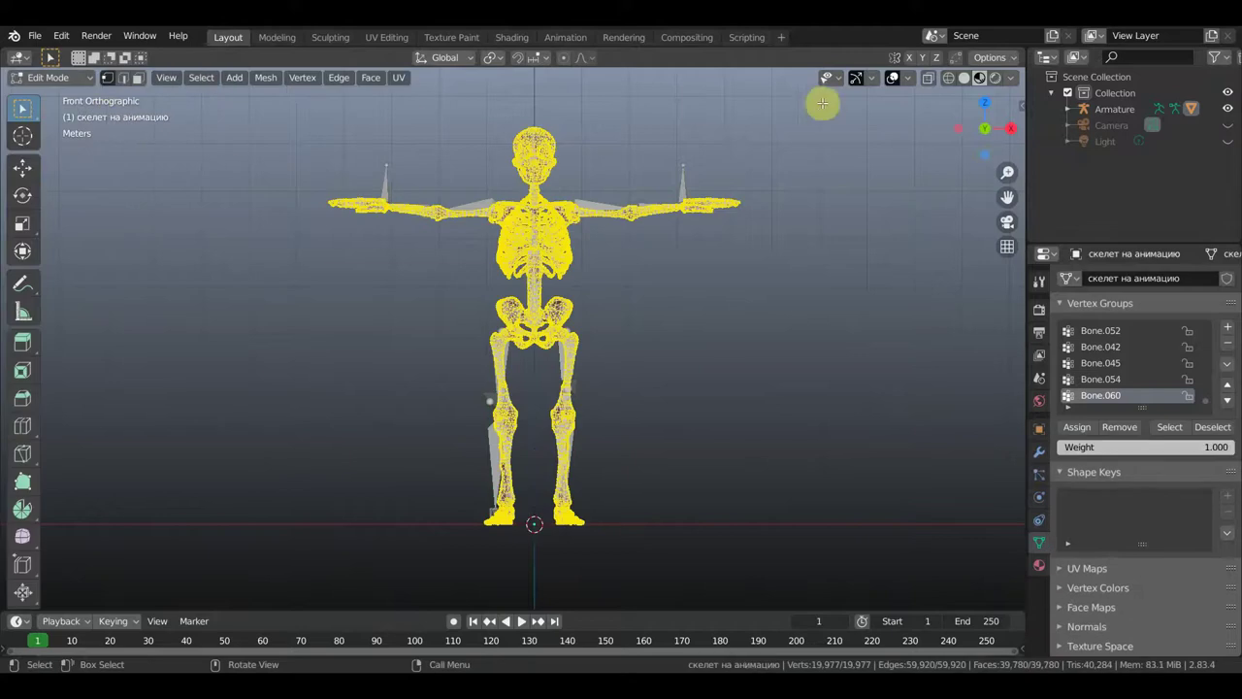
With X-ray on, box-select and delete the skull vertices, then undo the deletion.
click(948, 79)
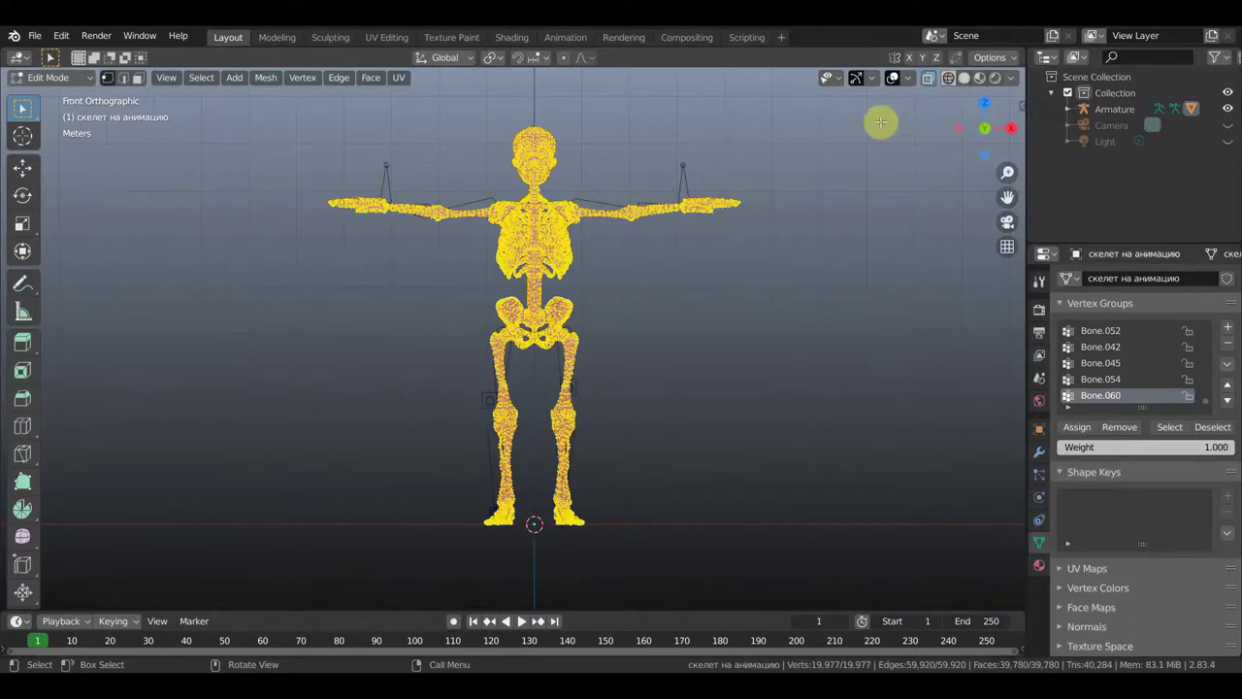
click(490, 103)
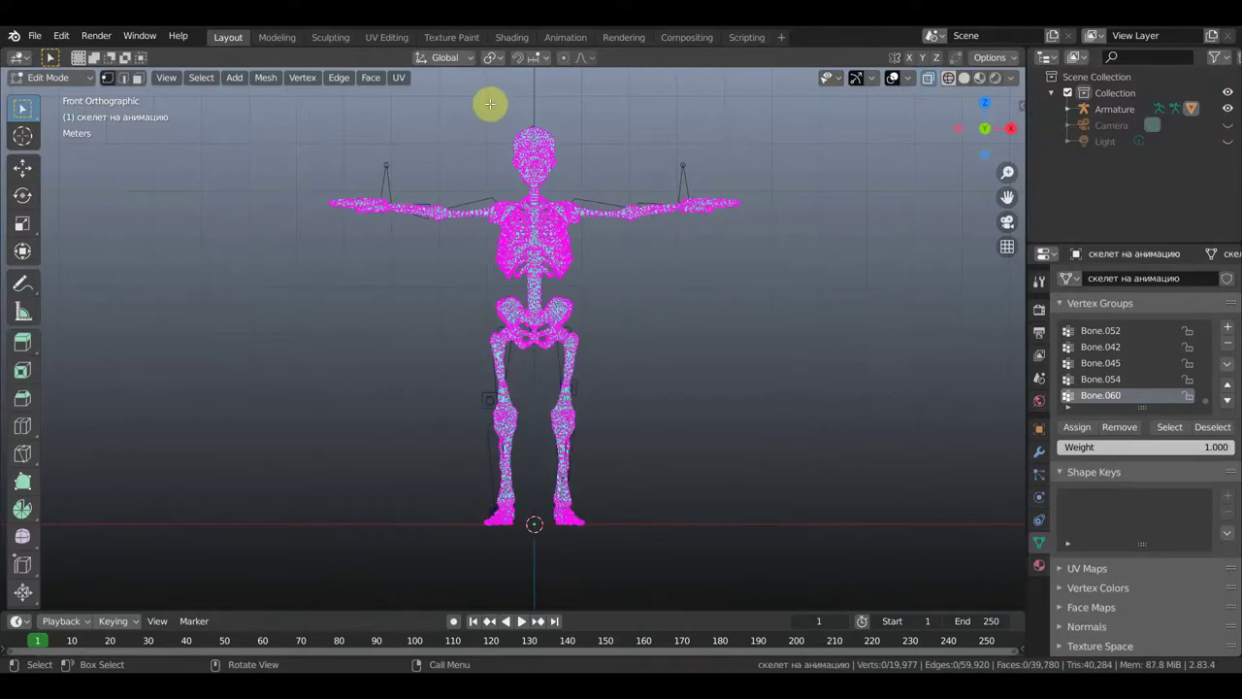
mouse_move(492, 93)
mouse_down()
mouse_move(576, 189)
mouse_move(594, 169)
mouse_up()
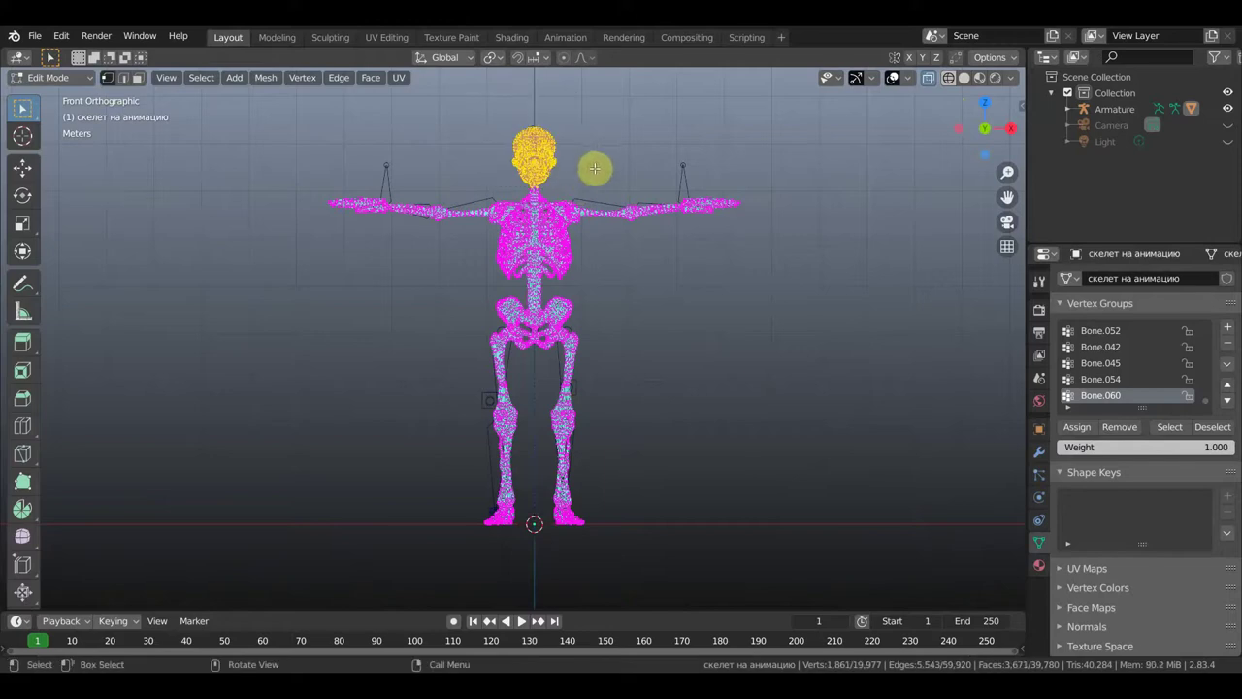
key(x)
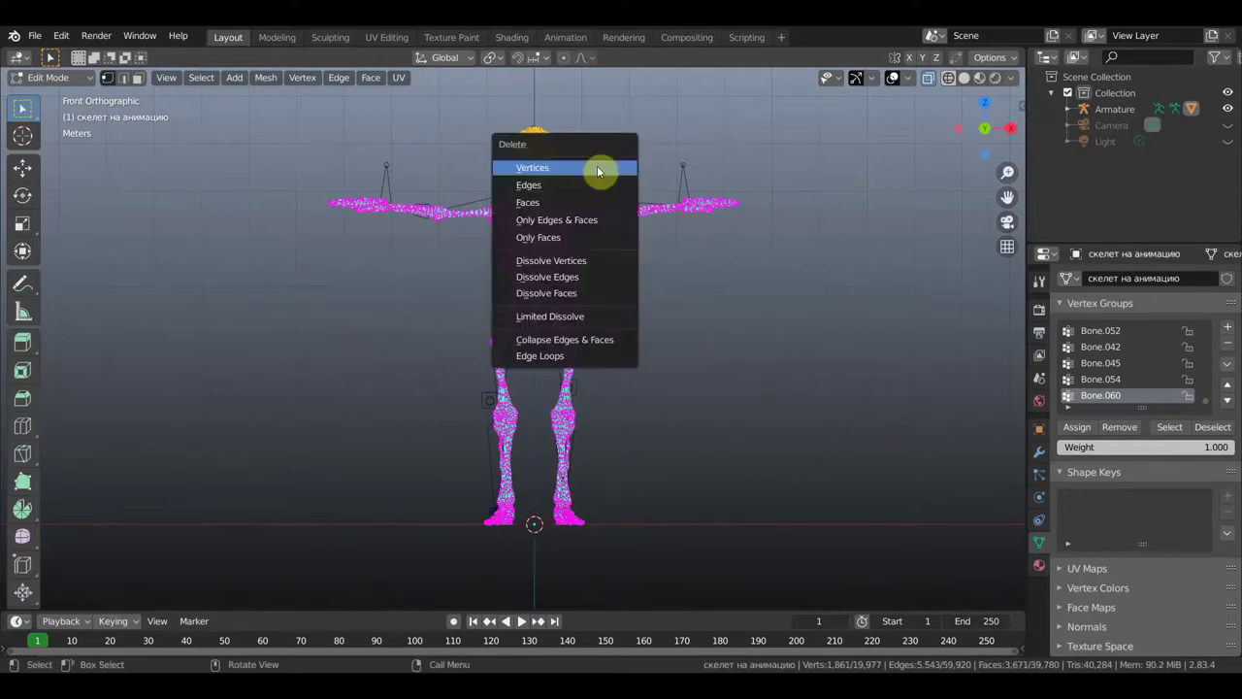
click(601, 165)
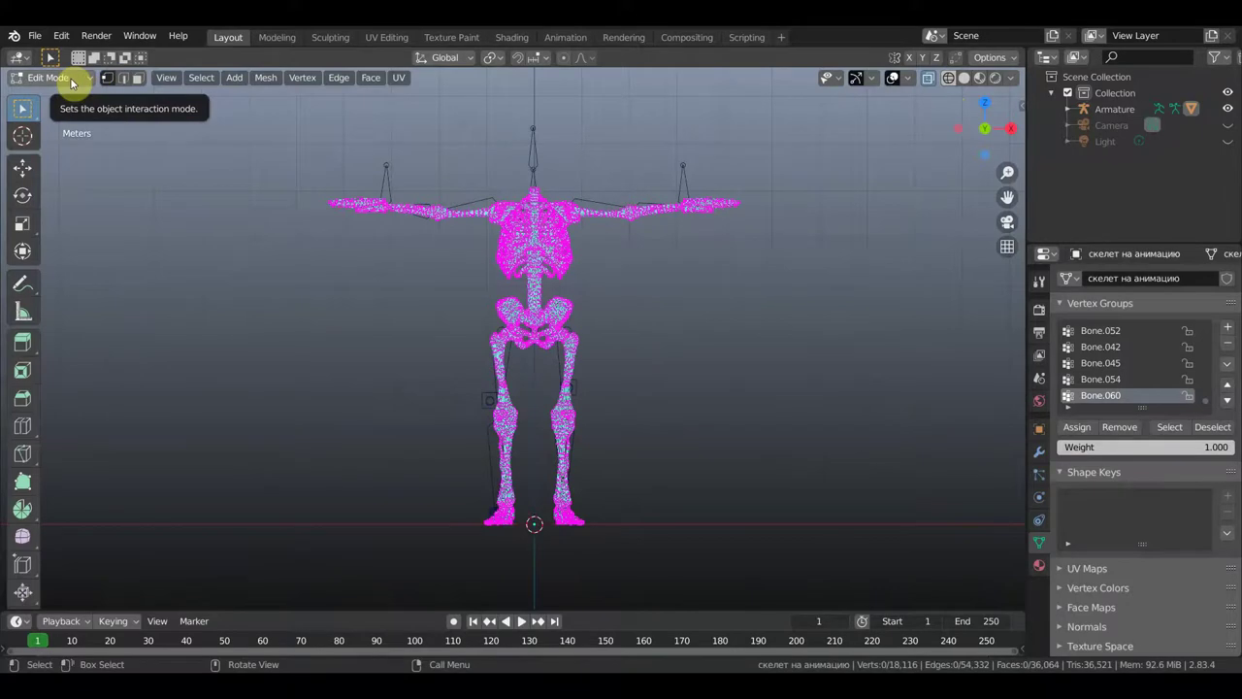
key(ctrl+z)
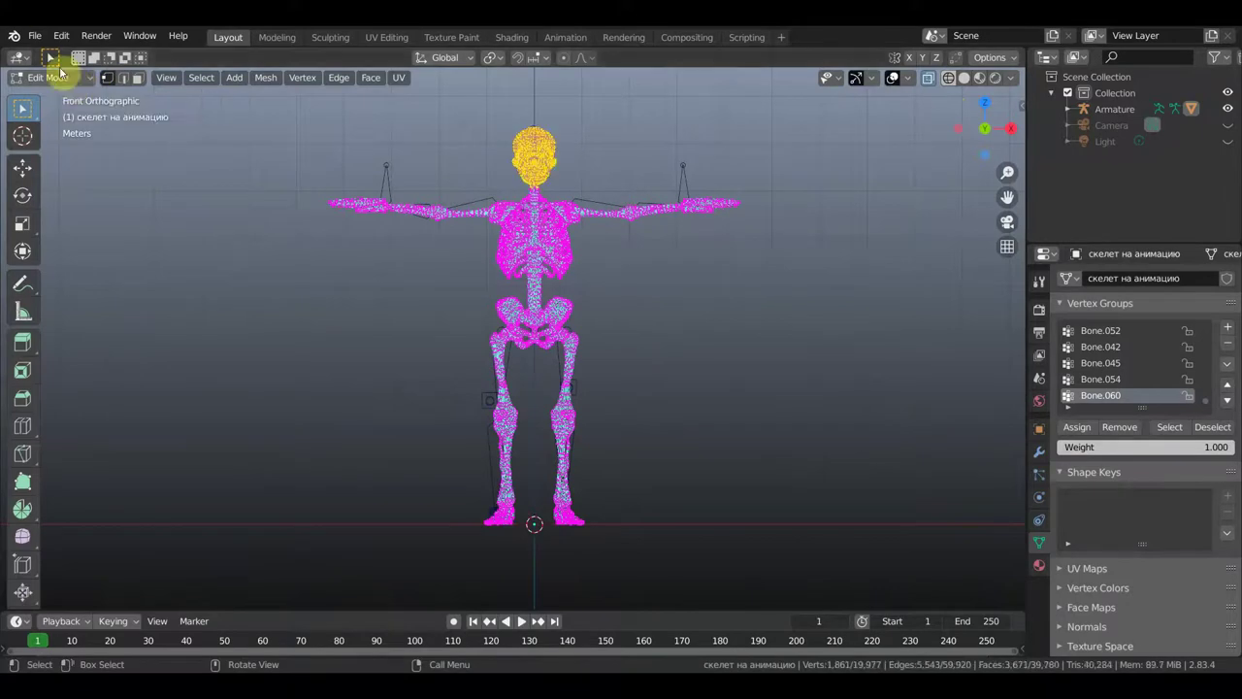
Return to Object Mode and duplicate the skeleton mesh.
click(60, 78)
click(64, 97)
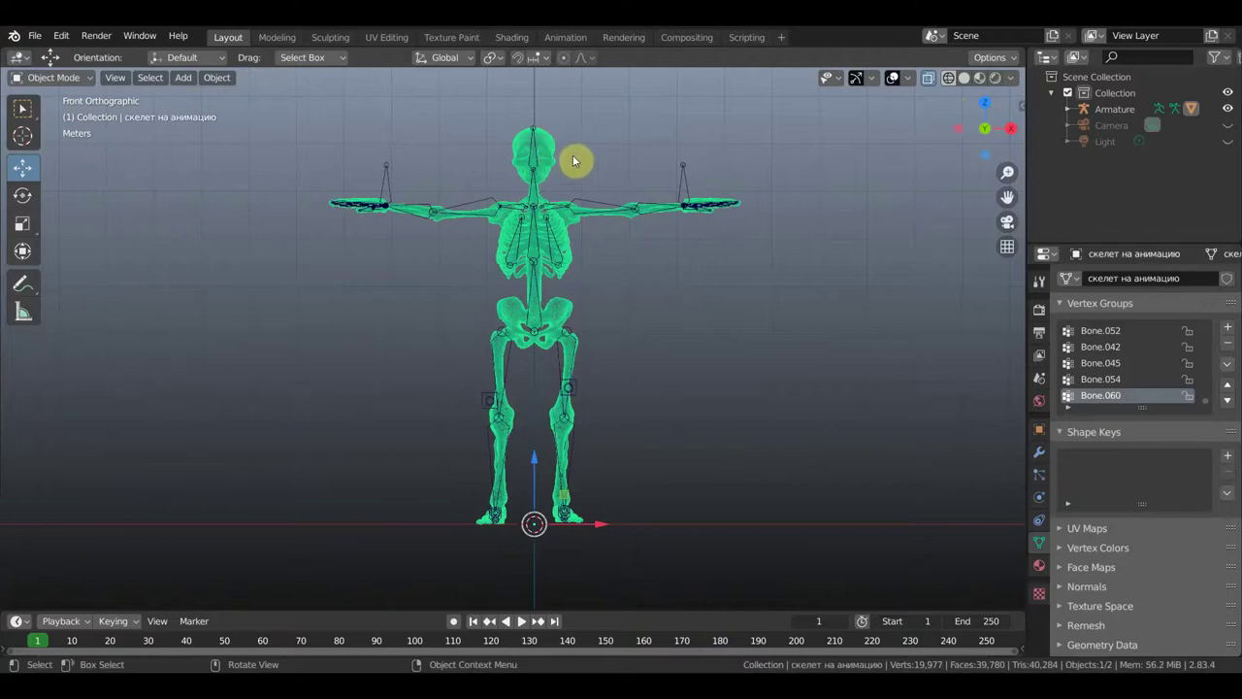
key(shift+d)
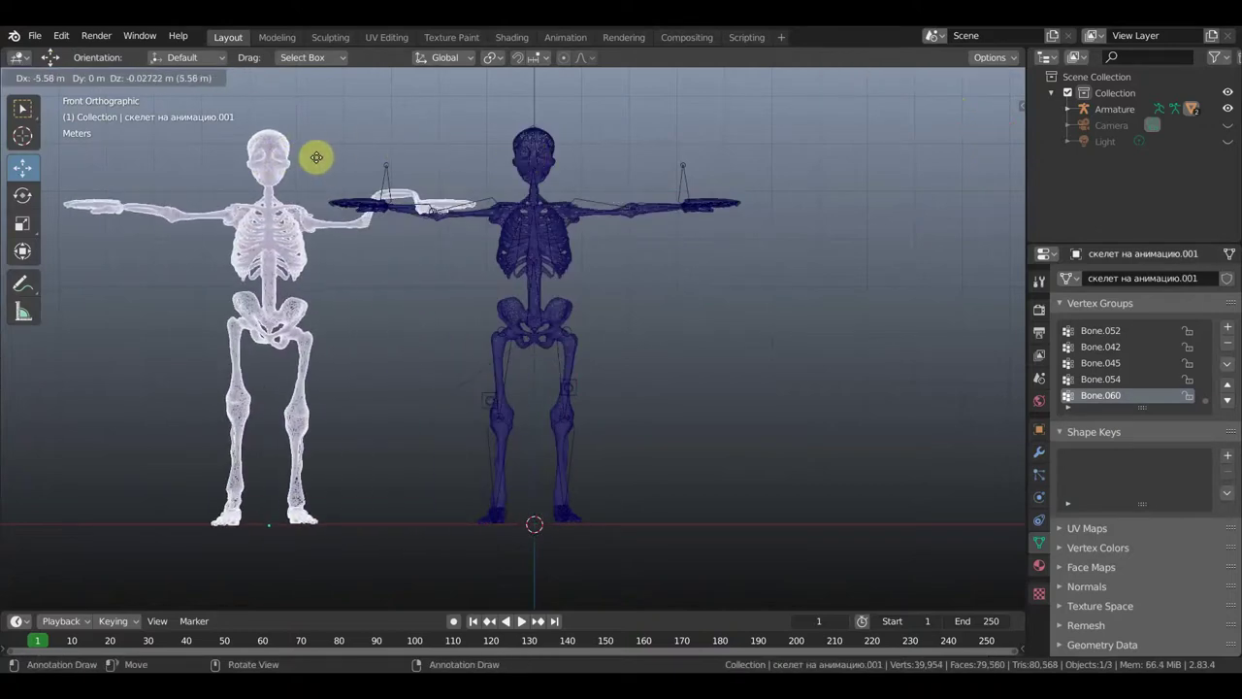
Place the duplicate to the left, then delete the skull vertices from the original skeleton.
click(318, 159)
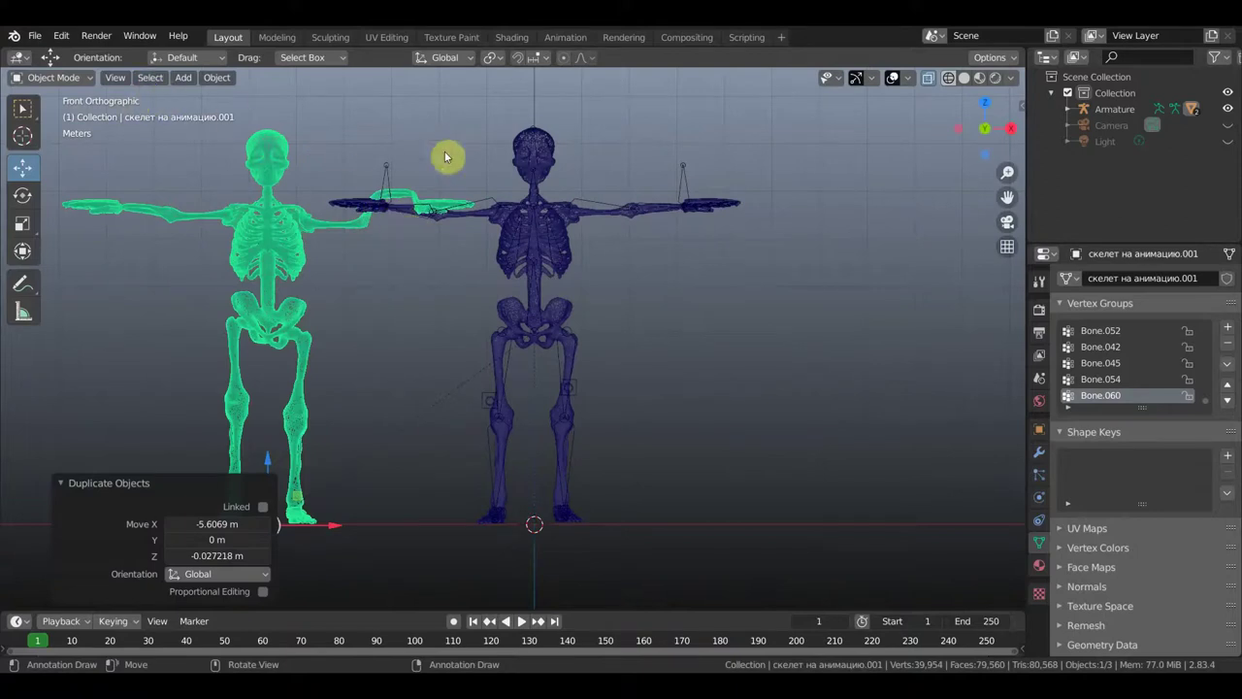
click(532, 152)
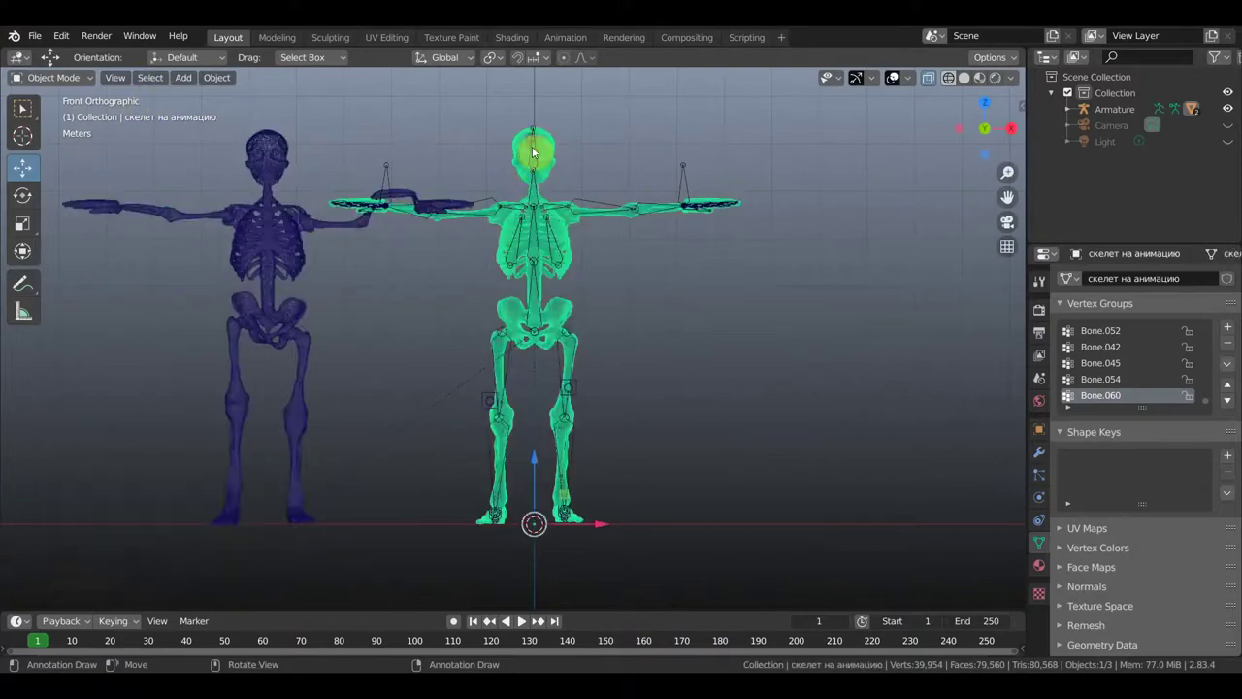
click(79, 78)
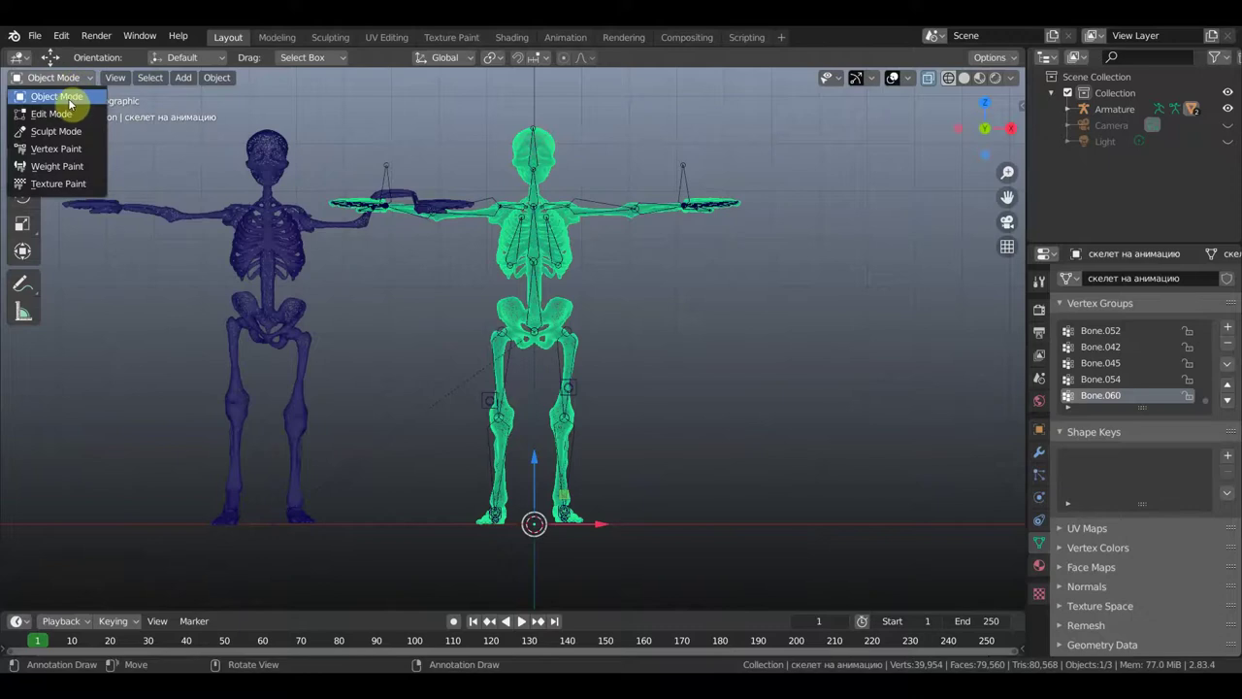
click(83, 117)
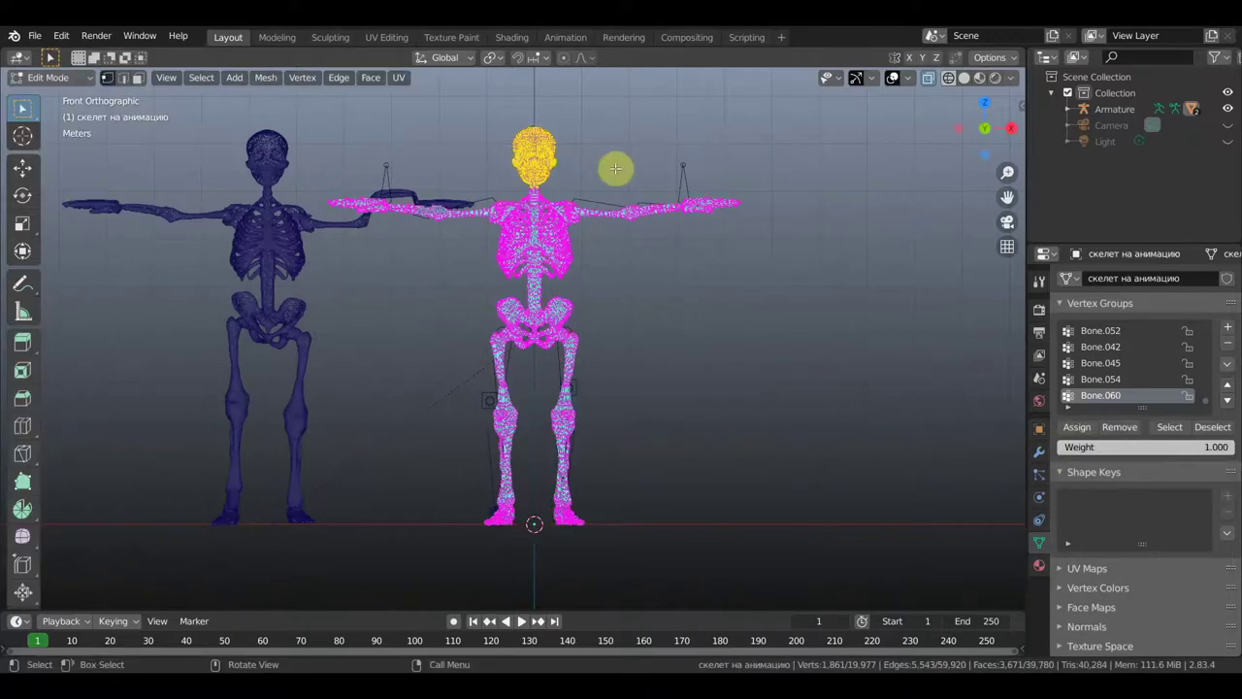
key(x)
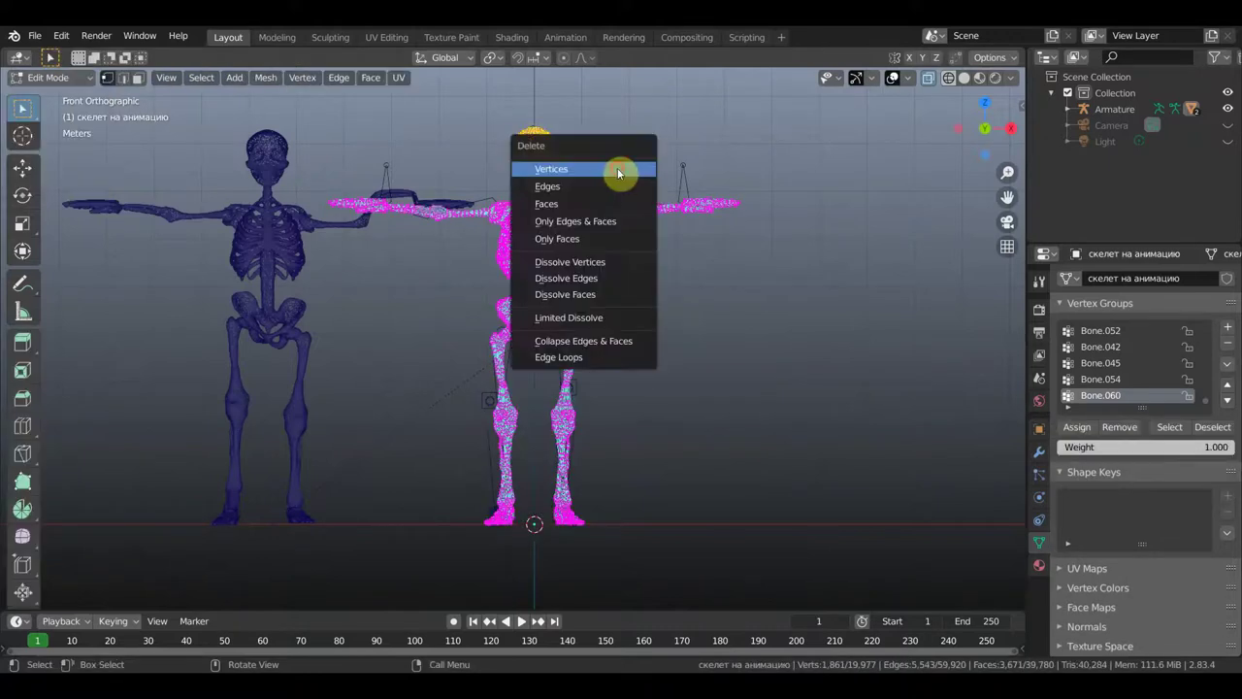
click(618, 173)
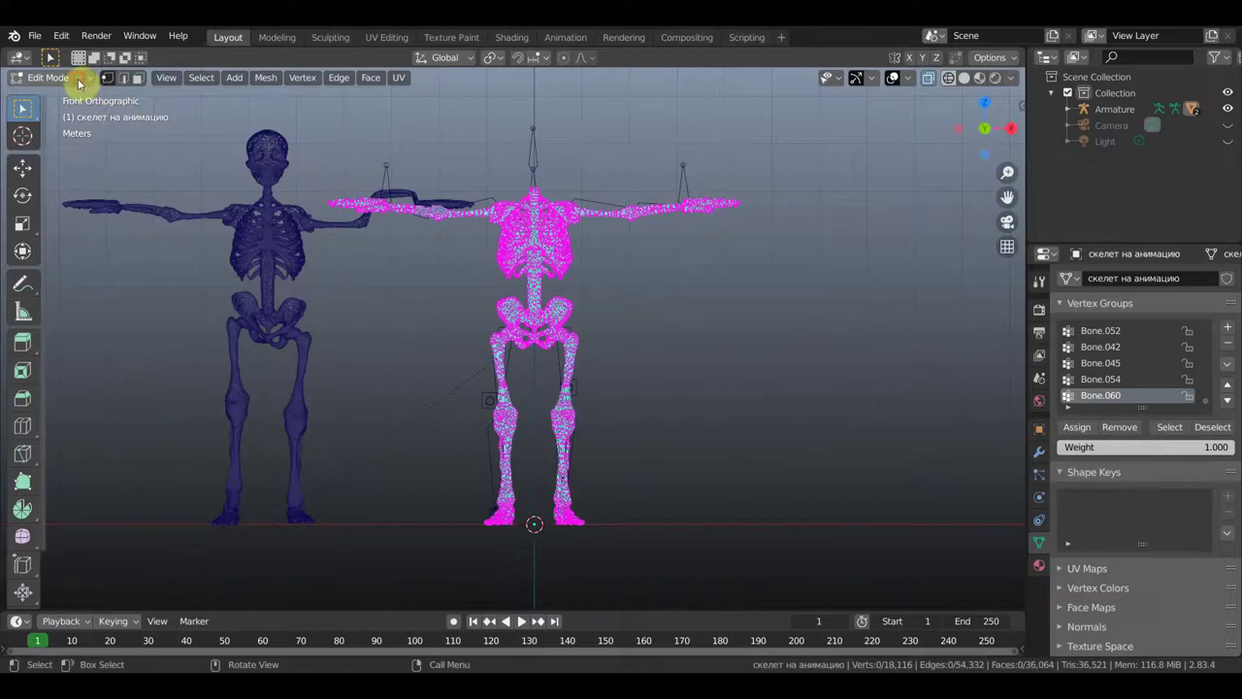
click(80, 83)
click(64, 99)
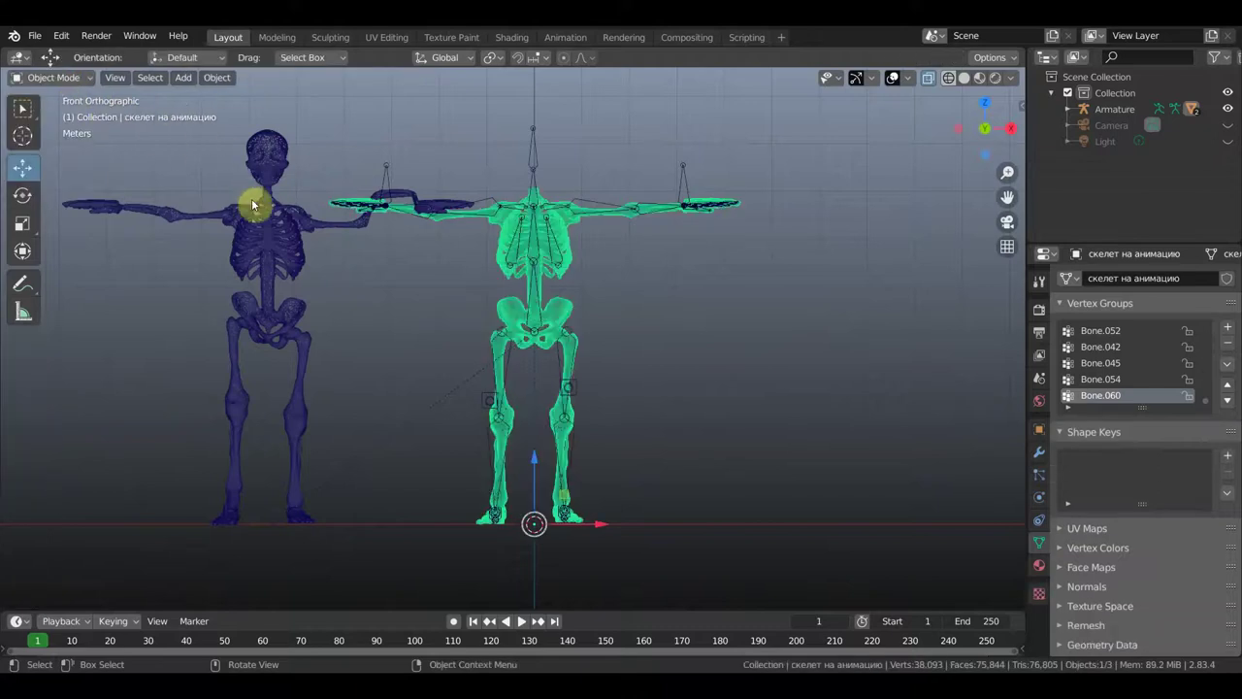
On the left copy, invert the selection and delete the body, keeping only the skull.
click(272, 181)
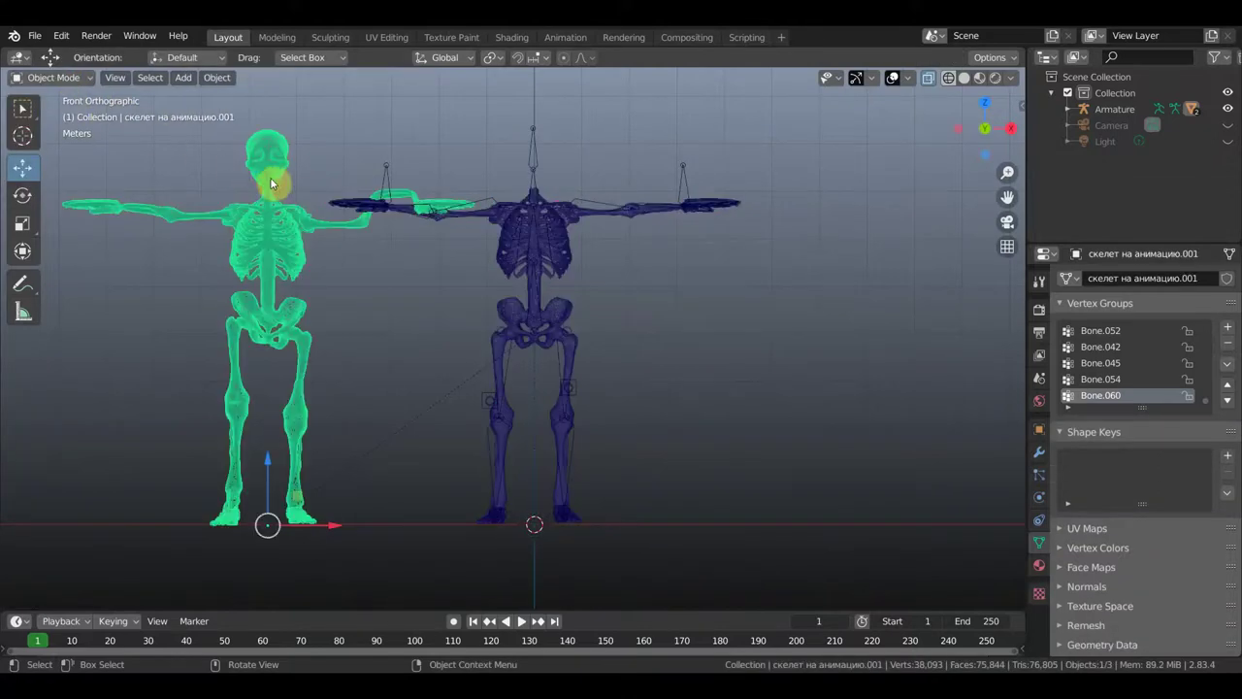
click(64, 78)
click(64, 114)
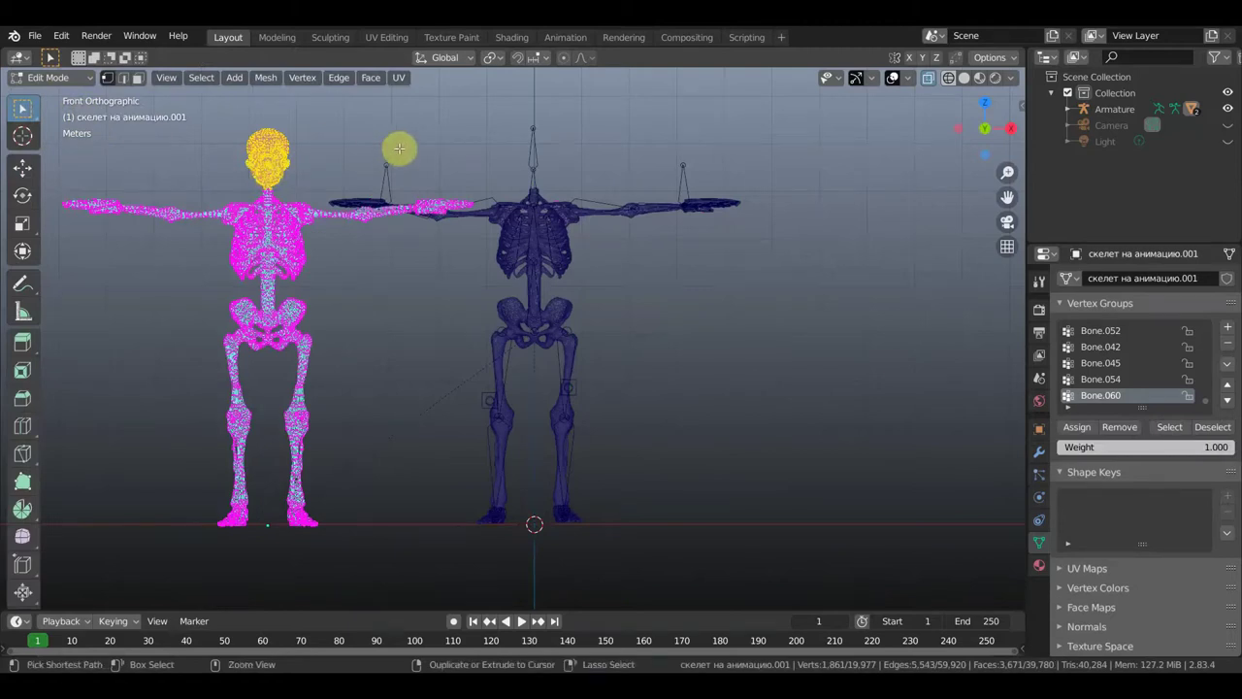
key(ctrl+i)
key(x)
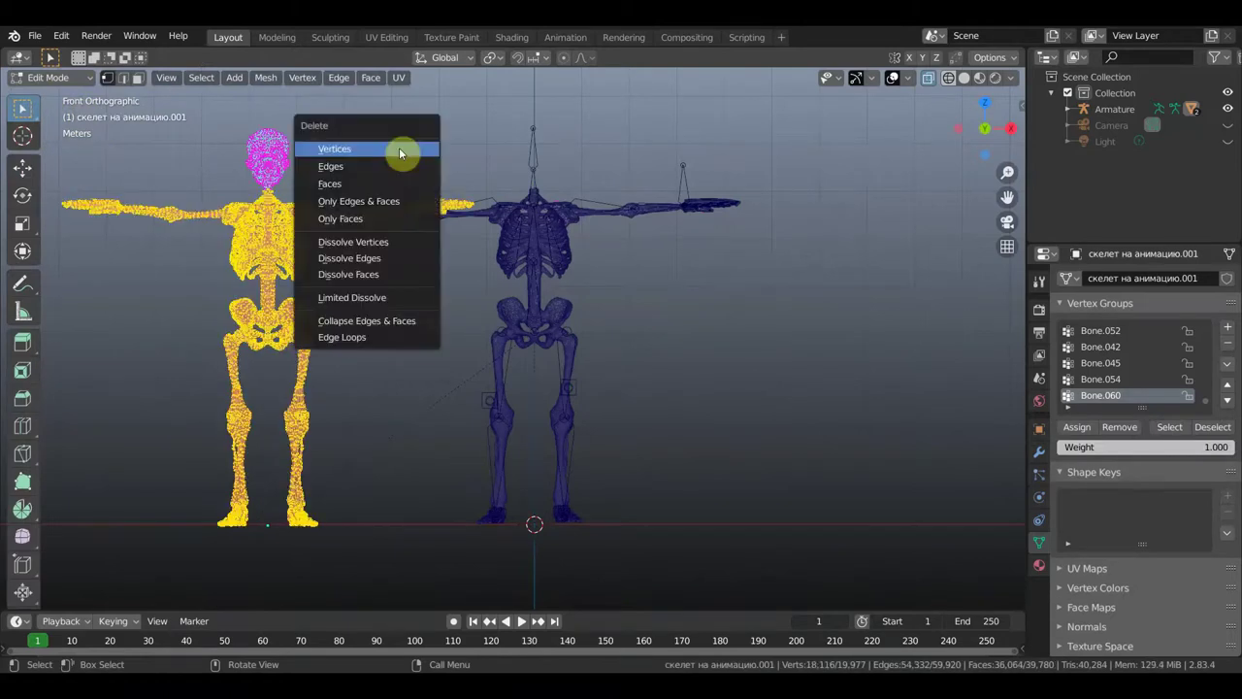
click(399, 147)
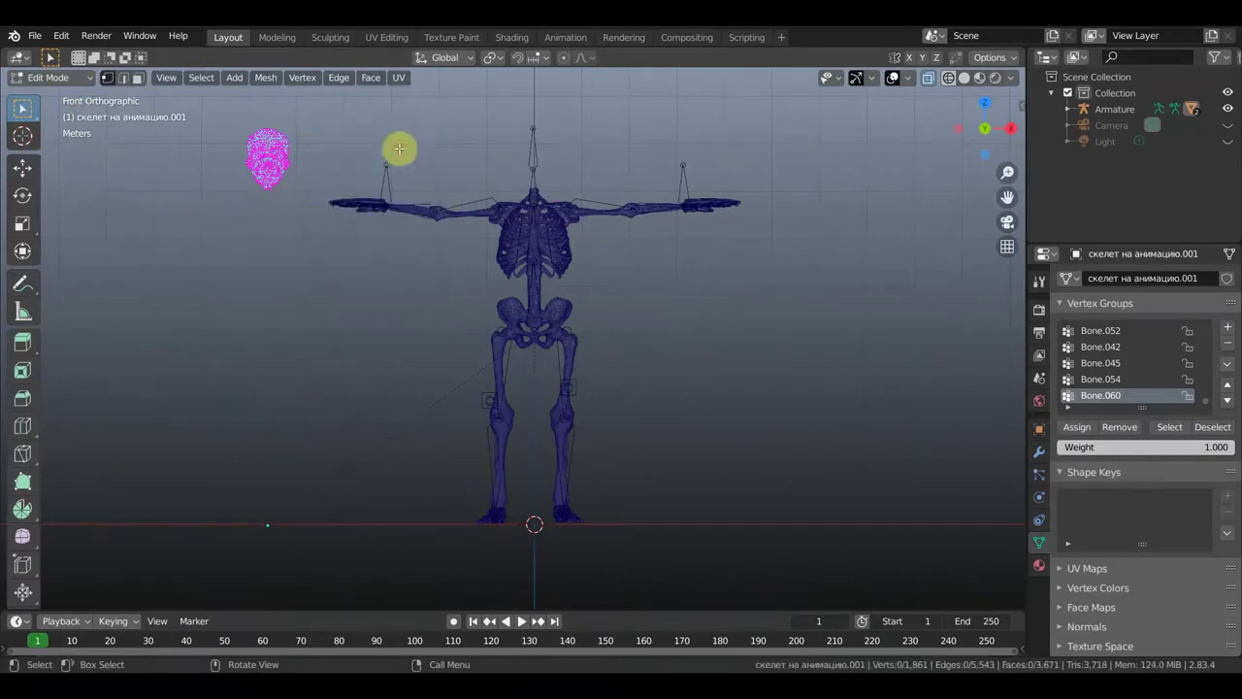
click(77, 77)
click(72, 93)
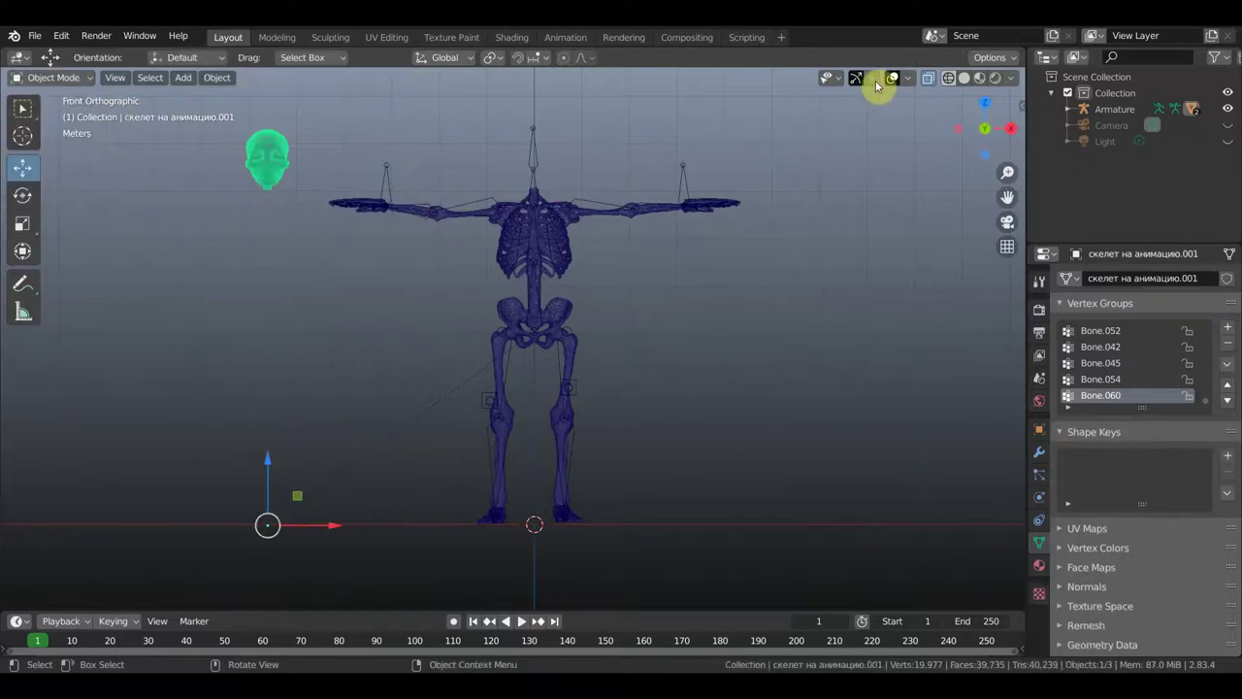
Switch to solid shading and slide the skull along X onto the headless skeleton's neck.
click(965, 79)
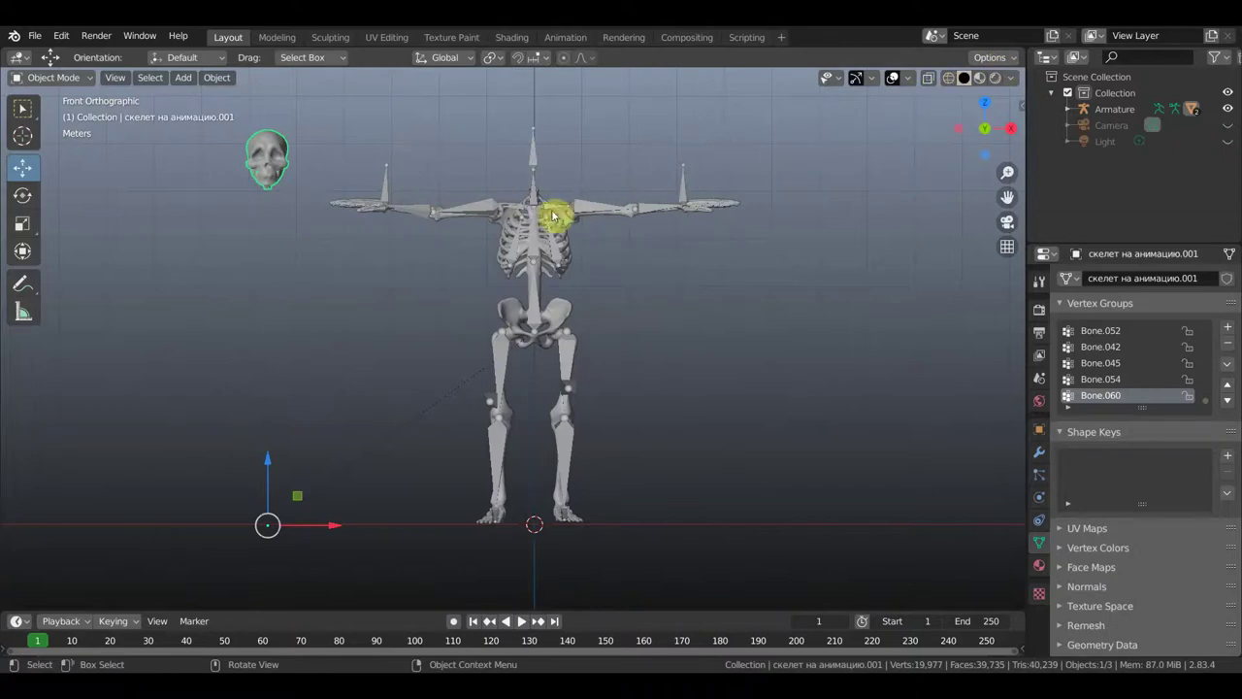
scroll(541, 207, up, 1)
scroll(540, 207, down, 1)
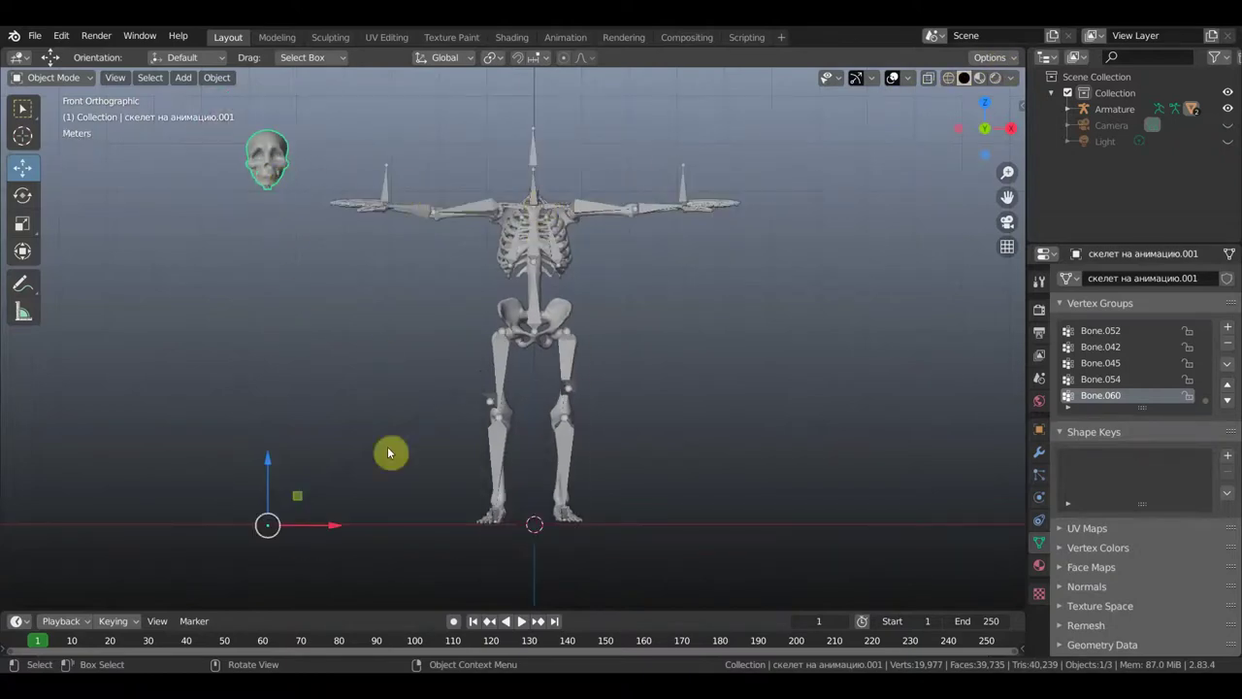
drag(333, 526, 602, 550)
Set the skull's origin to its geometry, check the placement by orbiting, then select the armature.
click(218, 76)
mouse_move(242, 112)
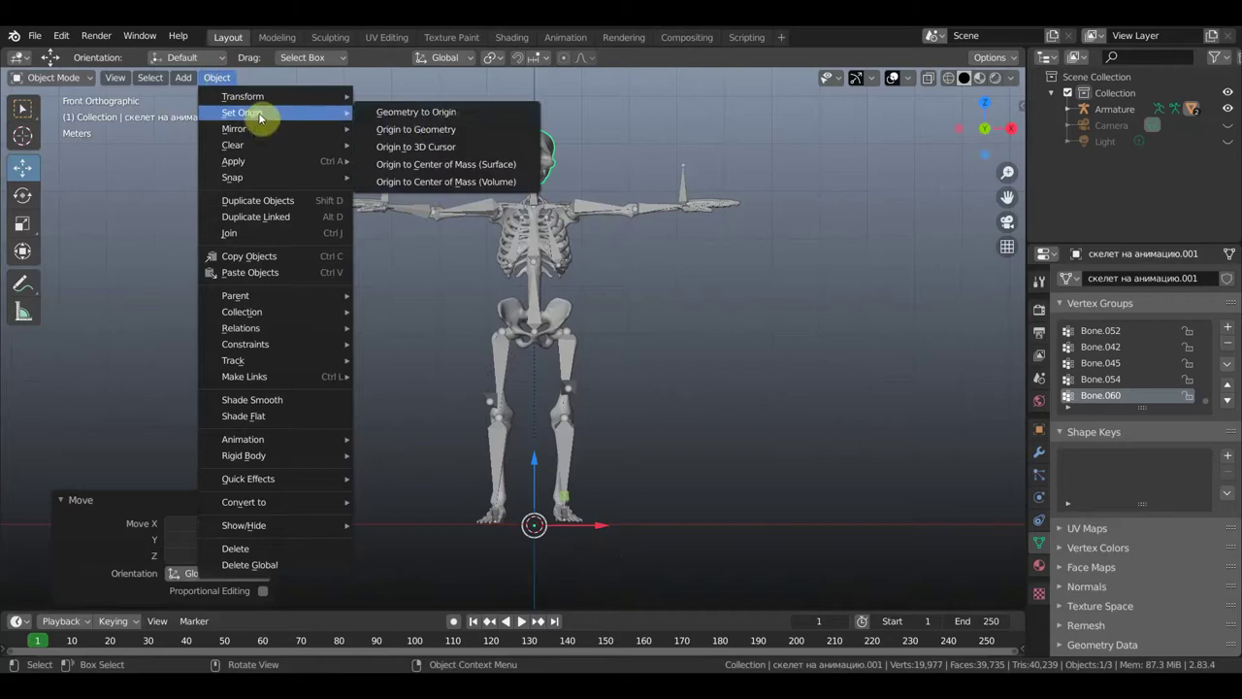
click(430, 129)
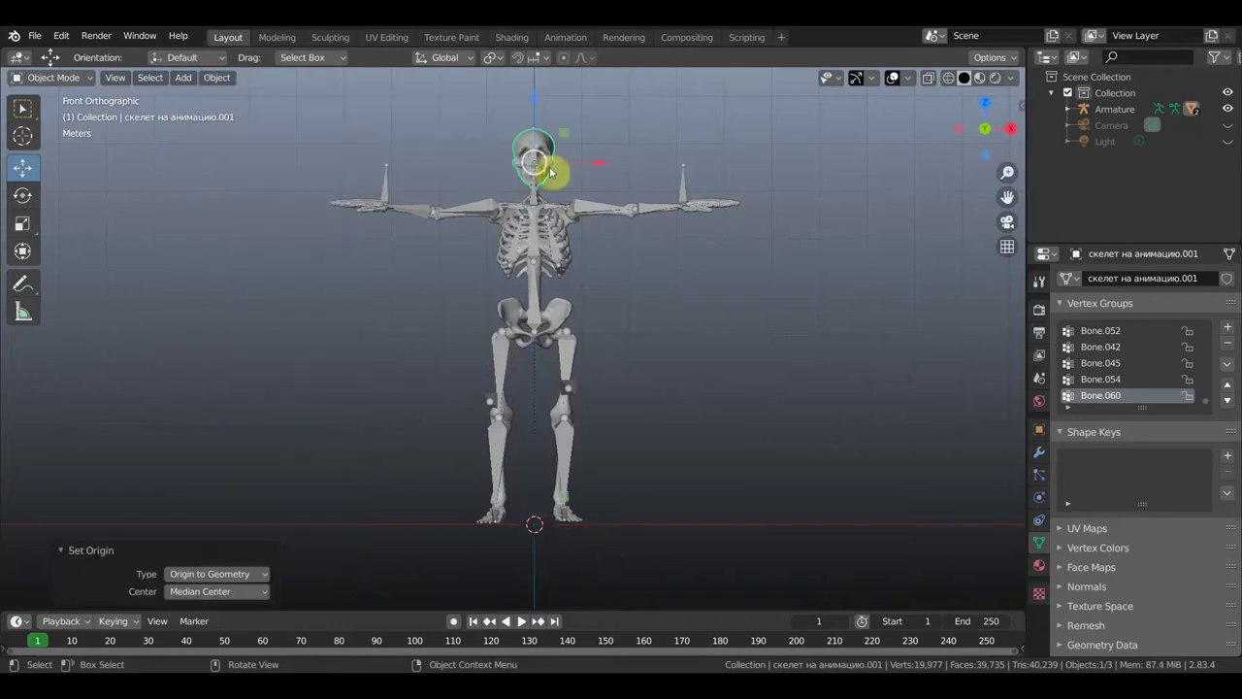
mouse_move(751, 230)
middle_down()
mouse_move(614, 314)
mouse_move(741, 309)
middle_up()
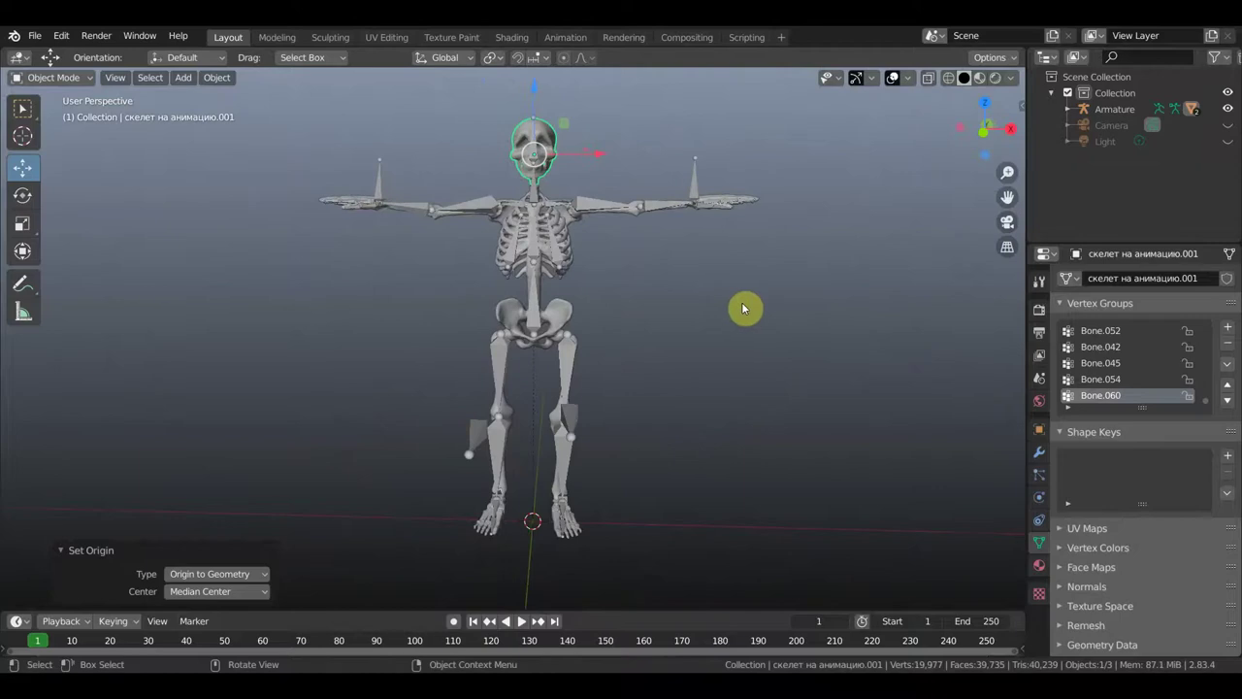
alt+middle_drag(734, 305, 666, 302)
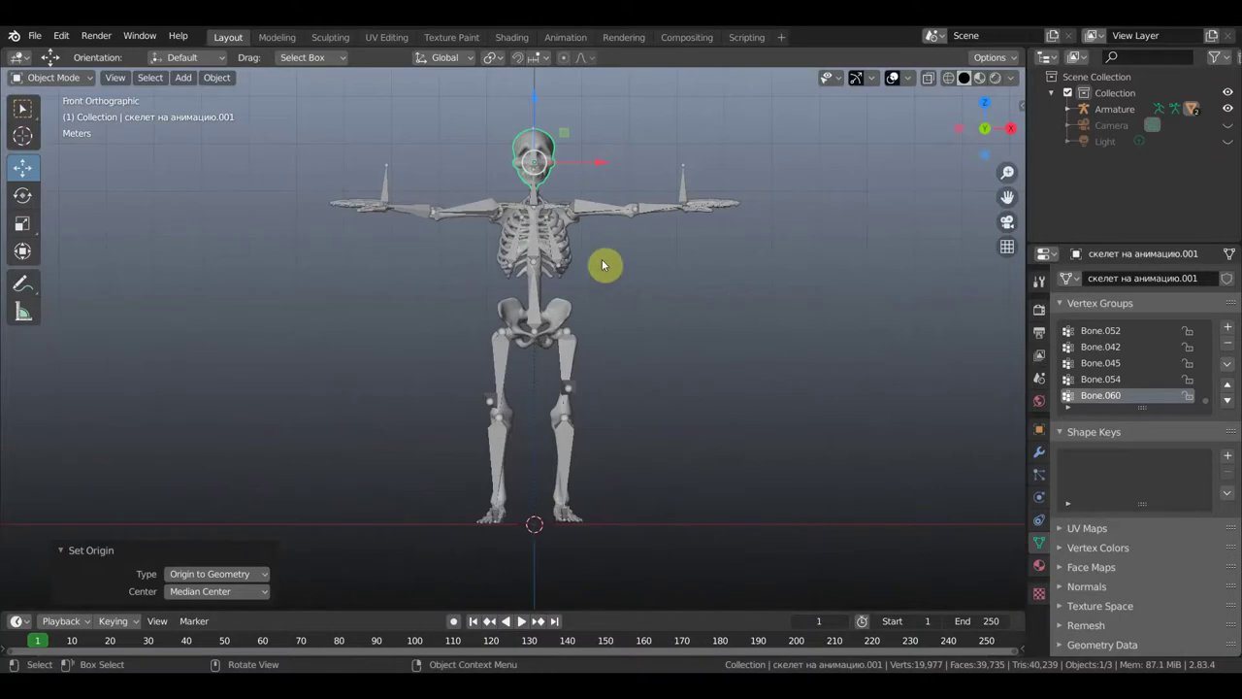
click(585, 206)
Delete the head bone in armature Edit Mode, leaving 63 bones, and return to Object Mode.
click(81, 80)
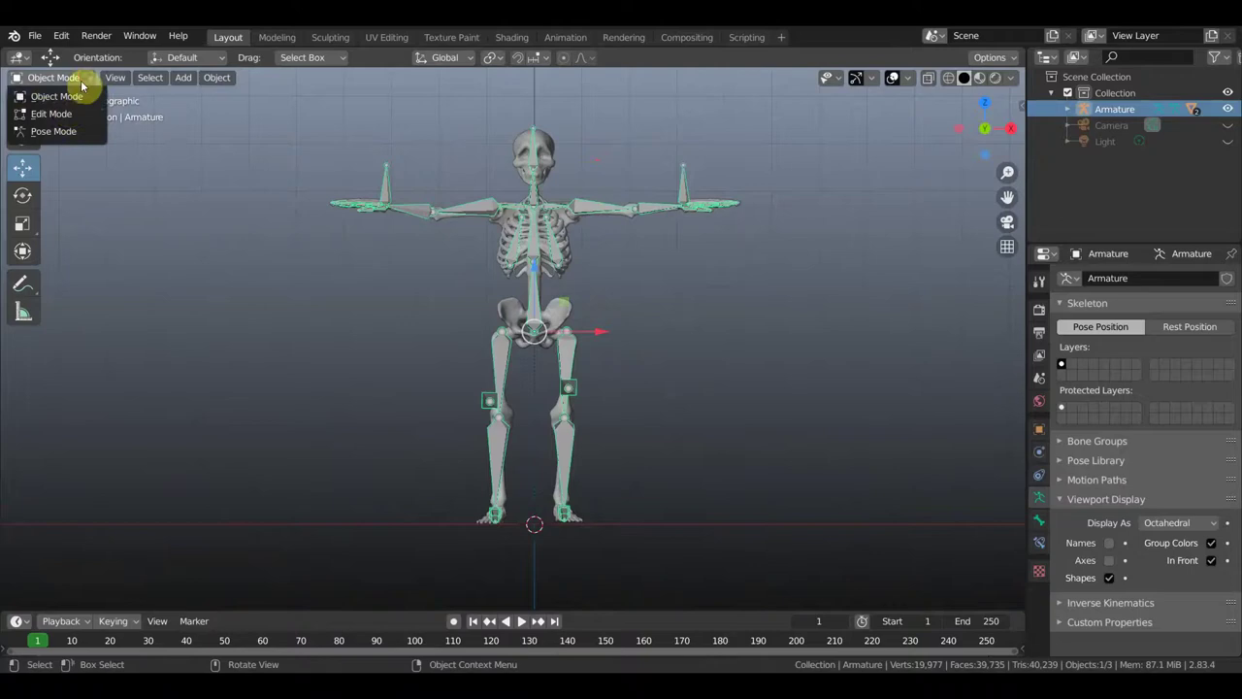
click(54, 114)
click(536, 149)
key(x)
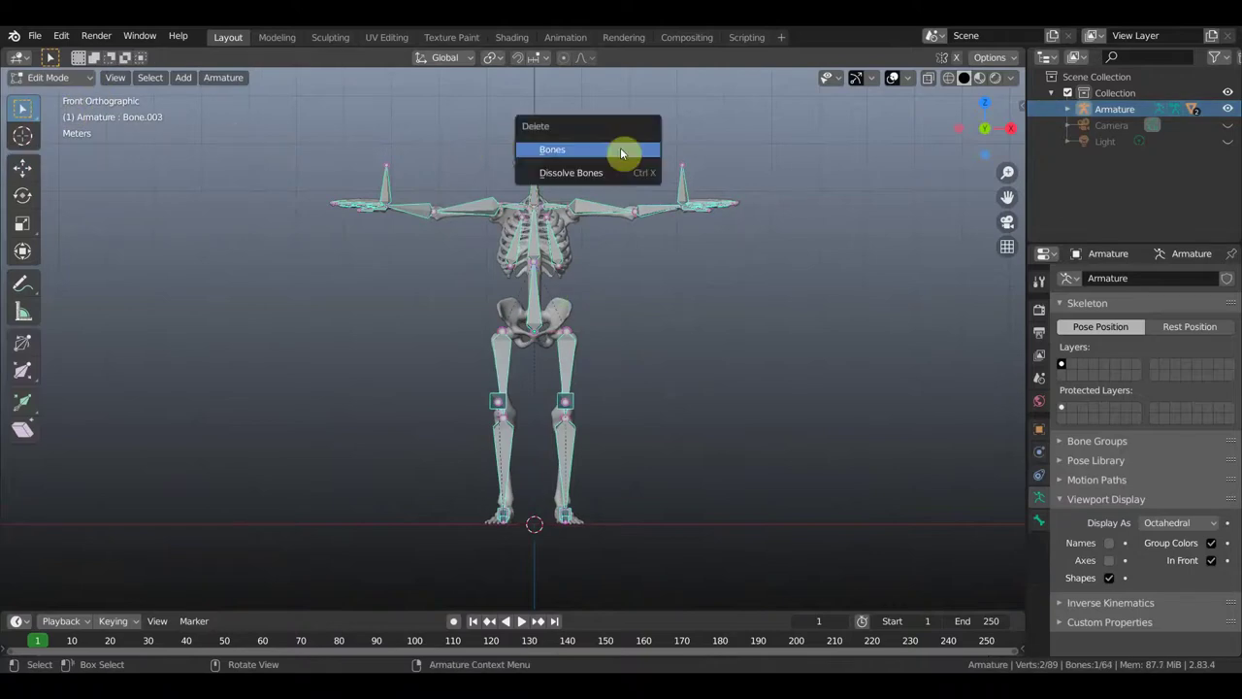
click(622, 149)
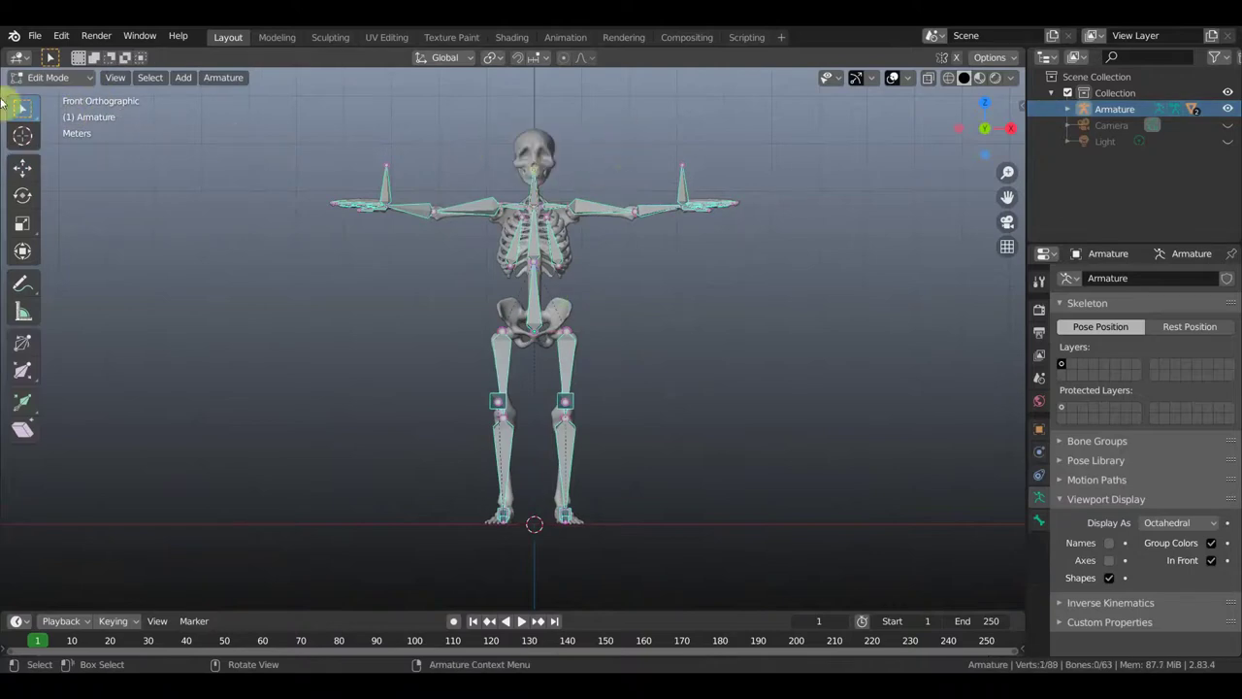
click(51, 77)
click(54, 95)
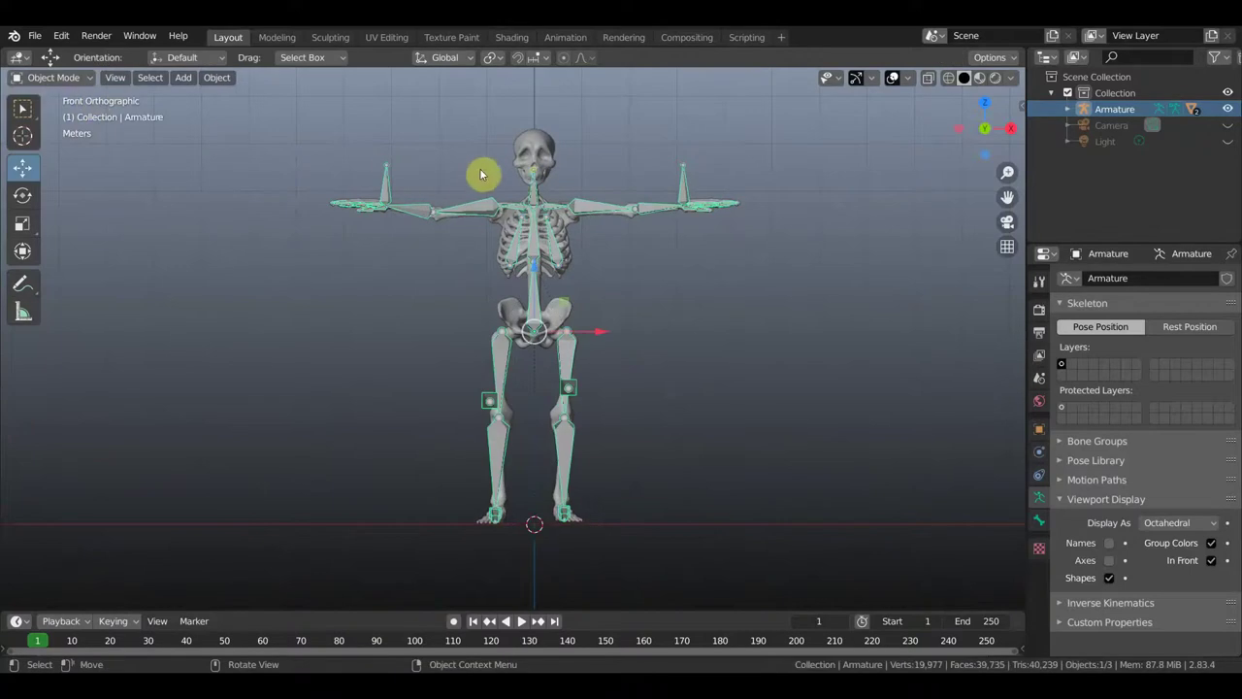
click(185, 77)
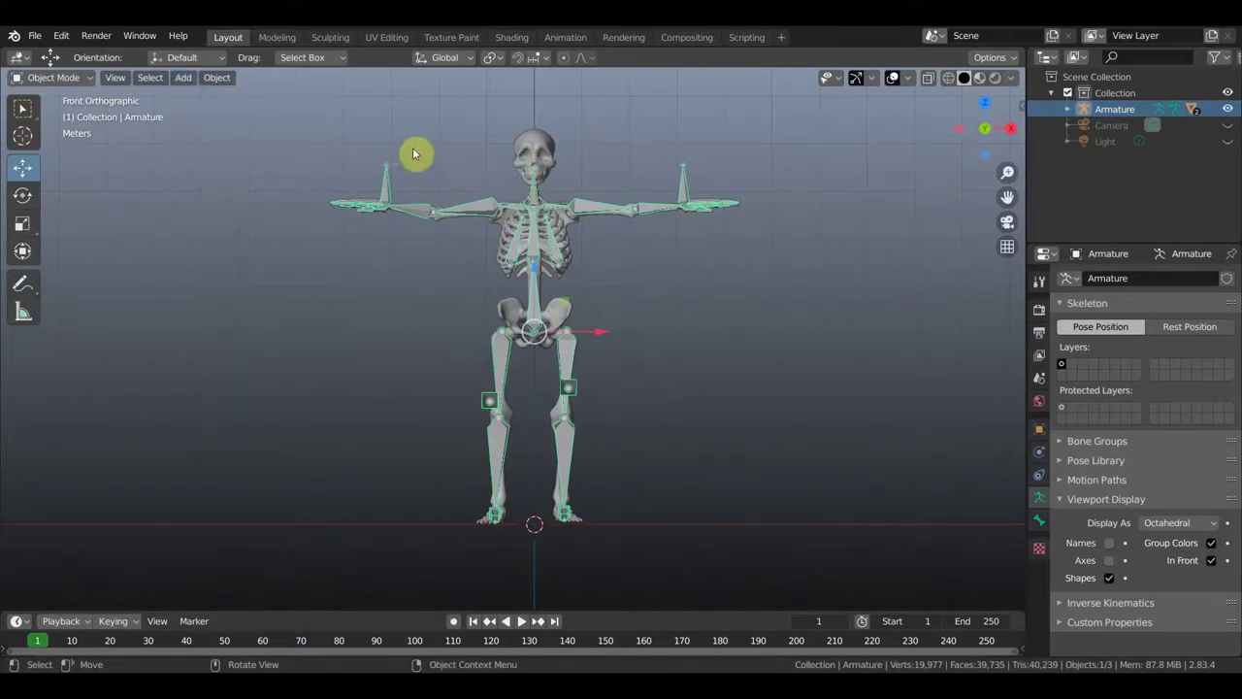
Add a new armature, raise it into the skull at Z 7.2672 m, and draw it In Front.
key(shift+a)
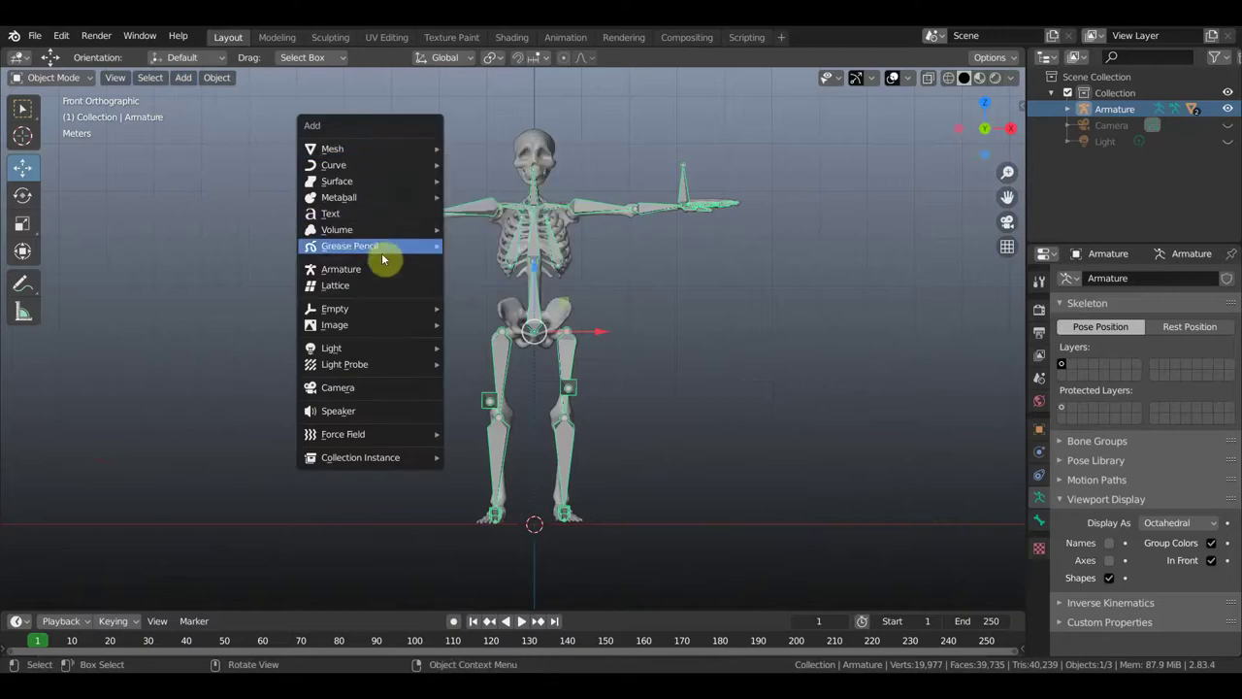
click(382, 269)
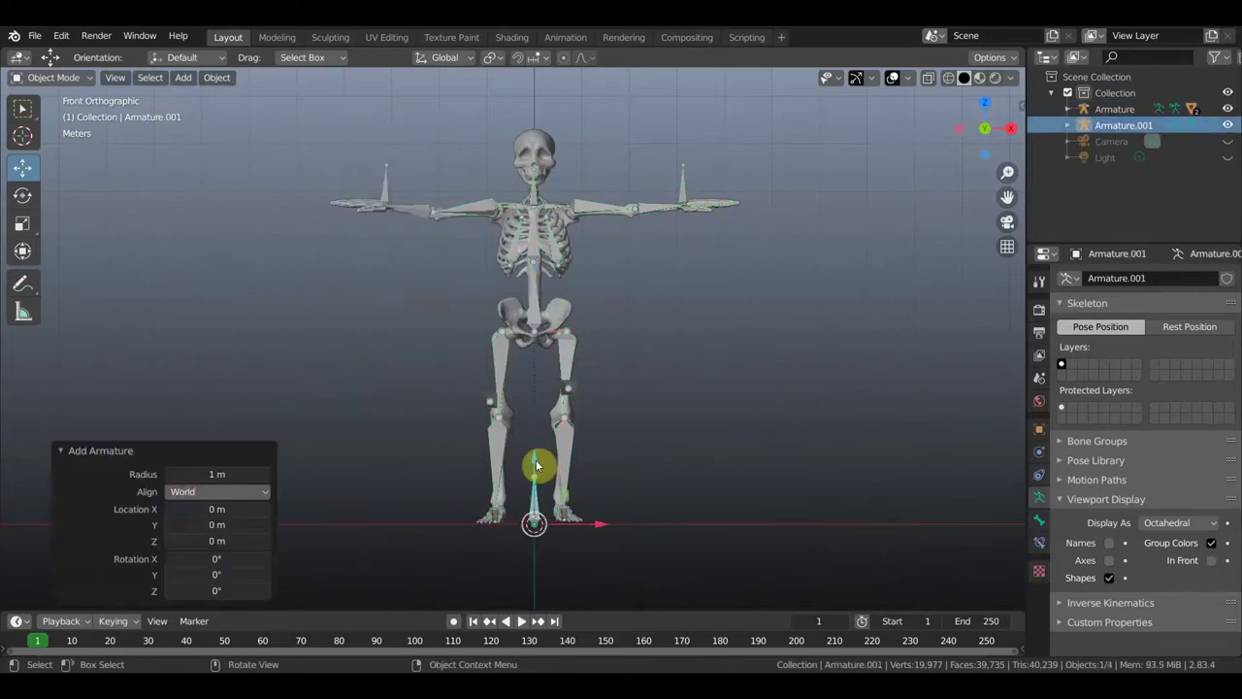
drag(534, 464, 542, 110)
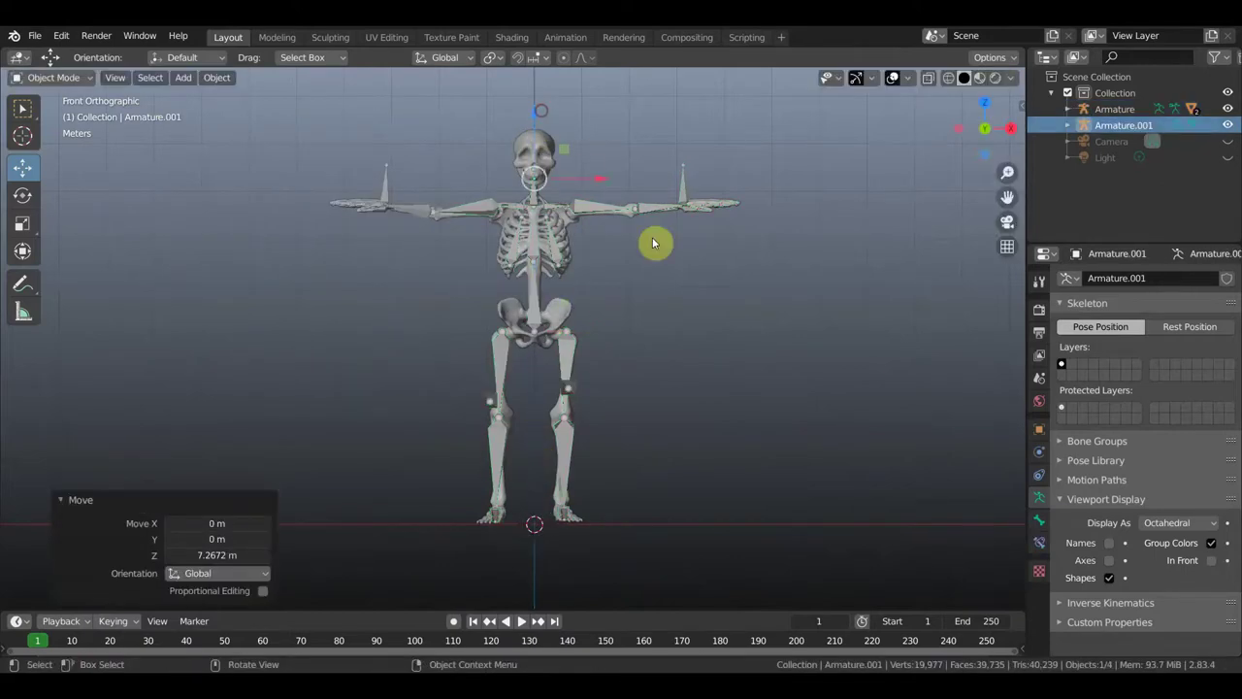
click(1213, 563)
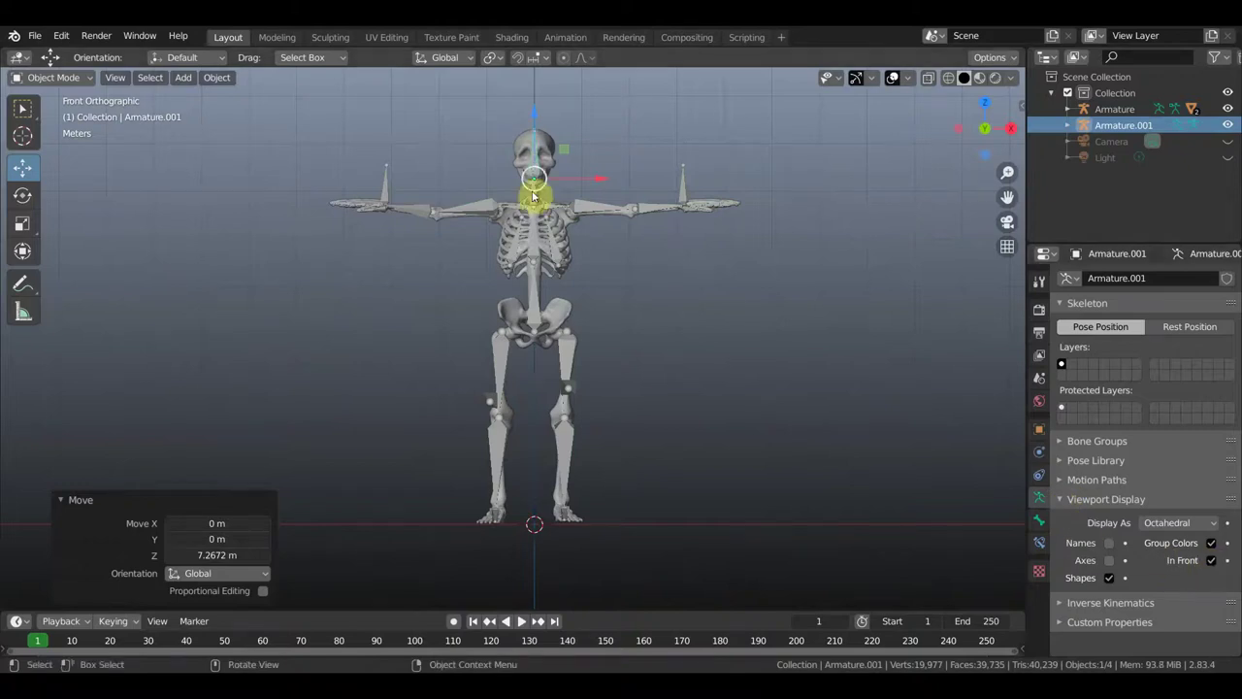
Select the skull mesh, then add the new armature to the selection for parenting.
scroll(529, 131, up, 1)
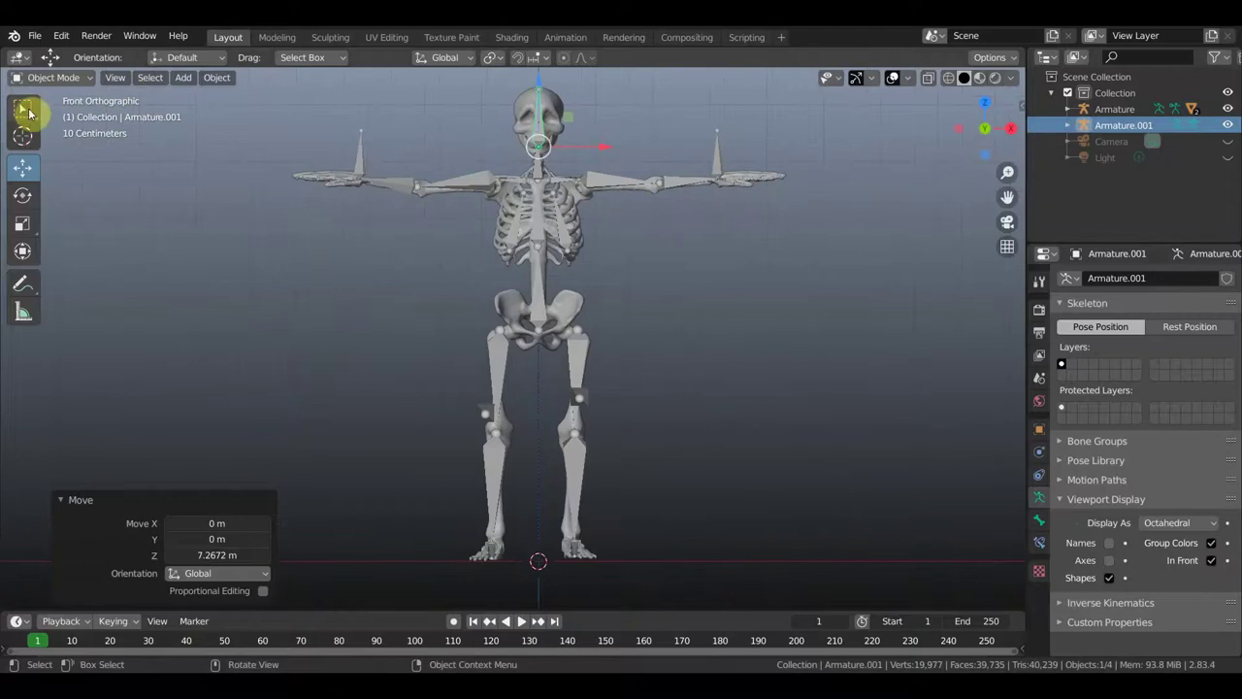
click(22, 106)
scroll(670, 330, up, 1)
scroll(641, 321, up, 1)
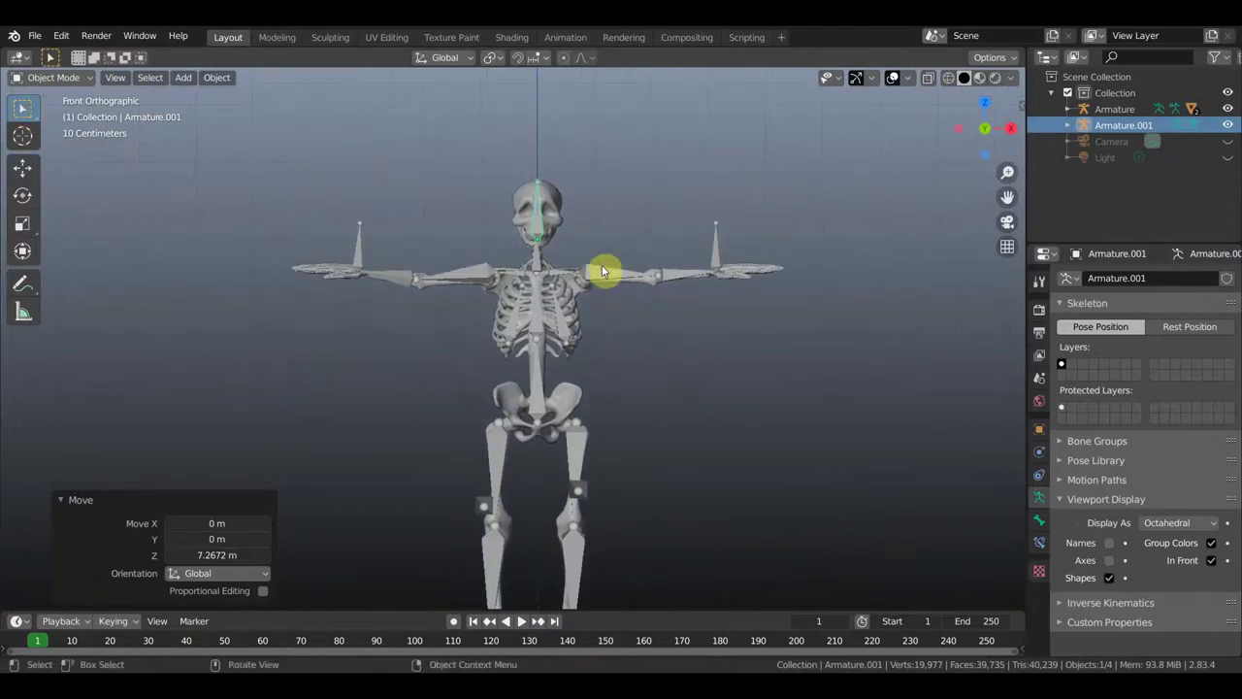
scroll(597, 257, up, 1)
click(519, 110)
scroll(535, 130, down, 1)
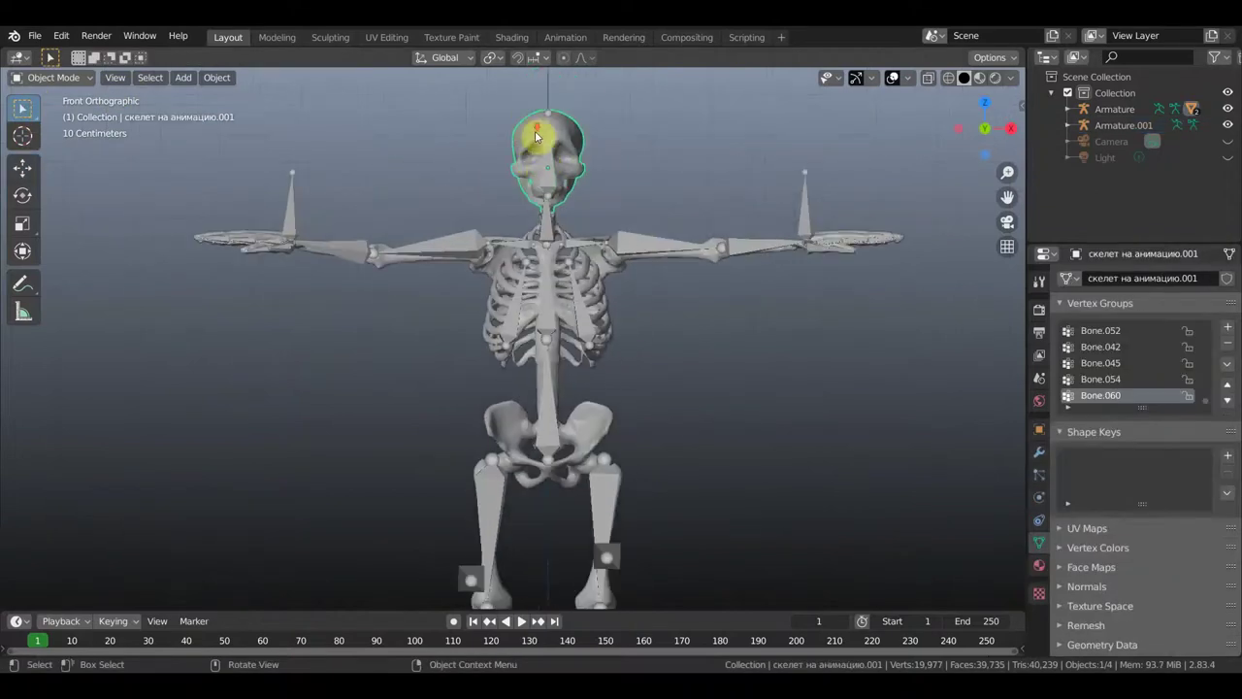
shift+click(558, 178)
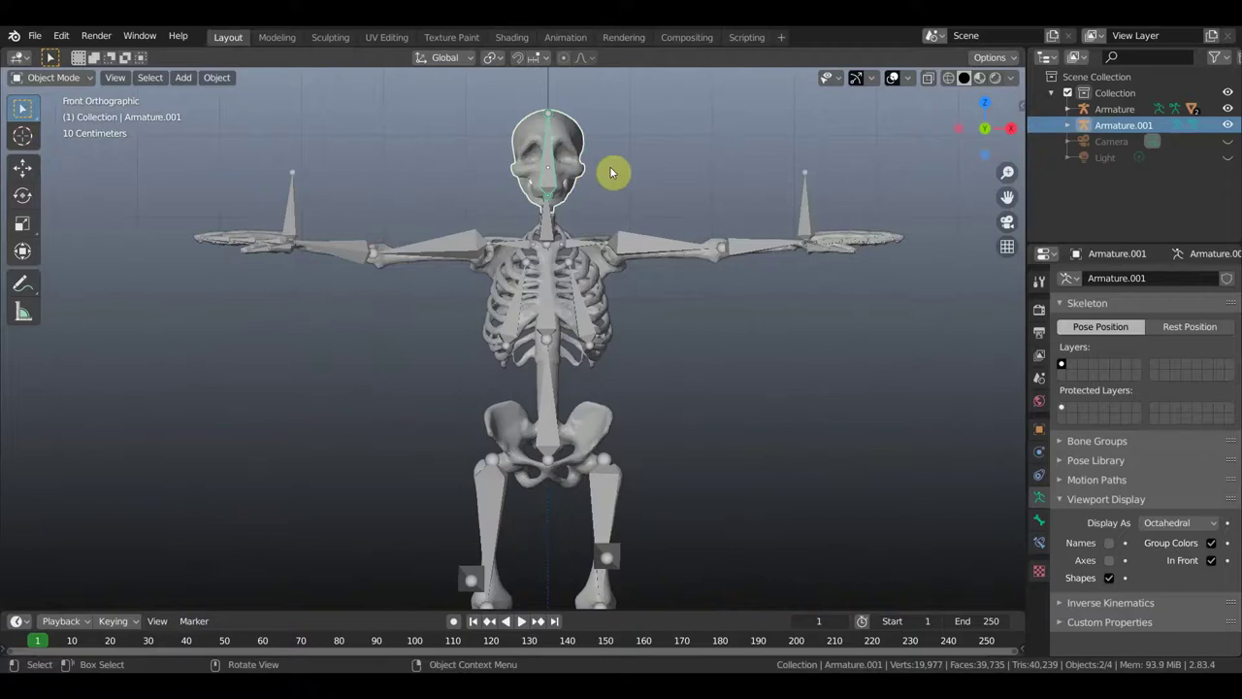
key(ctrl+p)
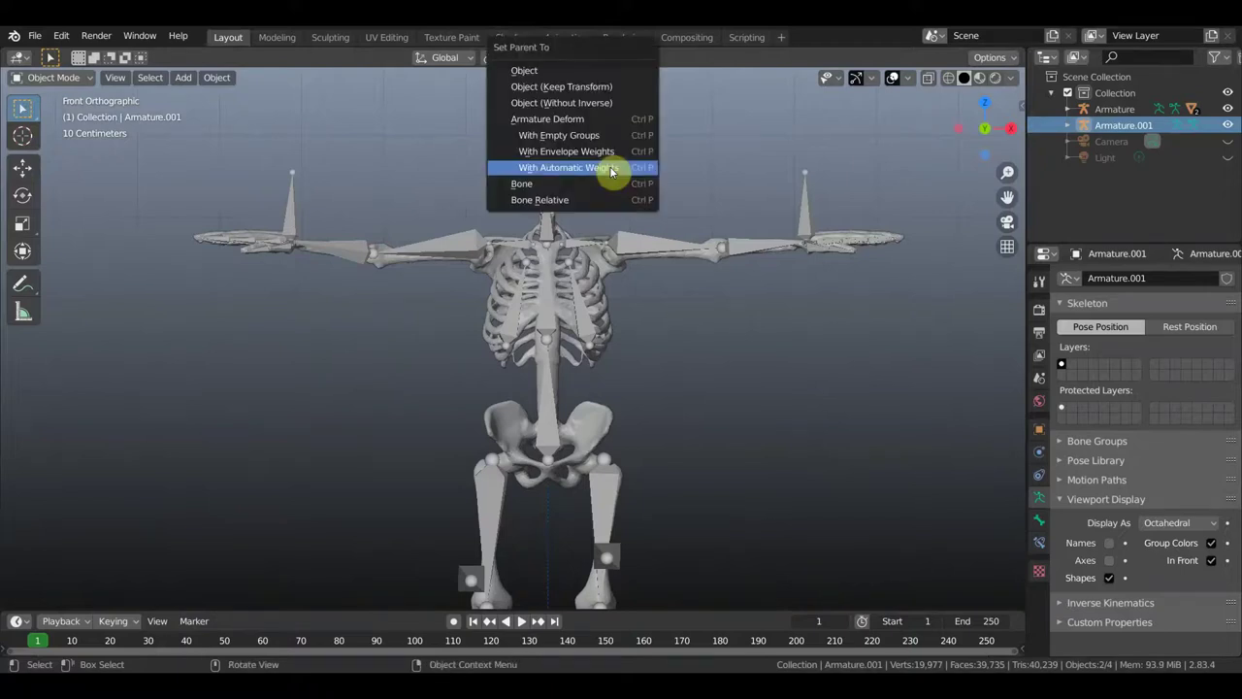
Parent the skull to Armature.001 with automatic weights, then select the body mesh's modifier list.
click(610, 167)
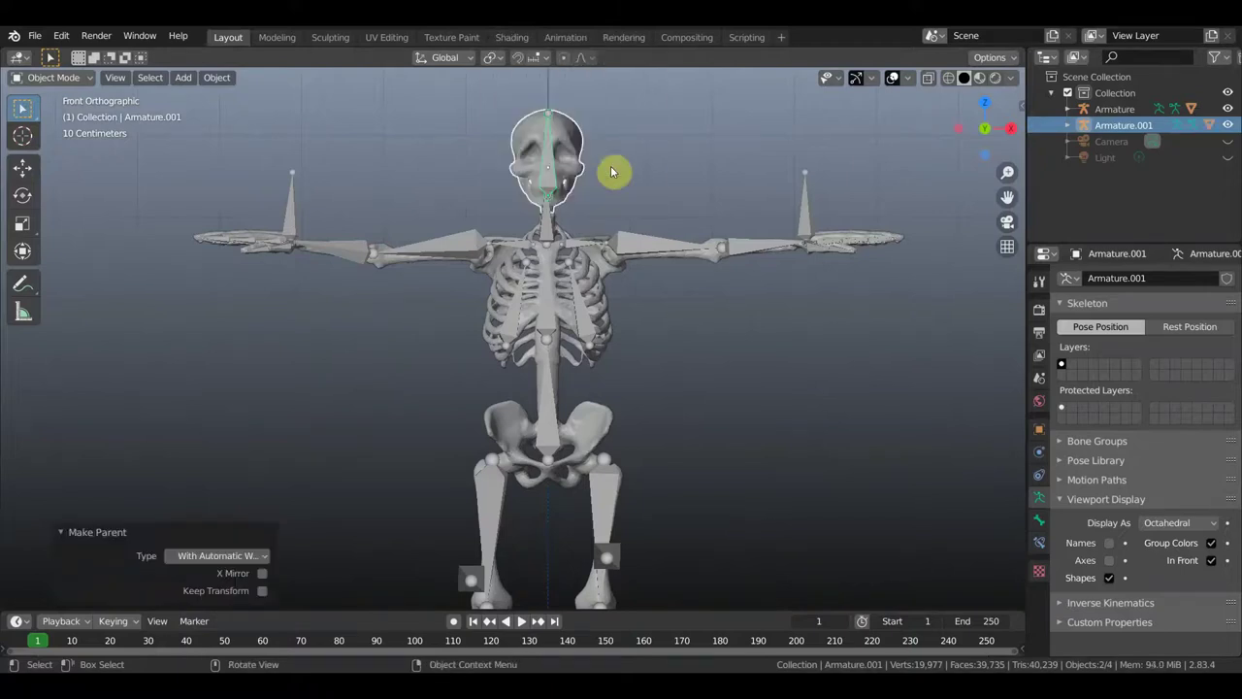
click(597, 288)
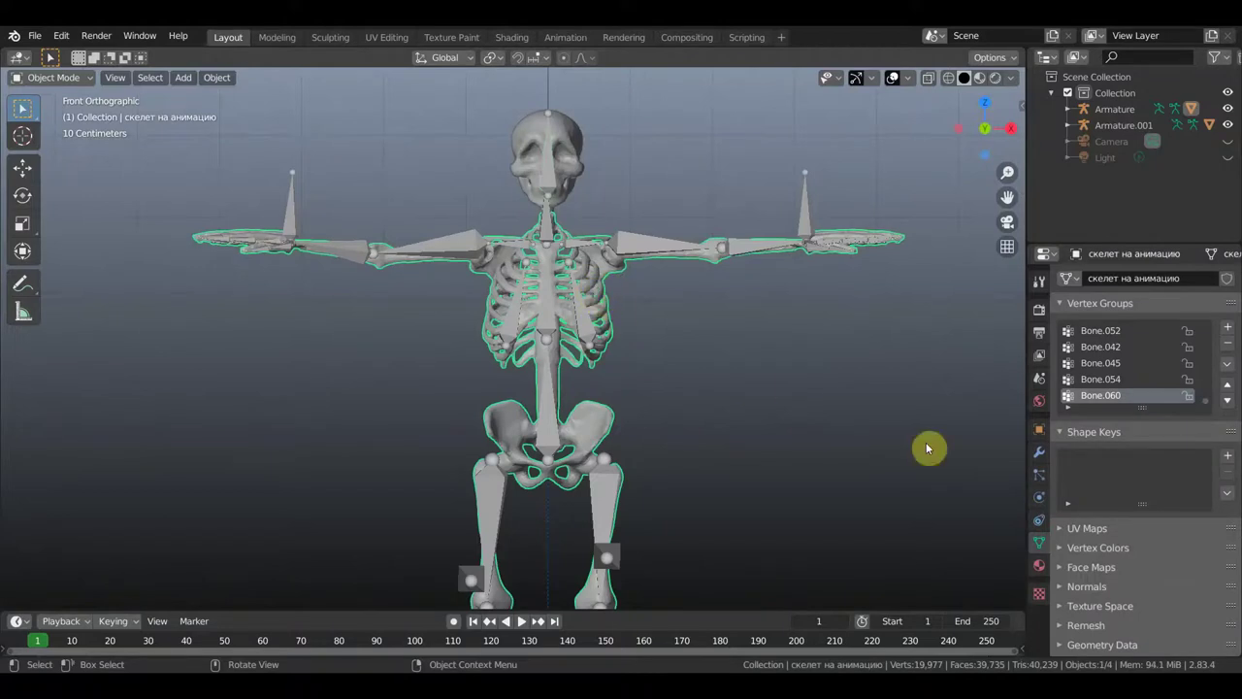
click(1037, 454)
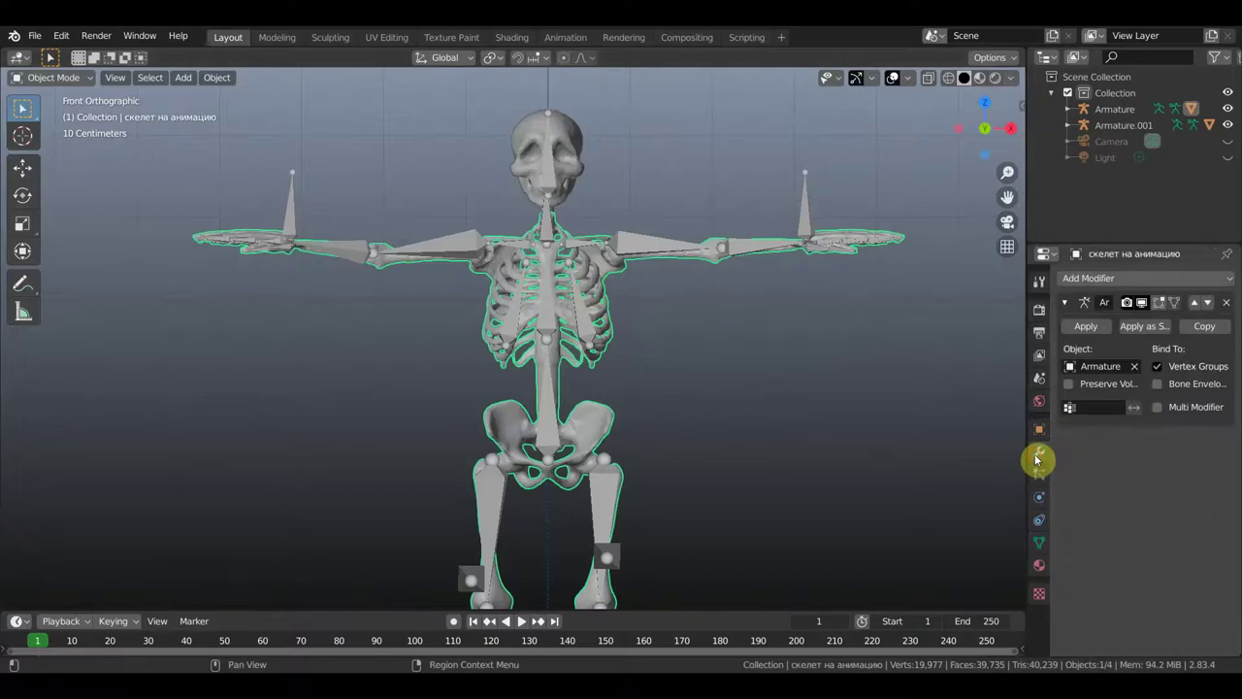
click(1114, 280)
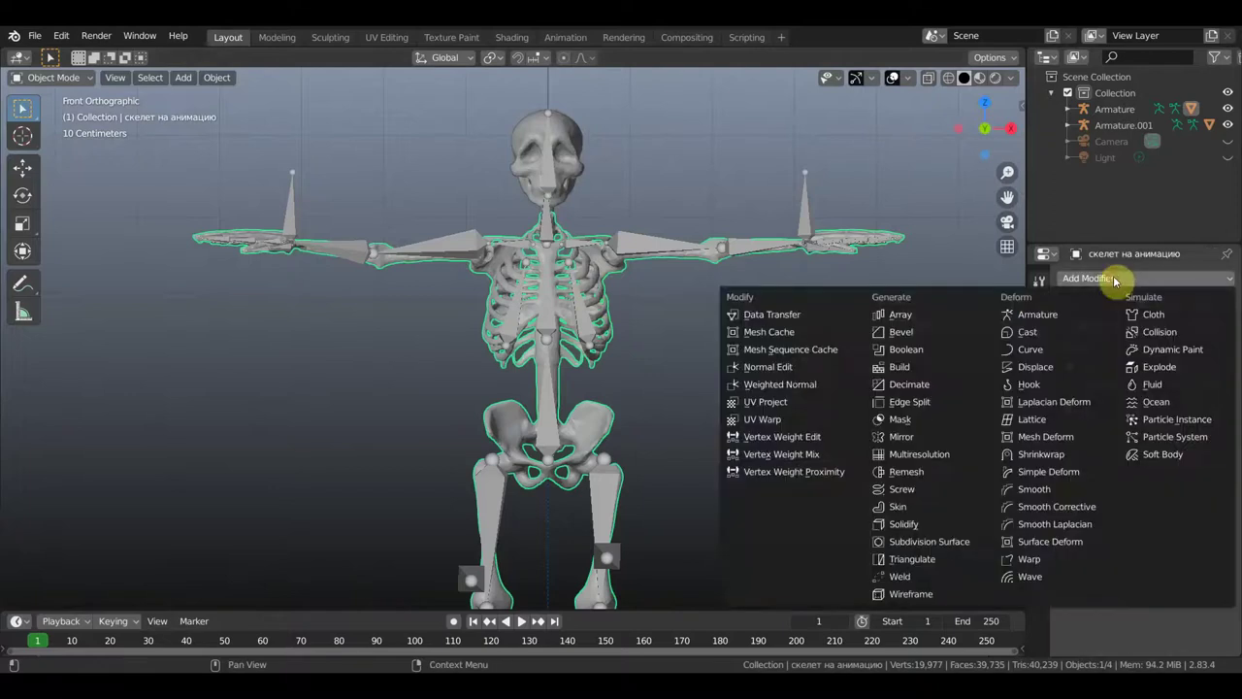
Add a Decimate modifier to the skeleton body, lower its ratio, and apply it.
click(926, 386)
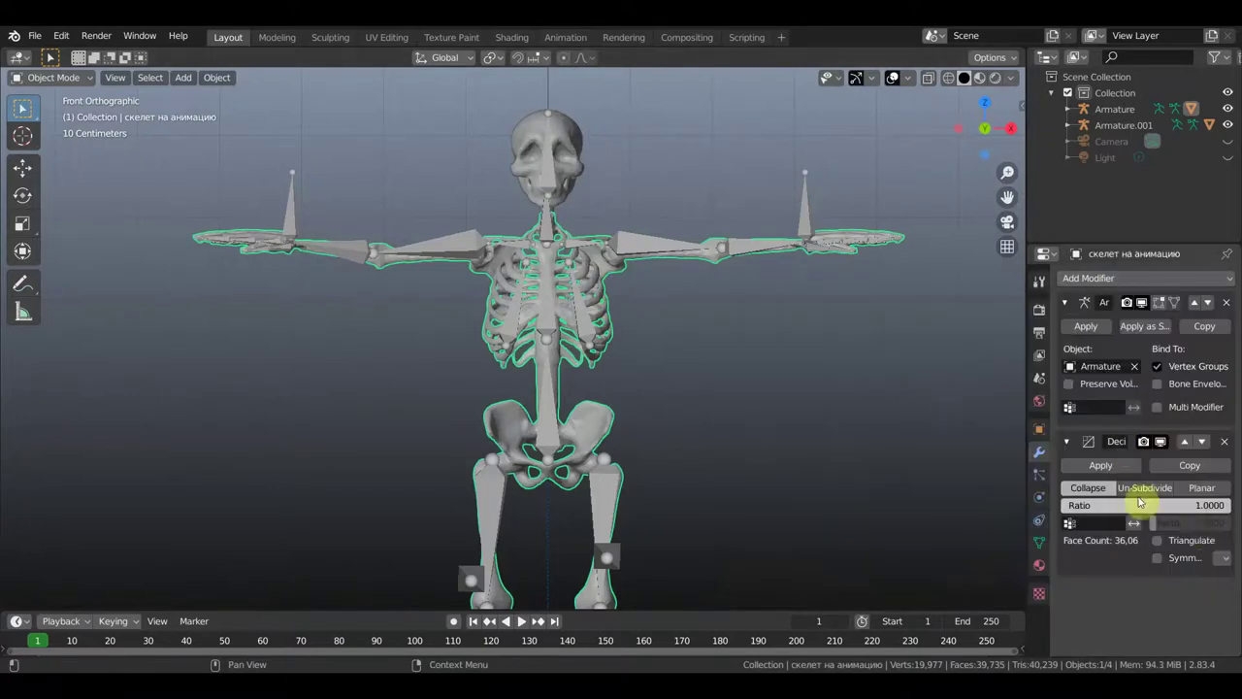
mouse_move(1210, 512)
mouse_down()
mouse_move(1077, 504)
mouse_move(1092, 504)
mouse_up()
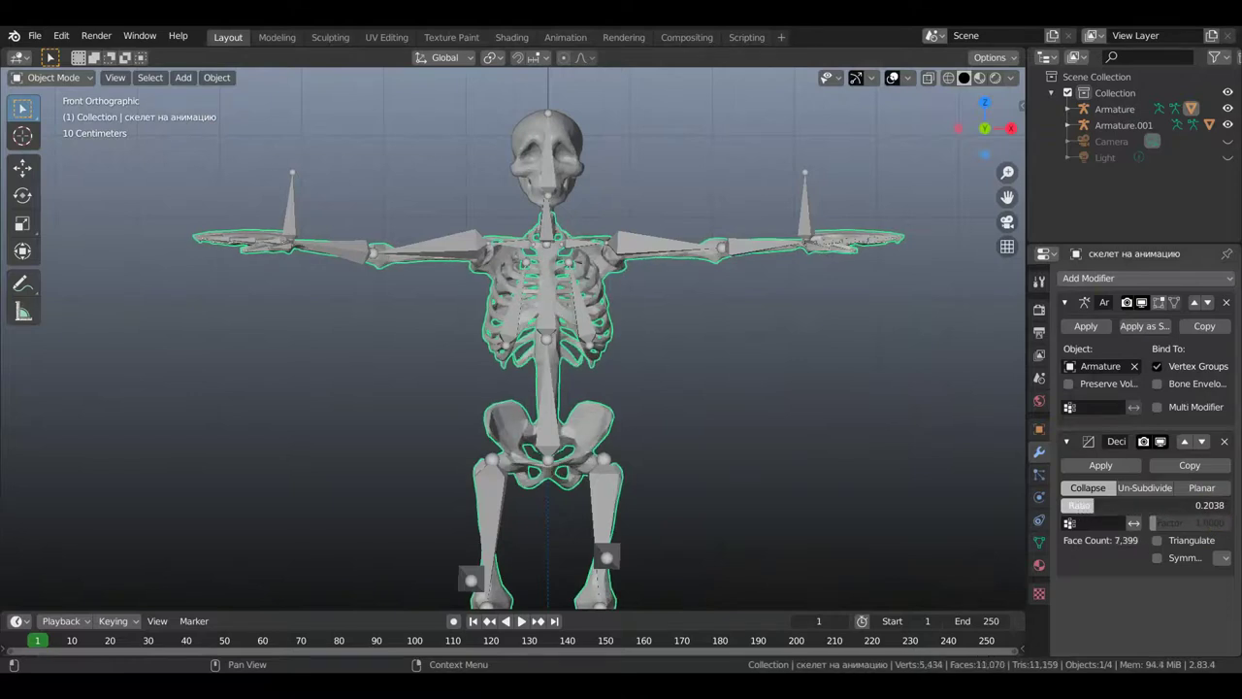
click(1101, 468)
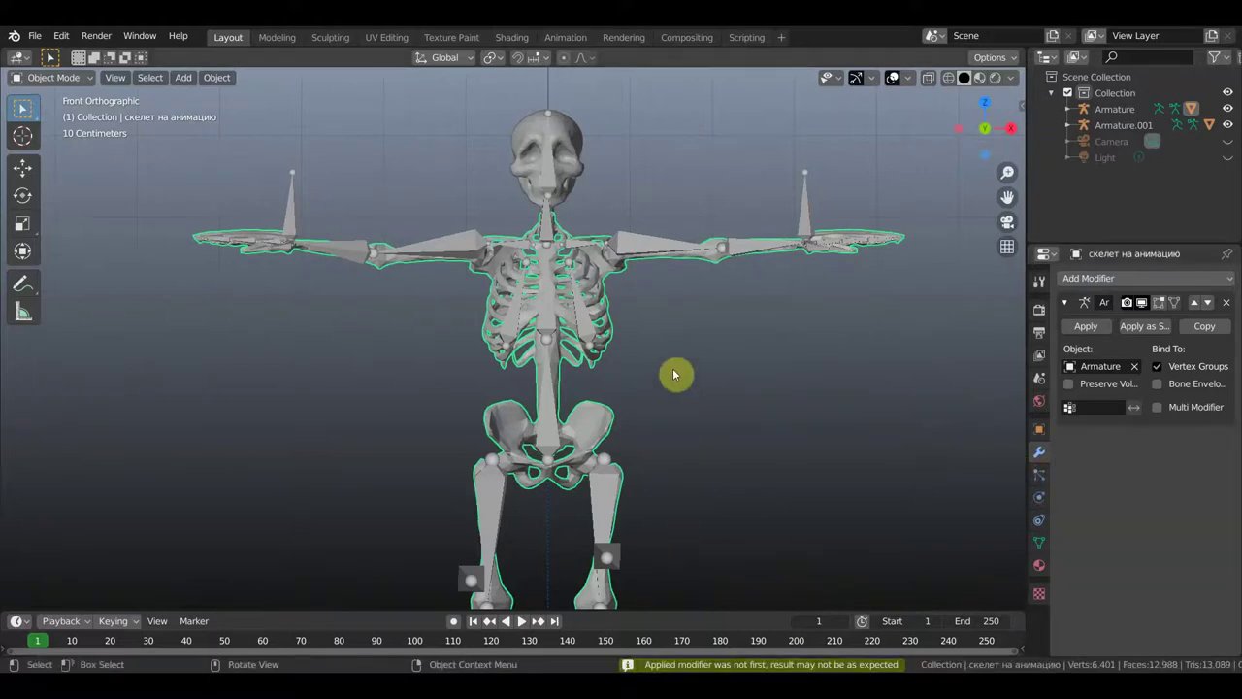
Add a Decimate modifier to the skull at a ratio of about 0.55 and apply it.
click(573, 148)
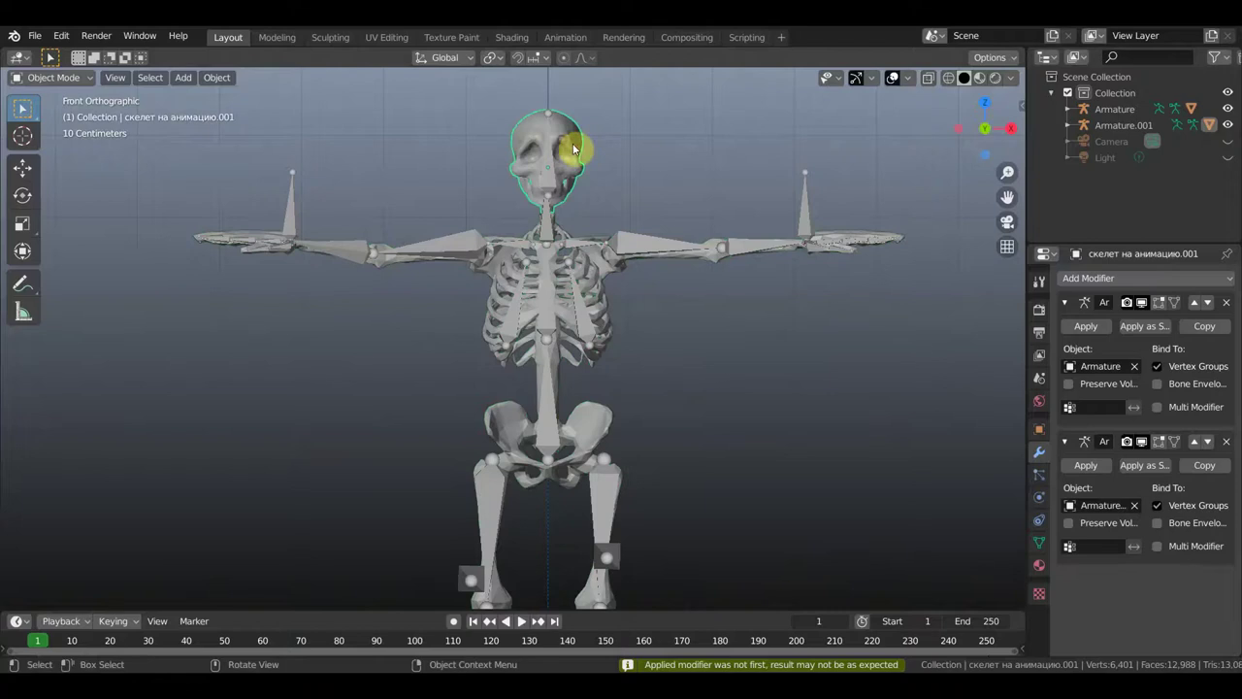
click(947, 79)
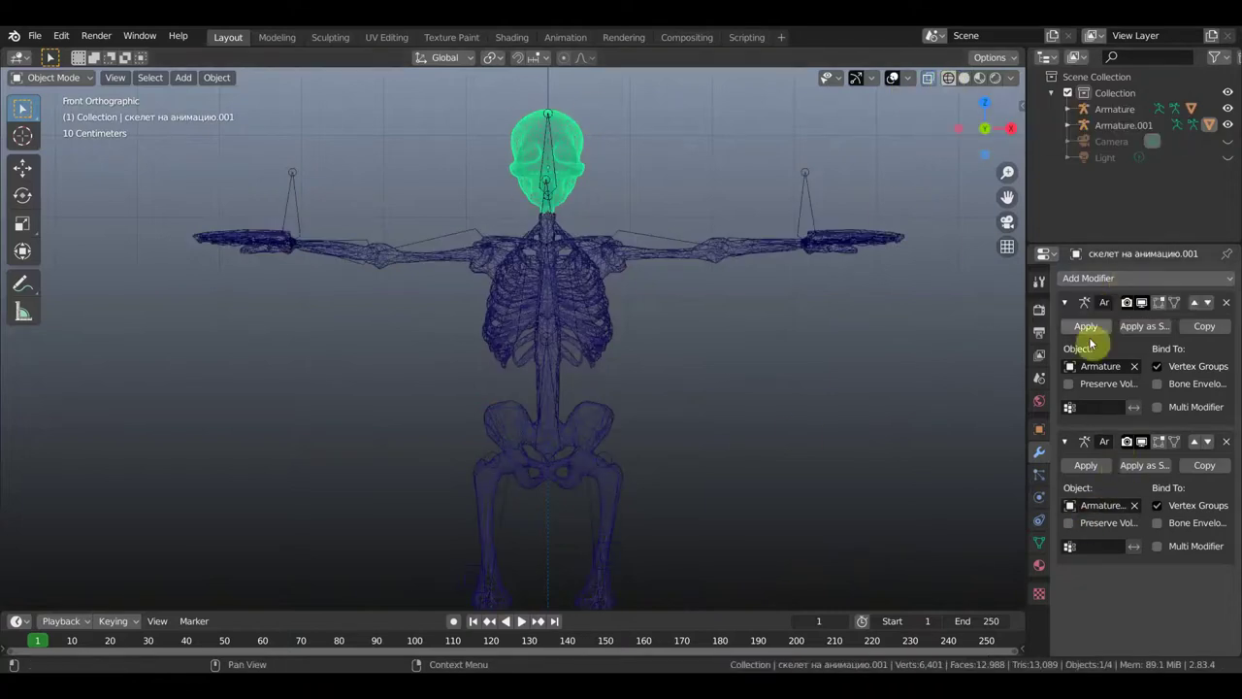
click(1113, 280)
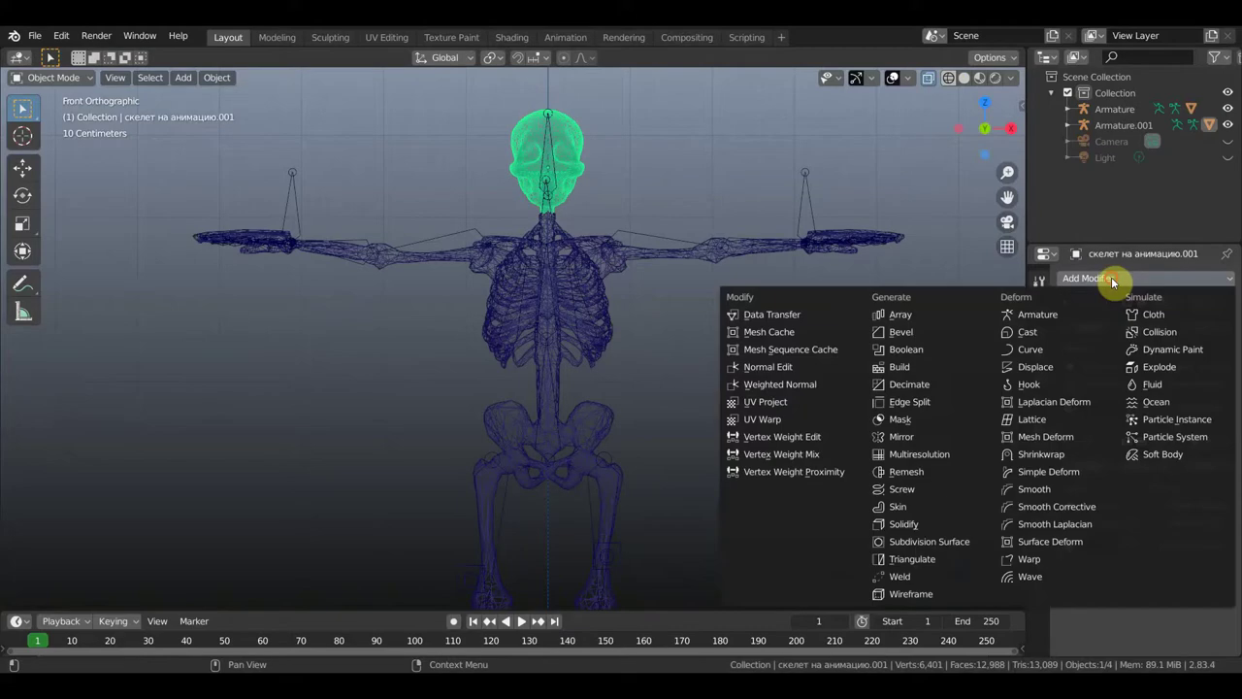
click(921, 381)
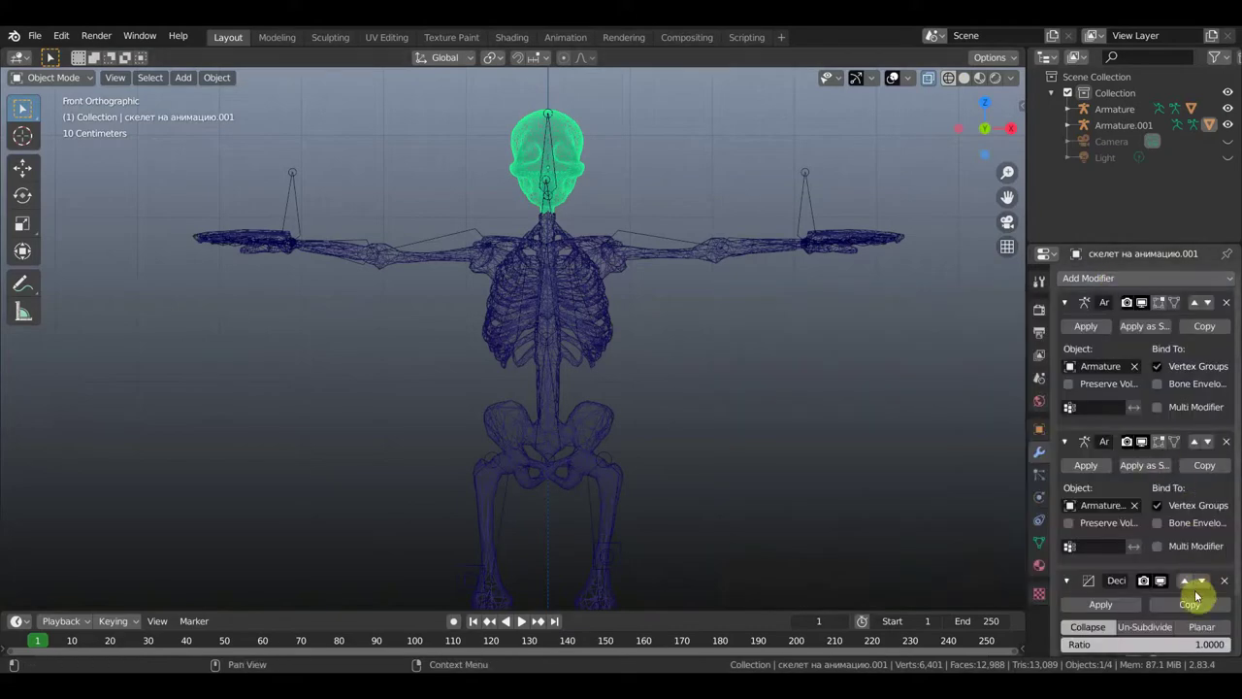
drag(1219, 644, 1204, 645)
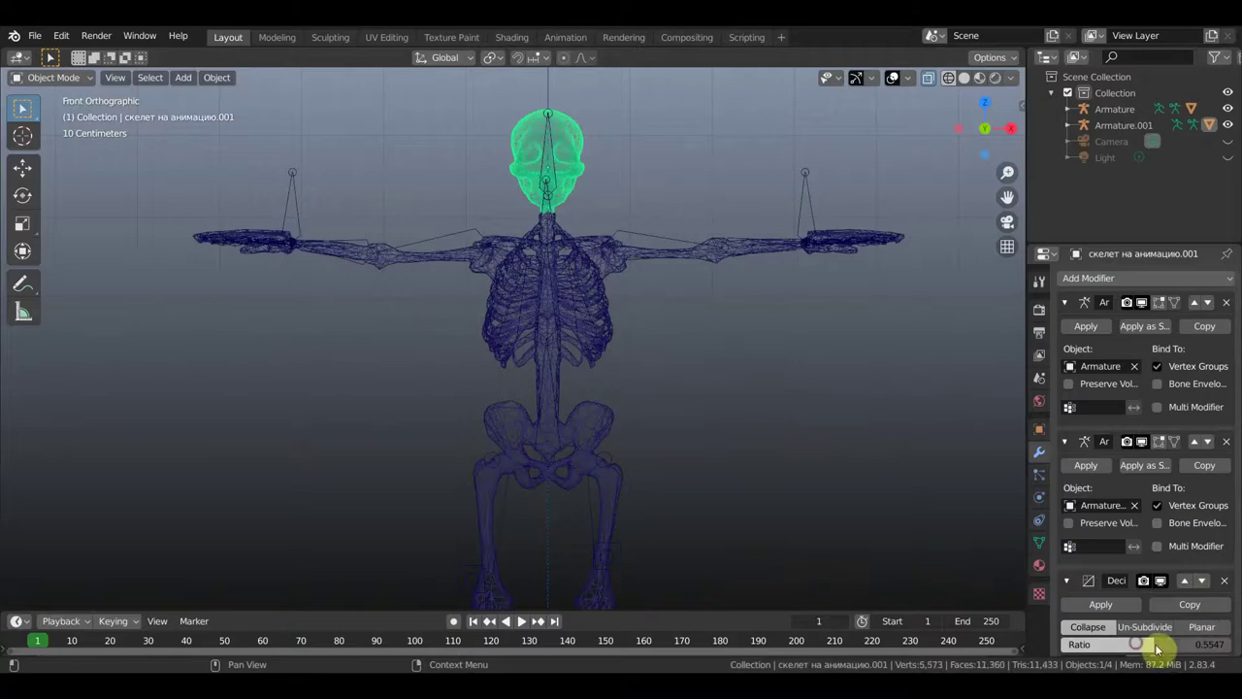
click(1113, 603)
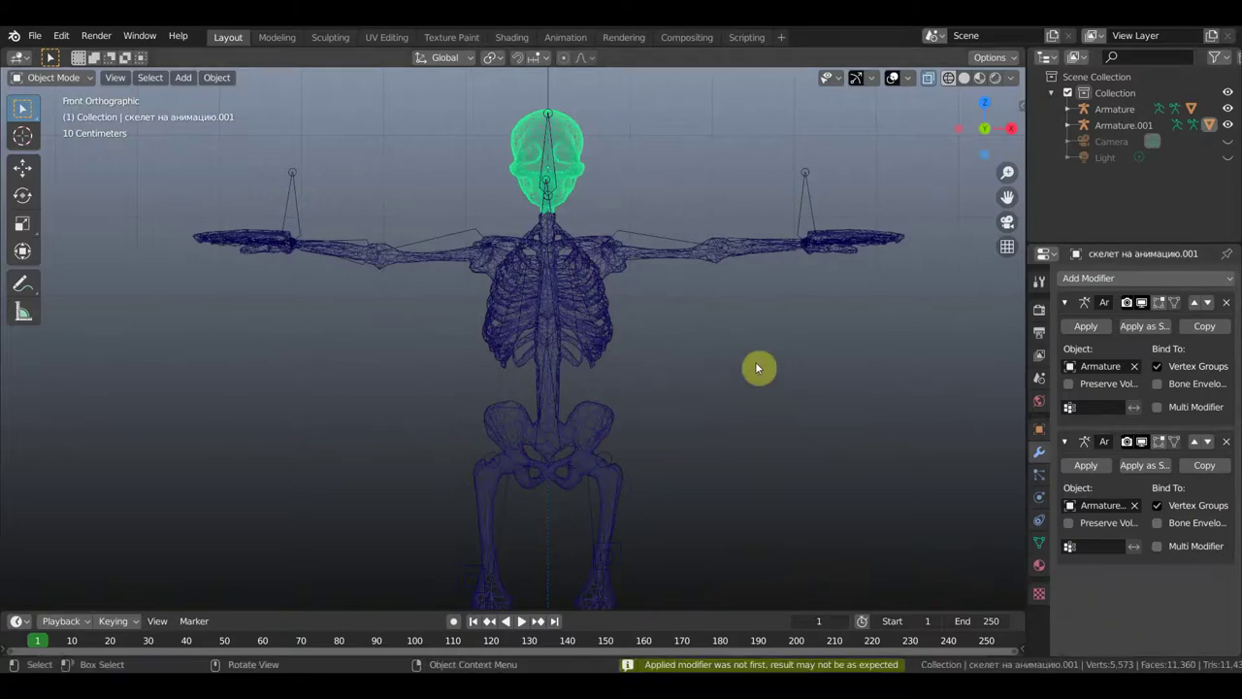
Return to solid shading and reframe the view around the decimated skeleton.
click(963, 77)
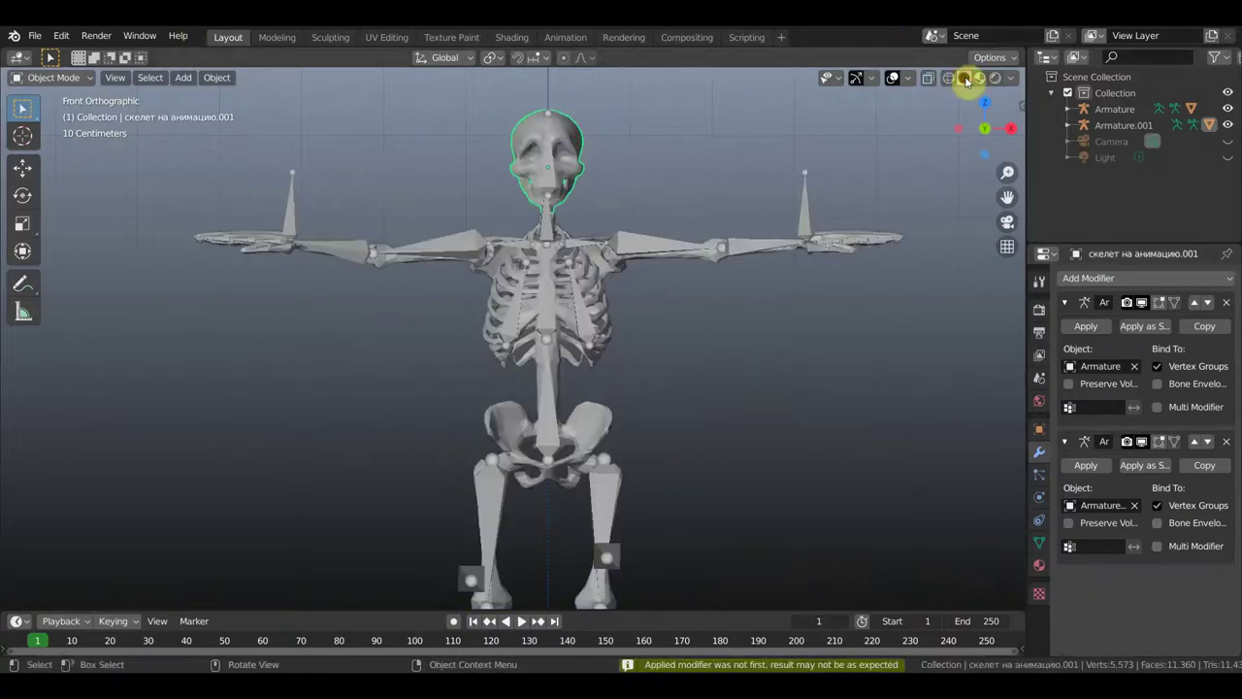
scroll(684, 196, down, 1)
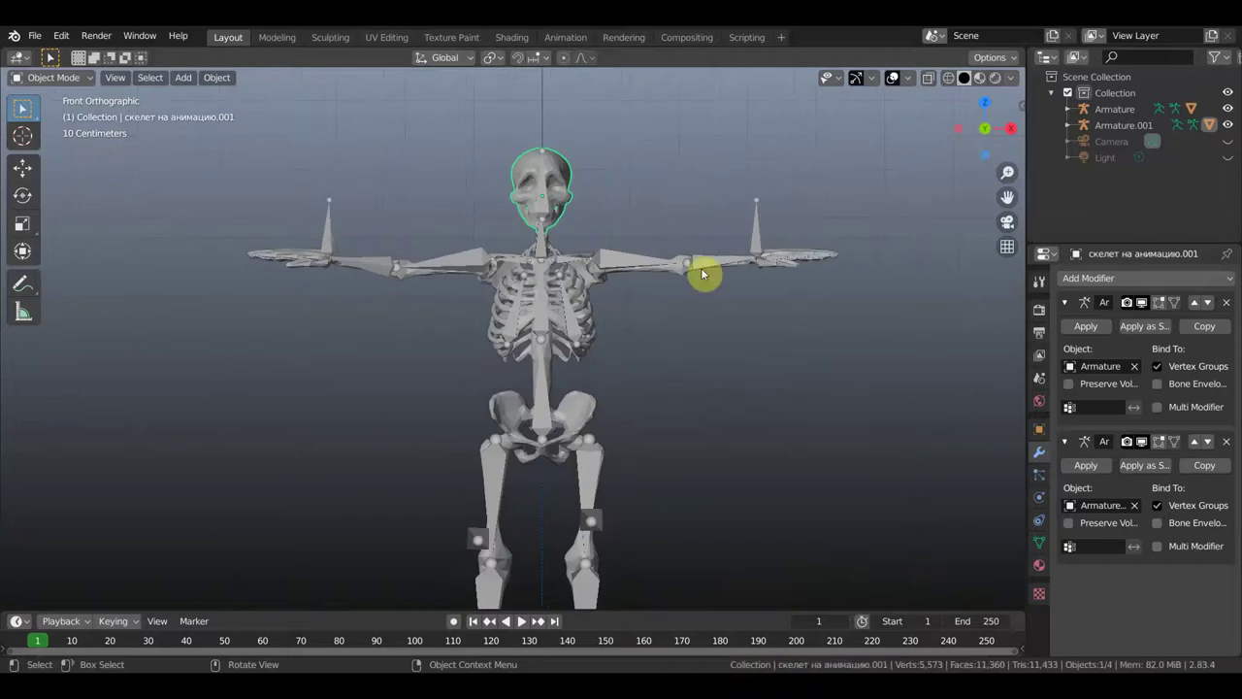
shift+middle_drag(726, 372, 728, 301)
scroll(728, 301, down, 1)
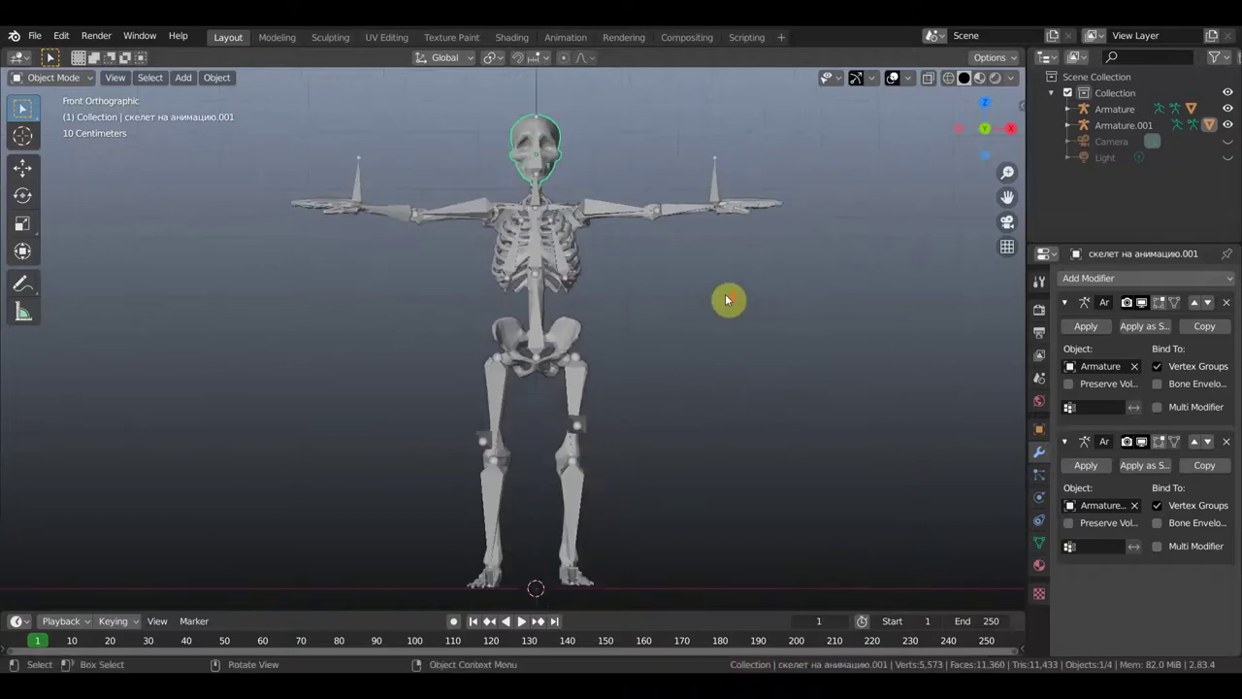
mouse_move(682, 371)
middle_down()
mouse_move(397, 369)
mouse_move(459, 352)
mouse_move(746, 352)
middle_up()
Check the original armature in Pose Mode, then switch it back to Object Mode.
click(599, 229)
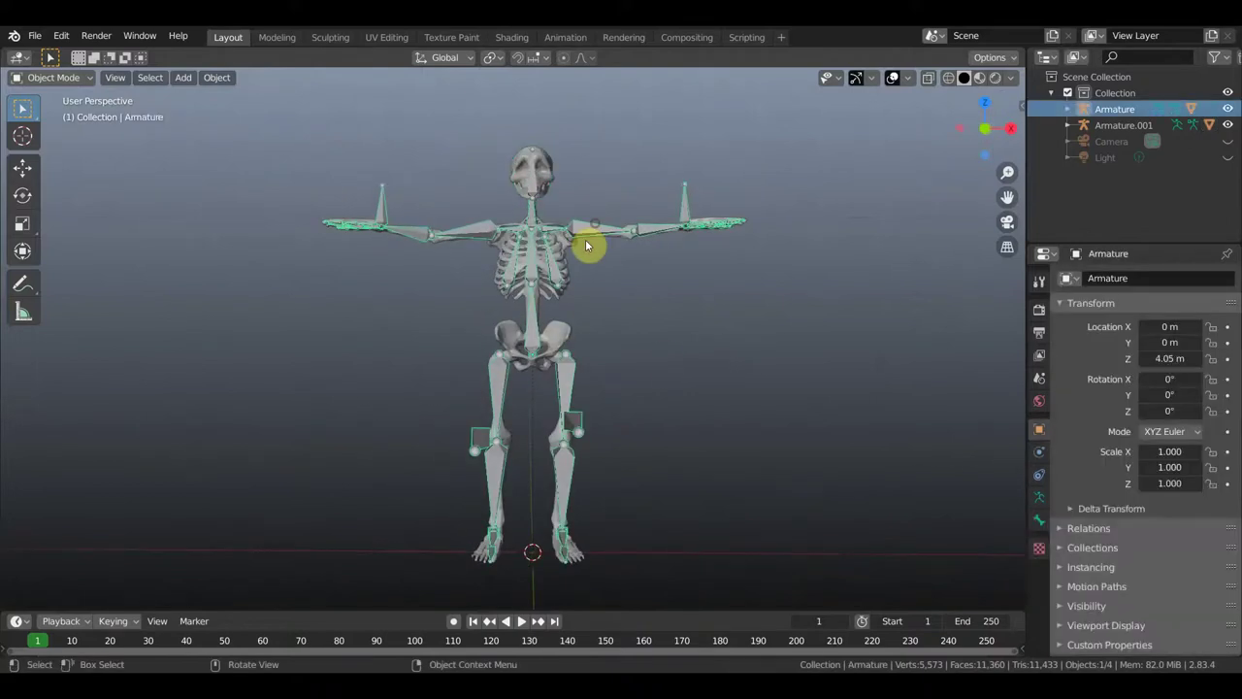
click(78, 80)
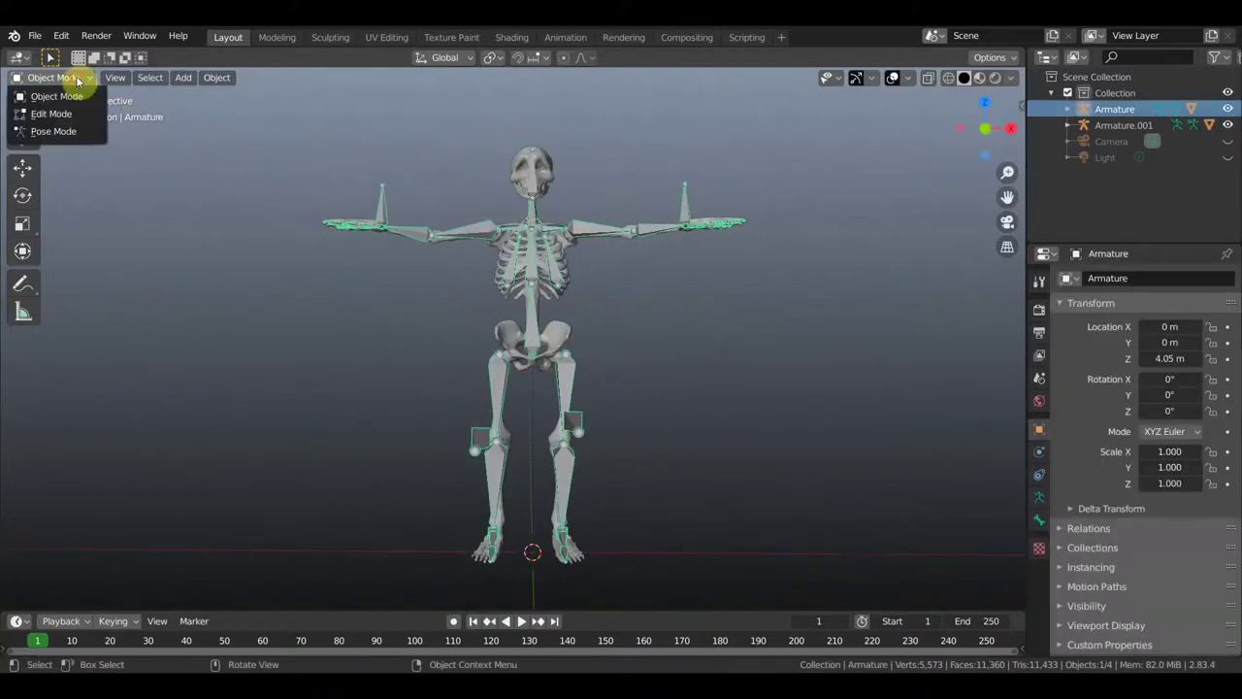
click(54, 131)
mouse_move(630, 326)
middle_down()
mouse_move(530, 352)
mouse_move(634, 339)
middle_up()
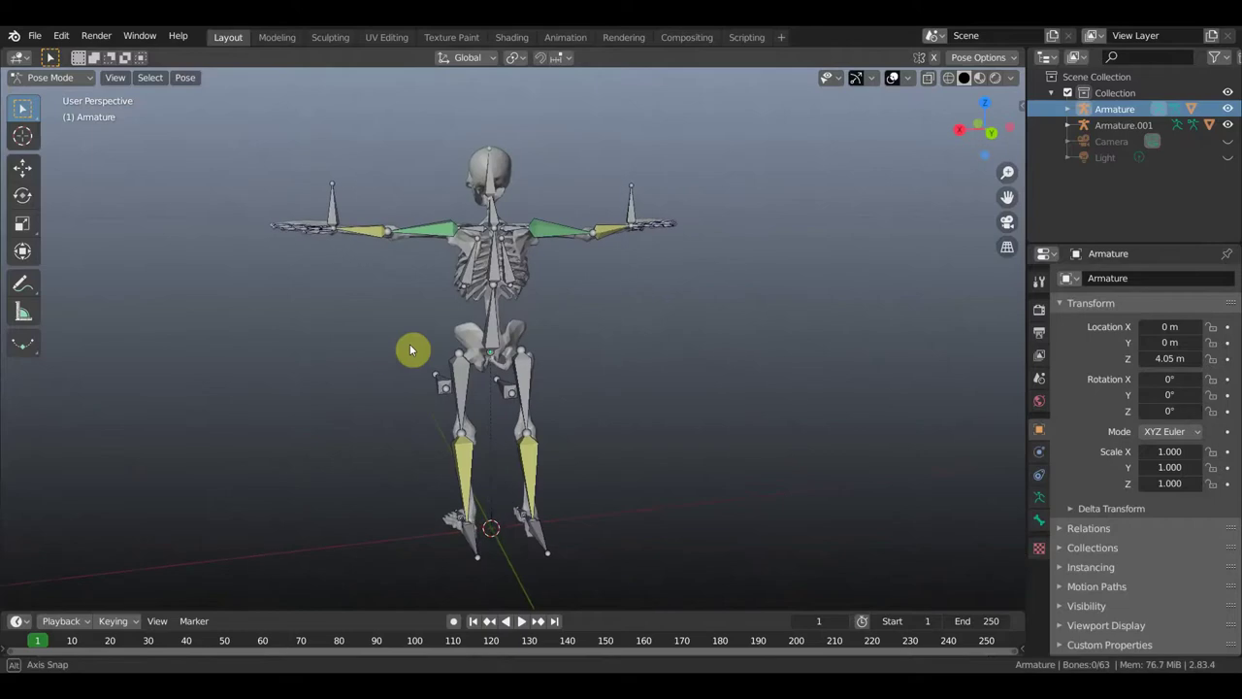
click(82, 78)
click(79, 98)
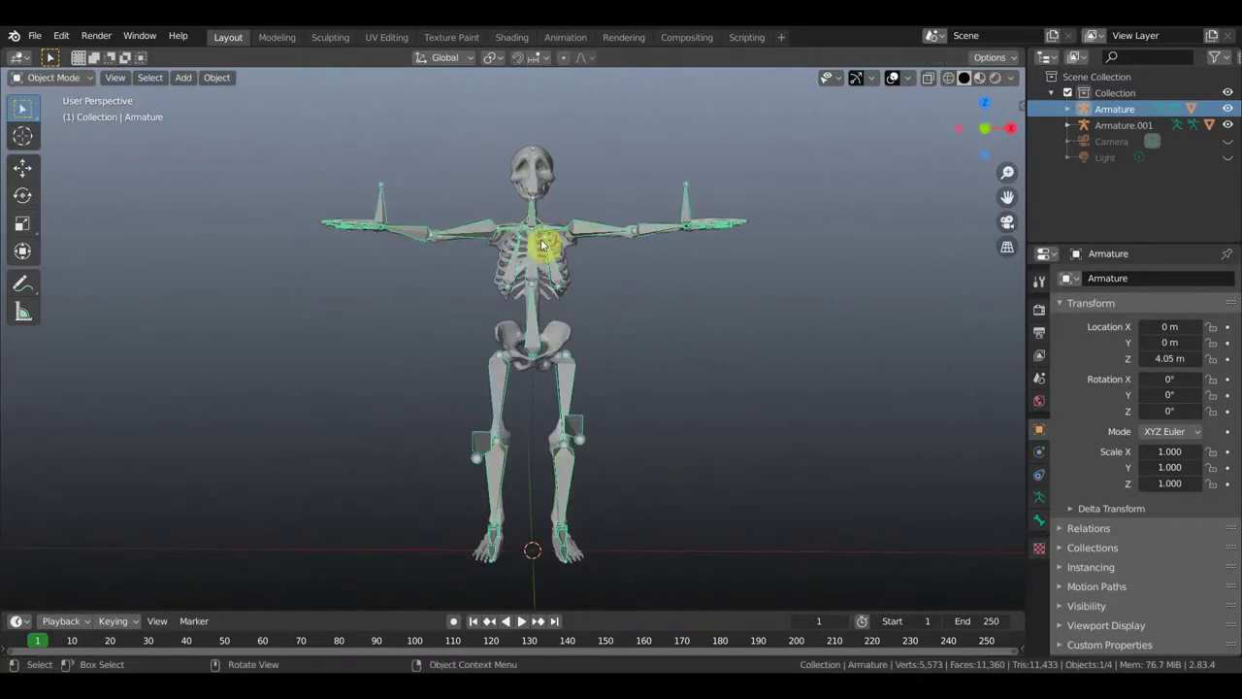
Select the skeleton mesh, then the armature as the active object.
scroll(566, 228, up, 1)
click(566, 224)
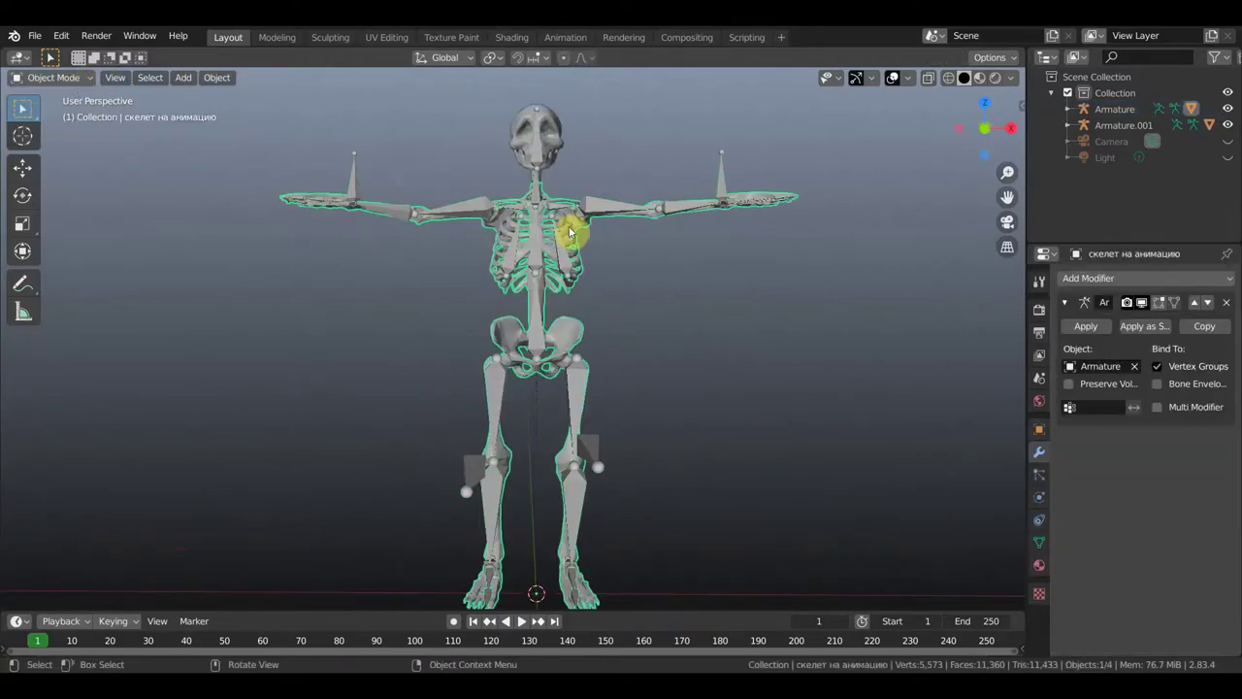
shift+click(560, 250)
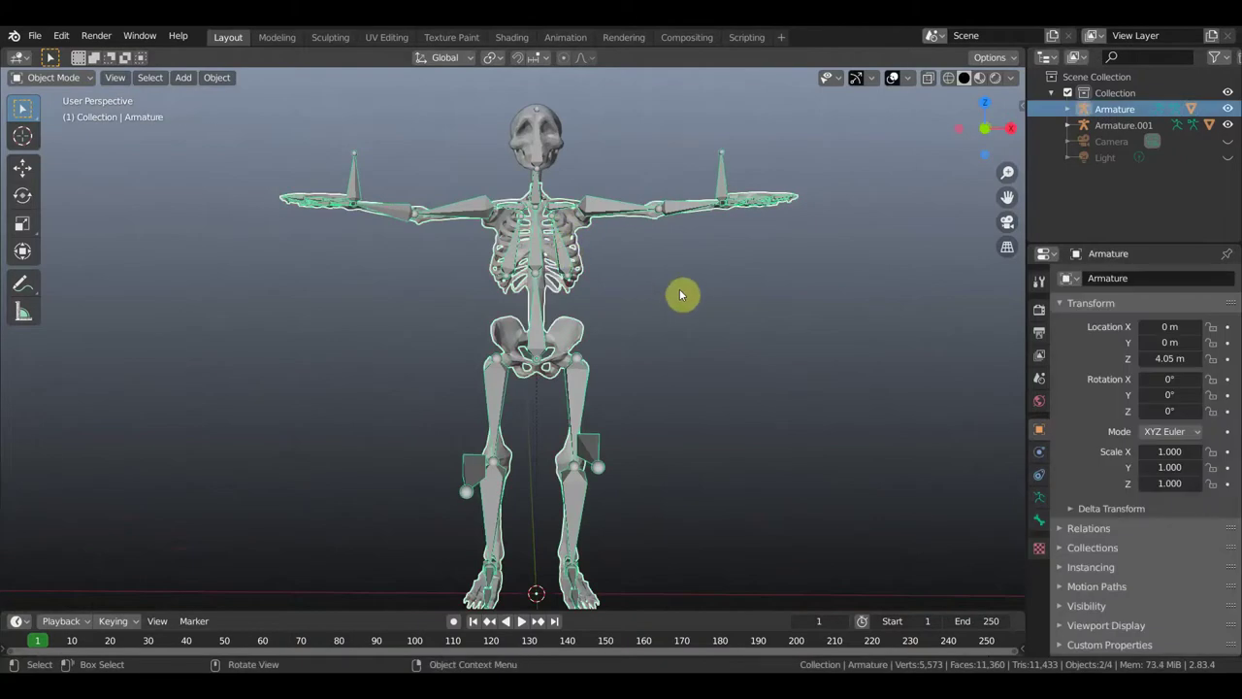
Parent the skeleton body to the Armature with automatic weights, then put the armature into Pose Mode.
key(ctrl+p)
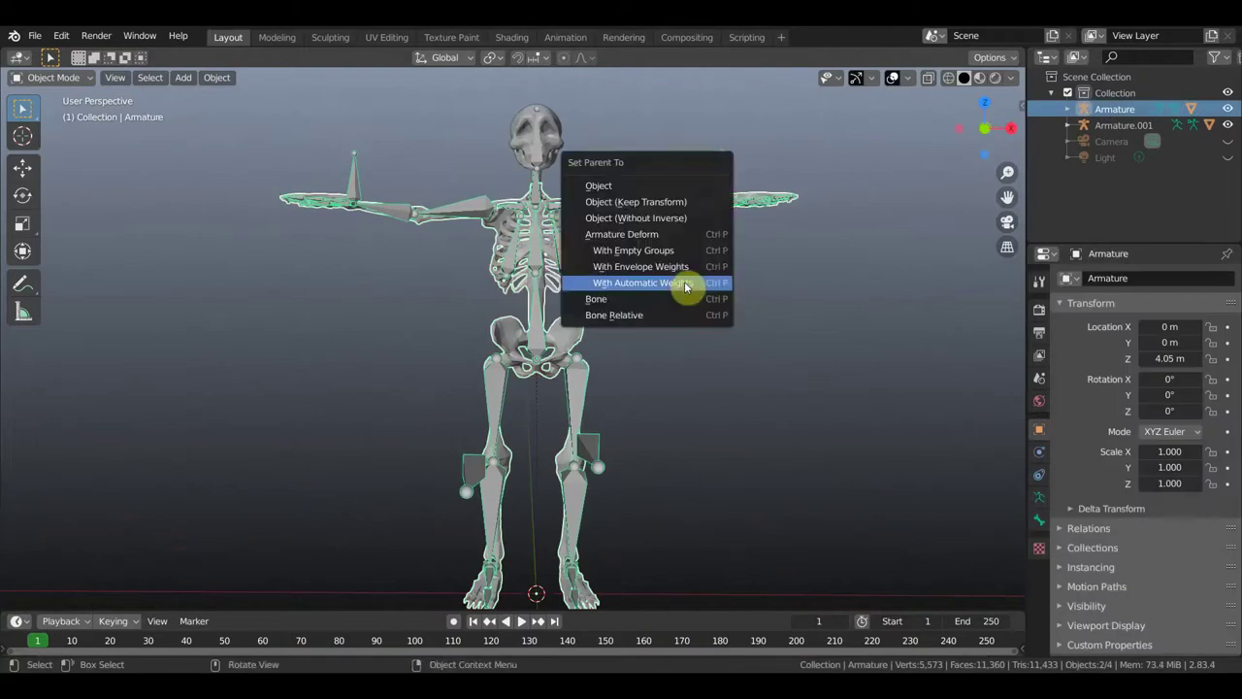
click(684, 282)
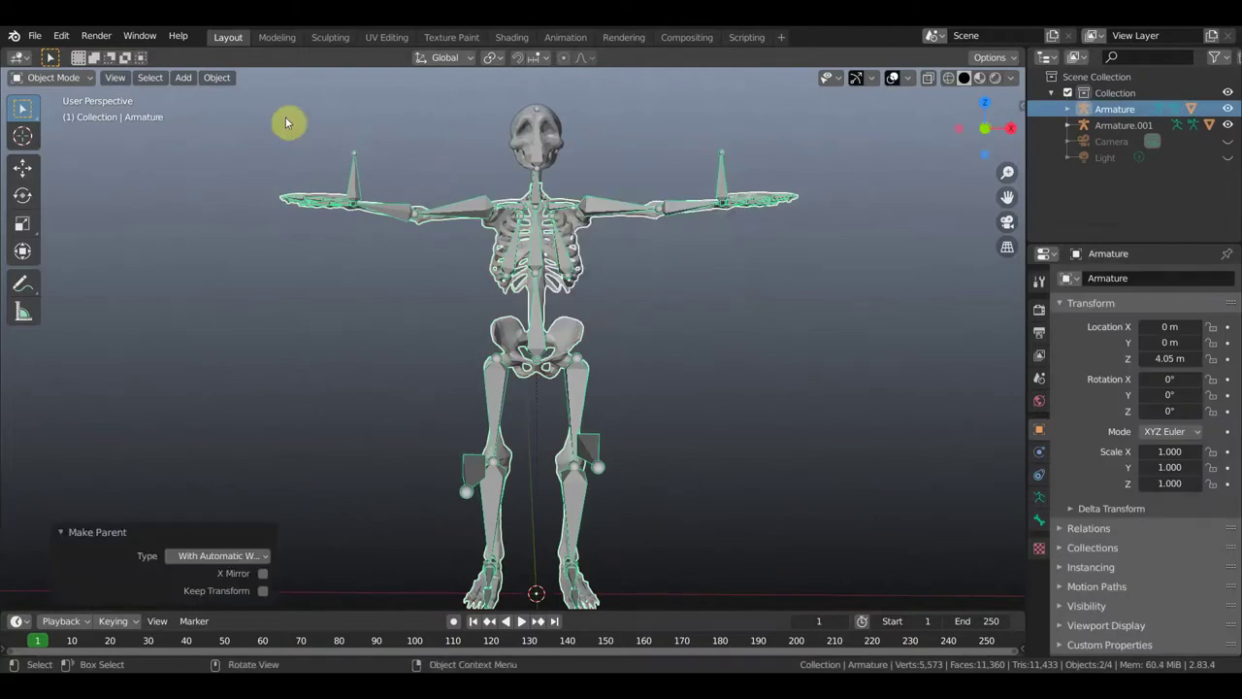
click(296, 193)
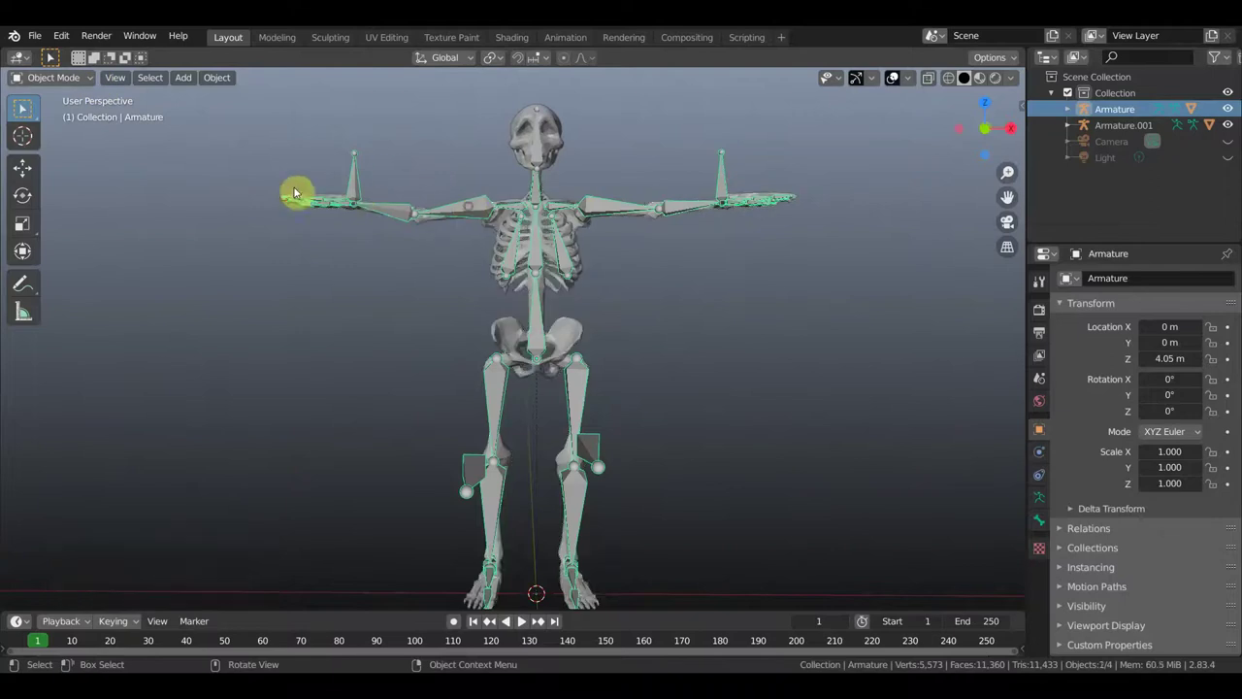
click(78, 78)
click(83, 132)
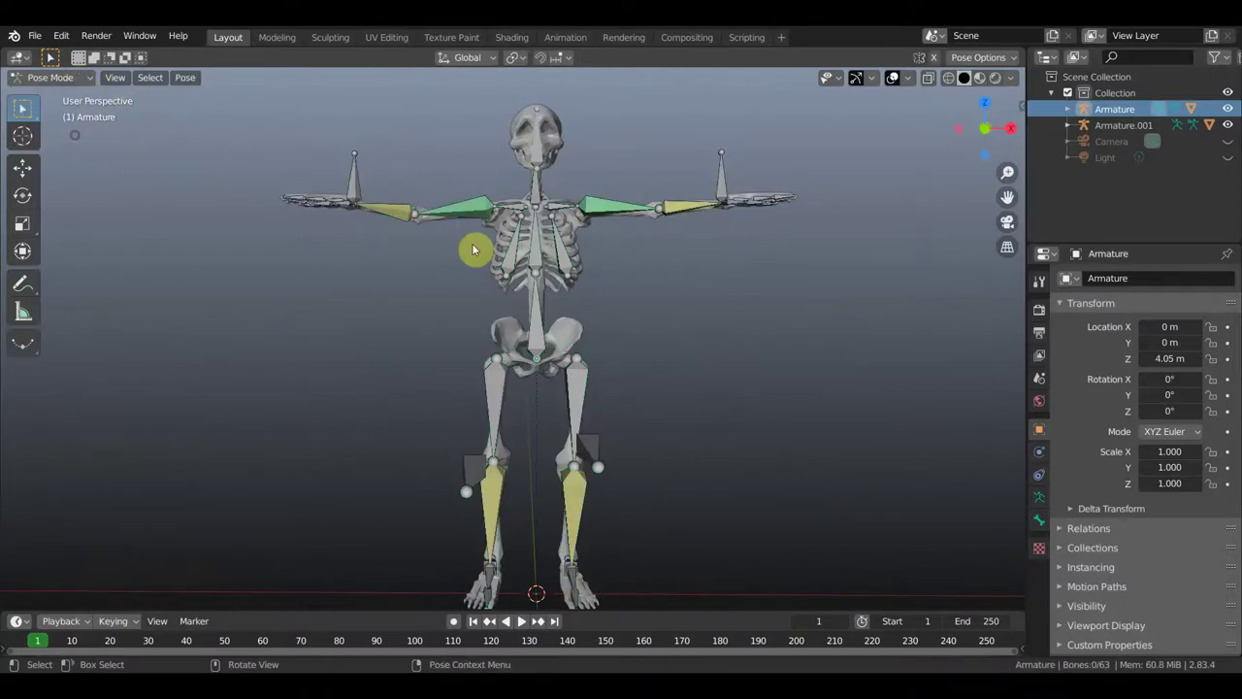
From a rear view, move the left and right foot bones.
middle_drag(616, 360, 389, 363)
click(474, 543)
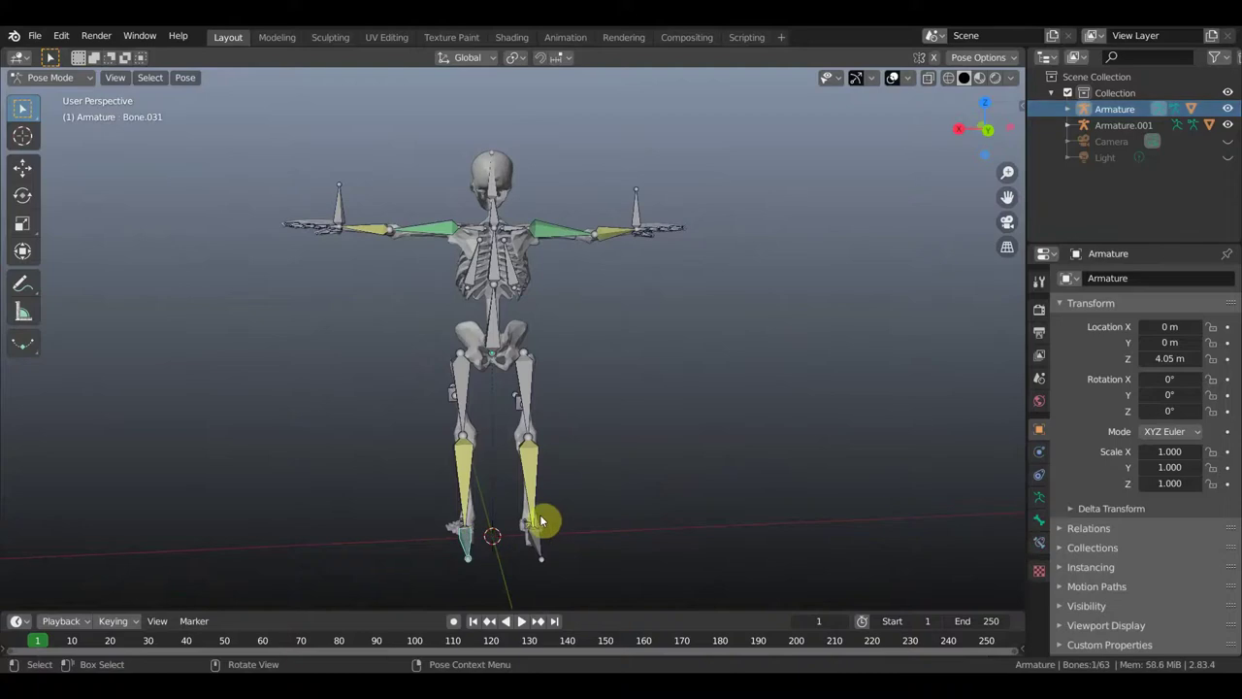
key(g)
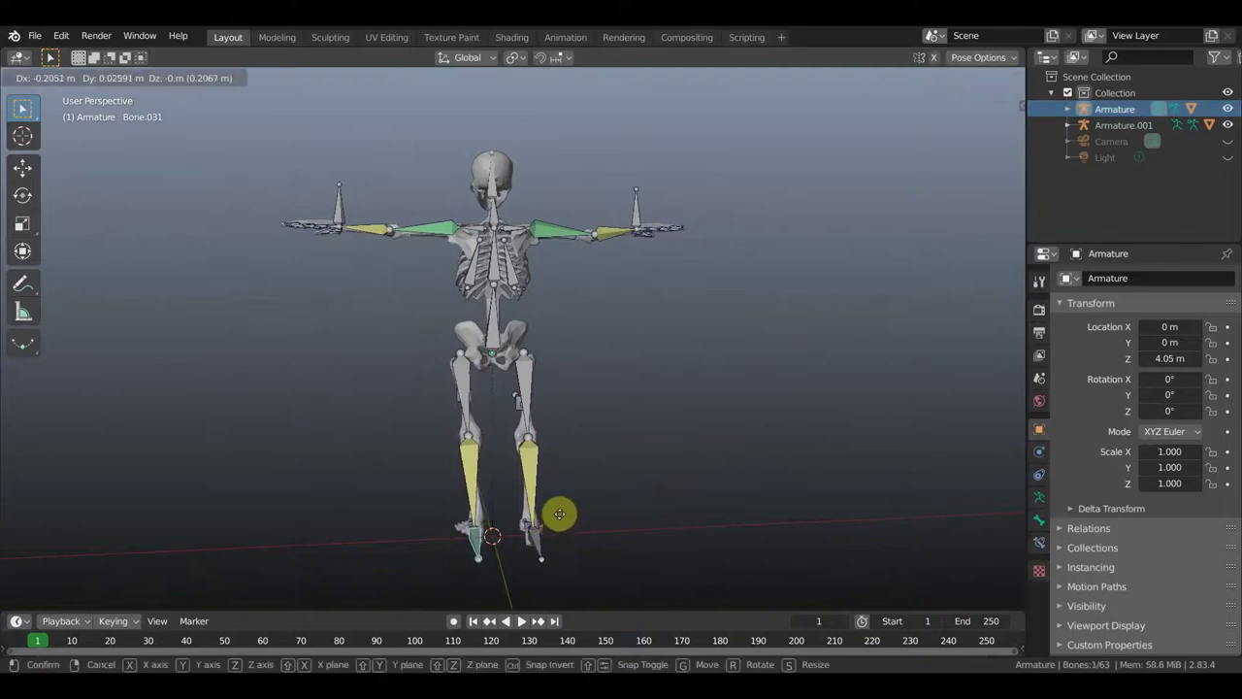
click(563, 509)
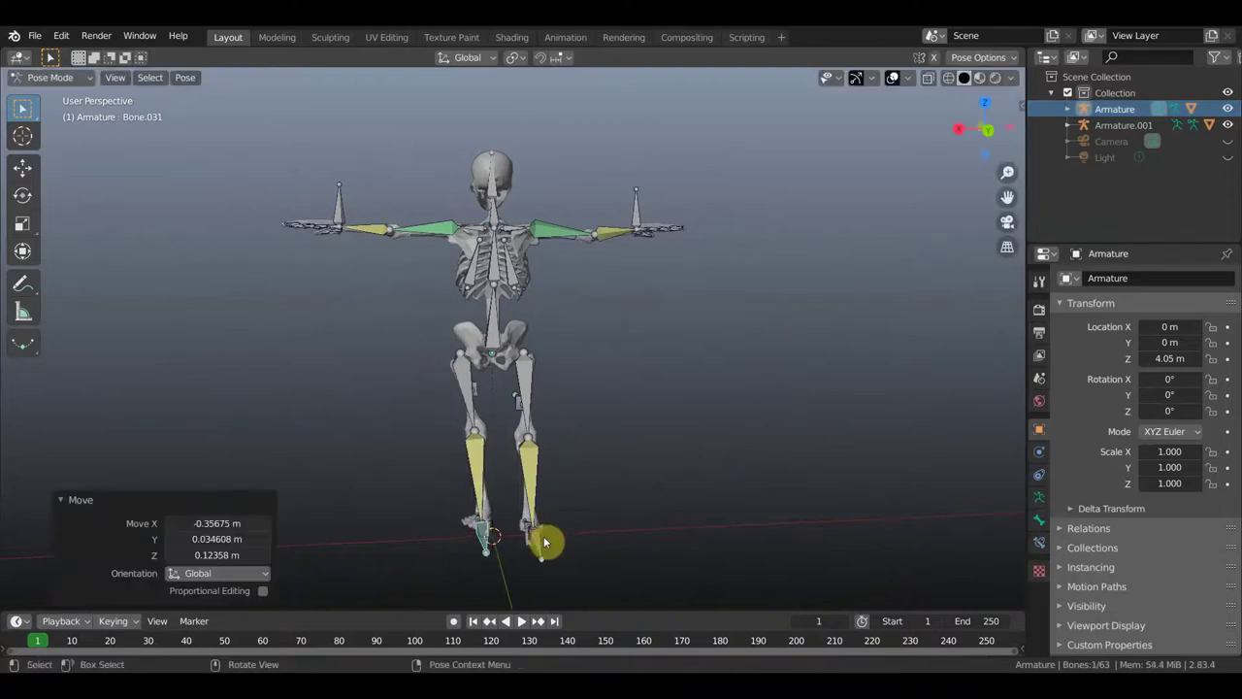
click(541, 536)
key(g)
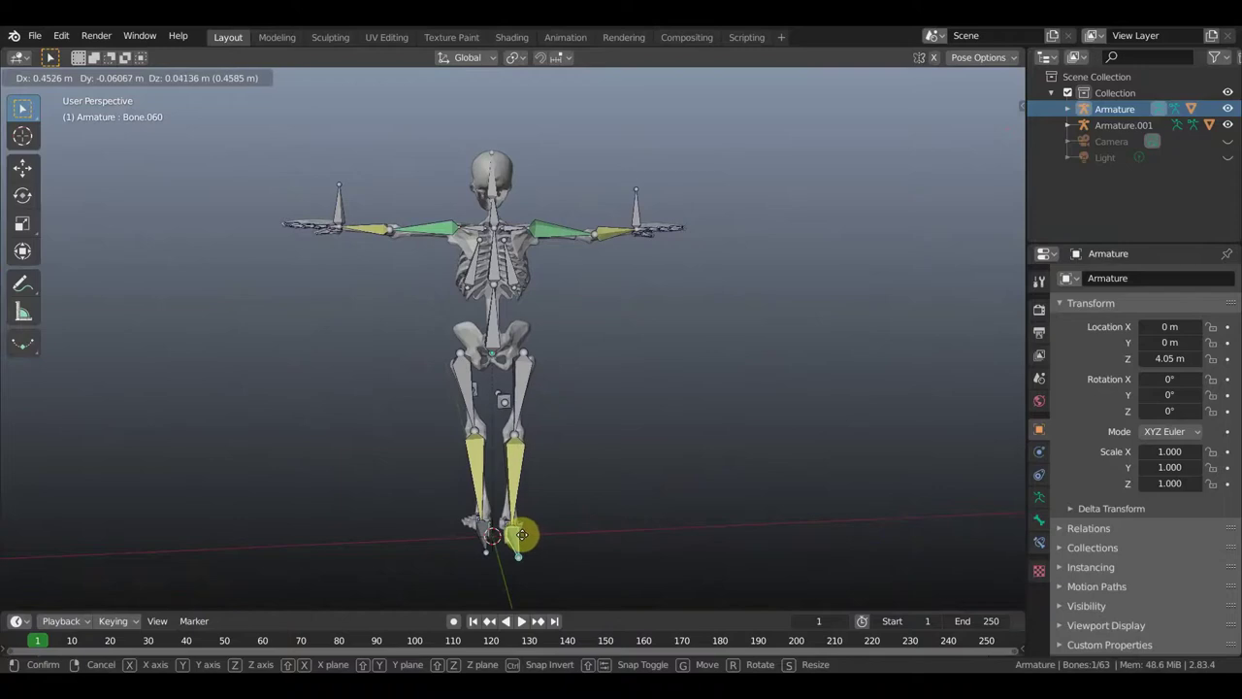
click(524, 534)
Undo the foot moves and, in front view, shift the foot bone slightly sideways and down.
key(KP_1)
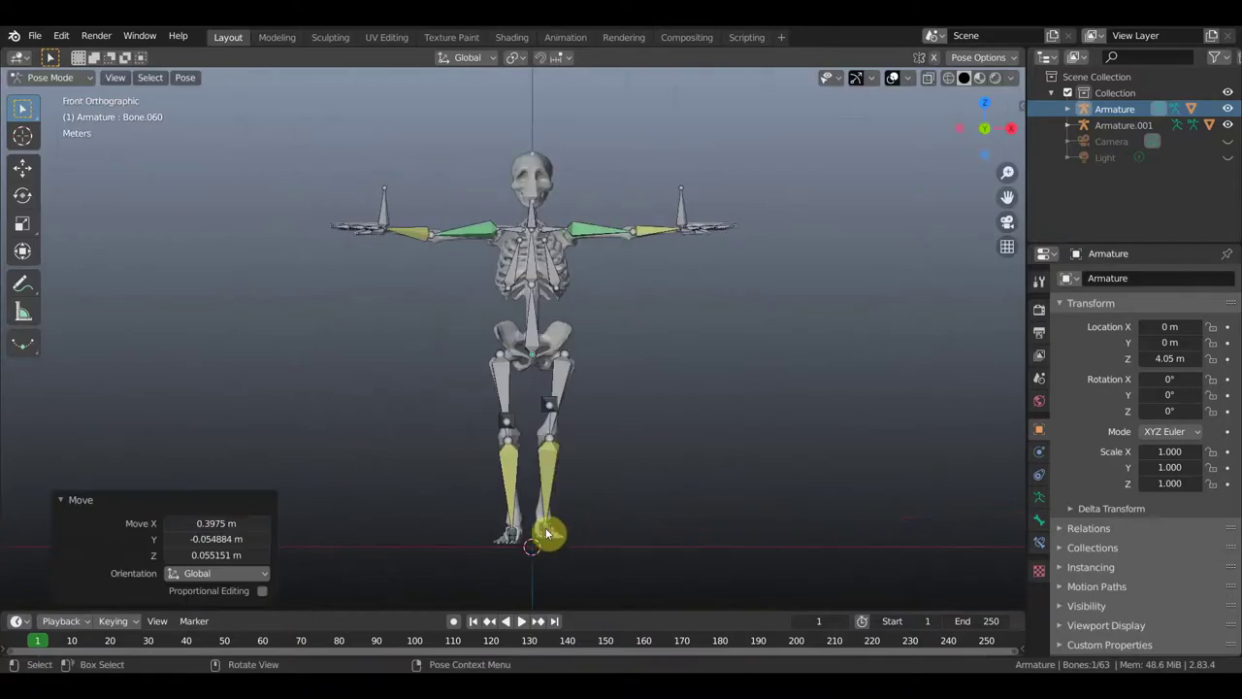
middle_drag(583, 527, 541, 535)
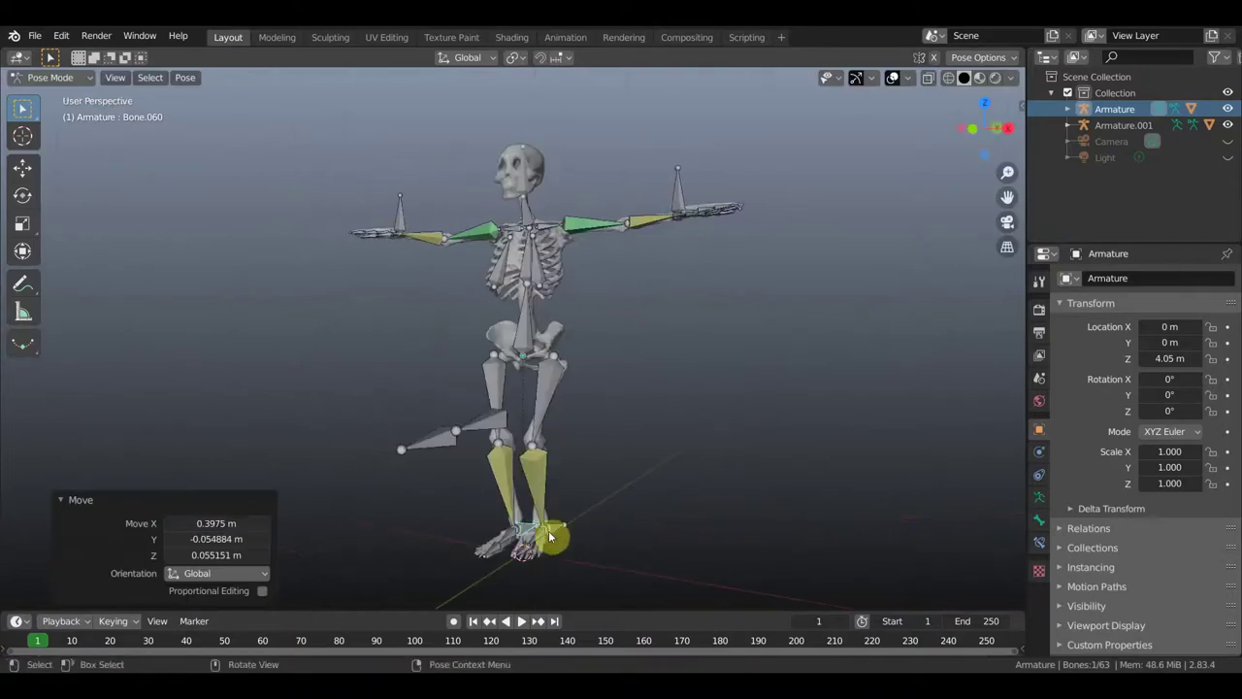
key(ctrl+z)
key(KP_1)
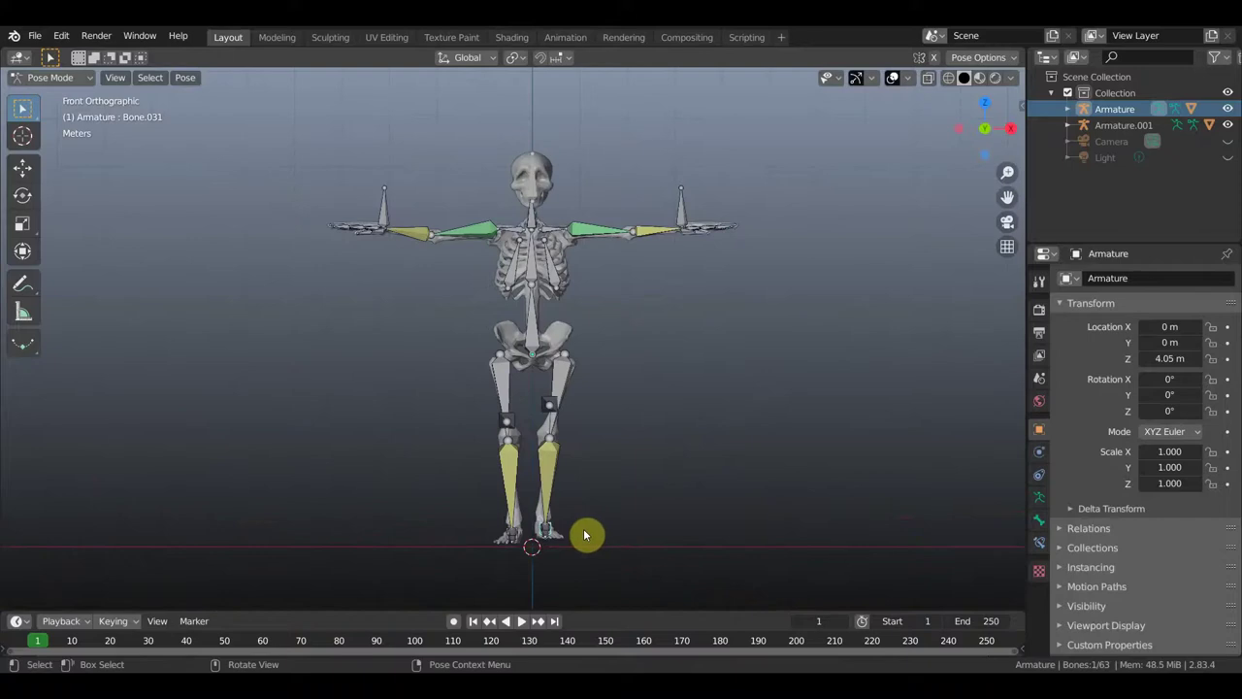
key(g)
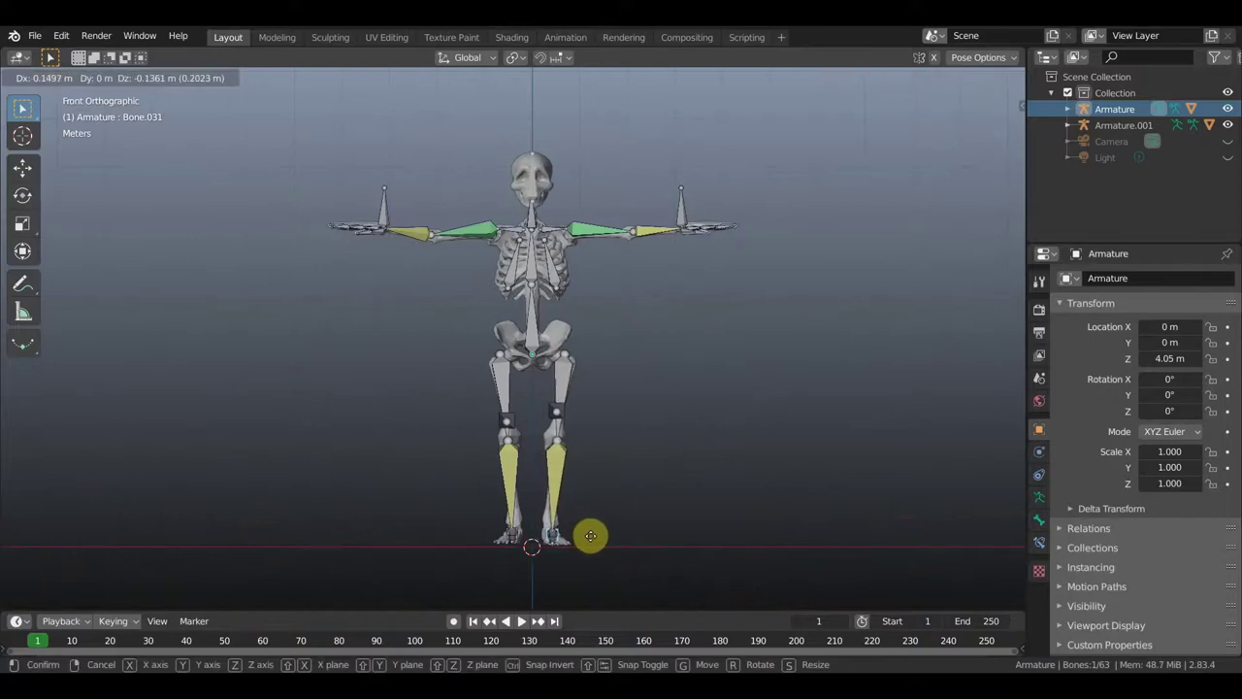
click(591, 536)
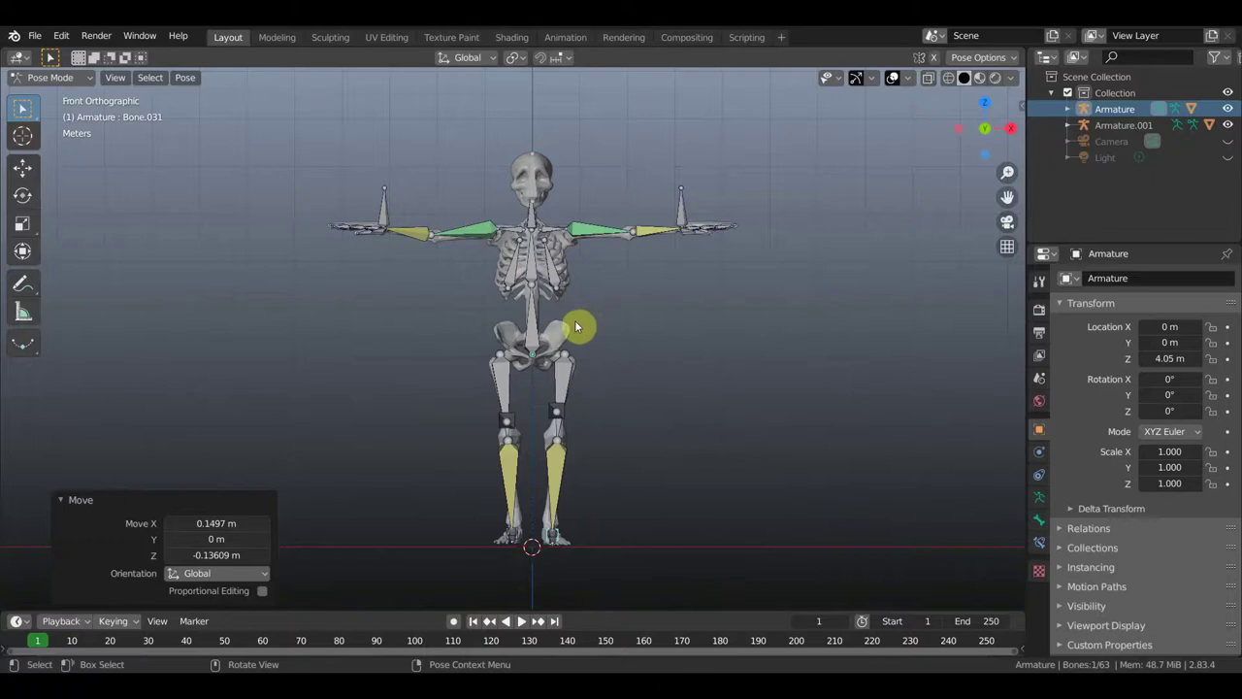
Raise the left hand bone toward the head and rotate it.
click(404, 222)
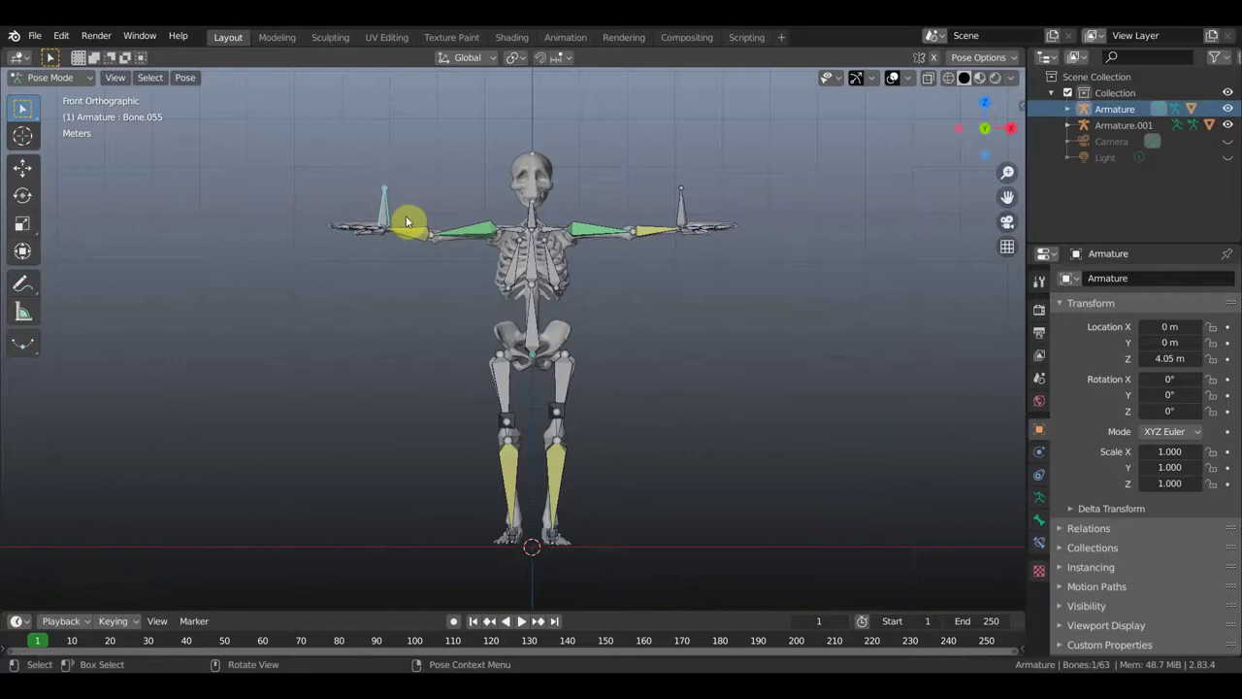
key(g)
click(517, 151)
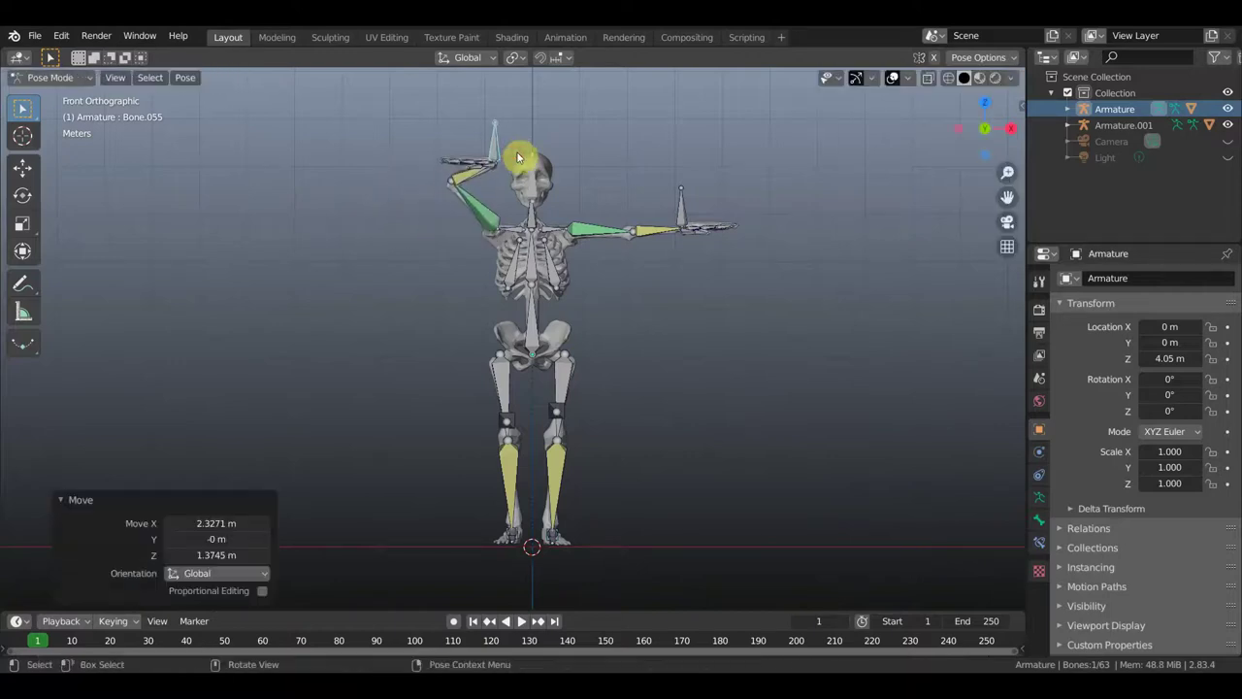
key(r)
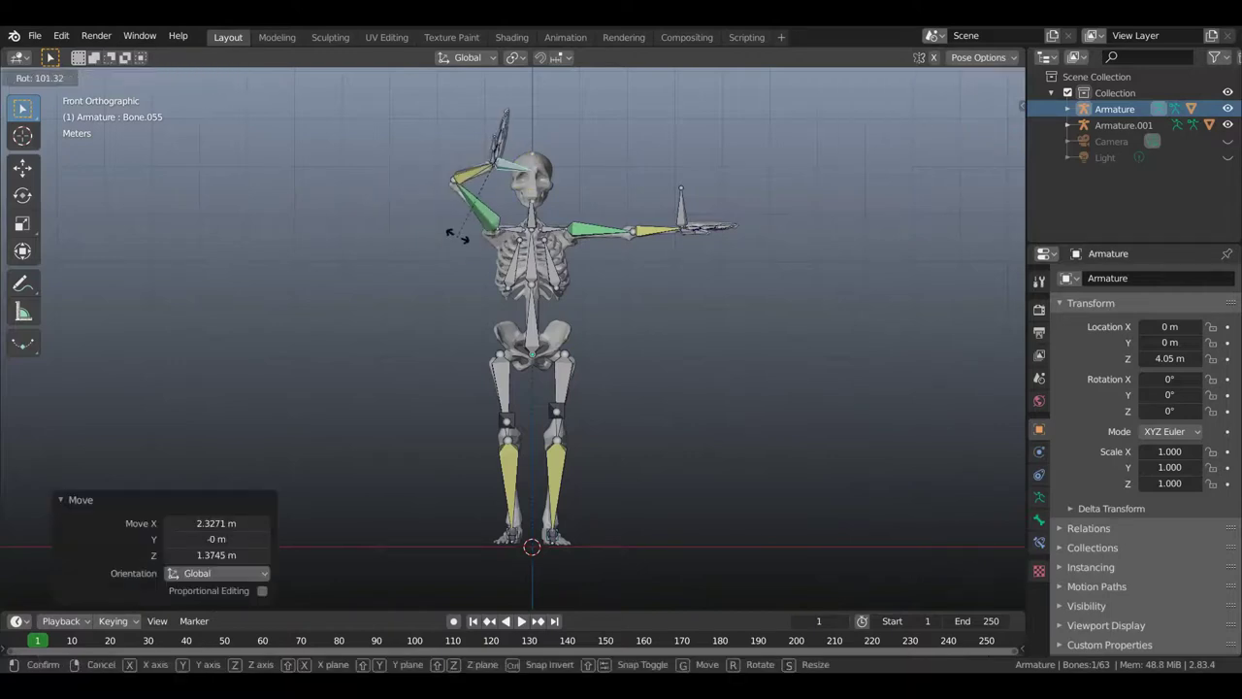
click(460, 235)
Rotate the arm and hand bones from the top and front orthographic views.
key(KP_7)
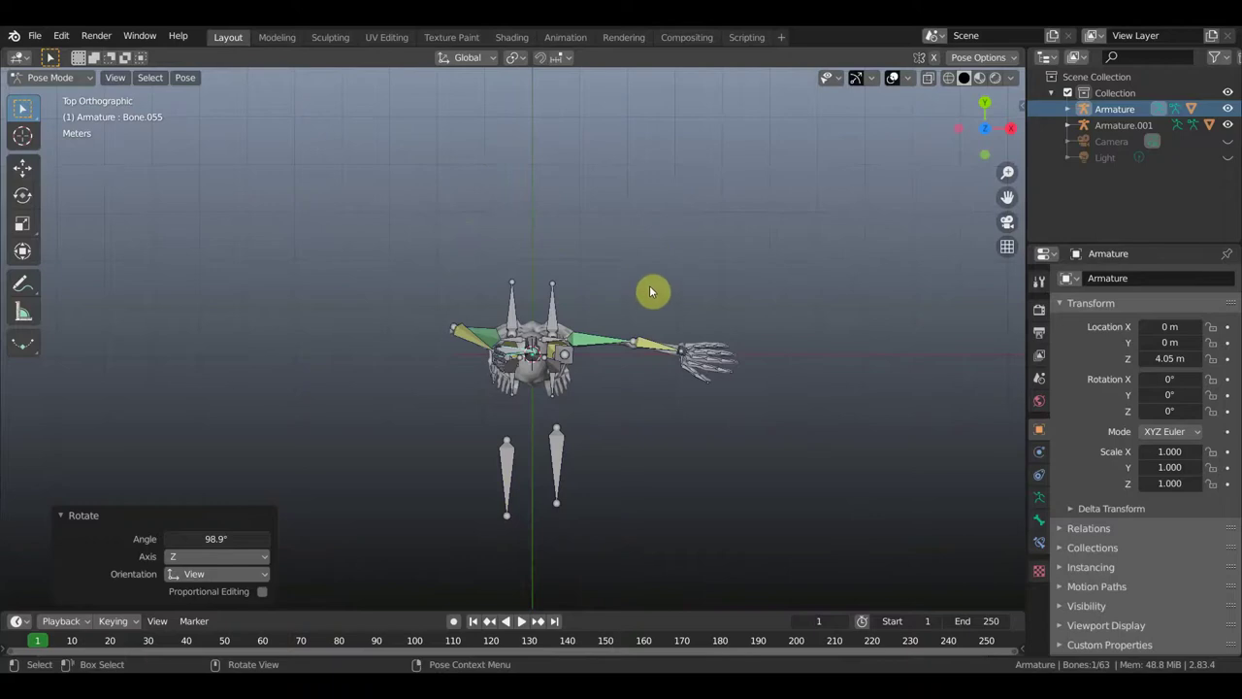
key(r)
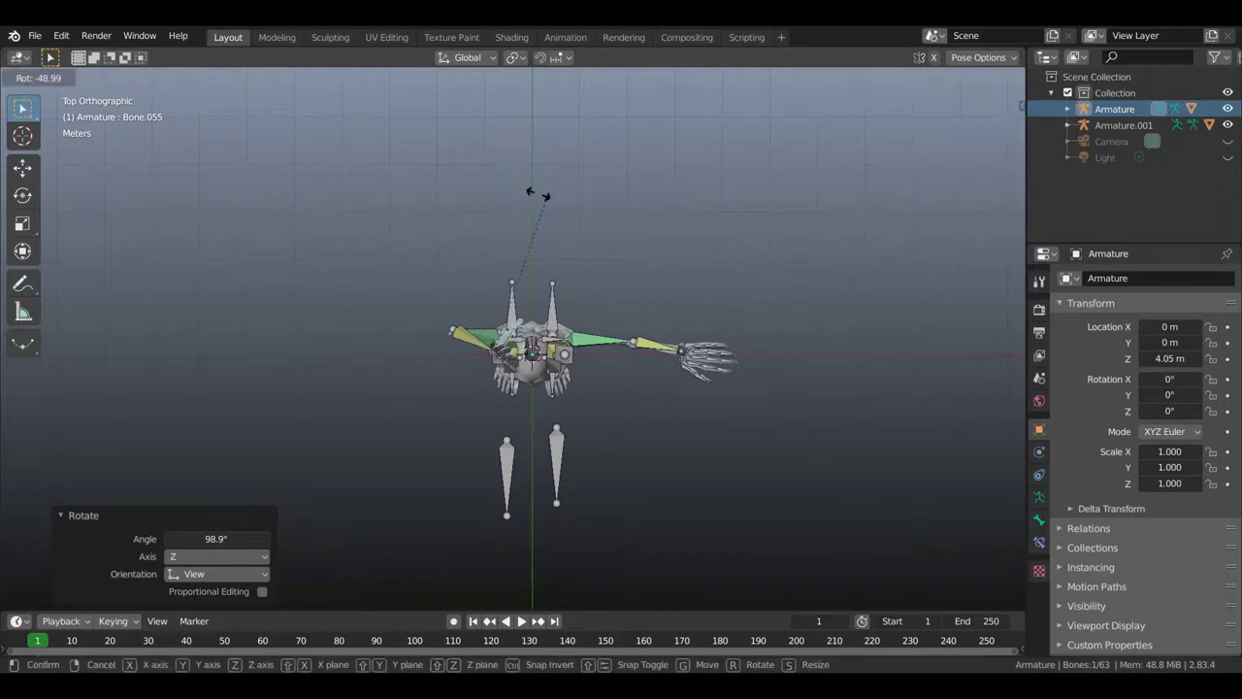
click(271, 370)
key(KP_1)
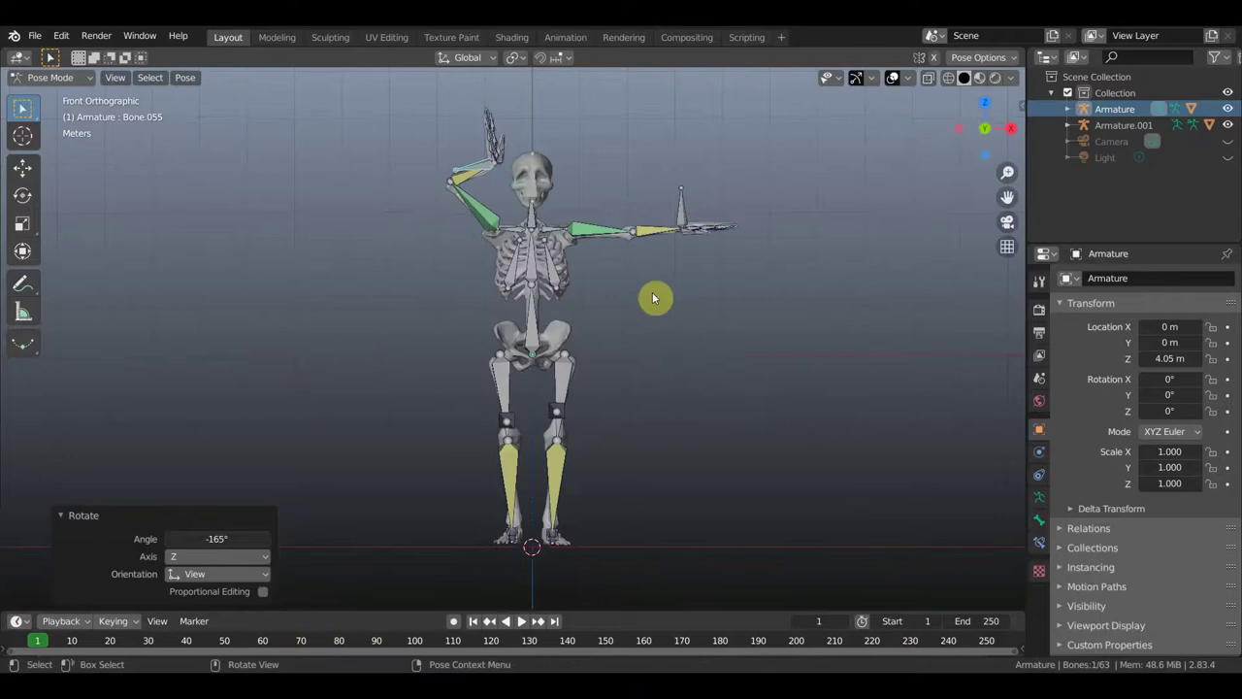
key(r)
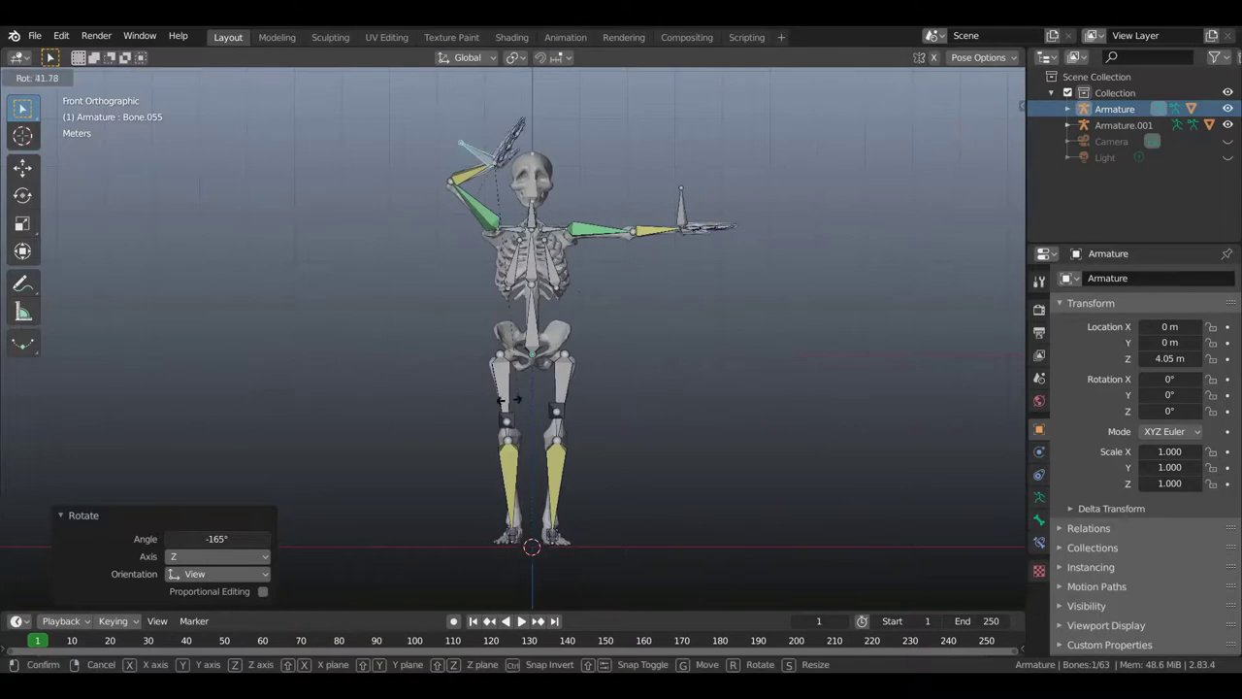
click(352, 377)
click(471, 216)
click(485, 171)
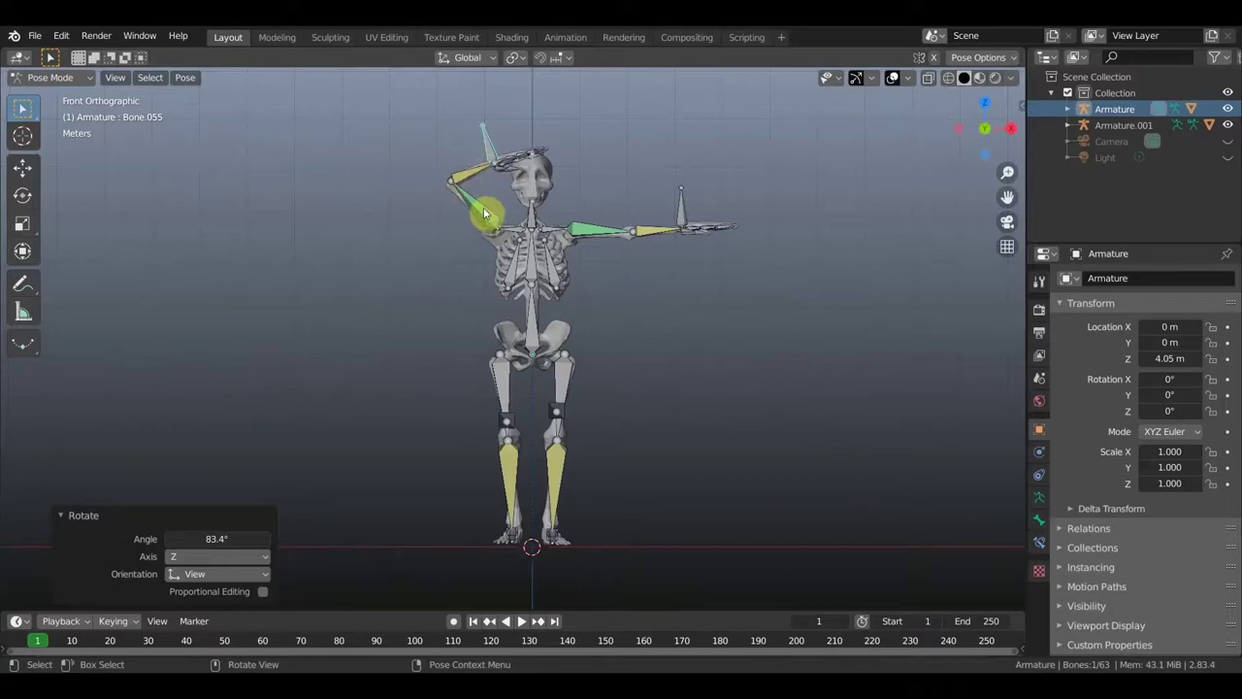
Reposition the hand bone beside the head and give it a small rotation.
click(501, 221)
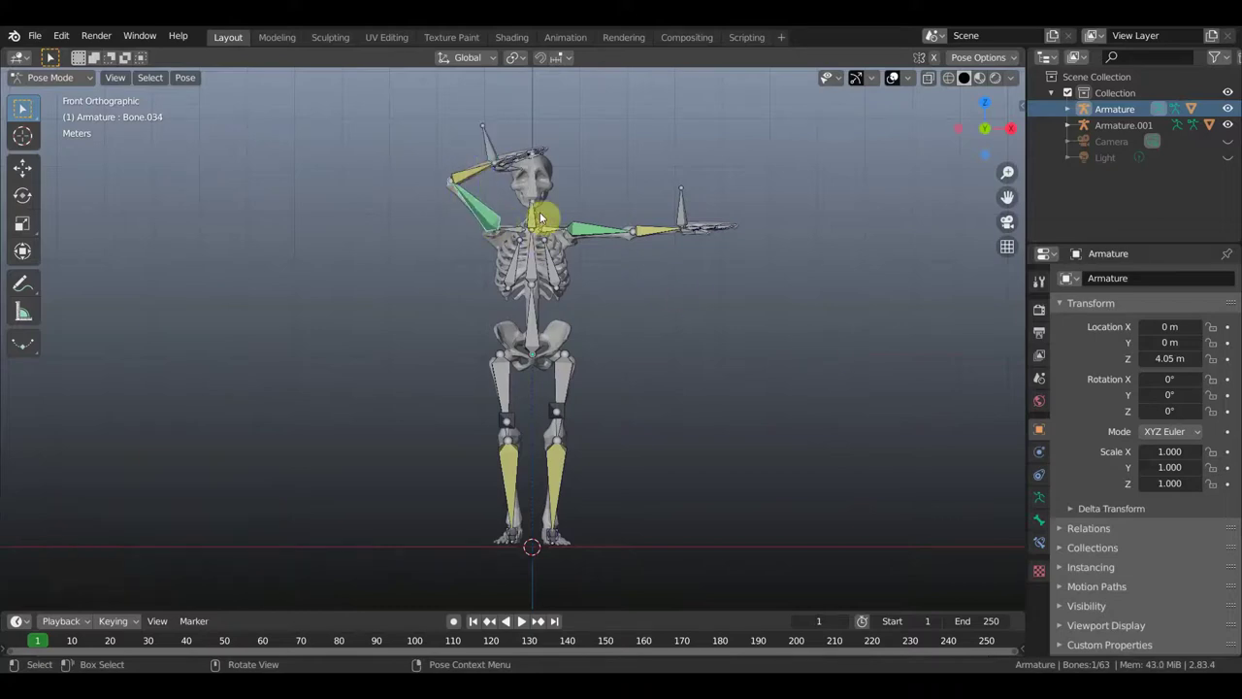
click(492, 150)
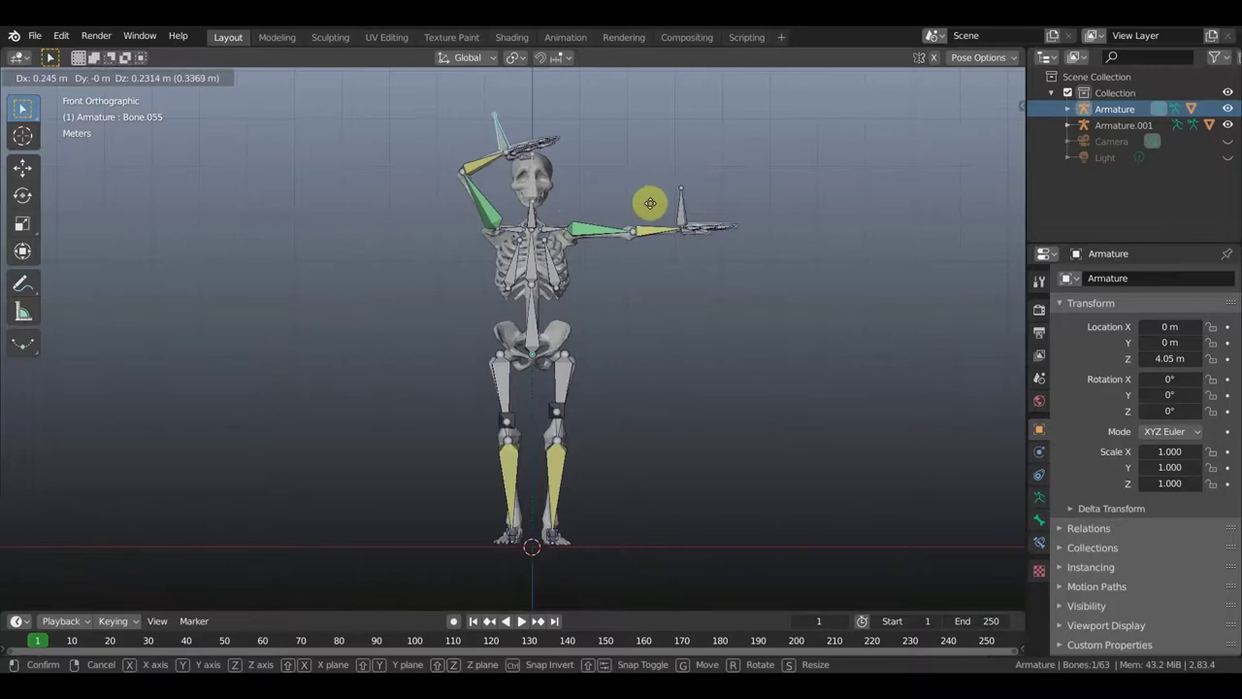
click(650, 209)
key(r)
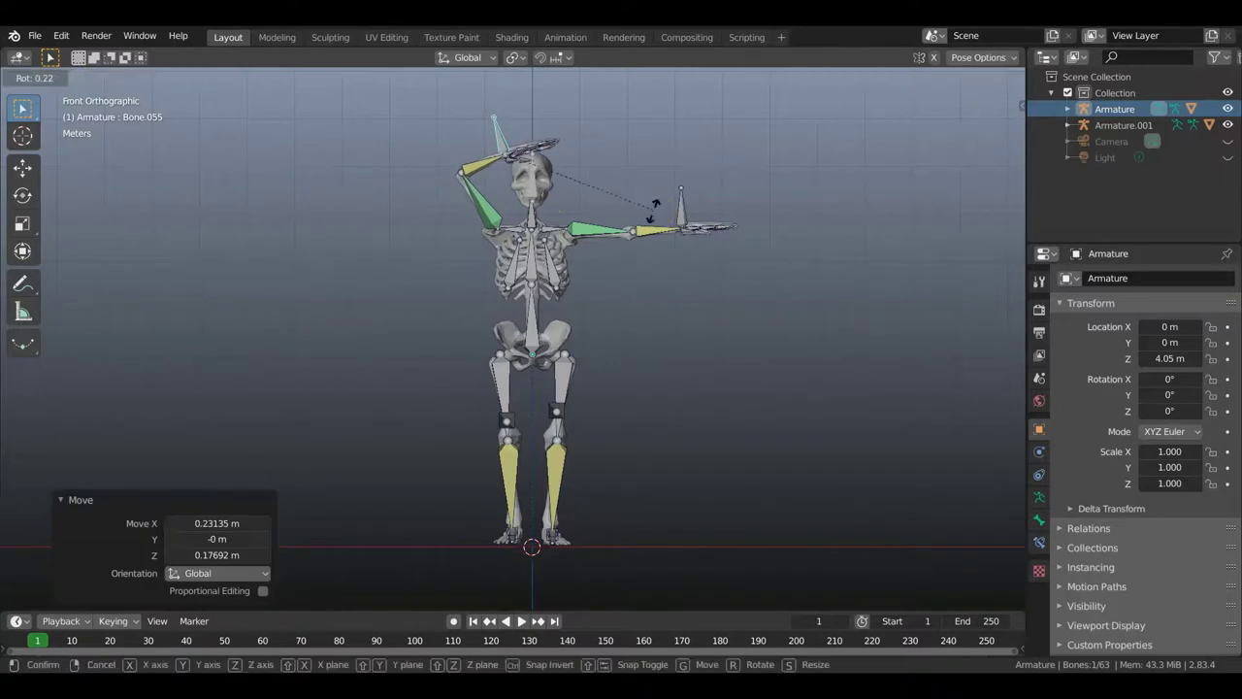
click(636, 243)
Rotate the hand bone 98.5° and move it to a new position.
mouse_move(634, 252)
middle_down()
mouse_move(445, 389)
mouse_move(563, 313)
middle_up()
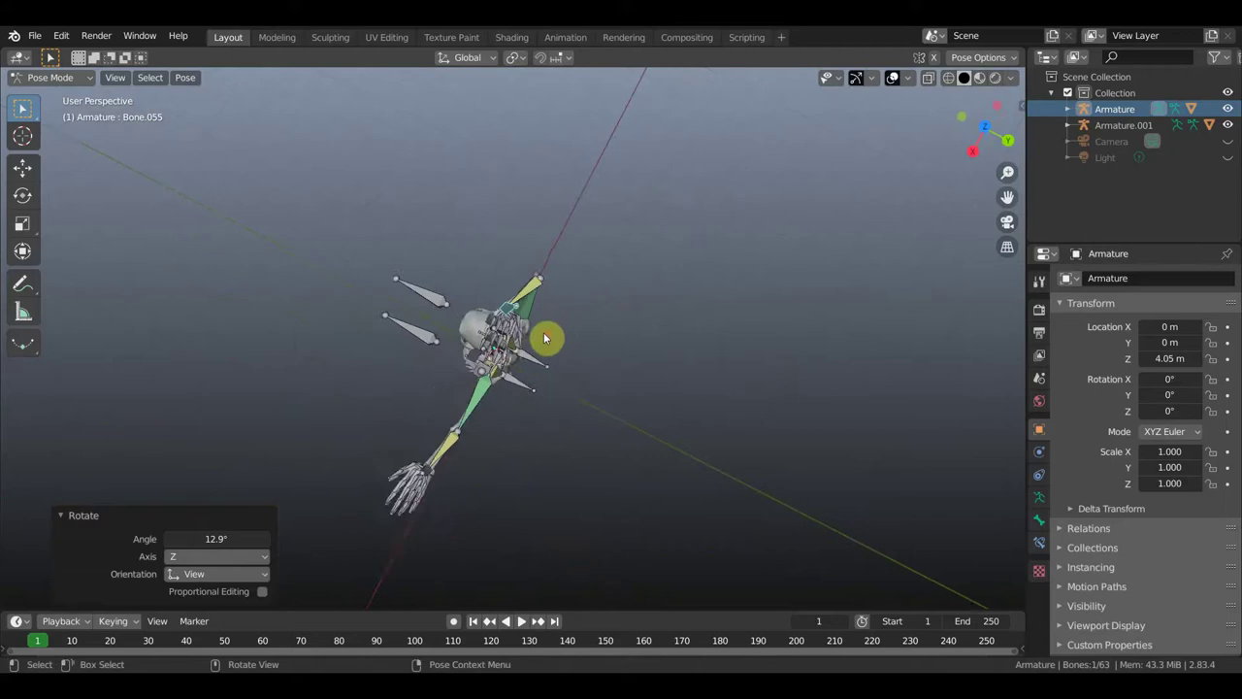
key(r)
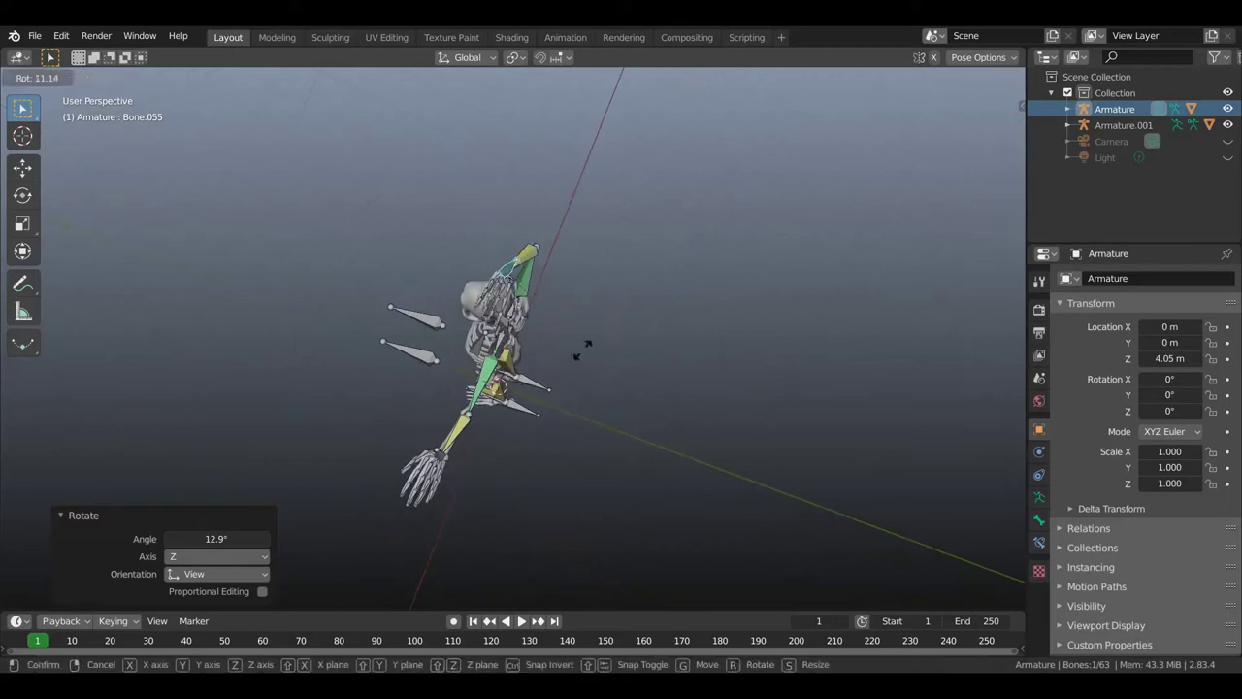
click(428, 372)
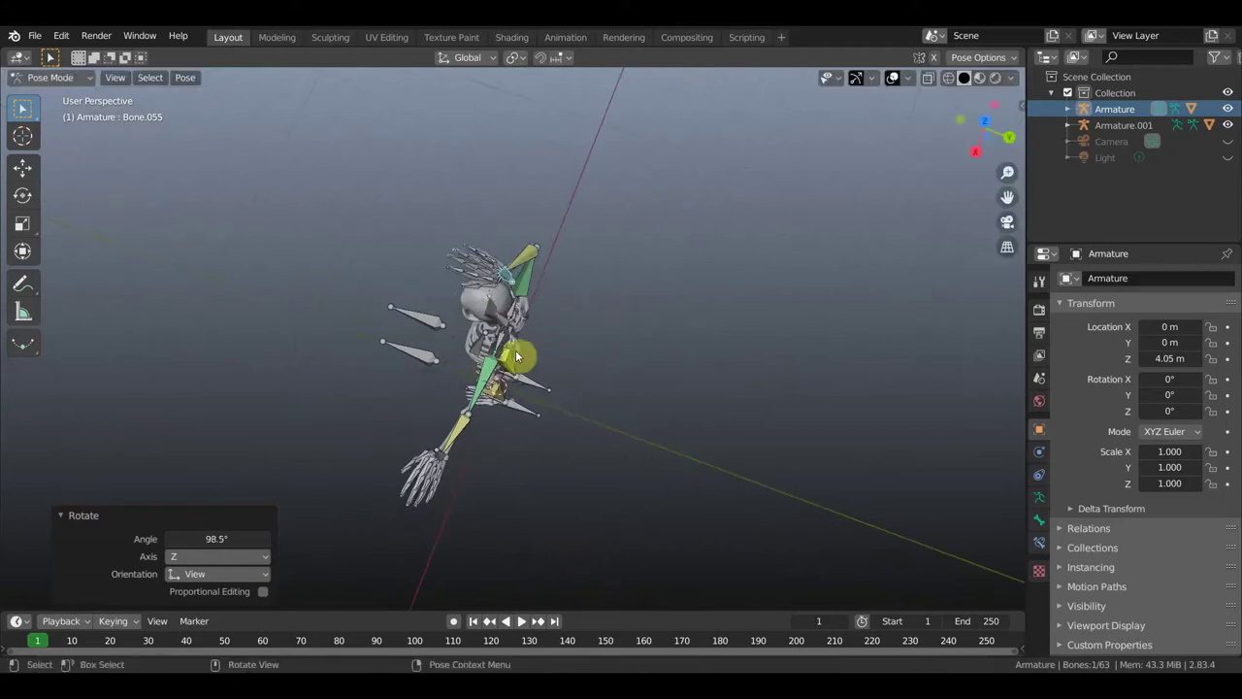
key(g)
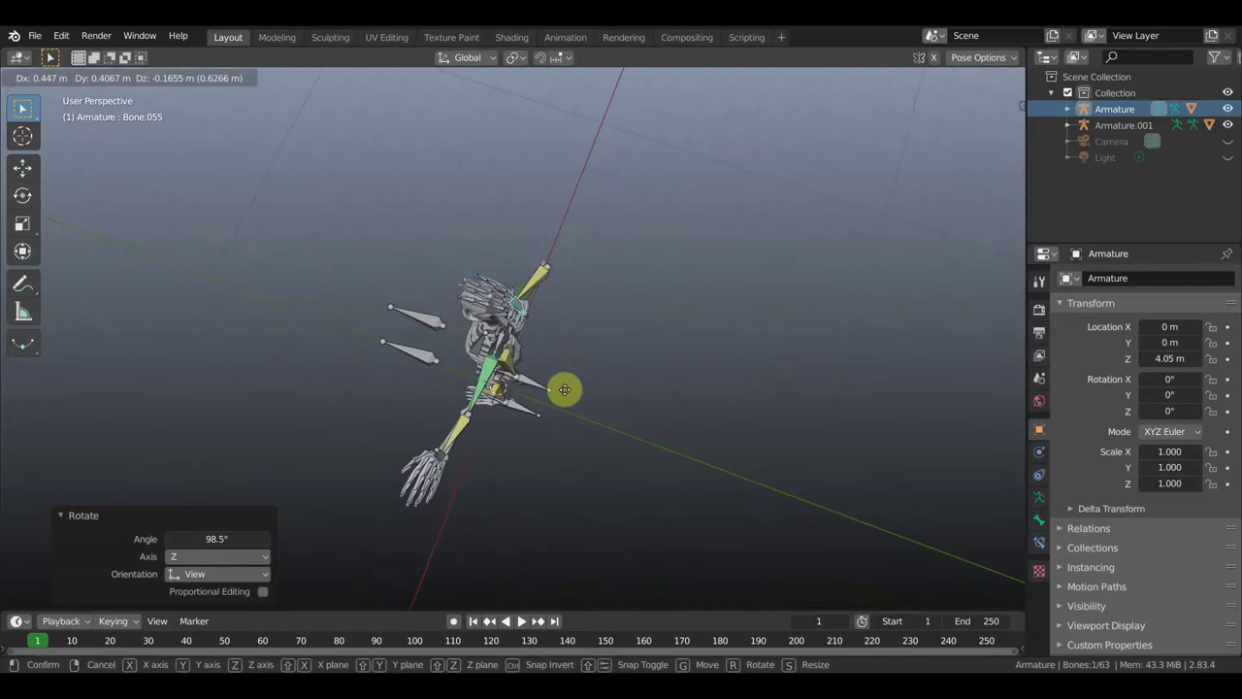
click(567, 394)
middle_drag(590, 367, 798, 271)
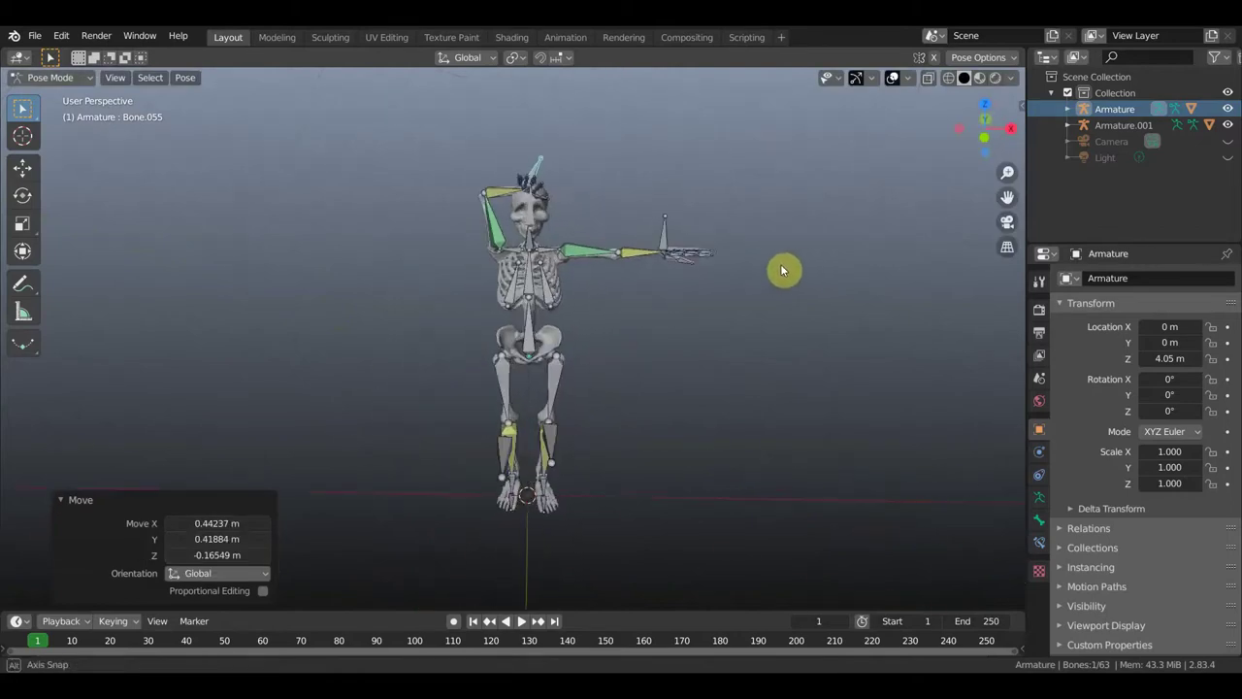
middle_drag(798, 270, 784, 269)
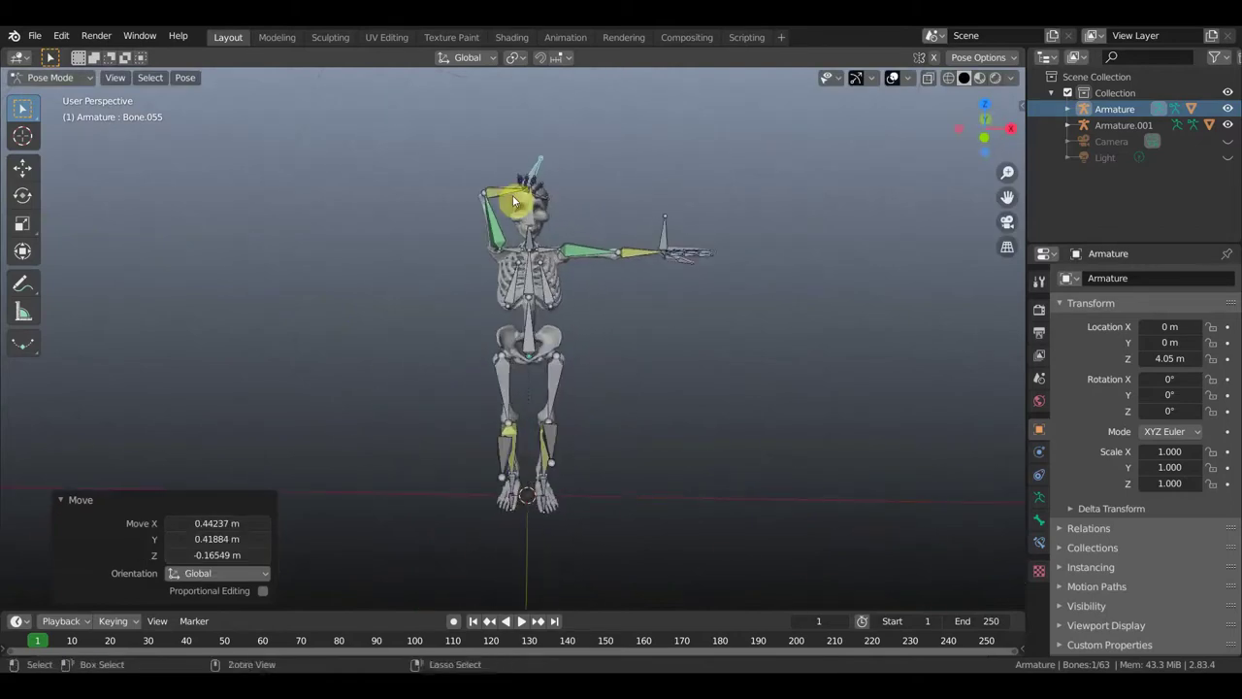
Make the Timeline taller and undo repeatedly back to the outstretched T-pose.
key(ctrl+z)
key(ctrl+z)
scroll(622, 173, up, 3)
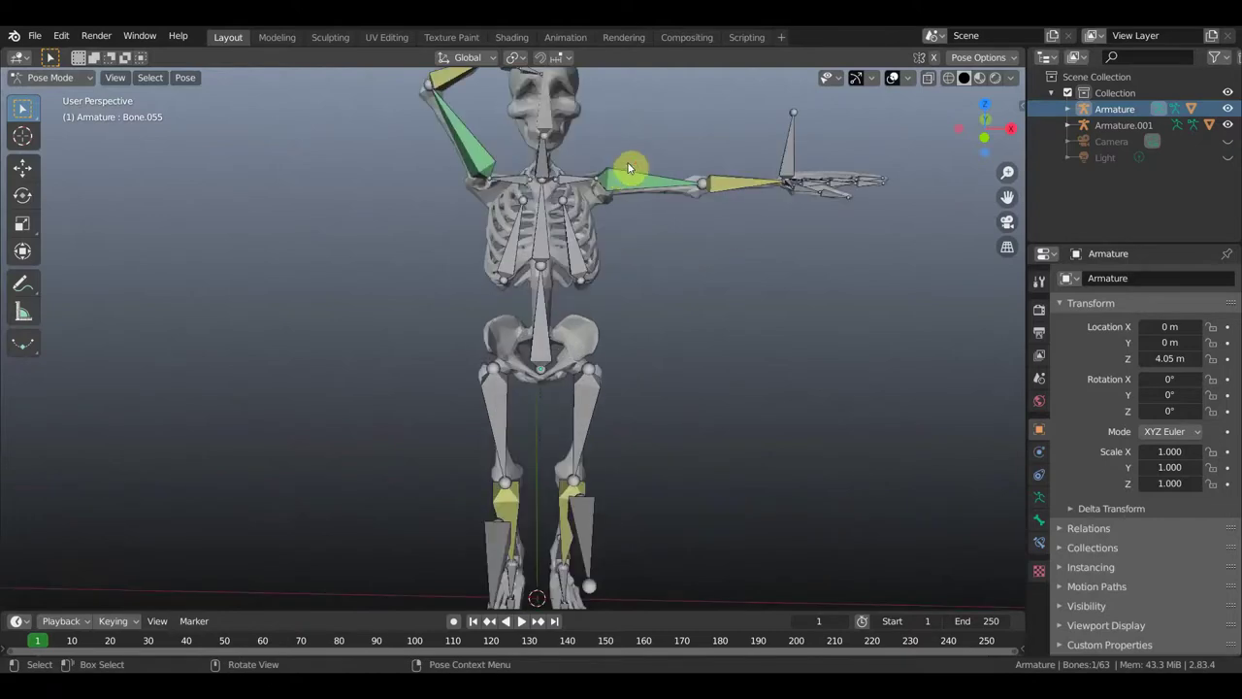
mouse_move(652, 121)
middle_down()
mouse_move(515, 327)
mouse_move(538, 248)
mouse_move(528, 231)
middle_up()
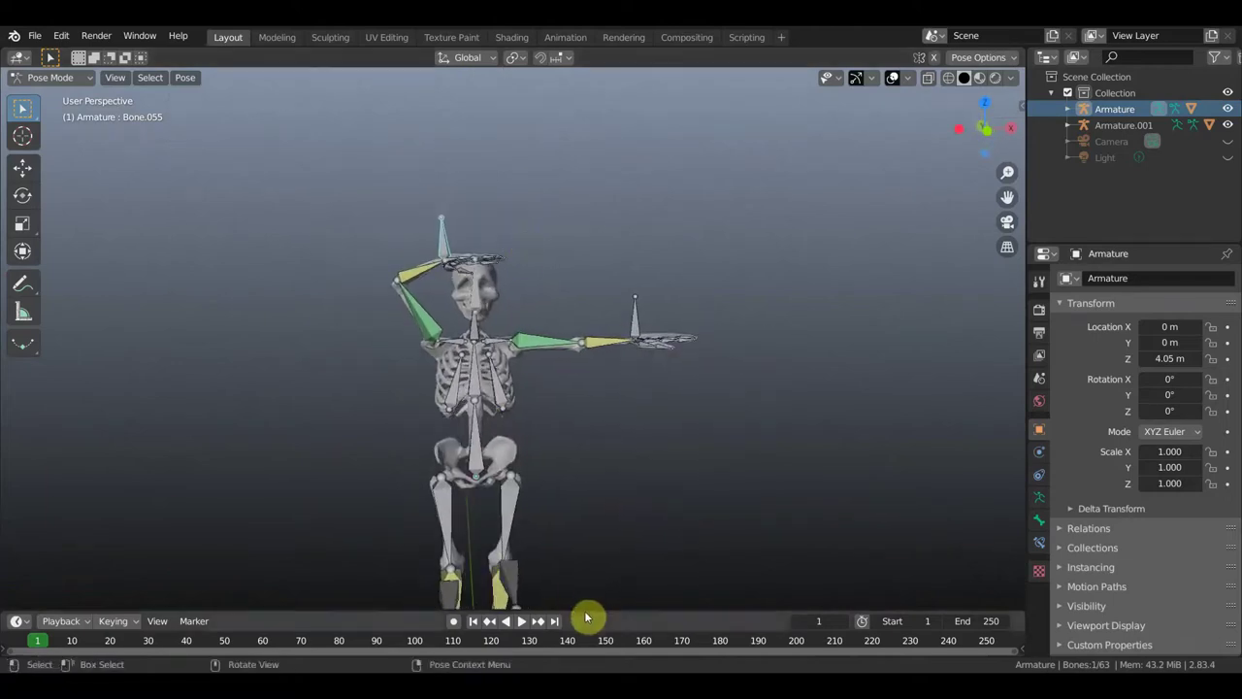
mouse_move(585, 609)
mouse_down()
mouse_move(573, 488)
mouse_move(577, 501)
mouse_move(585, 494)
mouse_up()
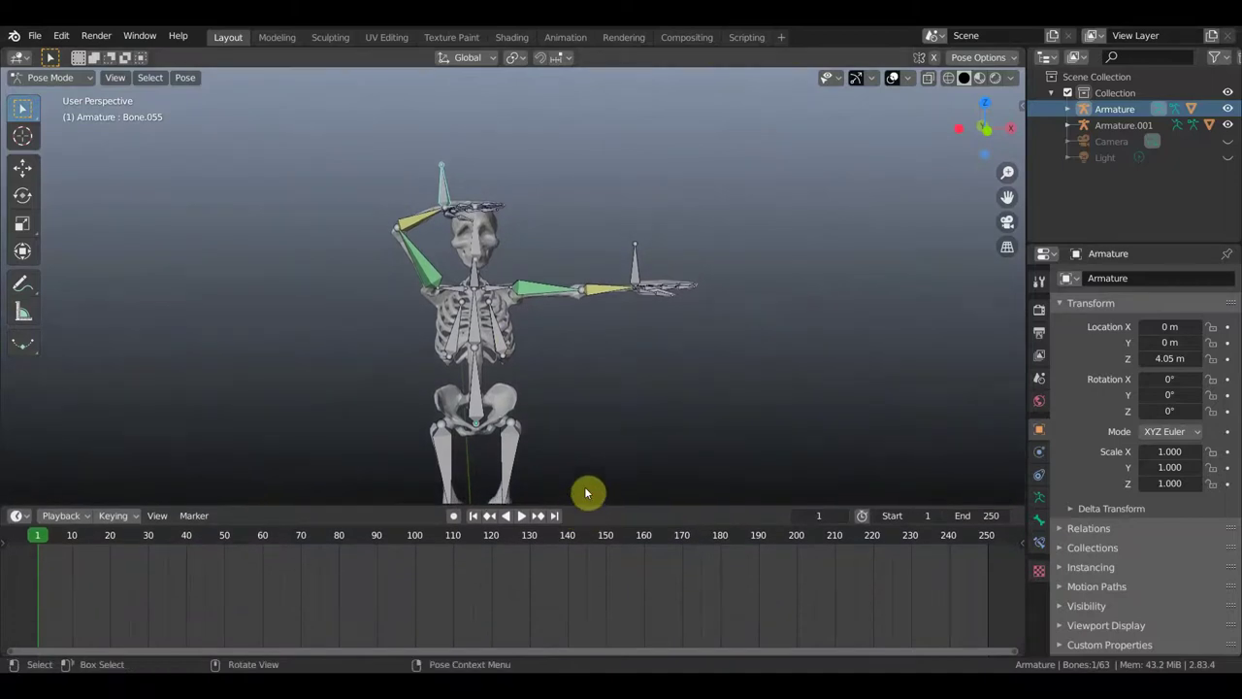
key(ctrl+z)
key(ctrl+z)
key(ctrl+z)
key(ctrl+shift+z)
key(ctrl+z)
key(ctrl+z)
key(ctrl+z)
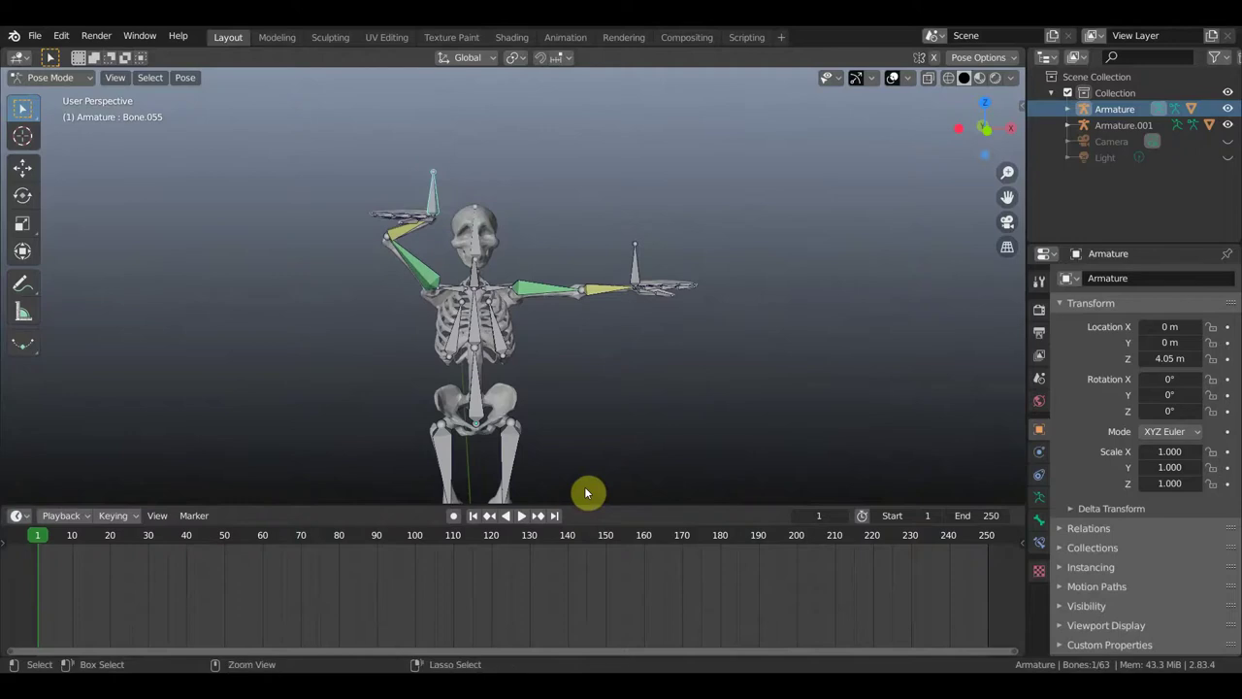
key(ctrl+z)
key(ctrl+z)
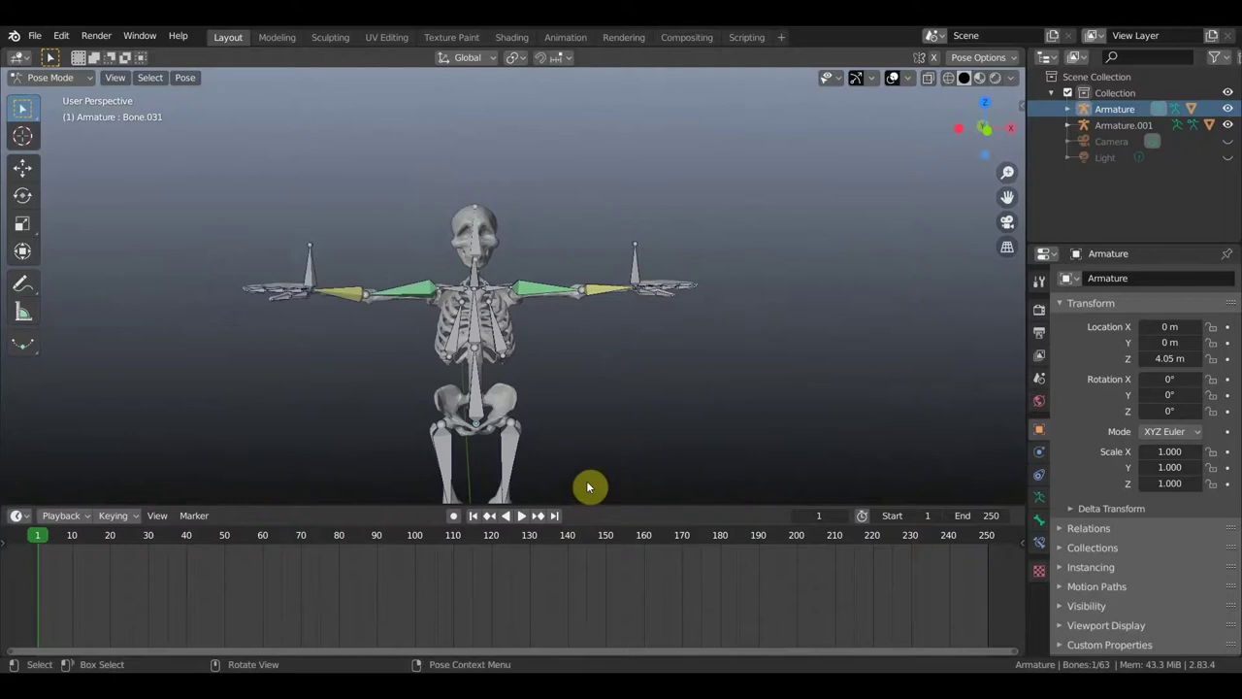
In front orthographic view, lower the left hand bone and rotate the left arm down.
key(ctrl+z)
shift+middle_drag(626, 406, 633, 325)
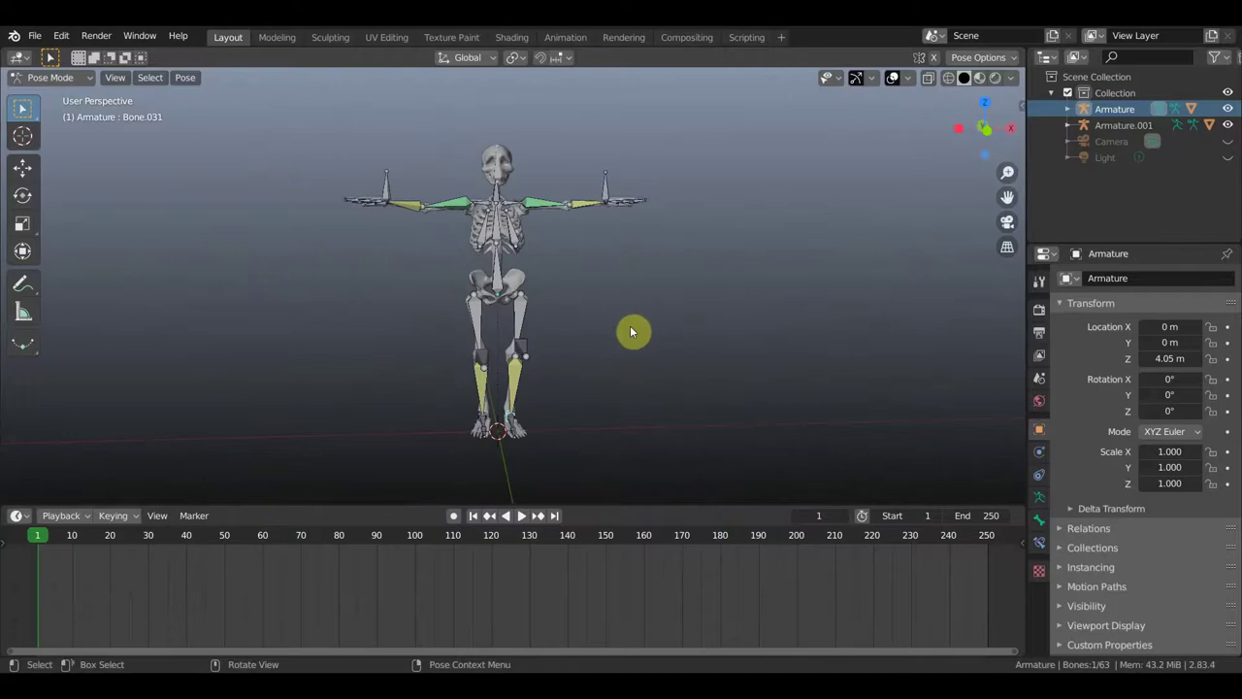
key(KP_1)
click(391, 191)
key(g)
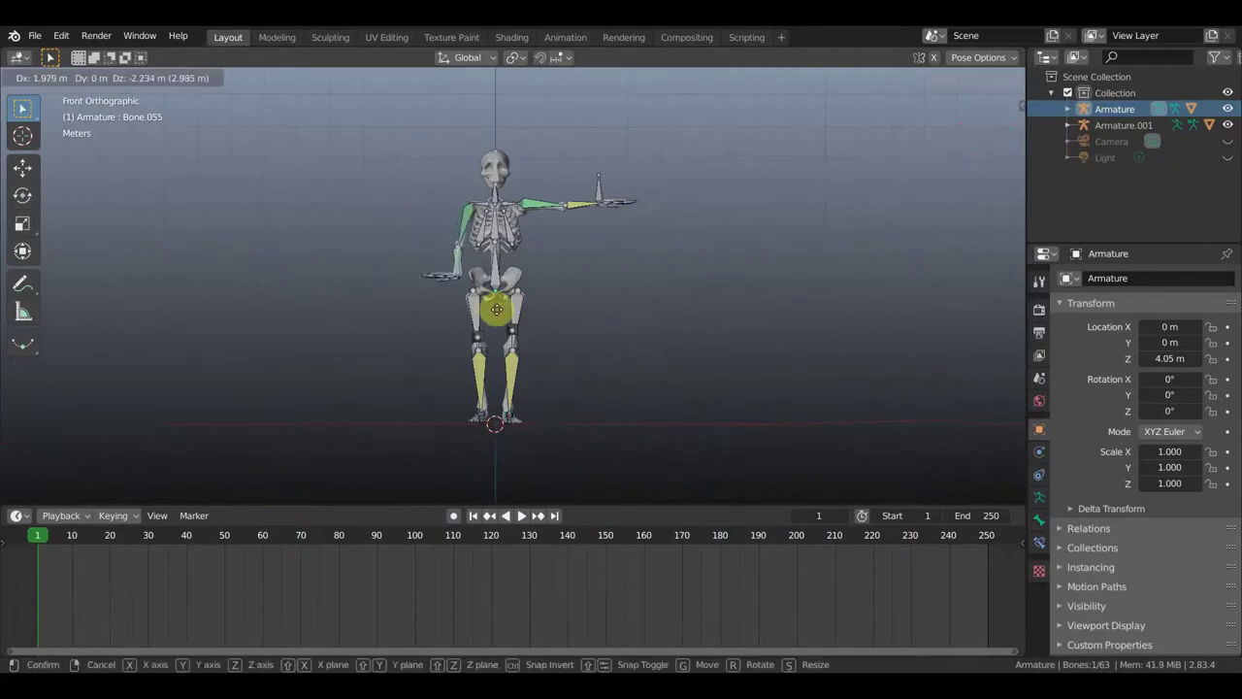
click(497, 312)
key(r)
click(493, 174)
Rotate, lower and turn the right hand bone so the right arm hangs outward.
click(600, 194)
key(r)
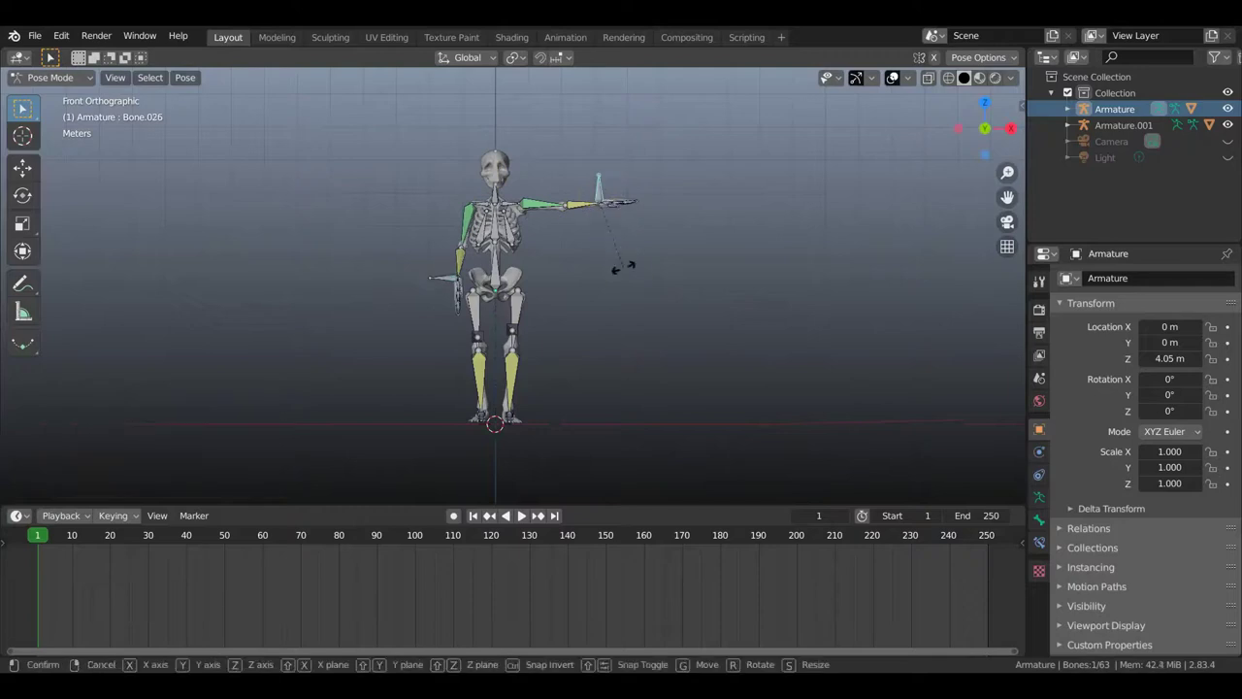
click(583, 330)
key(g)
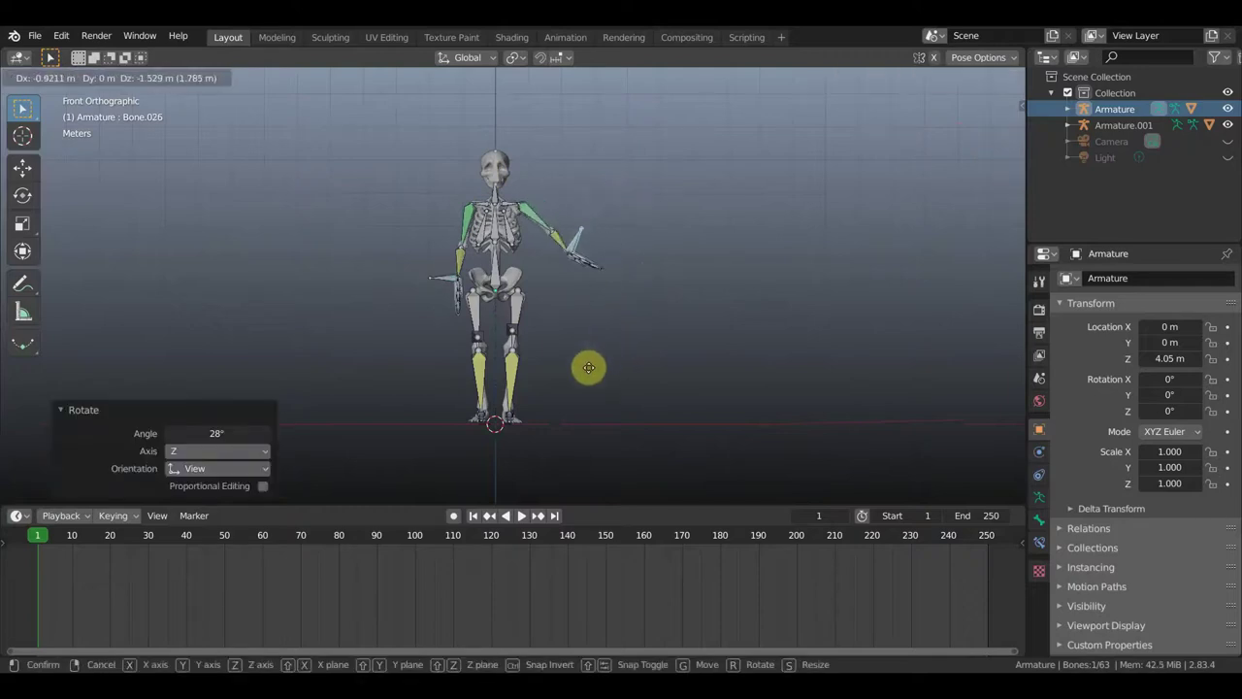
click(560, 390)
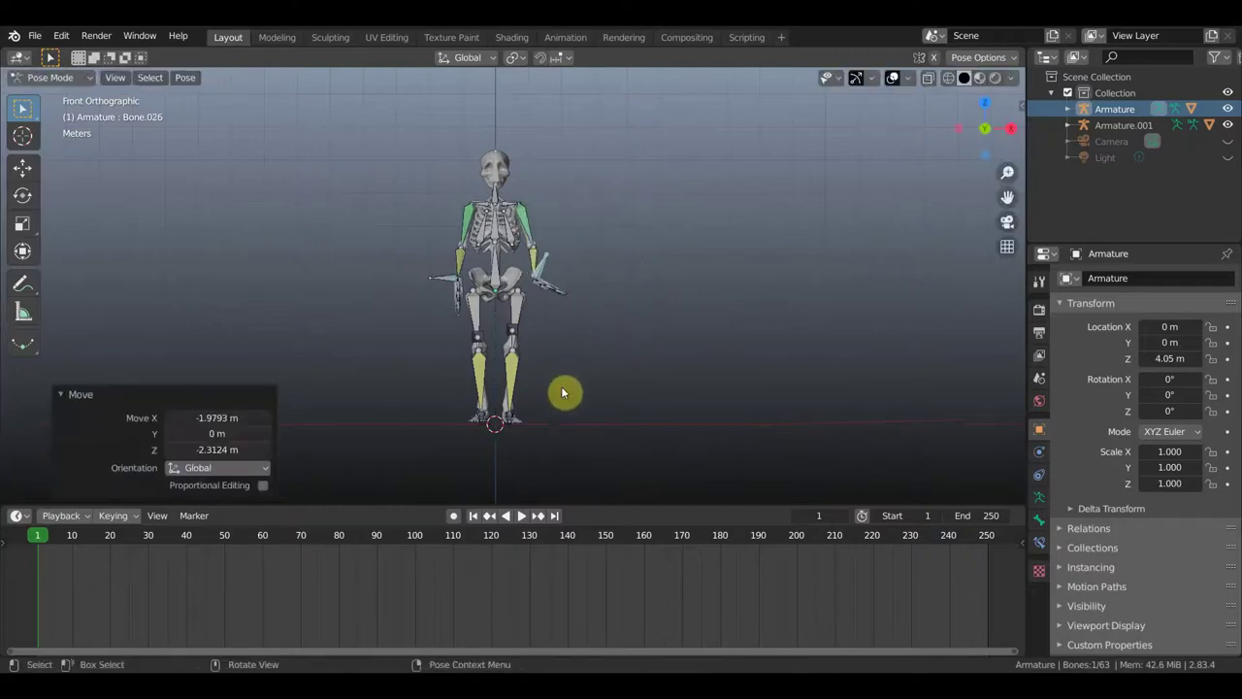
key(r)
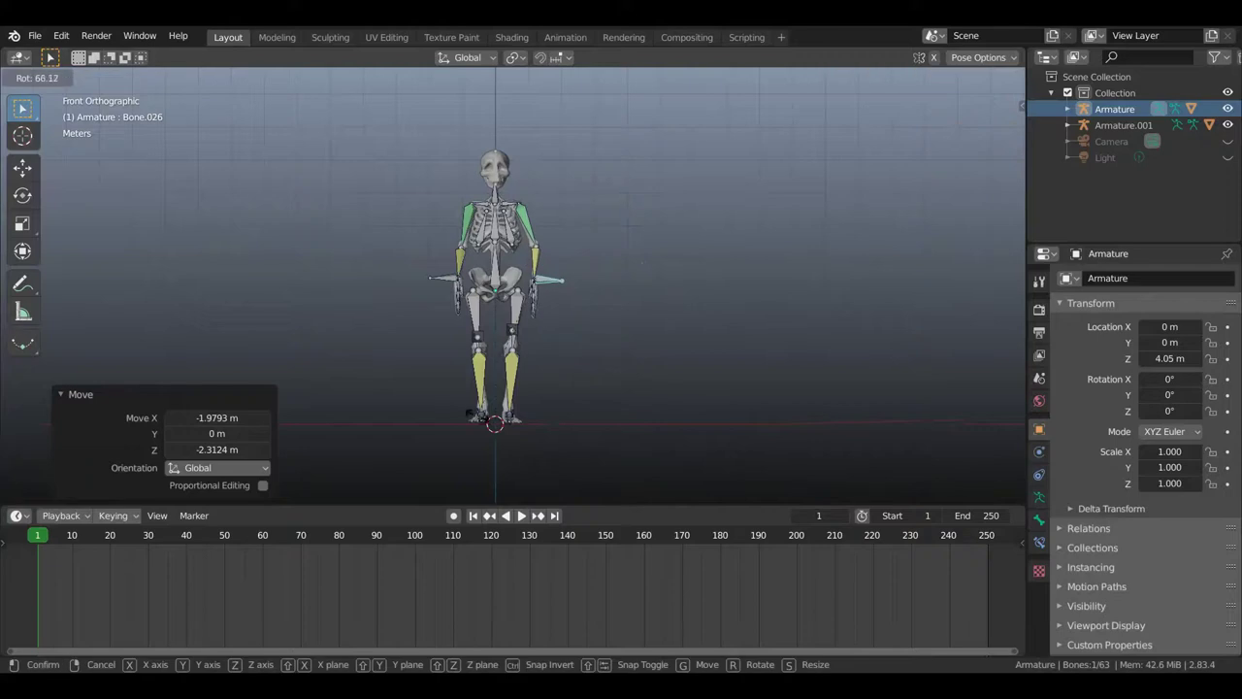
click(535, 375)
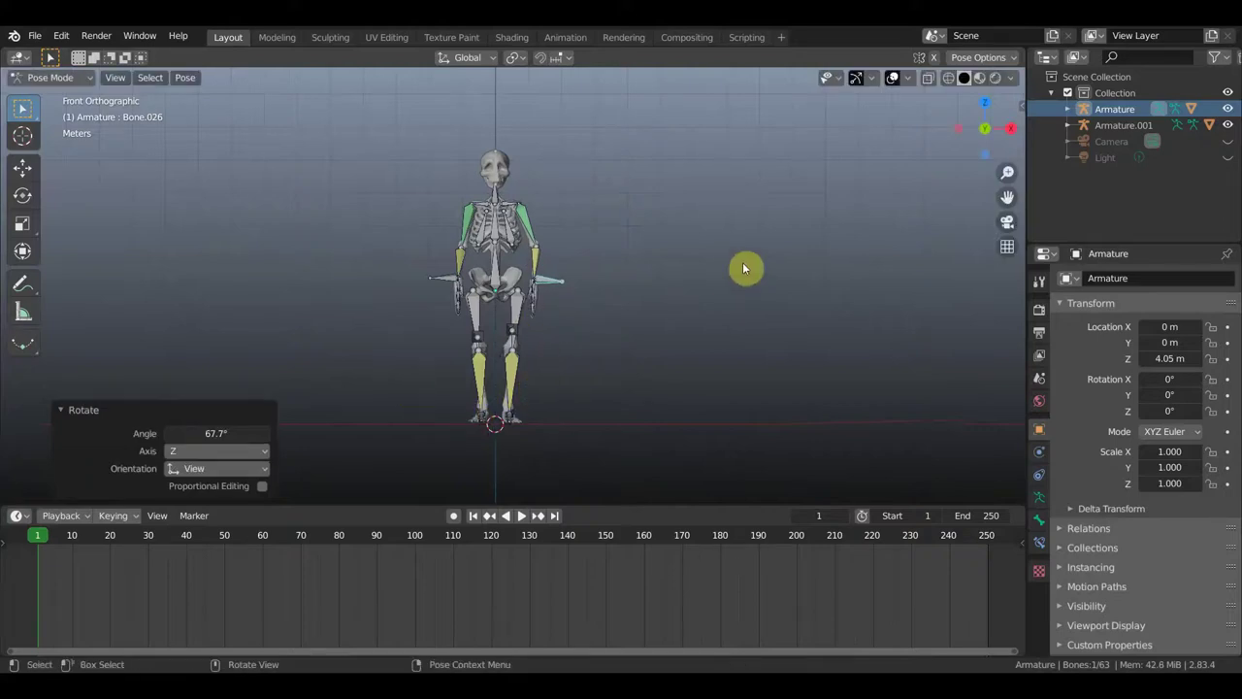
Key LocRot on all bones of the first rig at frame 1.
key(a)
key(i)
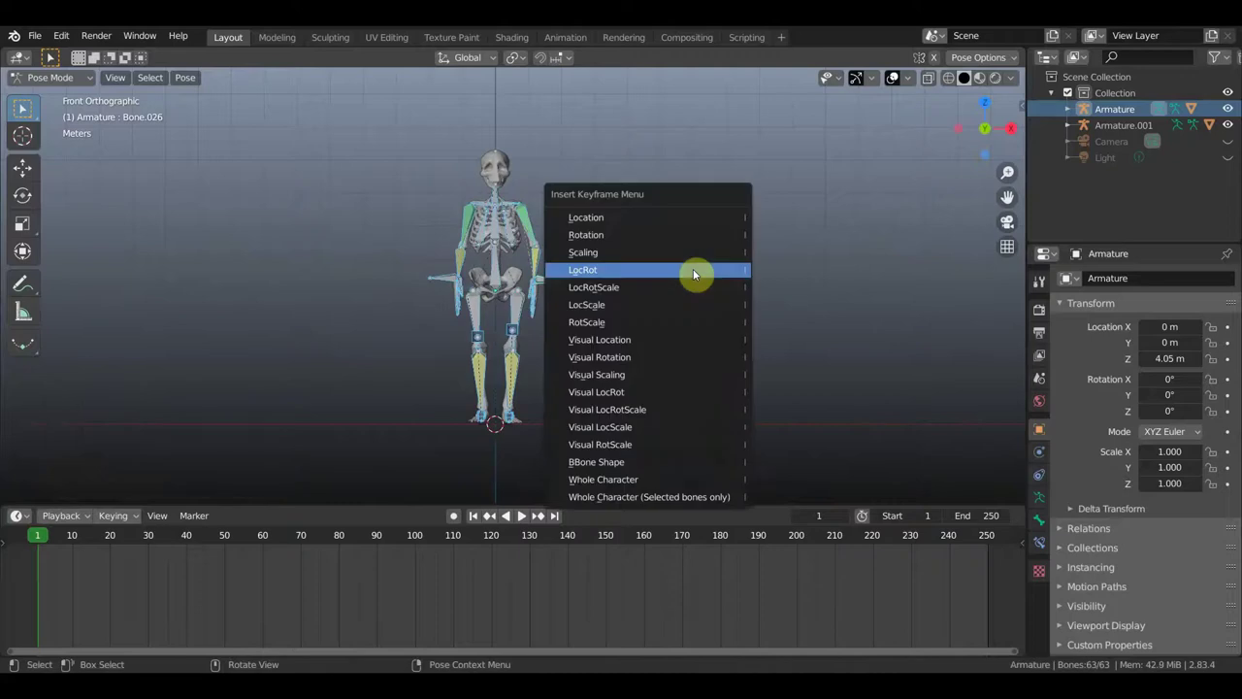
click(693, 269)
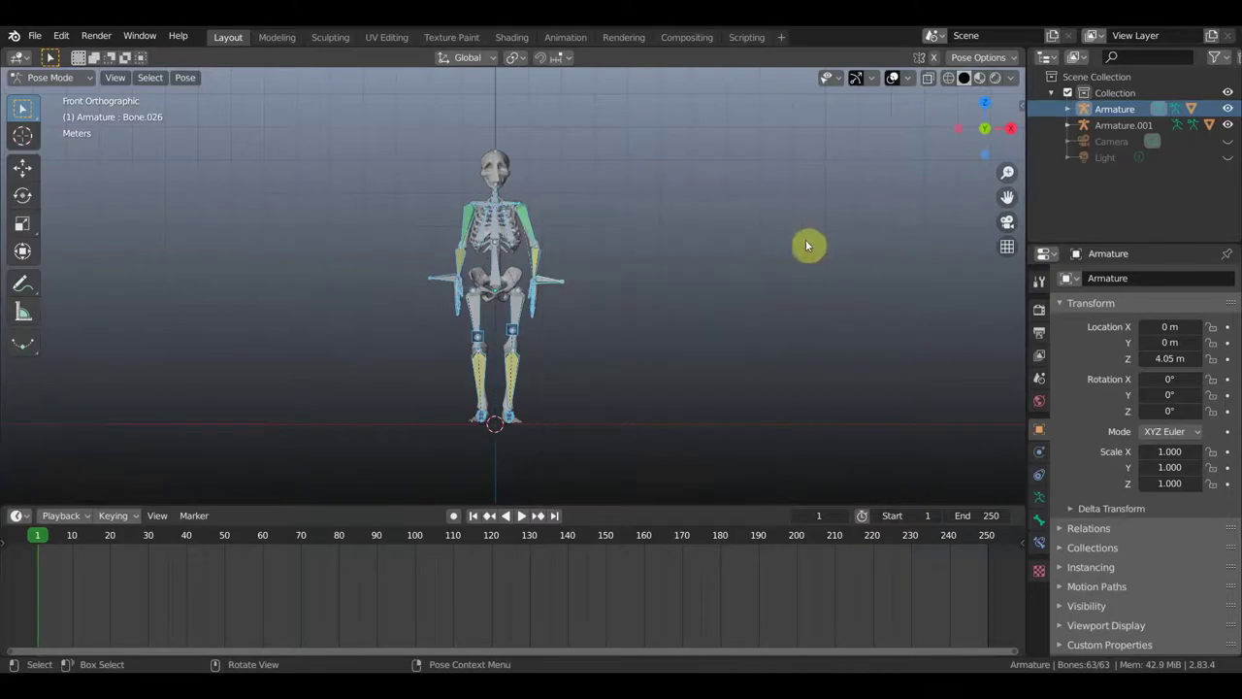
key(alt+a)
click(59, 78)
click(98, 94)
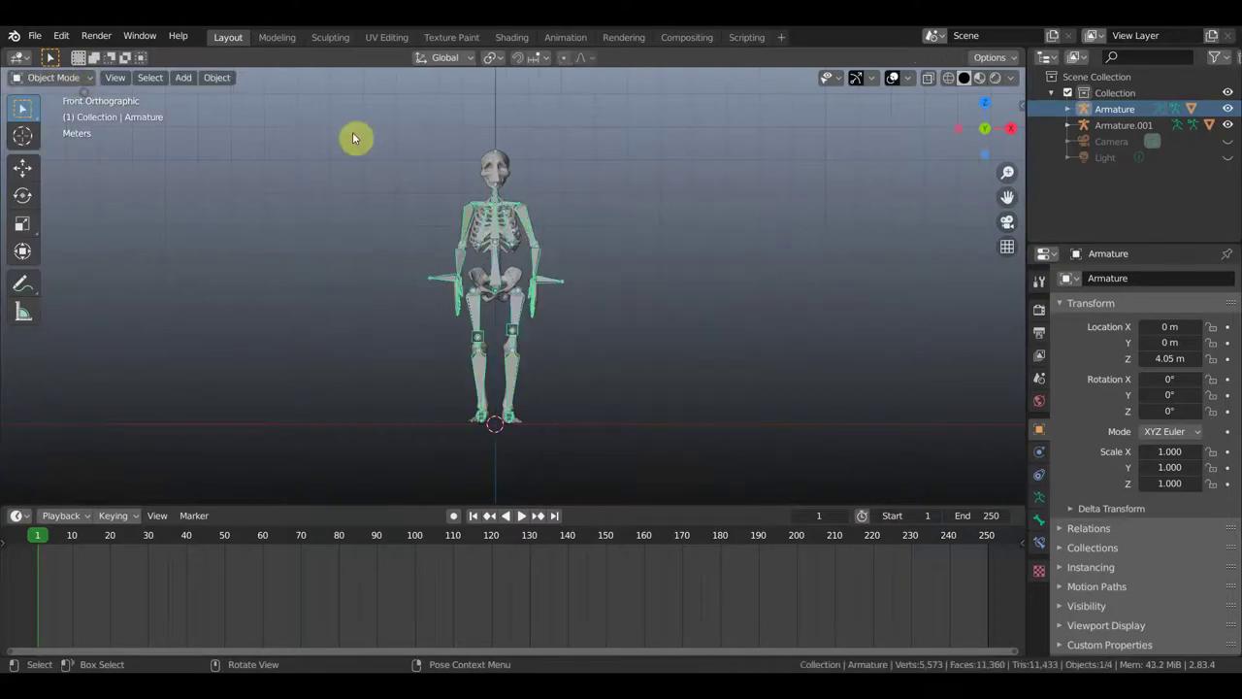
Key LocRot on all bones of Armature.001 in Pose Mode, then move to frame 10.
shift+click(503, 186)
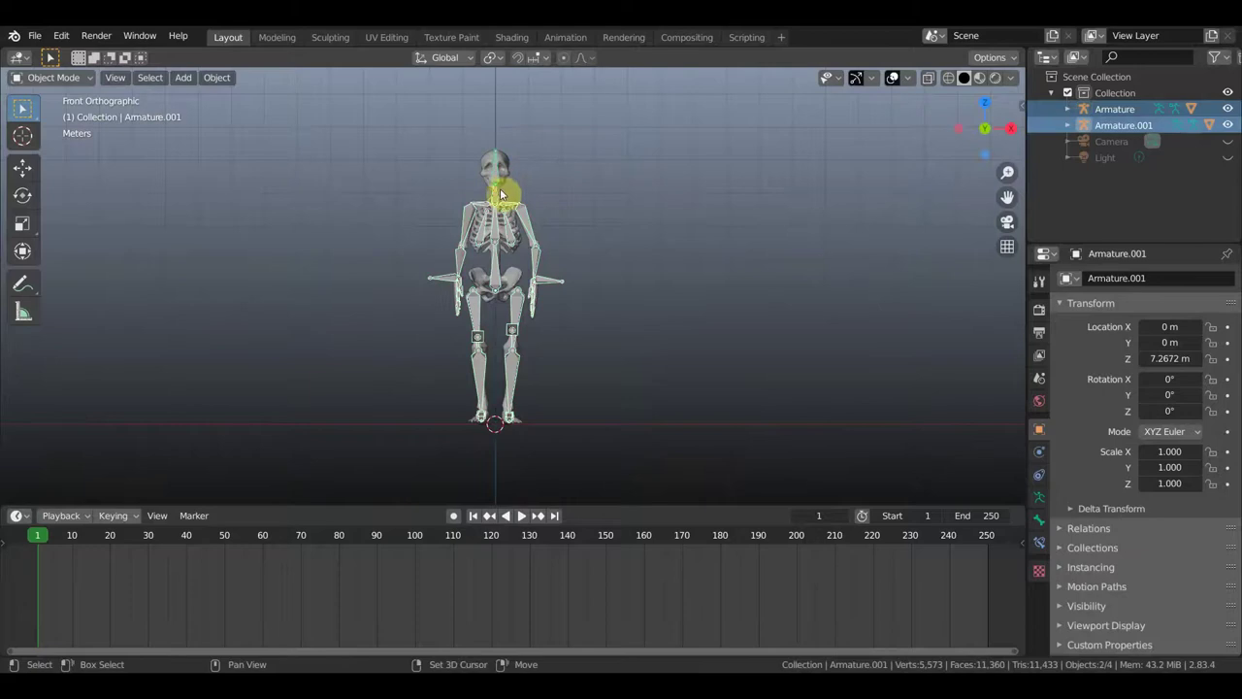
click(82, 78)
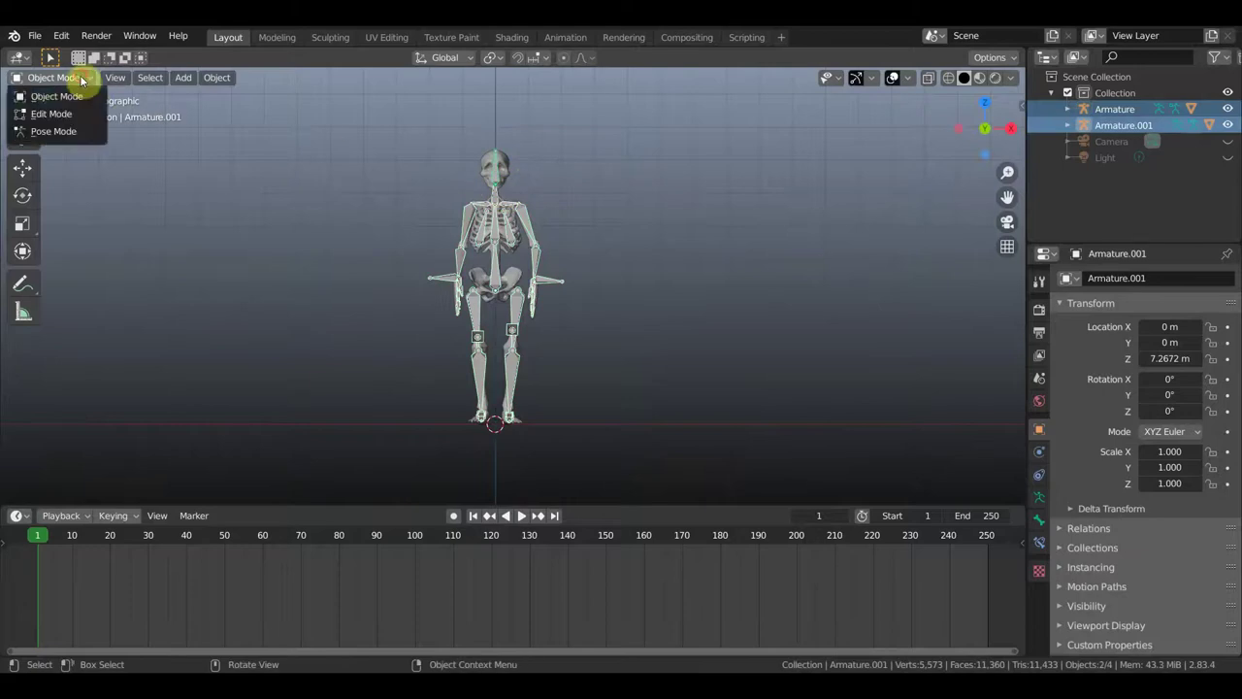
click(78, 133)
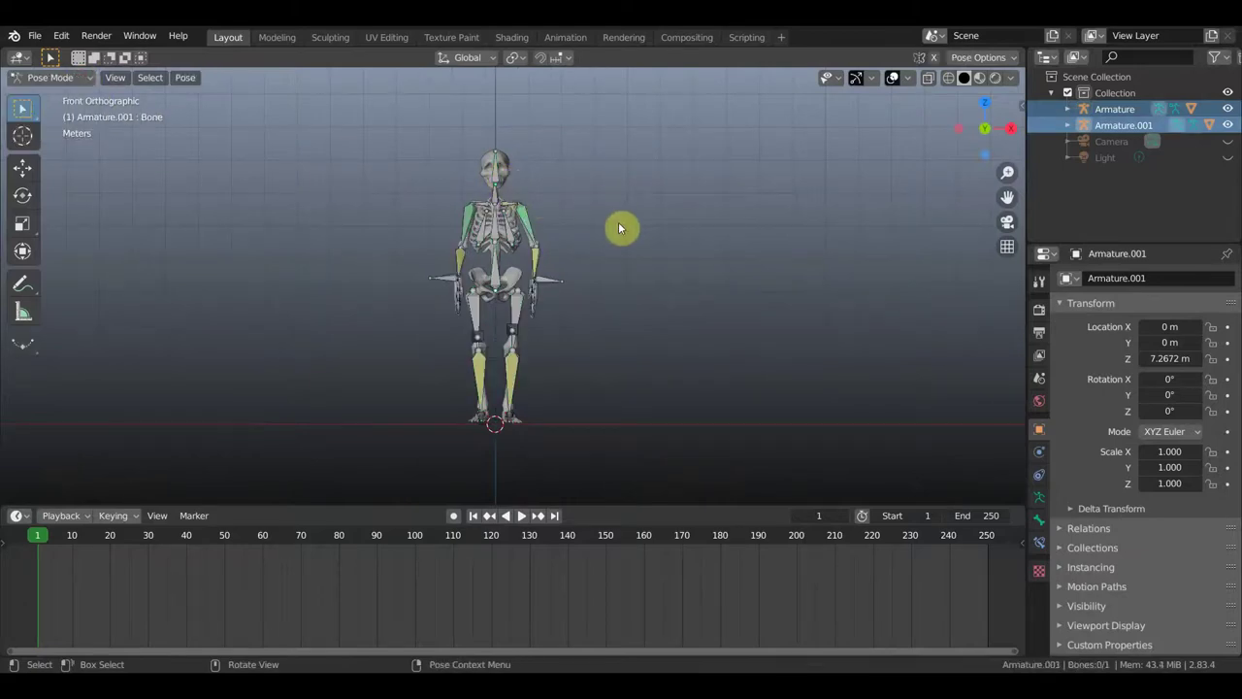
key(a)
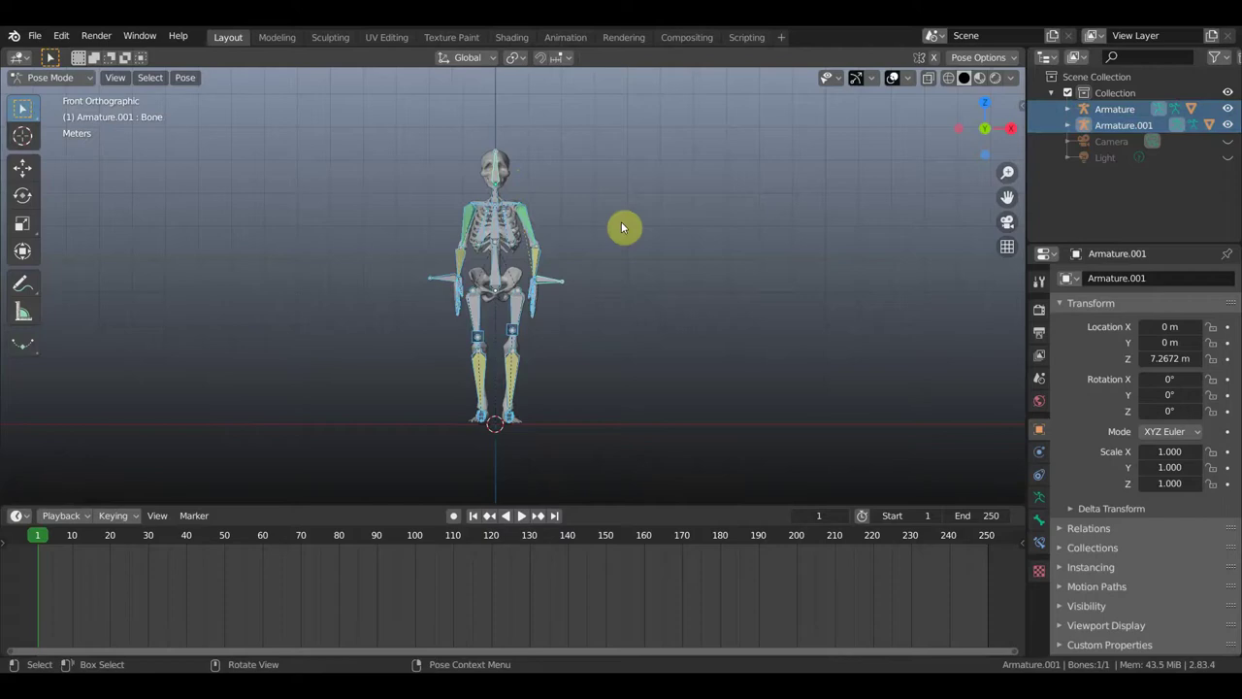
key(i)
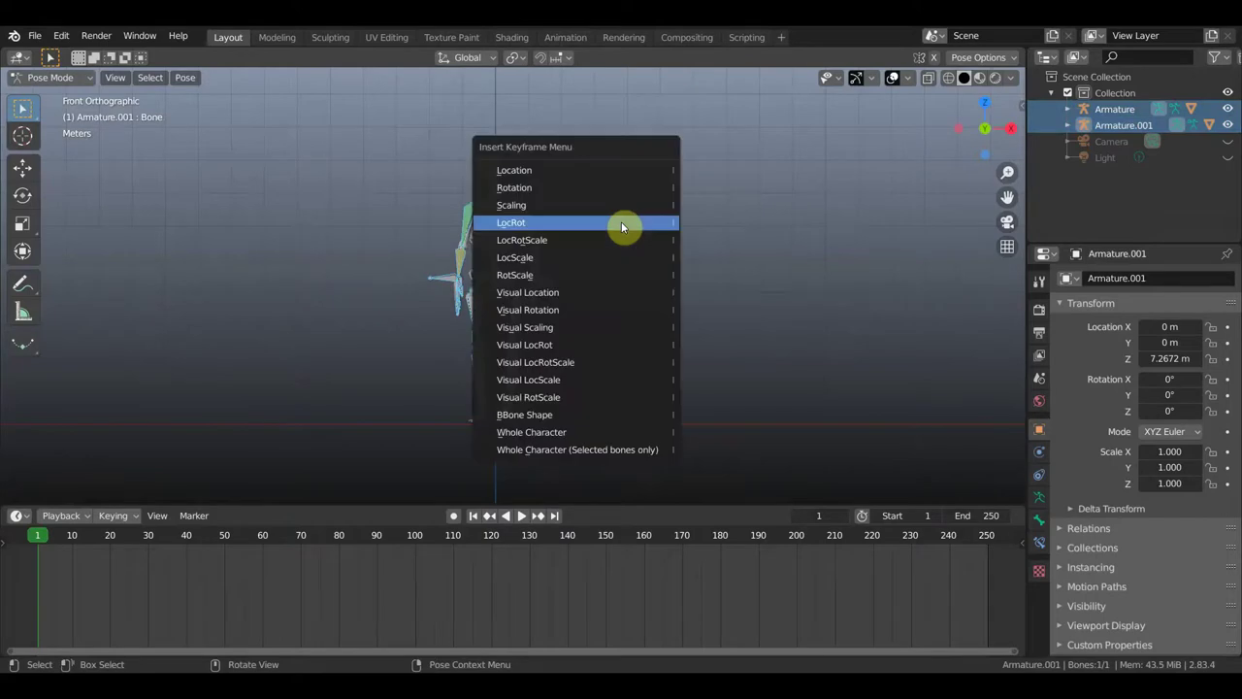
click(622, 223)
drag(28, 545, 73, 550)
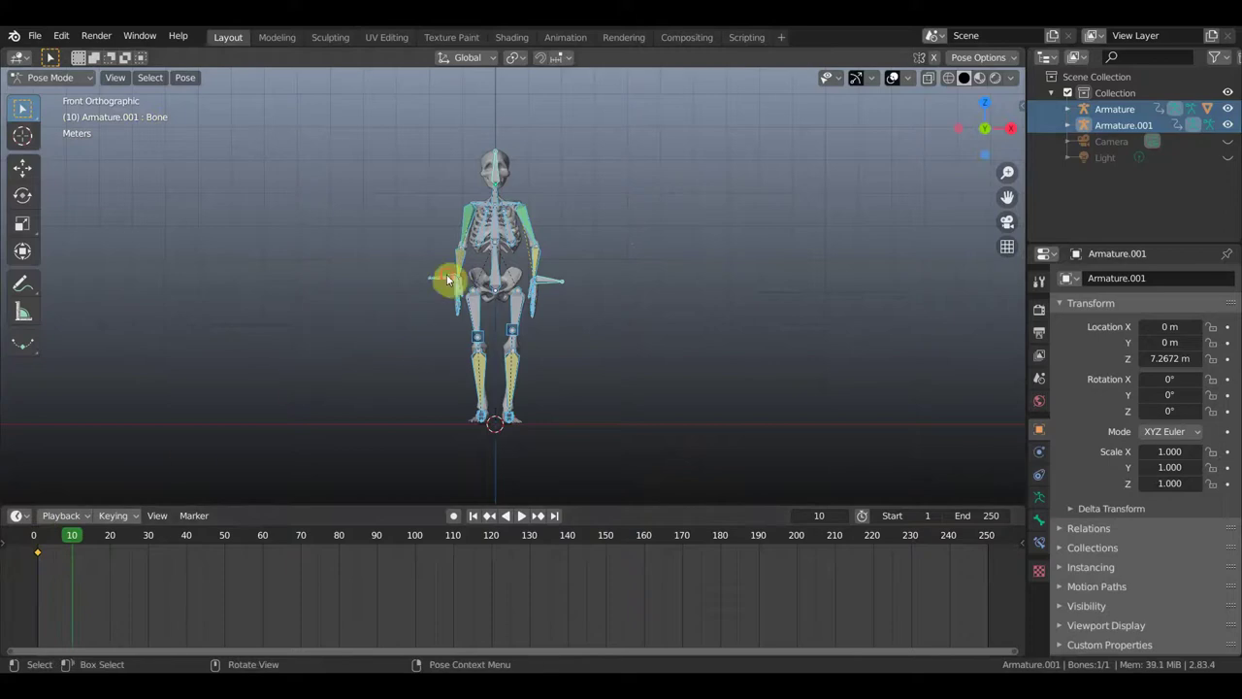
Lift the first rig's hand control bone up toward the head and rotate it.
click(458, 302)
drag(456, 301, 445, 180)
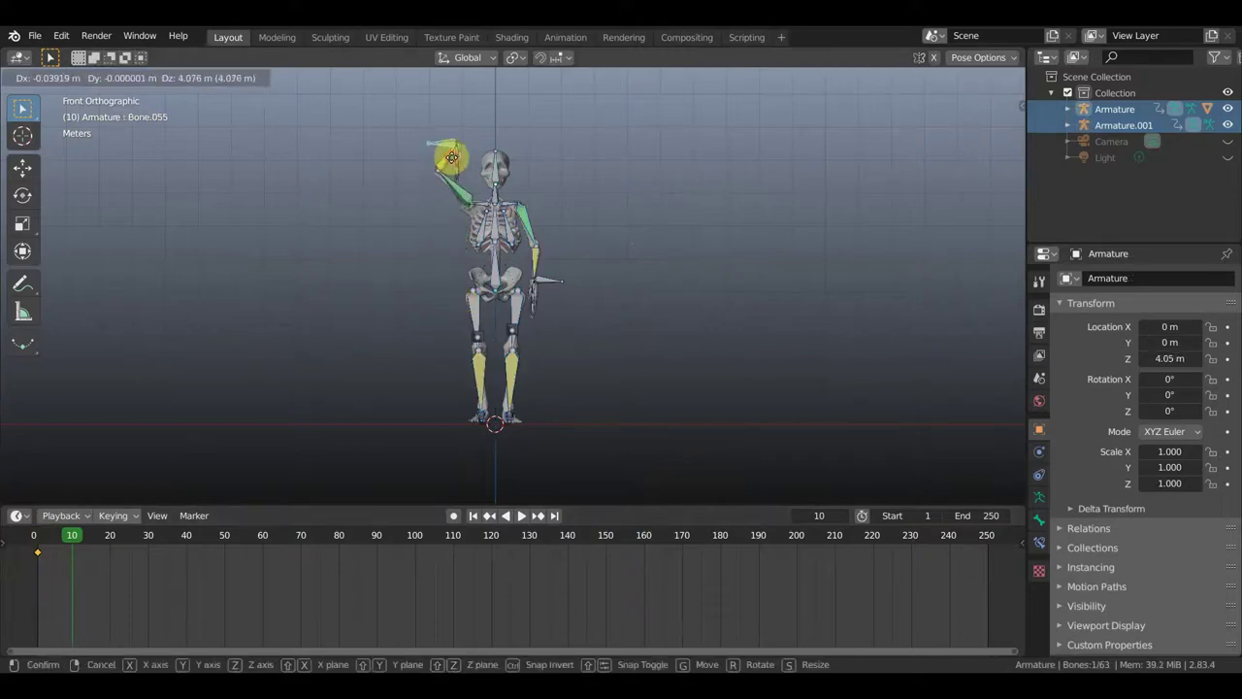
drag(445, 180, 436, 152)
middle_drag(560, 223, 431, 240)
key(r)
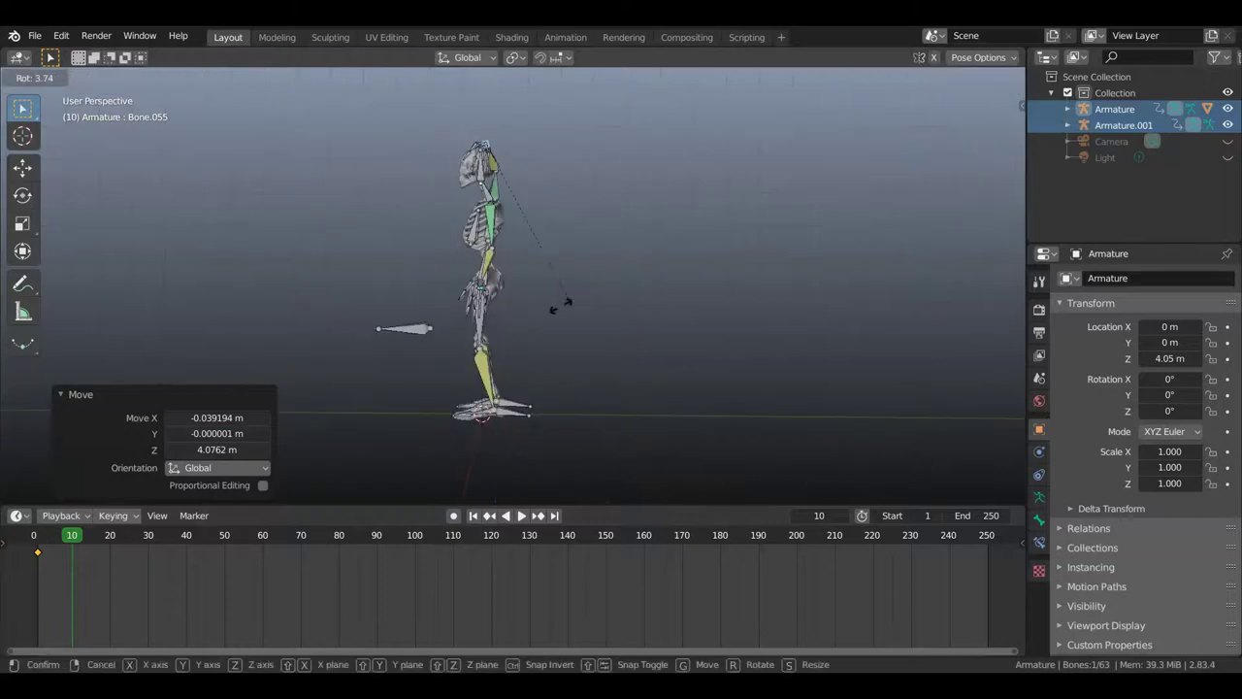
click(424, 104)
Rotate the raised arm 102° and settle the hand above the head.
mouse_move(513, 197)
middle_down()
mouse_move(678, 211)
mouse_move(657, 228)
middle_up()
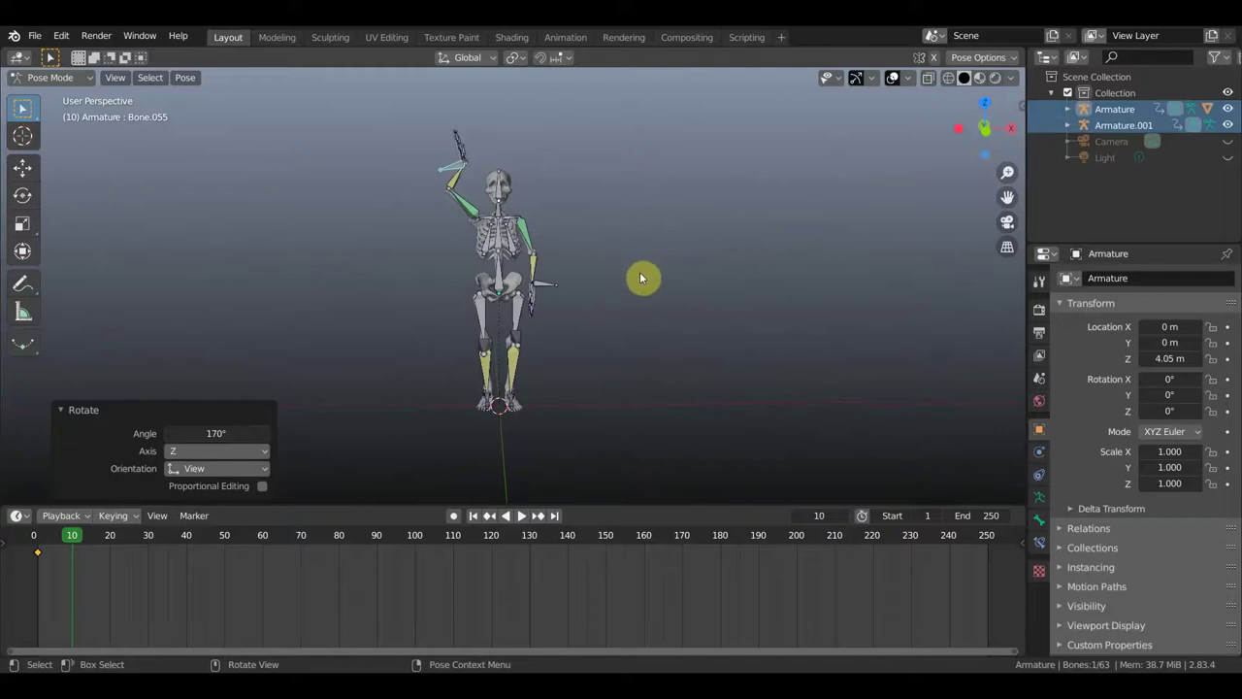
key(r)
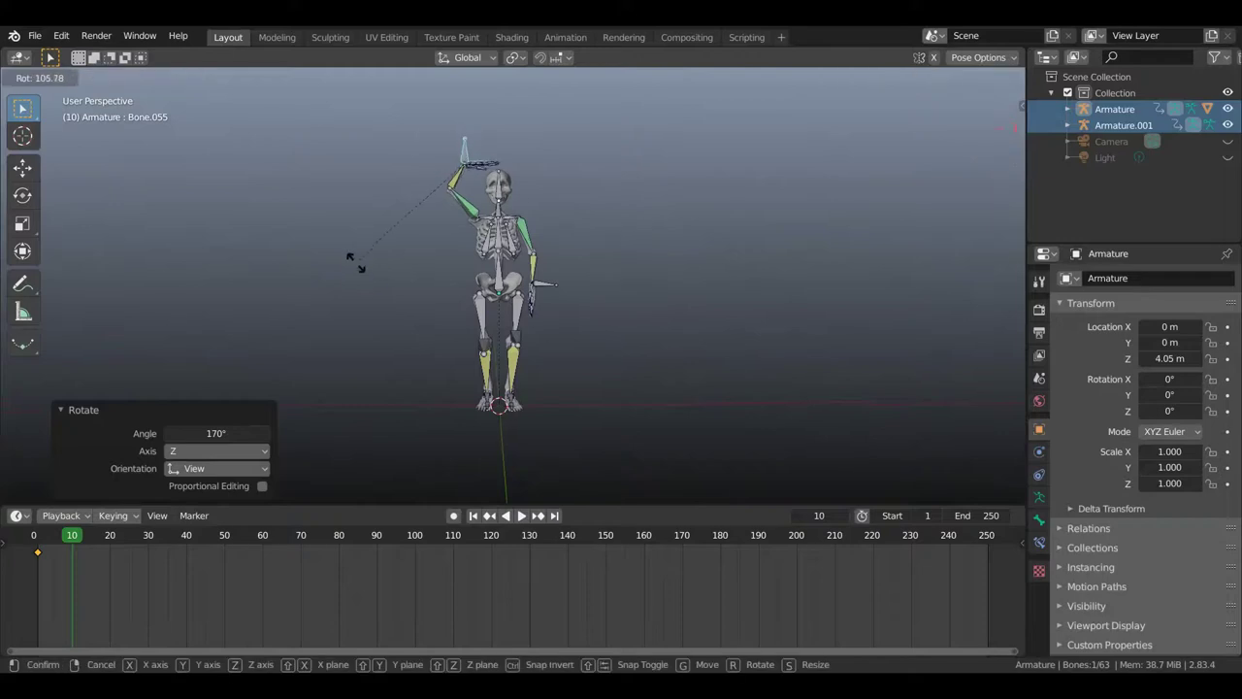
click(364, 272)
key(g)
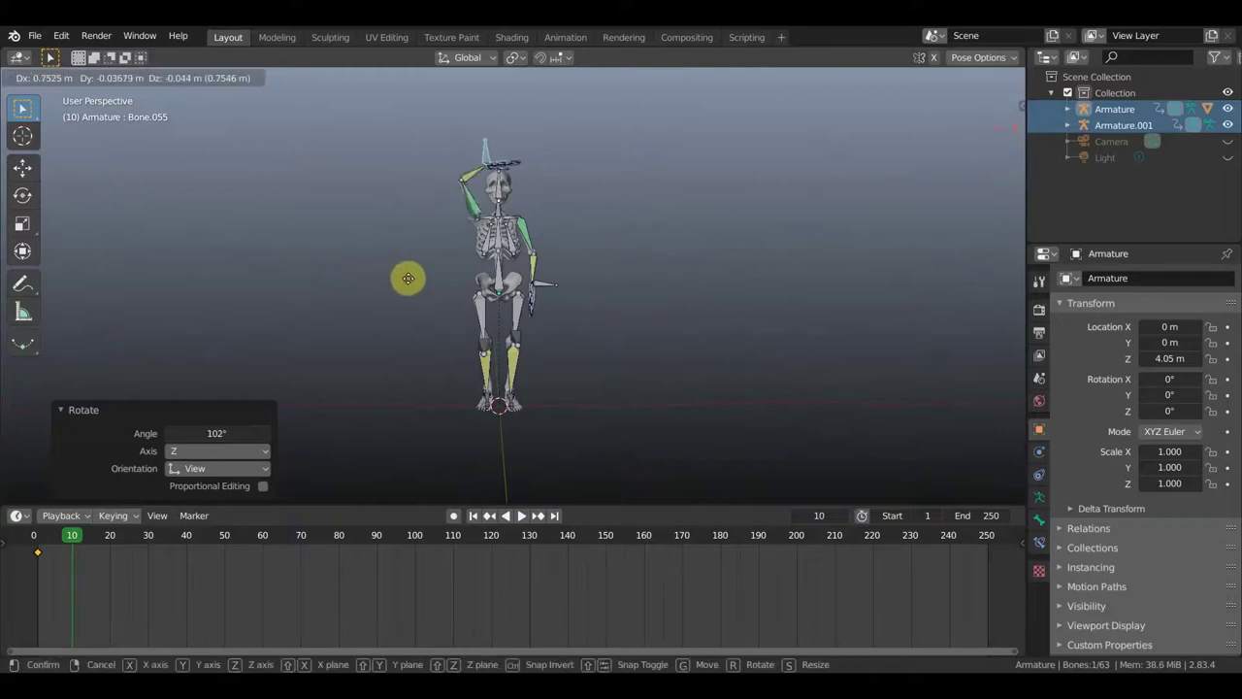
click(412, 285)
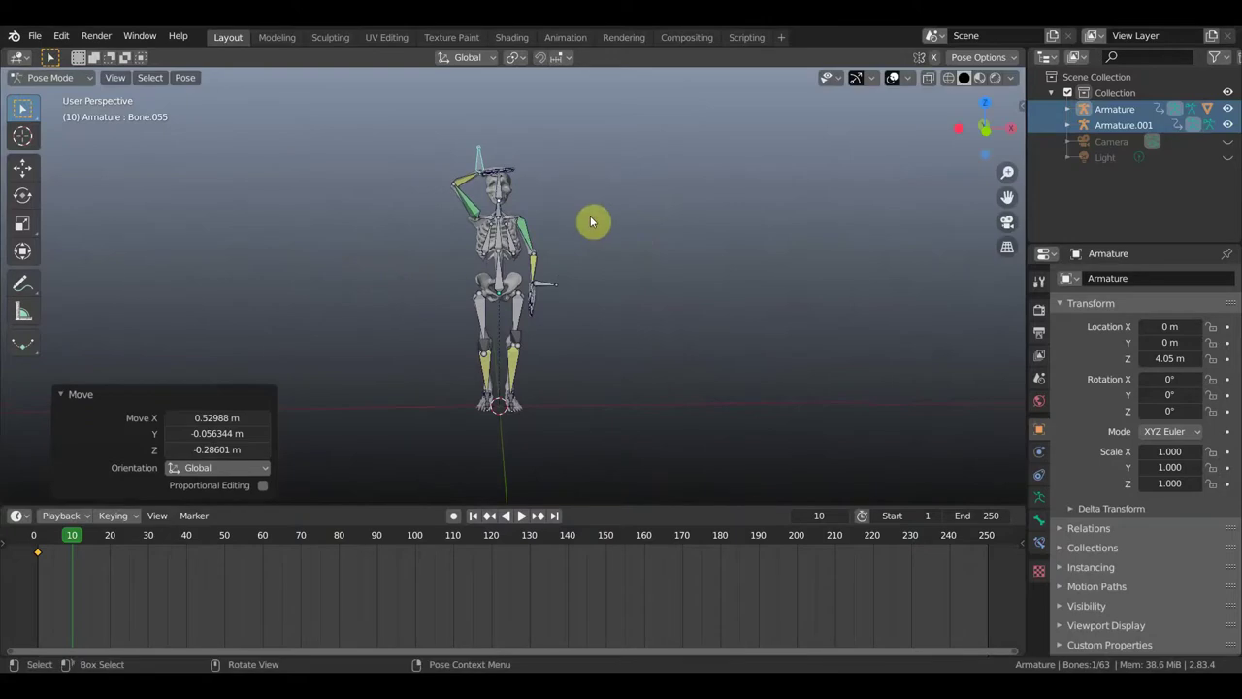
mouse_move(610, 211)
middle_down()
mouse_move(609, 230)
mouse_move(612, 200)
mouse_move(614, 246)
mouse_move(557, 275)
mouse_move(593, 281)
mouse_move(615, 246)
mouse_move(605, 269)
middle_up()
scroll(597, 246, up, 3)
mouse_move(588, 222)
shift+middle_down()
mouse_move(606, 282)
mouse_move(563, 301)
mouse_move(515, 253)
mouse_move(521, 334)
mouse_move(540, 250)
mouse_move(530, 245)
mouse_move(560, 272)
mouse_move(543, 363)
shift+middle_up()
click(558, 257)
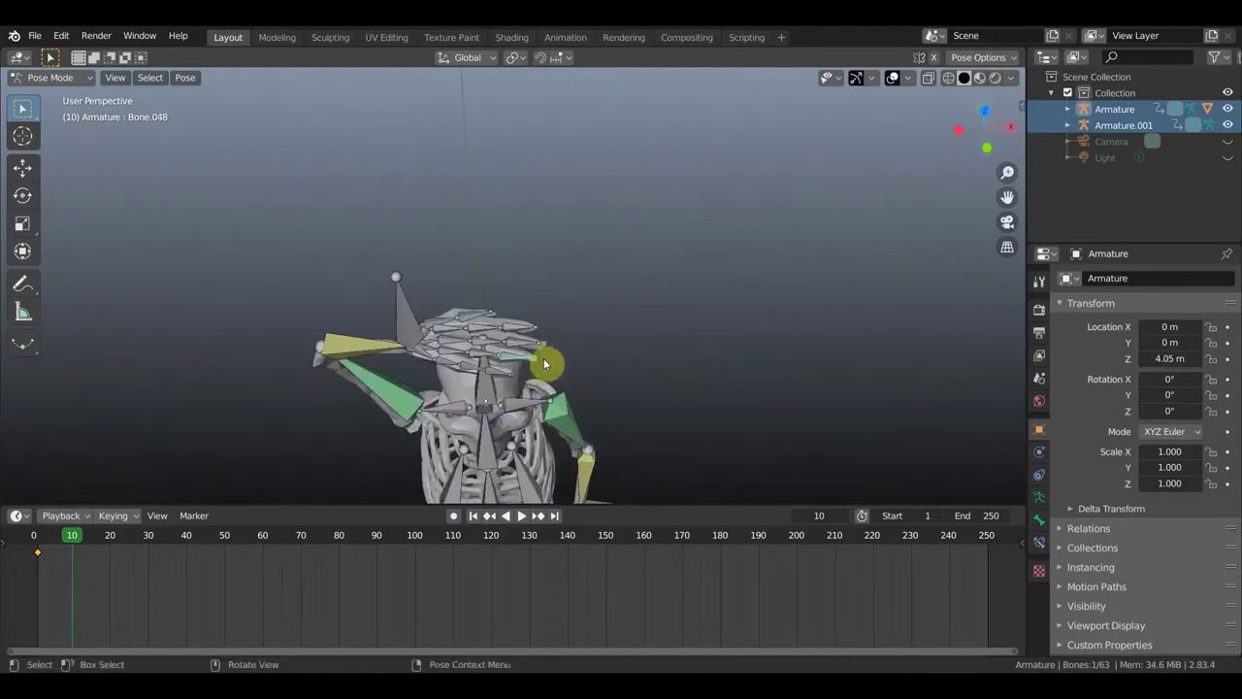
Select arm bones Bone.046, Bone.050 and Bone.052 and rotate them together.
shift+click(524, 342)
shift+click(520, 331)
shift+click(566, 337)
mouse_move(573, 316)
middle_down()
mouse_move(591, 269)
mouse_move(580, 267)
middle_up()
key(r)
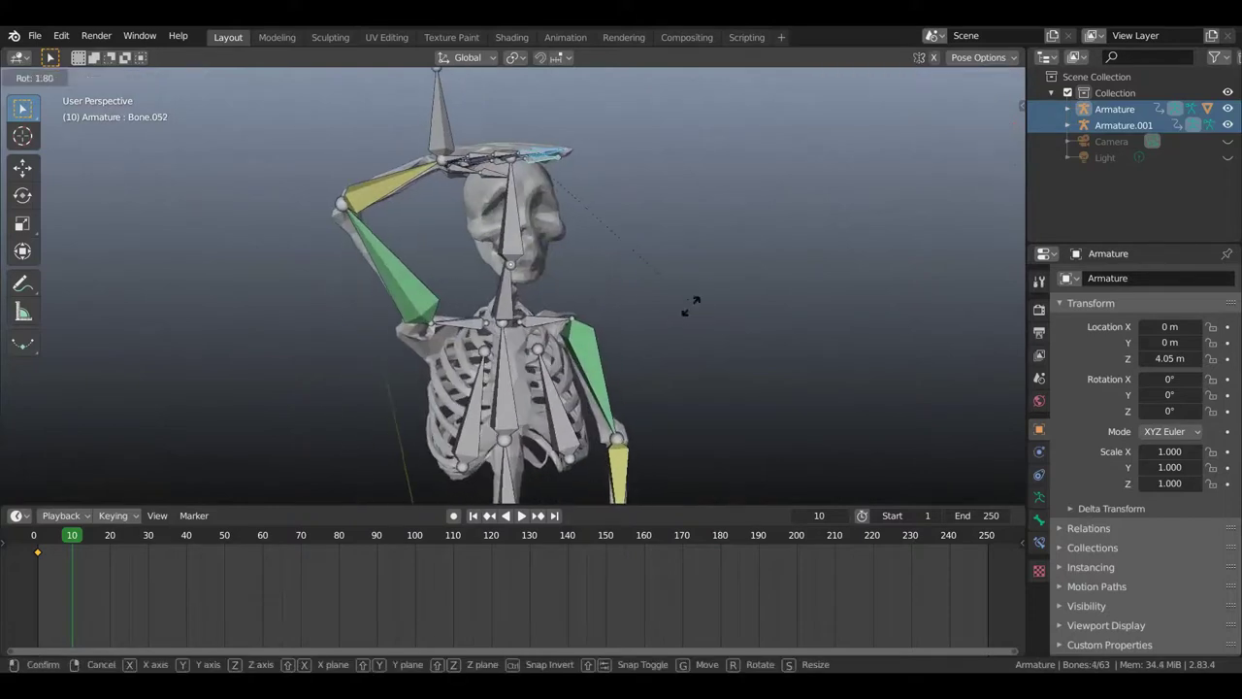
click(539, 369)
mouse_move(660, 278)
middle_down()
mouse_move(615, 299)
mouse_move(550, 306)
mouse_move(549, 330)
mouse_move(382, 252)
mouse_move(363, 207)
mouse_move(397, 205)
mouse_move(399, 261)
mouse_move(436, 266)
mouse_move(471, 241)
mouse_move(391, 269)
mouse_move(283, 217)
mouse_move(424, 114)
middle_up()
Rotate Bone.045, then Bone.054 by 40.7° so the palm lies across the brow.
click(435, 105)
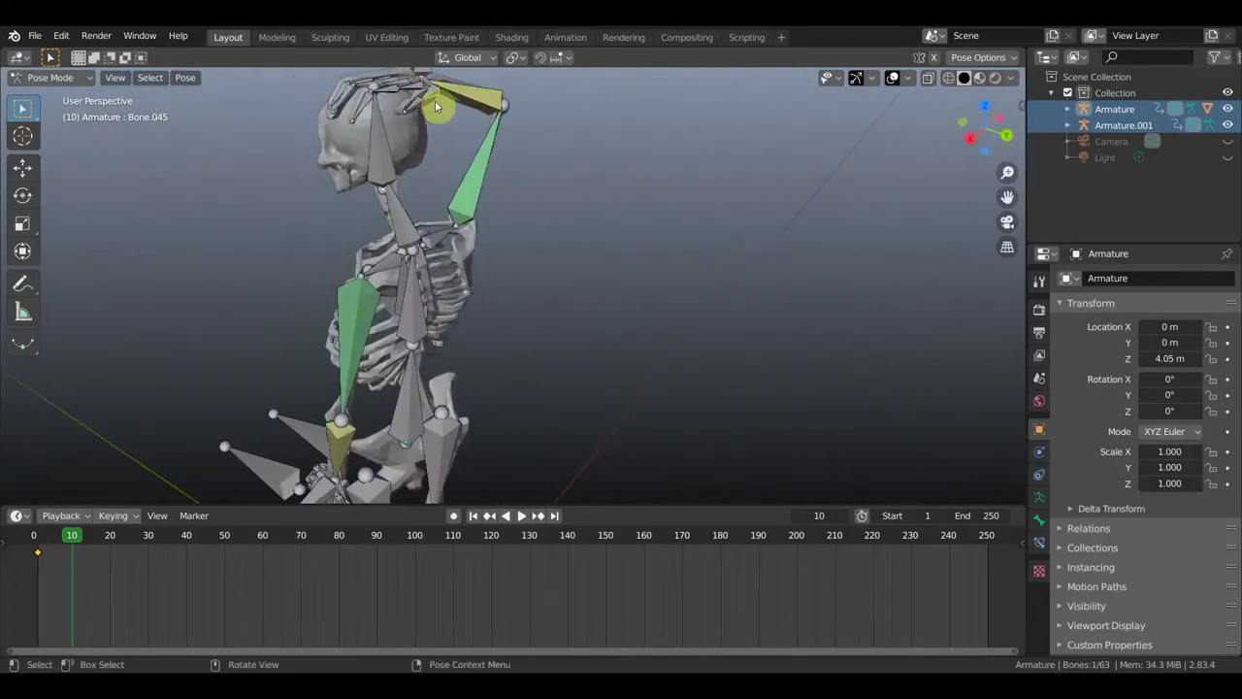
key(r)
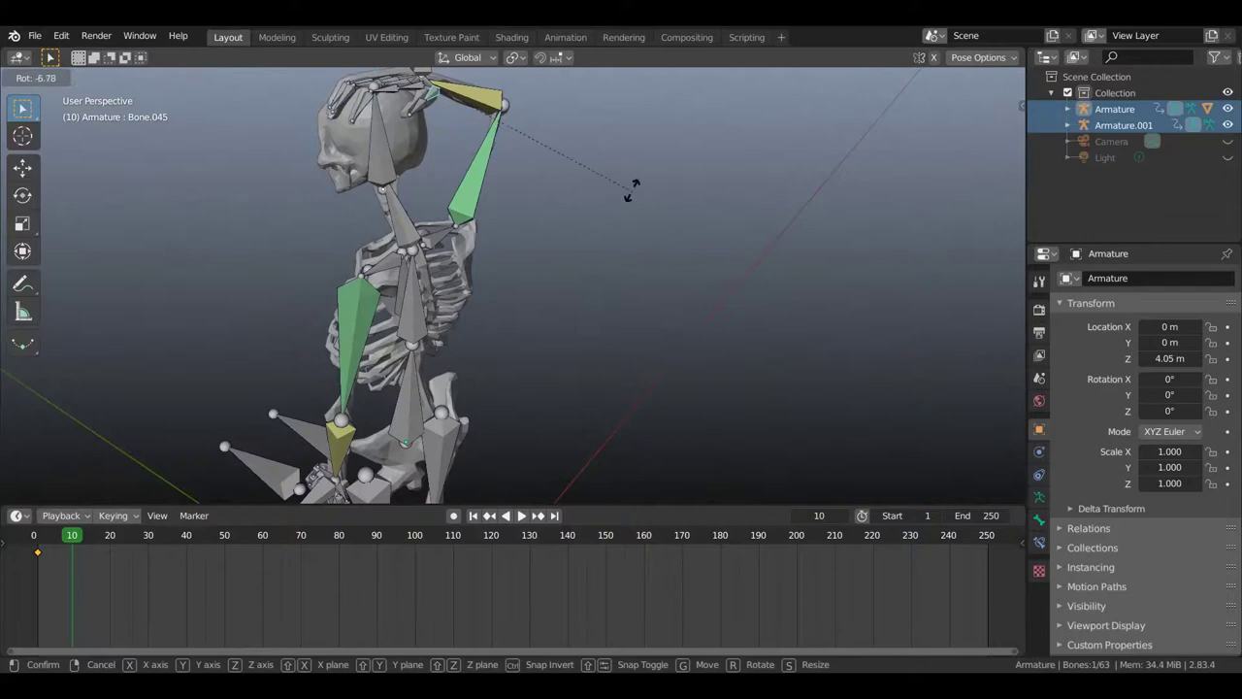
click(617, 190)
mouse_move(615, 194)
middle_down()
mouse_move(701, 202)
mouse_move(595, 275)
middle_up()
click(321, 152)
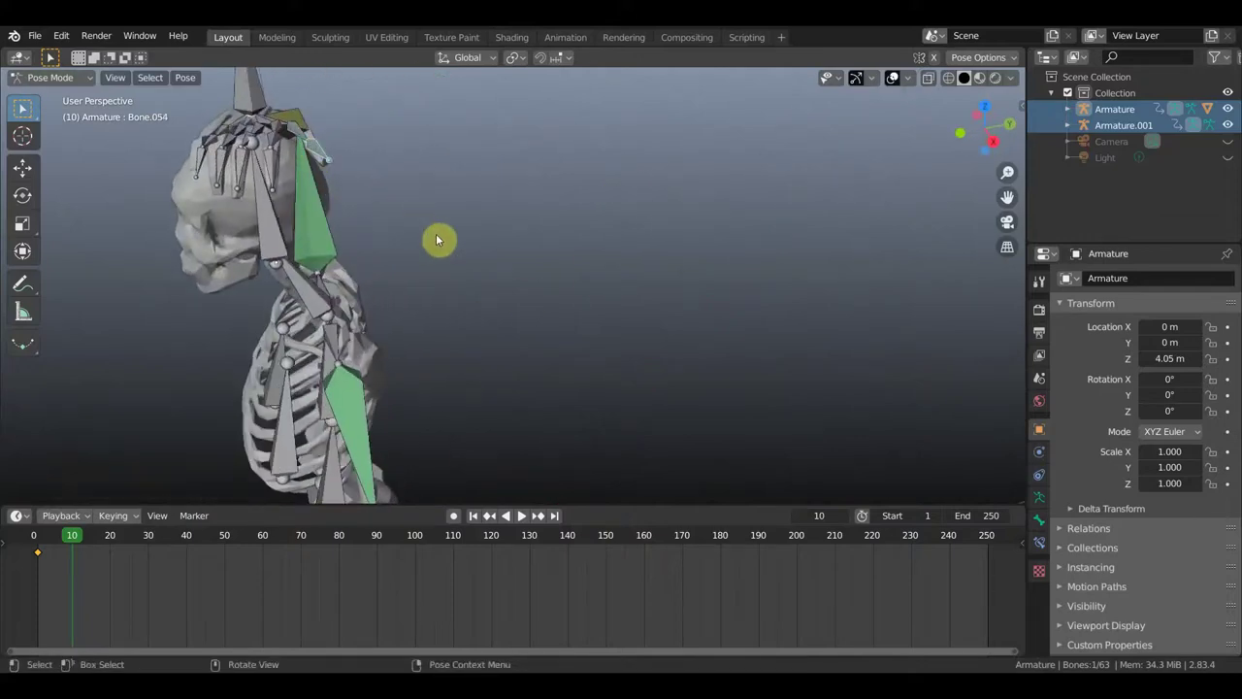
key(r)
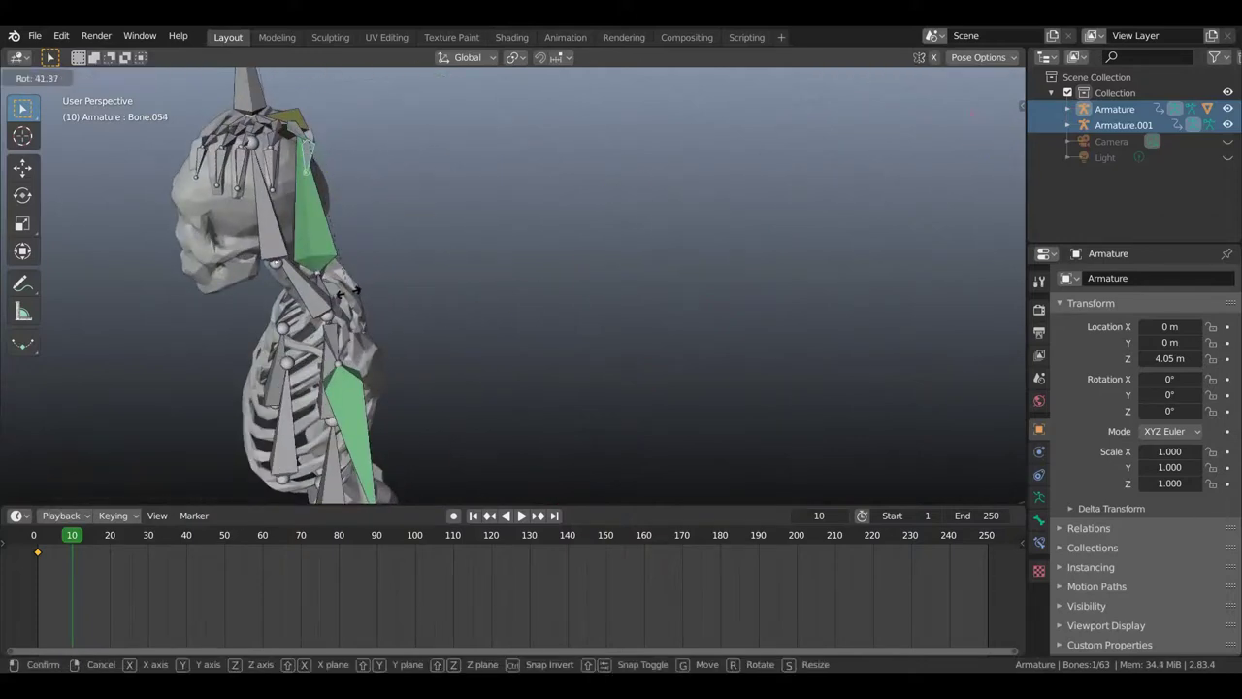
click(344, 293)
mouse_move(355, 297)
middle_down()
mouse_move(502, 278)
mouse_move(514, 255)
middle_up()
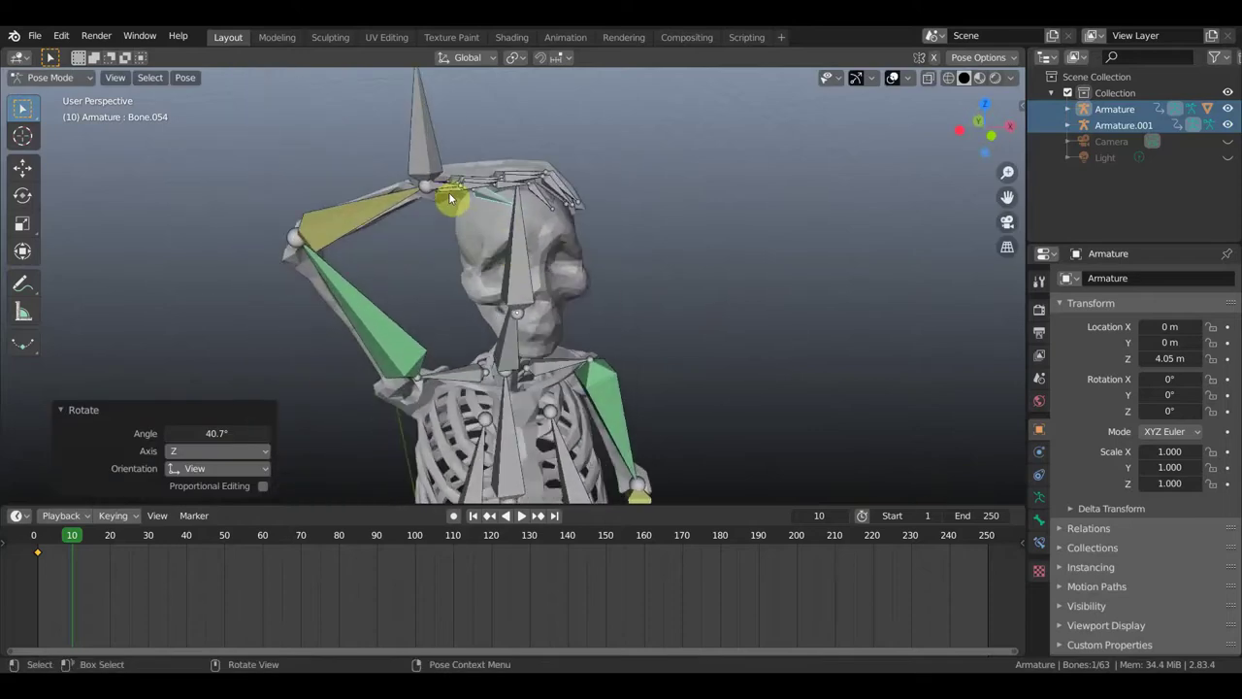
mouse_move(571, 222)
middle_down()
mouse_move(540, 242)
mouse_move(457, 233)
mouse_move(554, 217)
middle_up()
scroll(560, 230, down, 3)
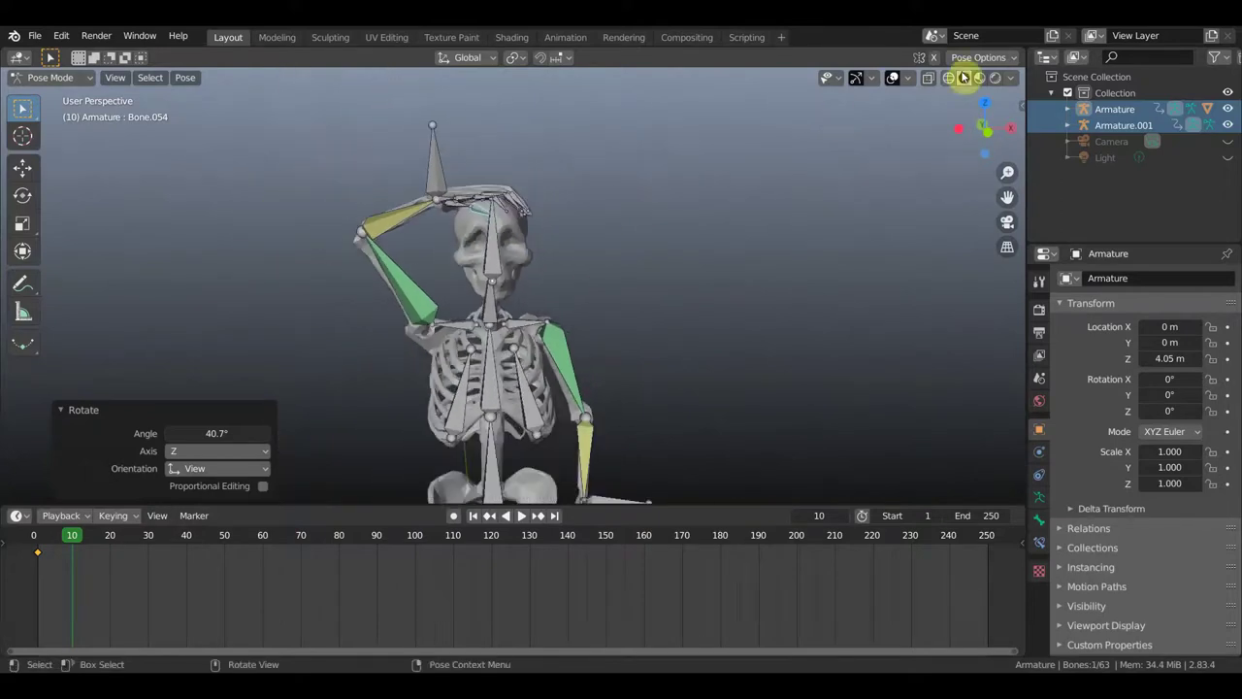
Hide the bone overlays to check the bare pose, then show them again.
click(893, 78)
mouse_move(854, 173)
middle_down()
mouse_move(763, 209)
mouse_move(666, 205)
mouse_move(613, 250)
mouse_move(708, 271)
mouse_move(832, 194)
middle_up()
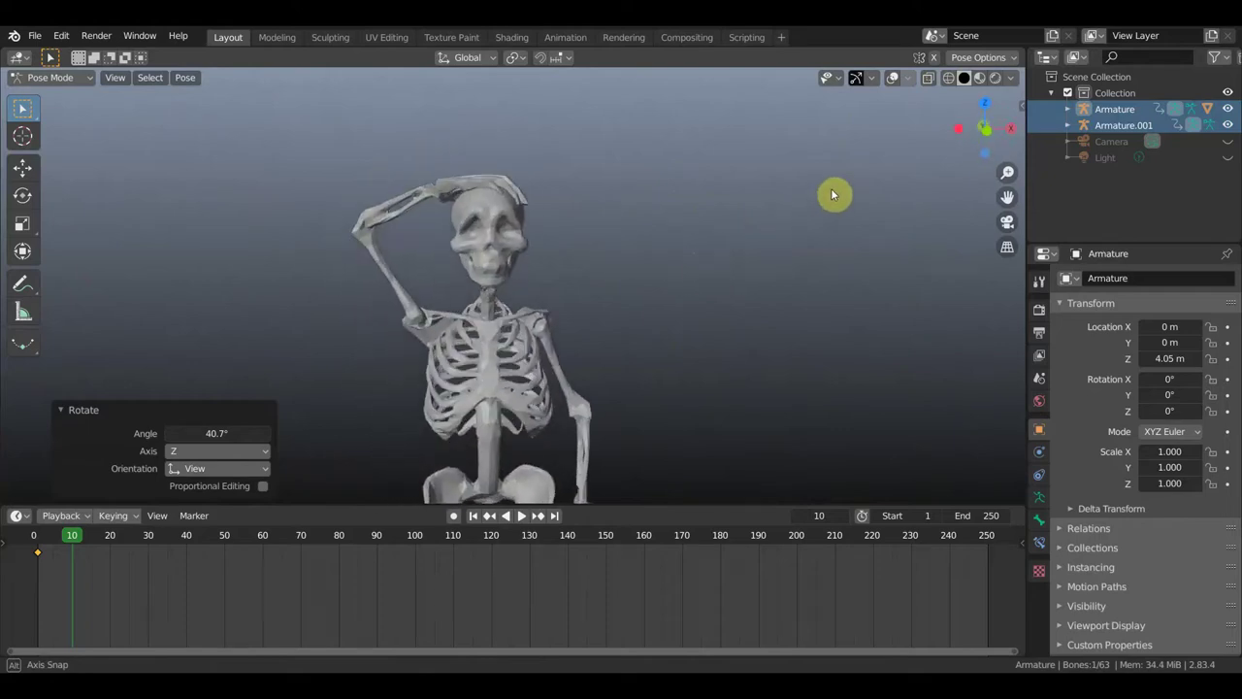
click(893, 77)
Key LocRot on all bones at frame 10 and advance toward frame 20.
key(KP_1)
scroll(739, 248, down, 2)
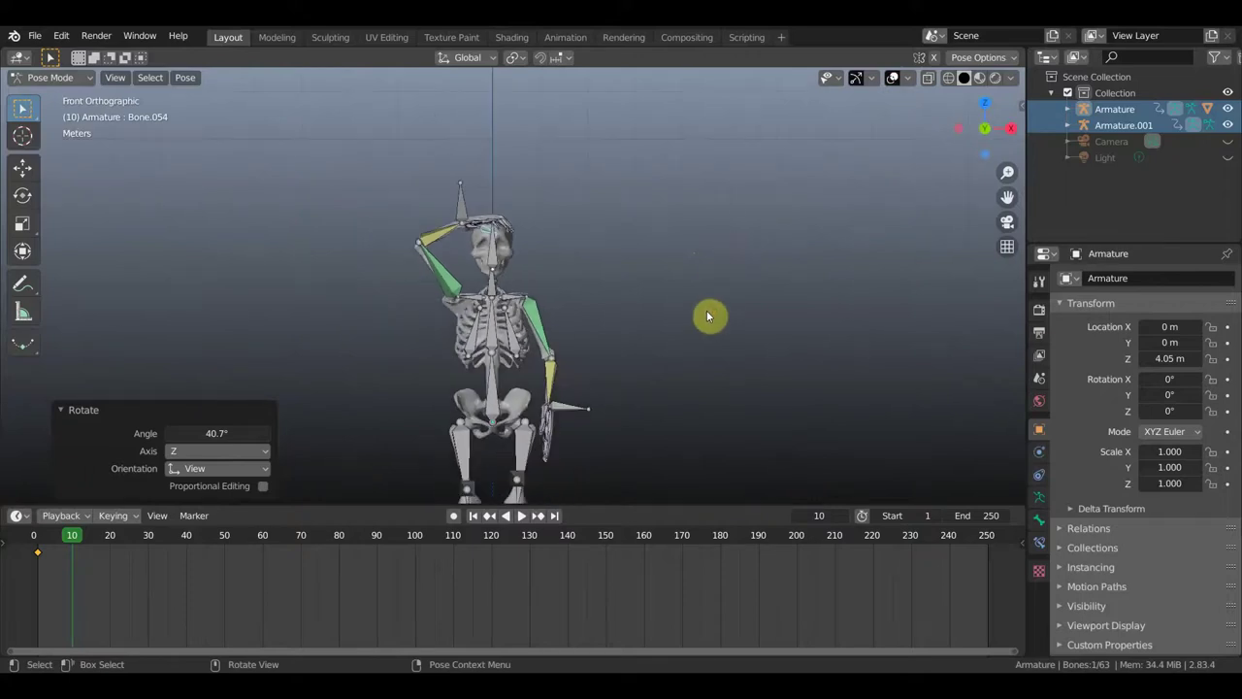
key(a)
key(i)
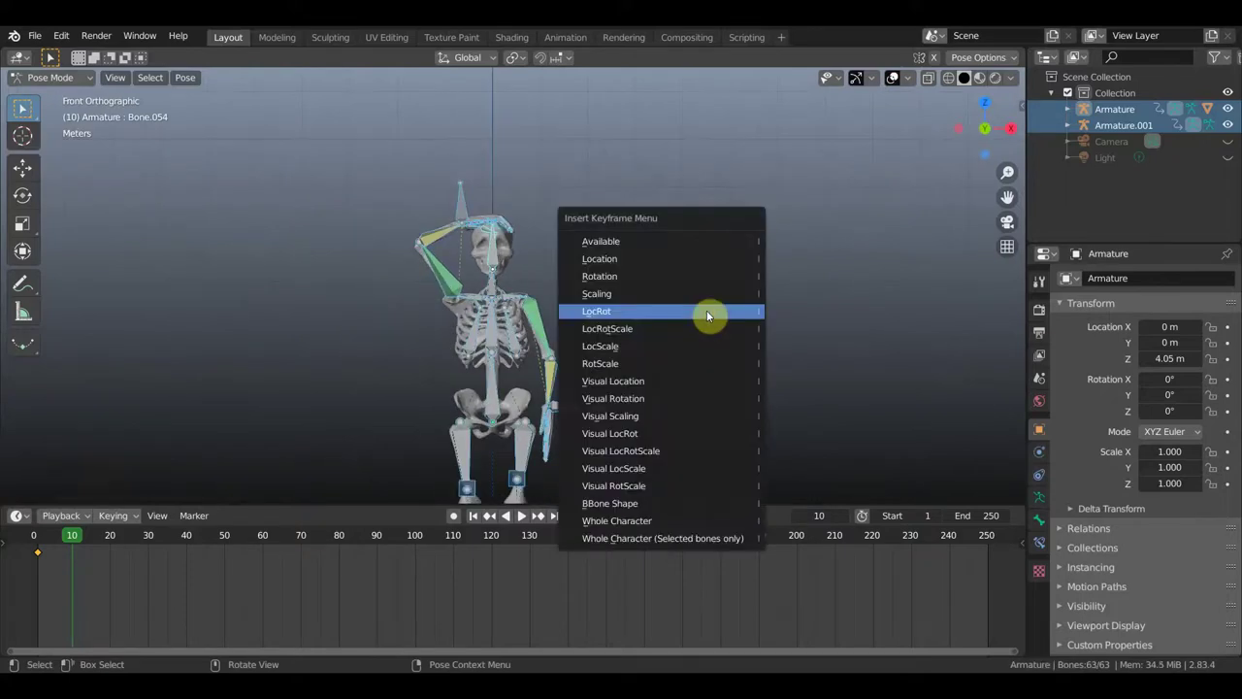
click(707, 310)
mouse_move(72, 538)
mouse_down()
mouse_move(24, 560)
mouse_move(91, 560)
mouse_move(49, 571)
mouse_move(111, 581)
mouse_up()
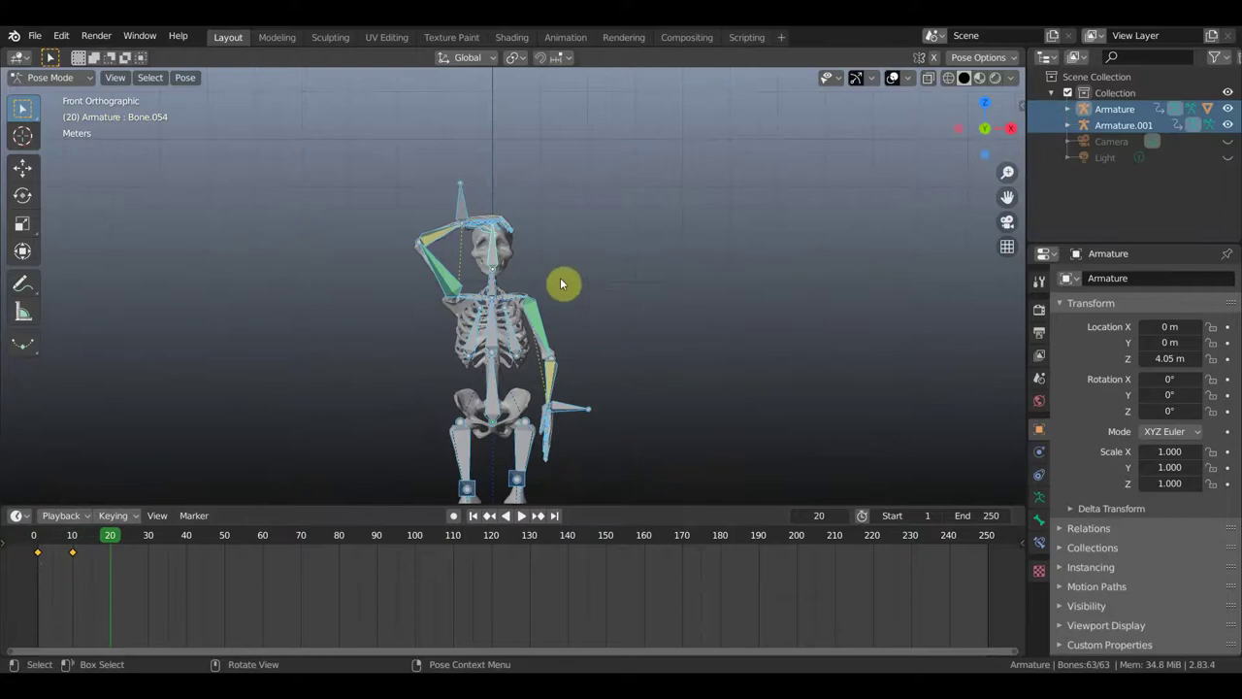
Move the Armature.001 bone about 2 m to the left (-2.07 m in X).
click(477, 220)
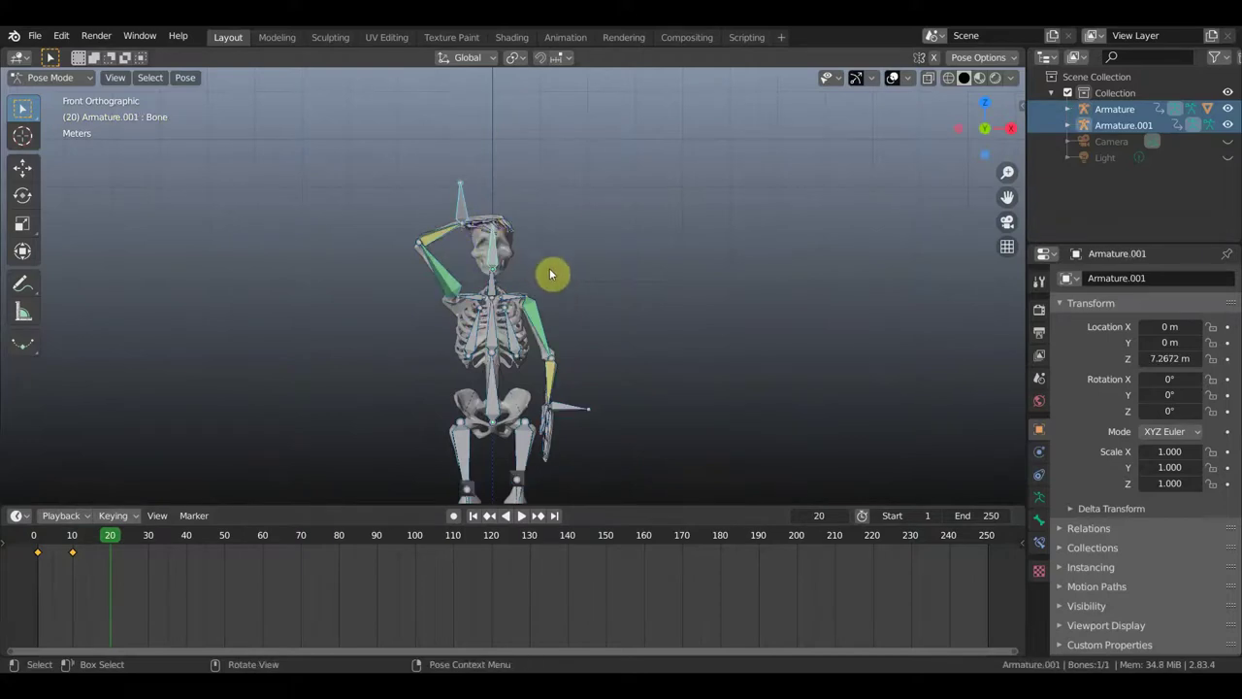
key(g)
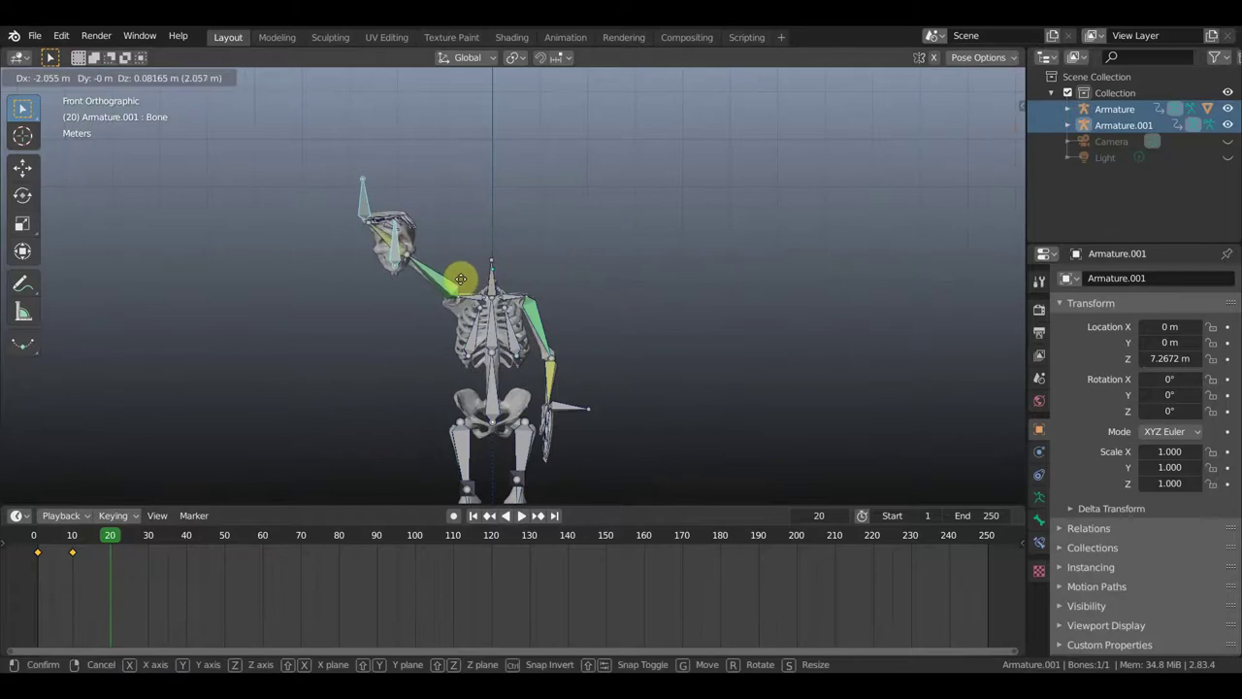
click(468, 281)
scroll(515, 311, down, 2)
middle_drag(519, 316, 548, 415)
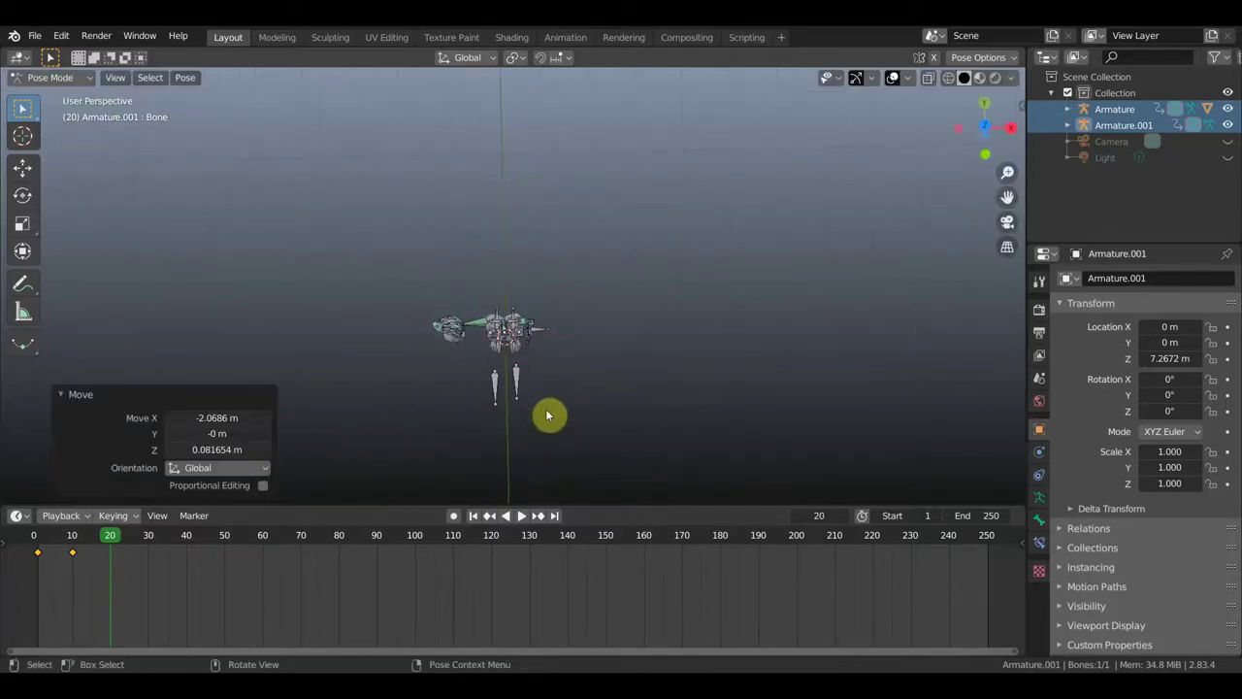
Rotate the Armature.001 bone 117° in top view and key LocRot at frame 20.
key(KP_7)
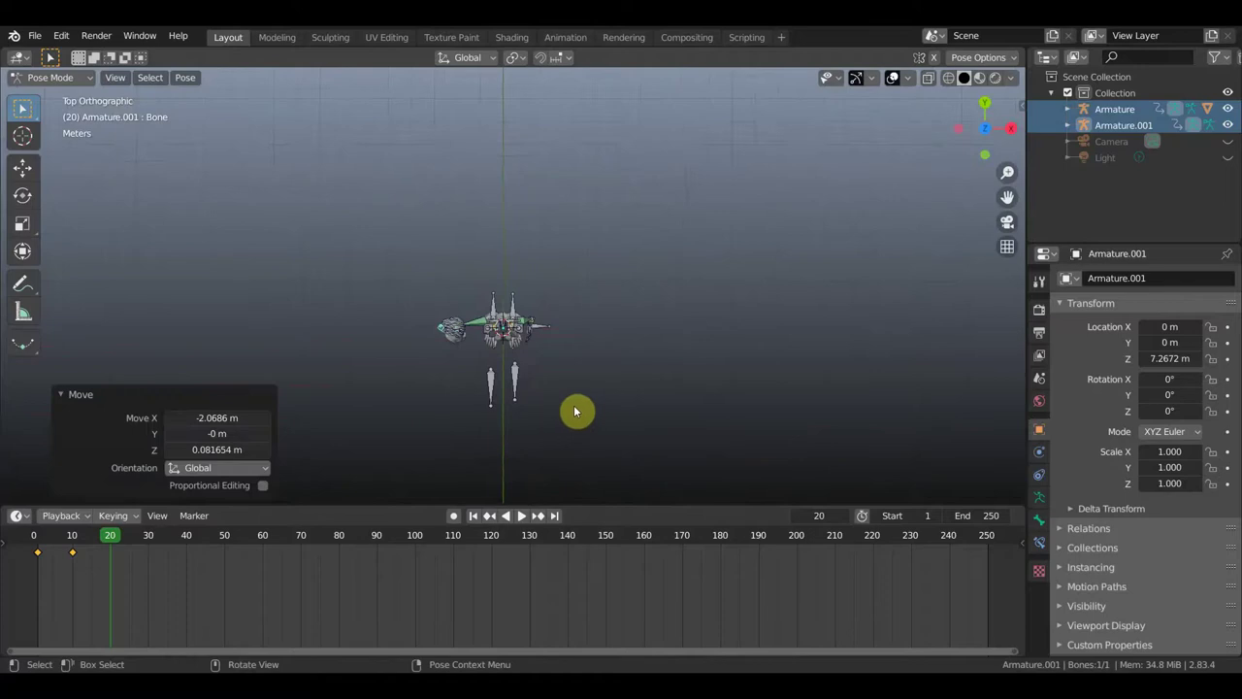
key(r)
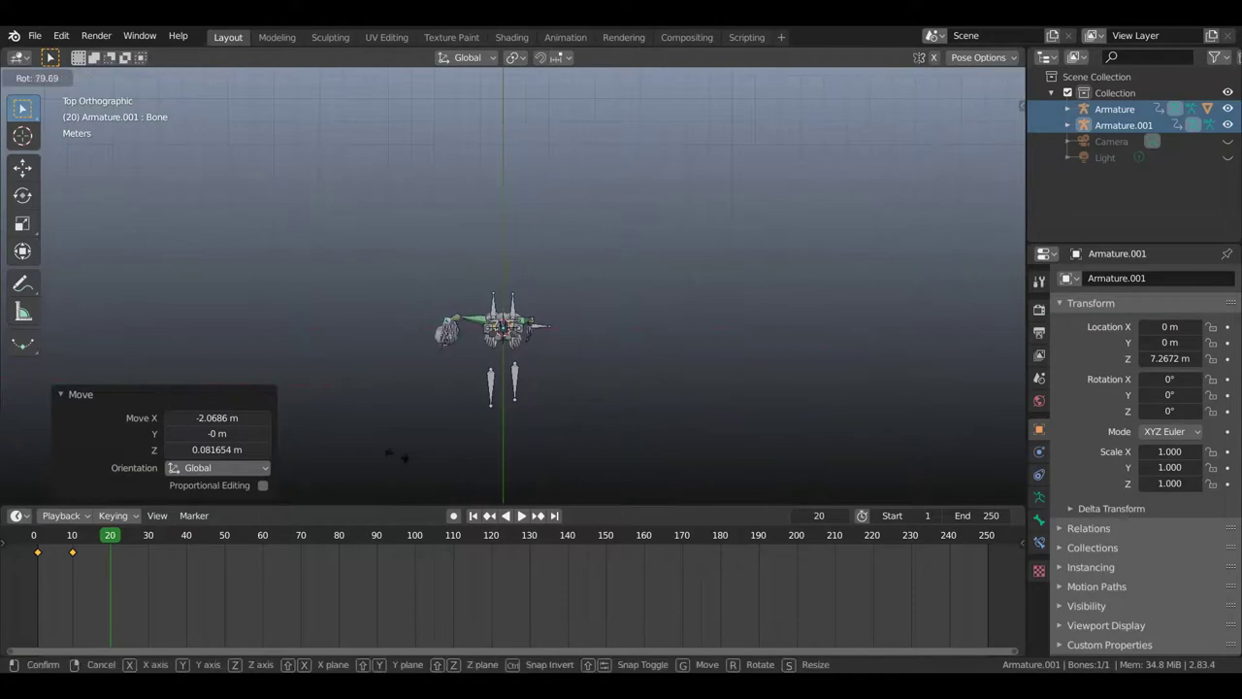
click(293, 432)
mouse_move(449, 430)
middle_down()
mouse_move(499, 347)
mouse_move(495, 289)
mouse_move(621, 294)
mouse_move(563, 300)
mouse_move(598, 308)
mouse_move(478, 303)
mouse_move(422, 388)
mouse_move(443, 377)
mouse_move(486, 292)
mouse_move(402, 271)
middle_up()
scroll(523, 288, up, 2)
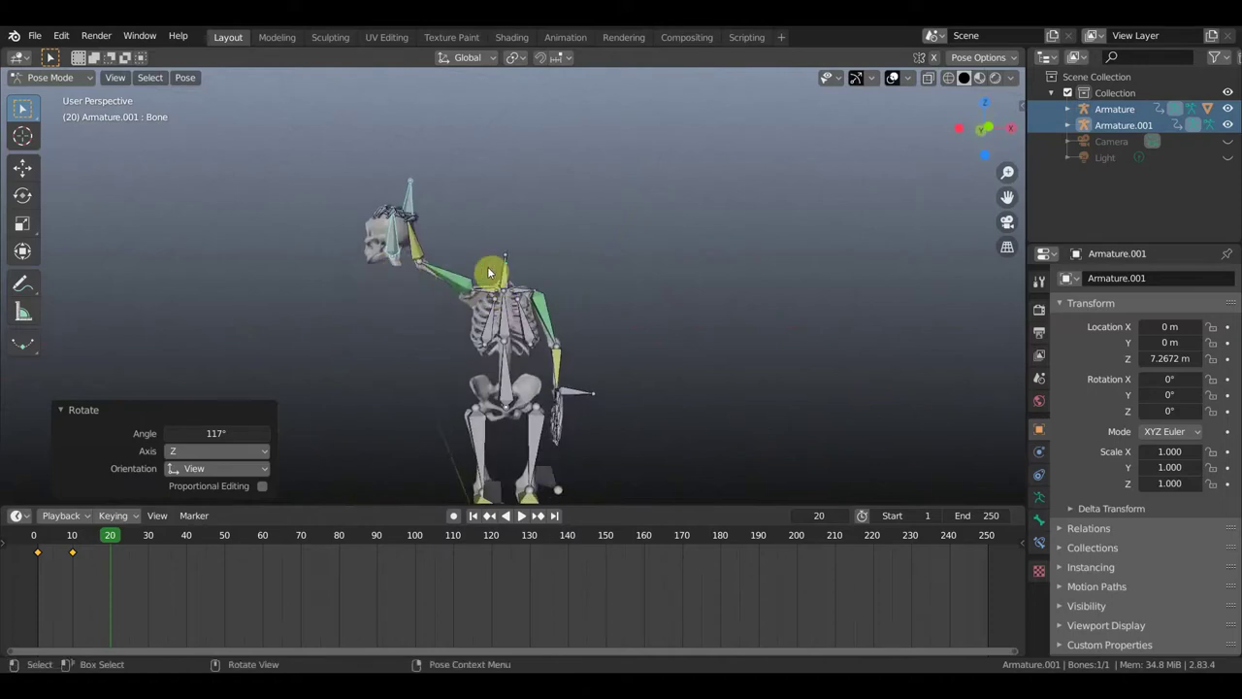
middle_drag(546, 269, 529, 273)
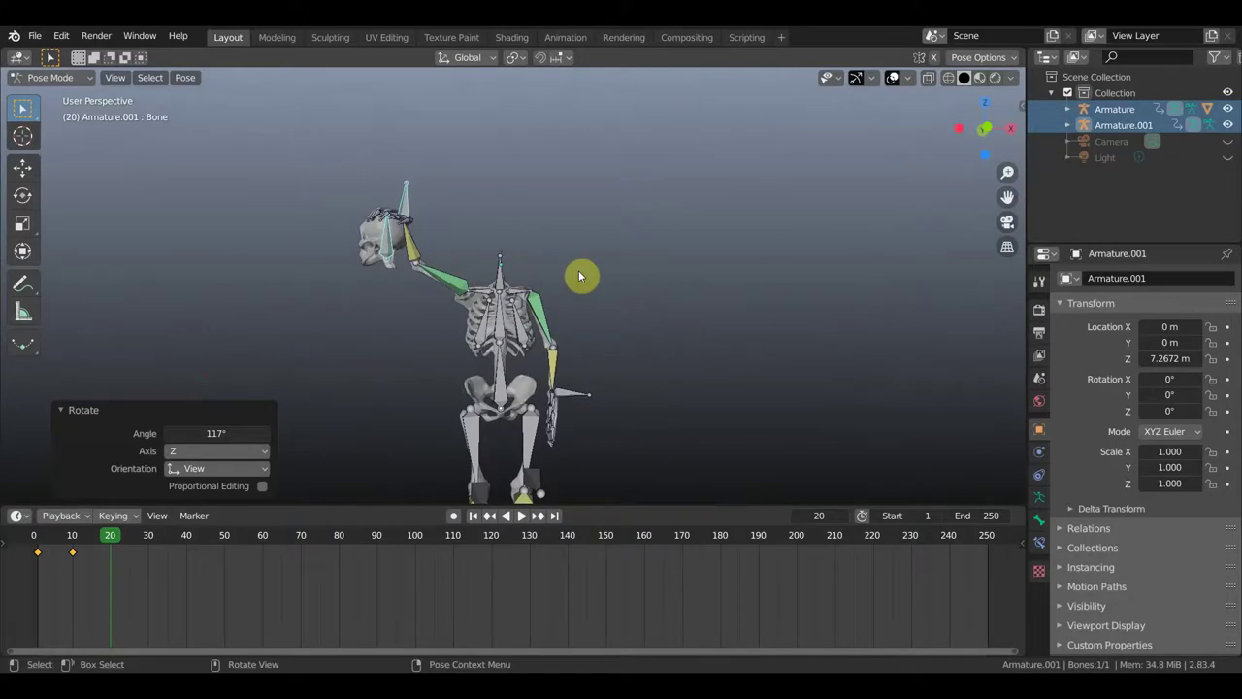
key(i)
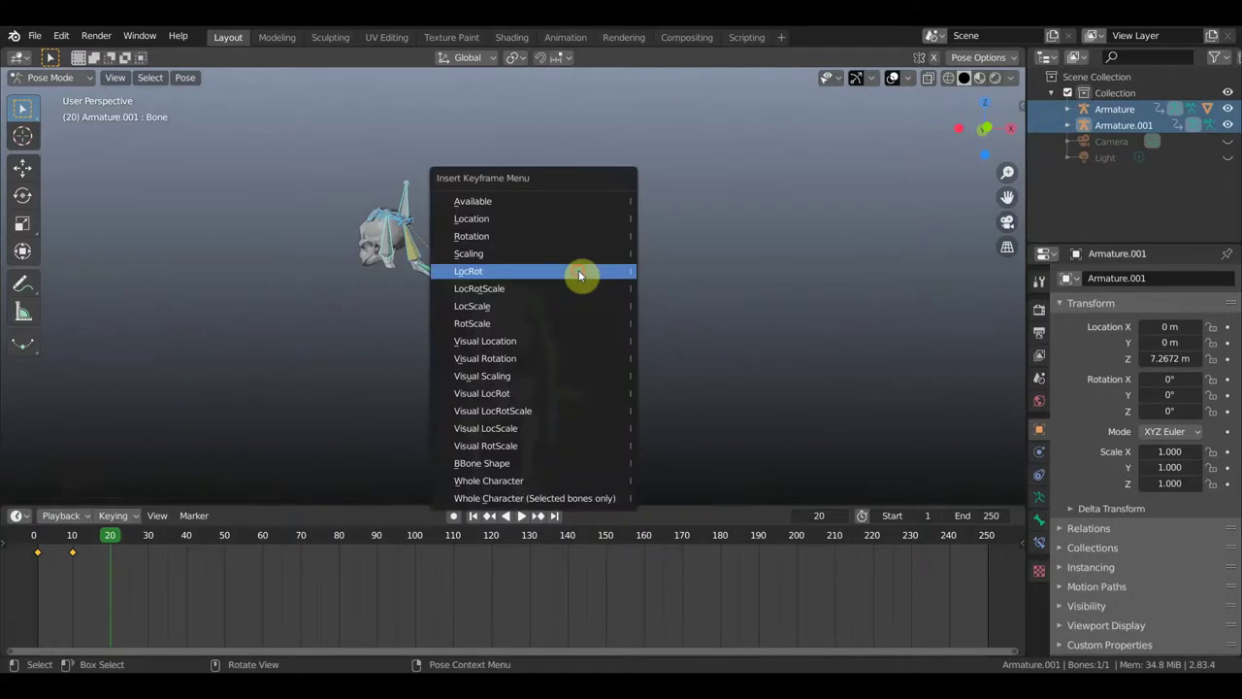
click(579, 271)
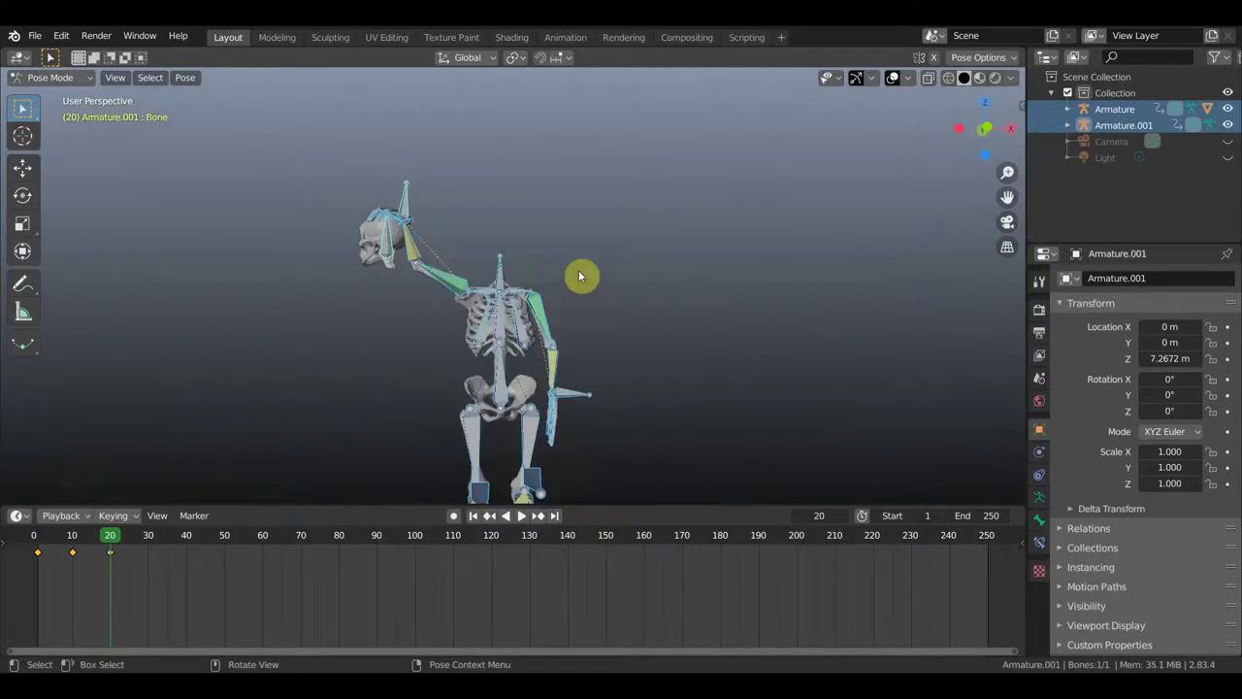
click(430, 210)
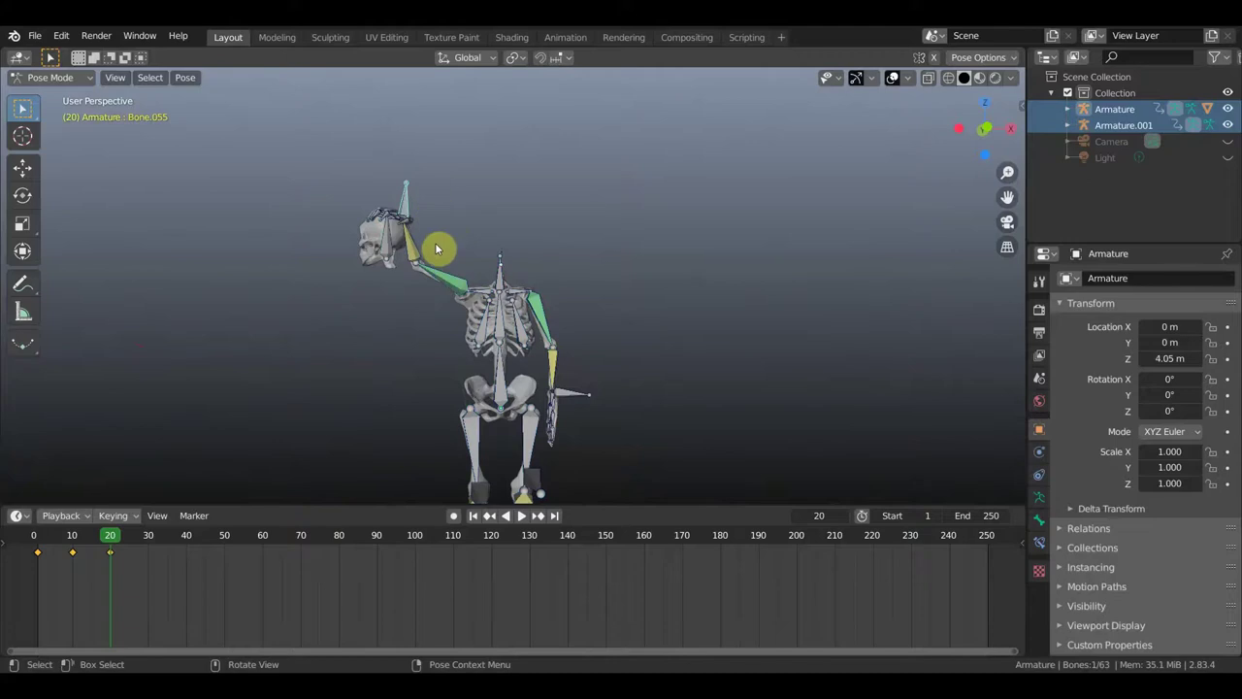
key(g)
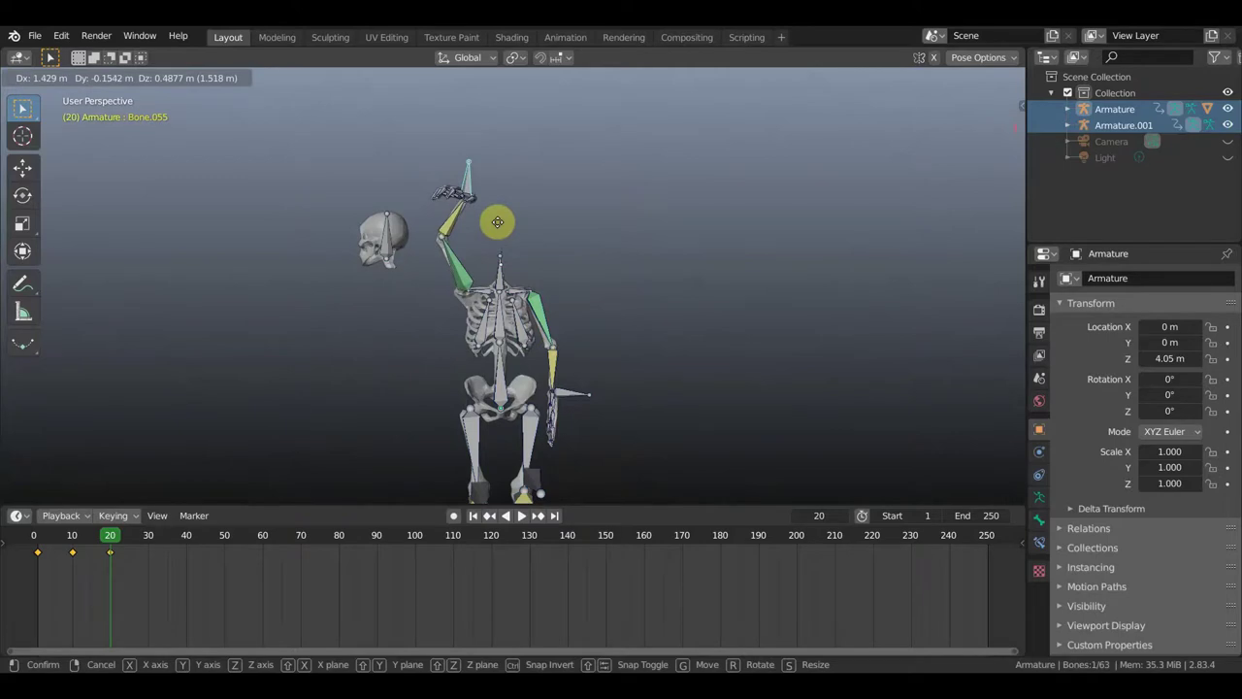
Move hand bone Bone.055 −0.03 m in X and 0.015 m in Z onto the skull.
key(Escape)
key(g)
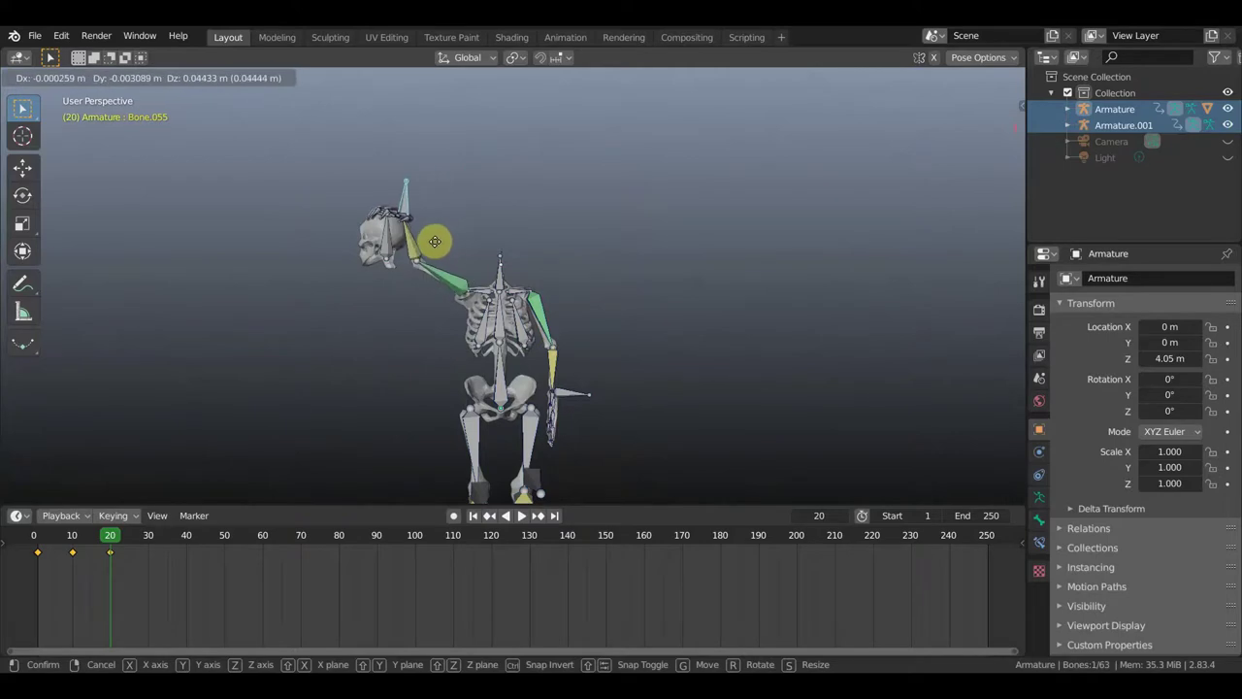
click(439, 245)
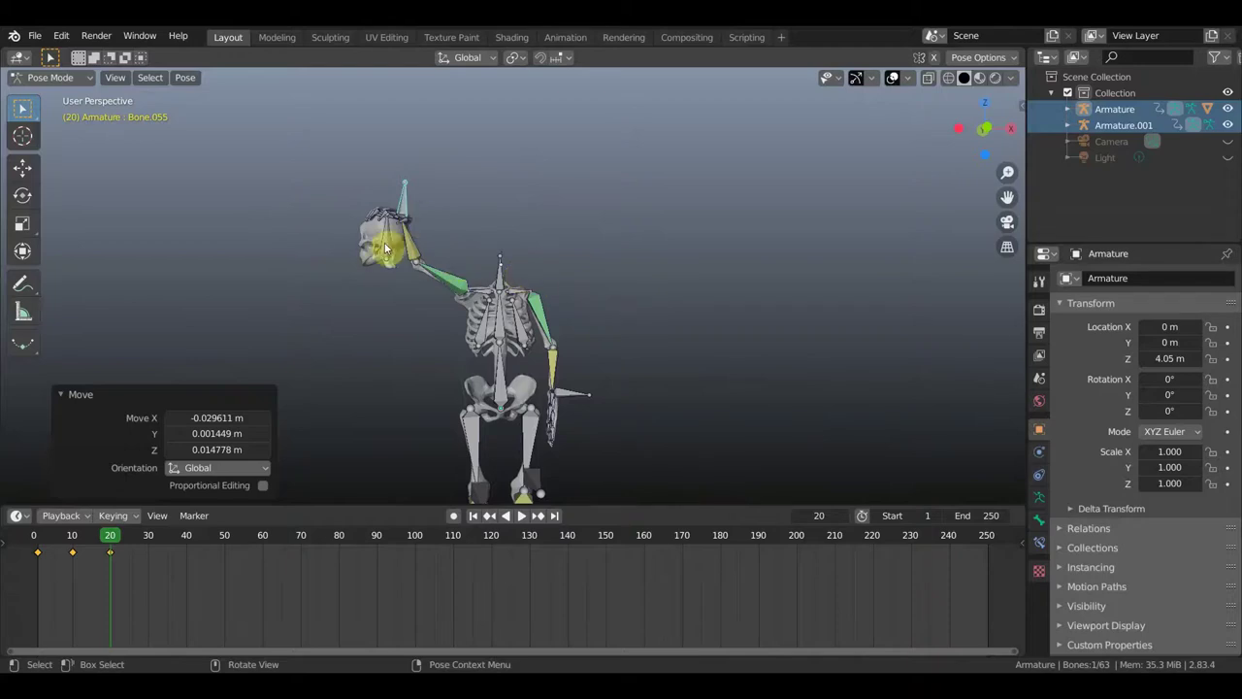
key(KP_1)
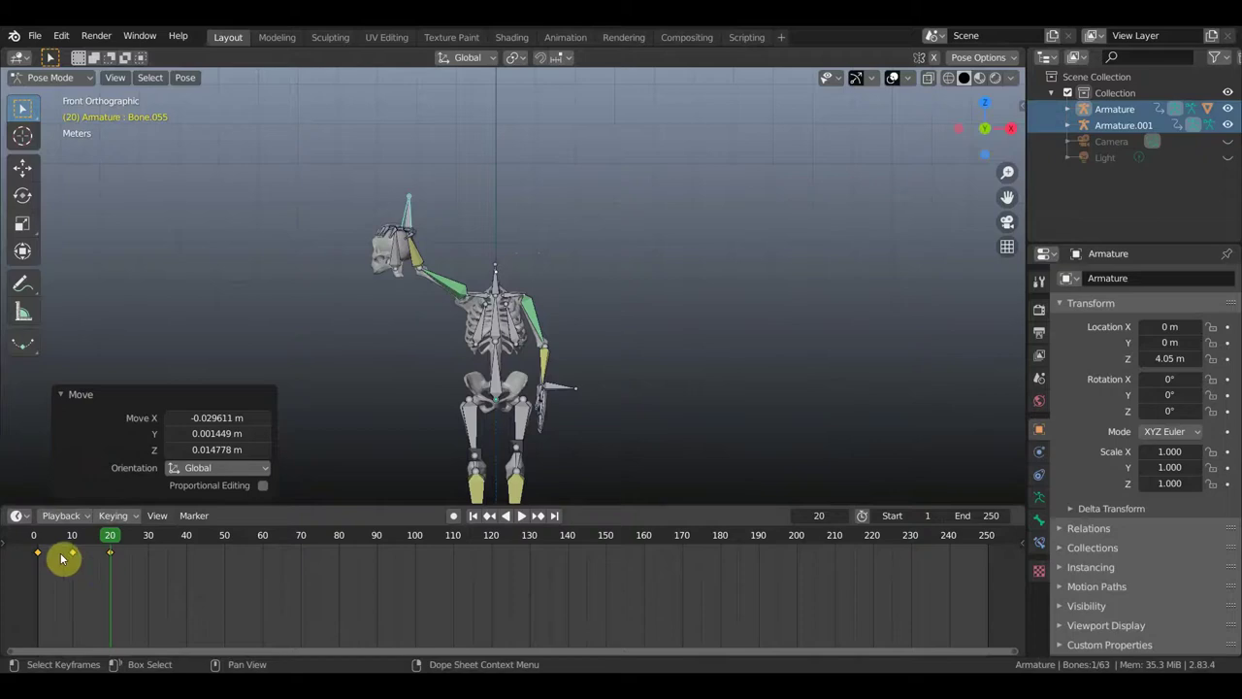
Duplicate the keyframes at frames 0, 10 and 20 to frames 30, 40, 50, mirror and shift them.
drag(145, 570, 32, 552)
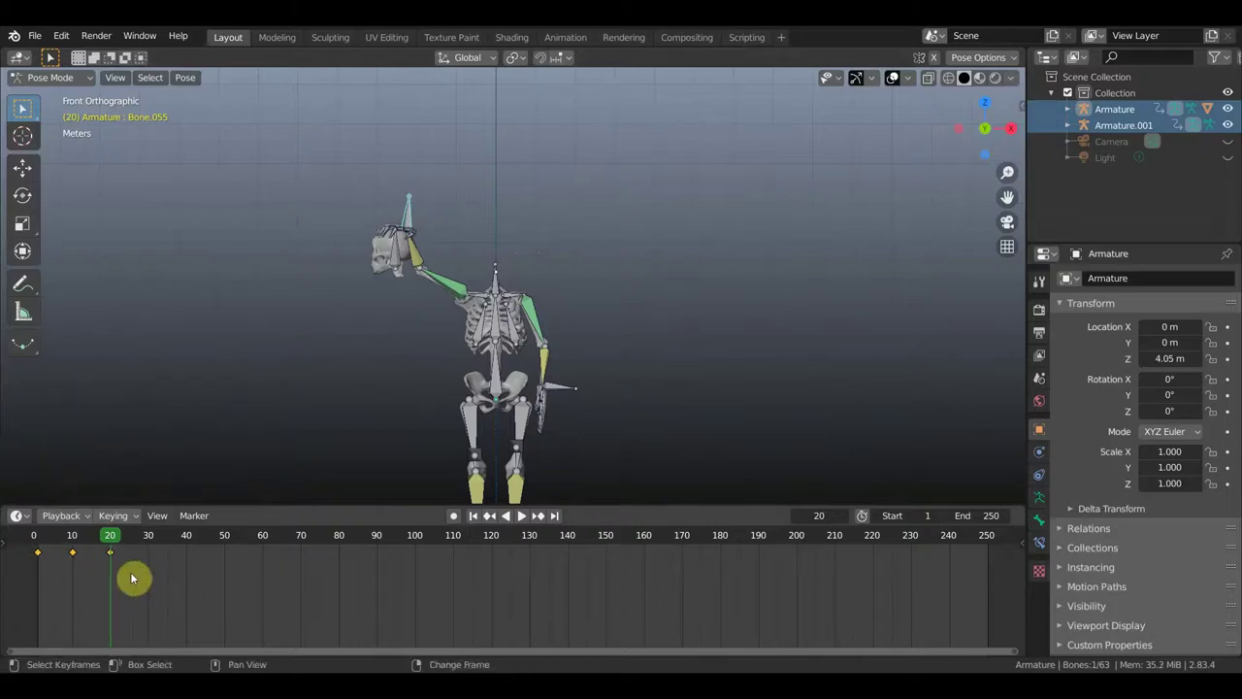
key(shift+d)
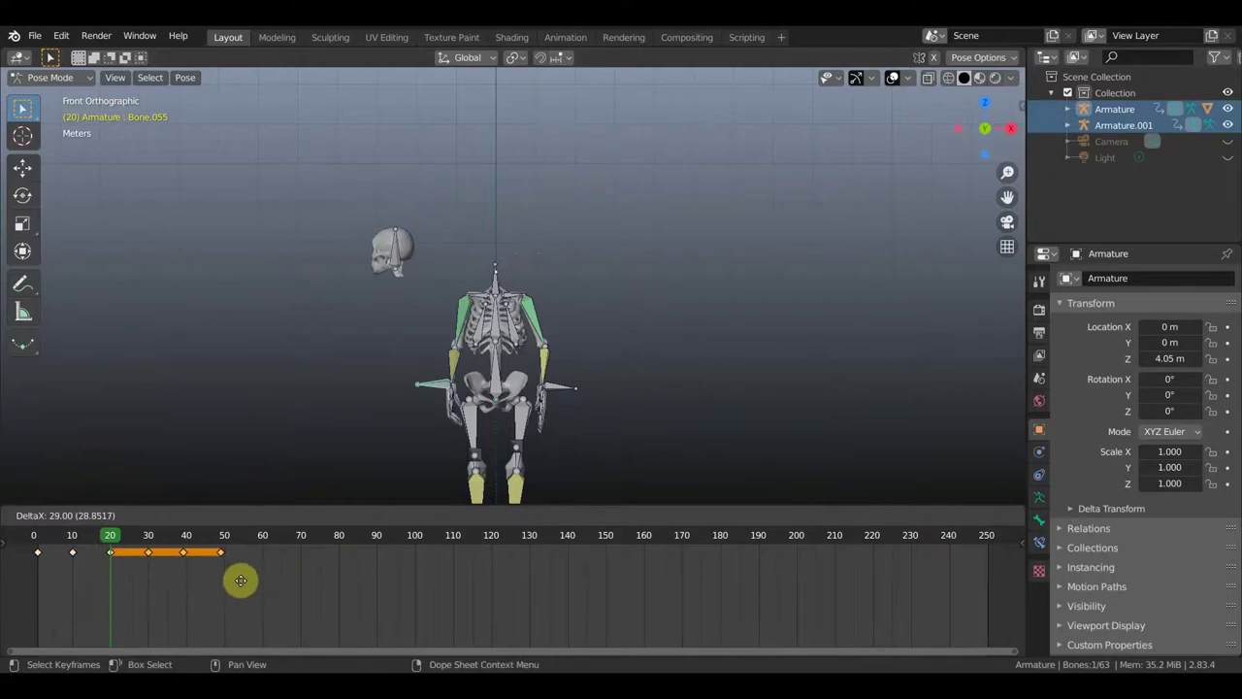
click(242, 580)
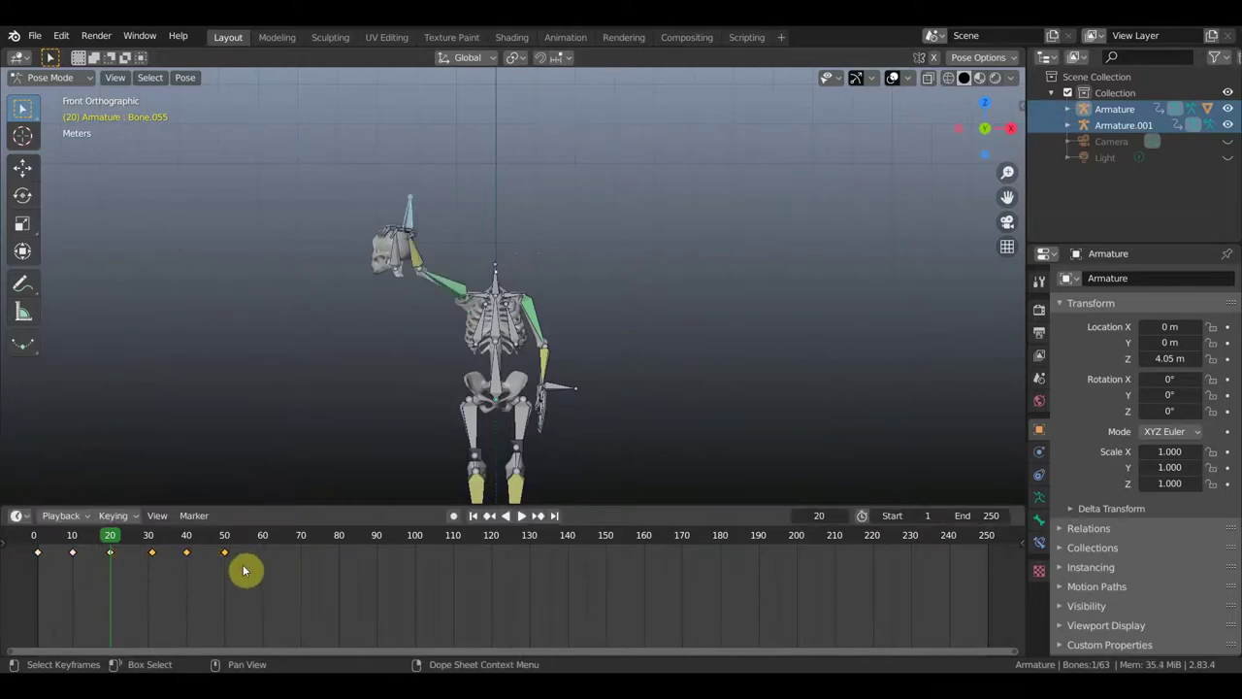
right_click(227, 553)
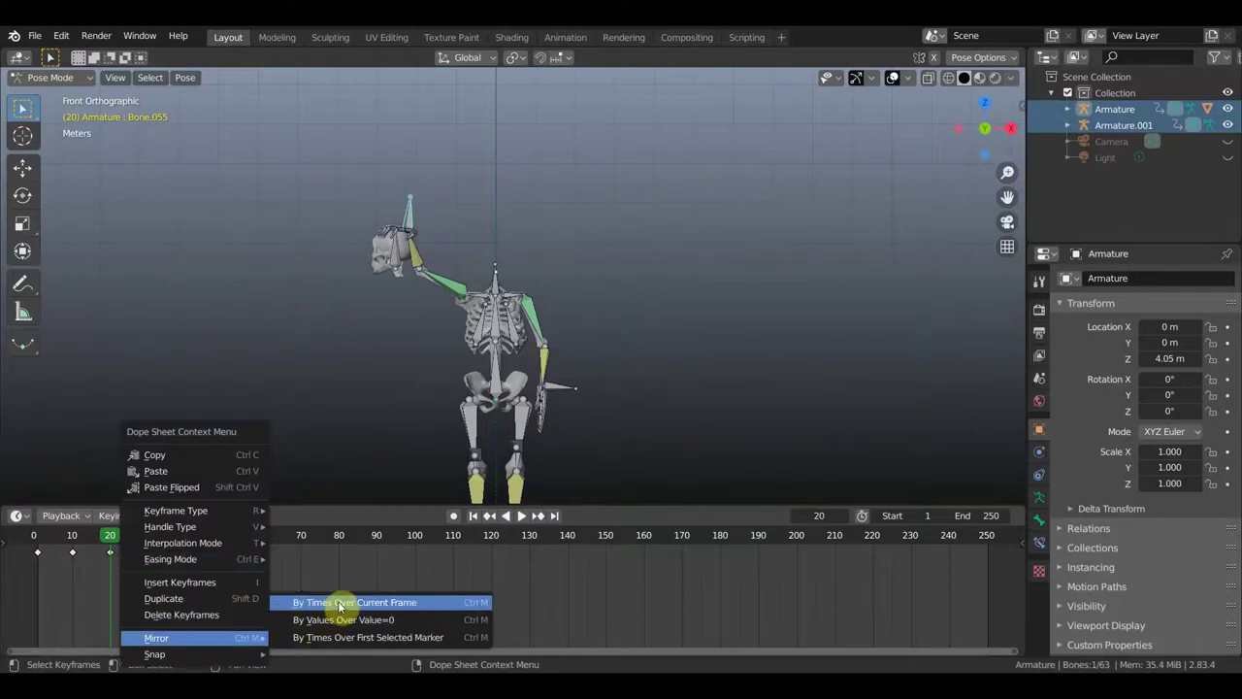
mouse_move(156, 638)
click(350, 603)
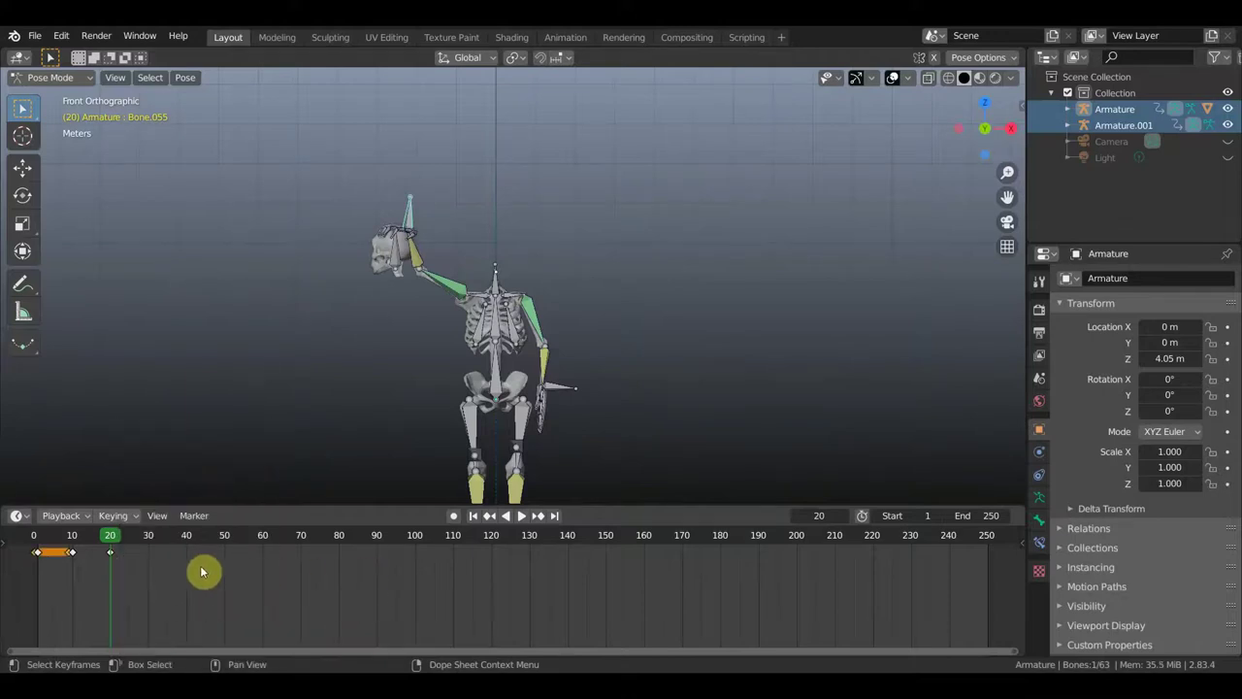
key(g)
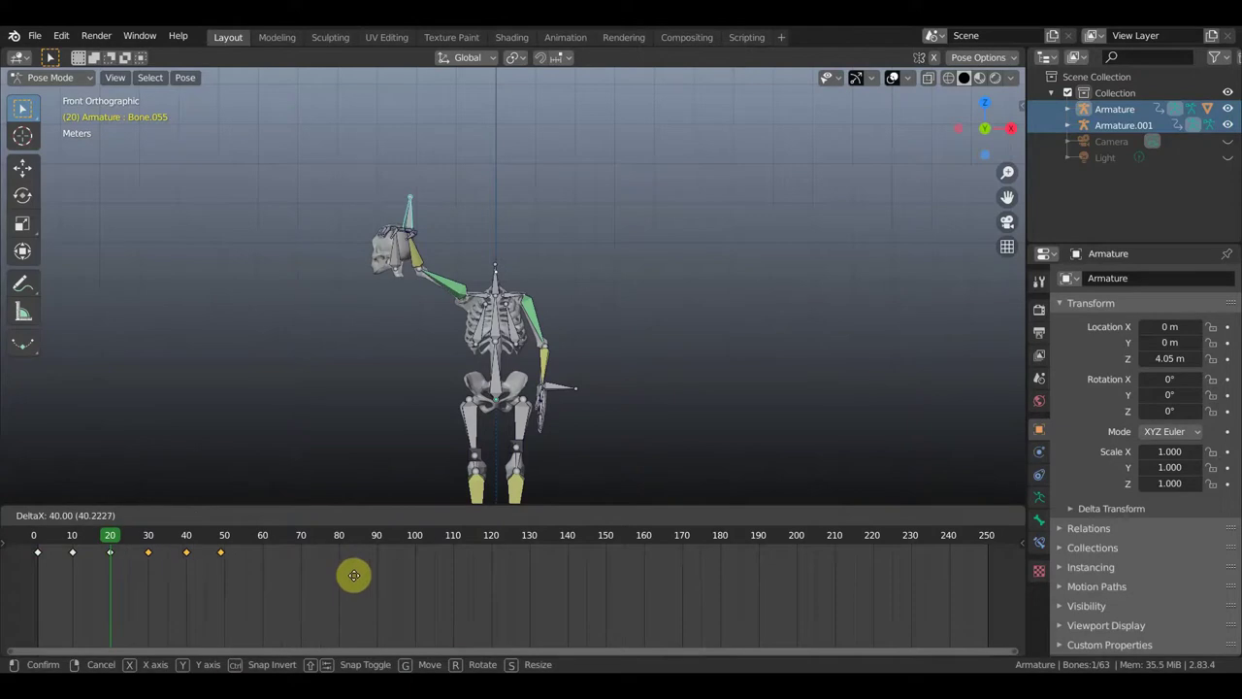
click(355, 575)
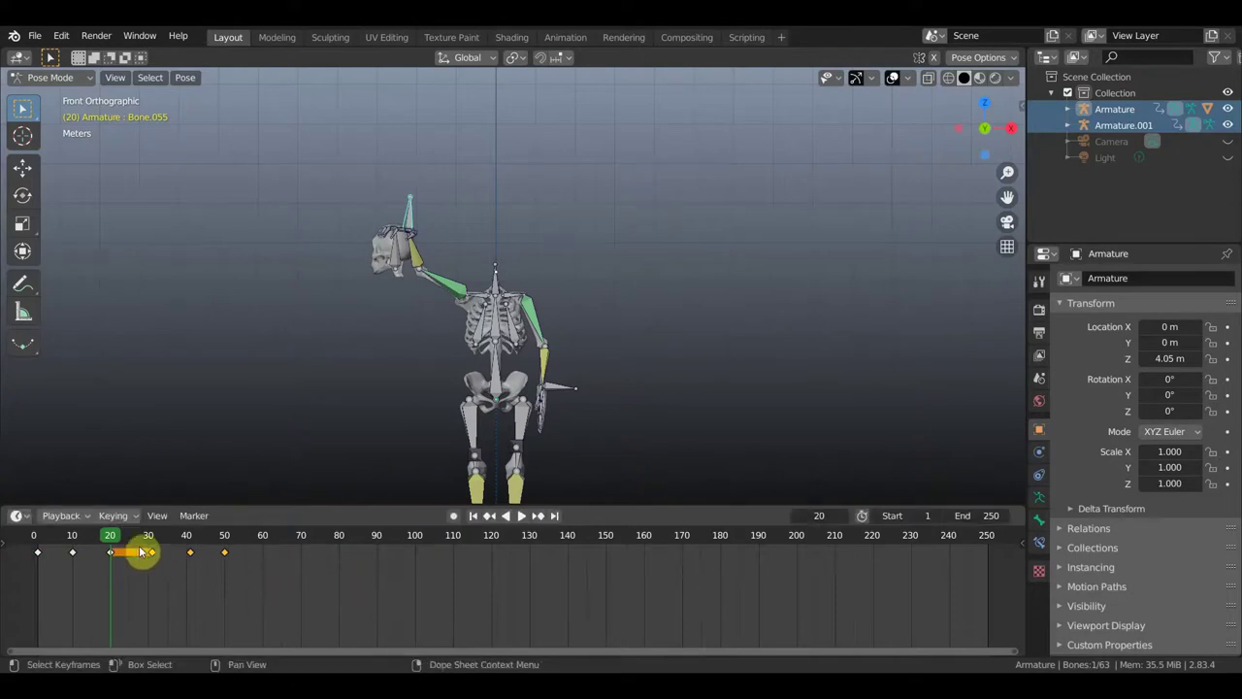
Scrub through the animation to check the poses, then delete the keyframes after frame 20.
drag(111, 540, 53, 539)
mouse_move(84, 541)
mouse_down()
mouse_move(232, 577)
mouse_move(41, 582)
mouse_move(224, 619)
mouse_move(145, 615)
mouse_up()
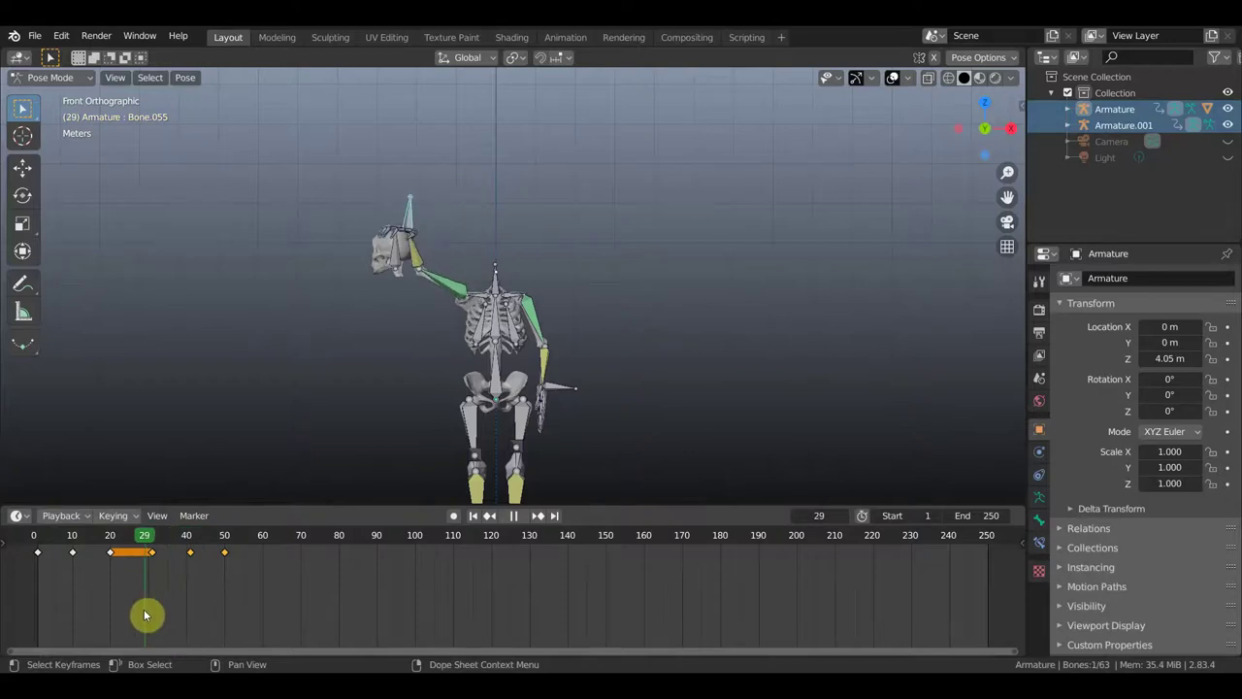
mouse_move(151, 612)
mouse_down()
mouse_move(145, 544)
mouse_move(97, 553)
mouse_move(121, 563)
mouse_up()
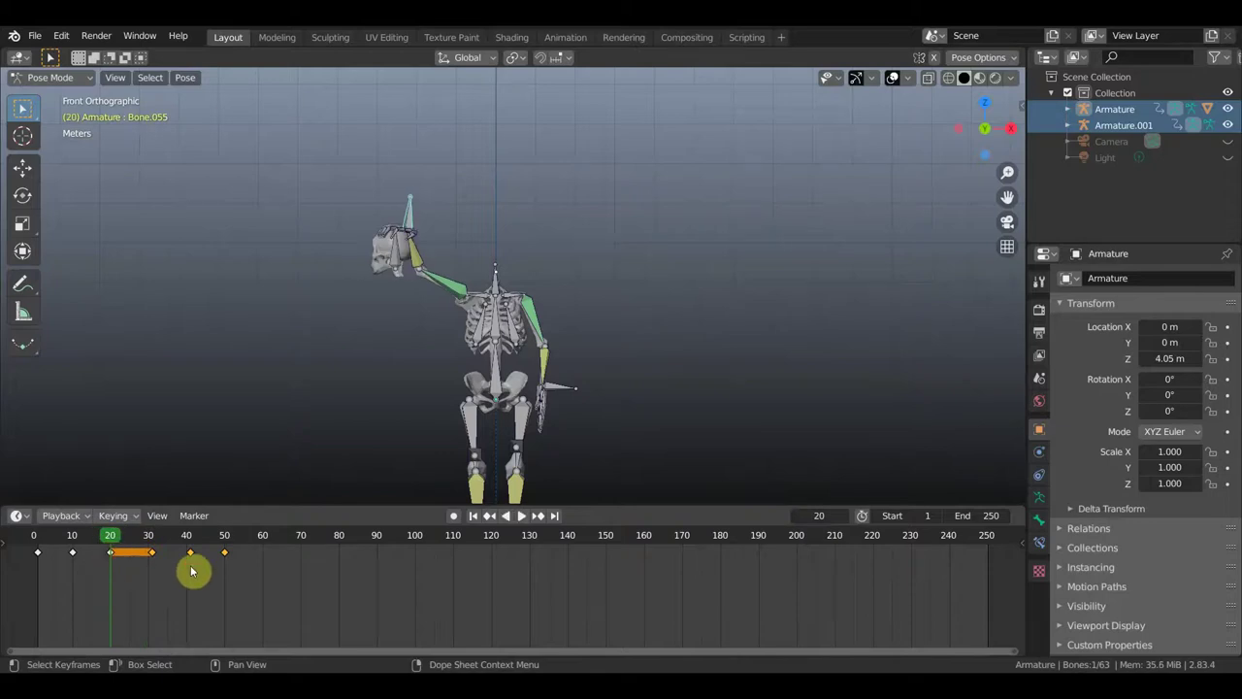
key(x)
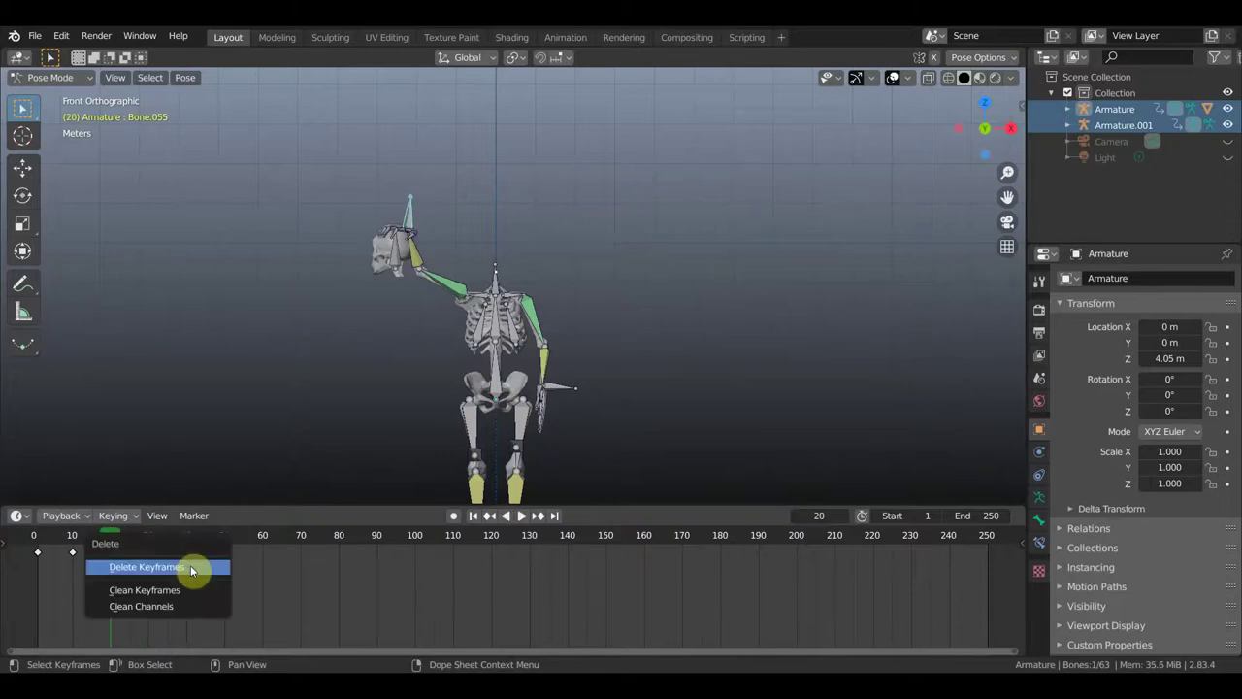
click(192, 570)
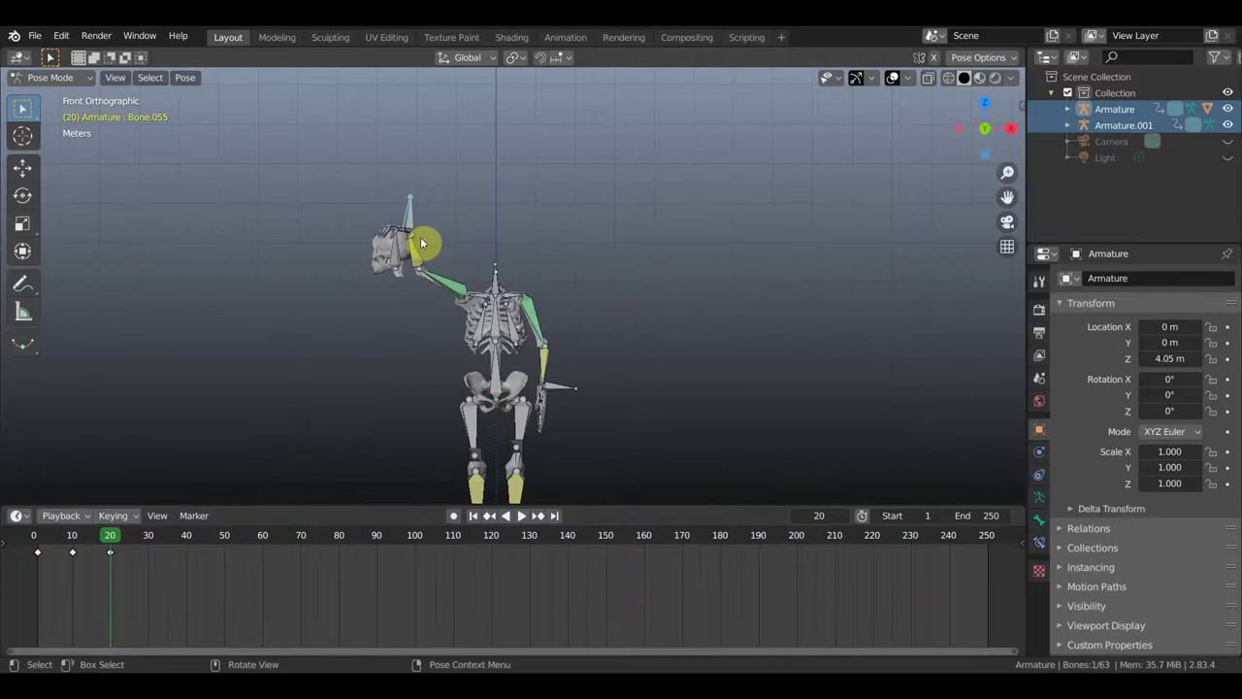
Place the hand bone and move the playhead to frame 30.
key(g)
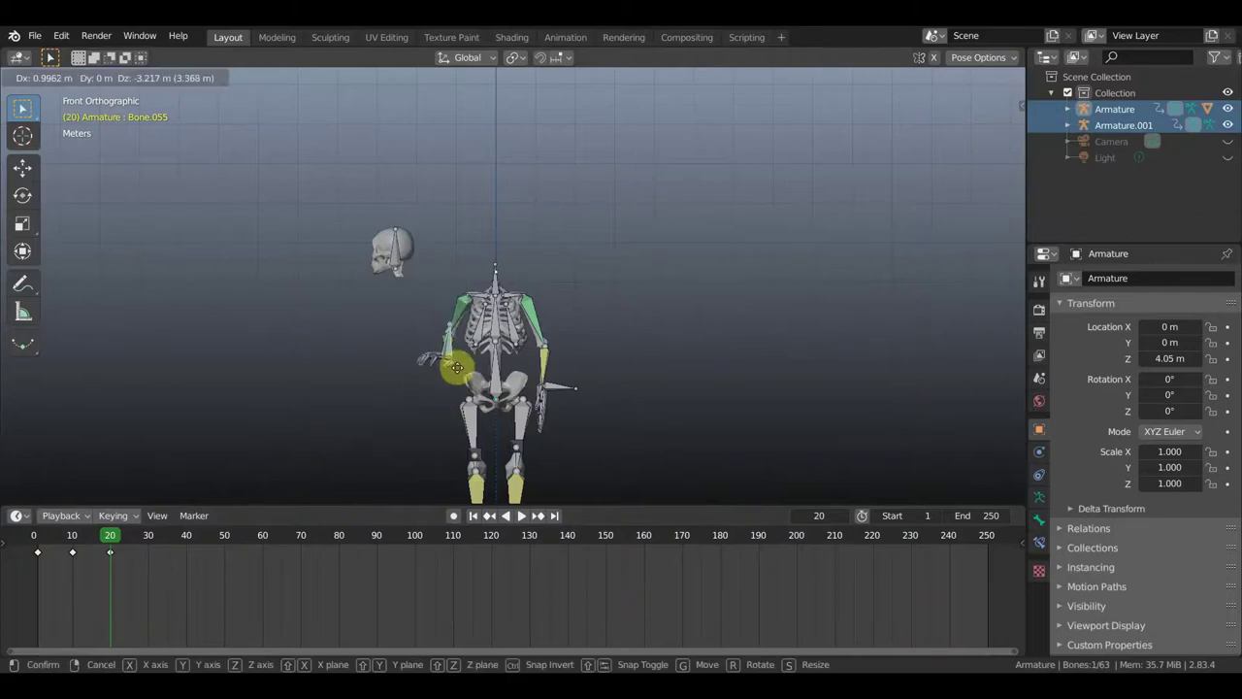
click(457, 393)
middle_drag(466, 387, 534, 383)
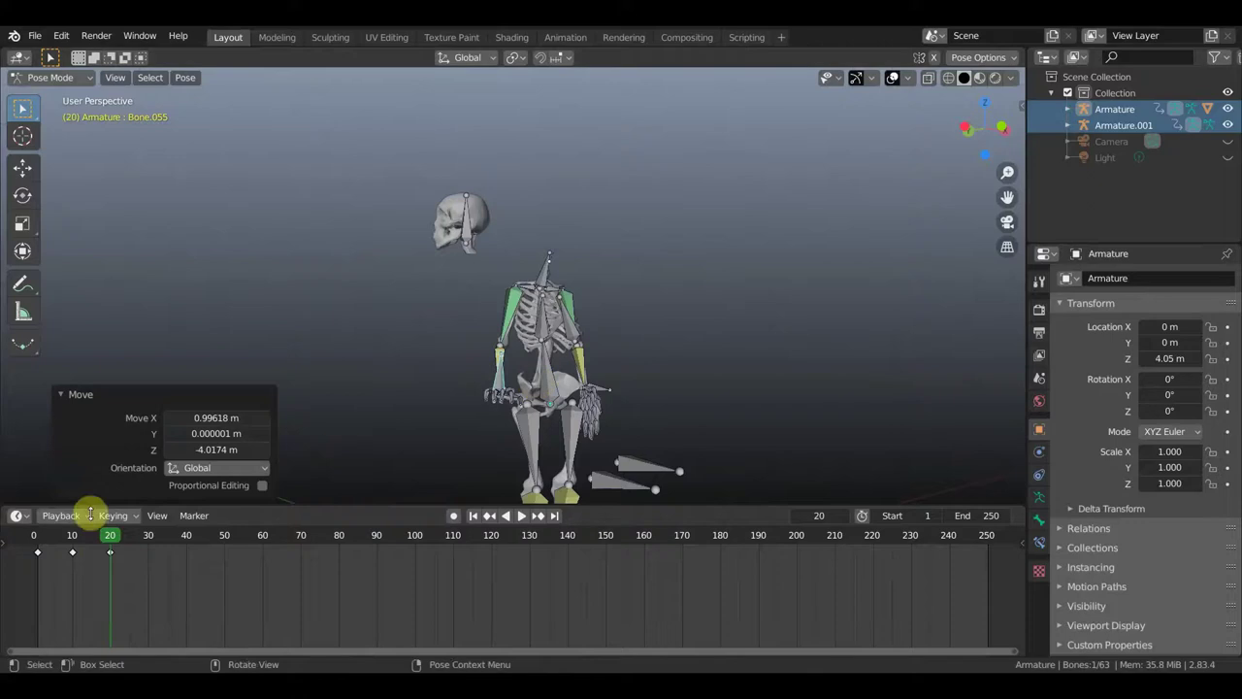
drag(113, 549, 148, 551)
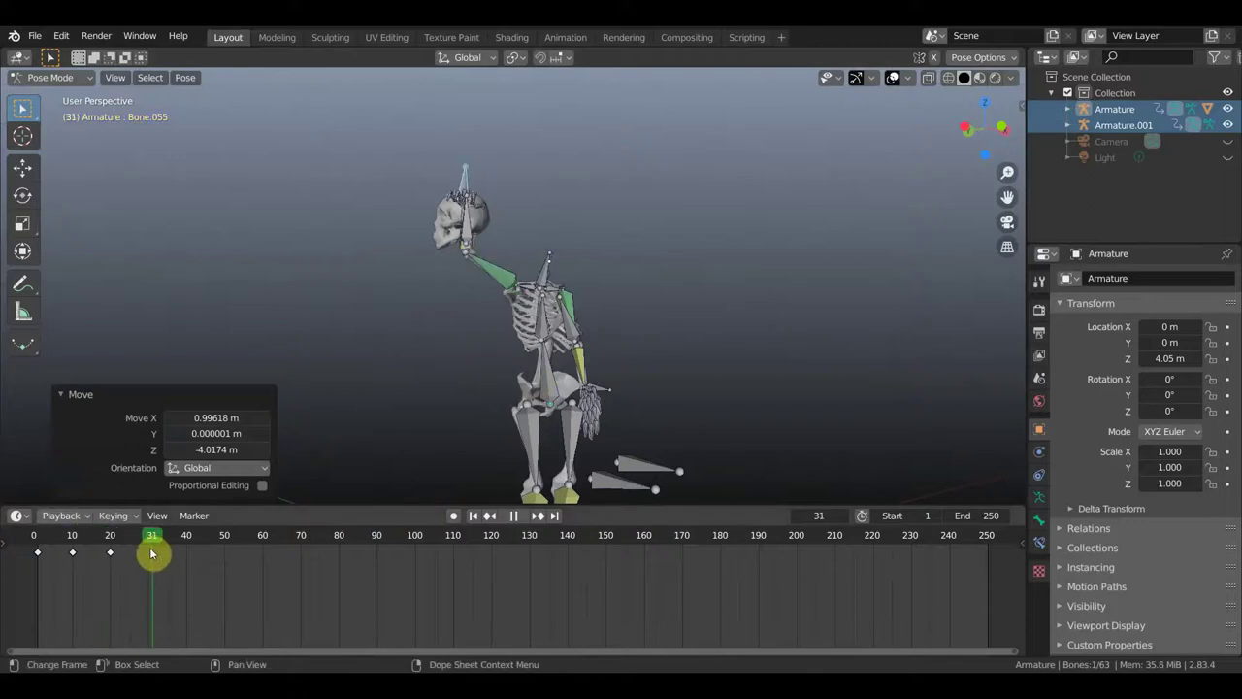
middle_drag(320, 406, 402, 389)
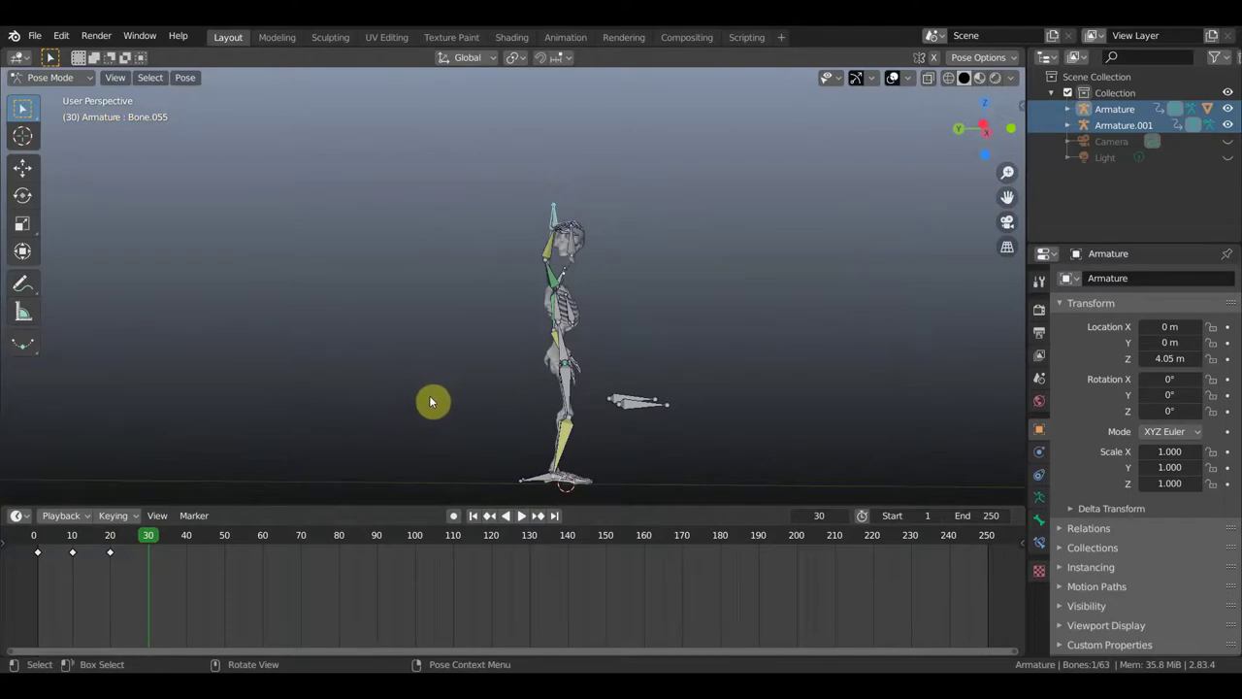
Move and rotate the arm bone so that arm hangs lowered.
key(g)
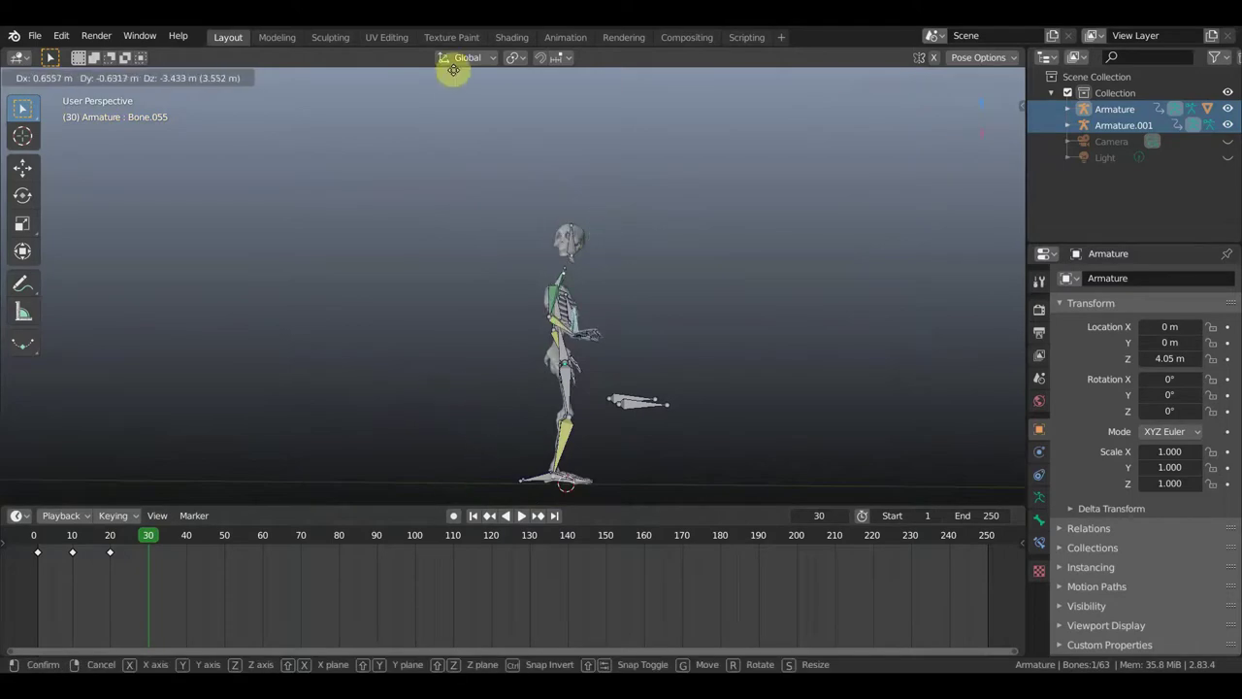
click(452, 84)
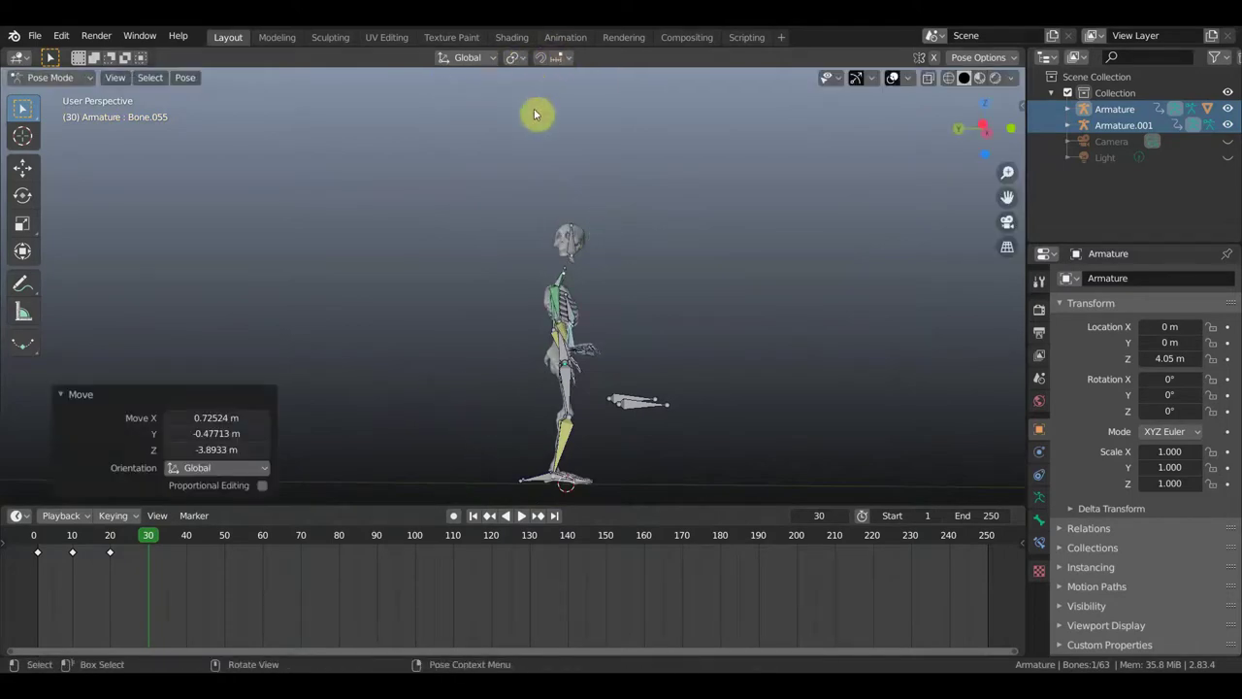
key(r)
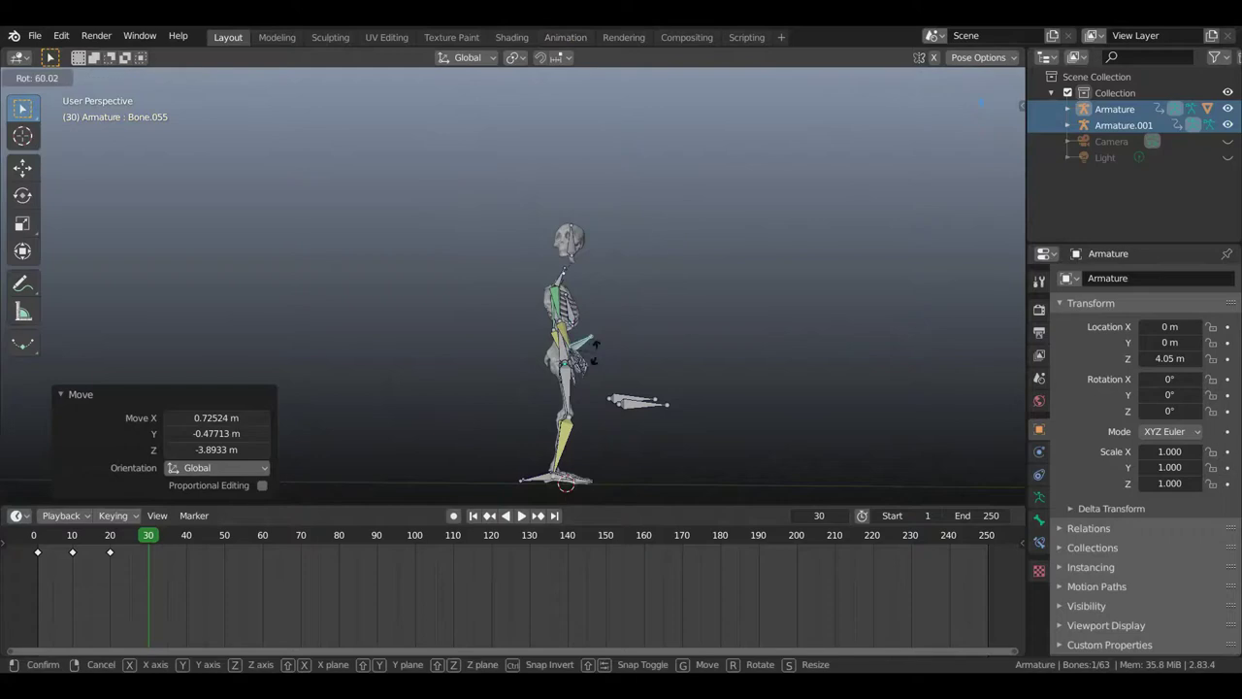
click(599, 342)
mouse_move(599, 347)
middle_down()
mouse_move(491, 310)
mouse_move(433, 333)
mouse_move(291, 330)
mouse_move(236, 278)
mouse_move(277, 275)
mouse_move(438, 339)
mouse_move(641, 301)
mouse_move(637, 278)
mouse_move(676, 301)
middle_up()
key(r)
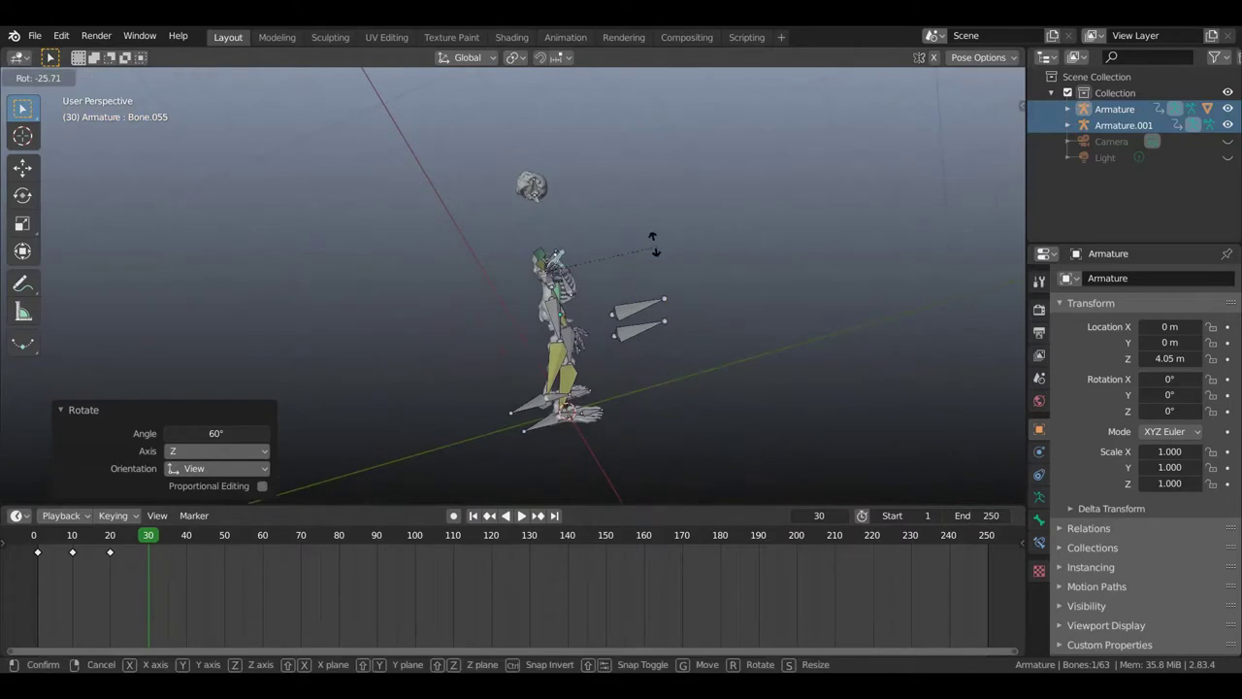
click(539, 204)
Rotate and move the other arm bone down, then select the second armature's bone.
mouse_move(560, 239)
middle_down()
mouse_move(485, 314)
mouse_move(457, 333)
mouse_move(448, 325)
middle_up()
key(r)
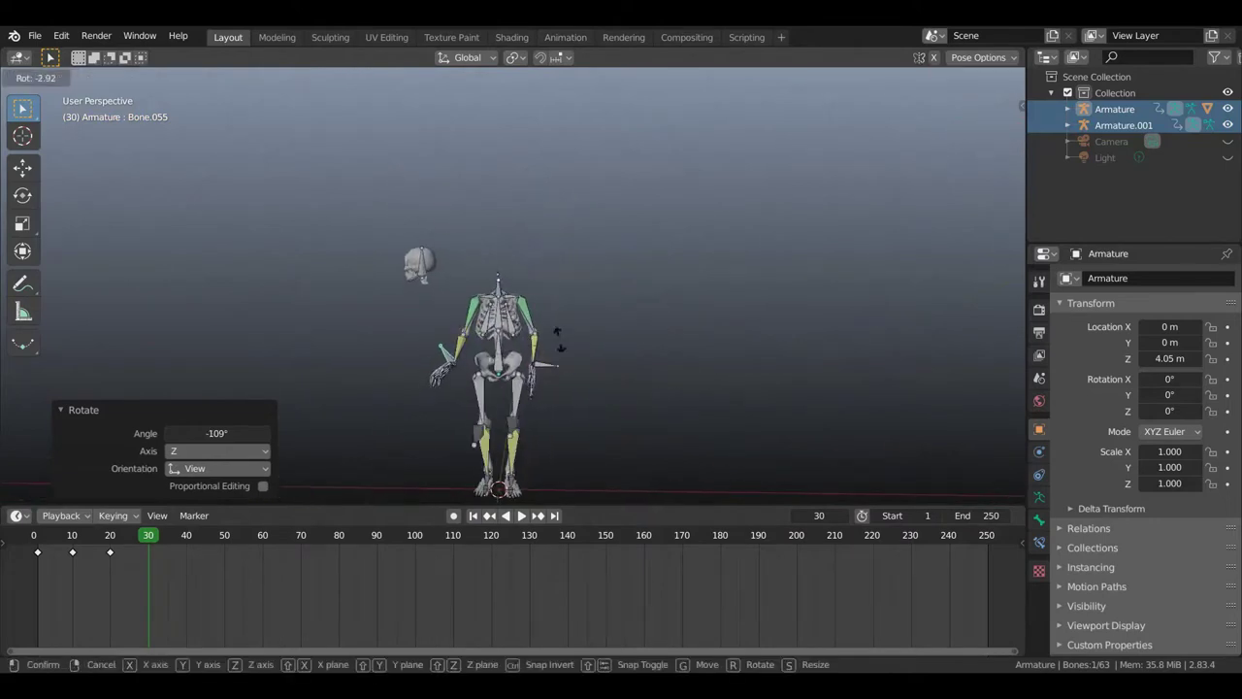
click(507, 276)
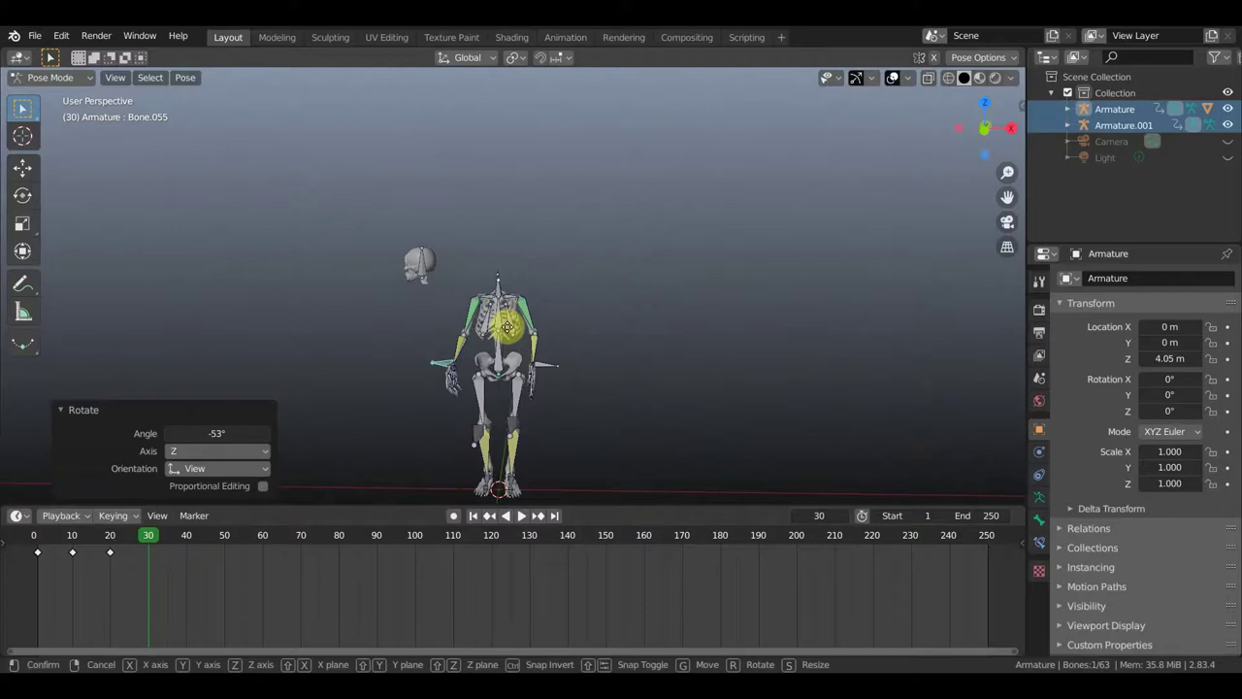
key(g)
click(534, 357)
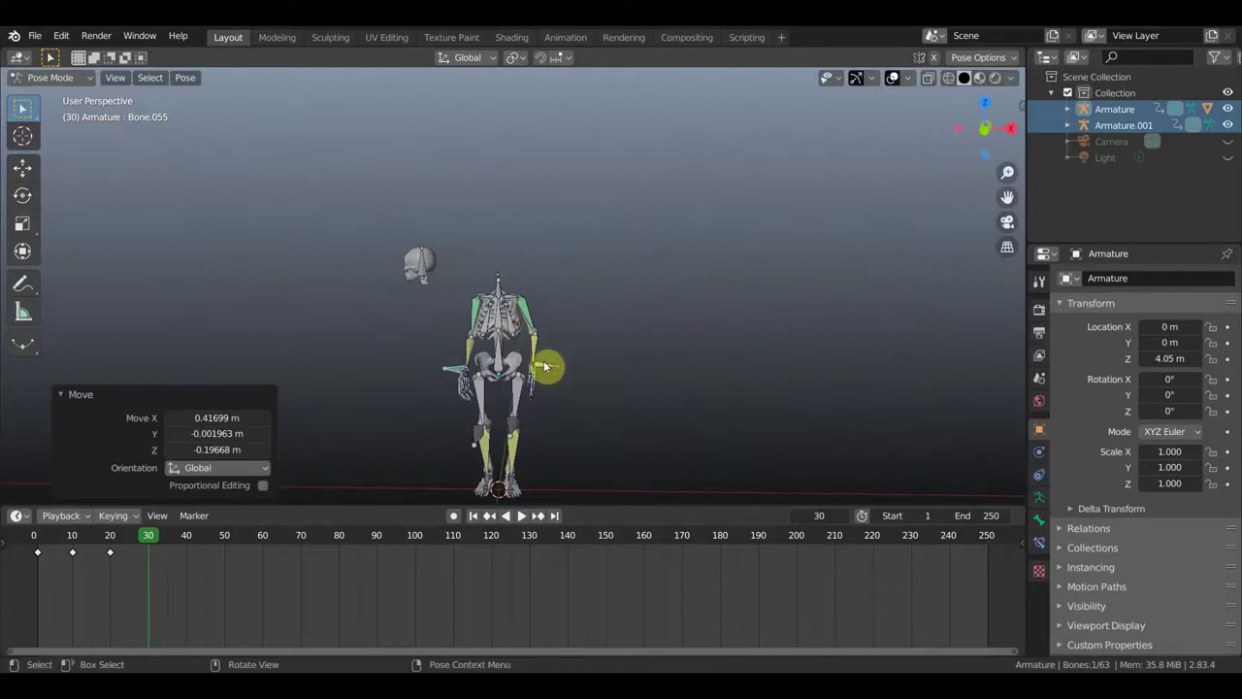
middle_drag(534, 357, 527, 362)
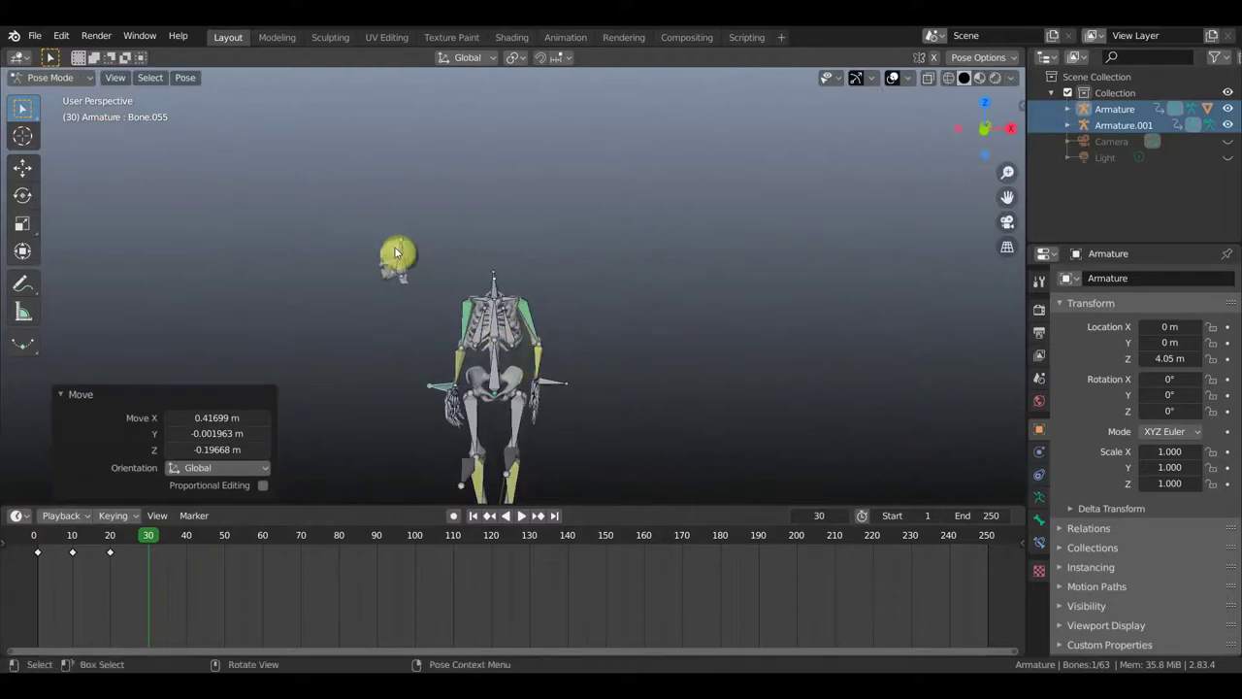
click(477, 260)
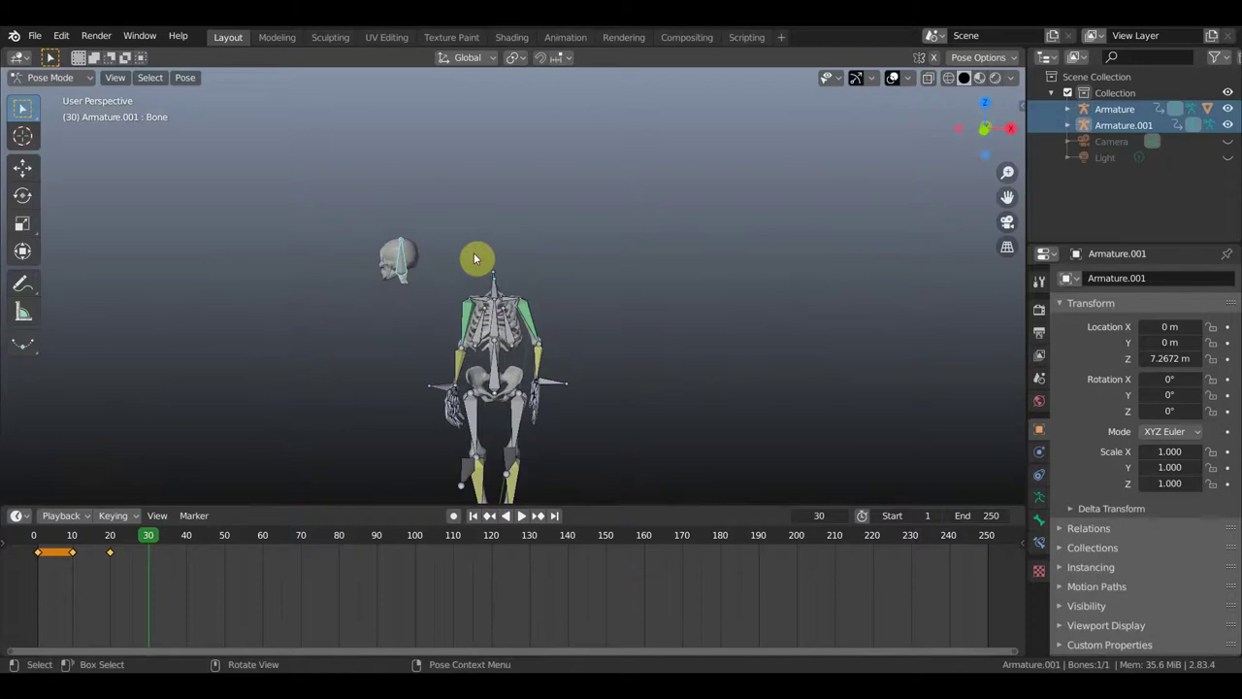
Rotate Armature.001's skull bone about −118° from a top view.
alt+middle_drag(476, 258, 550, 328)
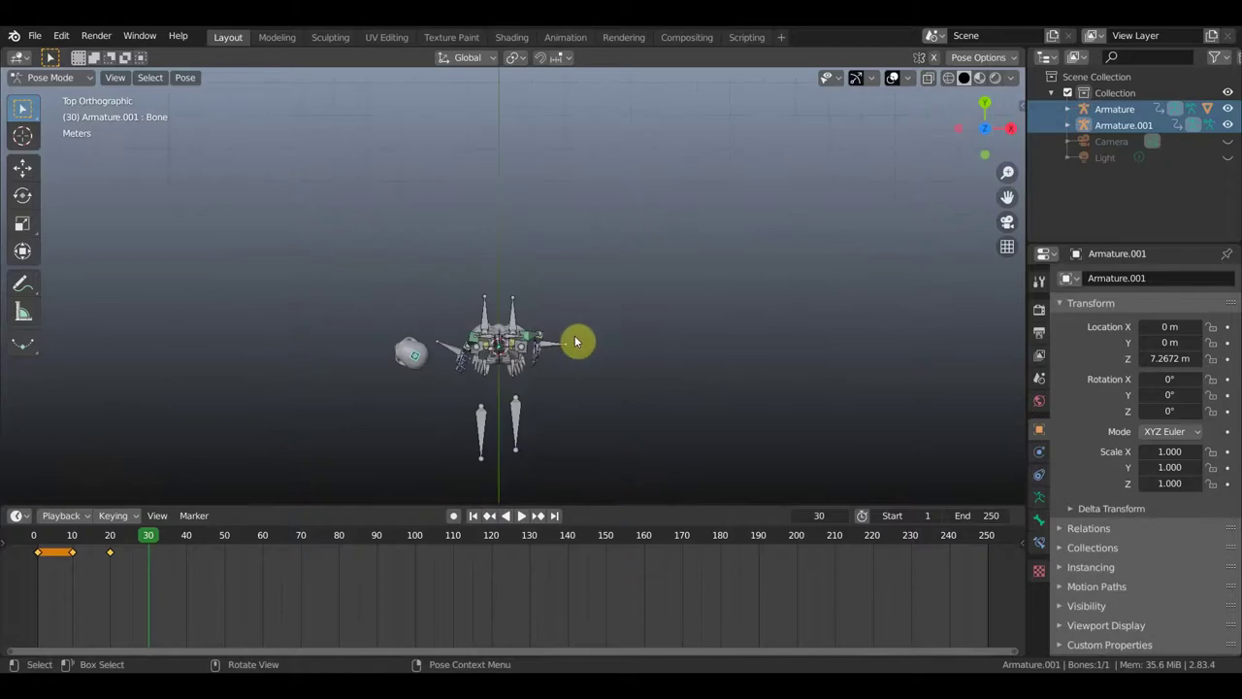
key(r)
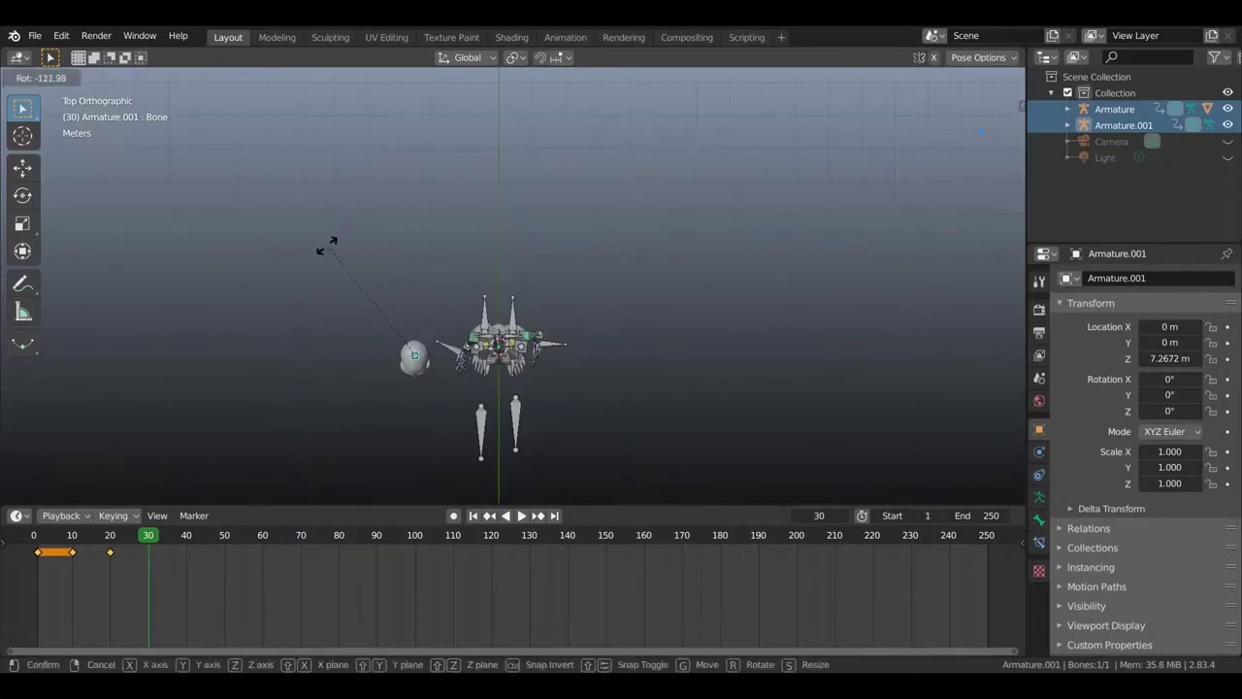
click(337, 244)
mouse_move(443, 310)
middle_down()
mouse_move(392, 226)
mouse_move(344, 216)
mouse_move(347, 197)
mouse_move(485, 188)
middle_up()
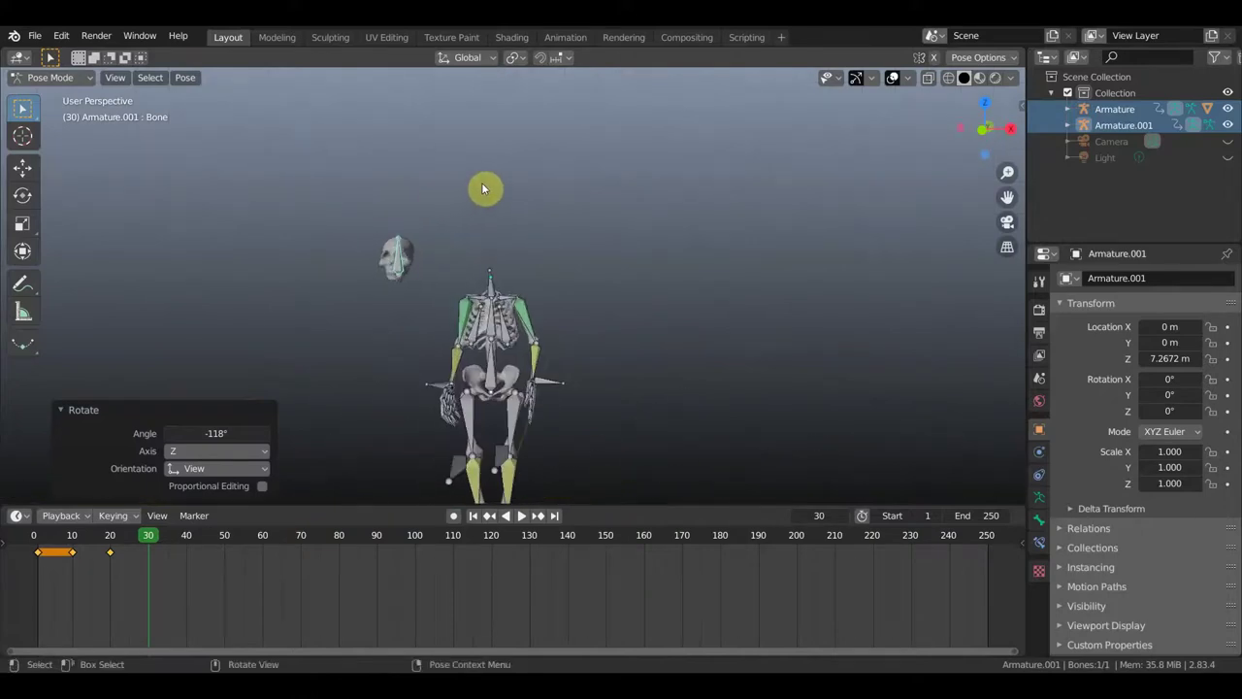
Insert a LocRot keyframe at frame 30 and return to Object Mode.
key(i)
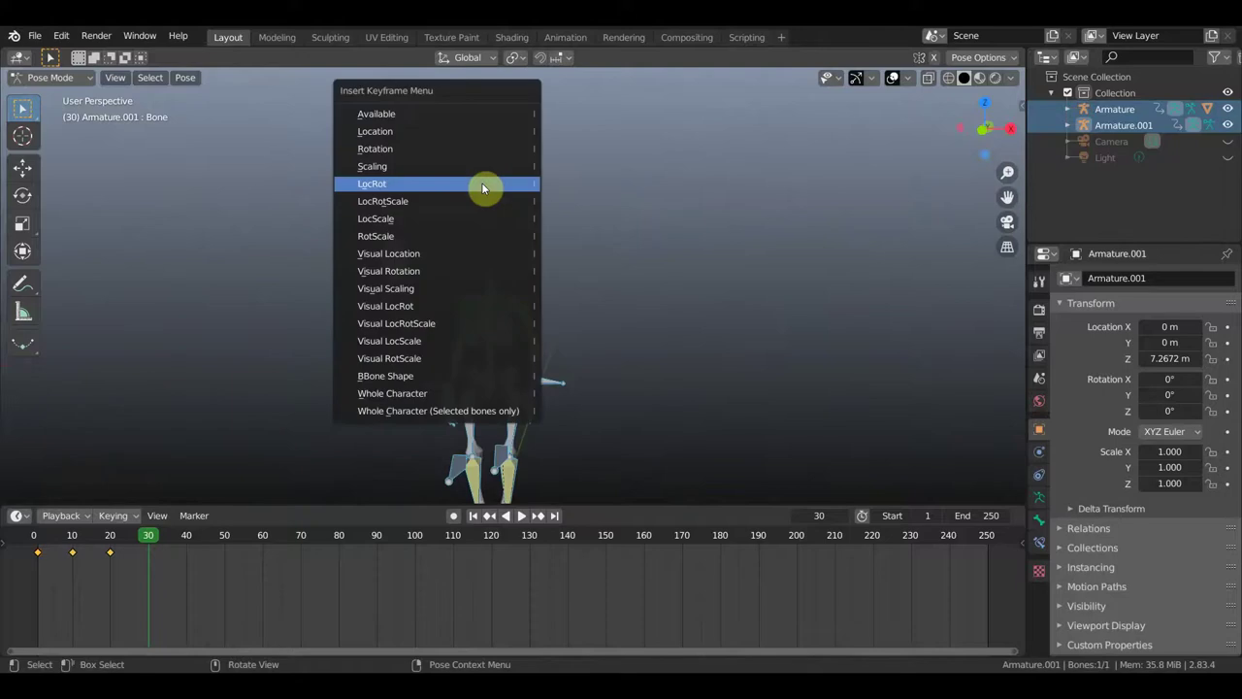
click(484, 183)
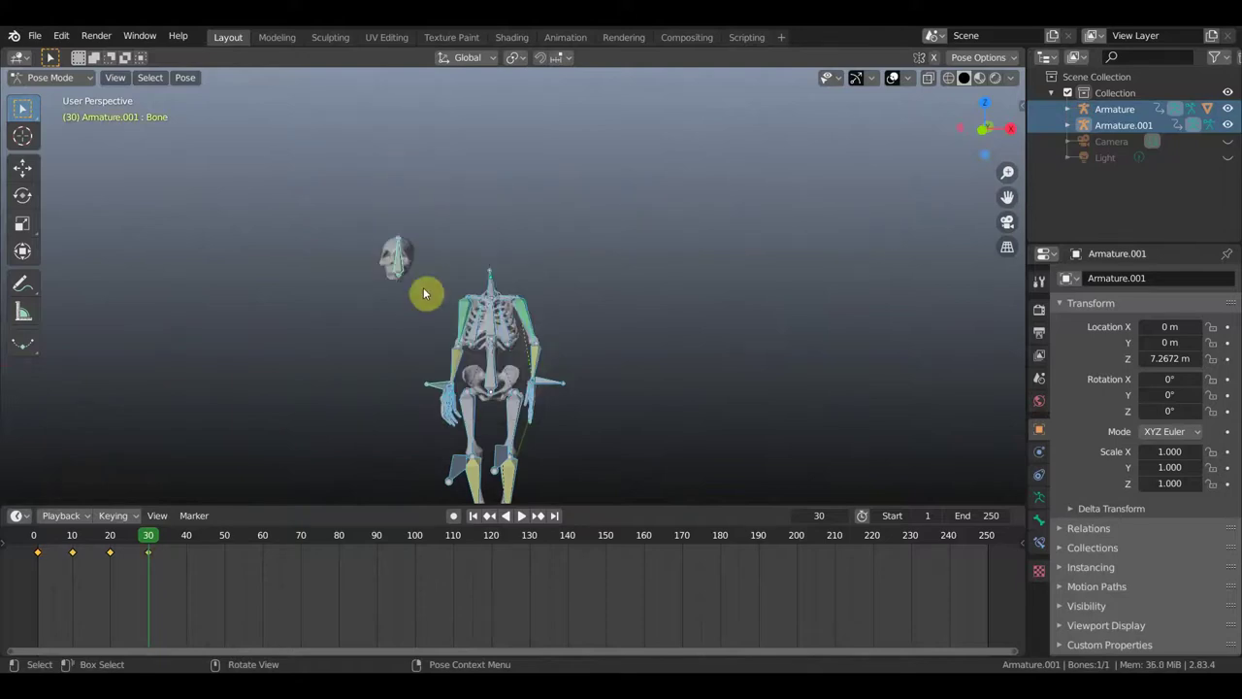
click(85, 77)
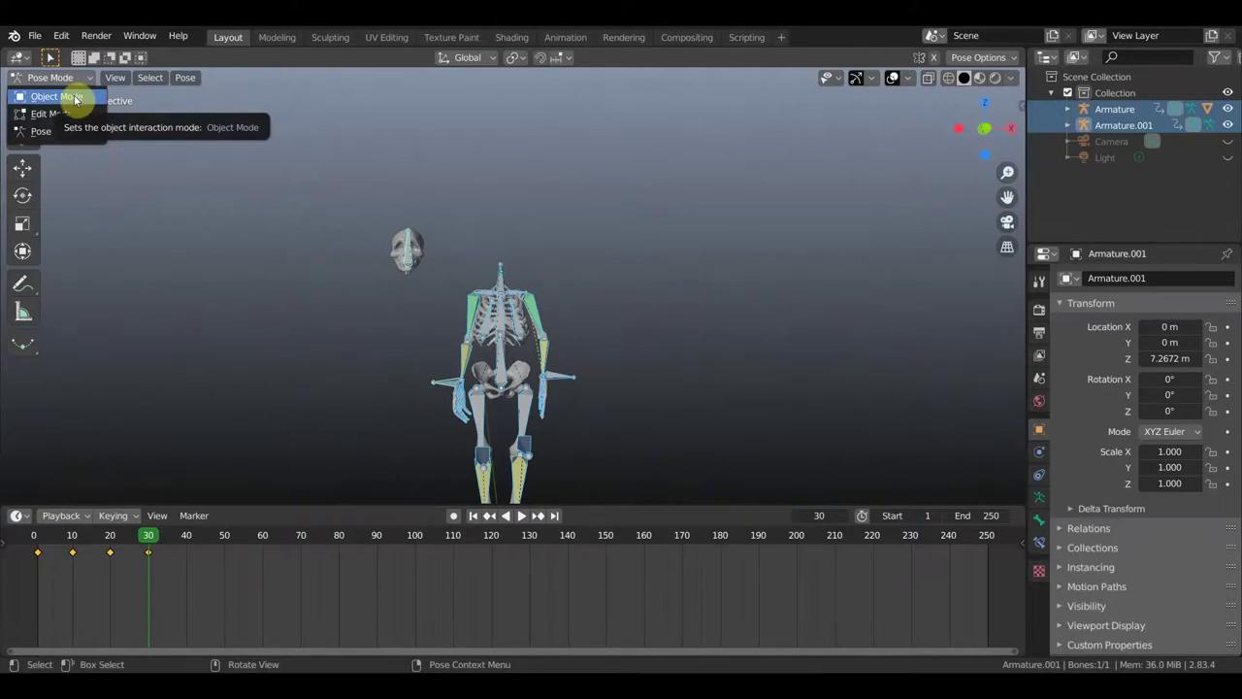
click(75, 98)
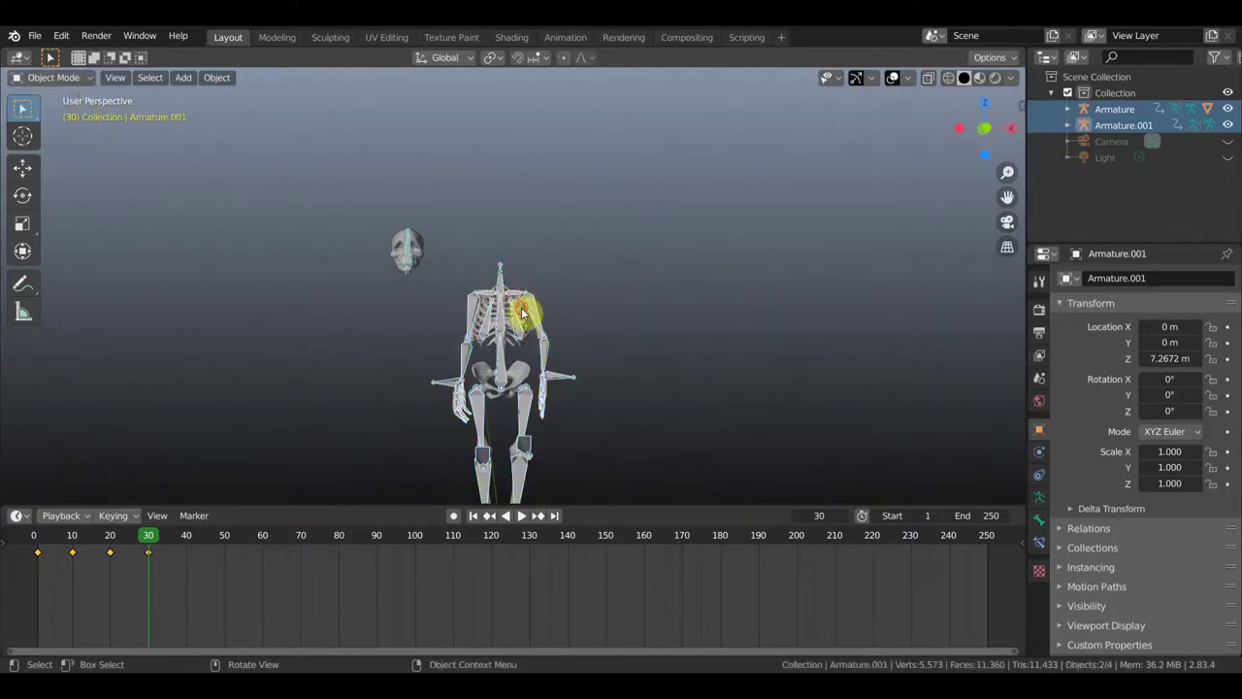
Duplicate the skeleton mesh, then undo the duplicate.
click(523, 312)
scroll(536, 315, up, 3)
scroll(544, 313, down, 2)
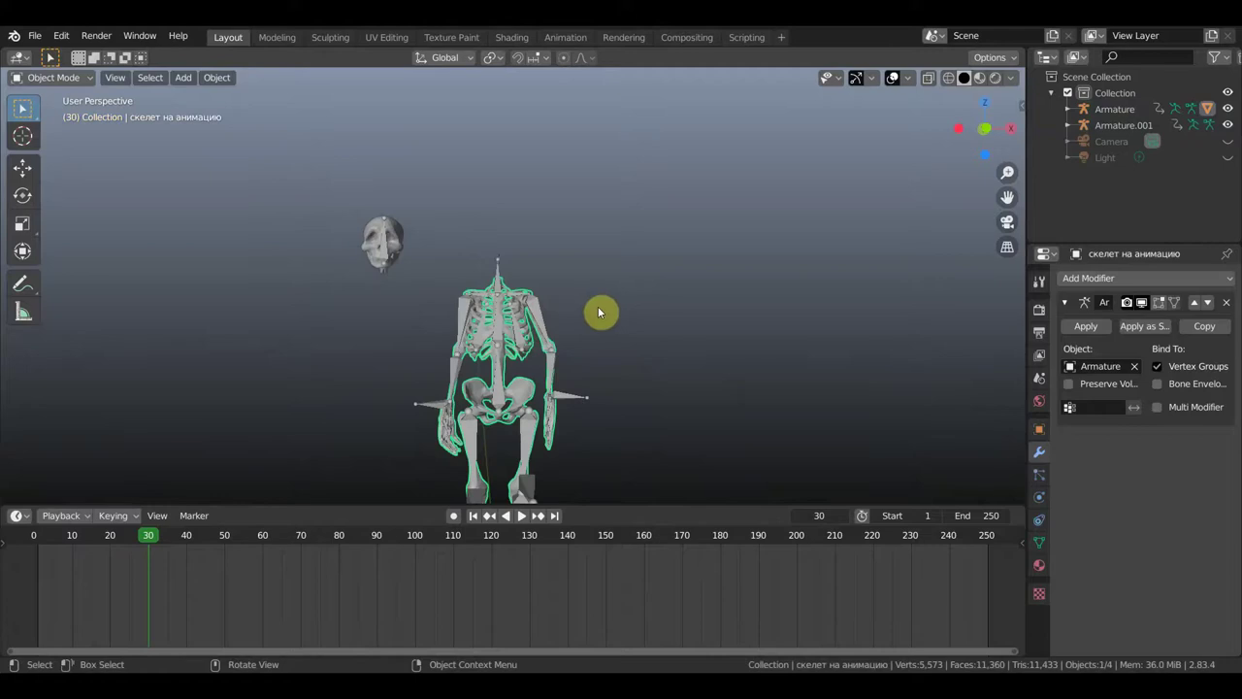
key(shift+d)
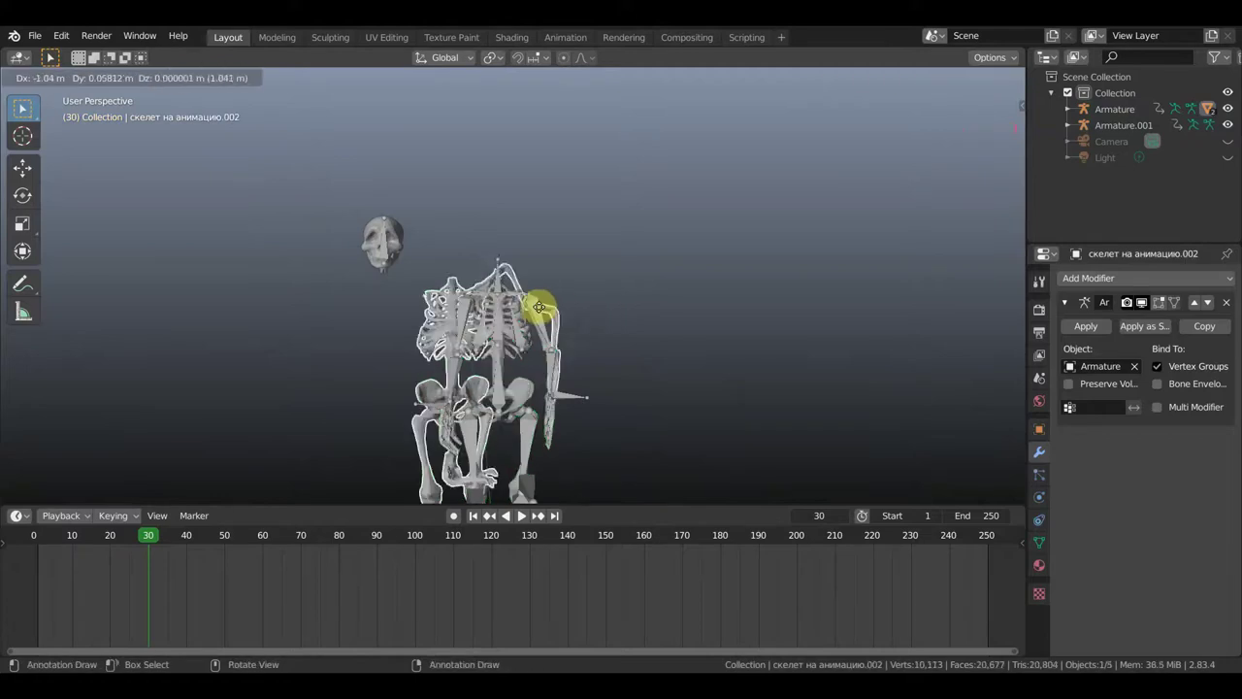
click(474, 312)
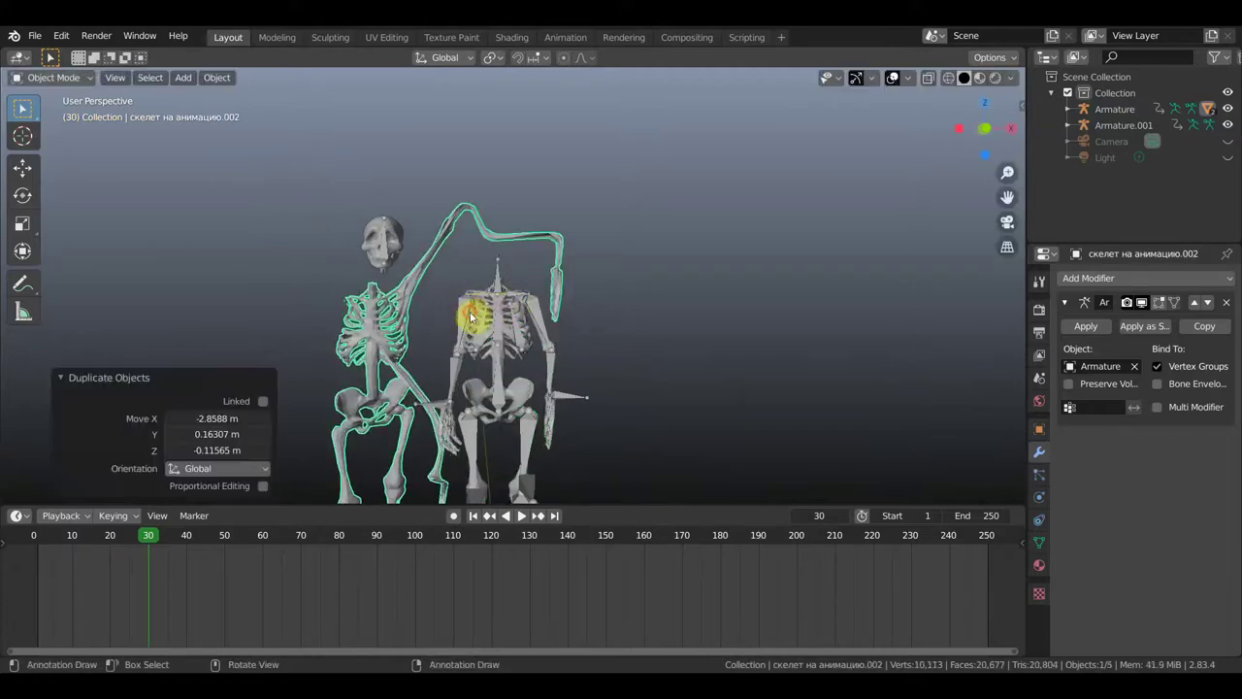
key(ctrl+z)
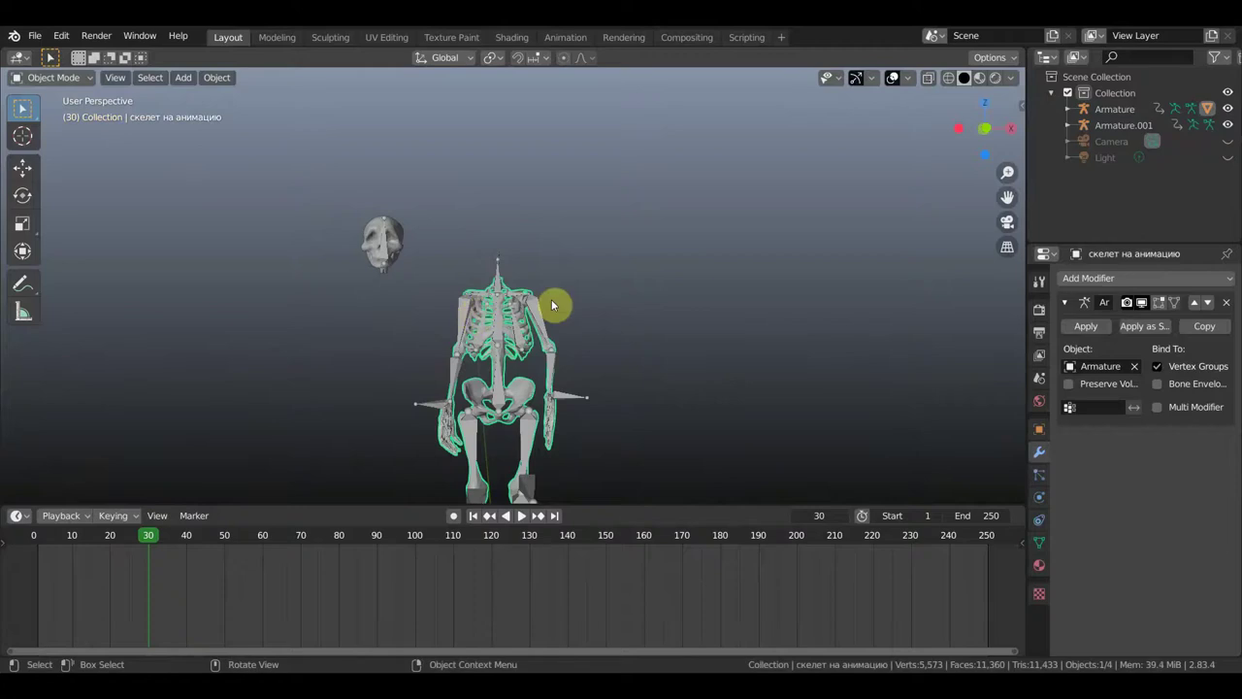
Apply the skeleton's Armature modifier and slide the mesh left along X.
click(1085, 327)
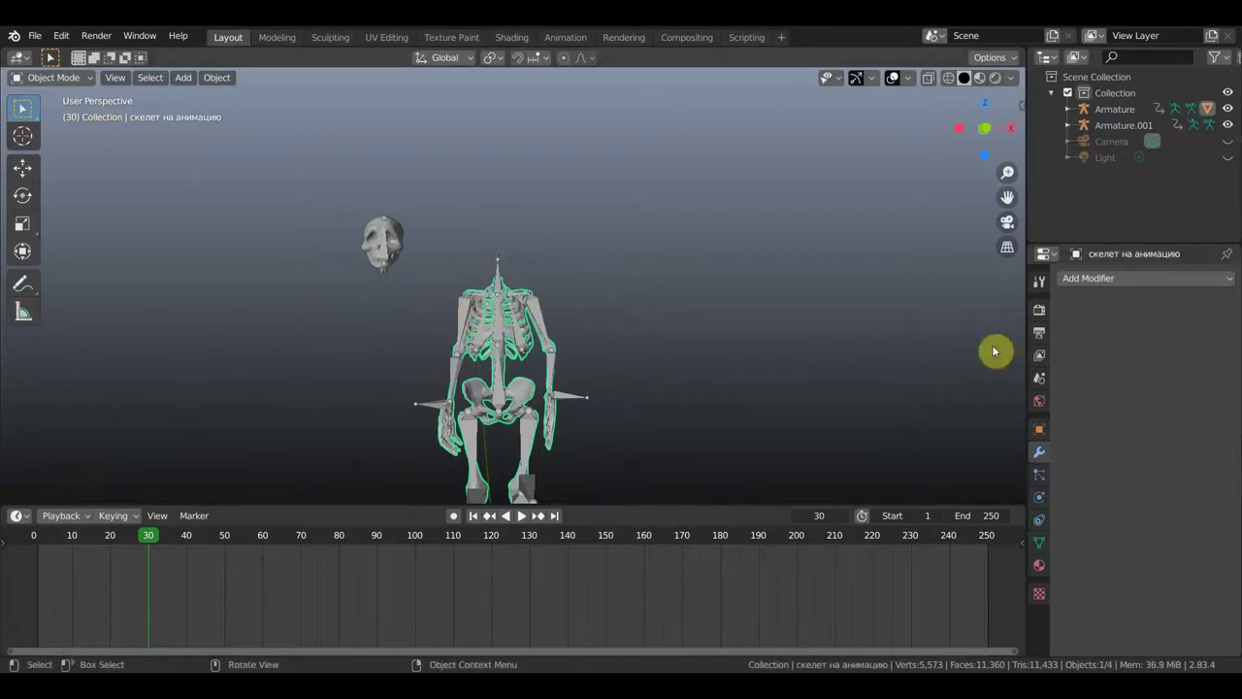
click(23, 166)
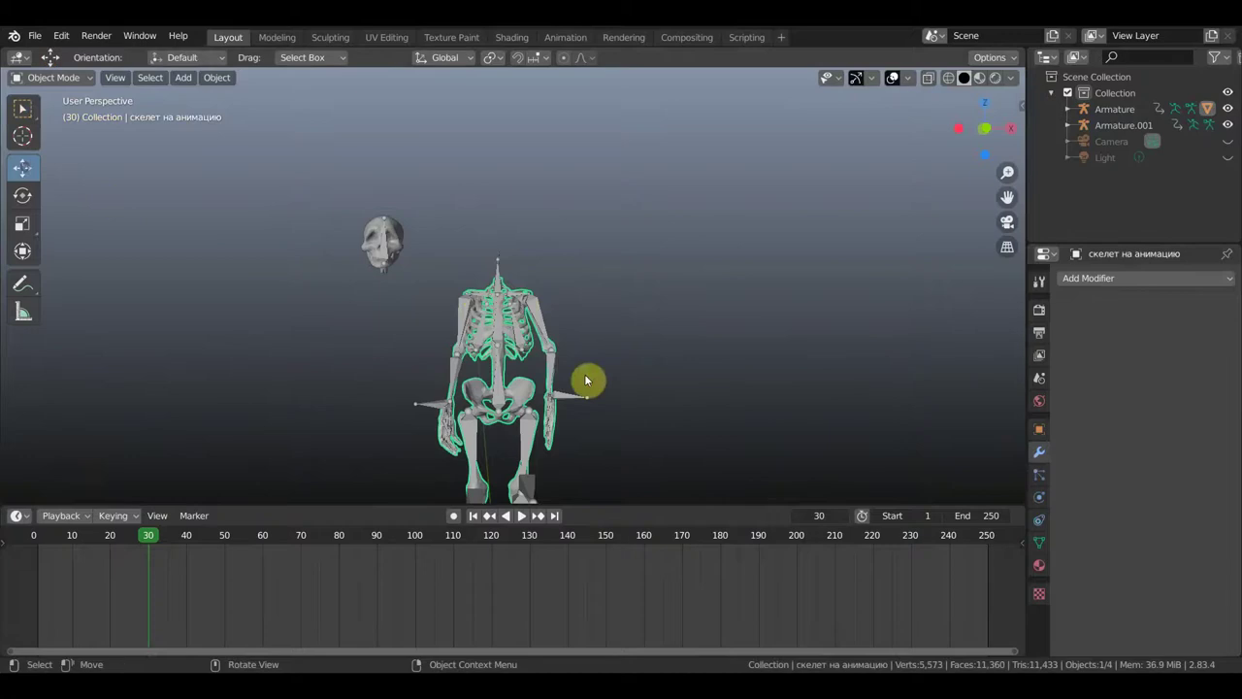
scroll(562, 360, down, 2)
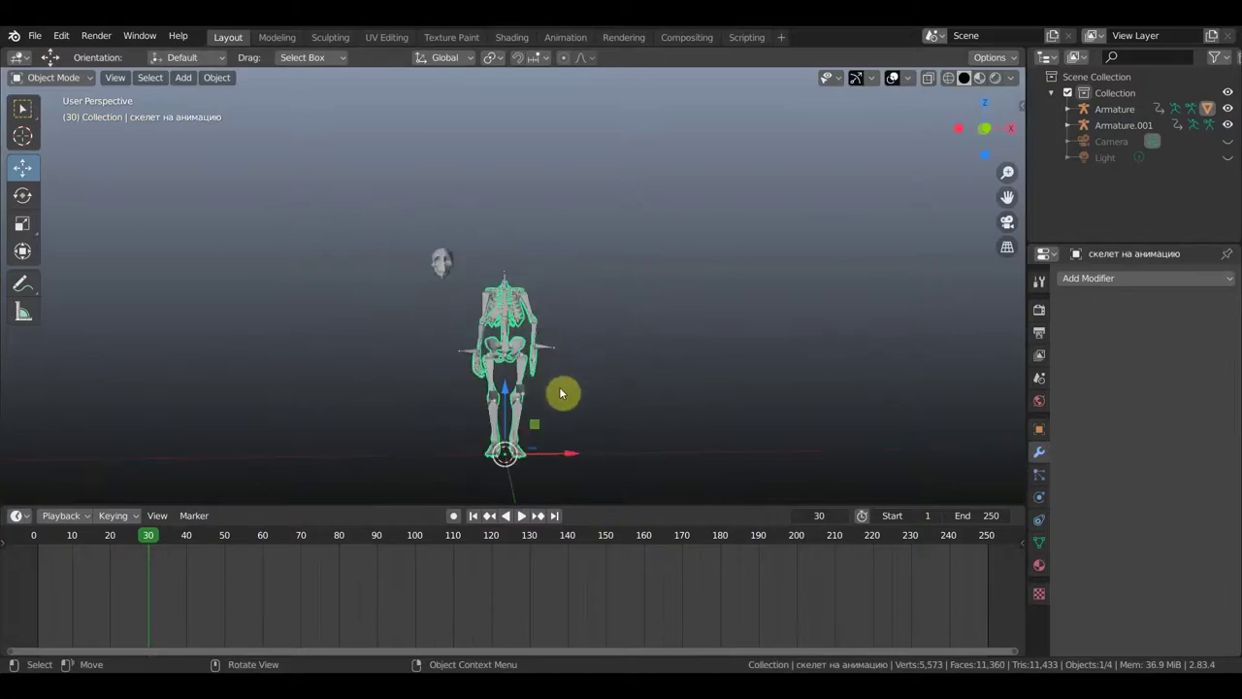
drag(571, 461, 502, 465)
scroll(583, 365, up, 4)
scroll(553, 369, down, 1)
scroll(572, 365, down, 1)
scroll(586, 358, down, 1)
key(KP_1)
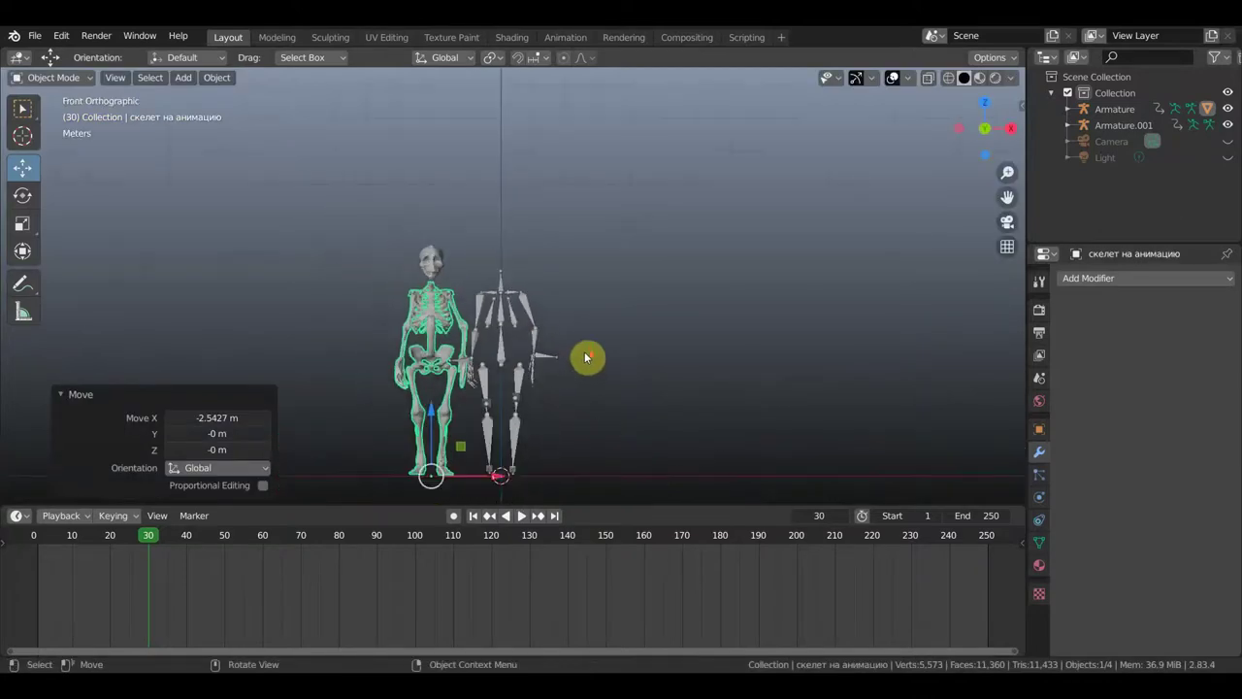
scroll(575, 373, down, 1)
scroll(551, 348, up, 2)
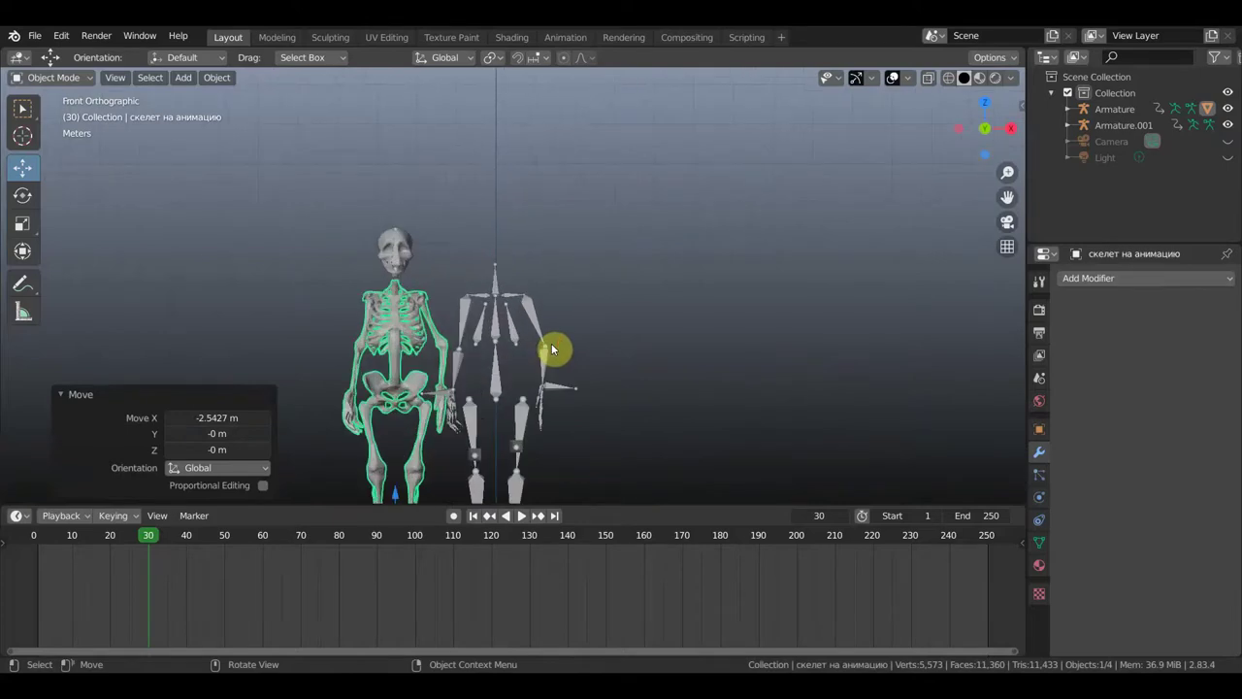
mouse_move(566, 347)
middle_down()
mouse_move(524, 344)
mouse_move(548, 351)
middle_up()
Undo the move and modifier application, then duplicate the skeleton mesh again.
key(ctrl+z)
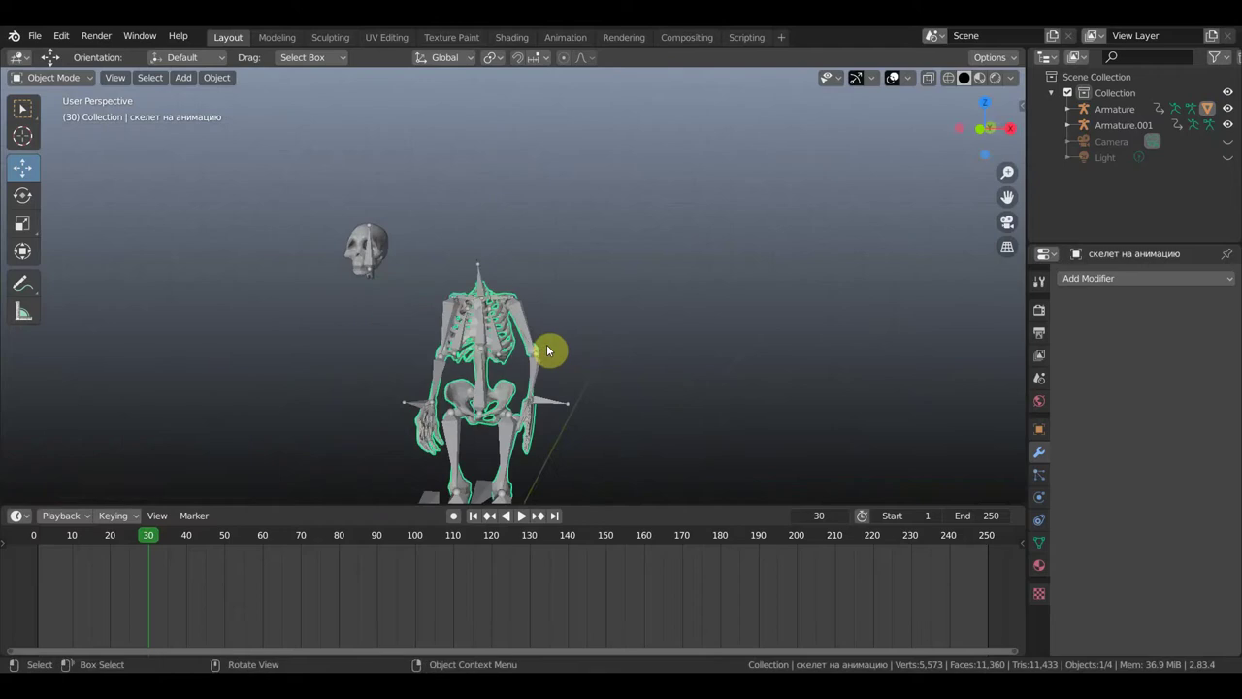
key(ctrl+z)
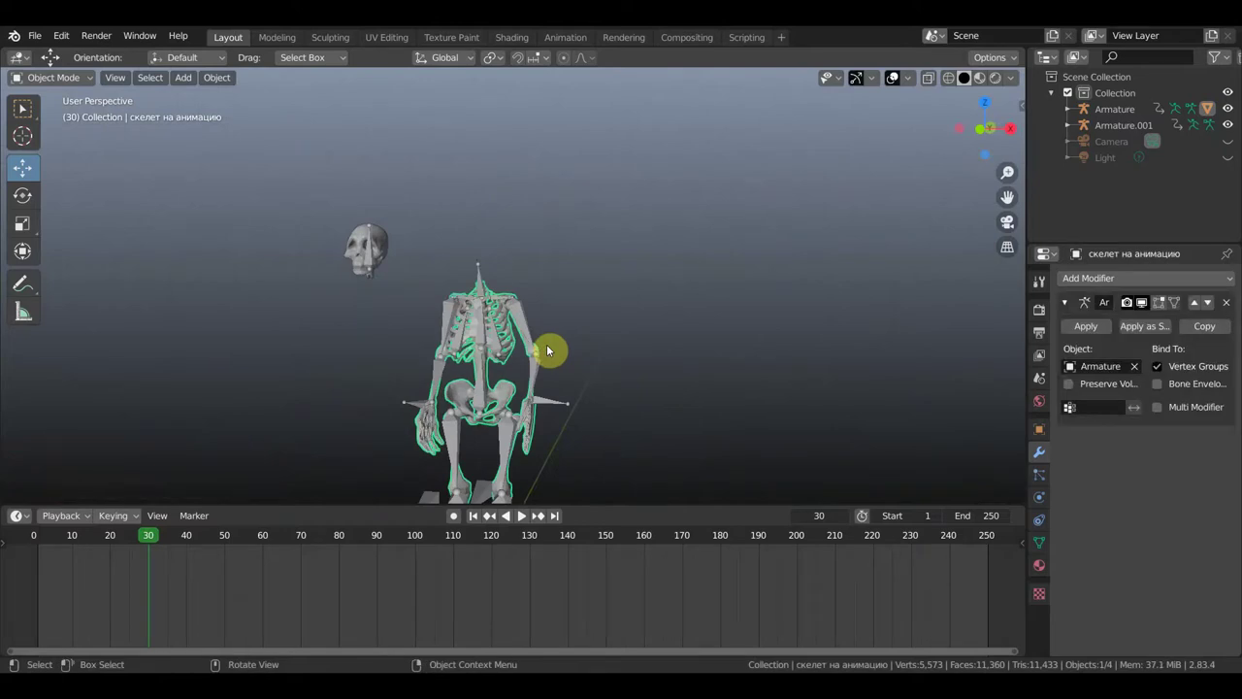
key(shift+d)
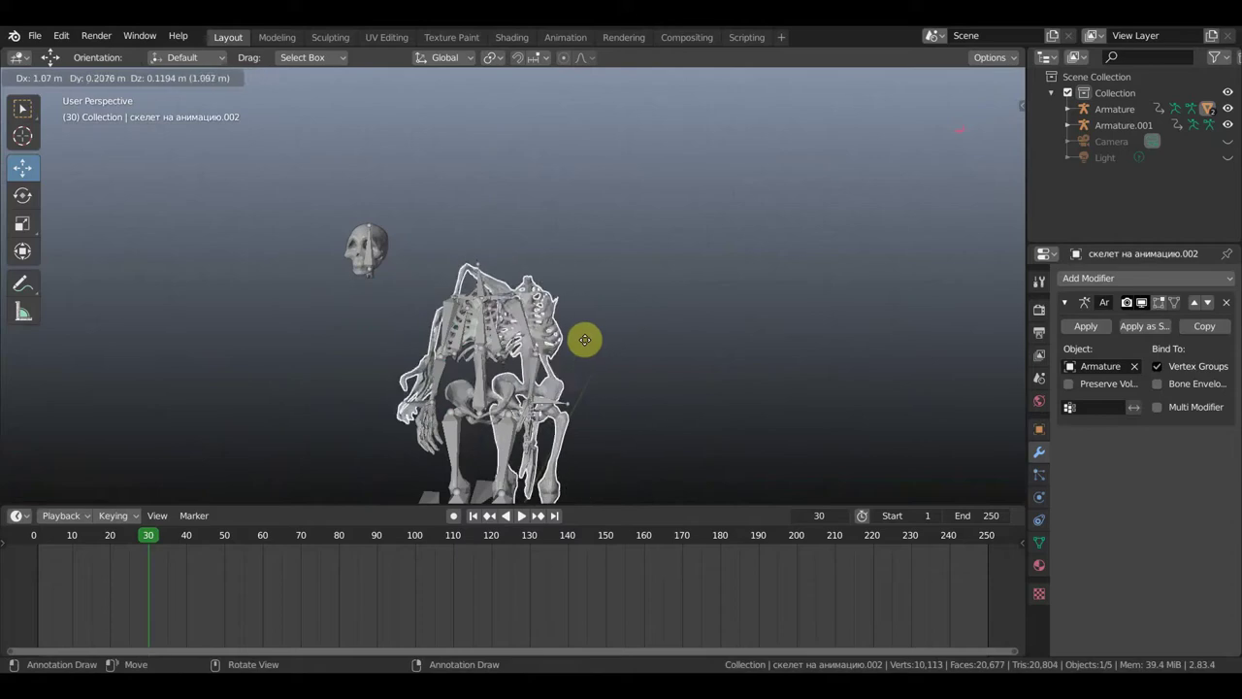
Apply the duplicate's Armature modifier and move it about 2.5 m left along X.
click(546, 341)
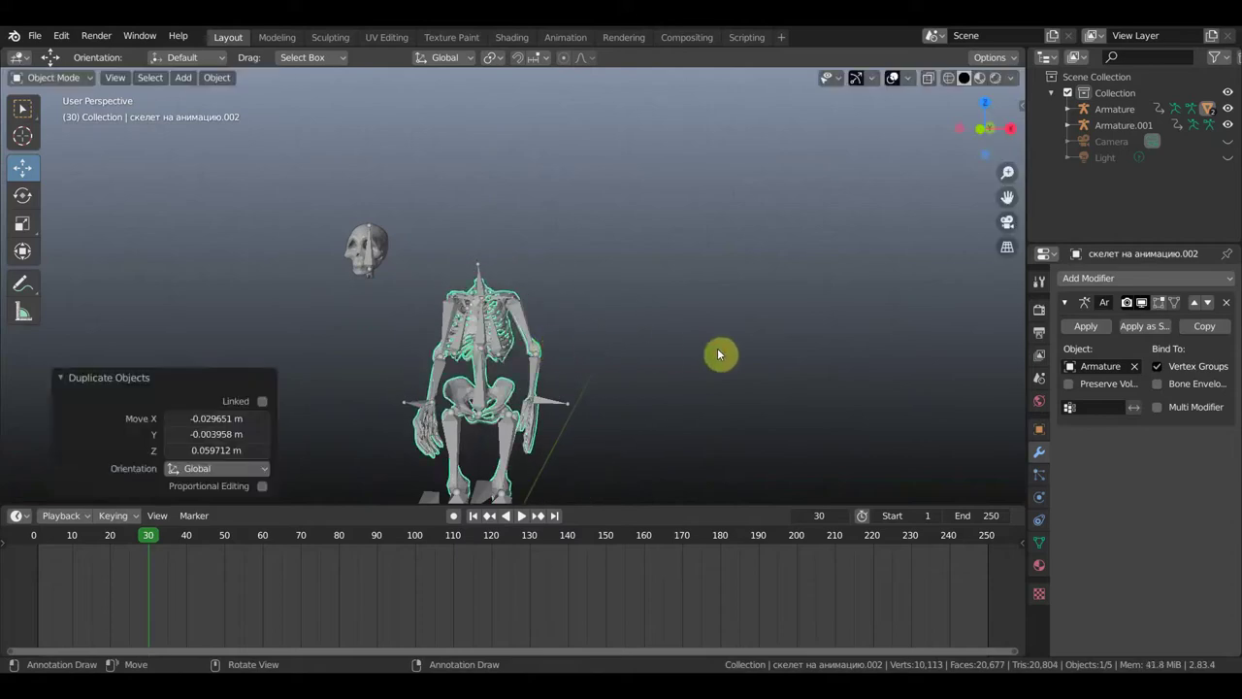
click(1084, 329)
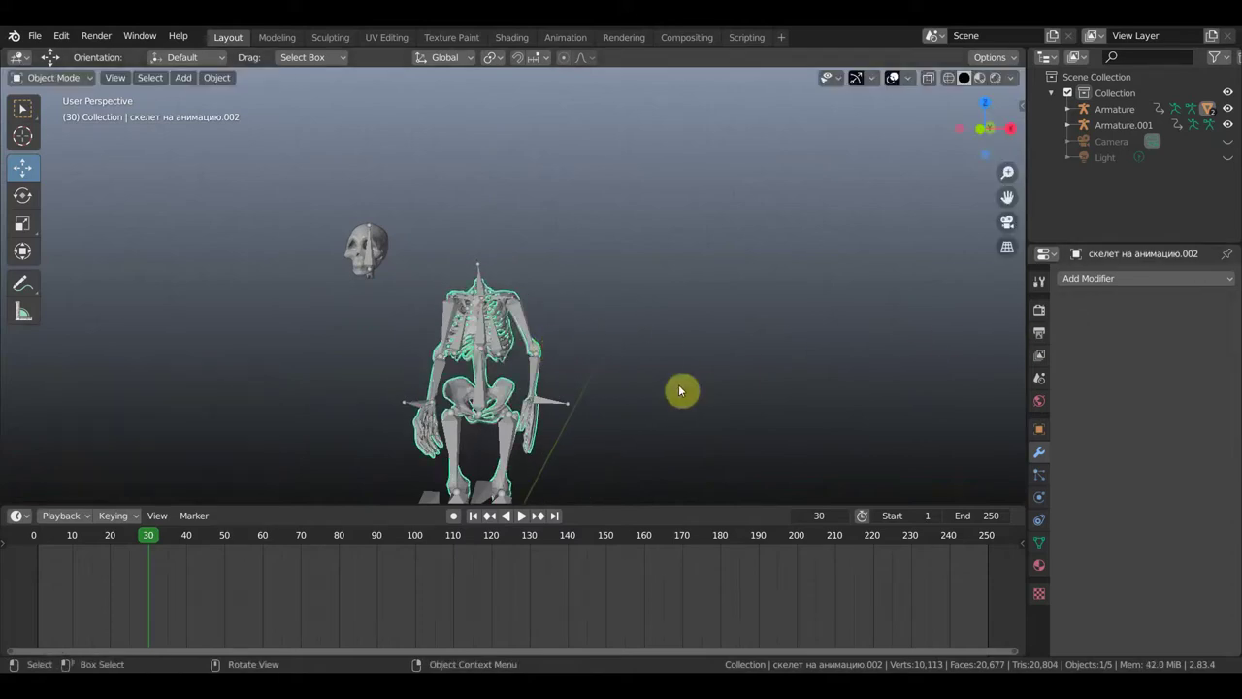
scroll(490, 344, down, 3)
drag(555, 460, 498, 460)
key(KP_1)
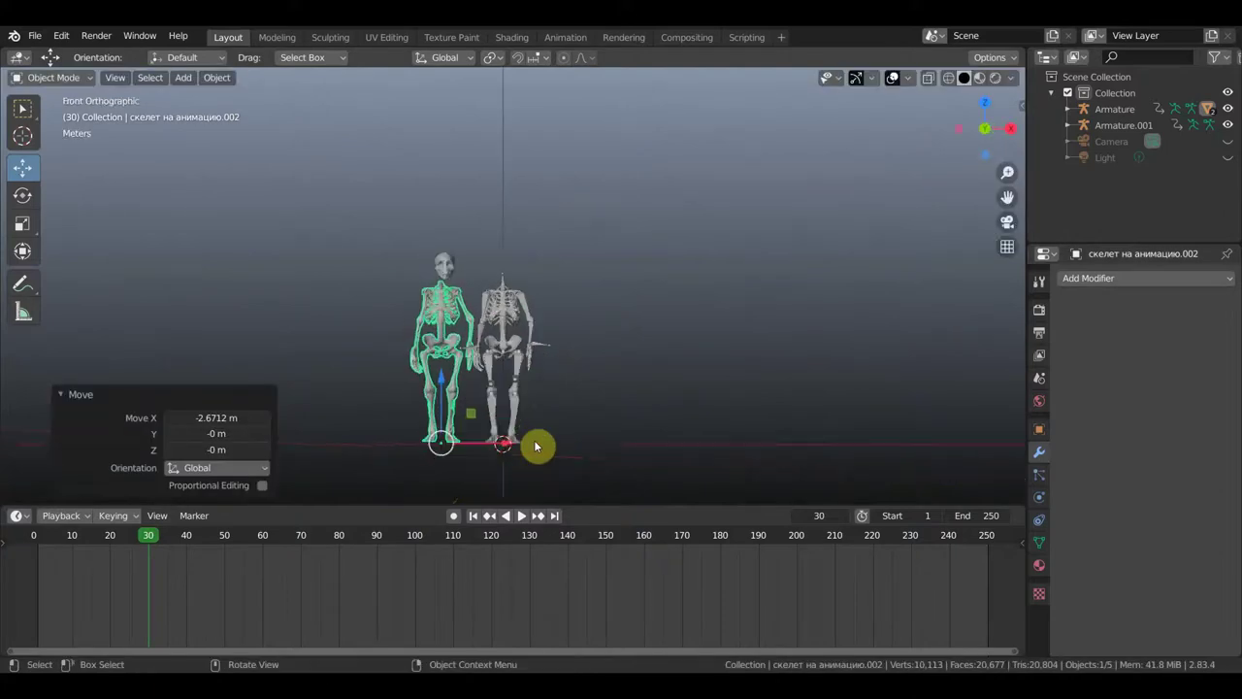
scroll(544, 436, up, 2)
scroll(491, 471, down, 1)
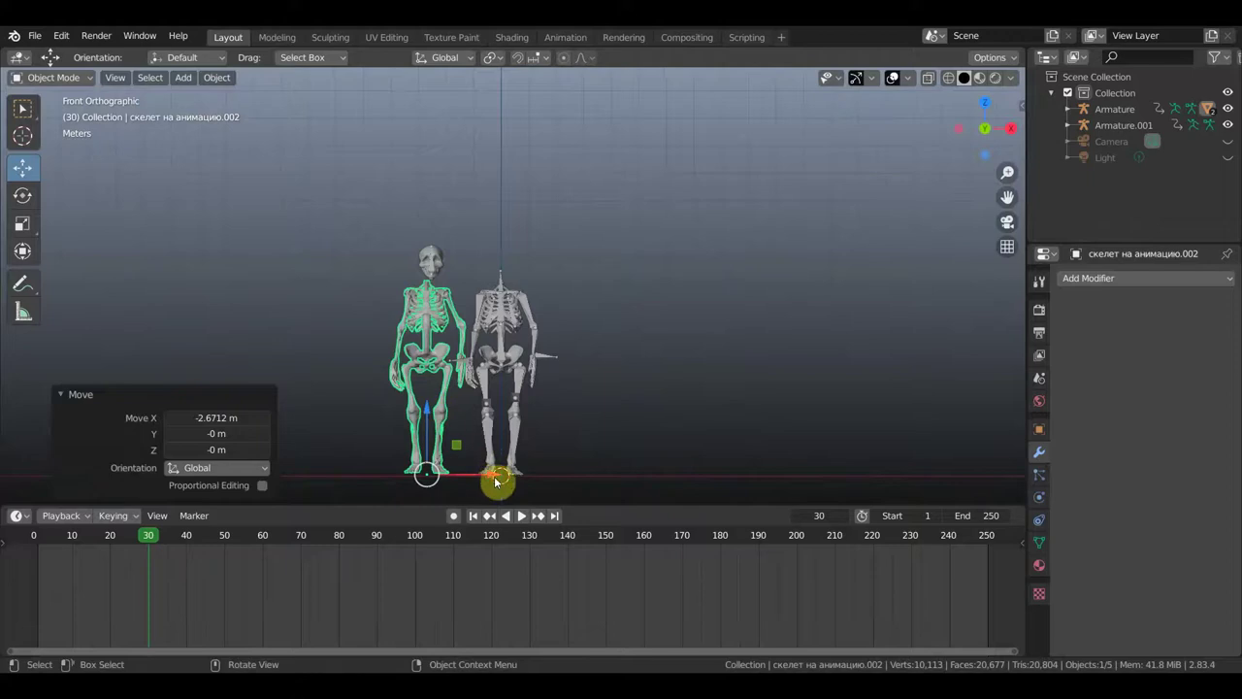
drag(493, 476, 498, 478)
Check both skeletons from side, top and front views, then select the right skeleton mesh.
scroll(498, 367, up, 1)
scroll(492, 370, up, 1)
middle_drag(492, 369, 346, 370)
key(KP_7)
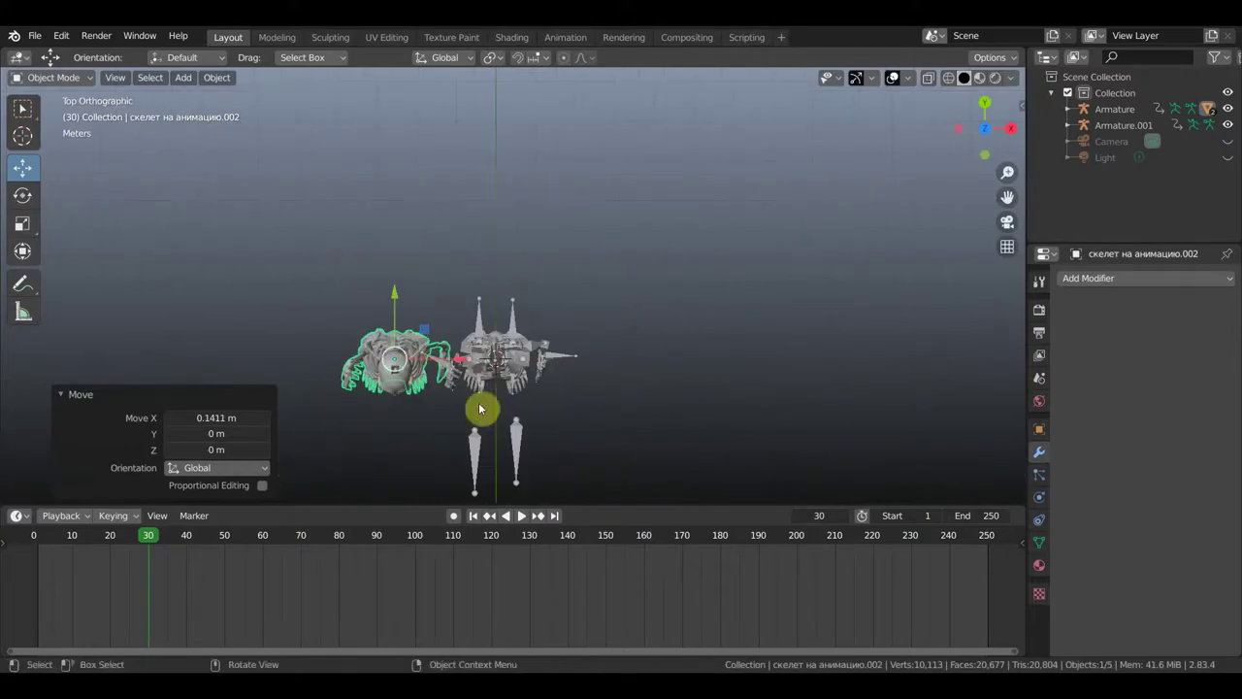
middle_drag(475, 388, 484, 223)
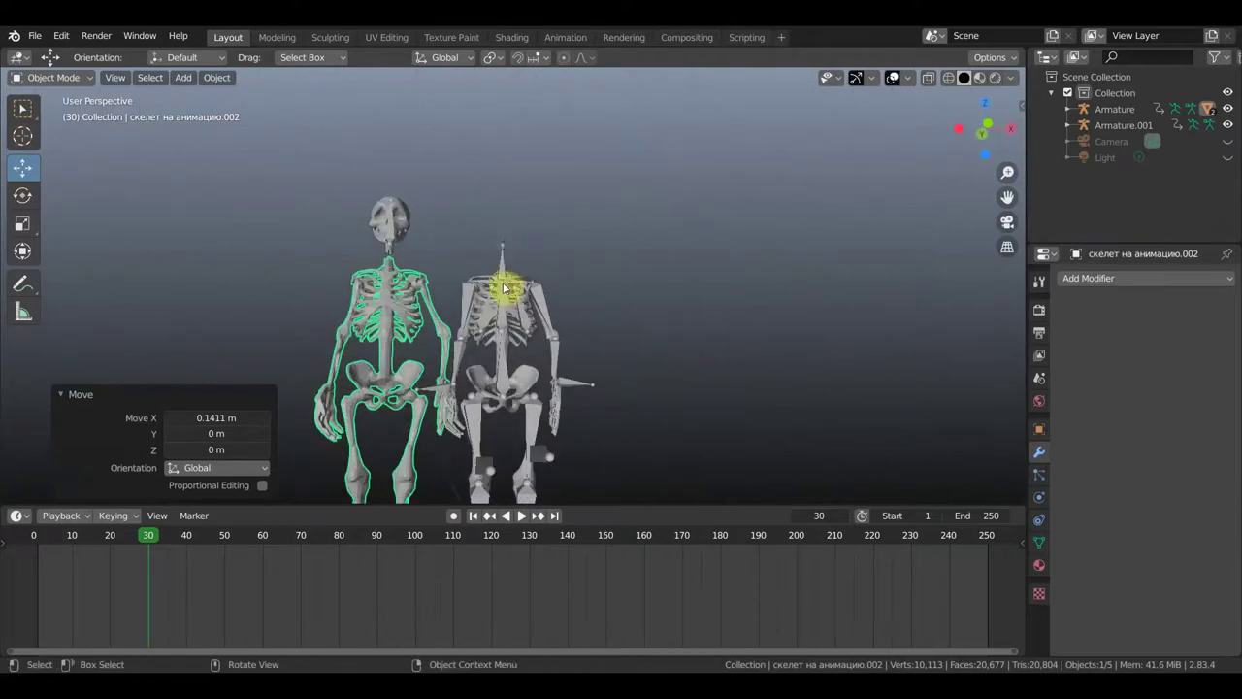
click(522, 313)
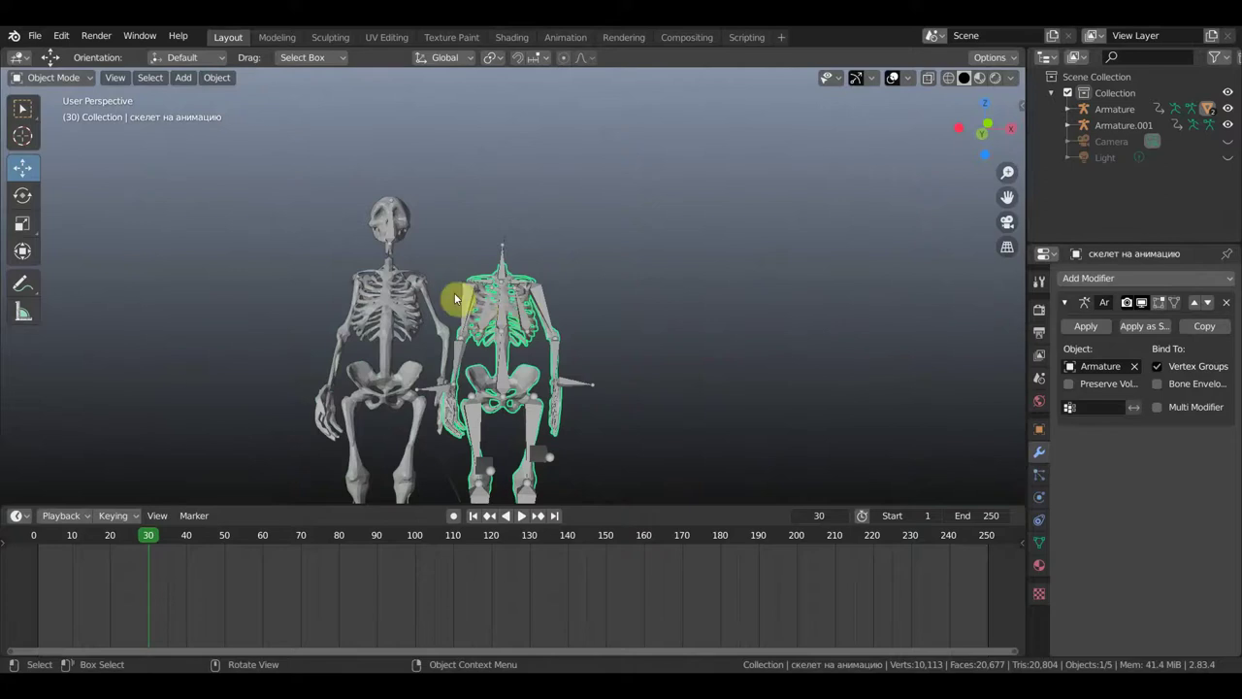
Select Armature and Armature.001 and switch them to Pose Mode.
click(544, 311)
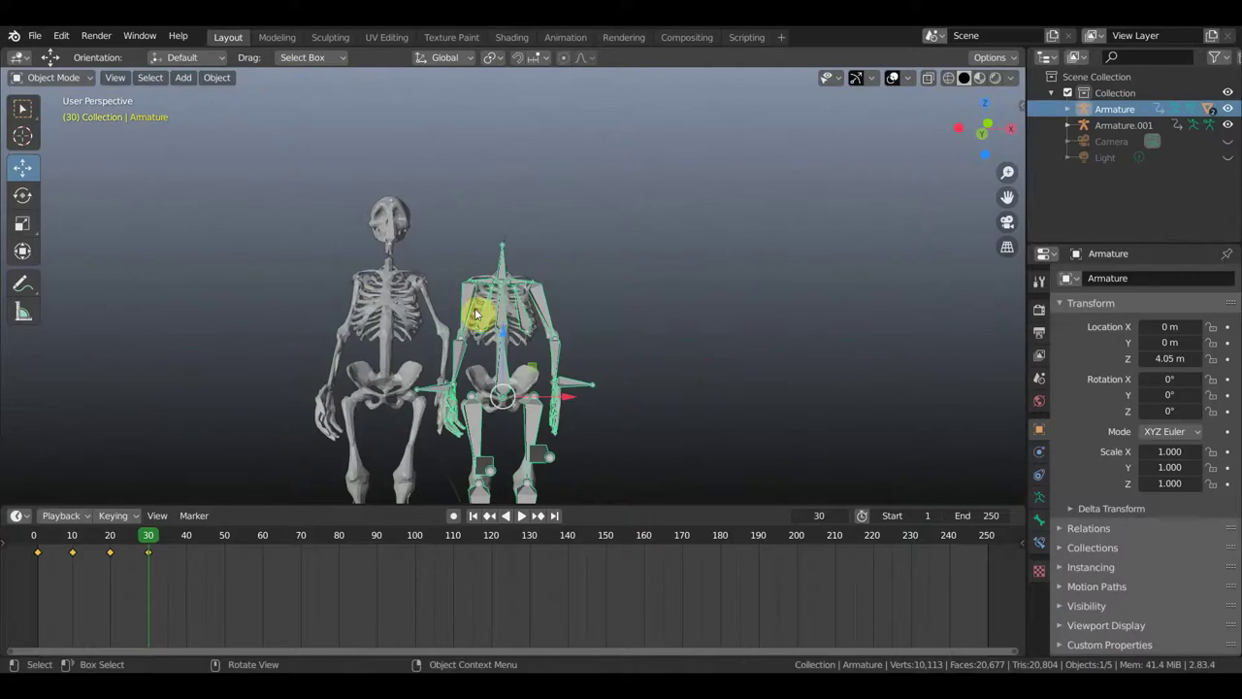
shift+click(390, 226)
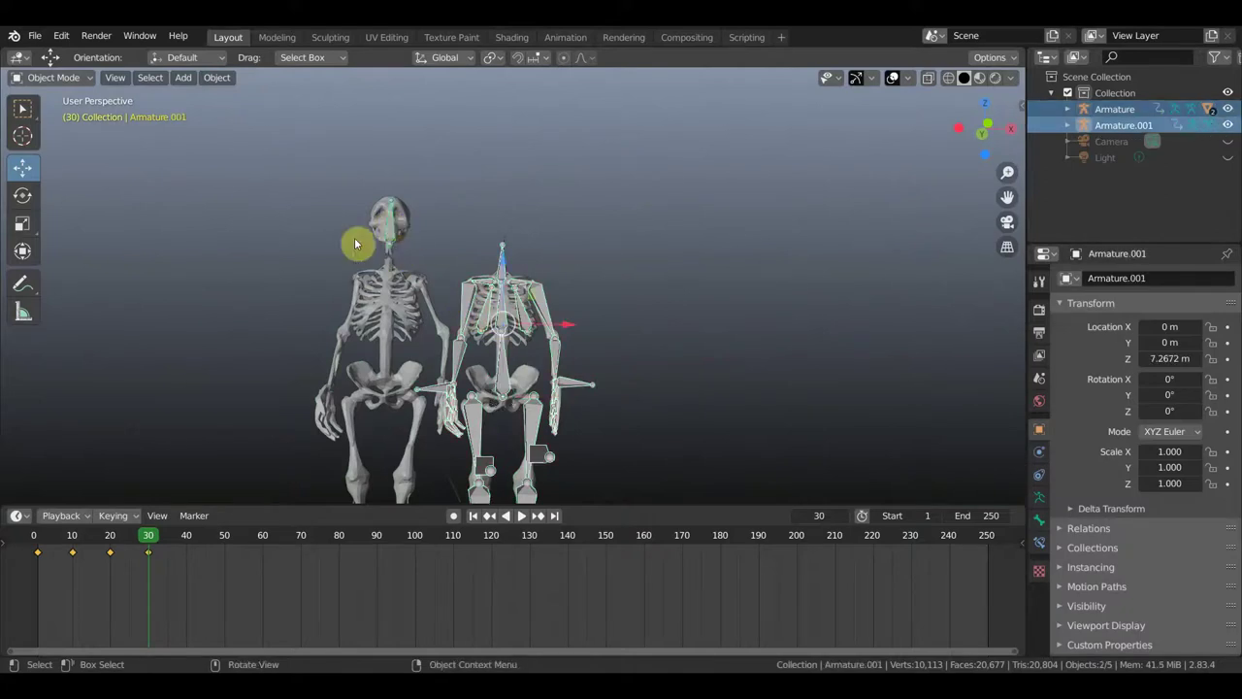
click(81, 85)
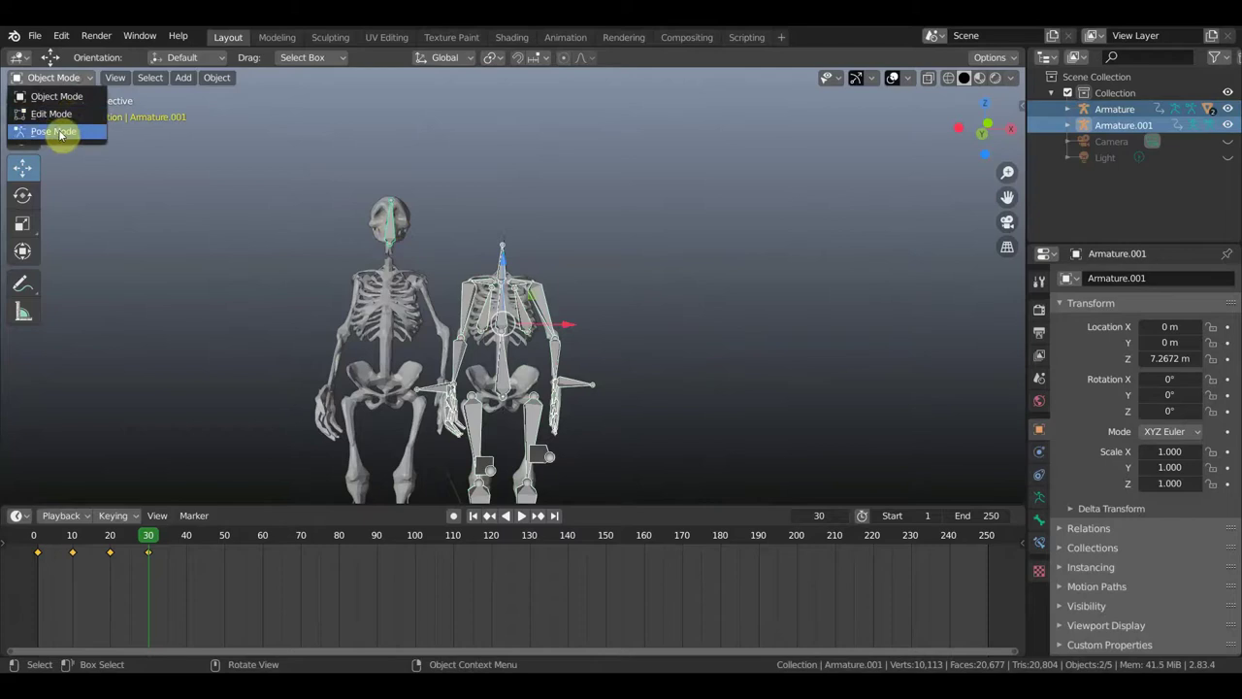
click(56, 128)
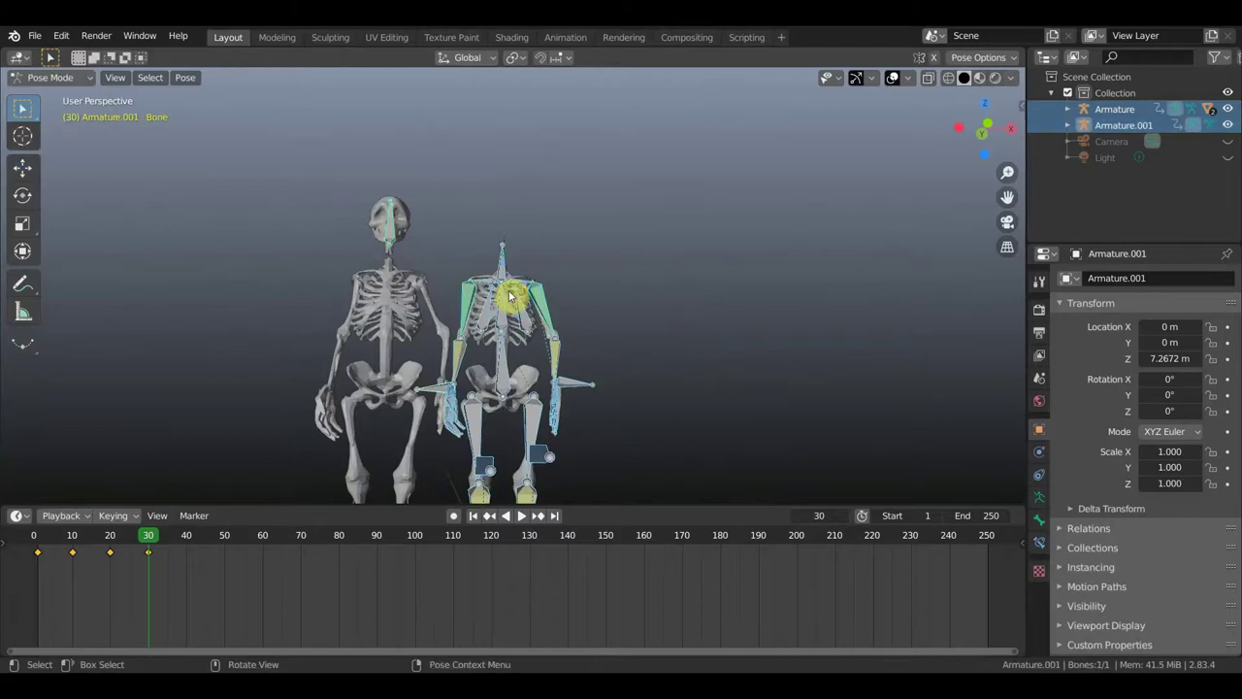
Frame the skeletons from above and step the timeline to frame 20.
key(KP_1)
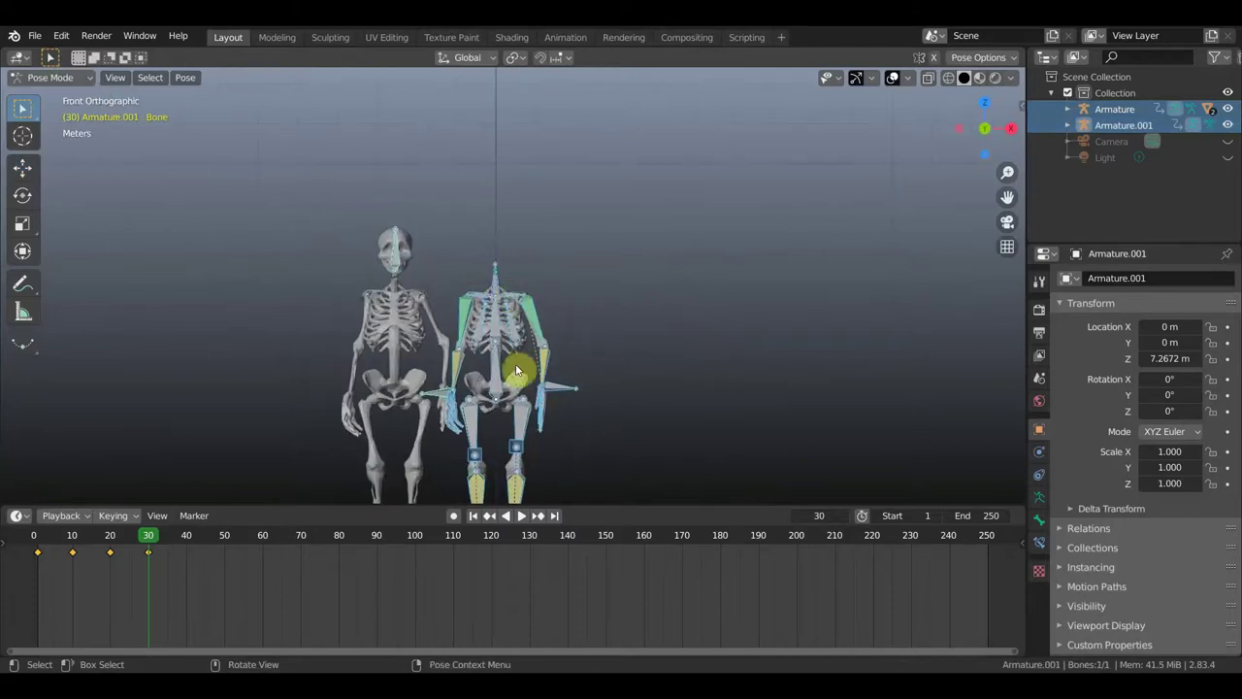
key(KP_7)
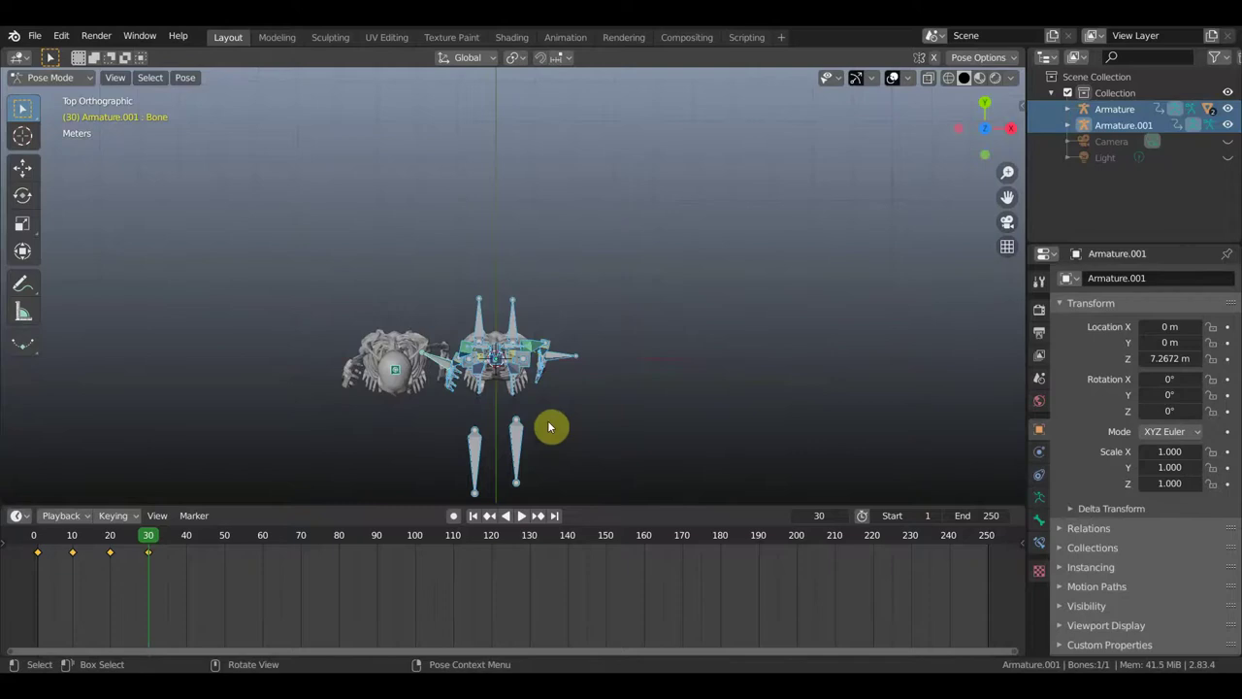
scroll(545, 438, up, 2)
shift+middle_drag(635, 413, 645, 274)
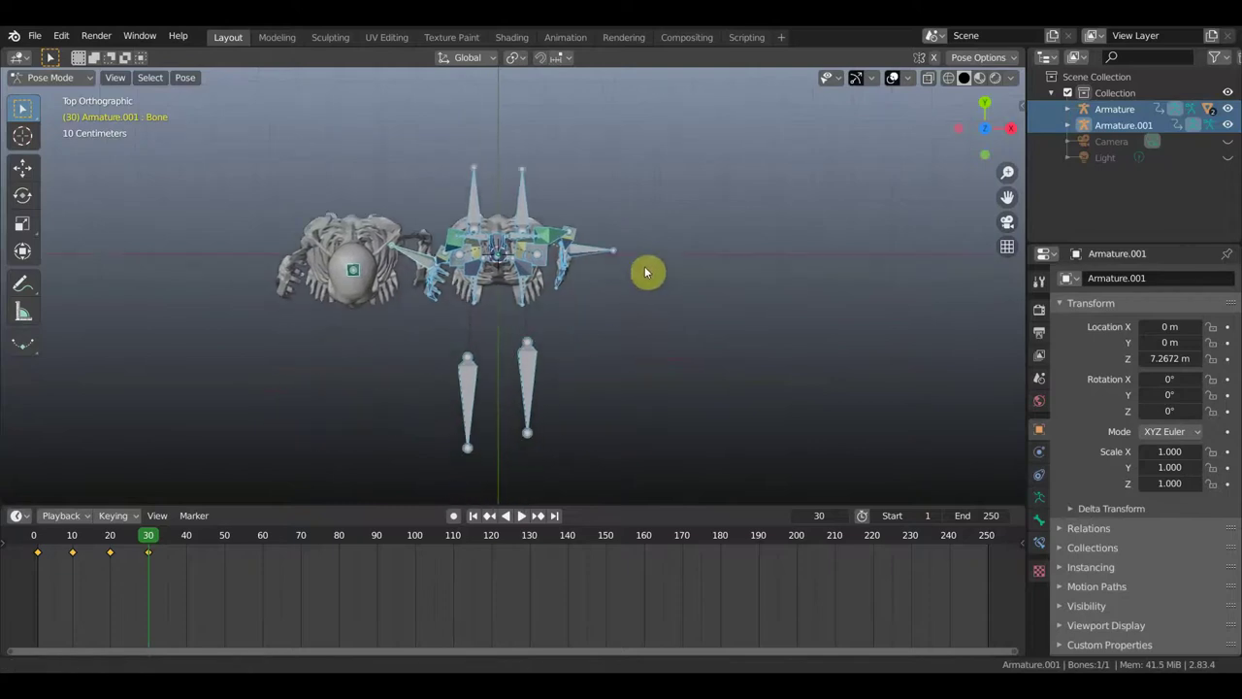
mouse_move(148, 539)
mouse_down()
mouse_move(81, 546)
mouse_move(111, 549)
mouse_up()
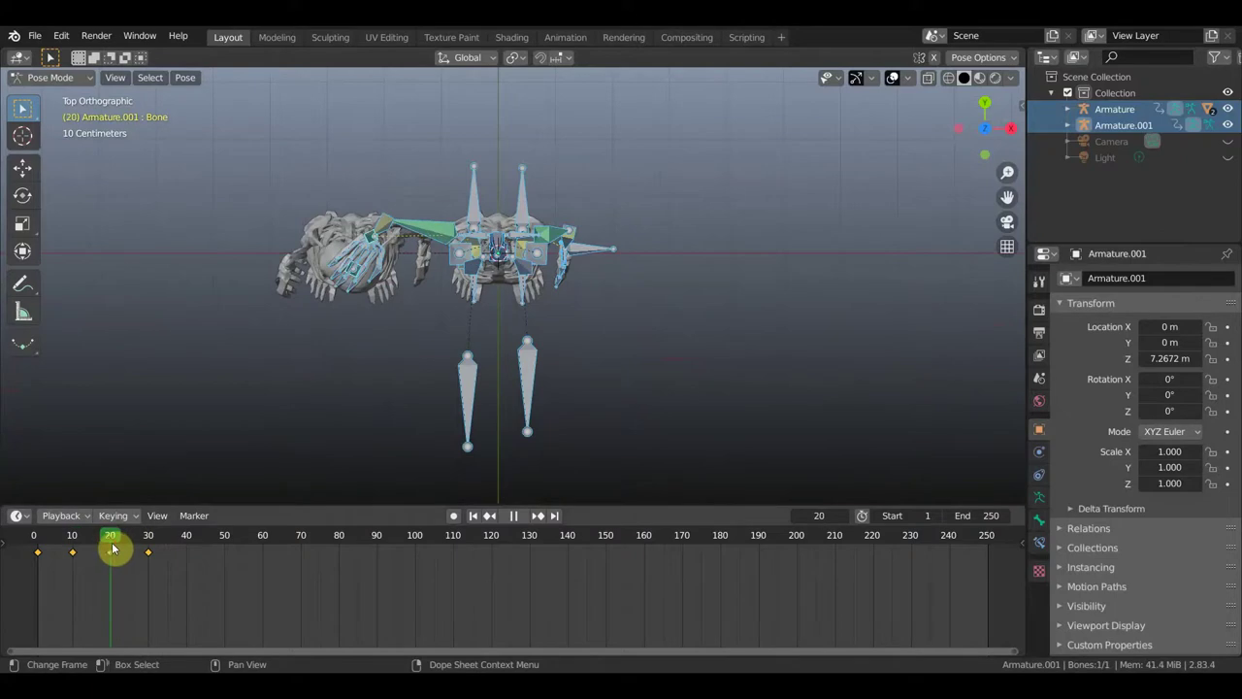
Move Armature.001's arm bone toward the left skeleton's head at frame 20.
mouse_move(330, 337)
middle_down()
mouse_move(366, 180)
mouse_move(346, 199)
mouse_move(379, 195)
middle_up()
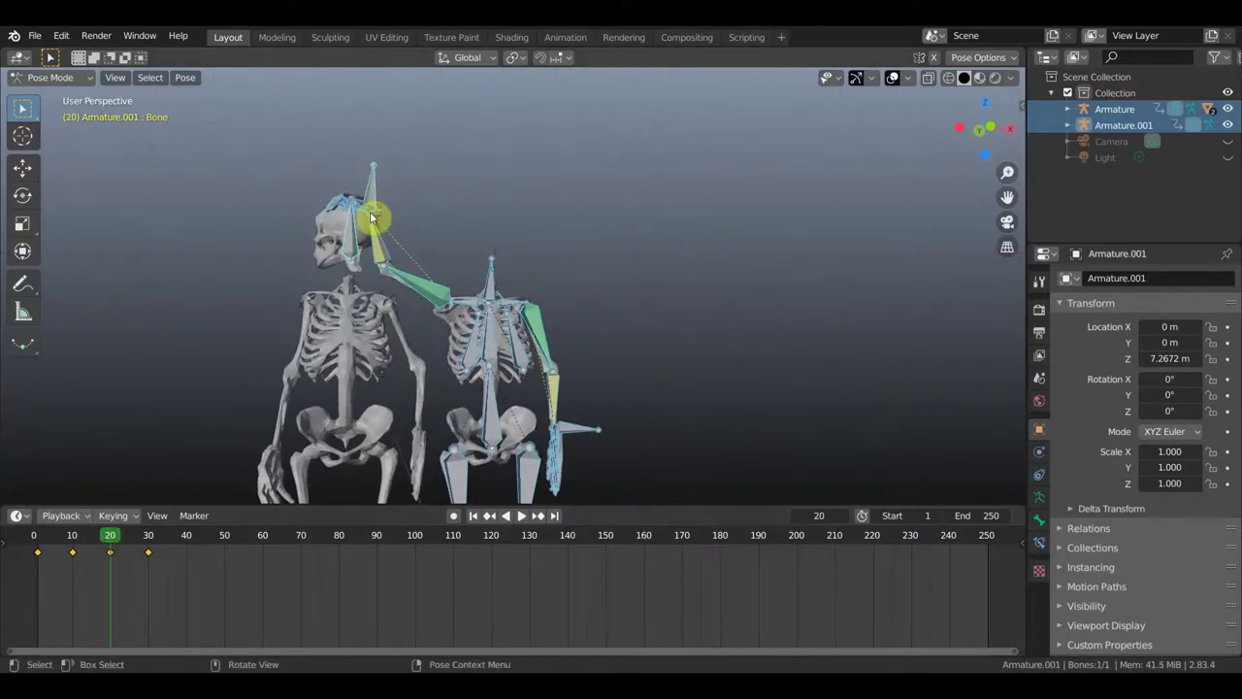
click(372, 218)
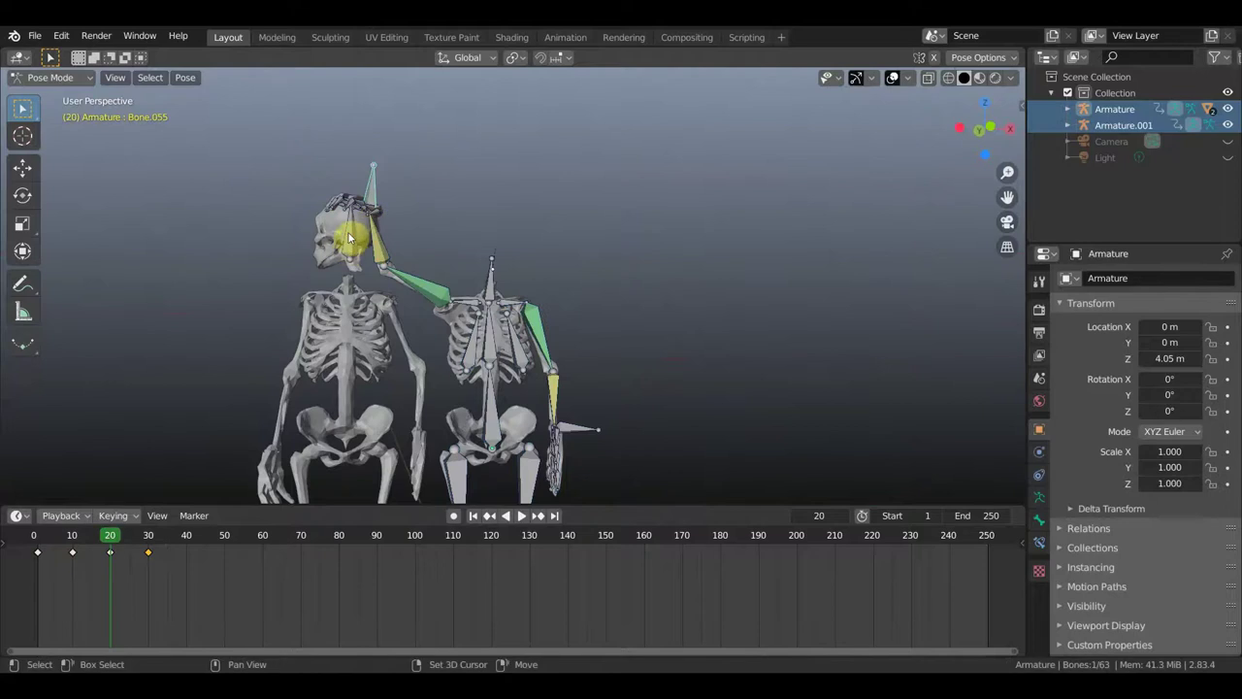
click(388, 250)
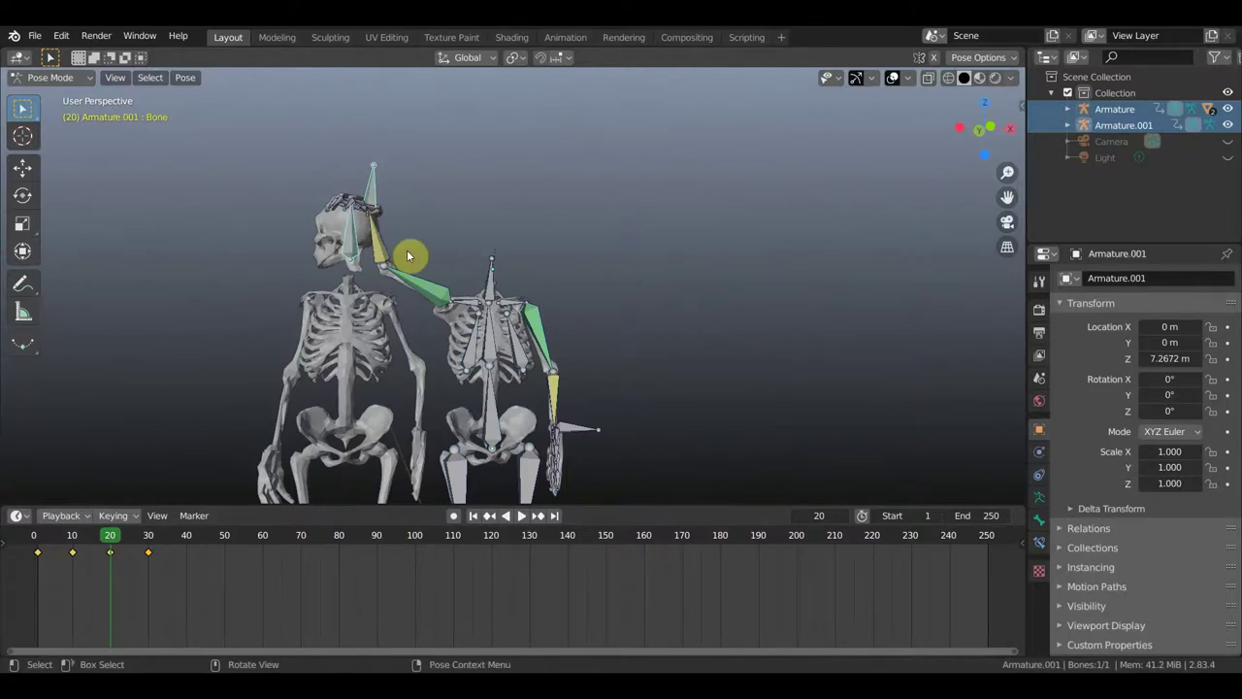
key(g)
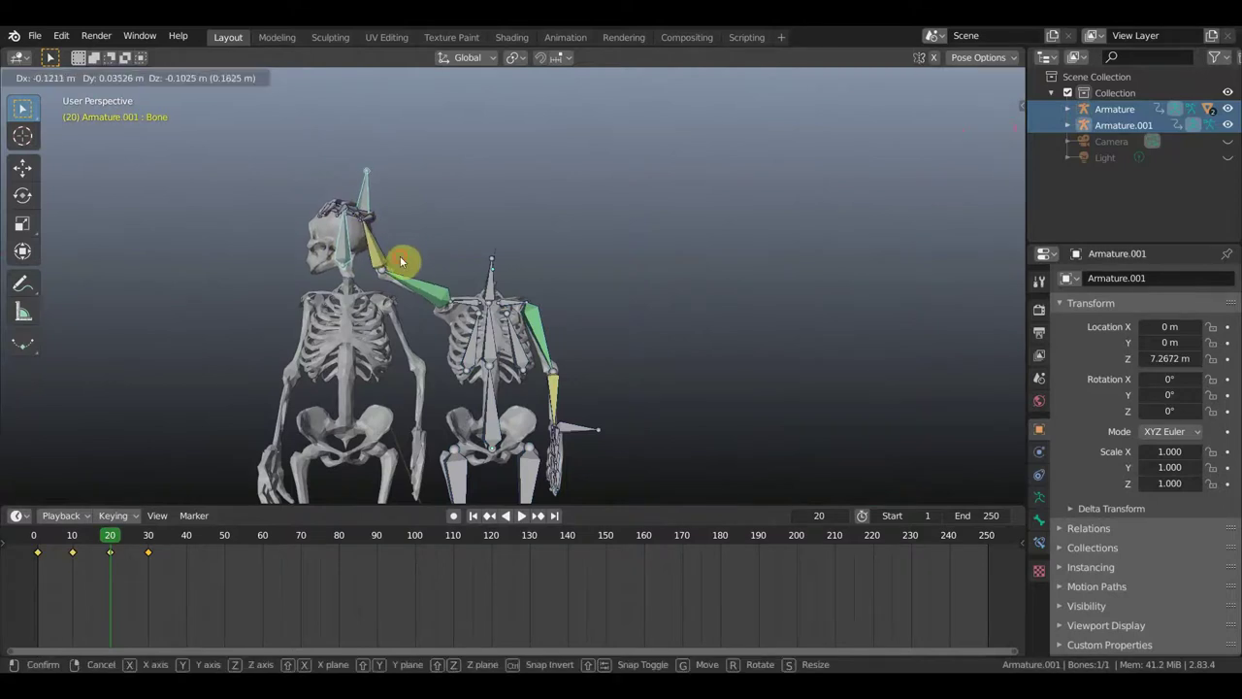
click(401, 262)
middle_drag(505, 278, 649, 281)
key(g)
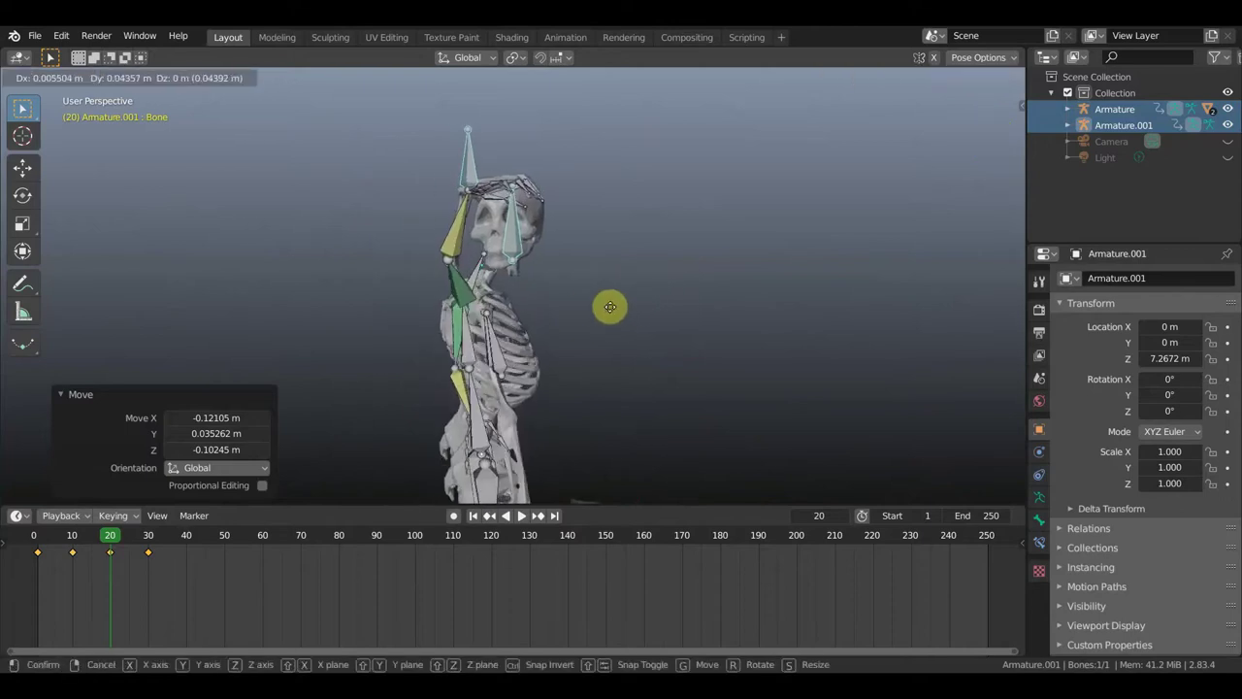
click(593, 306)
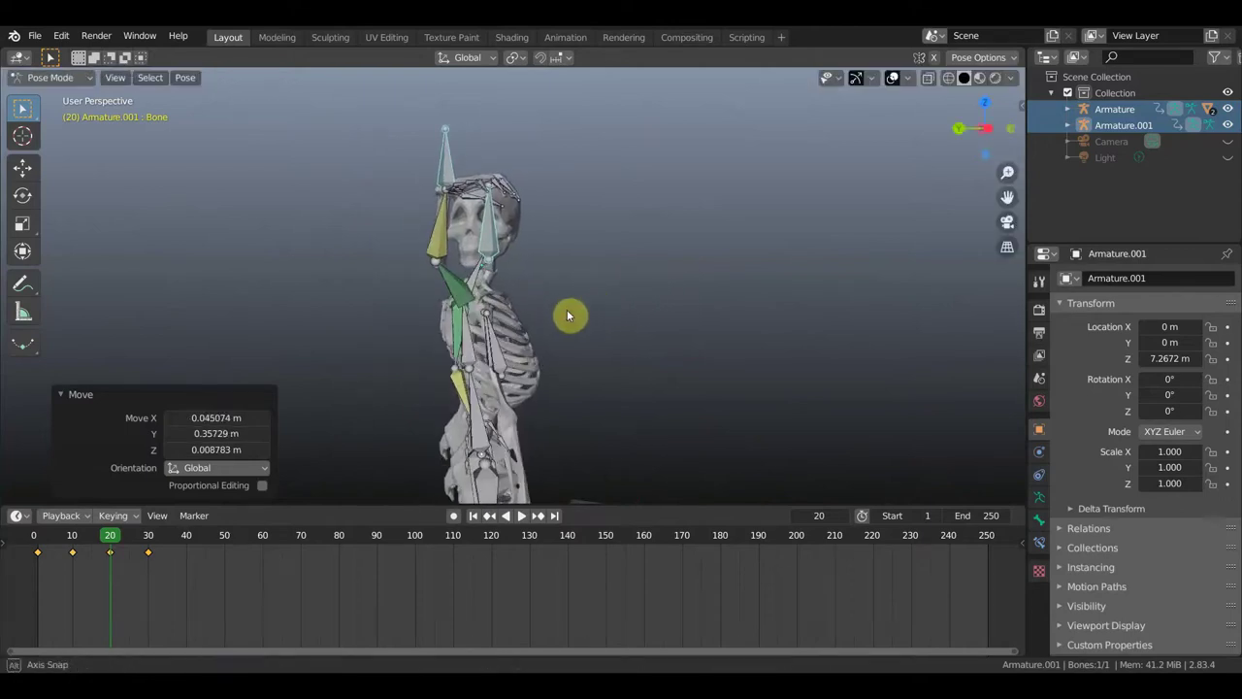
middle_drag(569, 313, 449, 310)
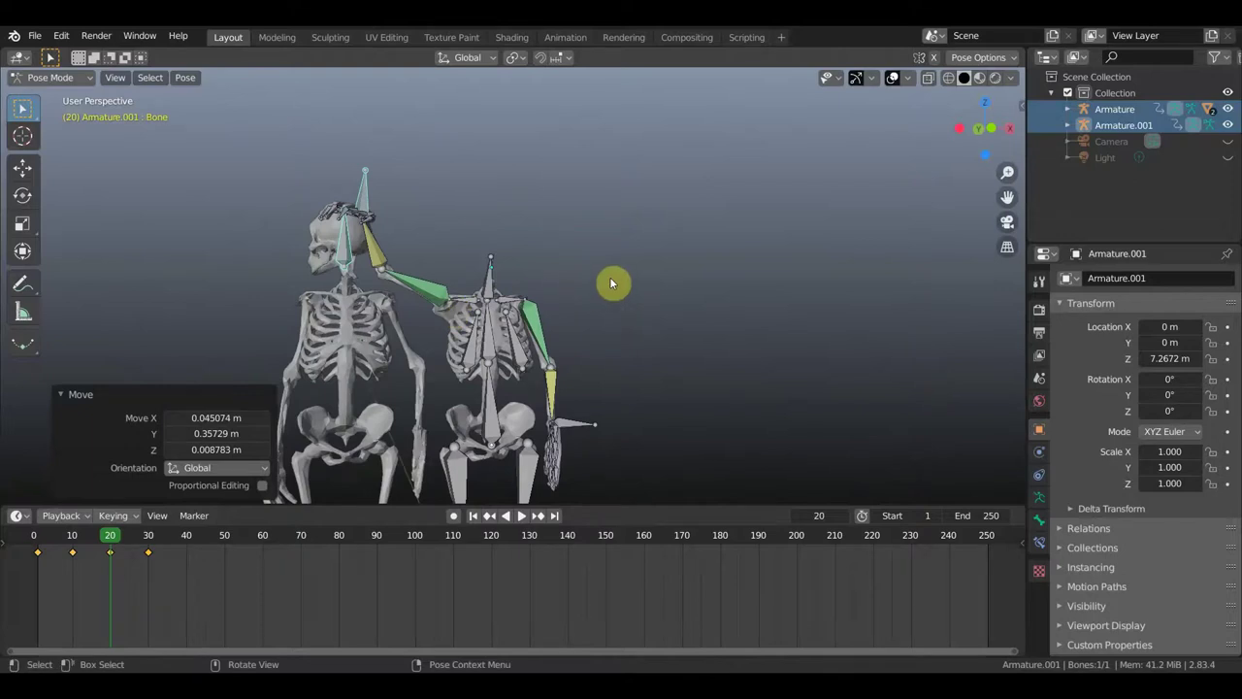
Select all bones, insert a LocRot keyframe, and scrub to preview the pose.
key(a)
key(i)
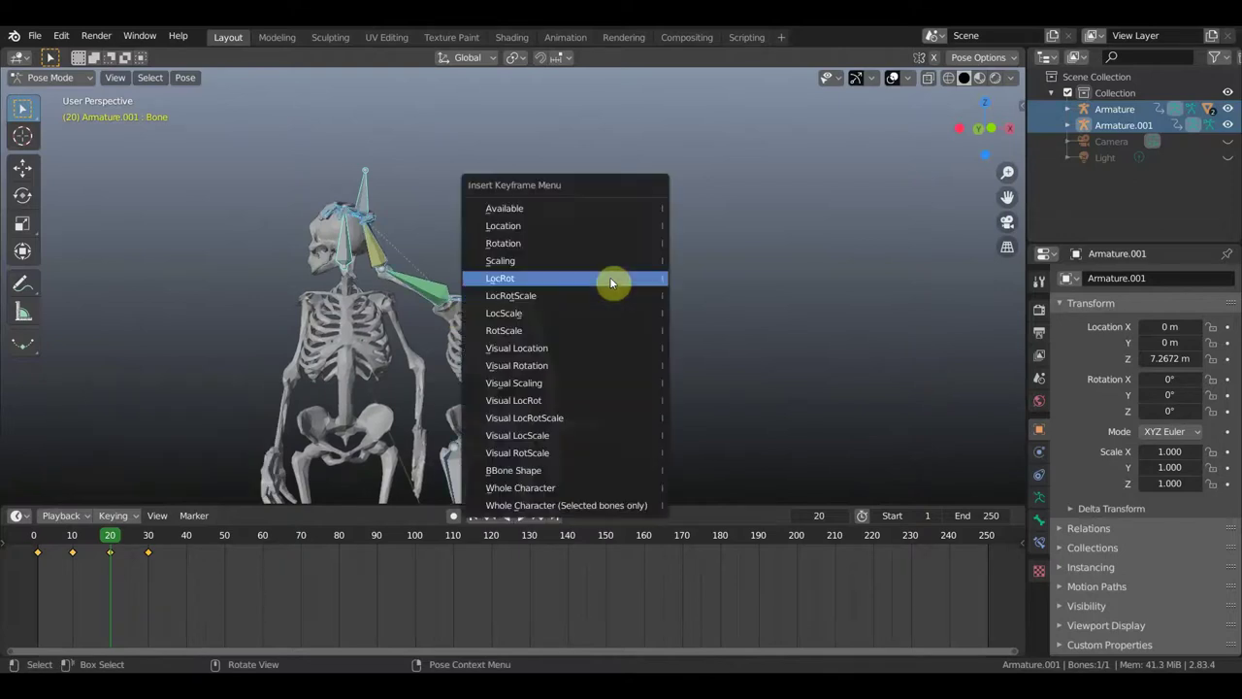
click(611, 280)
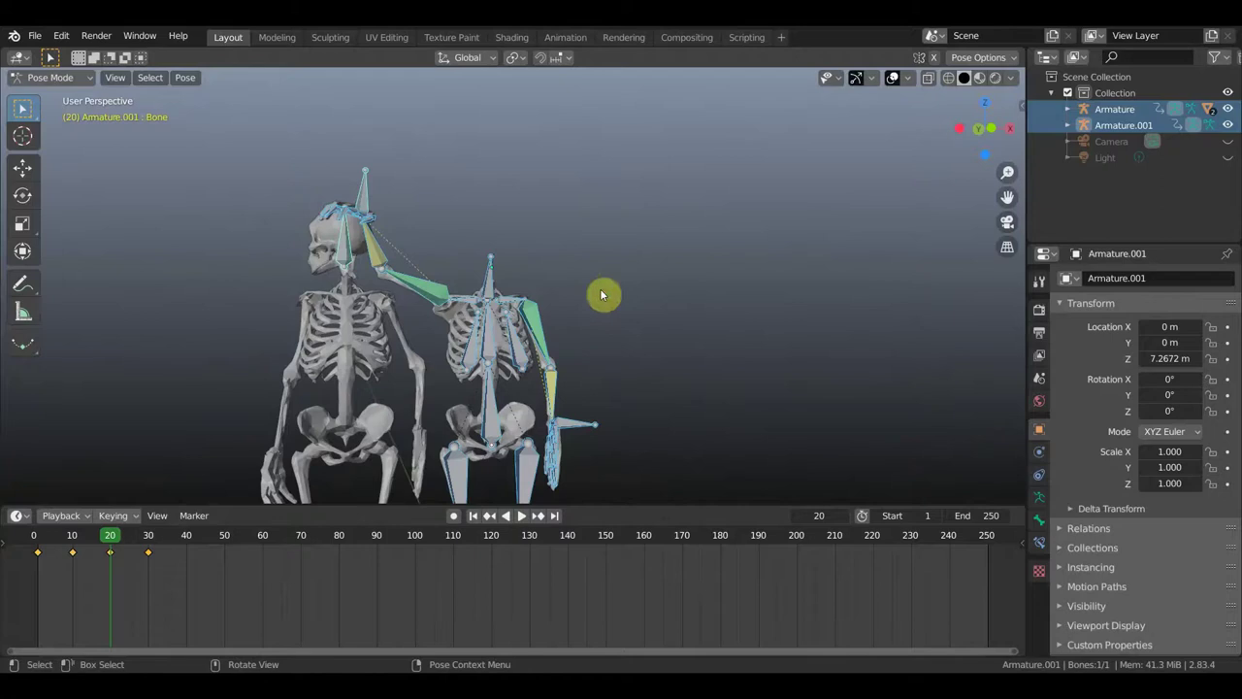
drag(101, 540, 149, 549)
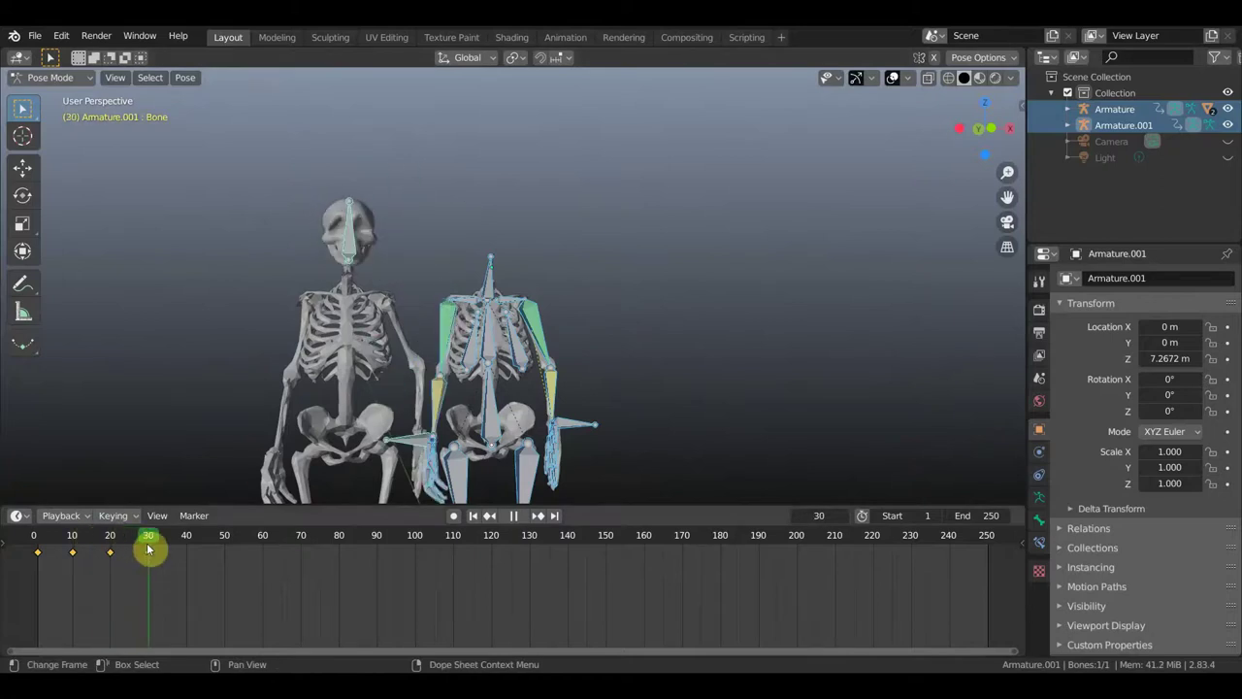
Move the second skeleton's head bone onto the left duplicate's head over three adjustments.
middle_drag(166, 436, 284, 445)
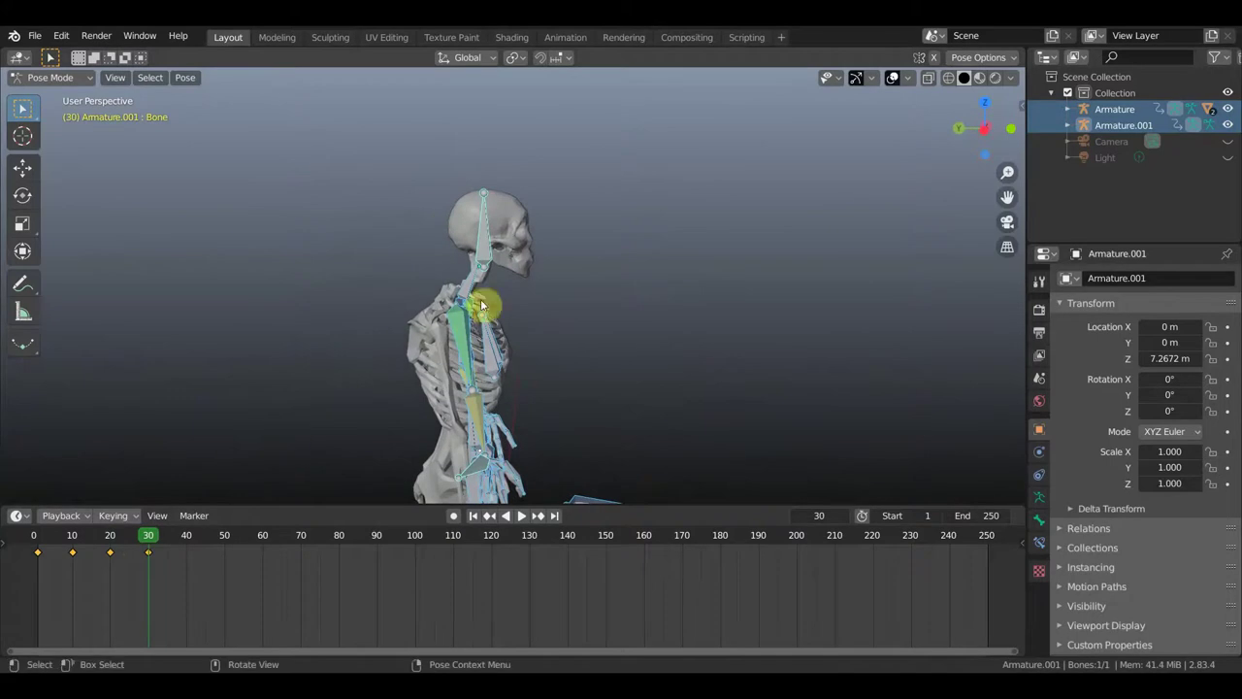
click(482, 251)
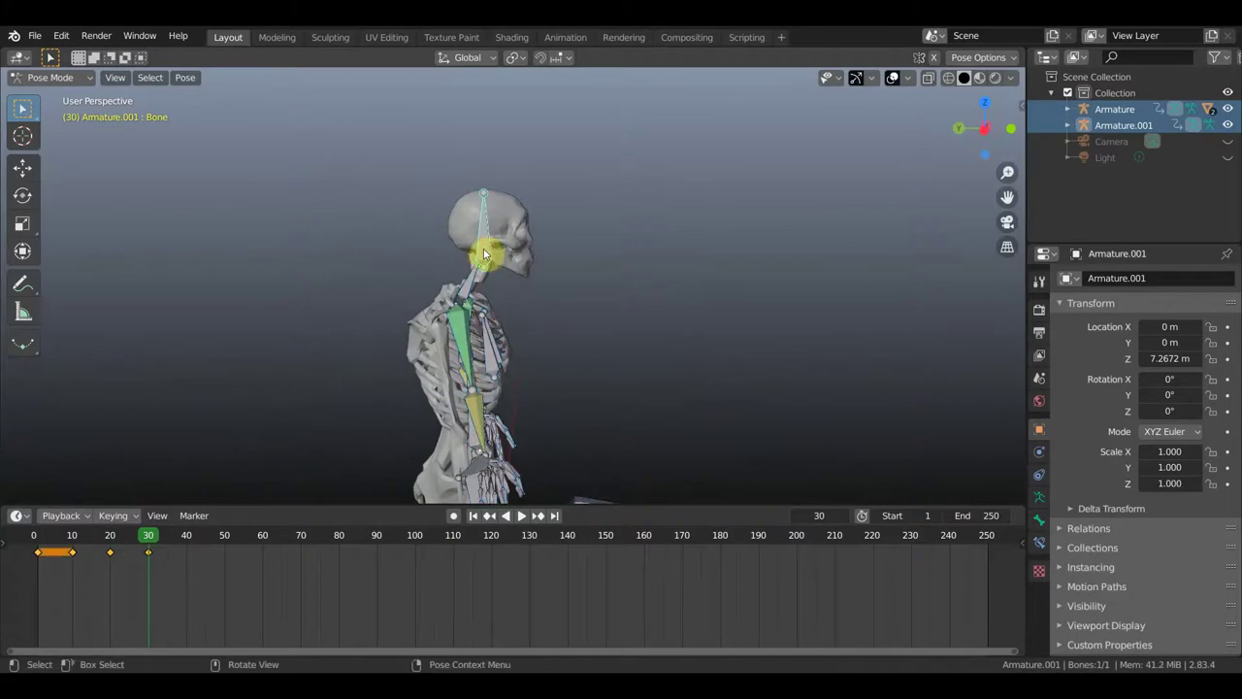
key(g)
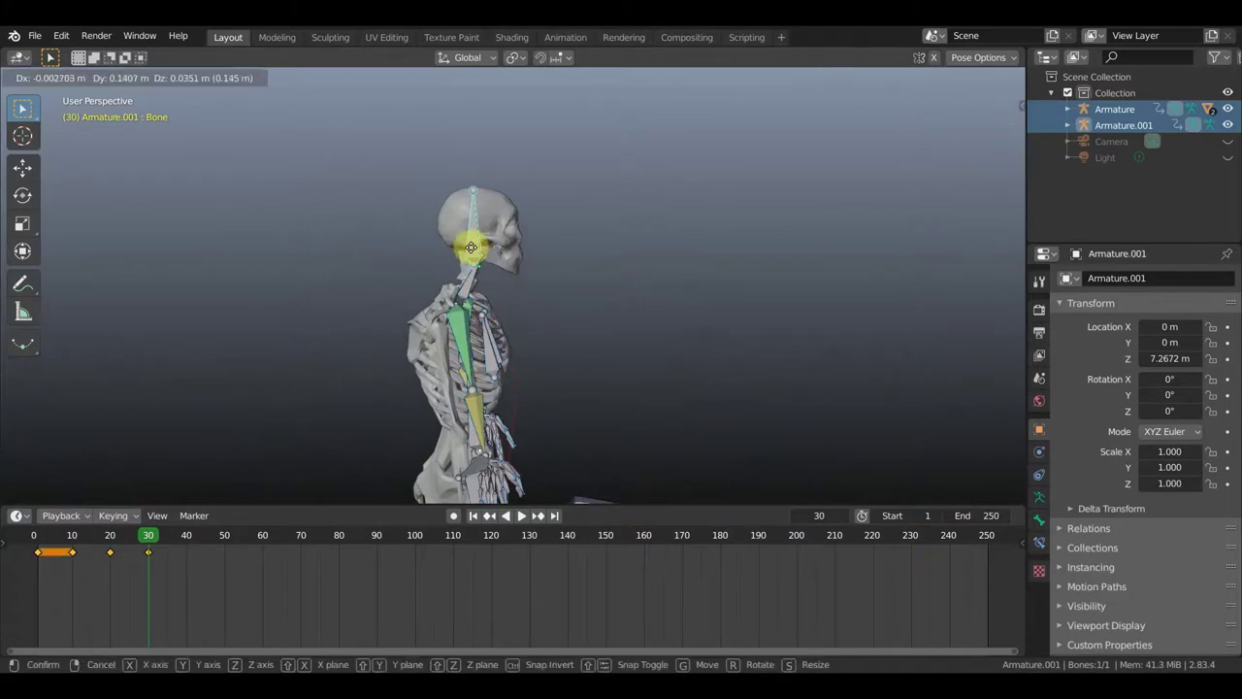
click(550, 259)
middle_drag(550, 258, 291, 268)
scroll(360, 253, up, 2)
scroll(416, 252, up, 2)
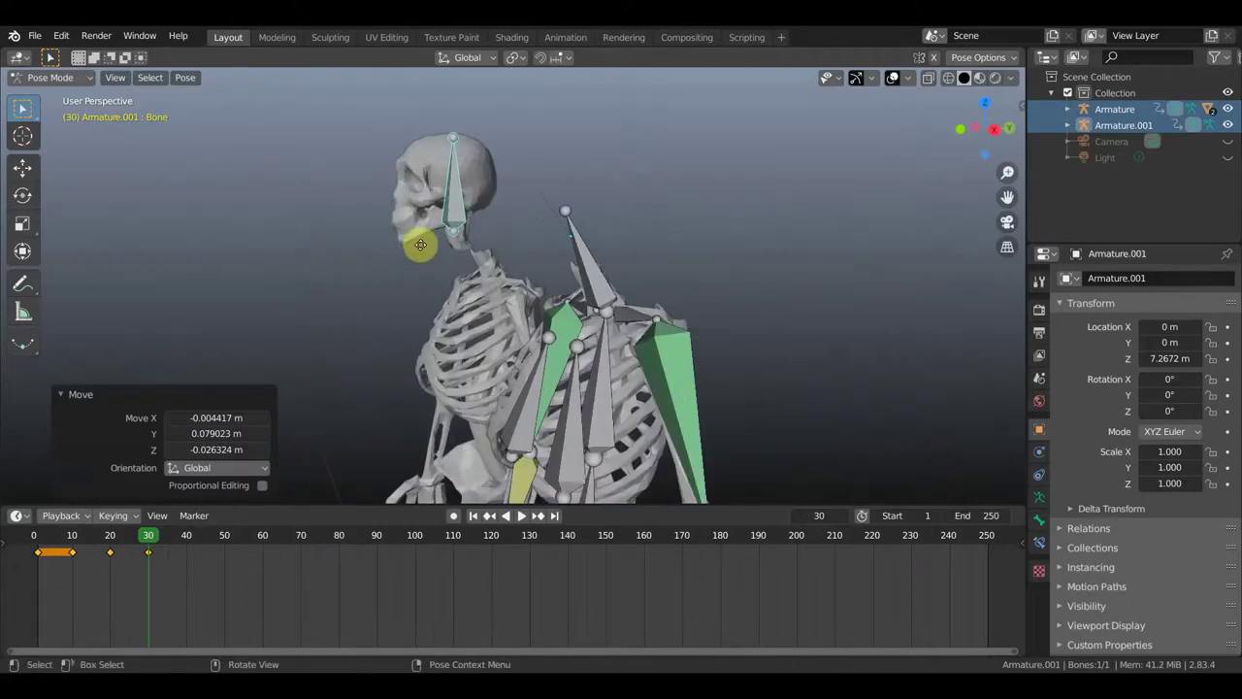
key(g)
click(434, 248)
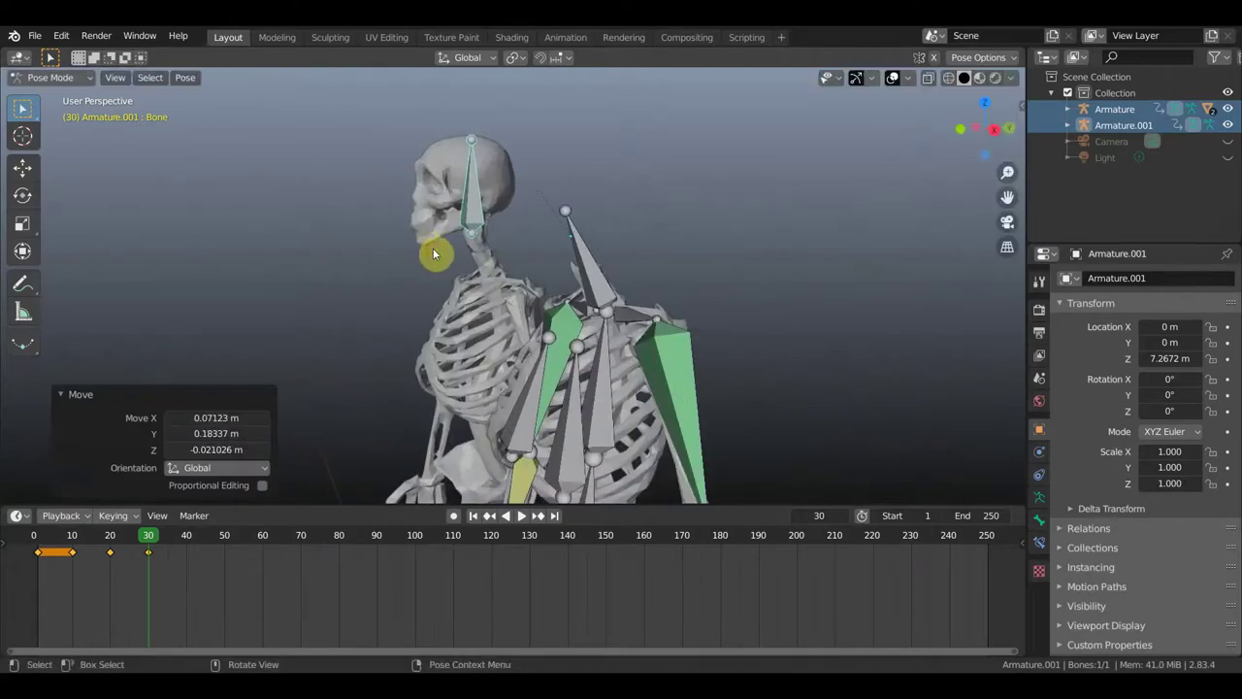
middle_drag(478, 264, 579, 249)
key(g)
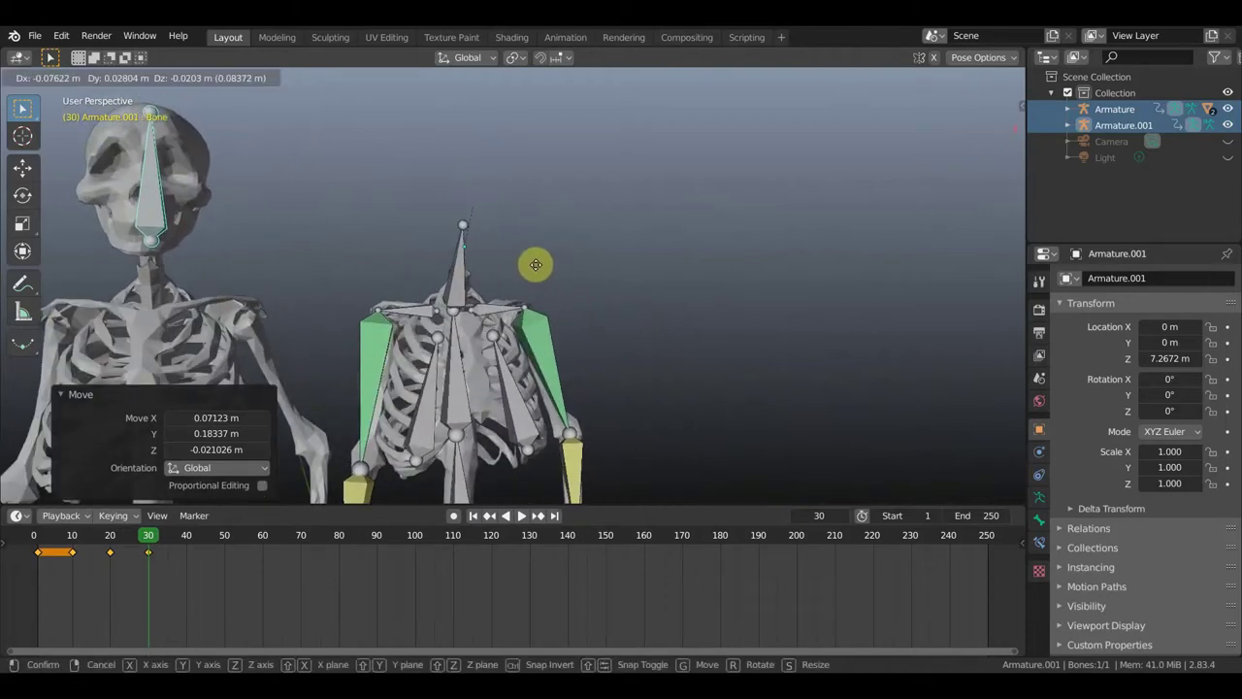
click(539, 269)
scroll(539, 270, down, 3)
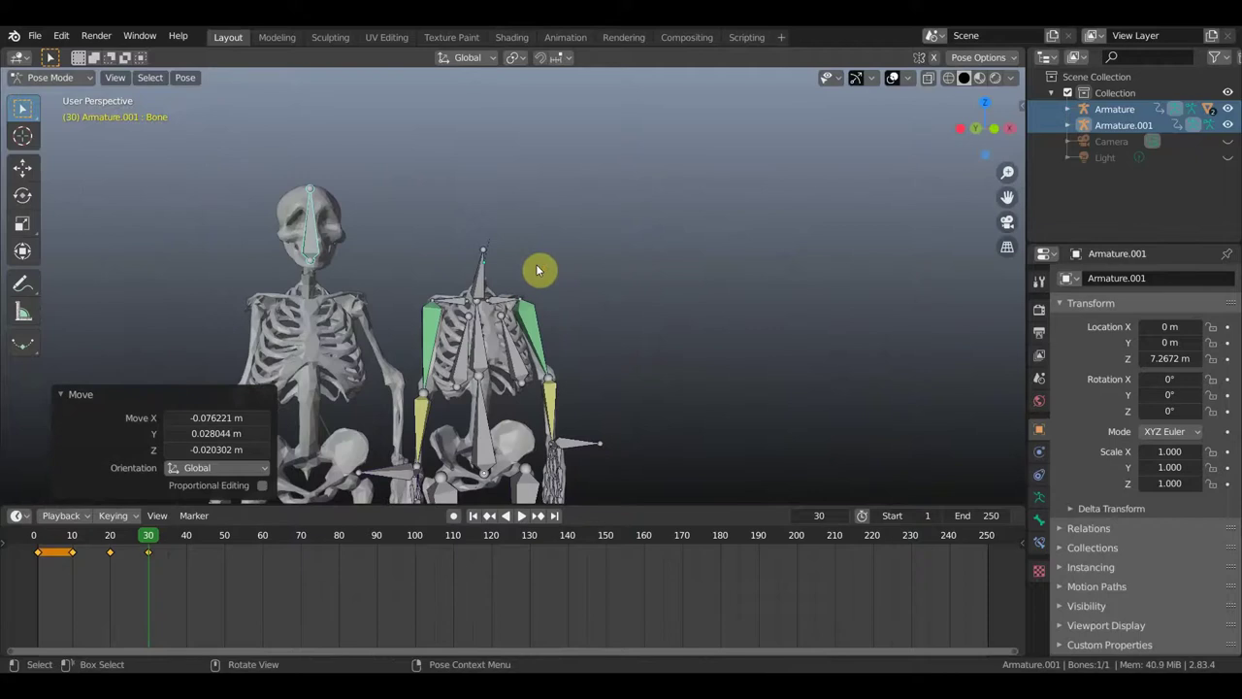
Insert a LocRot keyframe and scrub back to frame 9 to review the motion.
key(i)
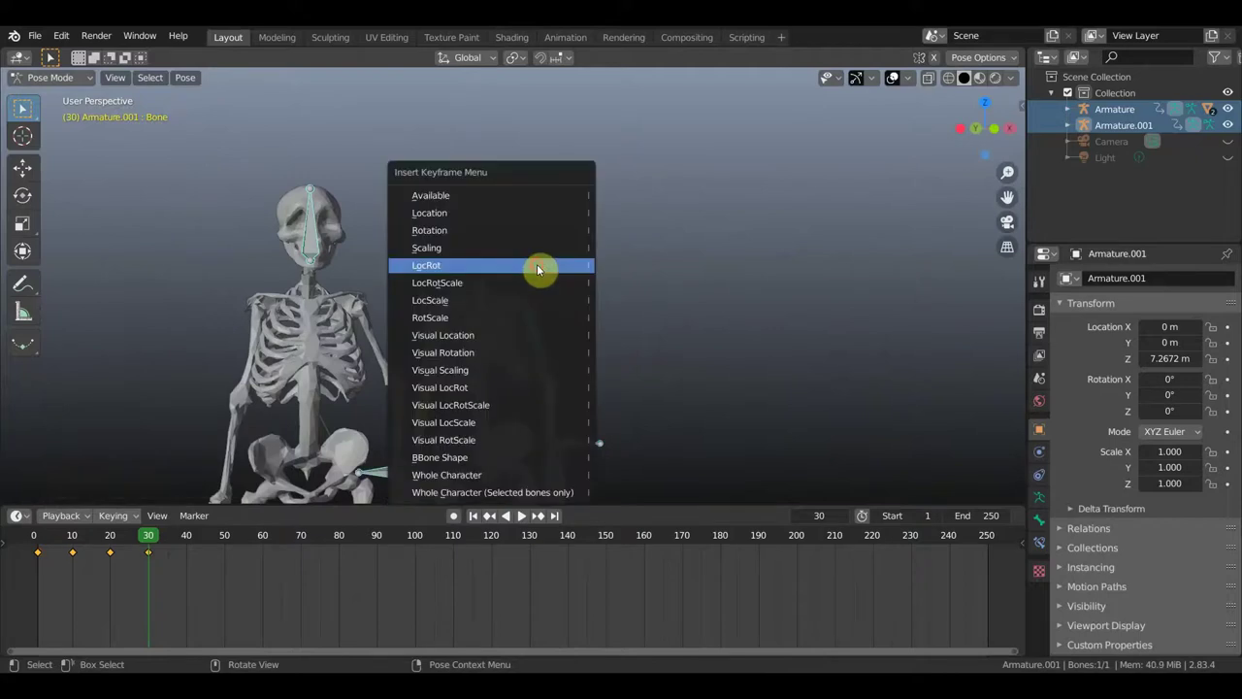
click(536, 264)
mouse_move(149, 540)
mouse_down()
mouse_move(68, 549)
mouse_move(148, 554)
mouse_move(67, 554)
mouse_move(149, 570)
mouse_up()
scroll(291, 372, down, 3)
middle_drag(321, 369, 319, 362)
scroll(320, 375, down, 2)
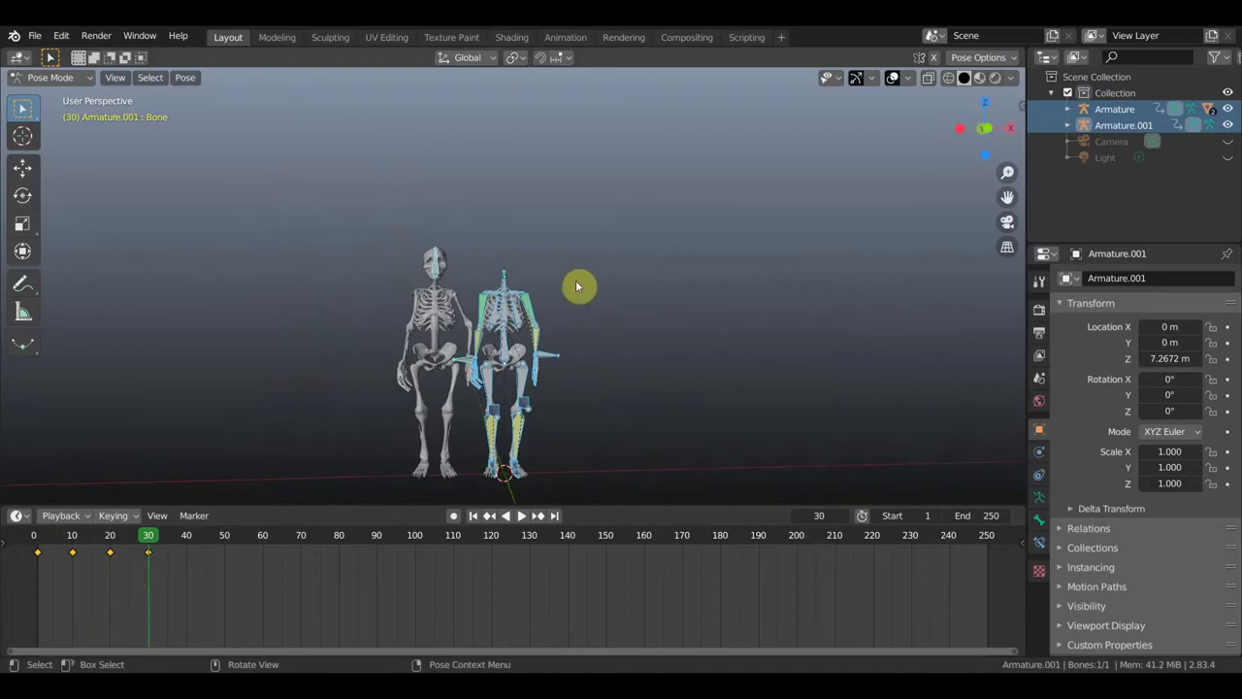
Switch to Object Mode and delete the left skeleton mesh.
key(KP_1)
shift+middle_drag(616, 301, 606, 209)
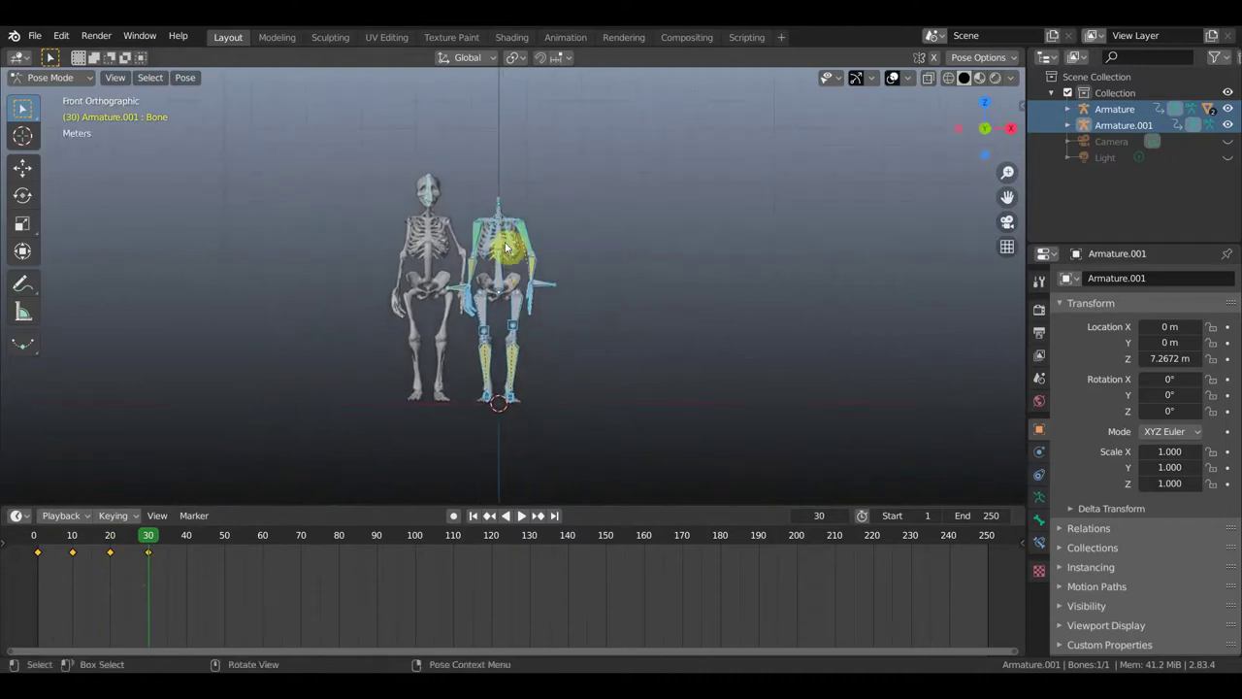
click(56, 77)
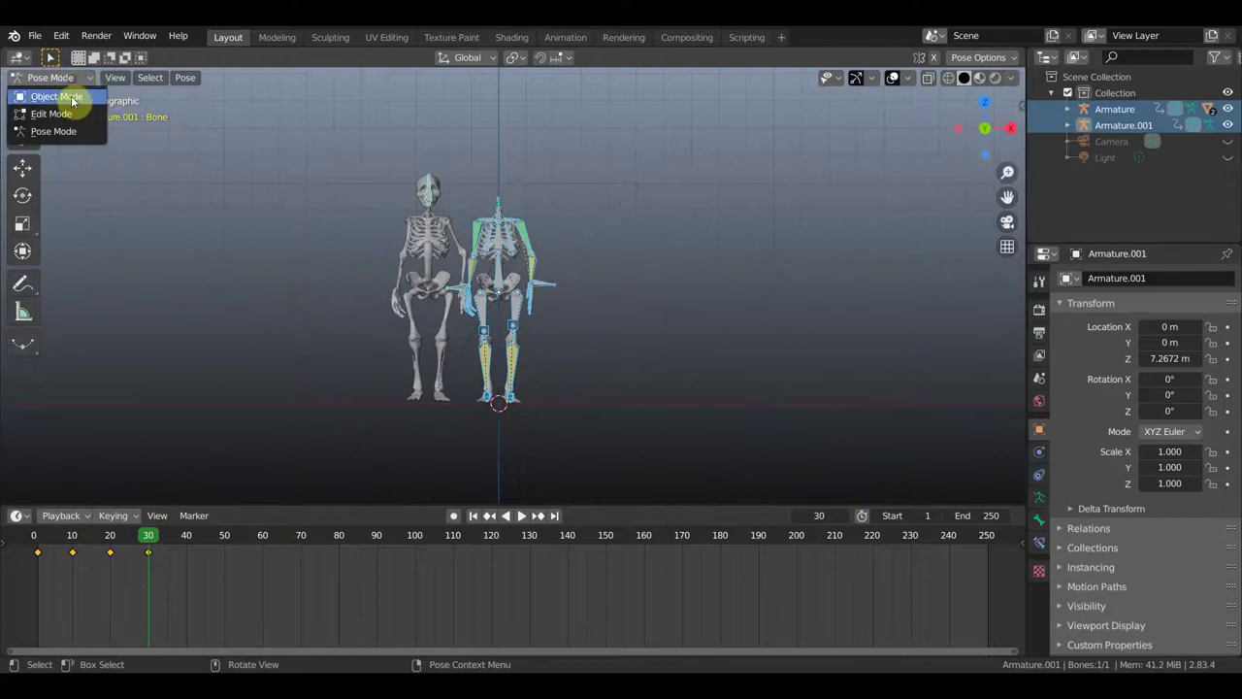
click(57, 96)
scroll(444, 230, up, 2)
click(397, 222)
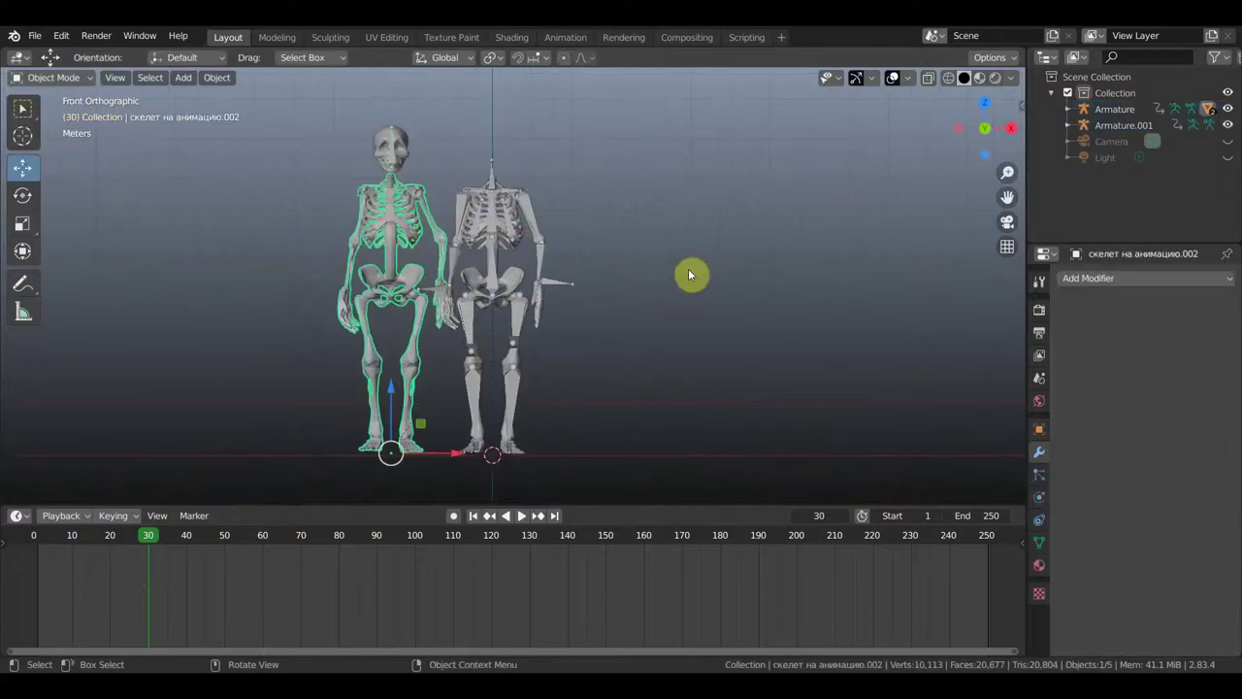
key(Delete)
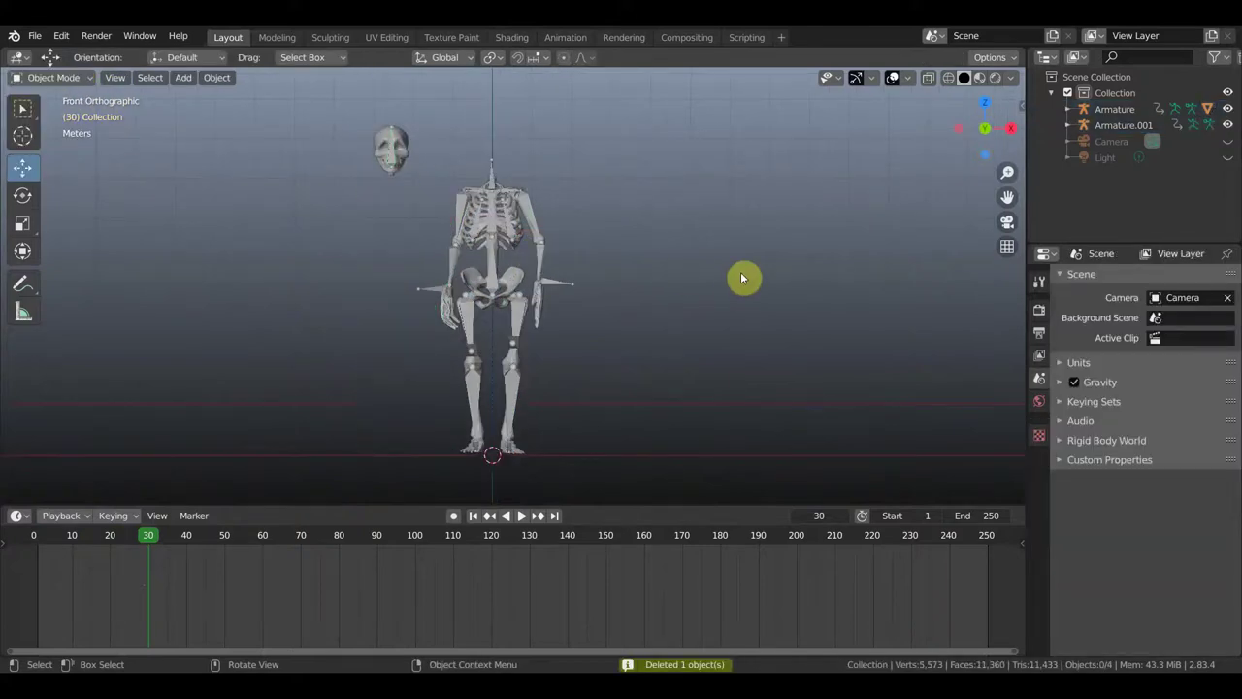
Duplicate the skeleton mesh, Armature and skull, placing the copy about 2.5 m left.
scroll(497, 197, up, 2)
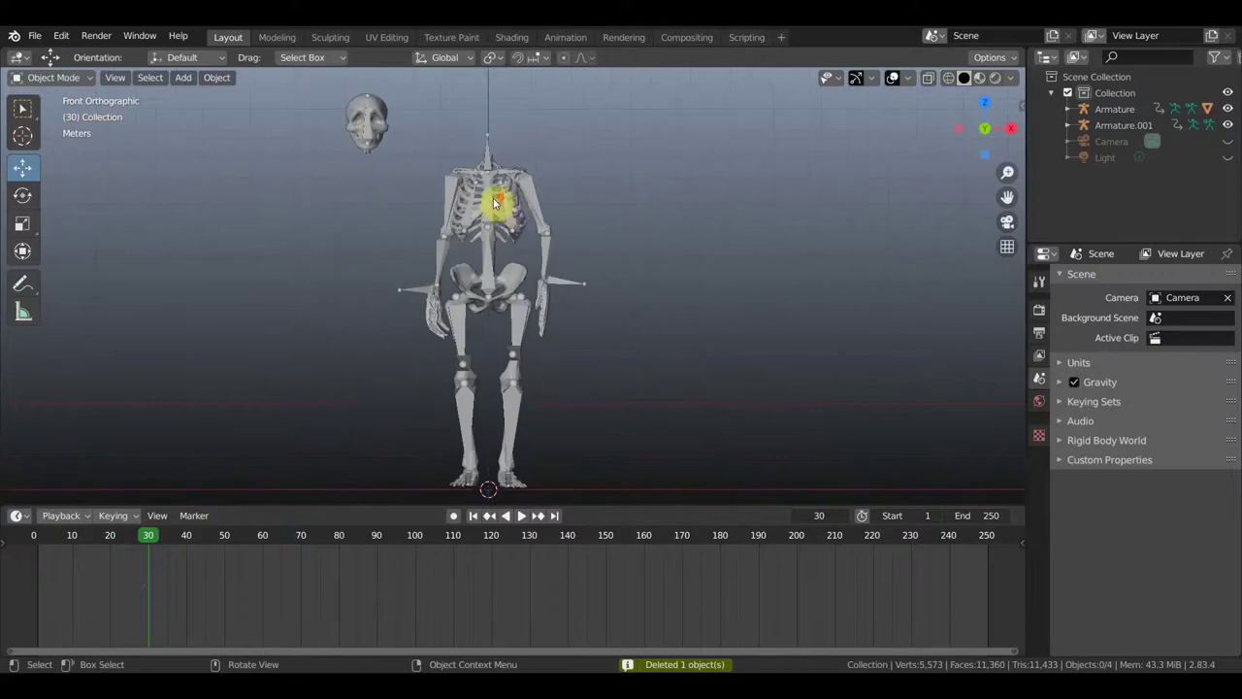
click(514, 197)
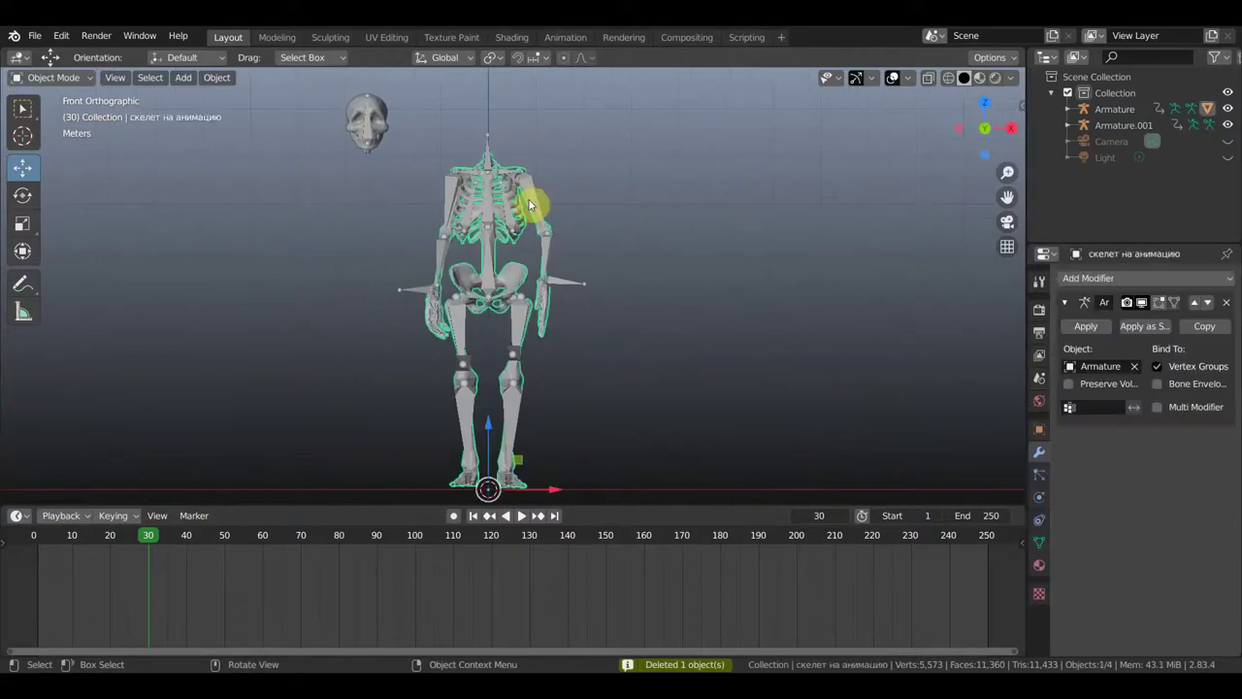
click(529, 192)
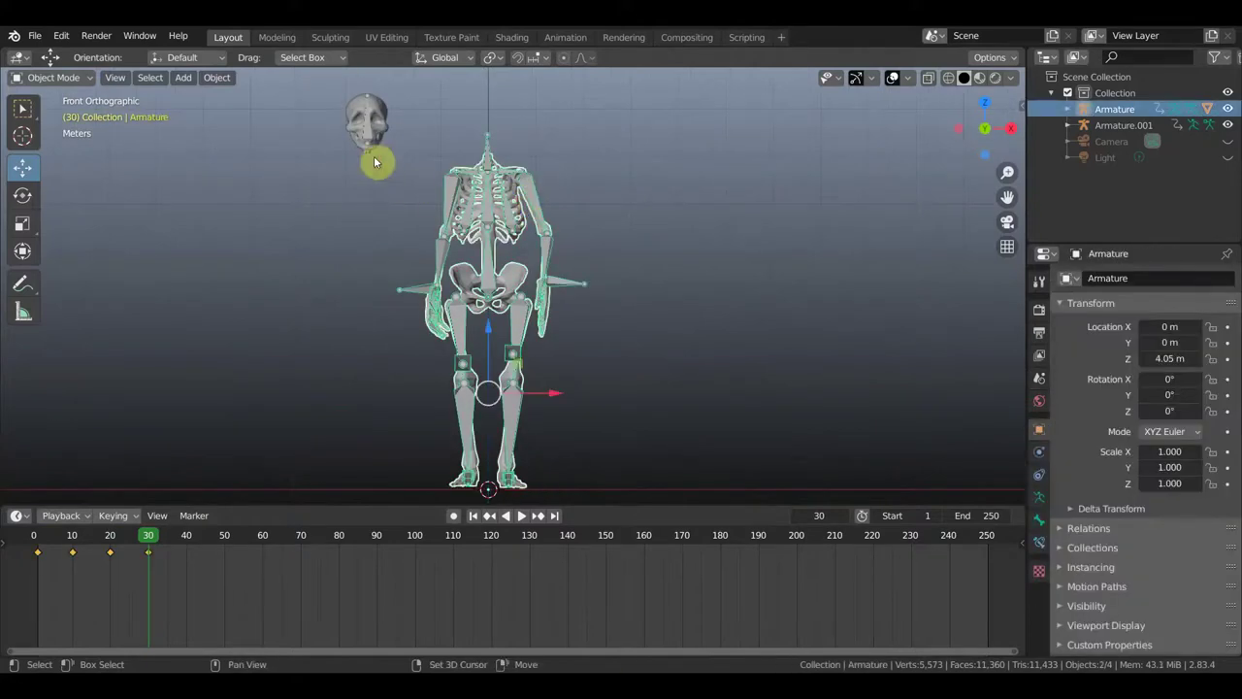
shift+click(369, 126)
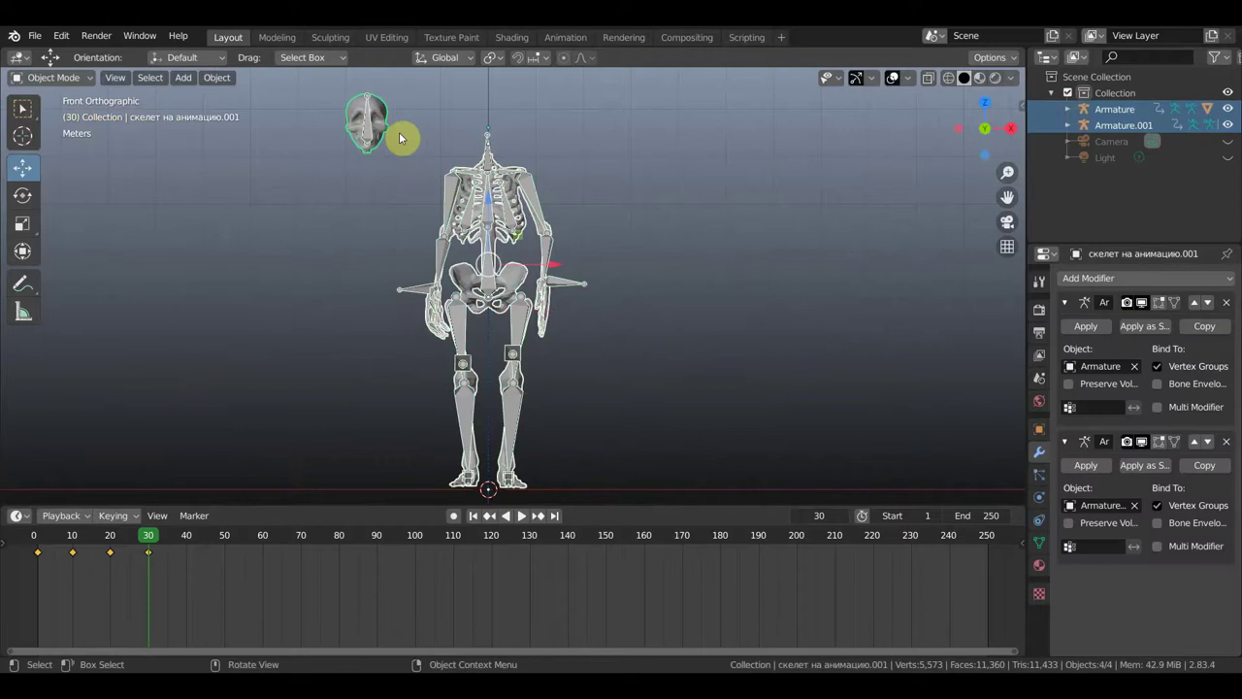
key(shift+d)
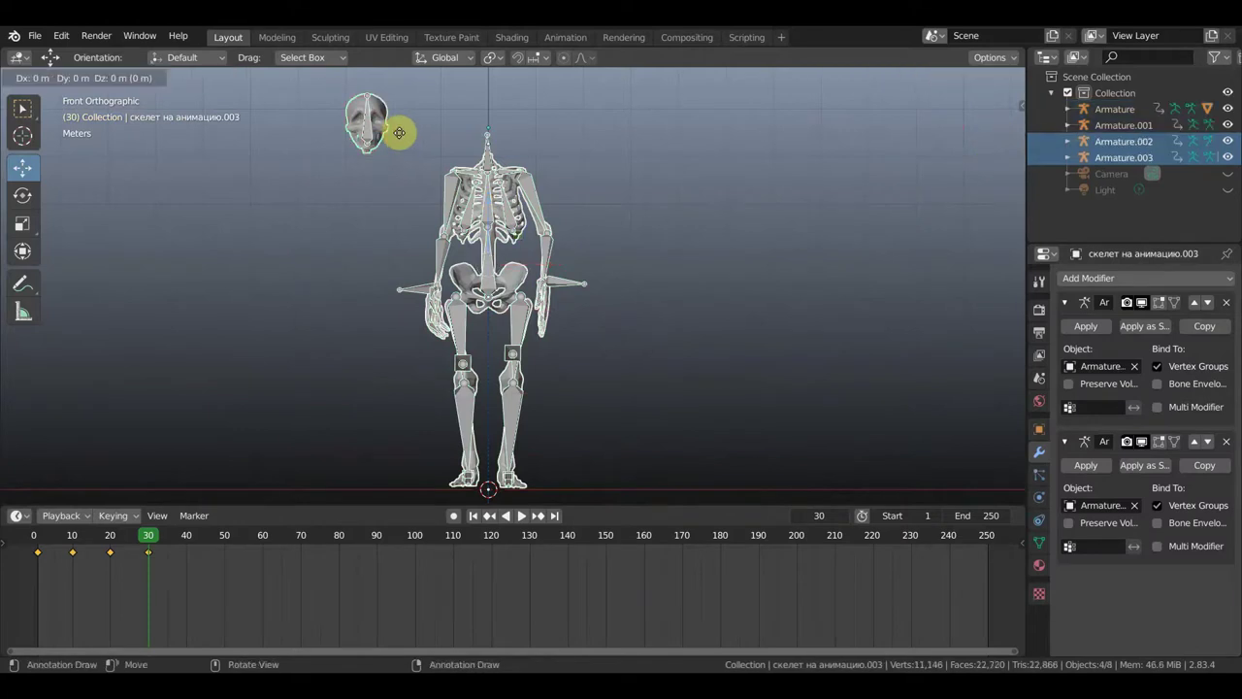
right_click(398, 132)
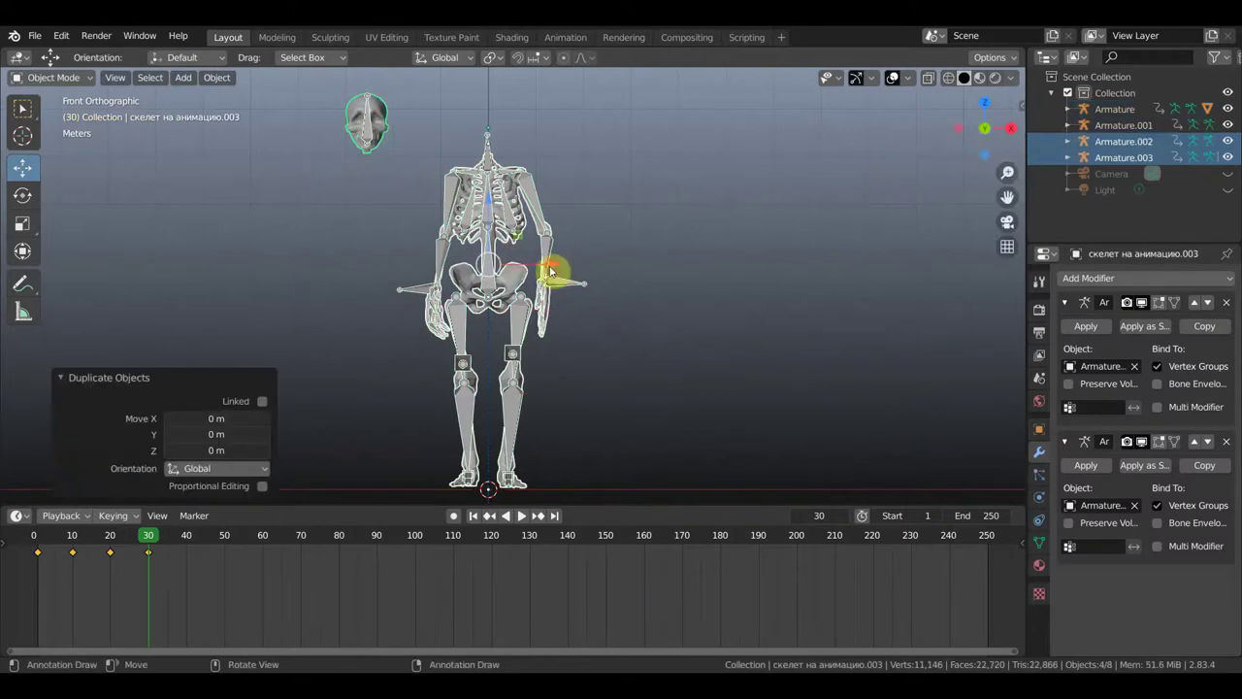
key(g)
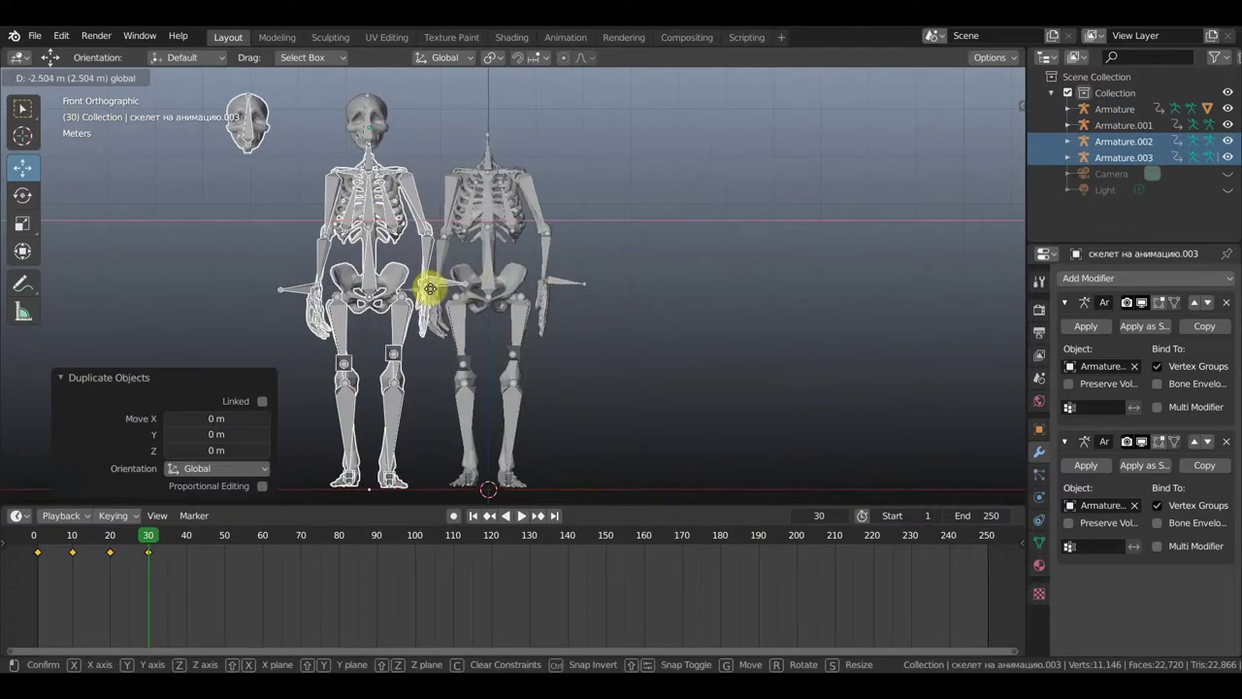
click(430, 289)
Nudge the copy slightly along X, then duplicate the set again in place.
mouse_move(668, 307)
middle_down()
mouse_move(358, 332)
mouse_move(680, 313)
middle_up()
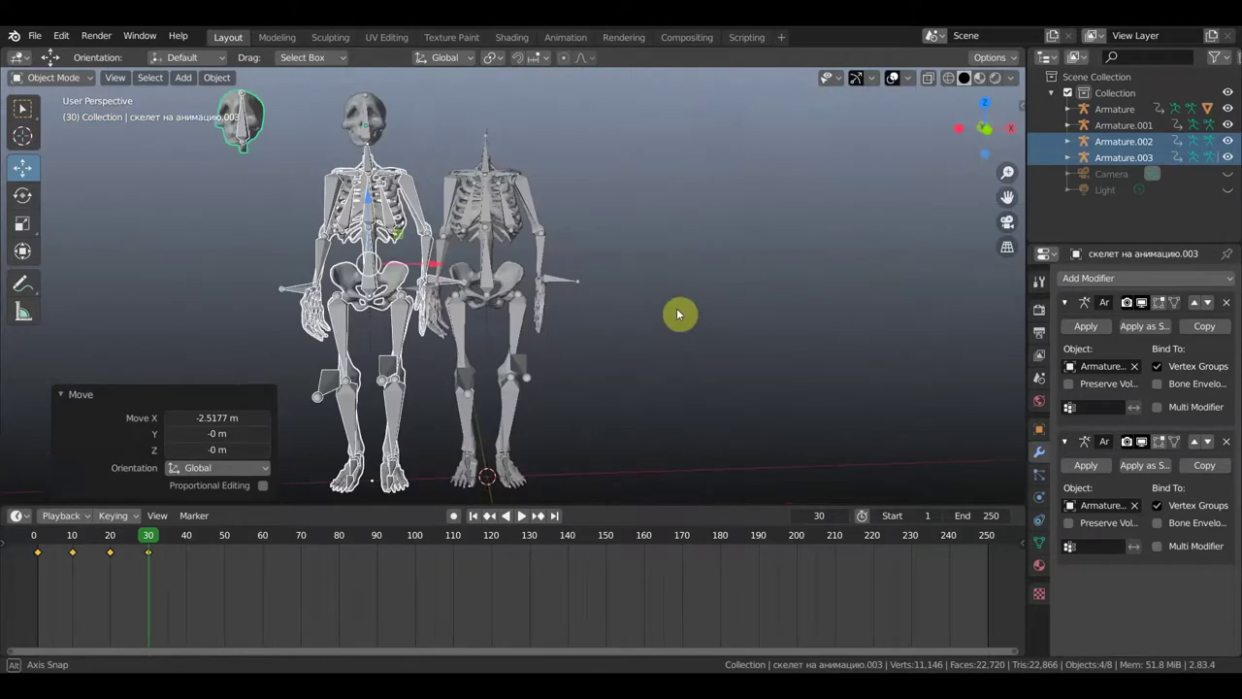
click(892, 78)
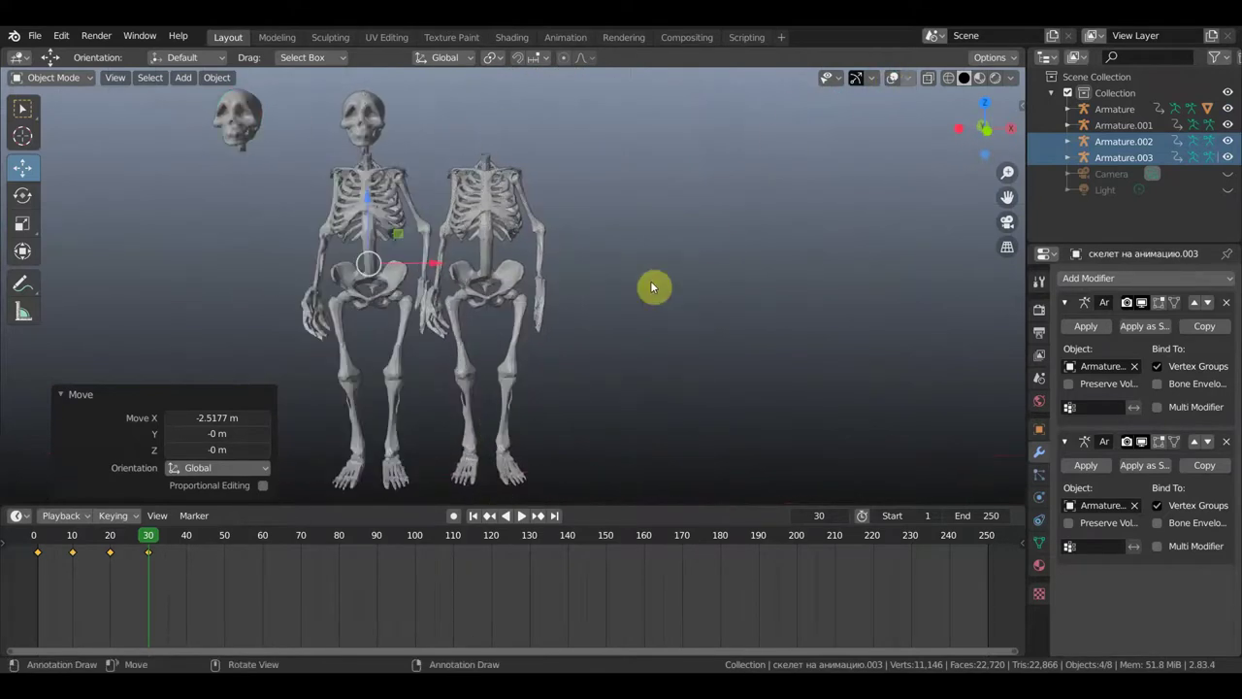
scroll(630, 282, up, 4)
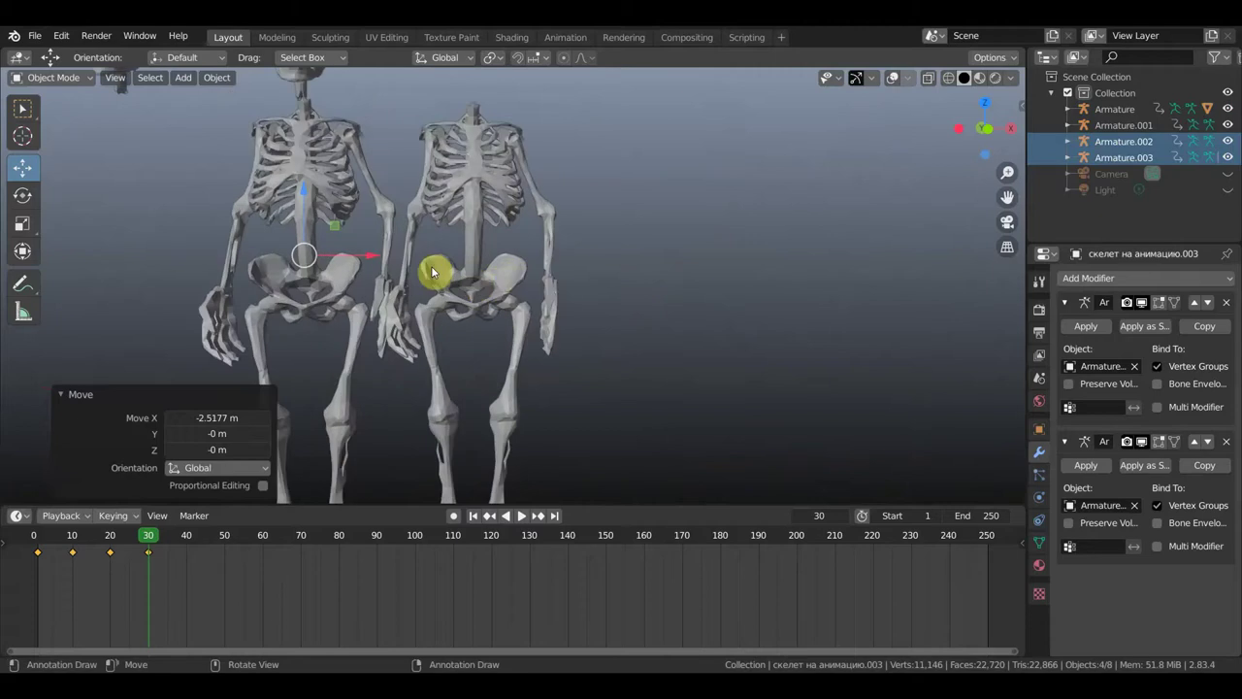
drag(361, 257, 362, 257)
scroll(464, 258, down, 4)
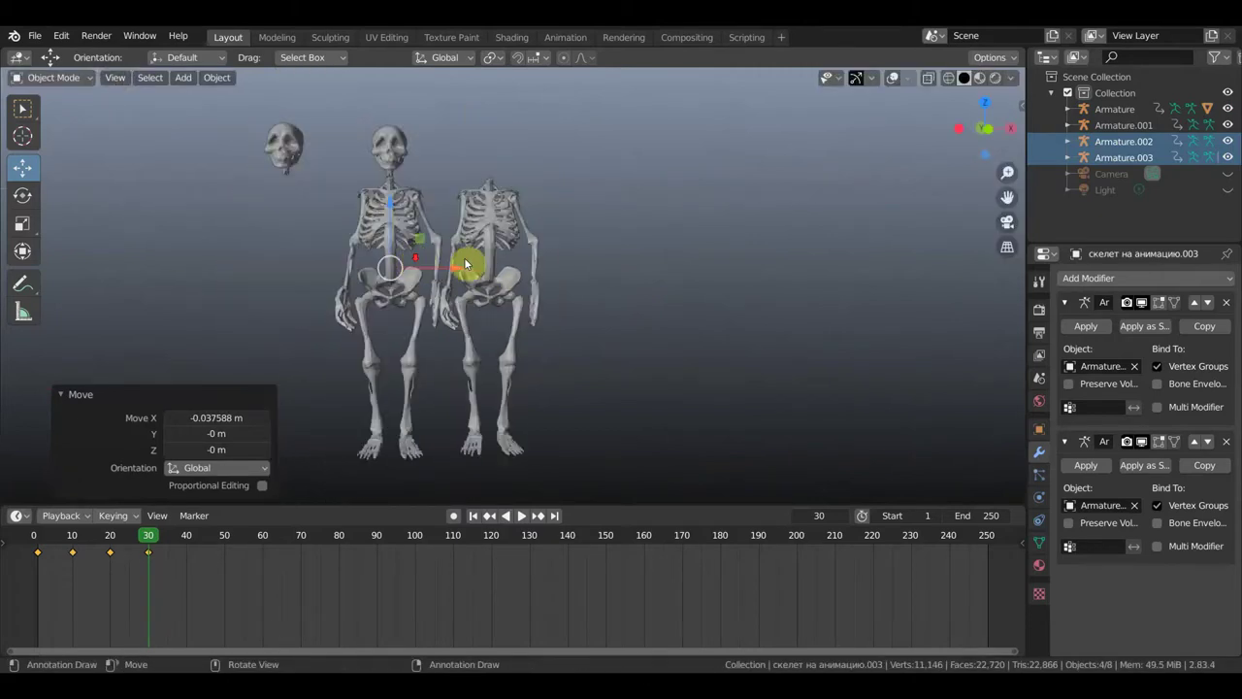
click(894, 78)
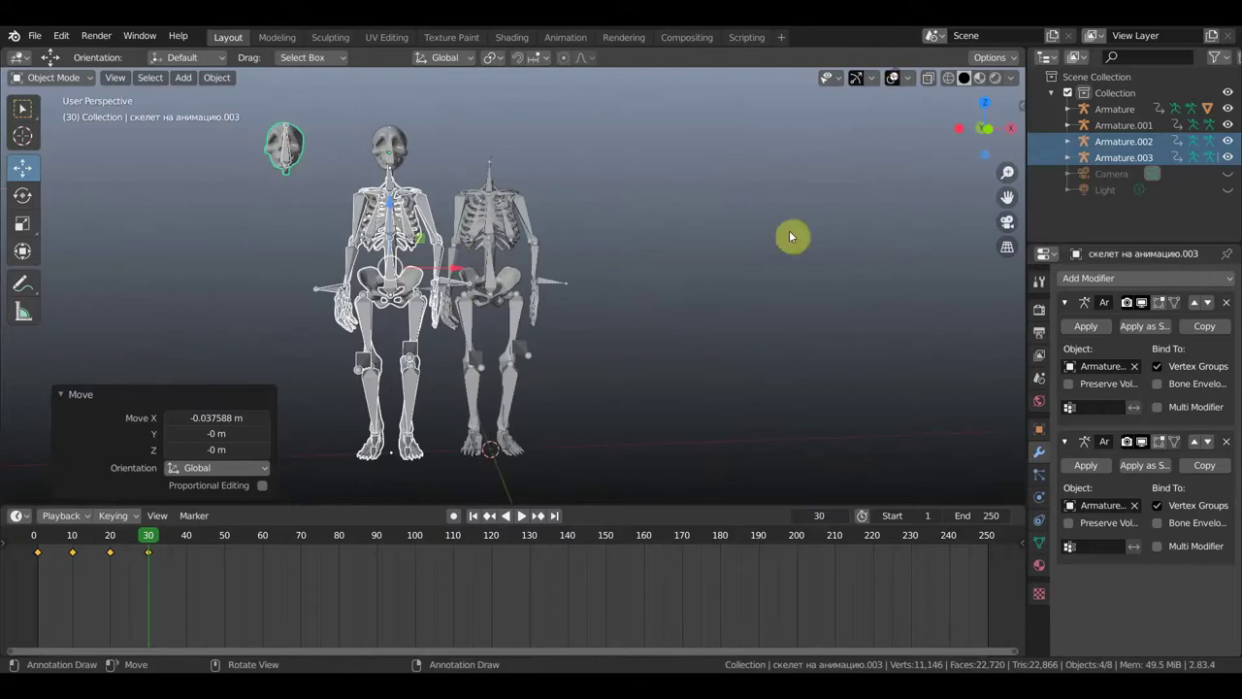
key(KP_1)
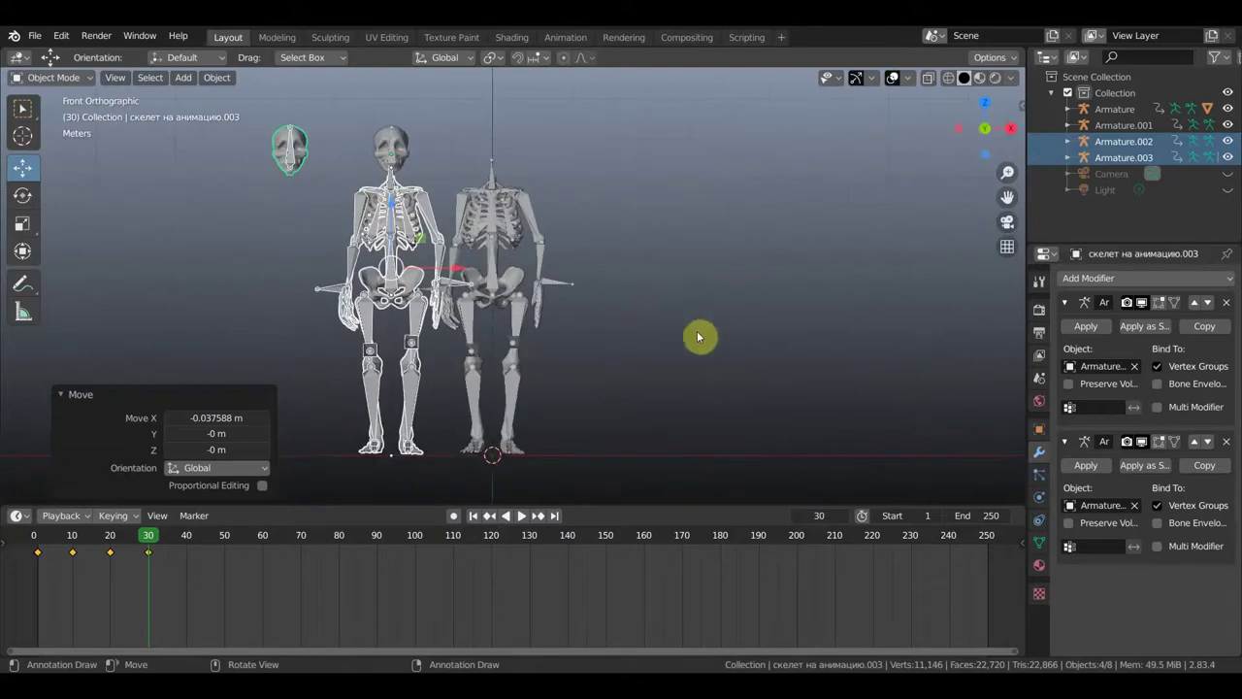
key(shift+d)
right_click(594, 320)
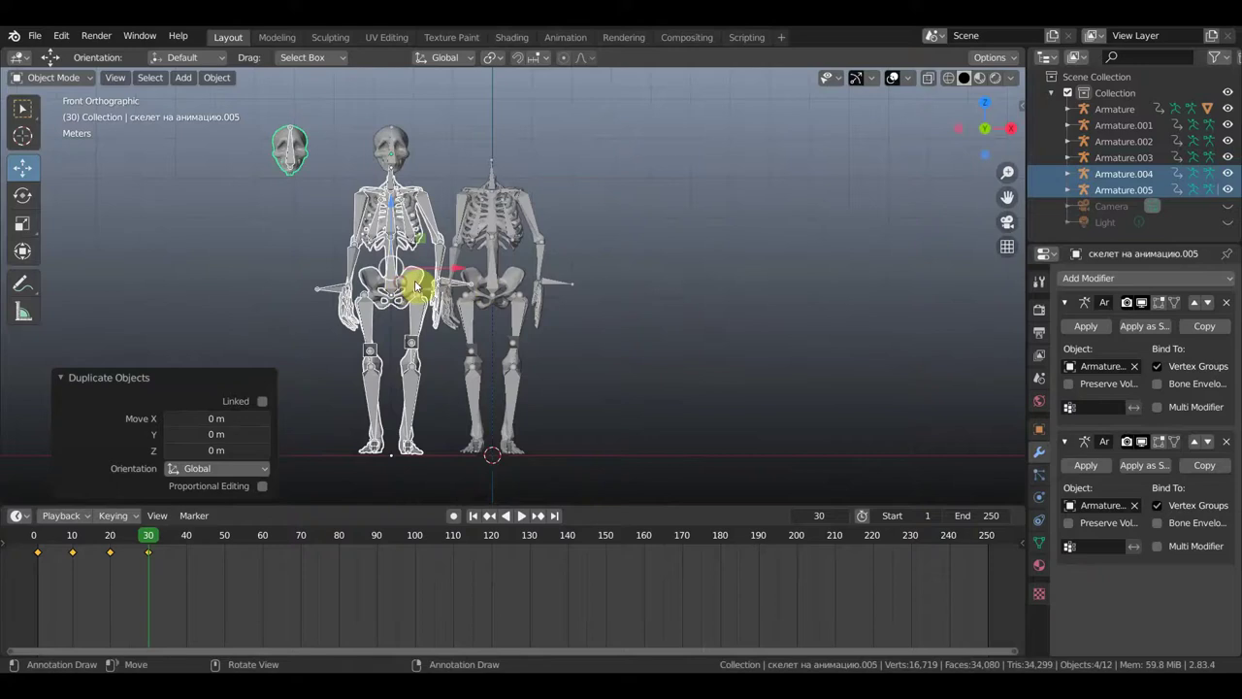
Place the newest skeleton copy about 2.5 m to the left and nudge it along X.
key(g)
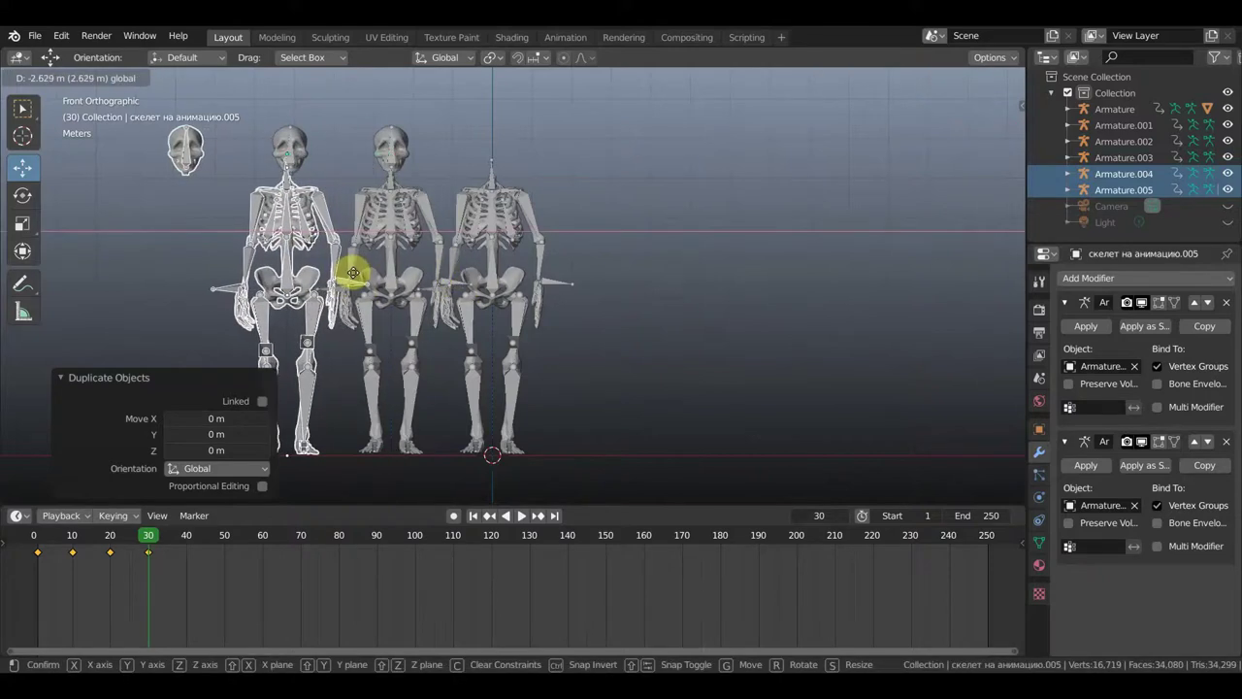
click(359, 271)
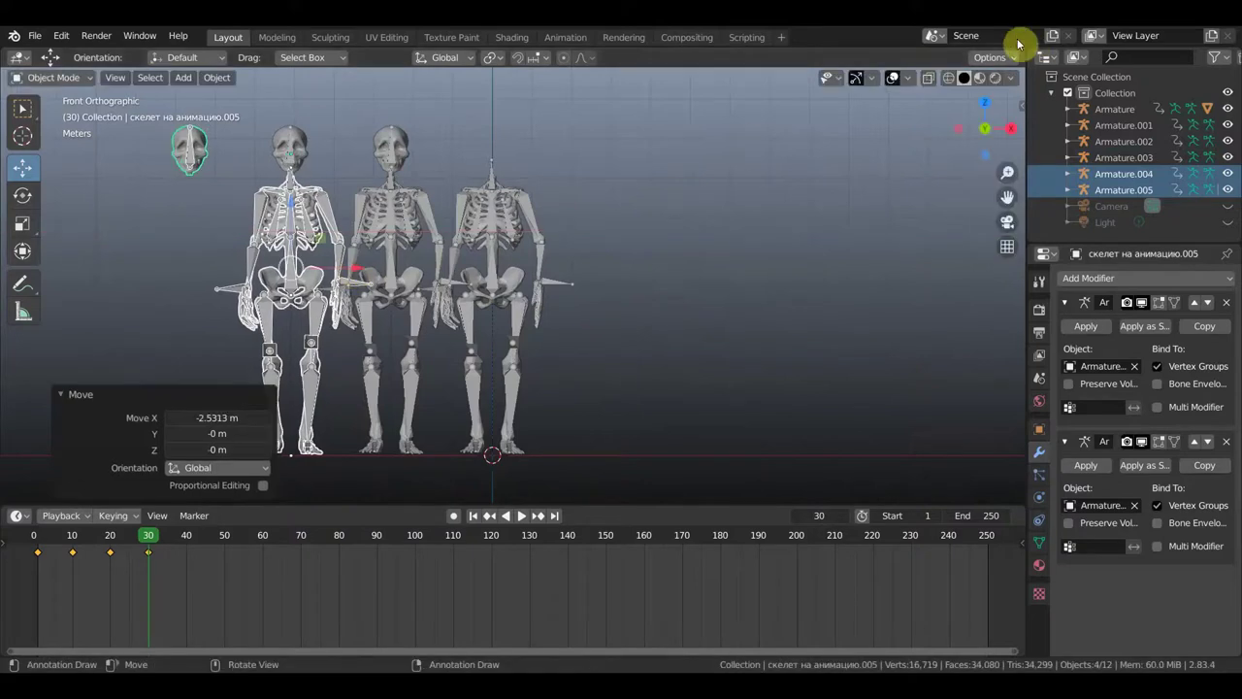
click(894, 80)
scroll(495, 259, up, 3)
scroll(409, 253, down, 1)
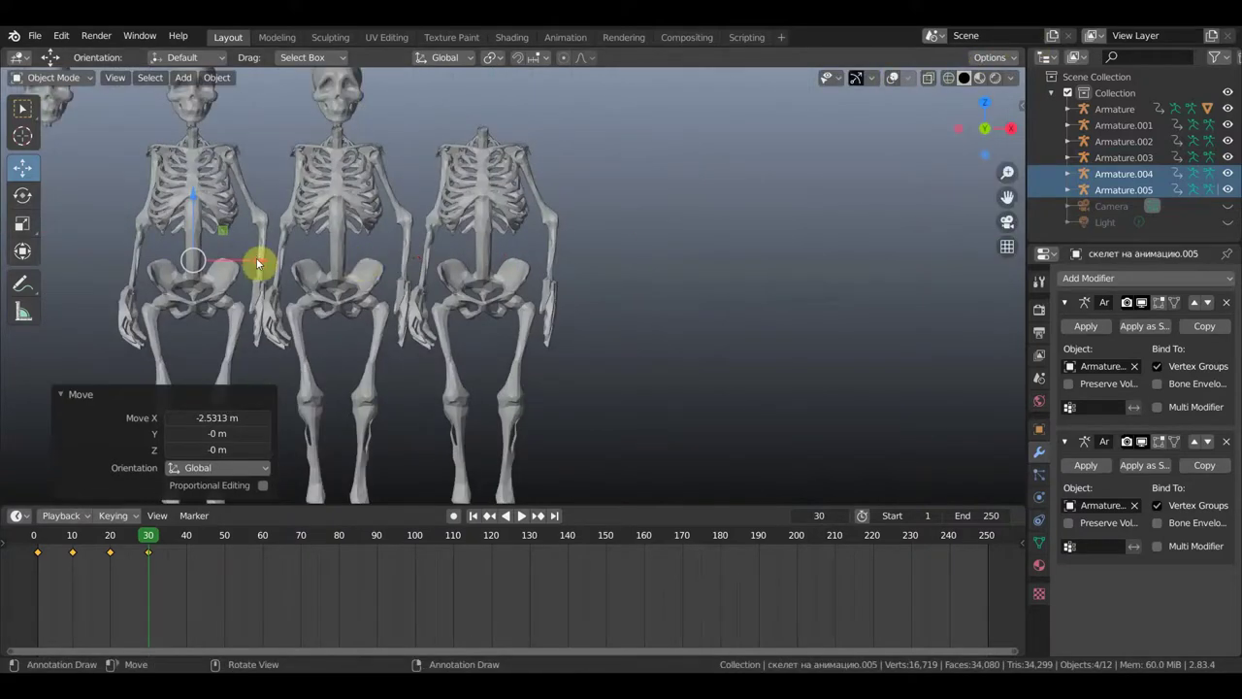
drag(254, 260, 250, 259)
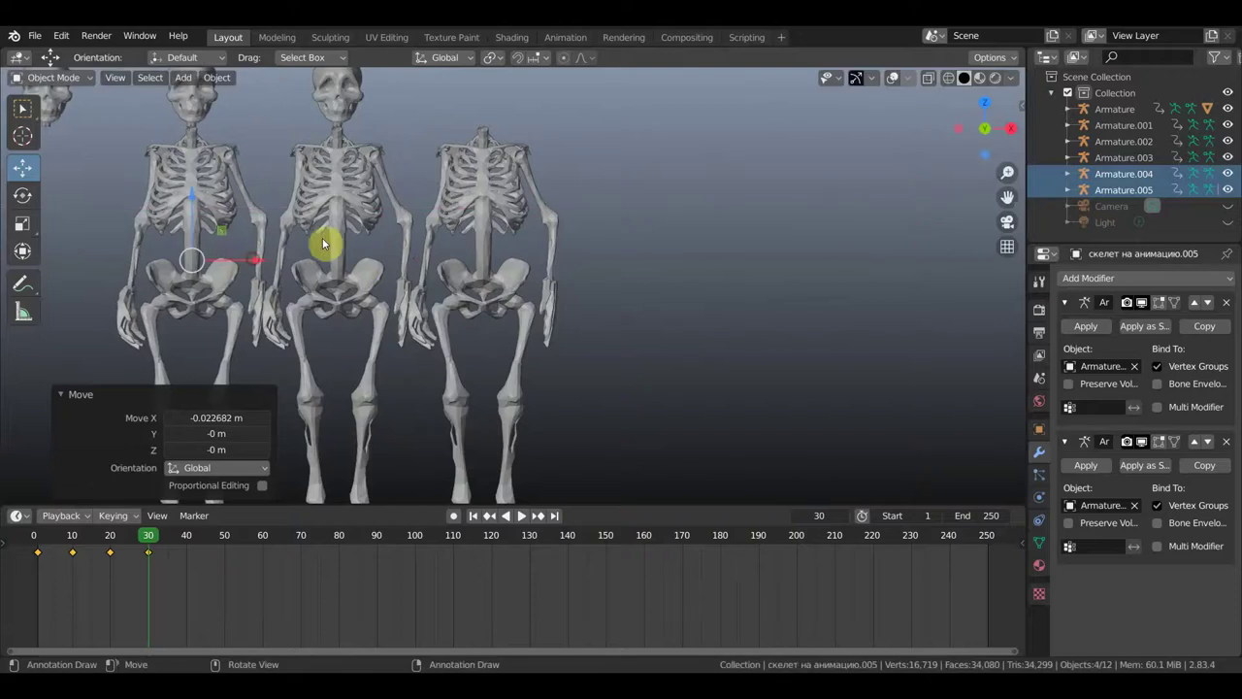
scroll(359, 224, down, 1)
scroll(358, 224, down, 2)
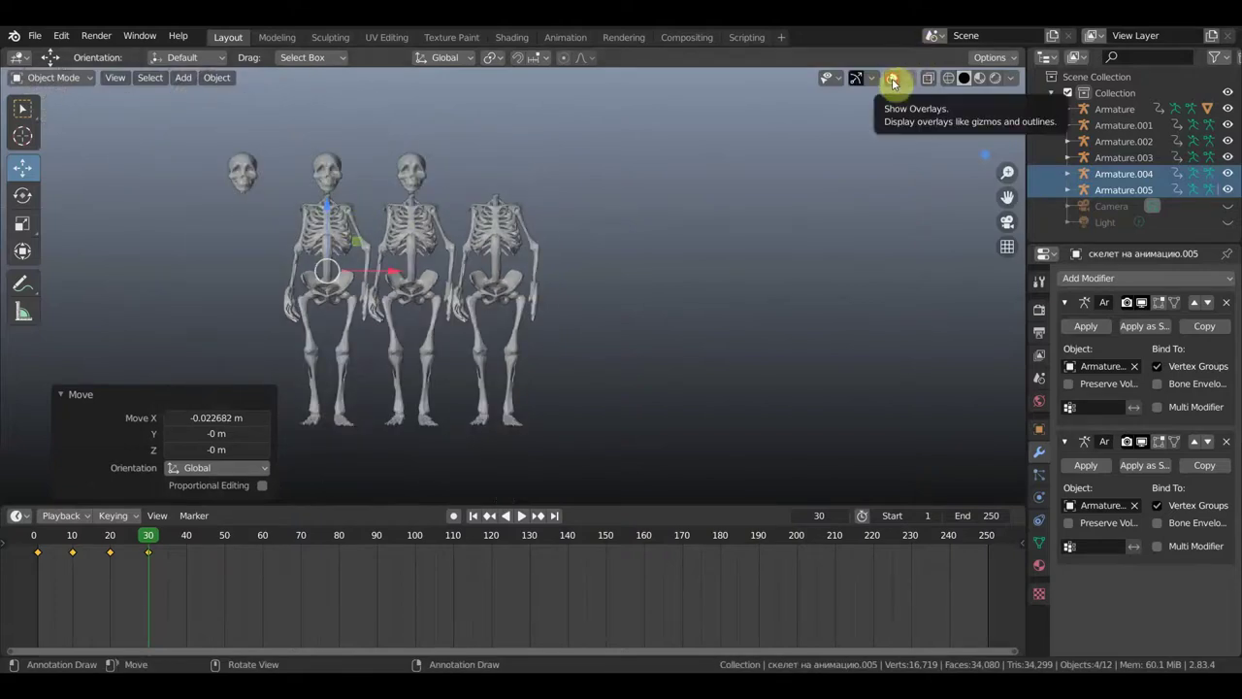
click(894, 83)
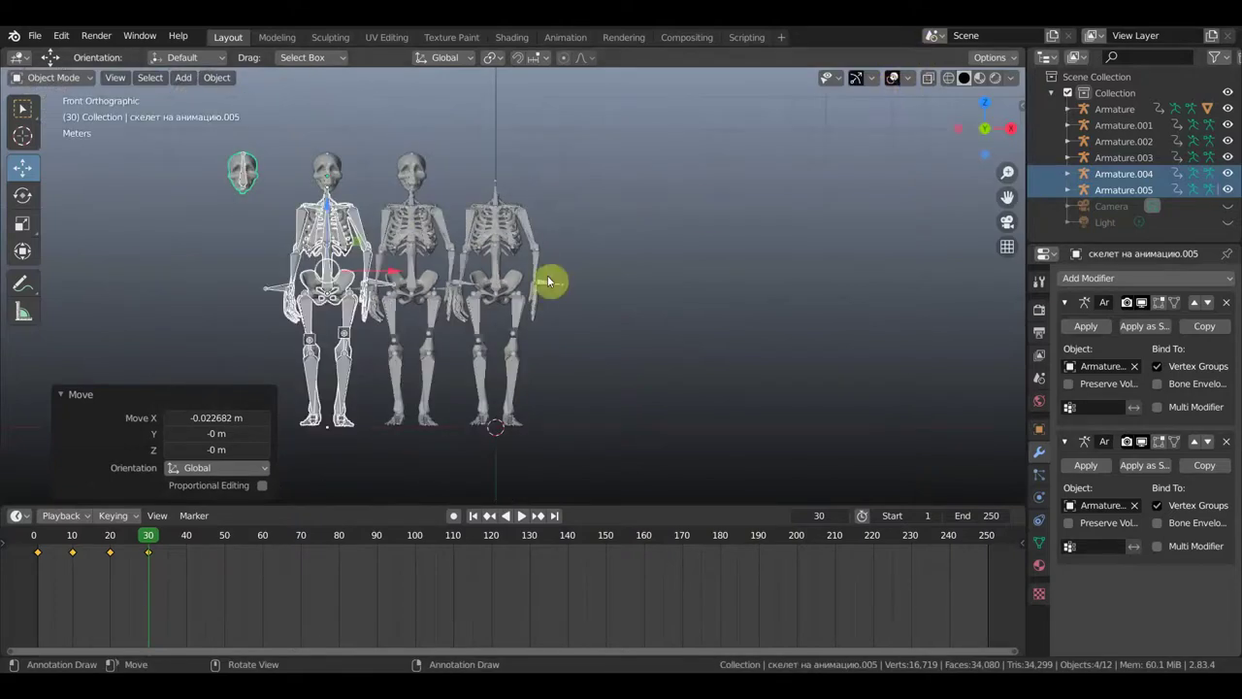
Duplicate the skeleton and move the copy −2.5476 m along X, making four in a row.
key(shift+d)
right_click(424, 313)
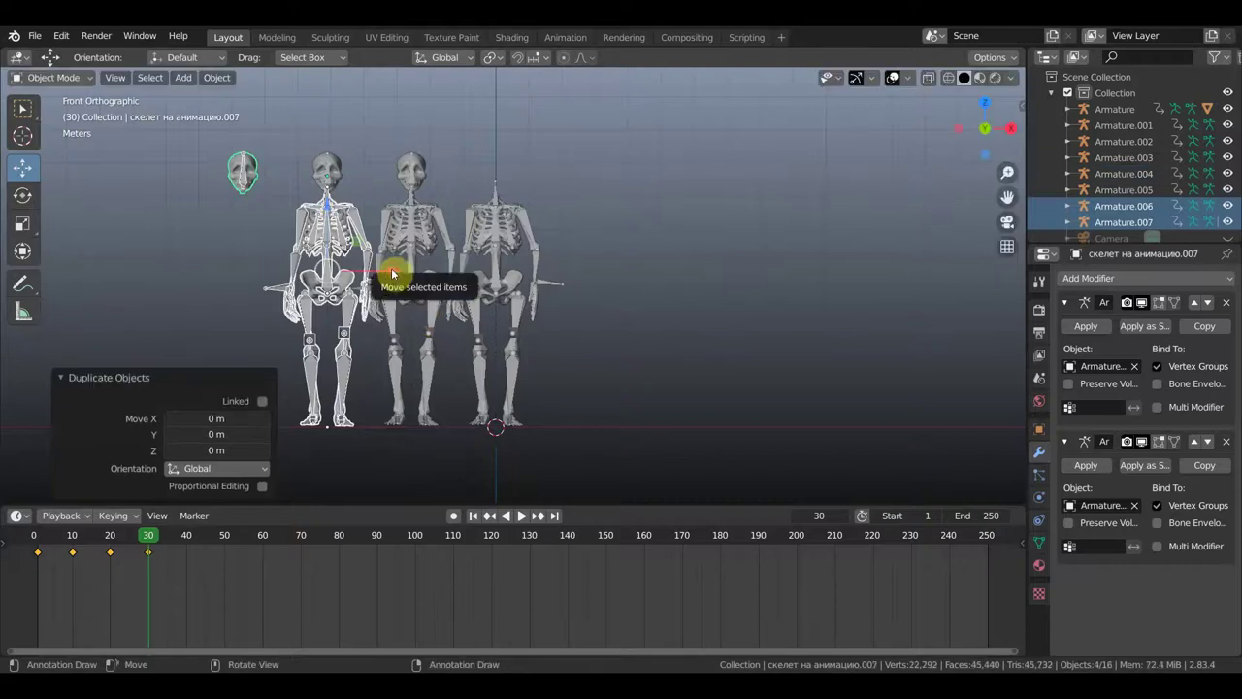
key(g)
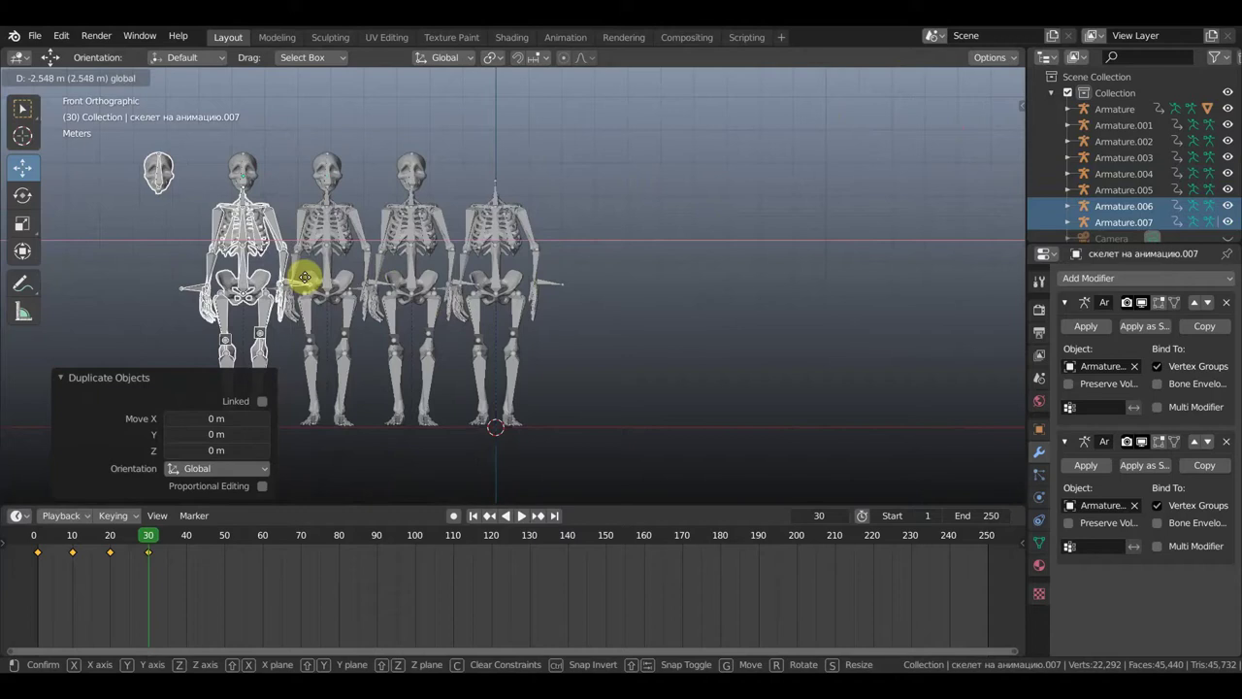
click(303, 277)
click(892, 77)
scroll(519, 282, up, 2)
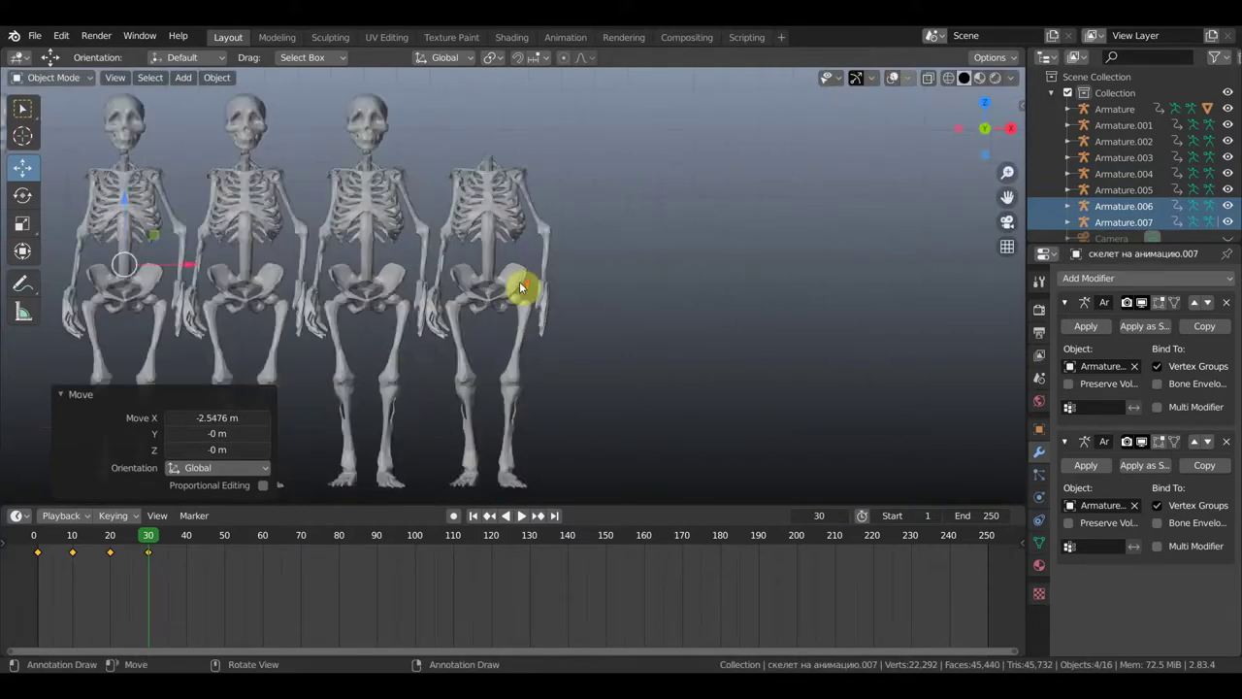
shift+middle_drag(661, 278, 884, 300)
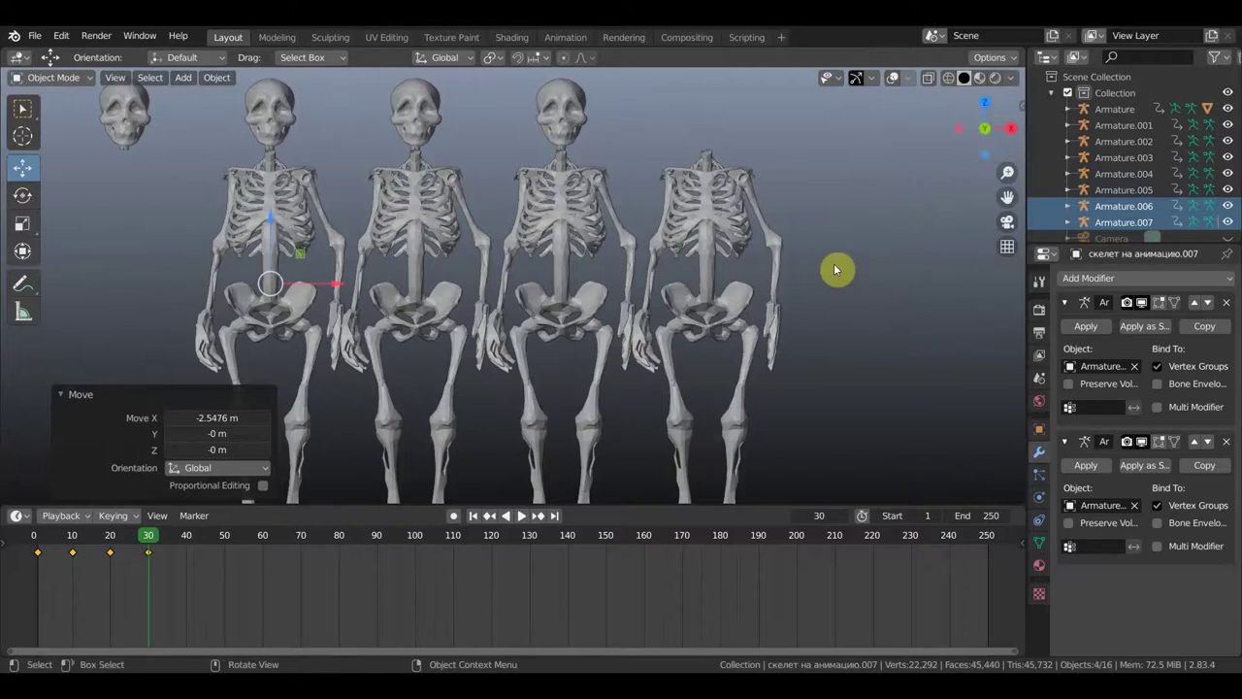
scroll(834, 263, down, 1)
scroll(832, 264, down, 2)
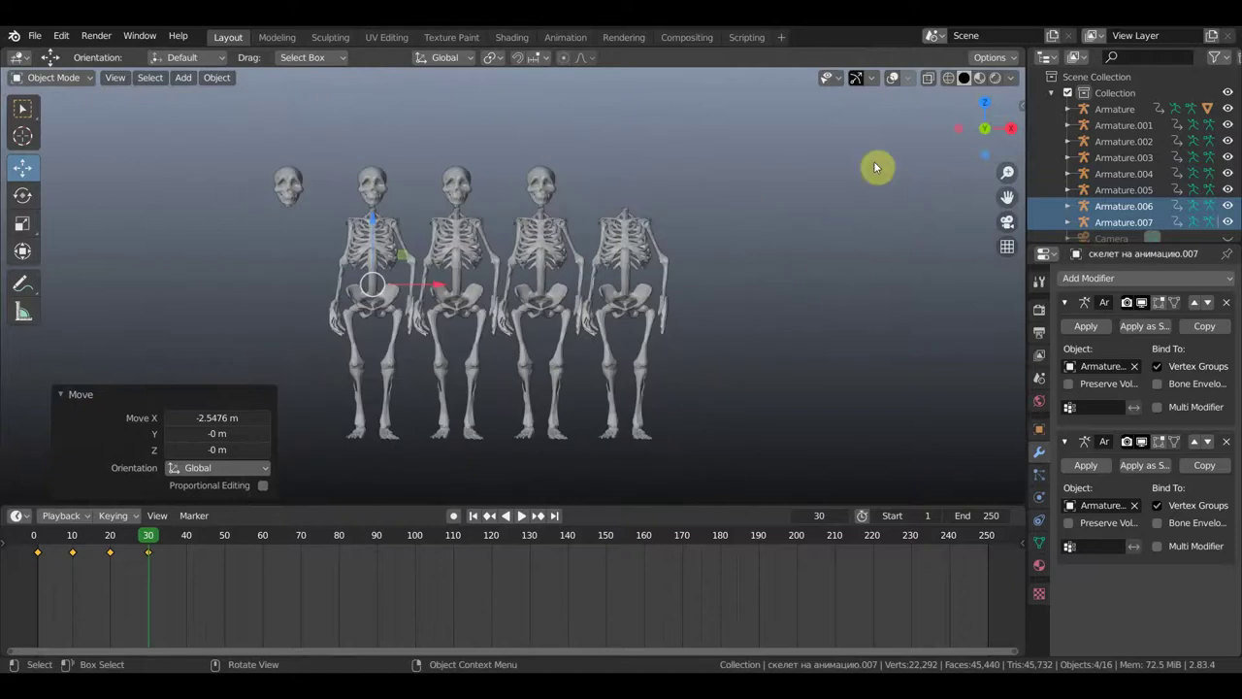
click(892, 78)
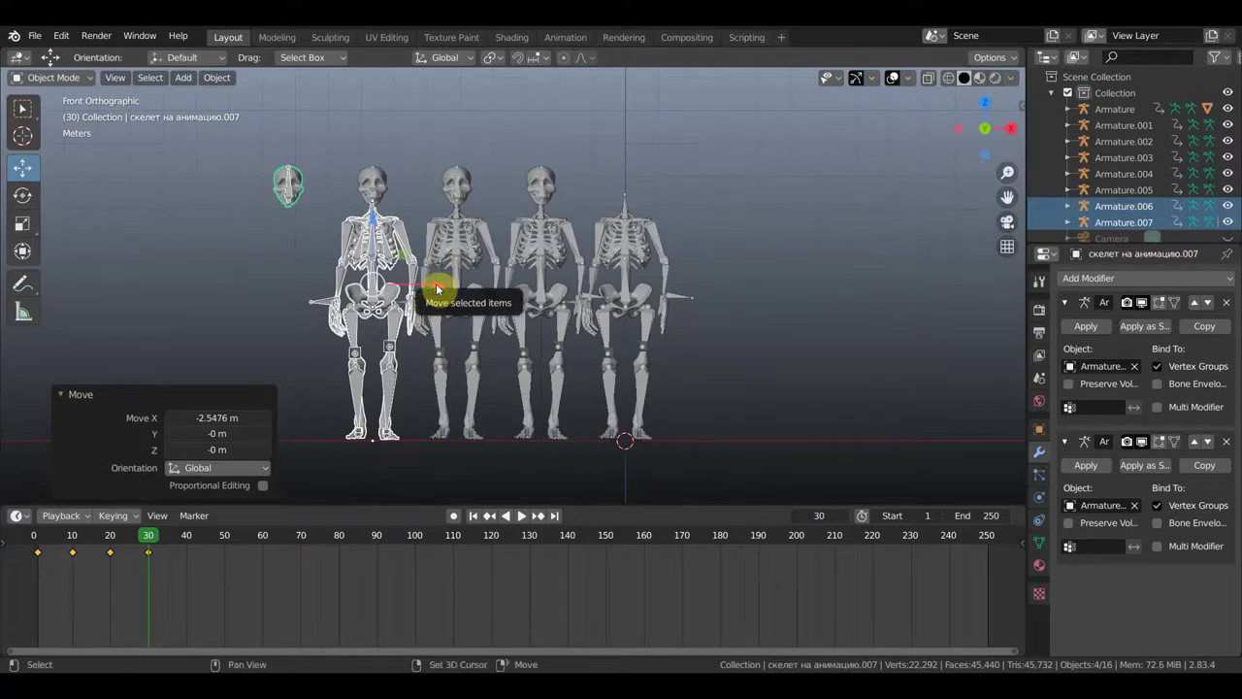
Duplicate the skeleton and slide the fifth copy about 2.53 m left.
key(shift+d)
key(Escape)
drag(437, 289, 348, 292)
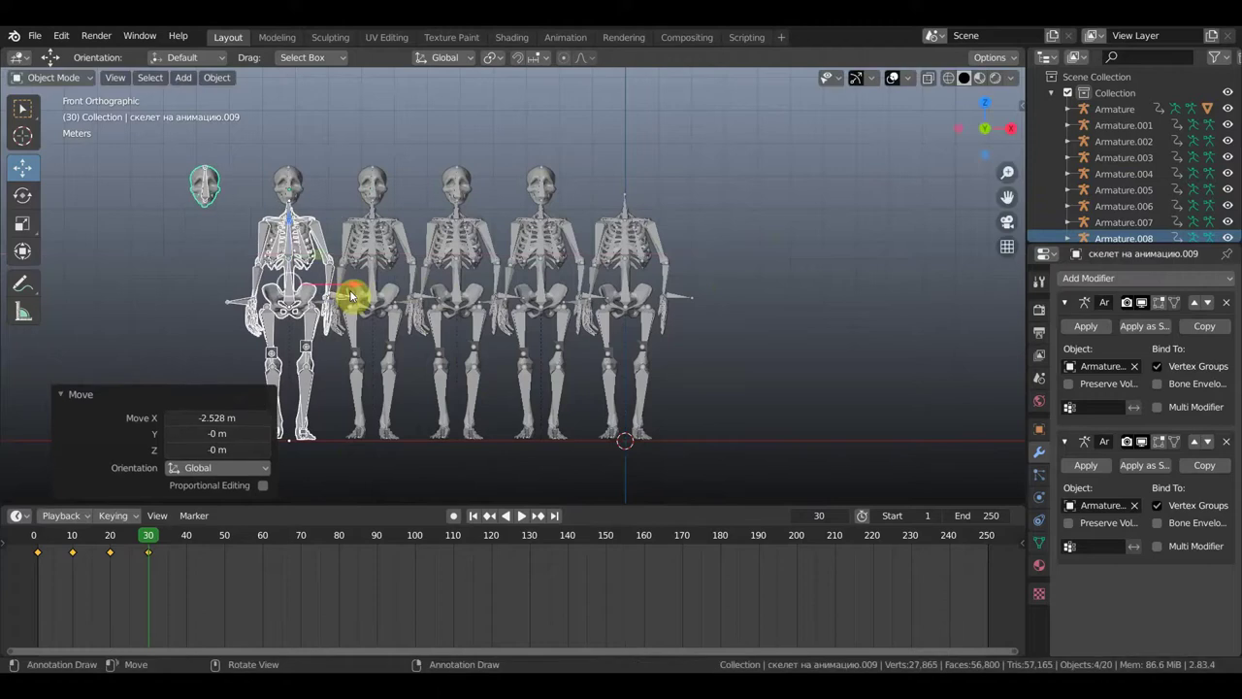
click(893, 78)
scroll(332, 312, up, 2)
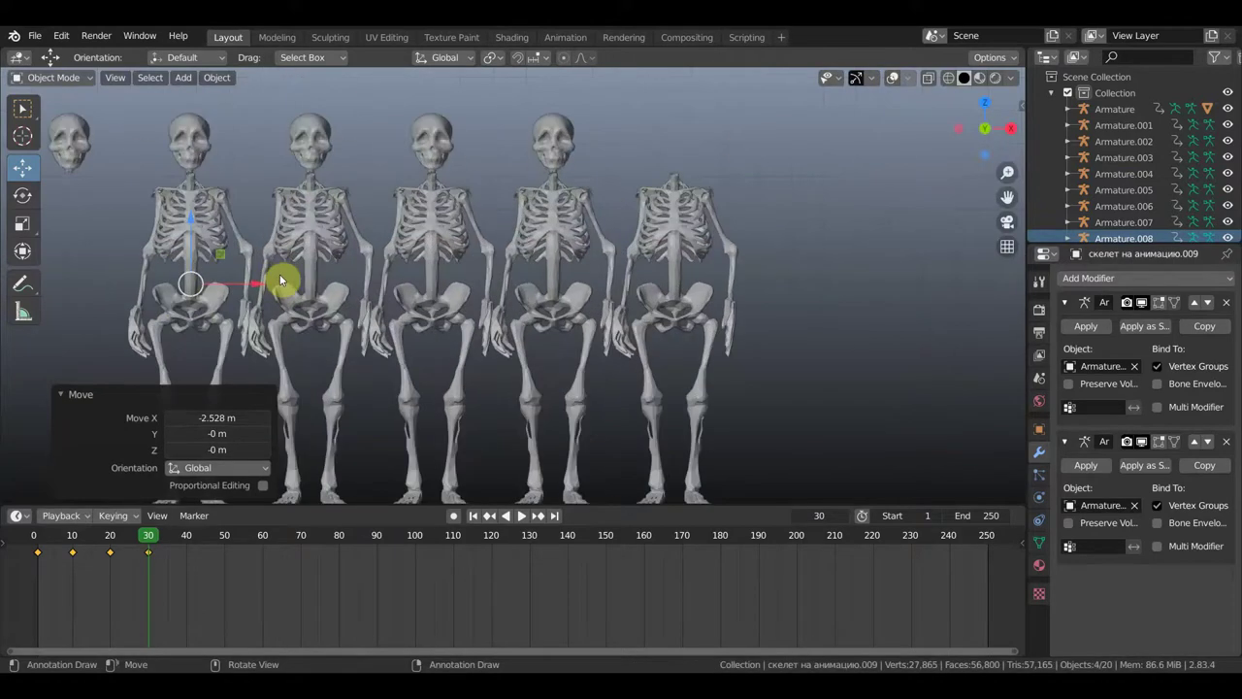
drag(256, 287, 251, 281)
scroll(332, 261, down, 2)
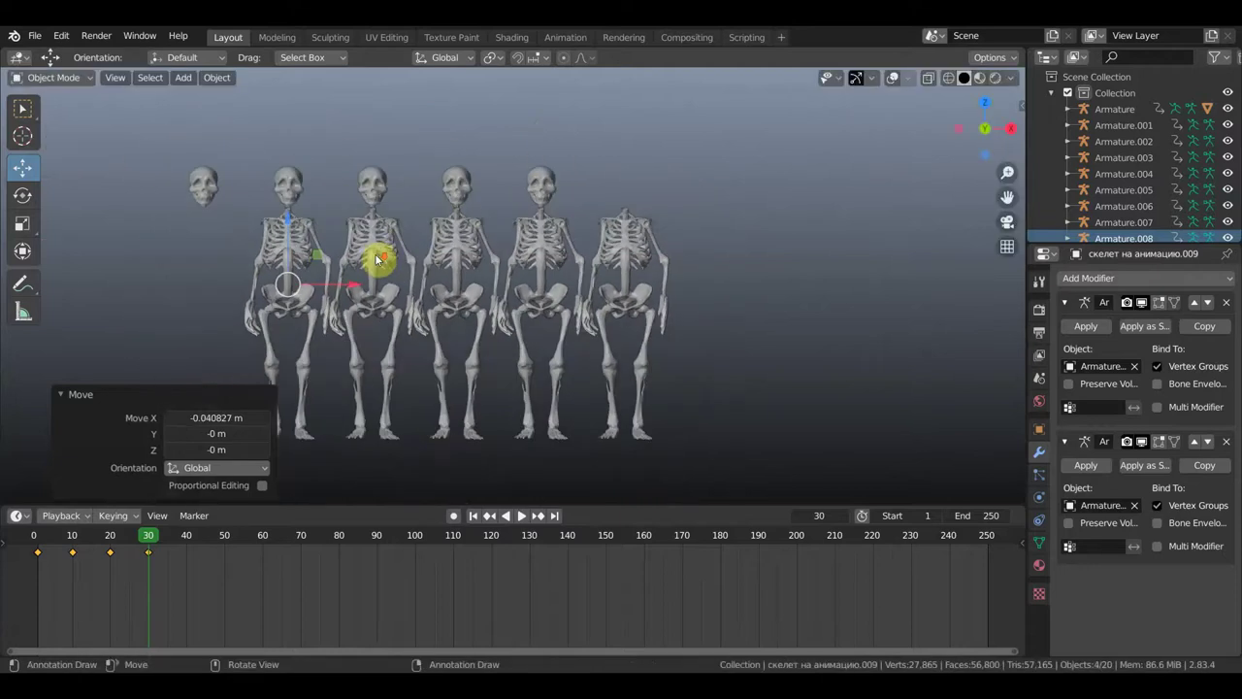
scroll(369, 263, down, 2)
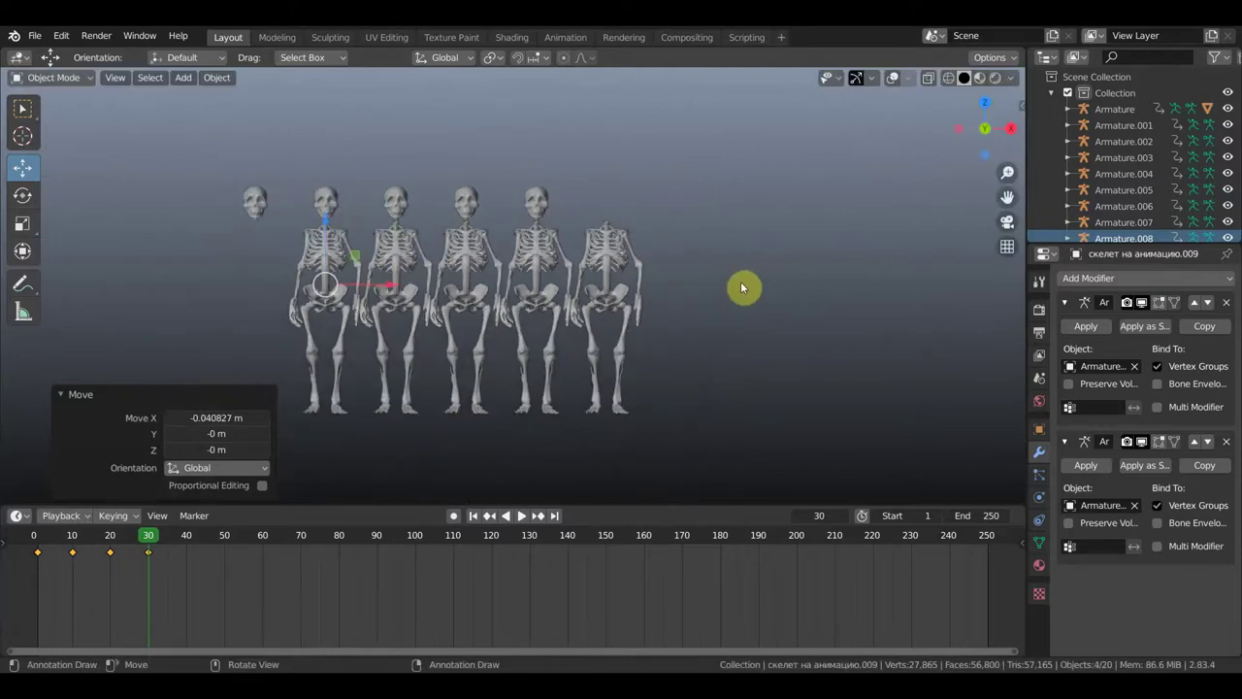
Duplicate again and move the sixth copy −2.5163 m along X, then scrub the timeline back.
key(shift)
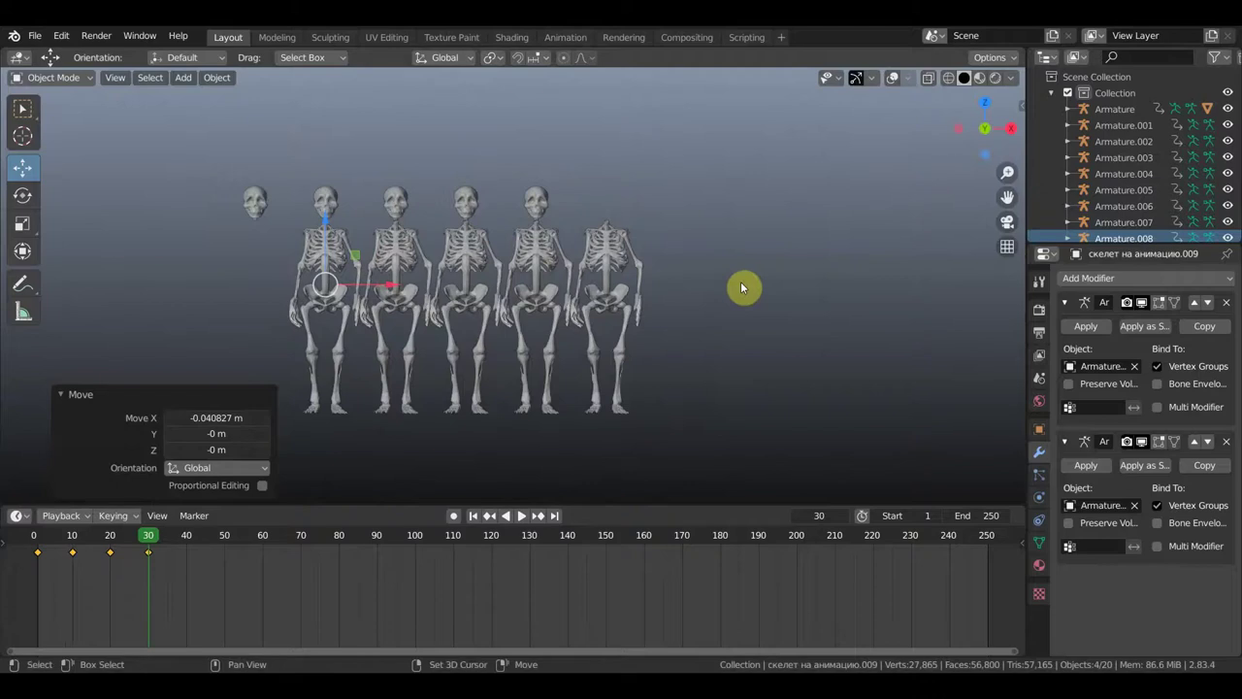
key(shift+d)
right_click(742, 287)
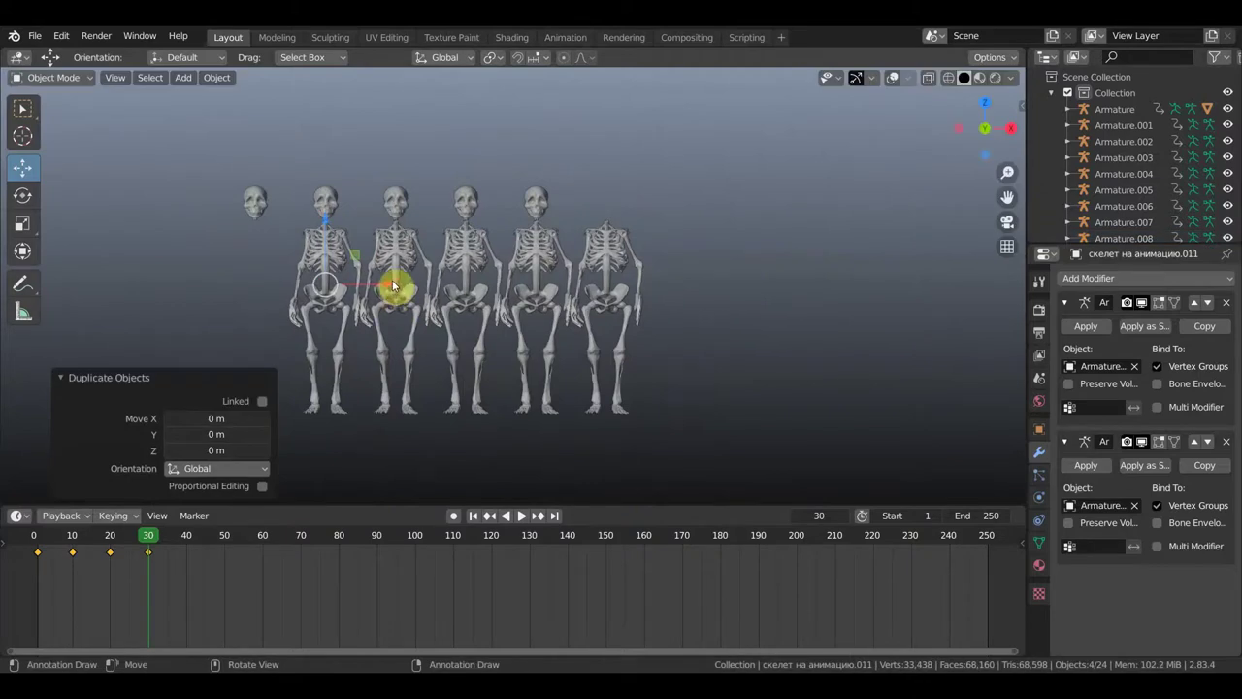
key(g)
key(x)
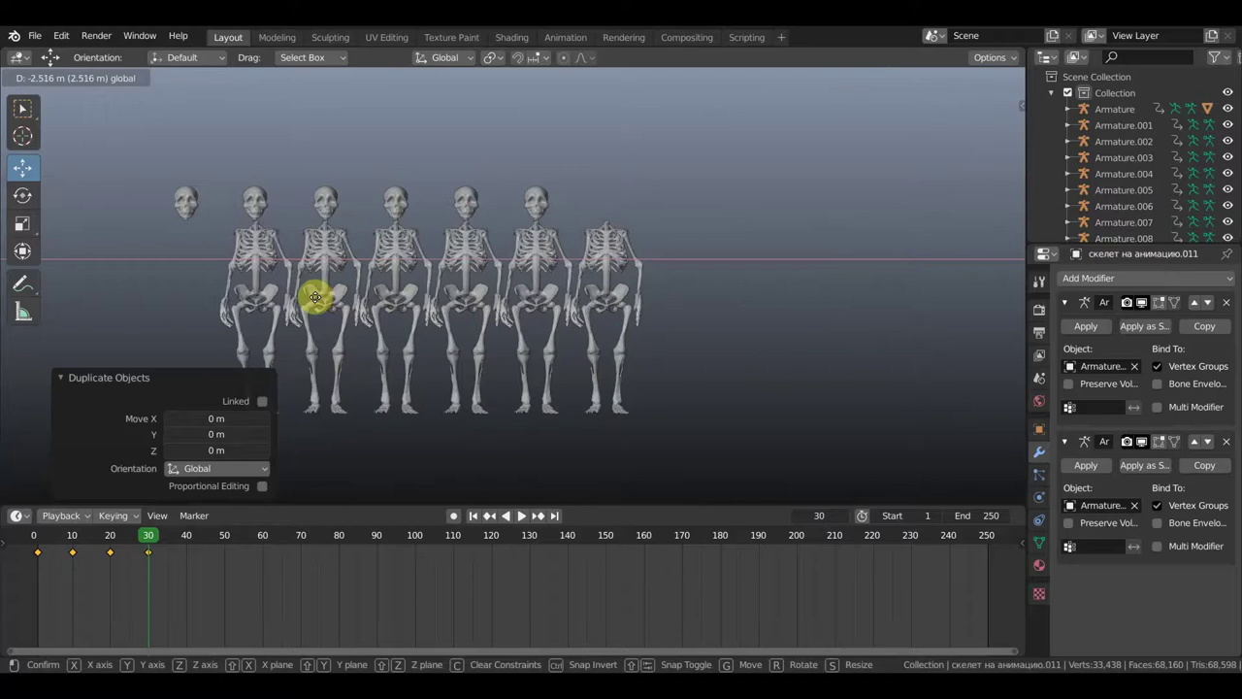
click(316, 296)
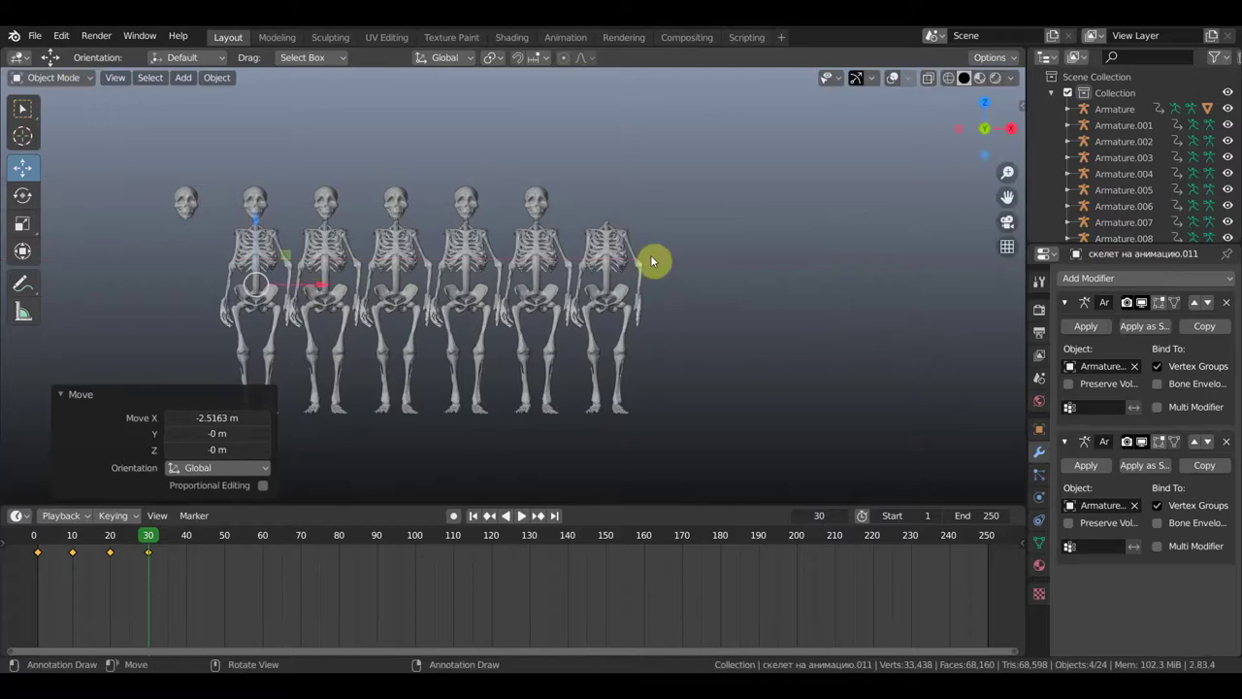
shift+middle_drag(728, 290, 834, 288)
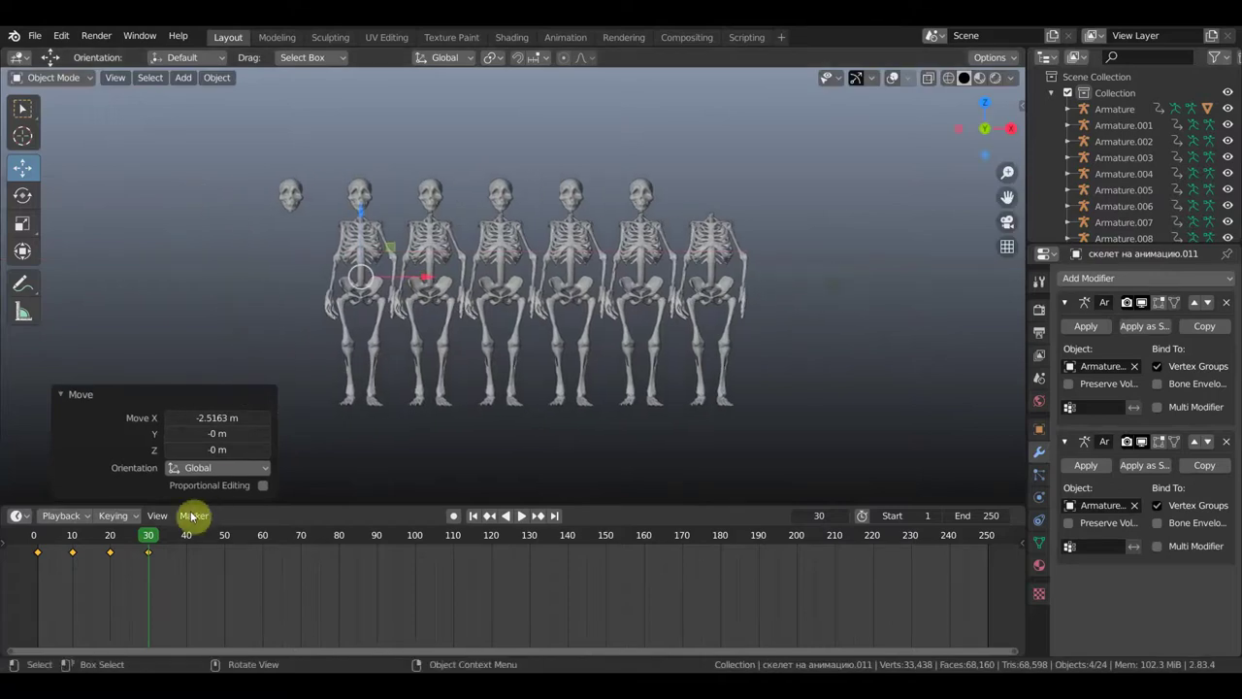
mouse_move(145, 540)
mouse_down()
mouse_move(47, 546)
mouse_move(108, 552)
mouse_move(153, 576)
mouse_move(86, 570)
mouse_move(171, 573)
mouse_move(47, 566)
mouse_move(102, 562)
mouse_move(149, 580)
mouse_move(66, 590)
mouse_up()
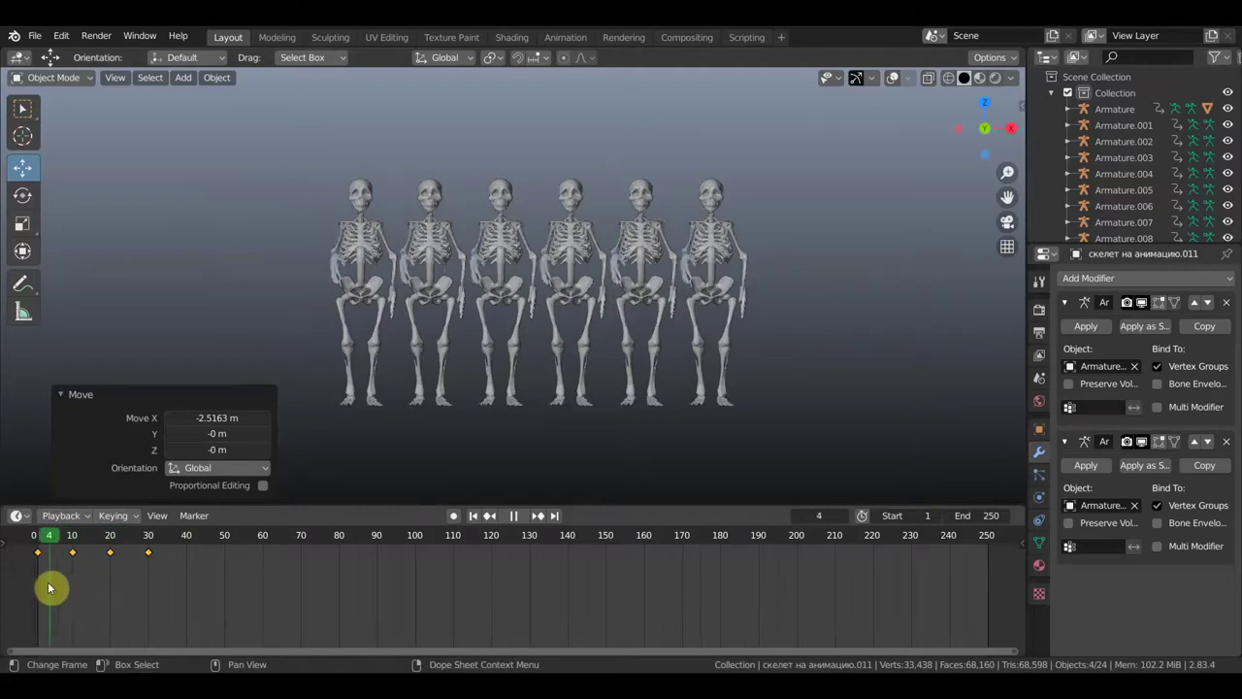
click(146, 590)
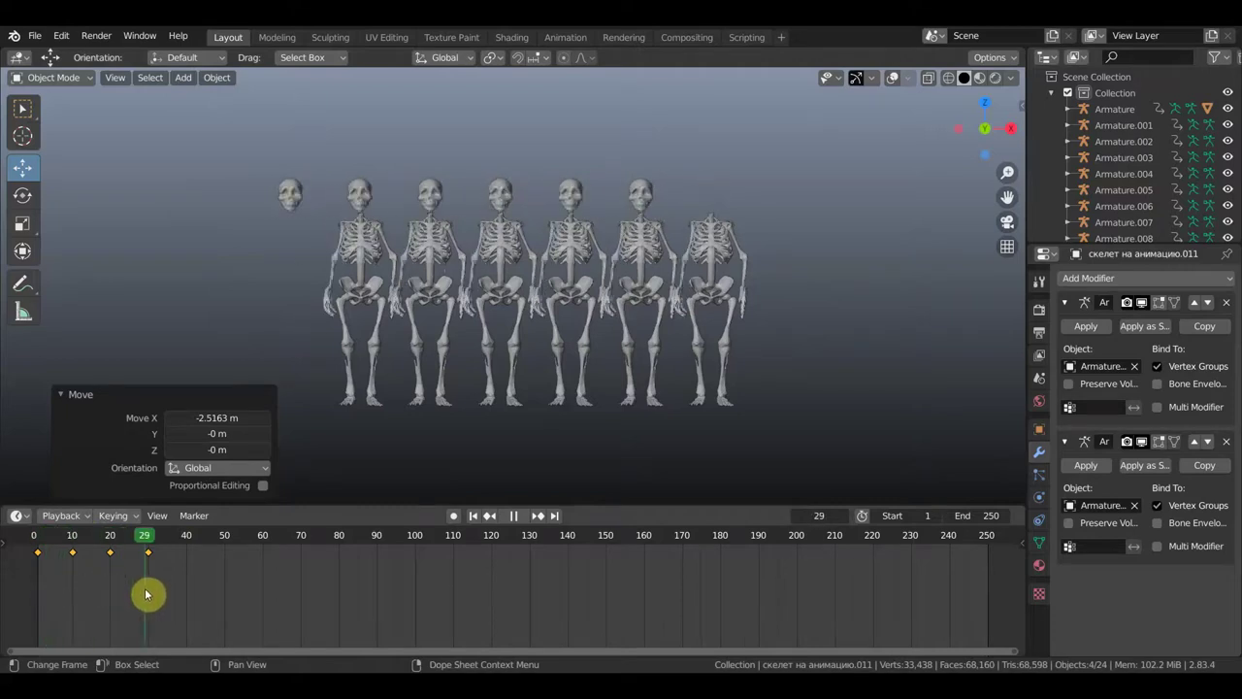
click(340, 333)
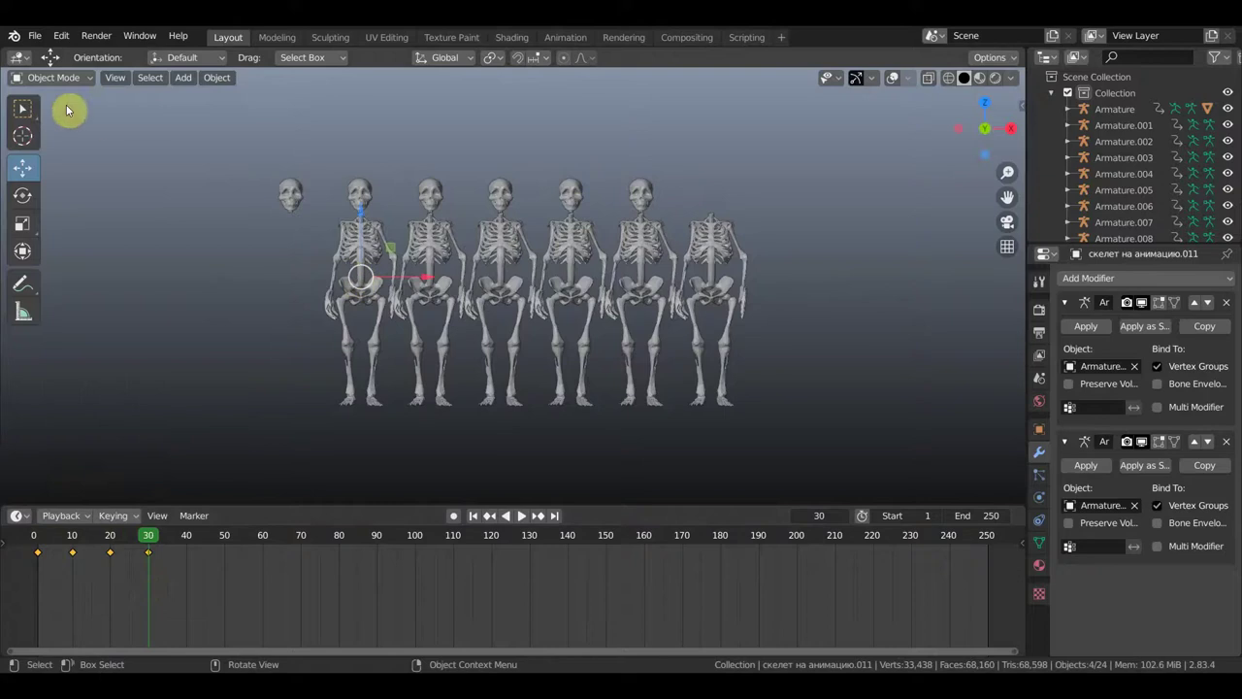
click(23, 107)
scroll(175, 194, up, 2)
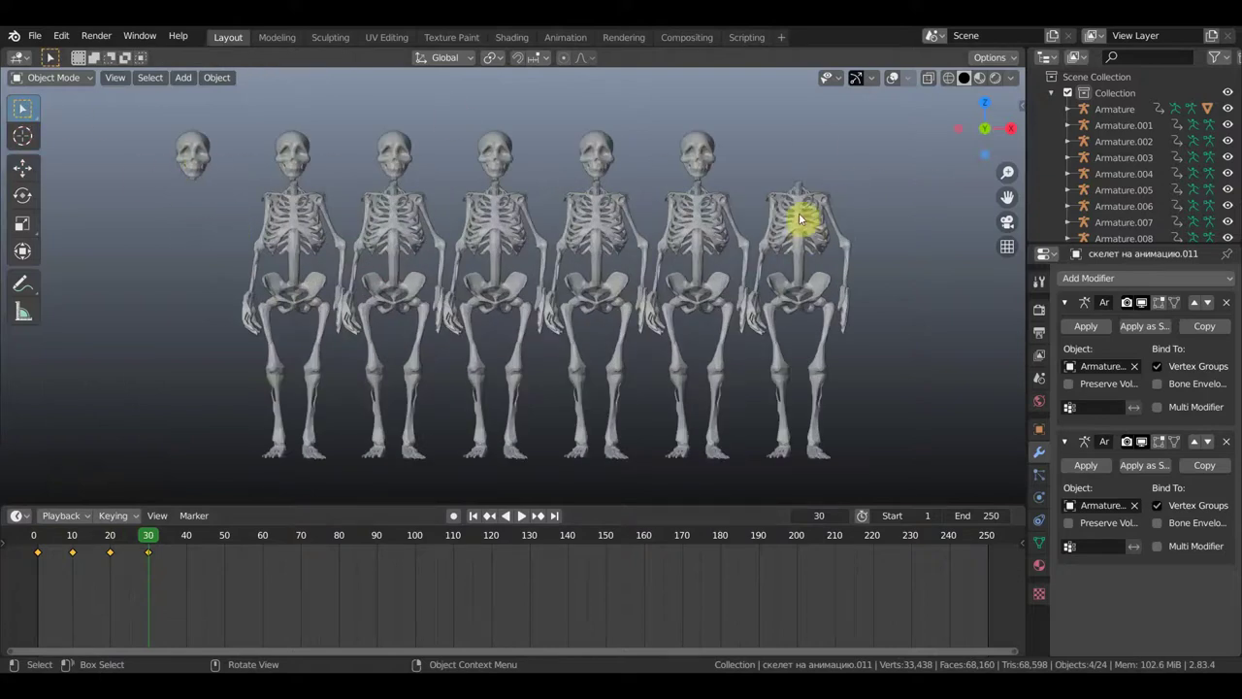
Show overlays, select Armature.010 and Armature.011, and switch to Pose Mode.
click(893, 80)
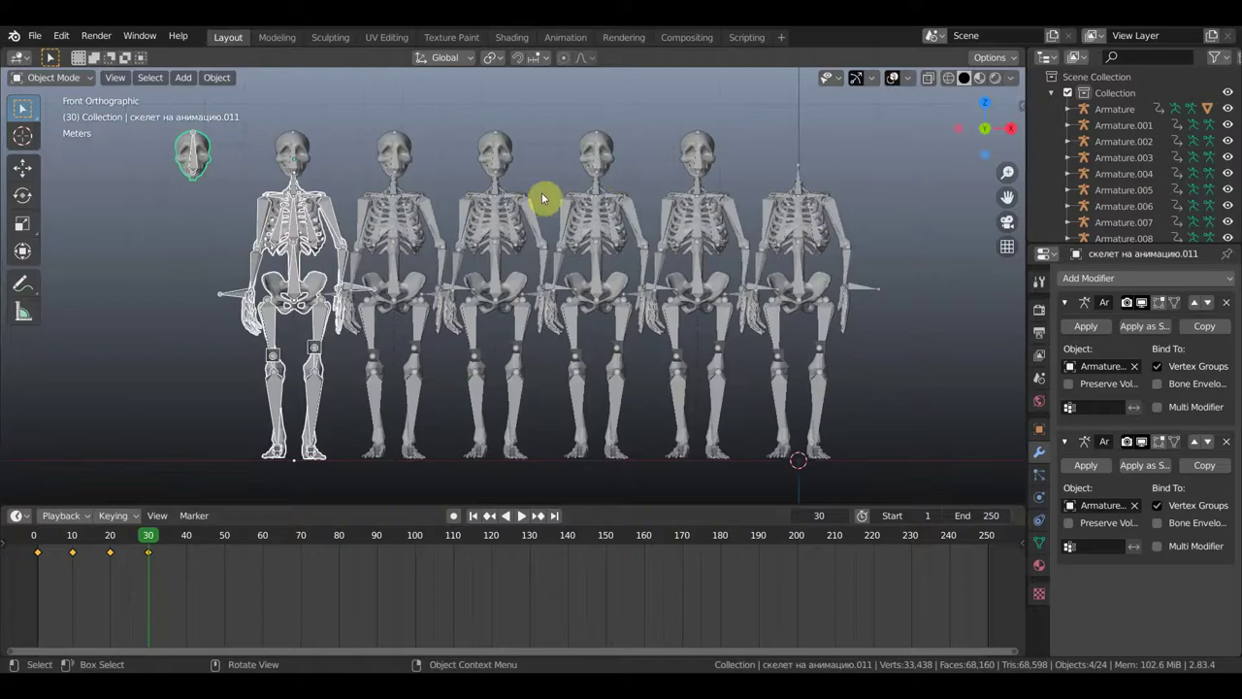
click(333, 218)
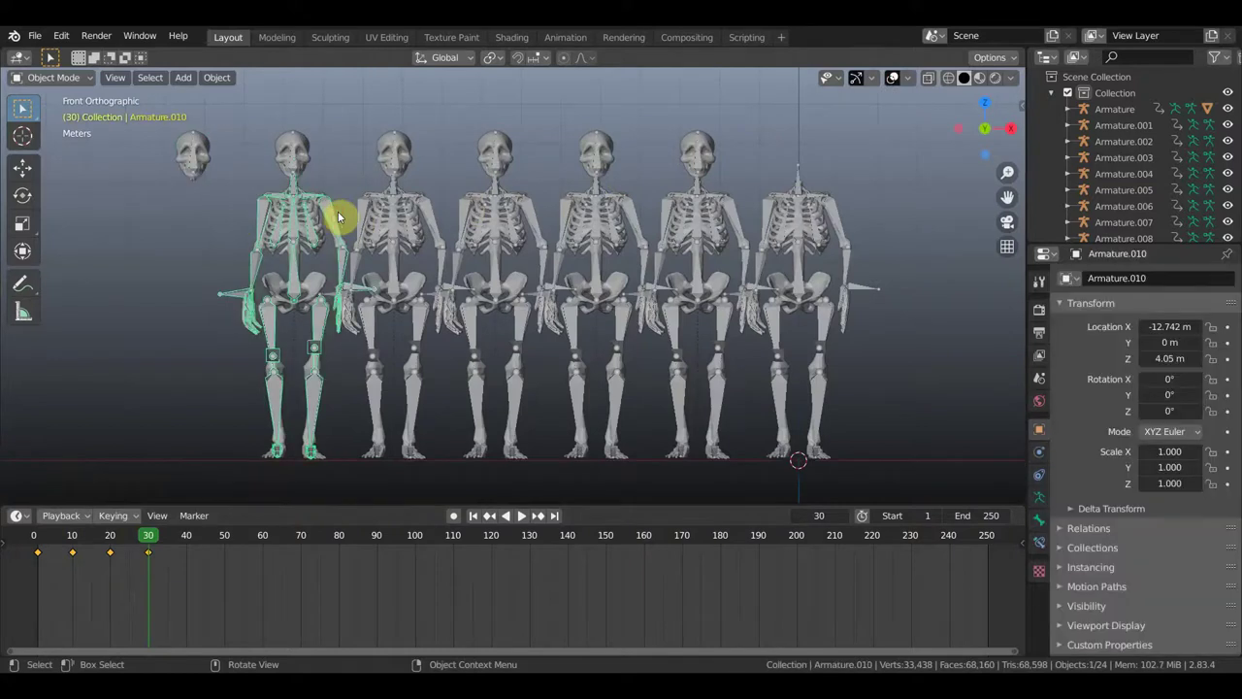
shift+click(194, 158)
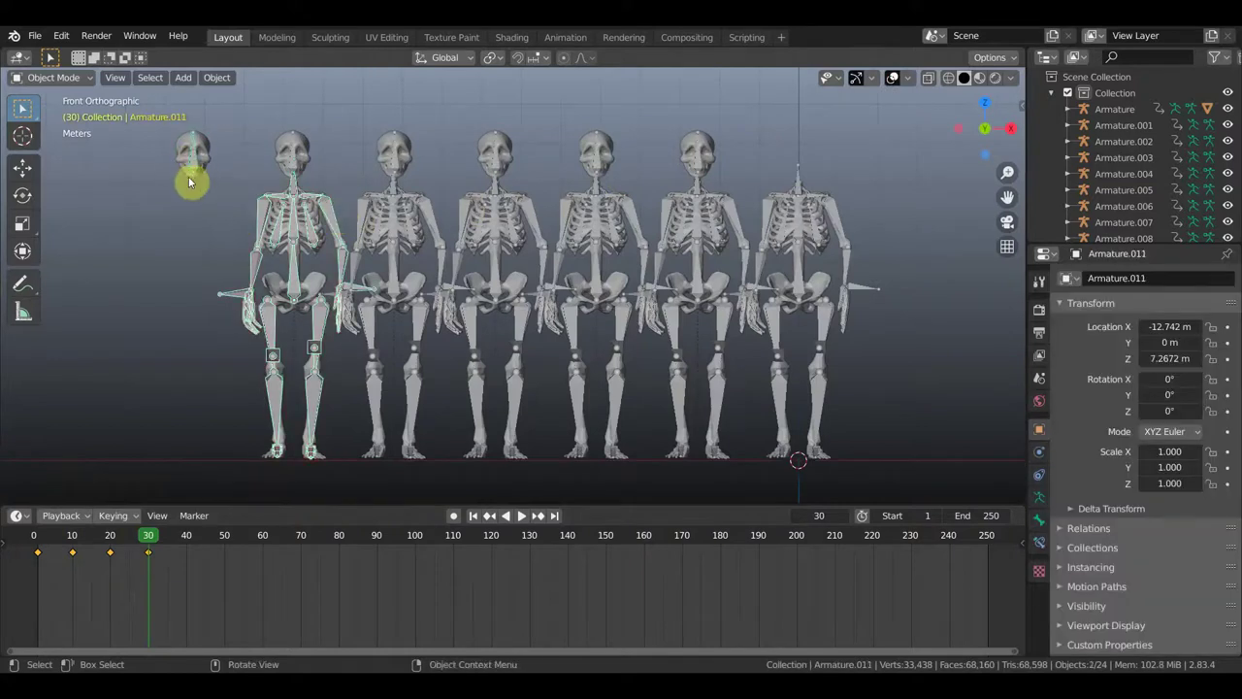
click(91, 79)
click(56, 133)
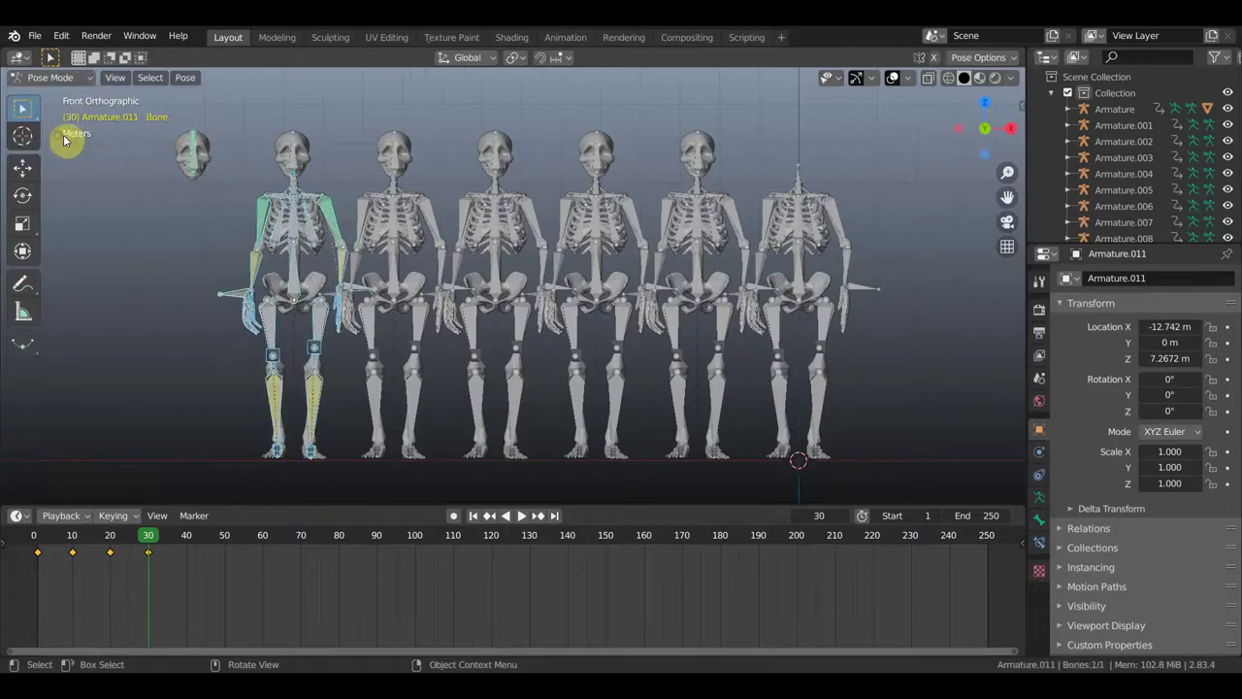
scroll(241, 211, down, 1)
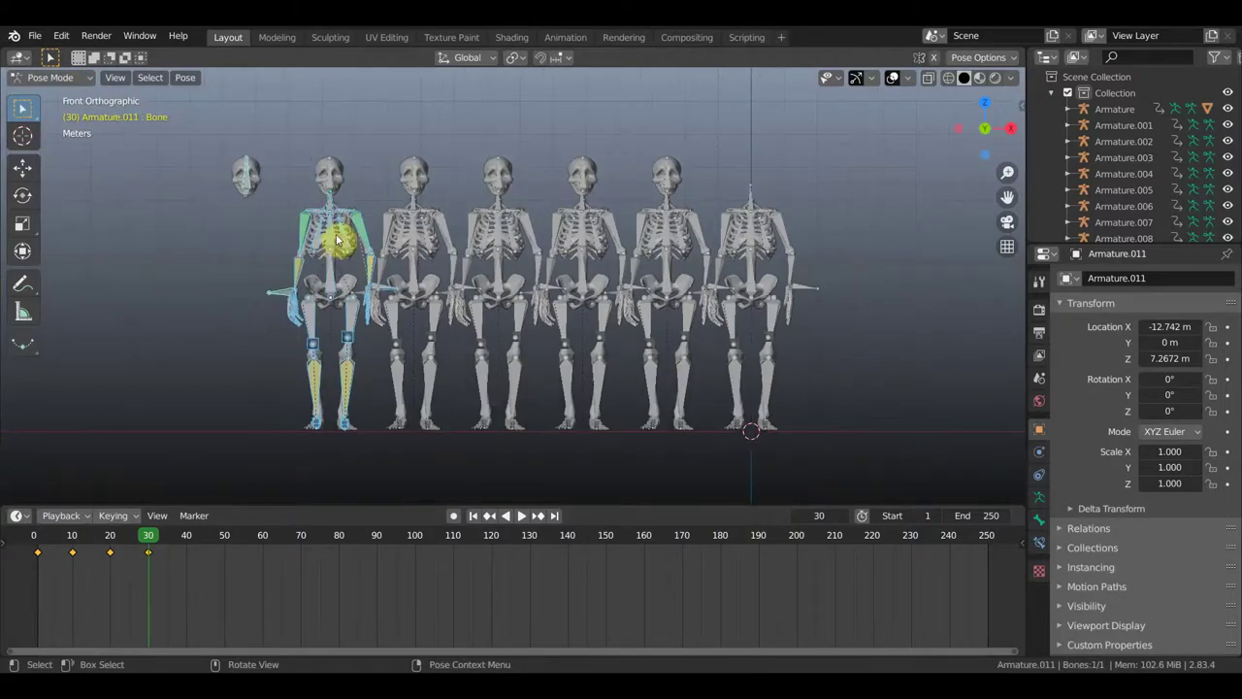
Select the floating skull bone and start moving it downward.
click(285, 296)
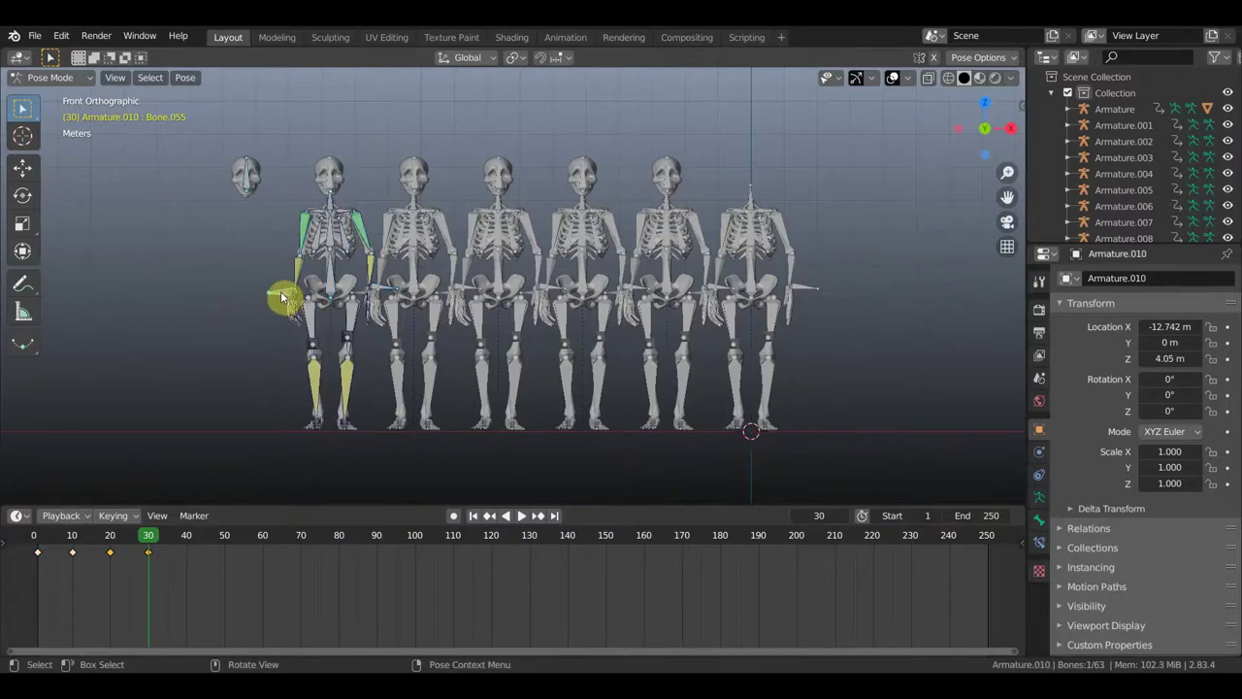
click(248, 180)
key(space)
drag(145, 540, 108, 540)
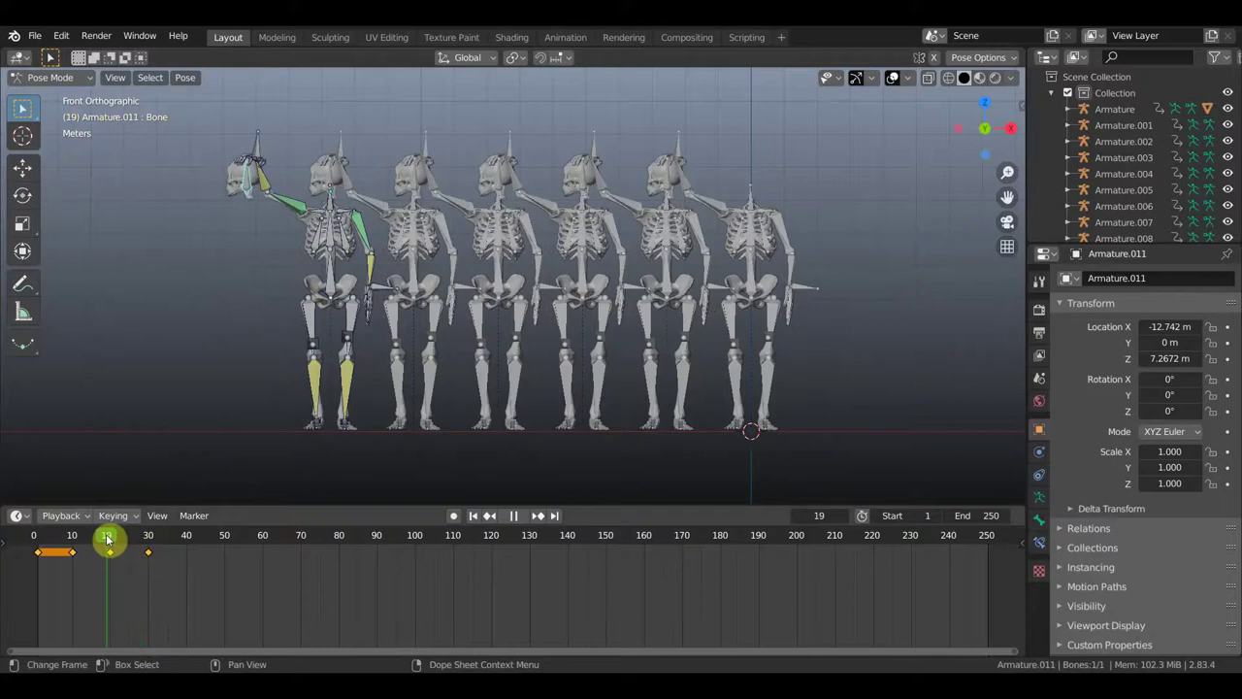
drag(107, 540, 149, 544)
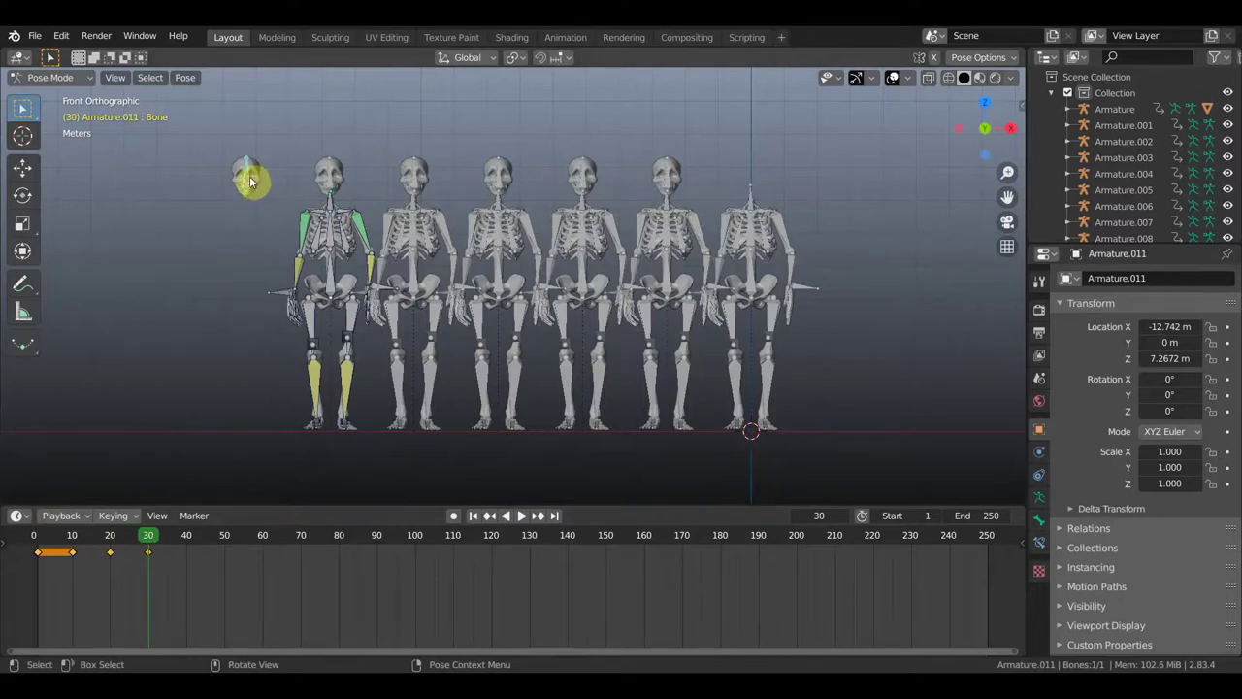
key(g)
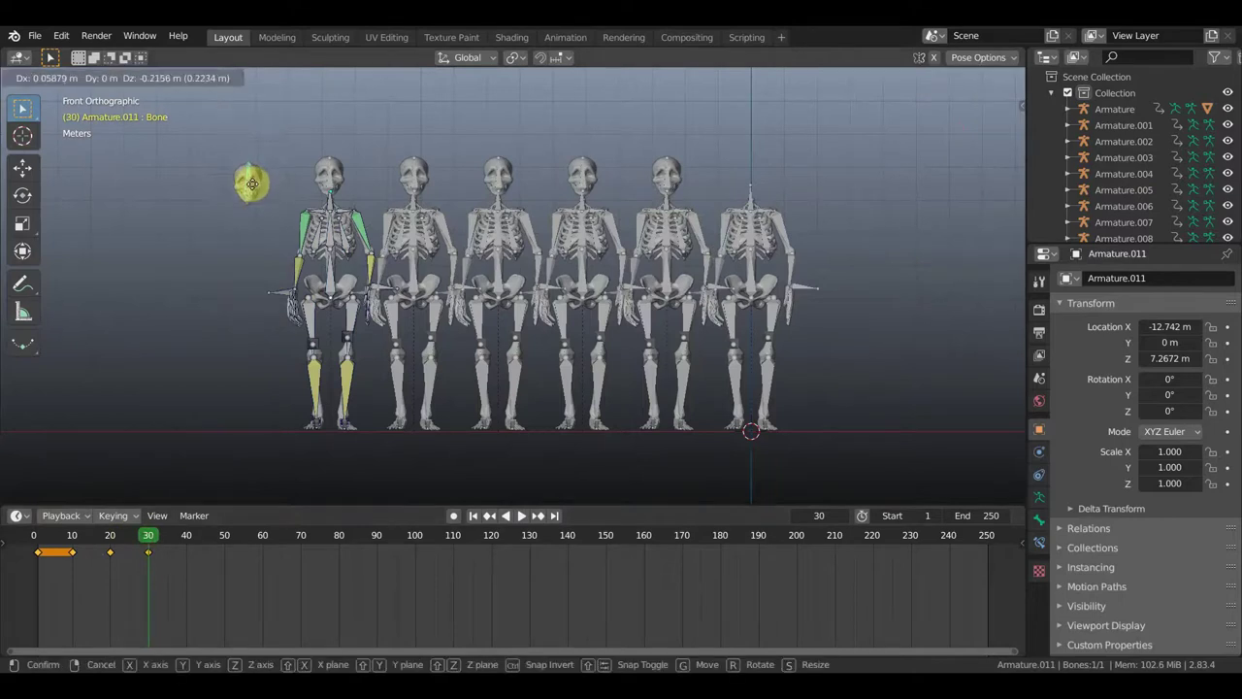
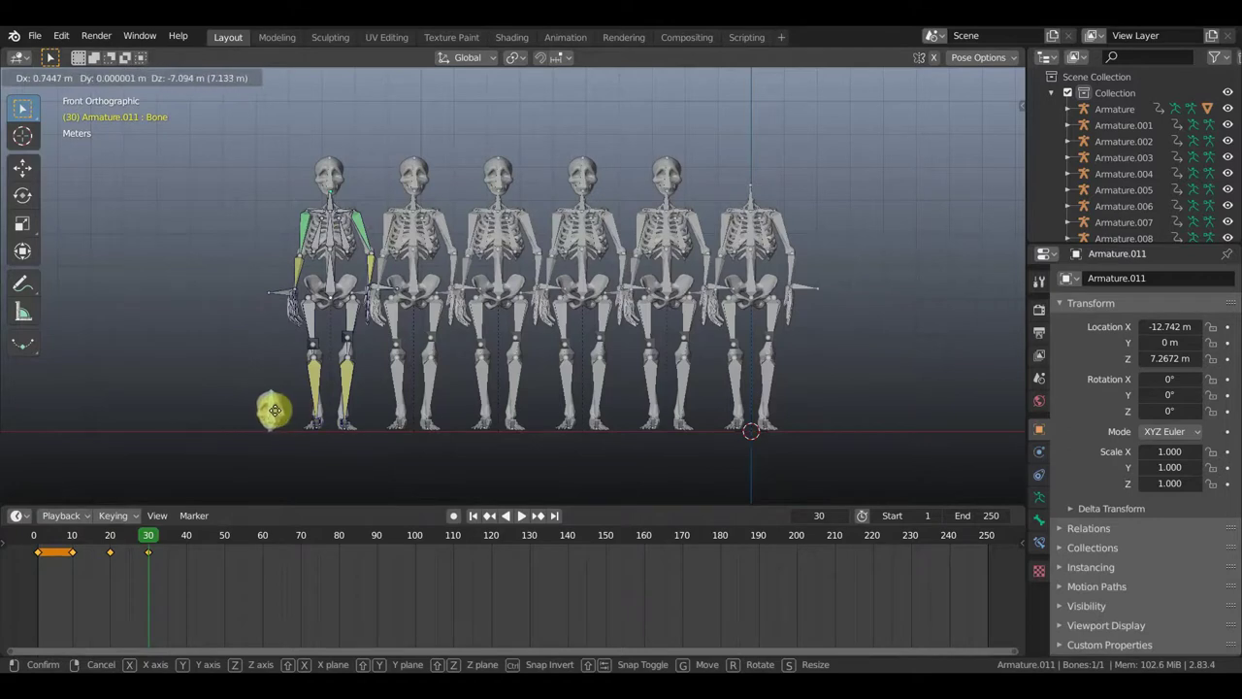
Lower the skull bone to the floor and rotate it -58.4°.
click(275, 409)
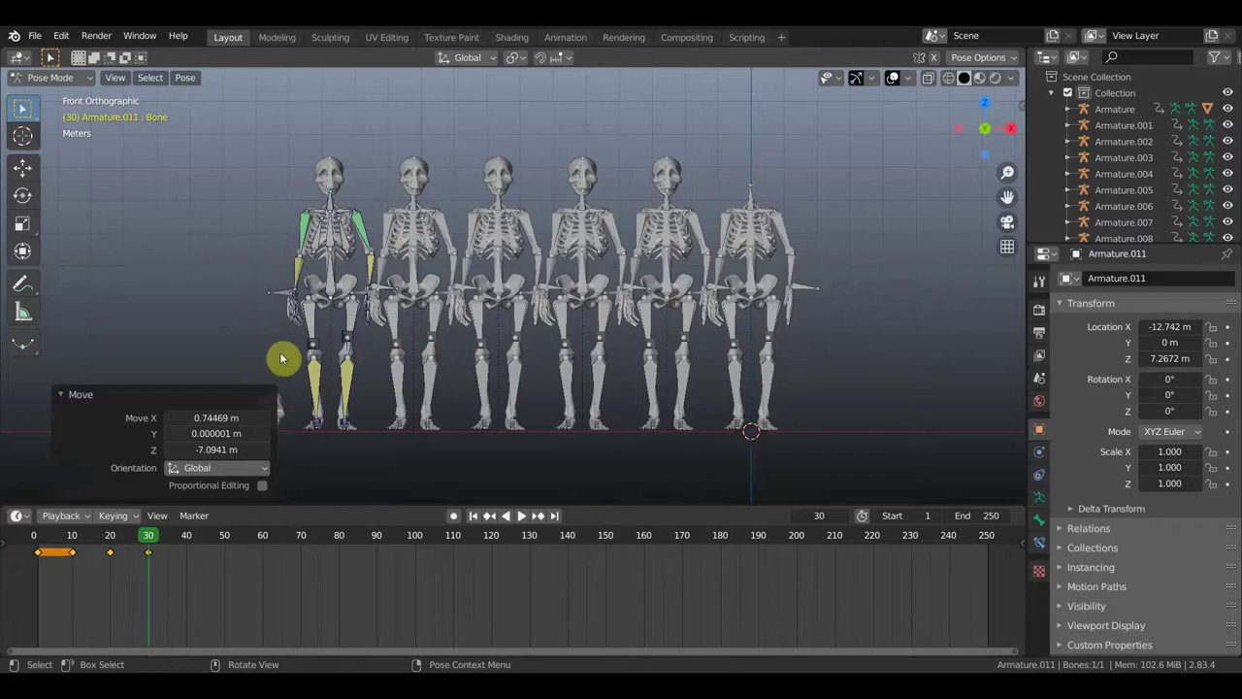
key(alt+a)
click(307, 396)
key(r)
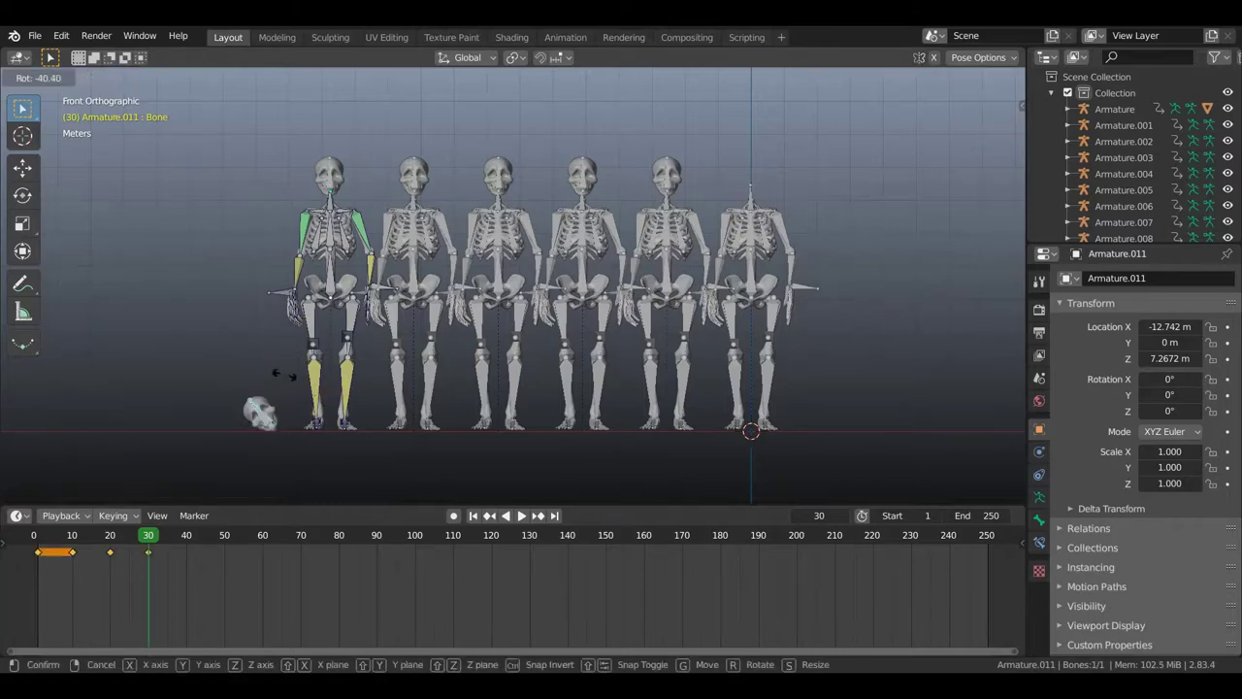
click(270, 375)
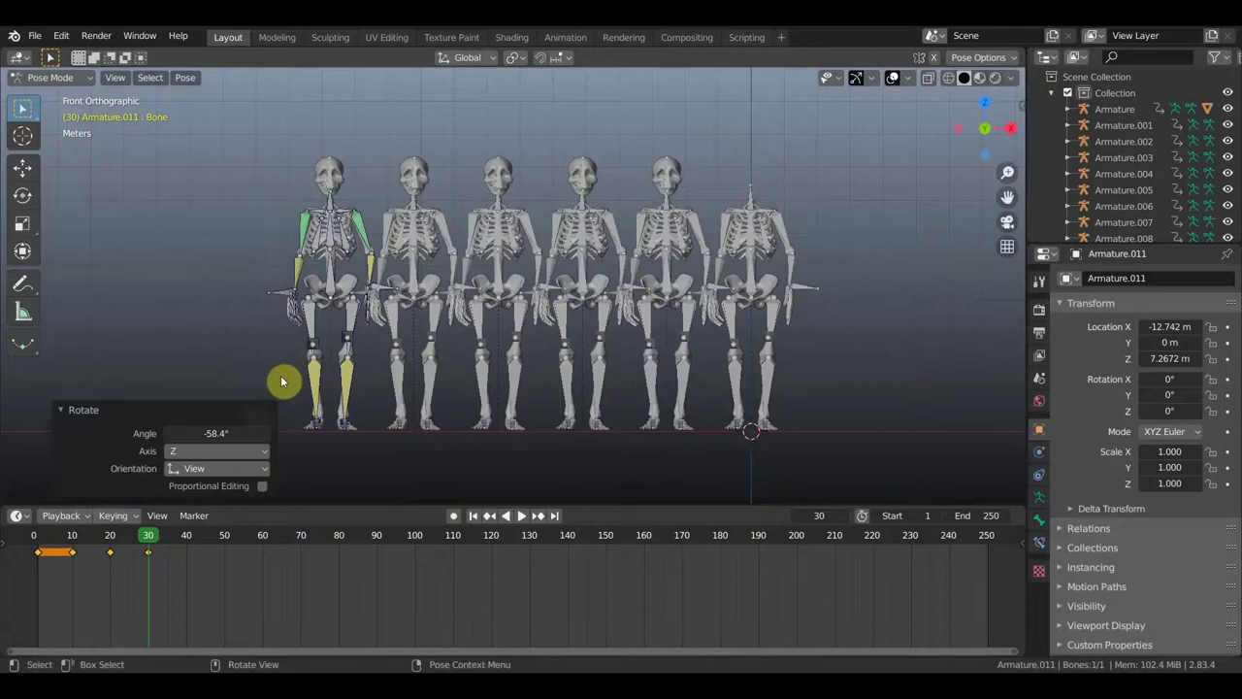
Key the skull's location and rotation at frame 30.
click(257, 328)
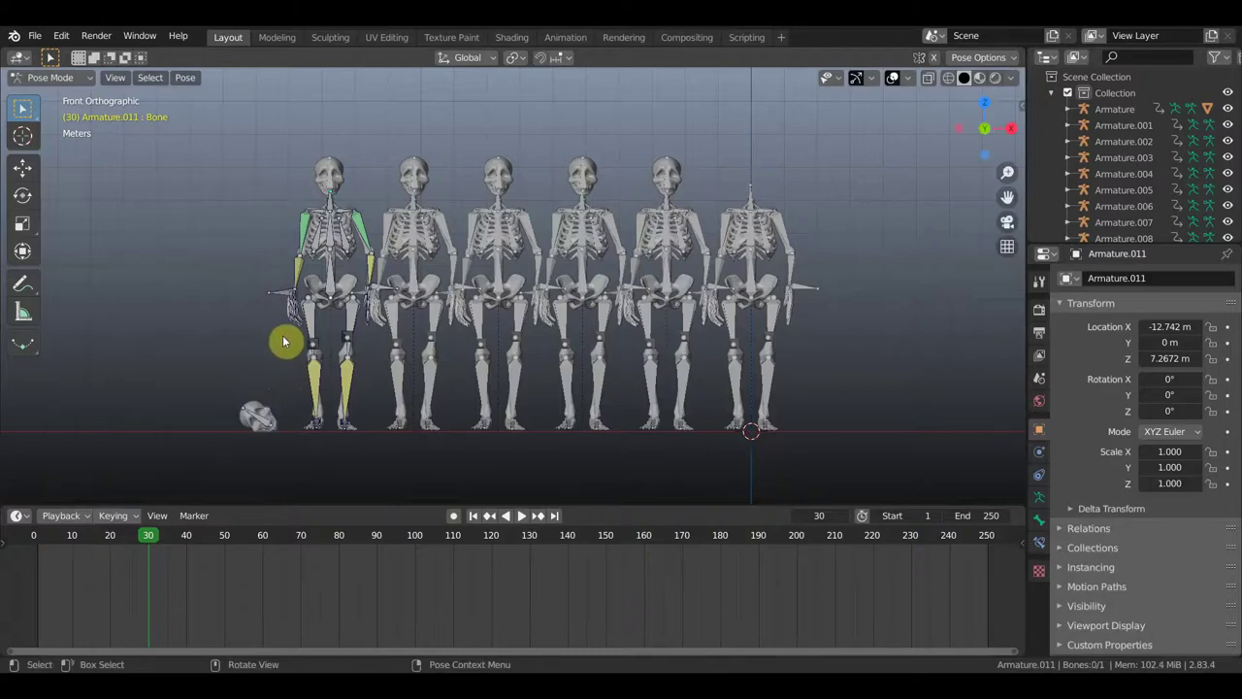
key(a)
key(i)
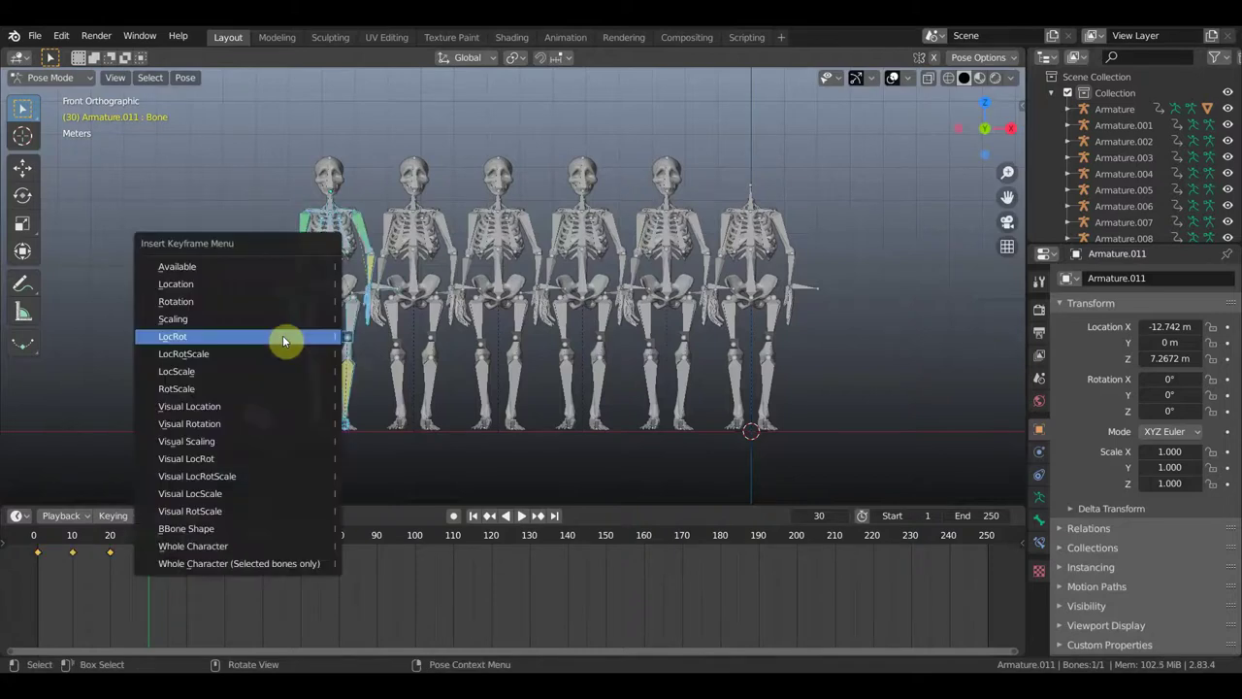
click(282, 335)
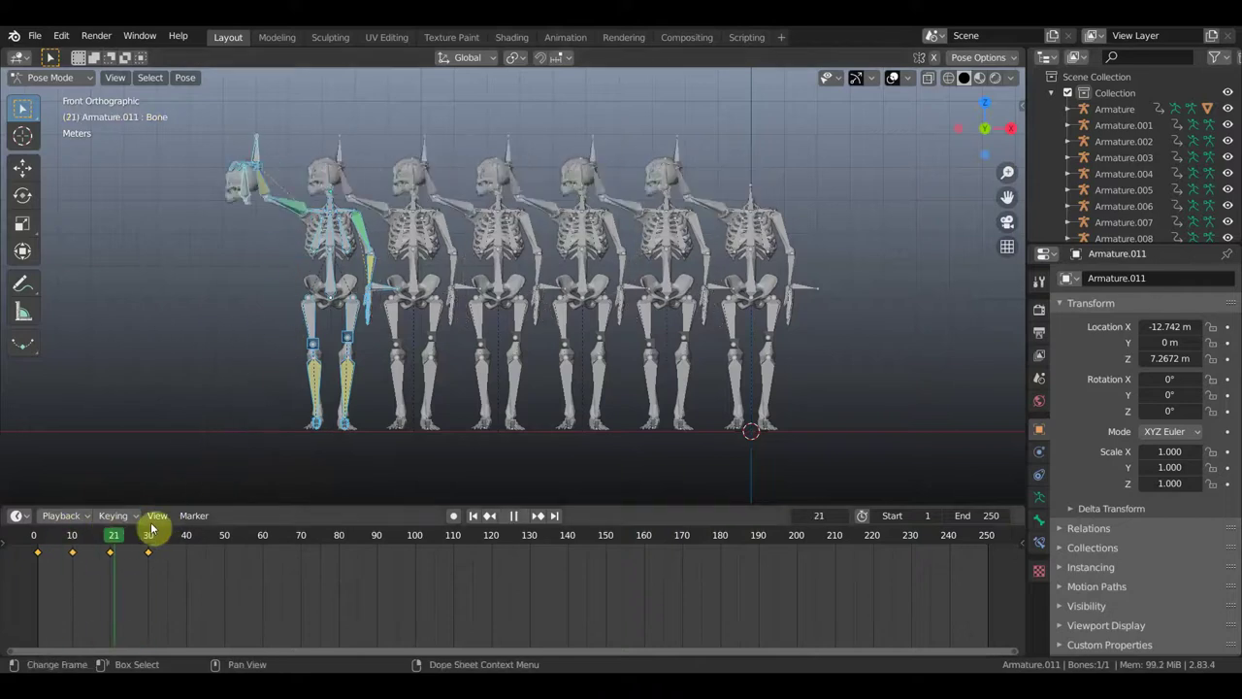
Preview the skull falling, stop on frame 40 and select Armature.010.
drag(142, 541, 186, 528)
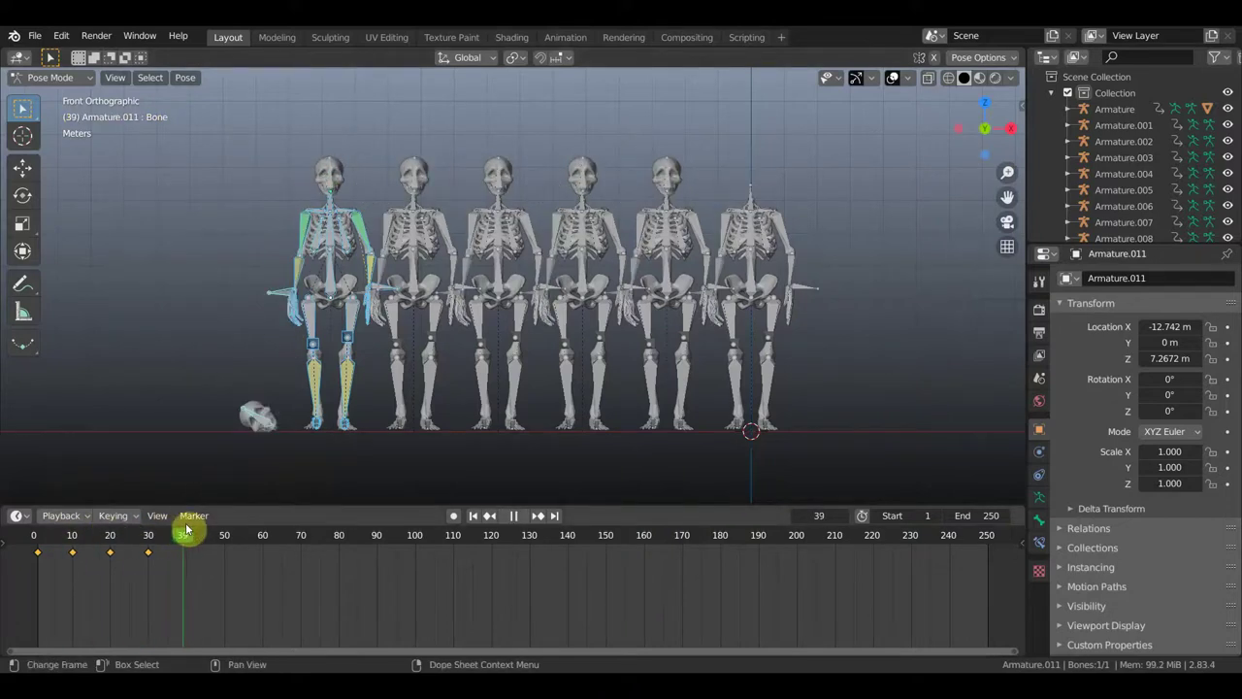
click(257, 431)
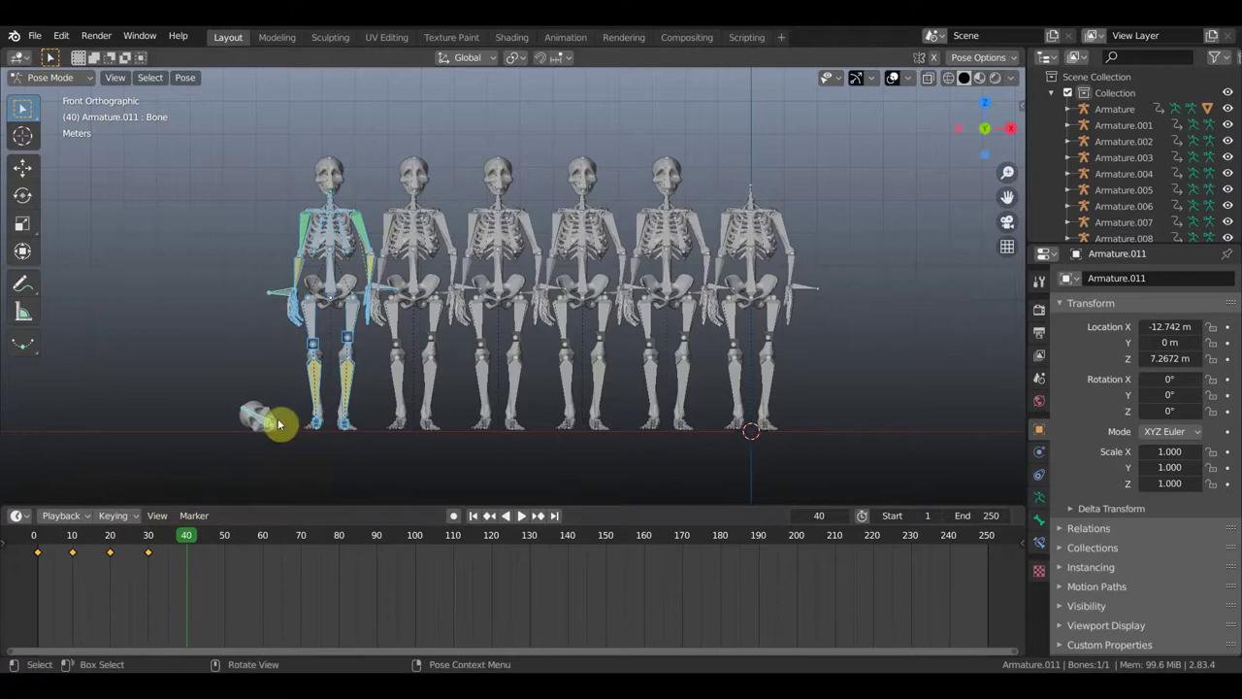
middle_drag(288, 424, 660, 445)
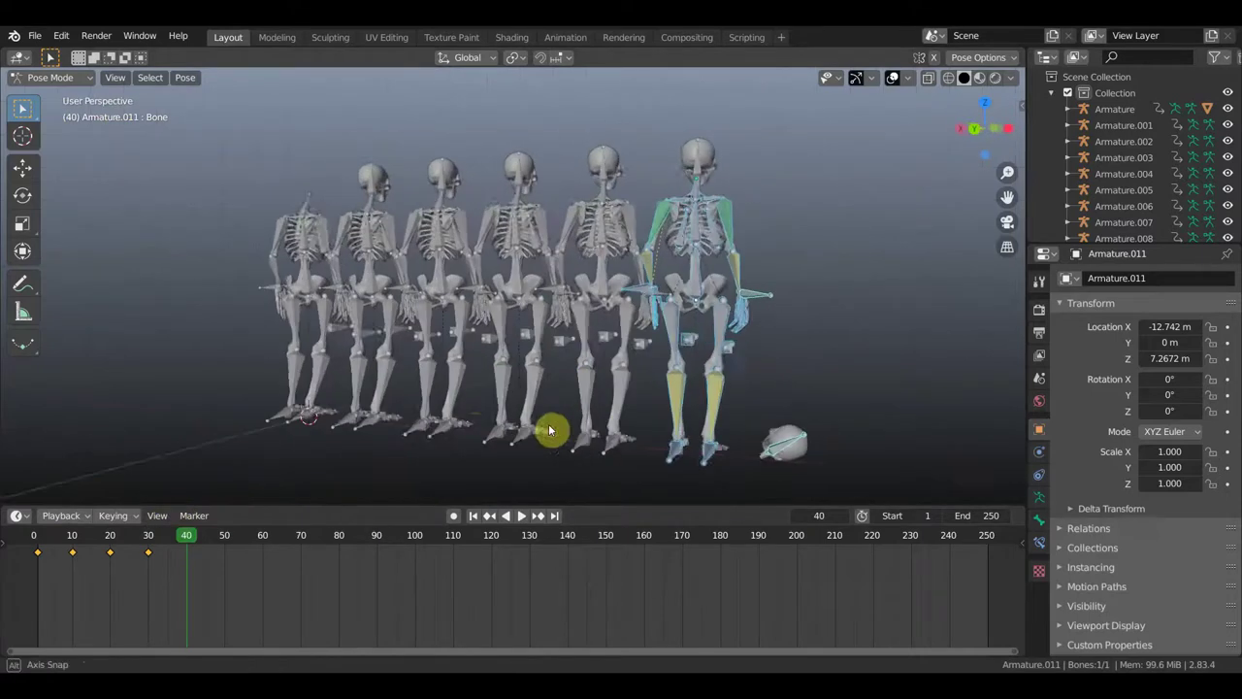
click(730, 448)
Return to front orthographic view and check Armature.010's head bone.
middle_drag(726, 434, 462, 429)
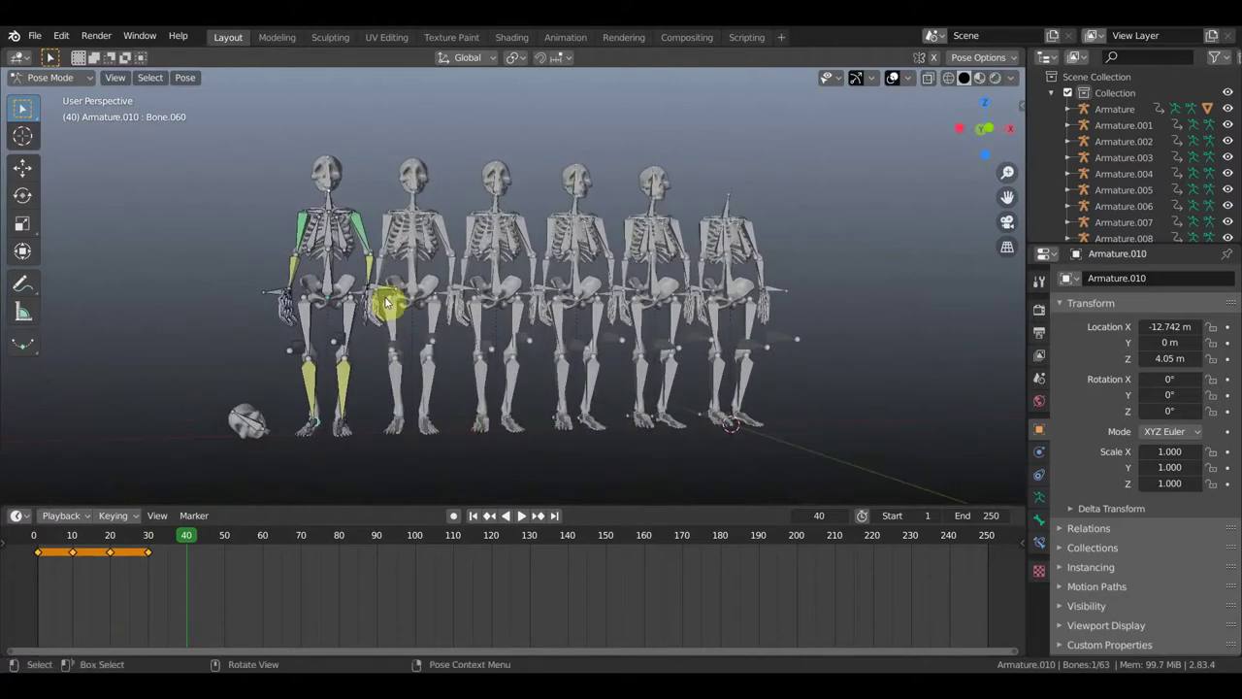
key(KP_1)
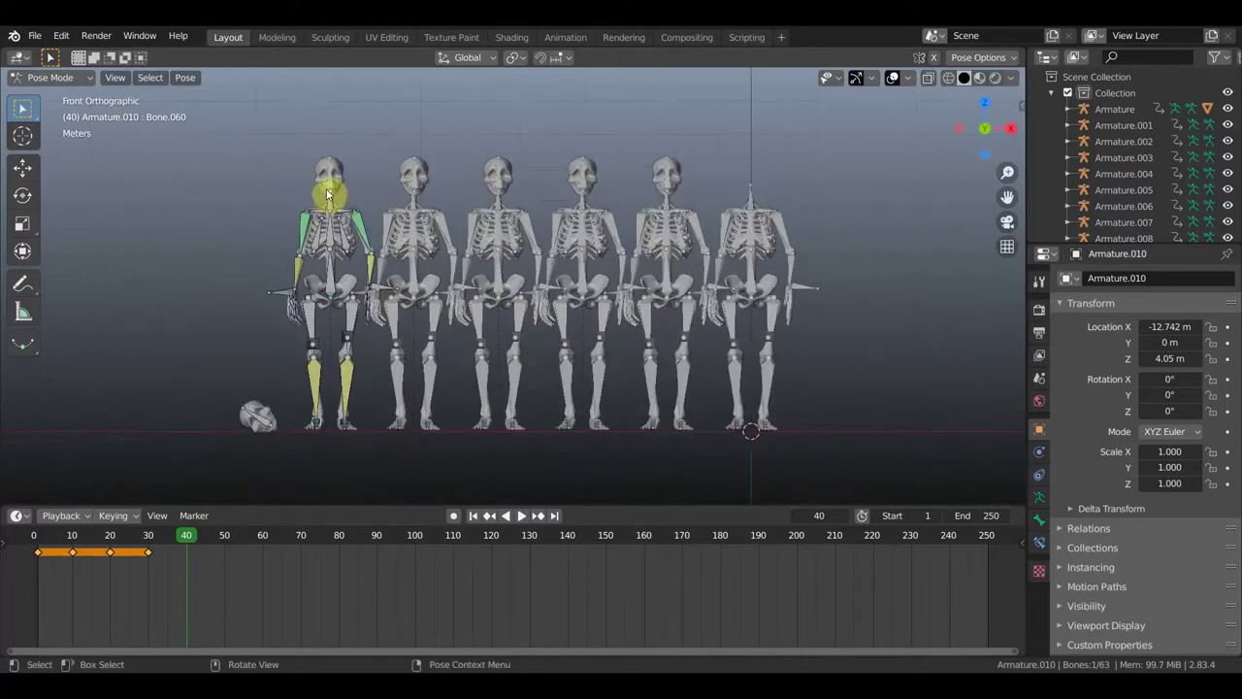
click(384, 189)
click(354, 184)
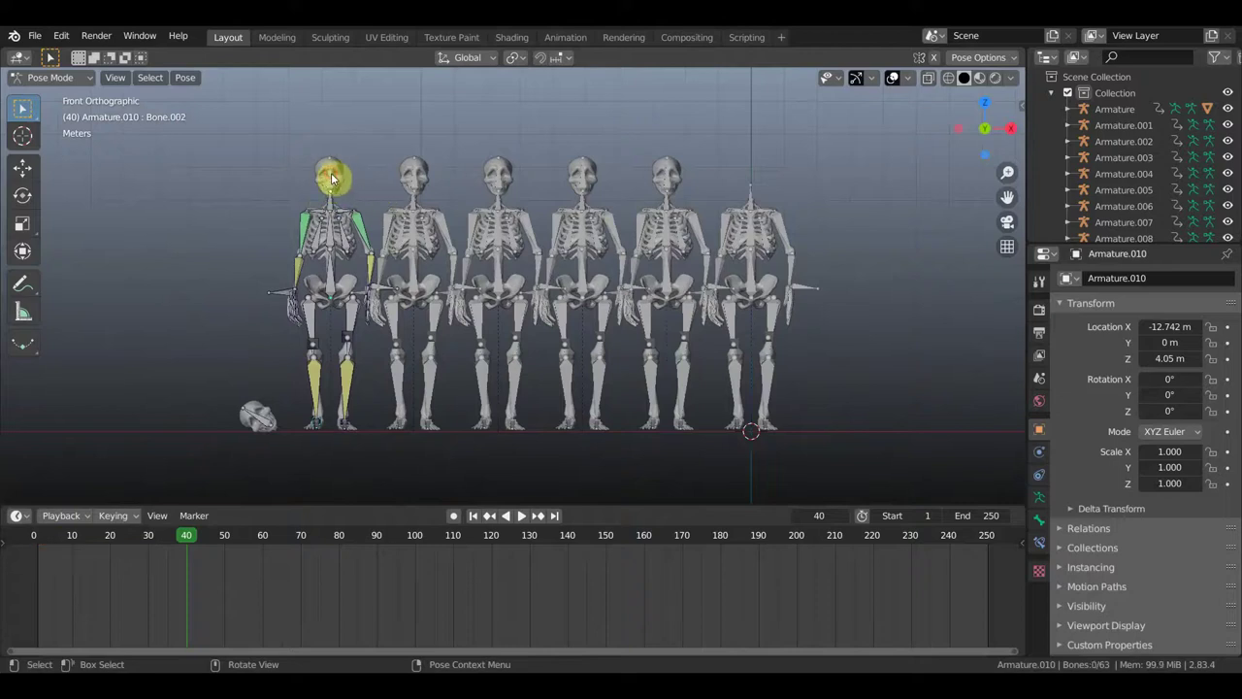
scroll(306, 175, up, 1)
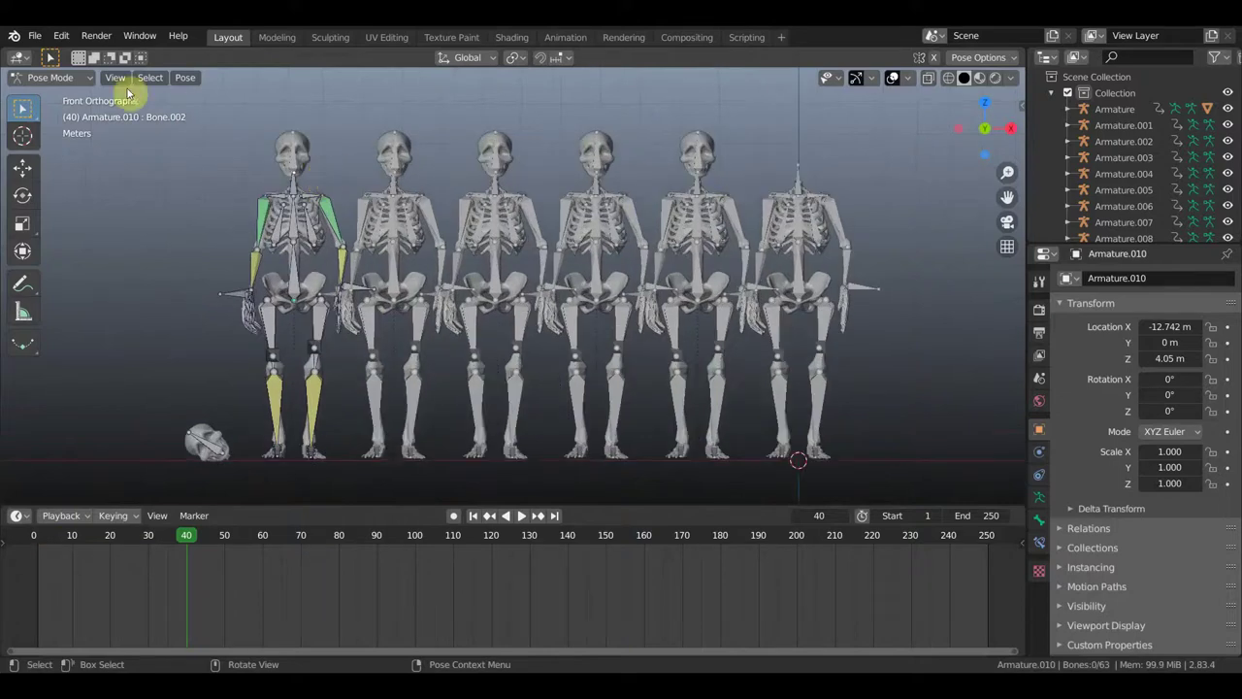
Put Armature.009 into Pose Mode and select its head bone.
click(78, 82)
click(76, 95)
click(292, 153)
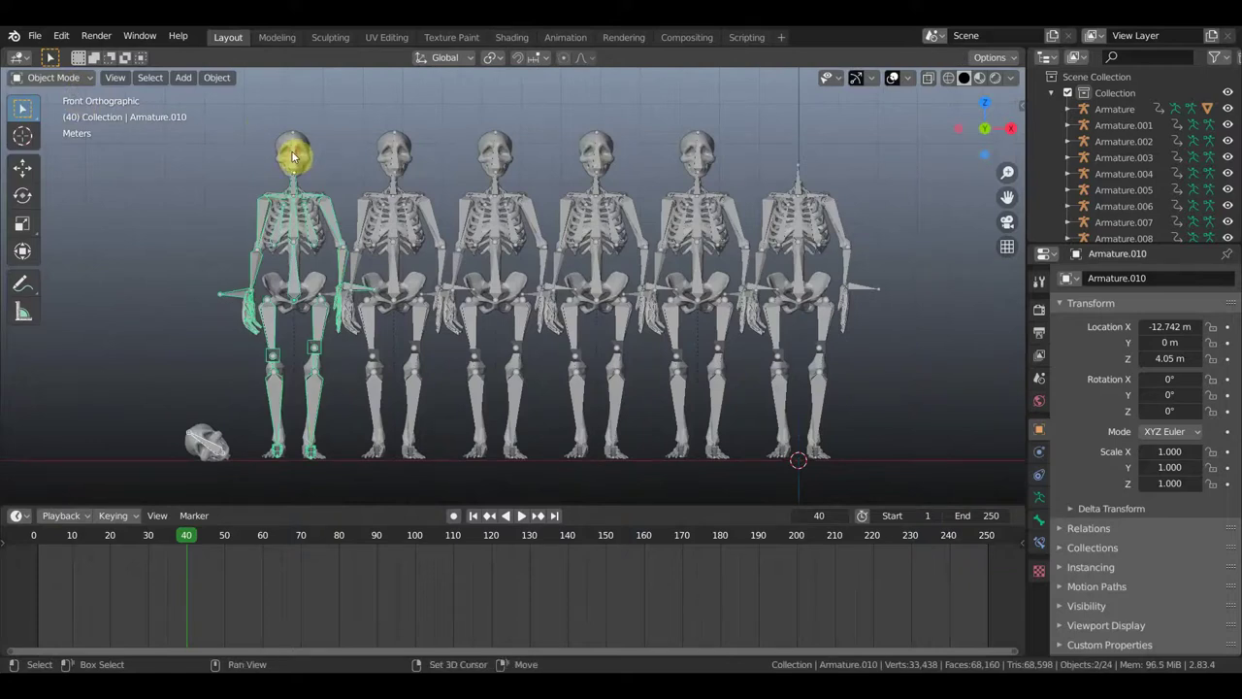
shift+click(291, 158)
click(77, 78)
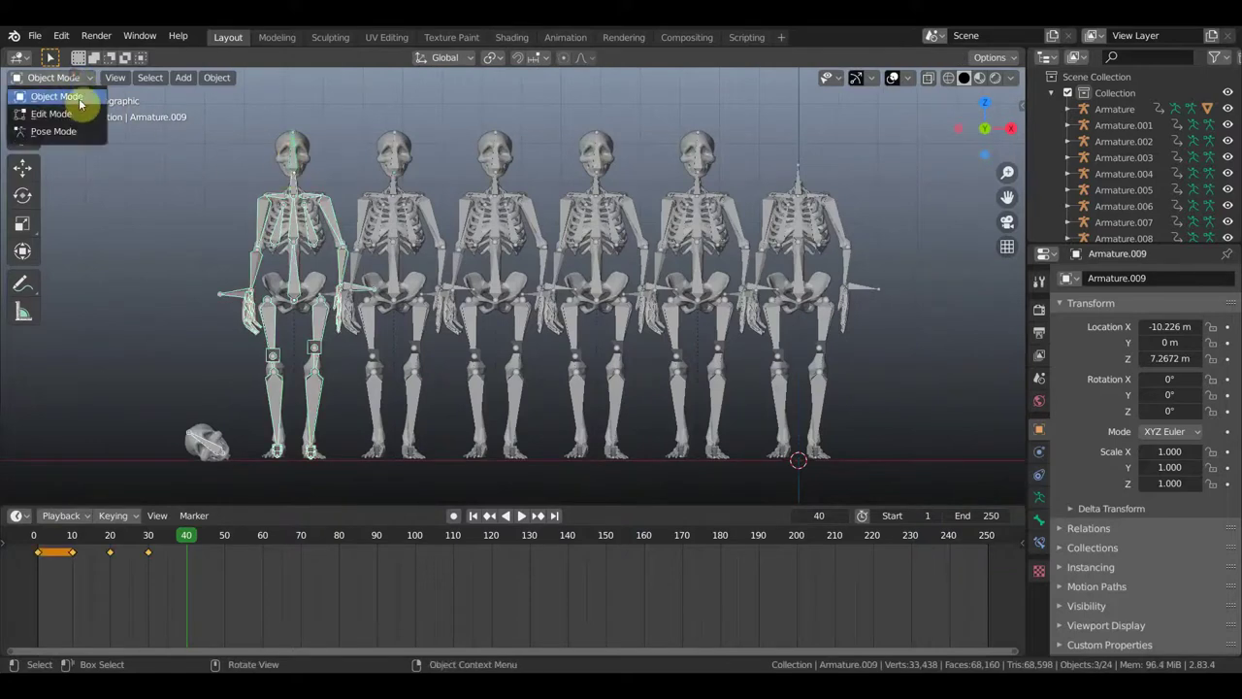
click(53, 131)
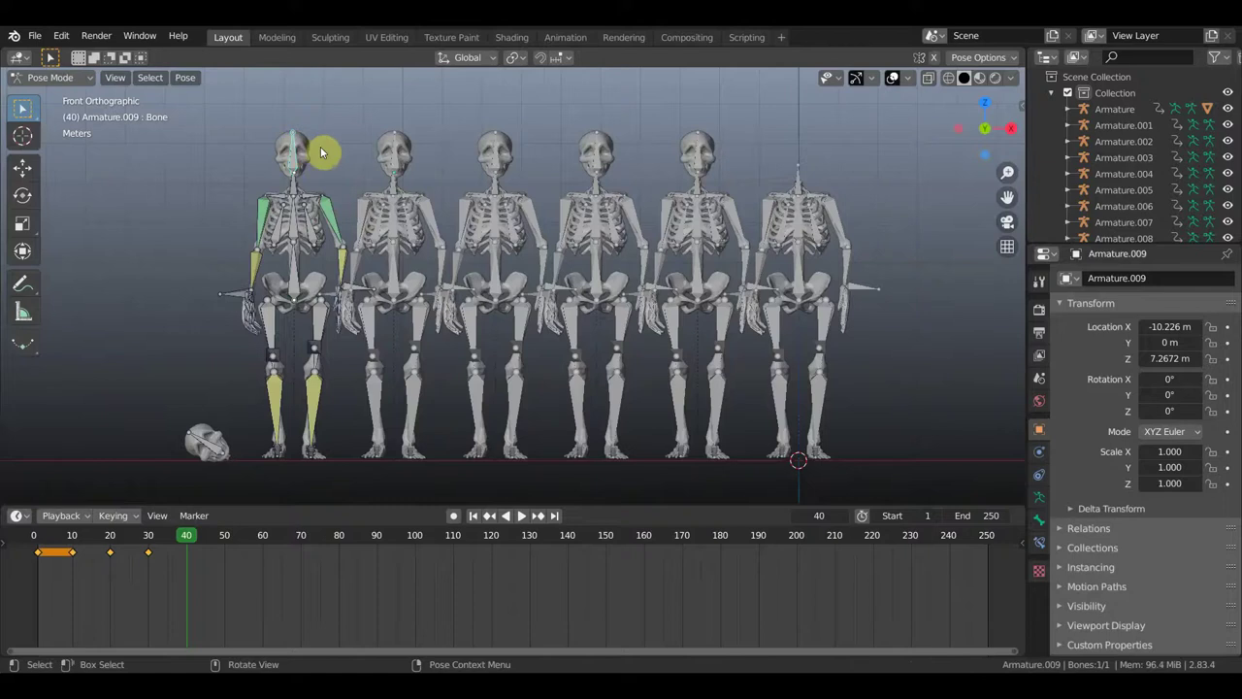
middle_drag(325, 150, 298, 146)
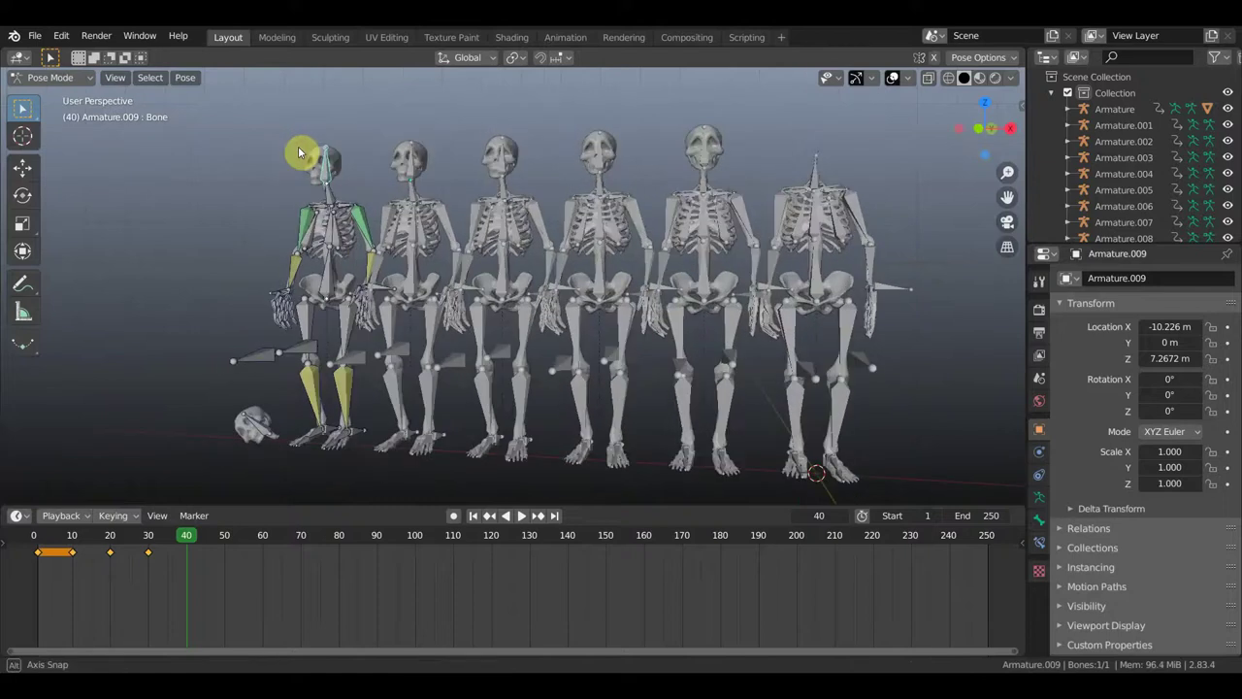
click(333, 153)
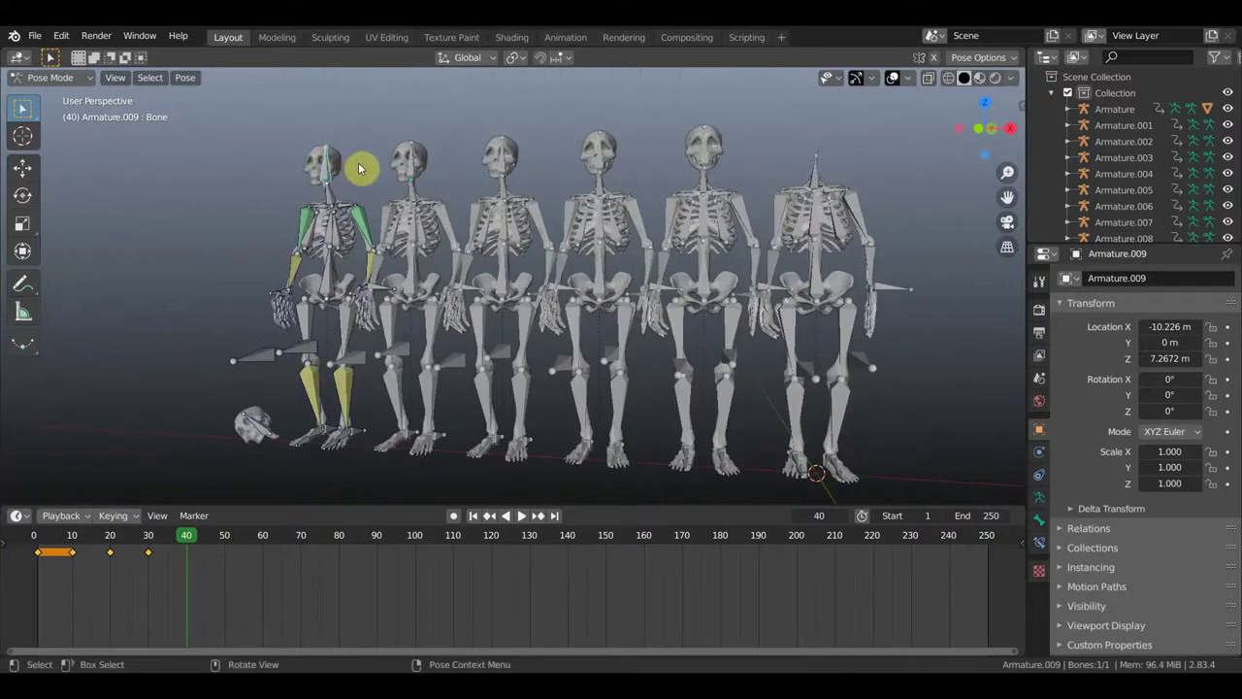
Turn the head 35.5° in top view, then tilt it -34.7° in perspective.
key(KP_7)
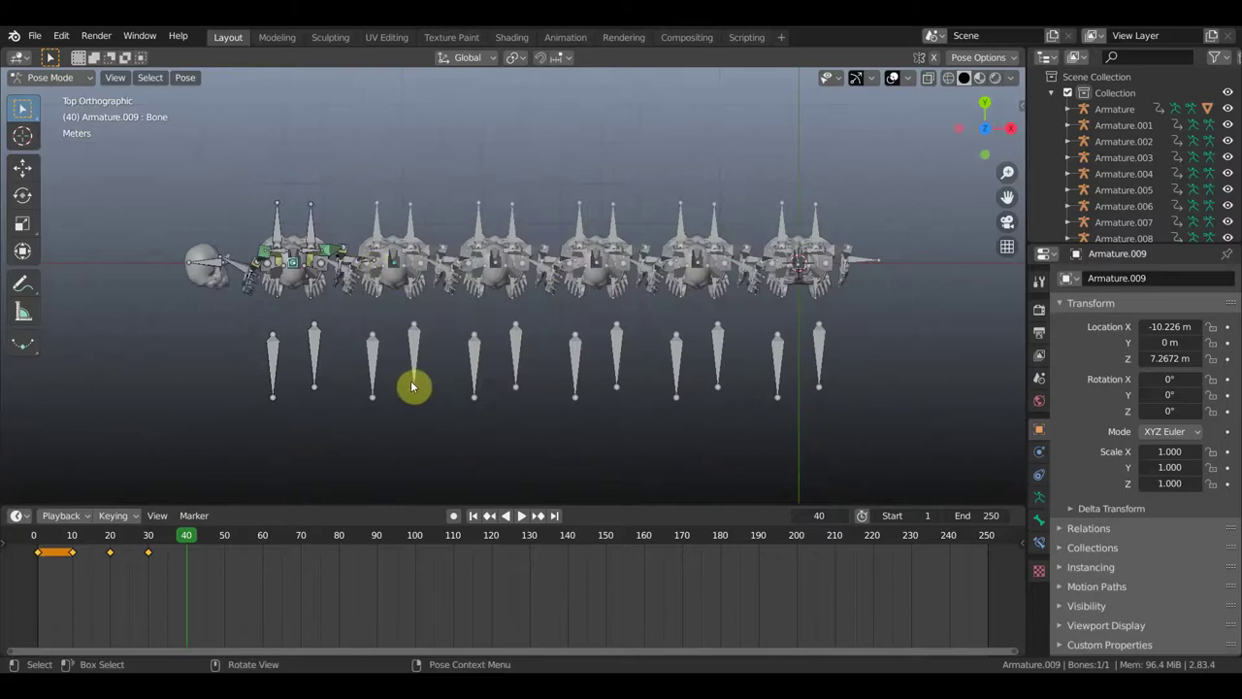
key(r)
click(326, 417)
middle_drag(366, 385, 281, 266)
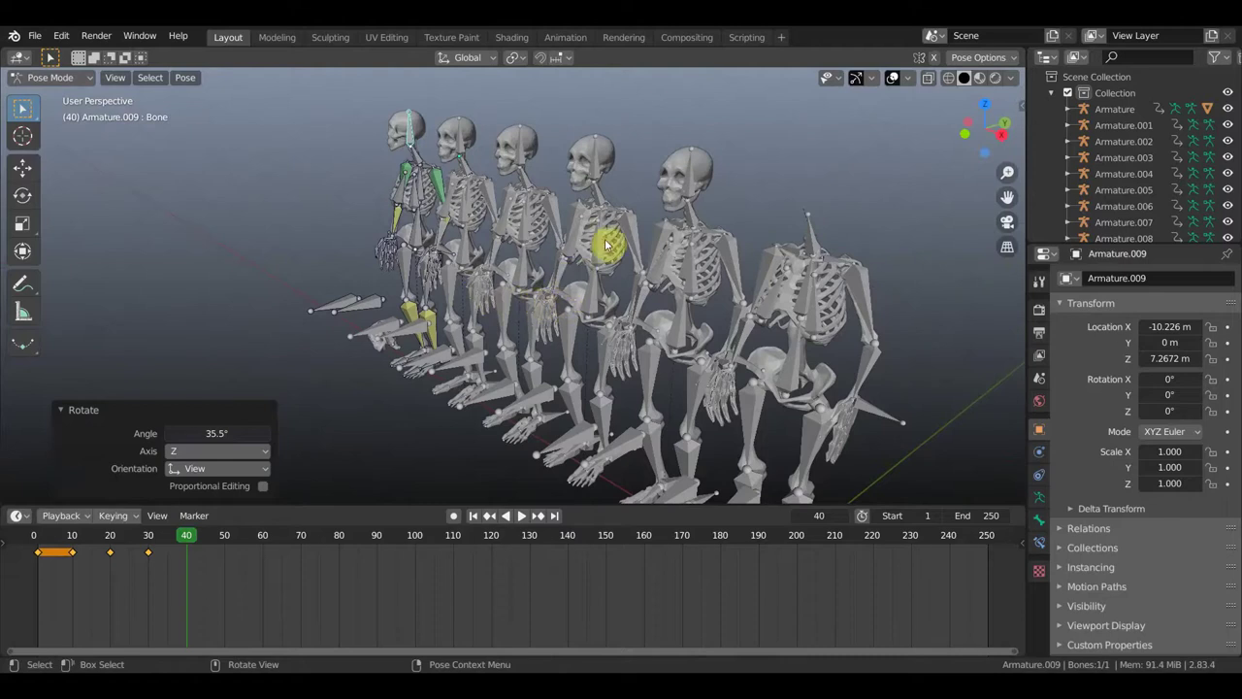
key(r)
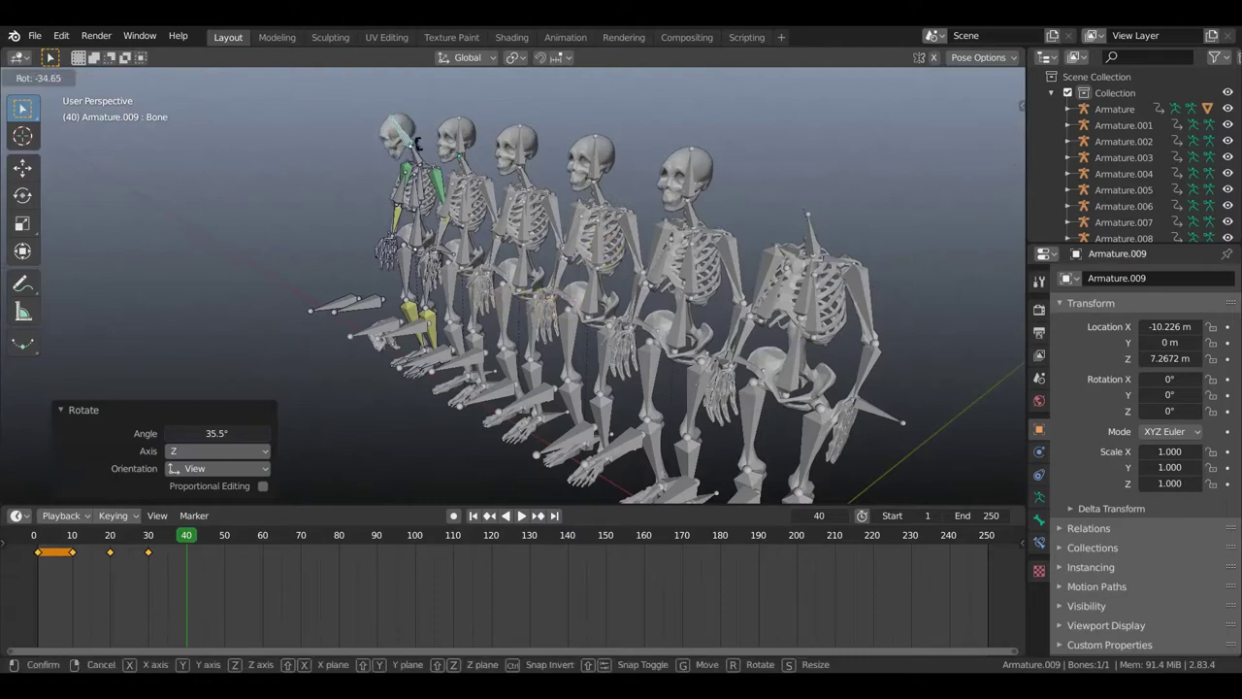
click(418, 141)
middle_drag(314, 285, 415, 277)
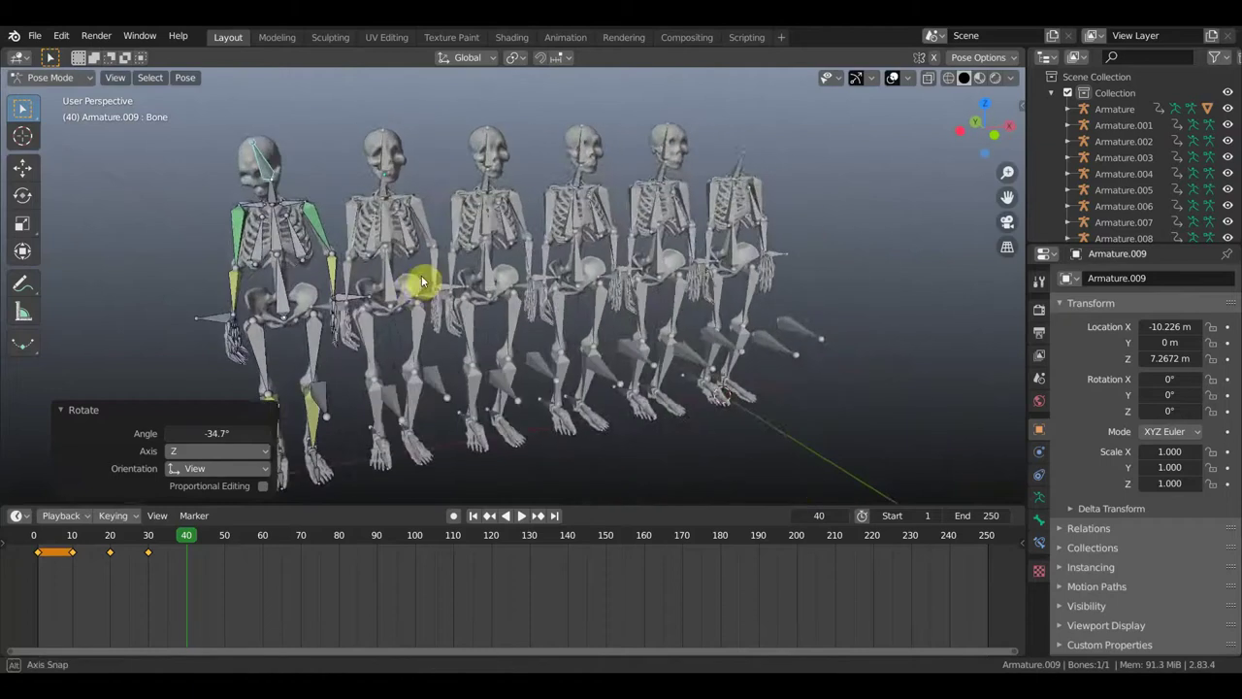
scroll(408, 282, down, 2)
Key Armature.009's pose LocRot at frame 40 and preview playback to frame 50.
key(a)
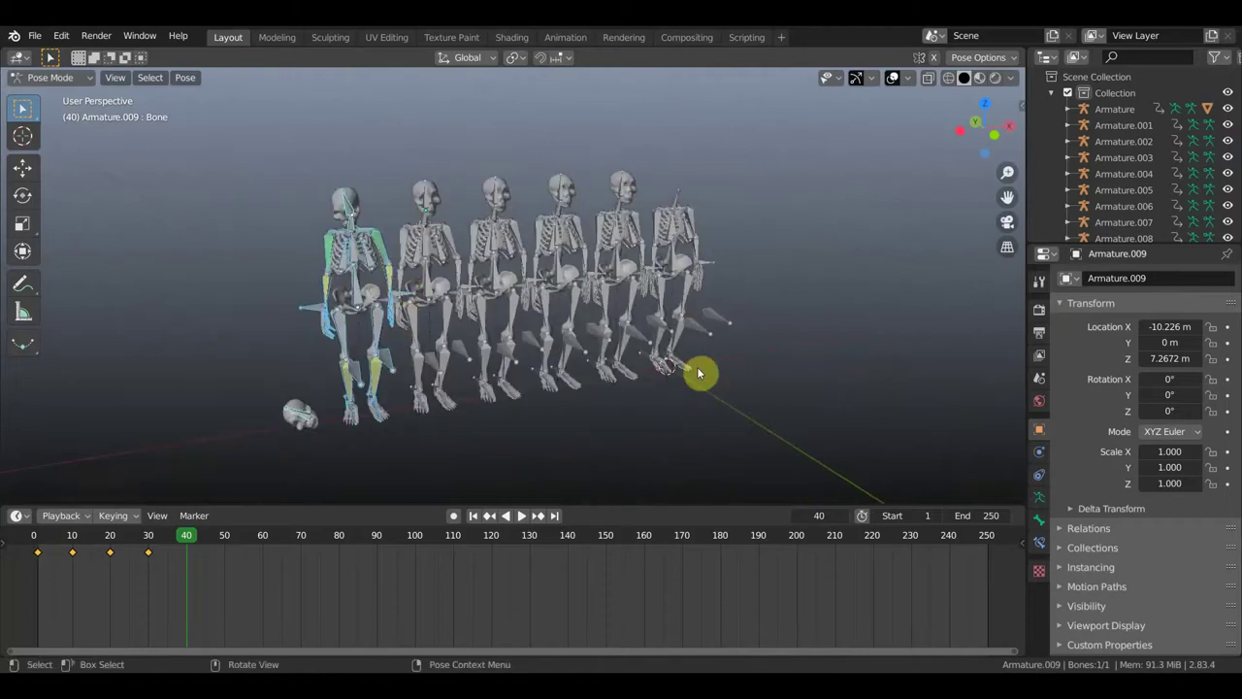
key(i)
click(697, 367)
drag(187, 537, 78, 546)
key(space)
drag(158, 557, 225, 576)
key(space)
Select Armature.010 and nudge its pelvis bone slightly.
mouse_move(354, 438)
middle_down()
mouse_move(340, 437)
mouse_move(595, 433)
mouse_move(729, 452)
mouse_move(719, 444)
middle_up()
click(667, 438)
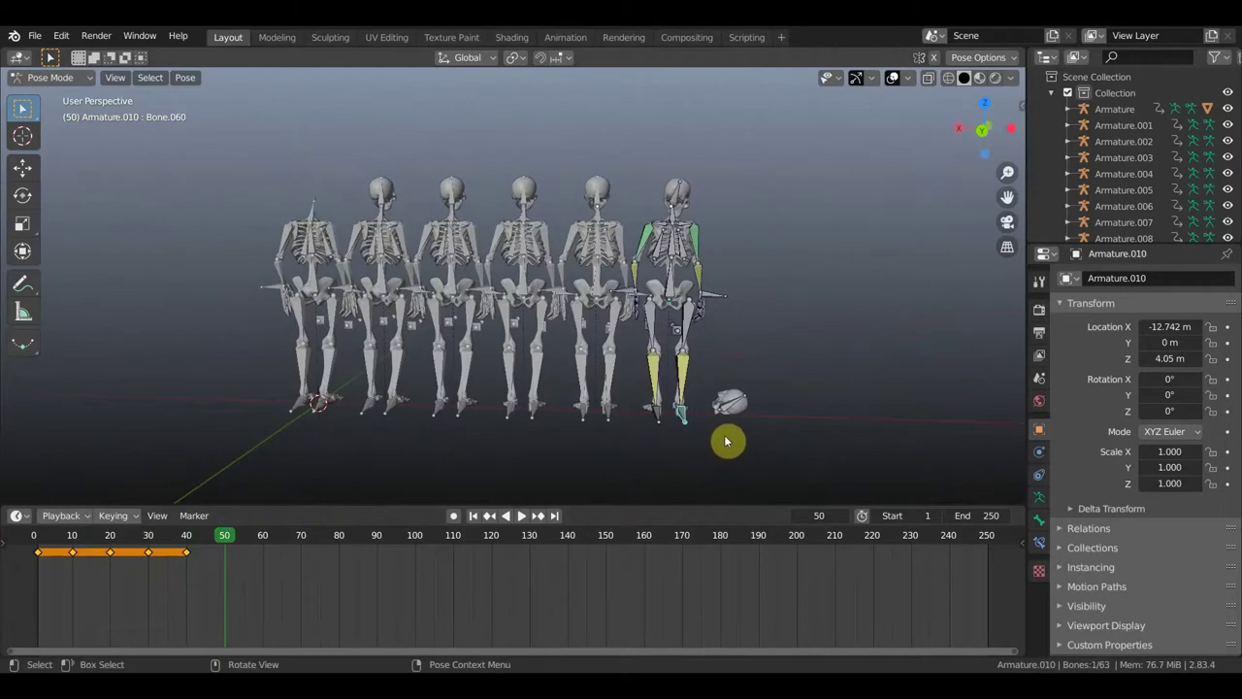
click(676, 304)
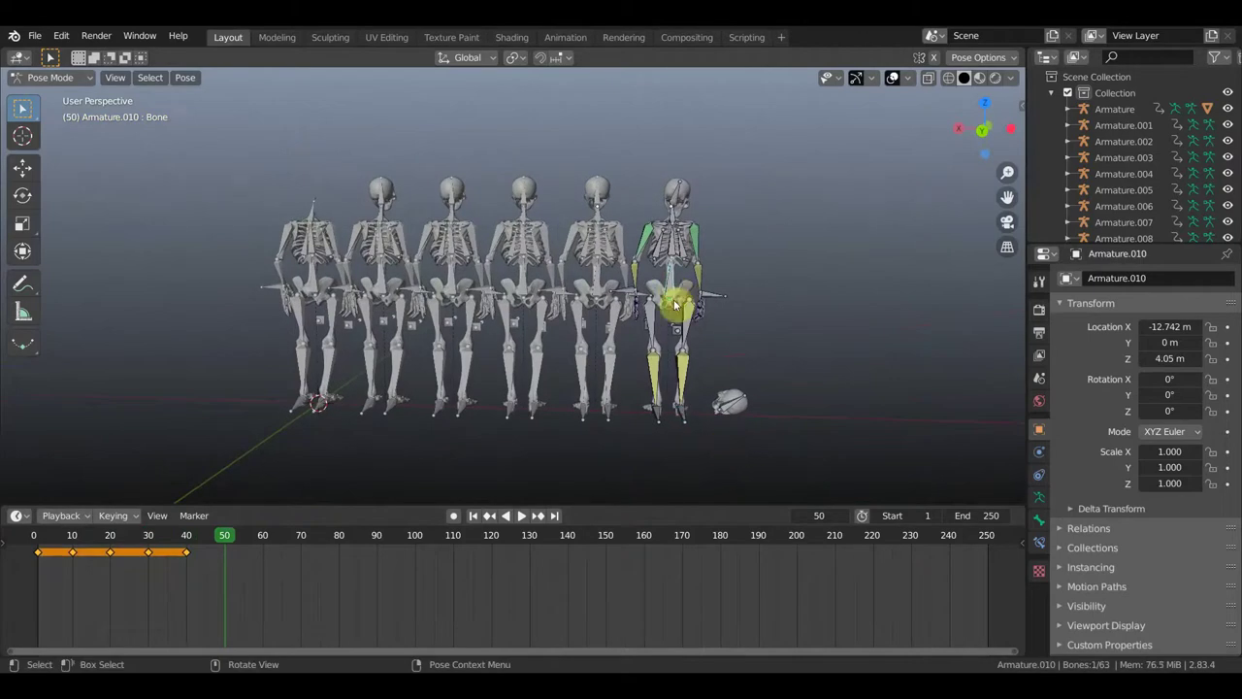
key(g)
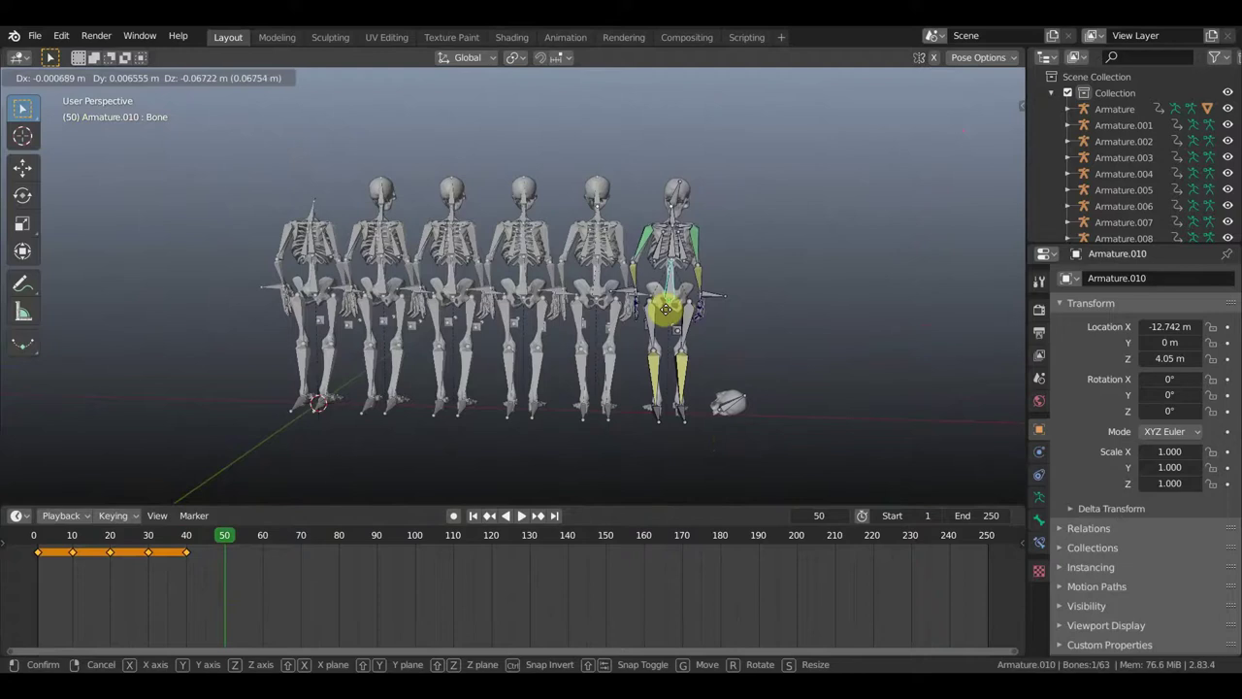
click(669, 311)
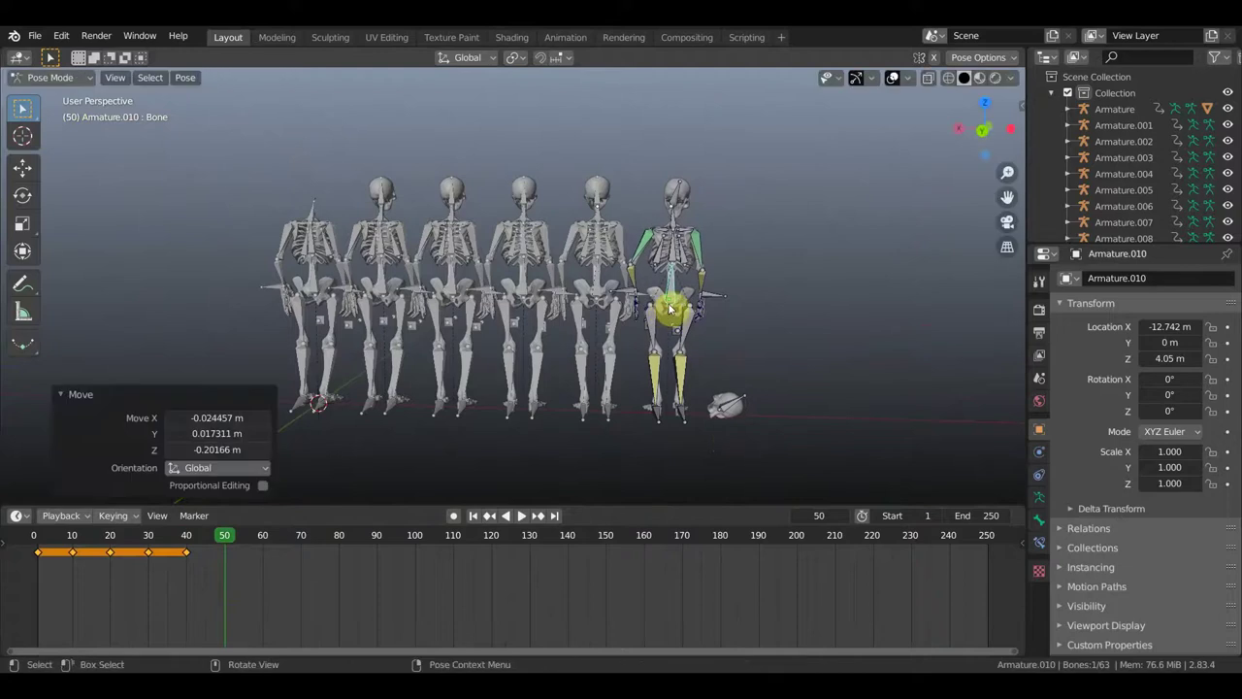
click(669, 311)
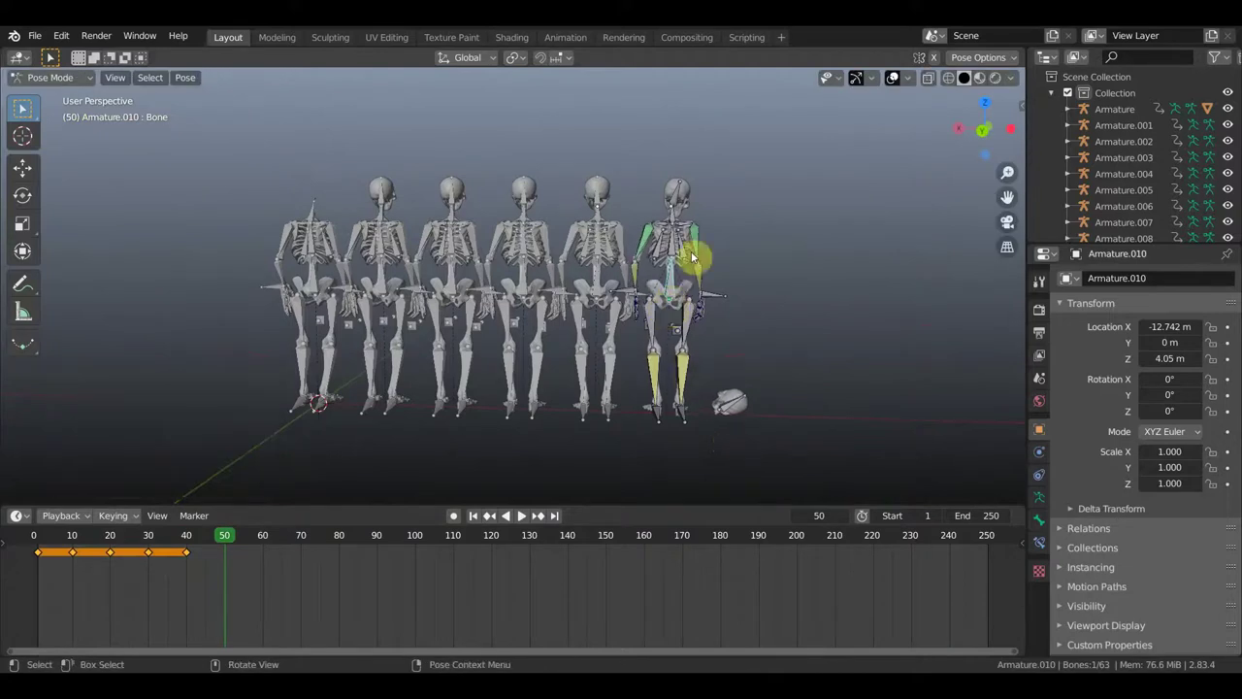
scroll(708, 194, up, 2)
scroll(709, 194, up, 1)
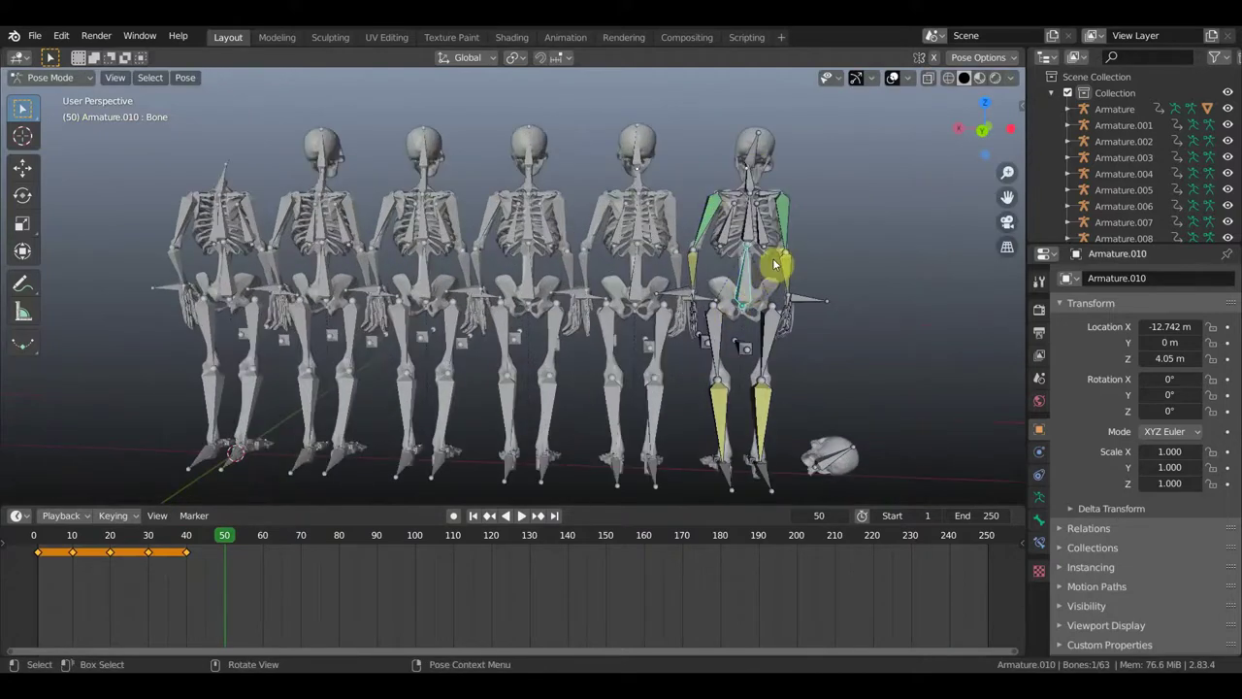
Lower the right-most skeleton's pelvis and leg bones toward the ground.
shift+click(755, 155)
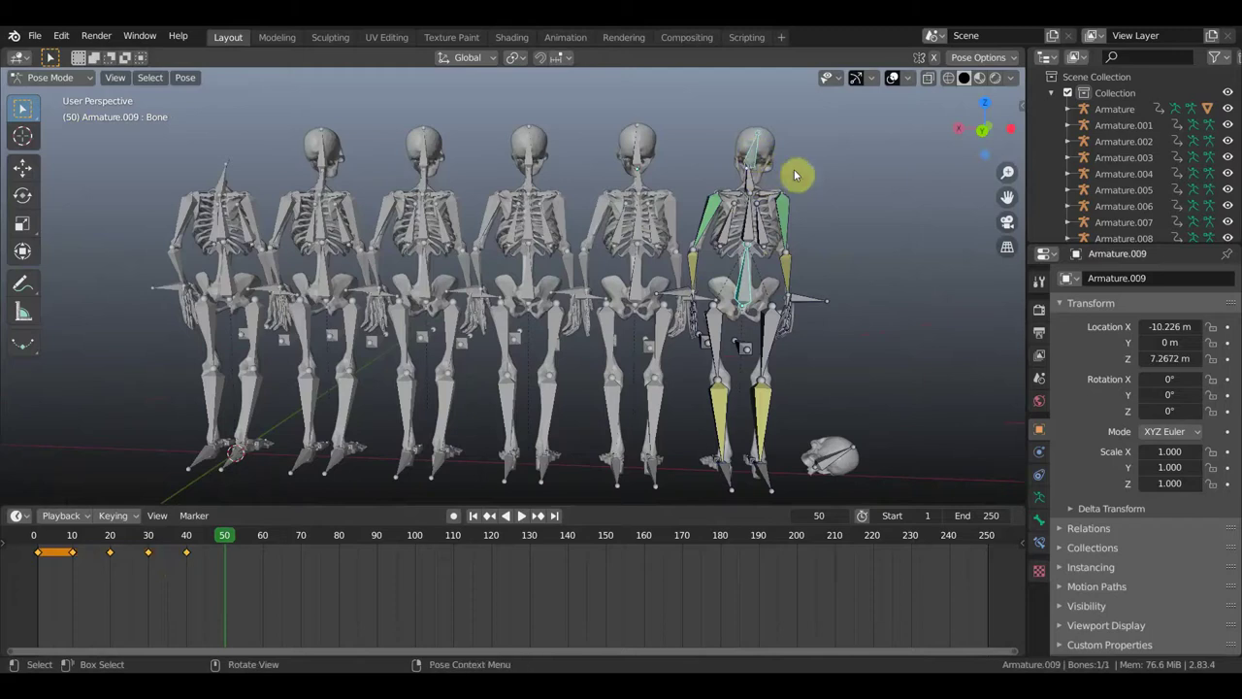
shift+click(810, 302)
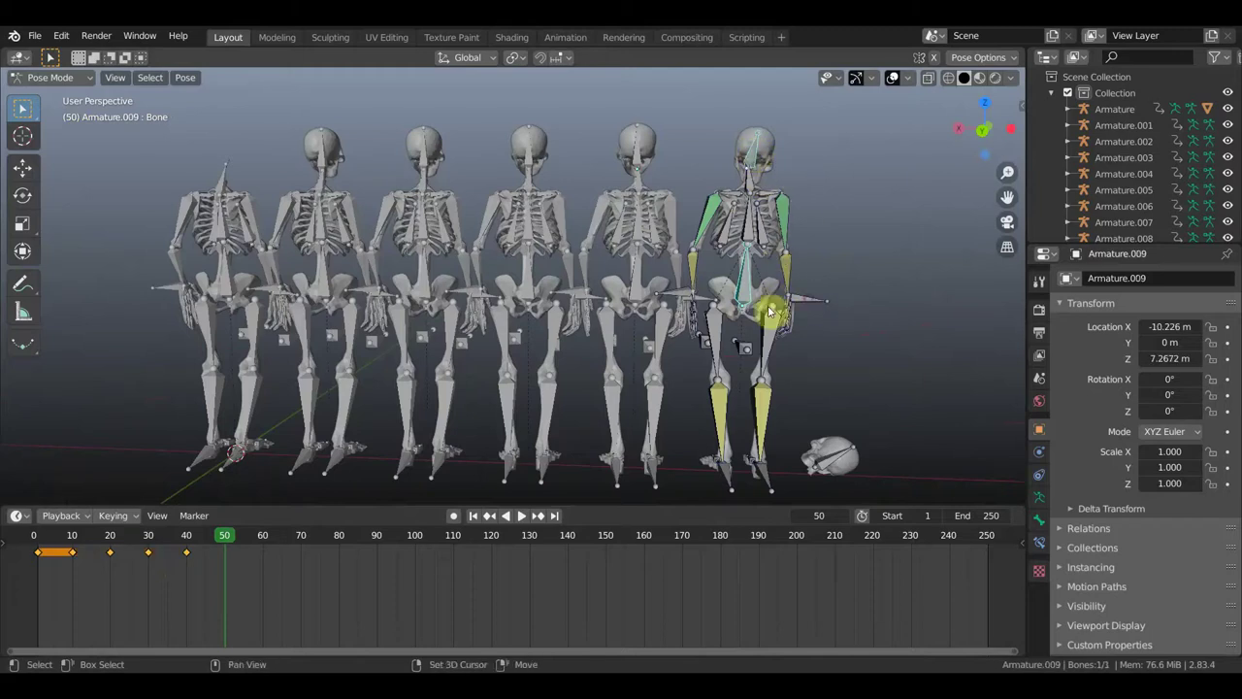
shift+click(698, 302)
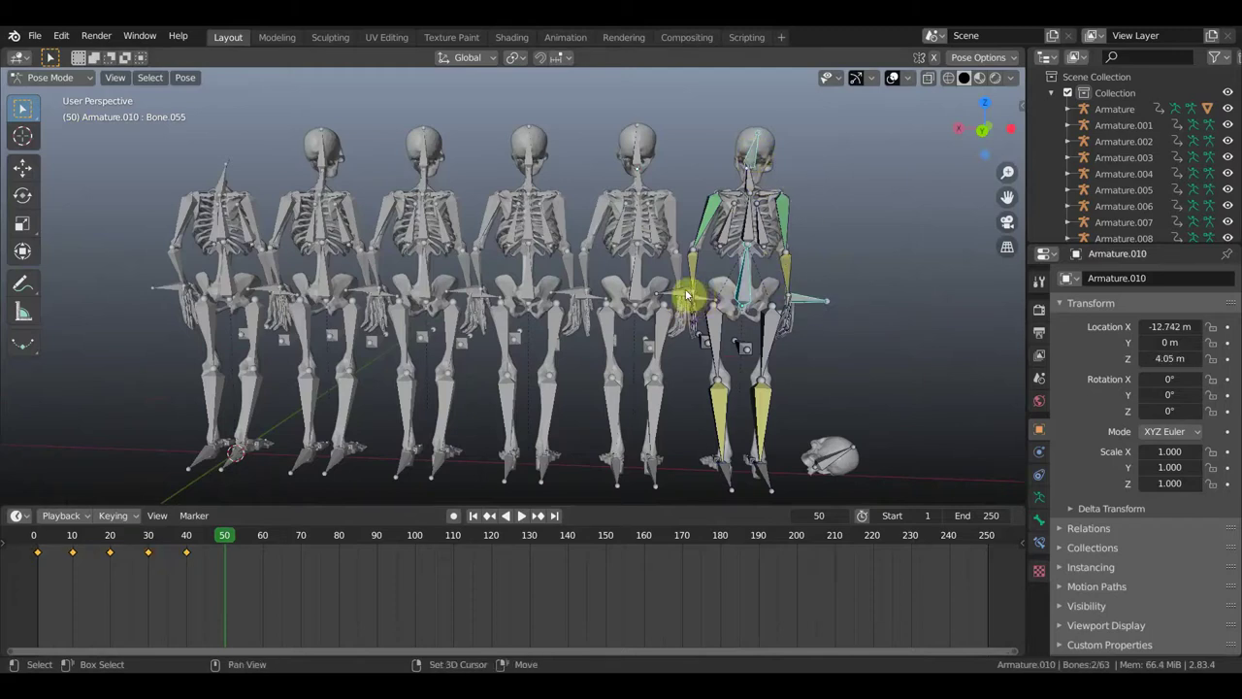
key(g)
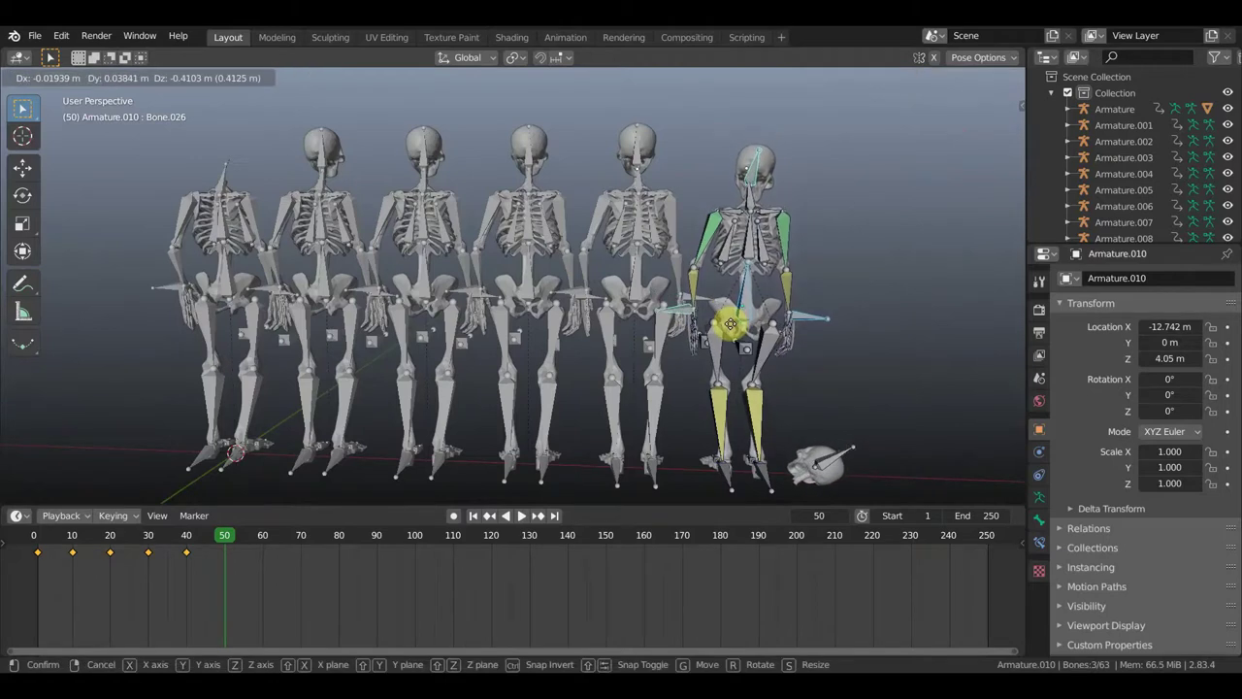
click(730, 324)
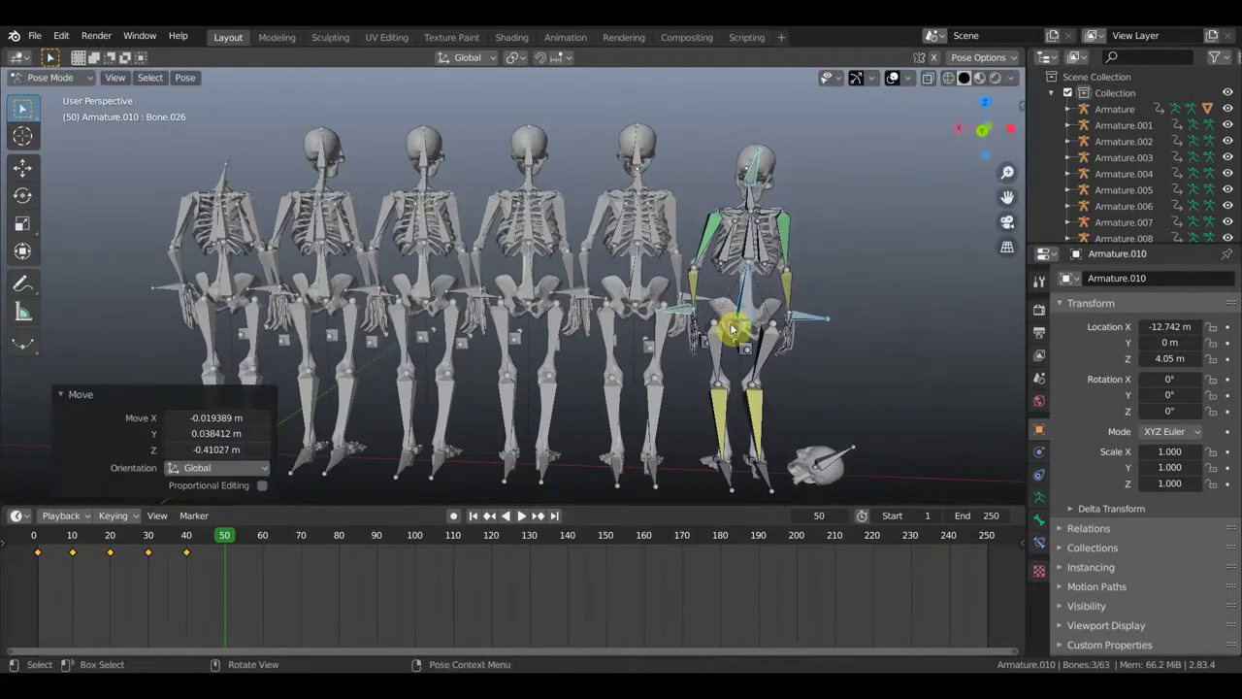
Move the foot bone against the fallen skull.
click(767, 477)
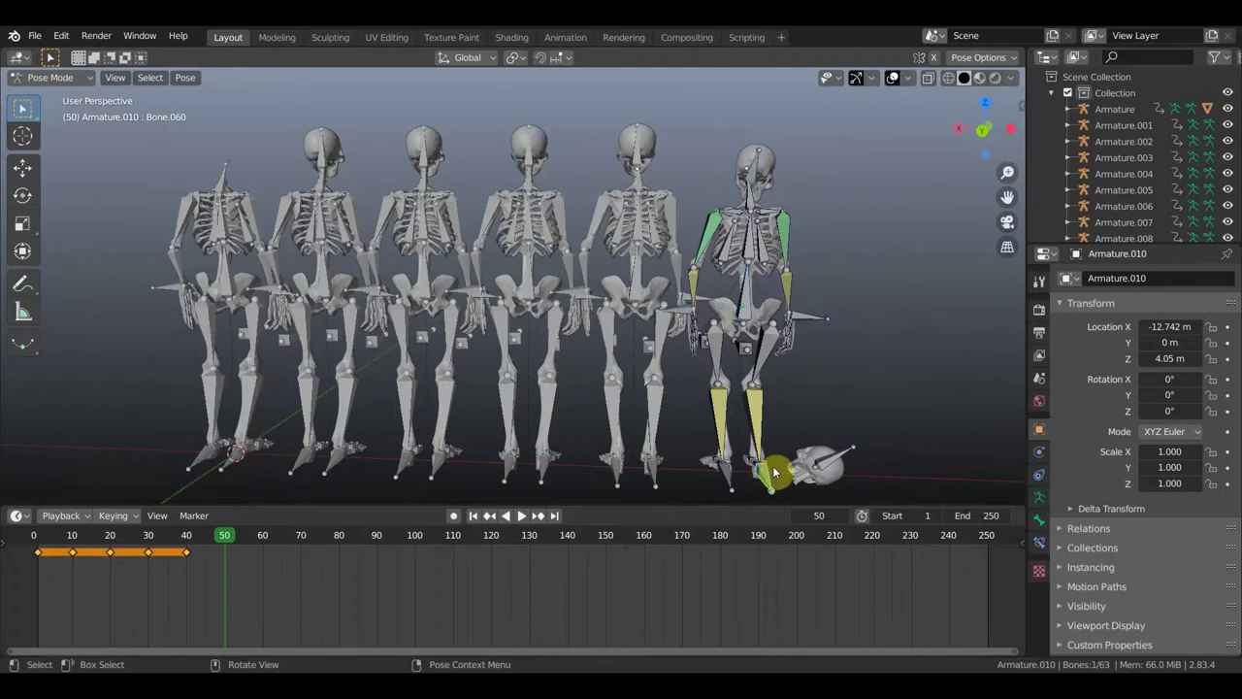
key(g)
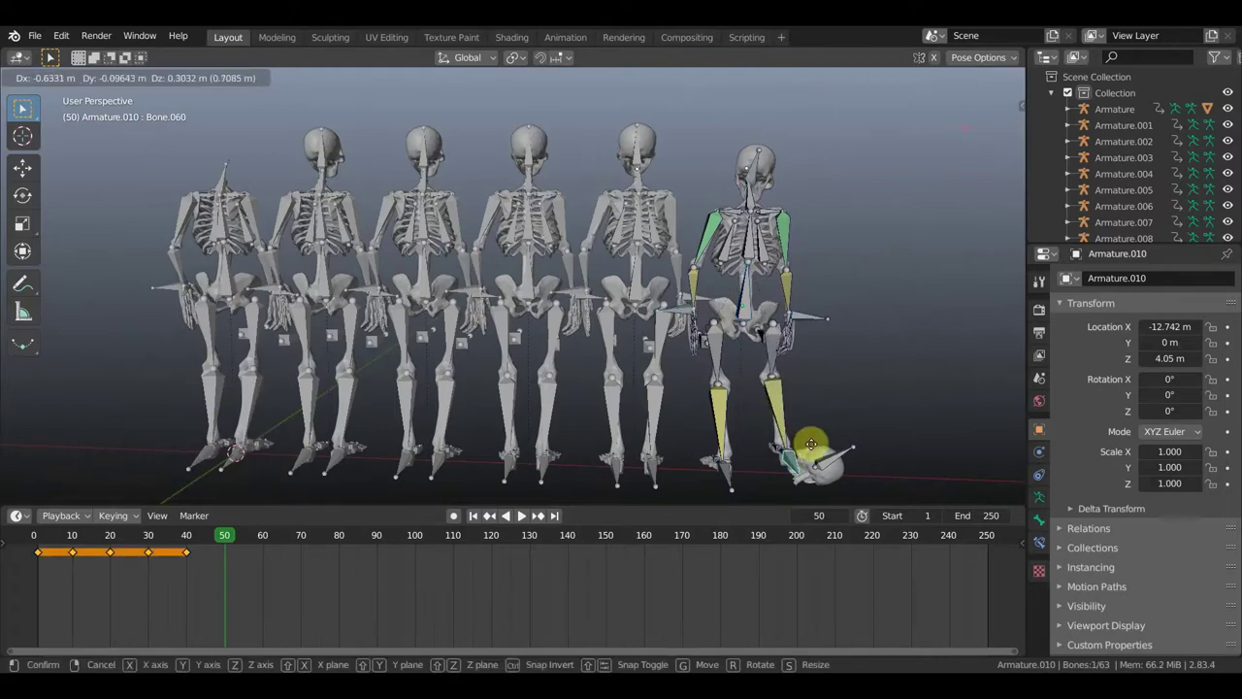
click(854, 447)
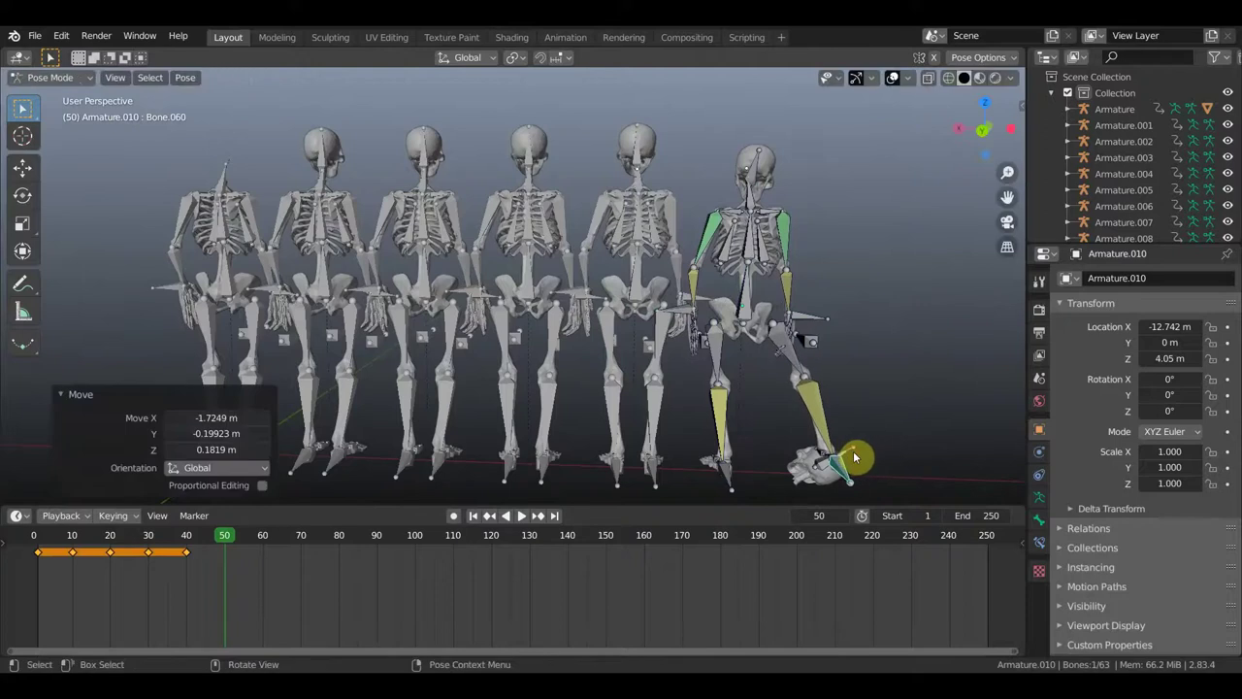
middle_drag(876, 430, 619, 413)
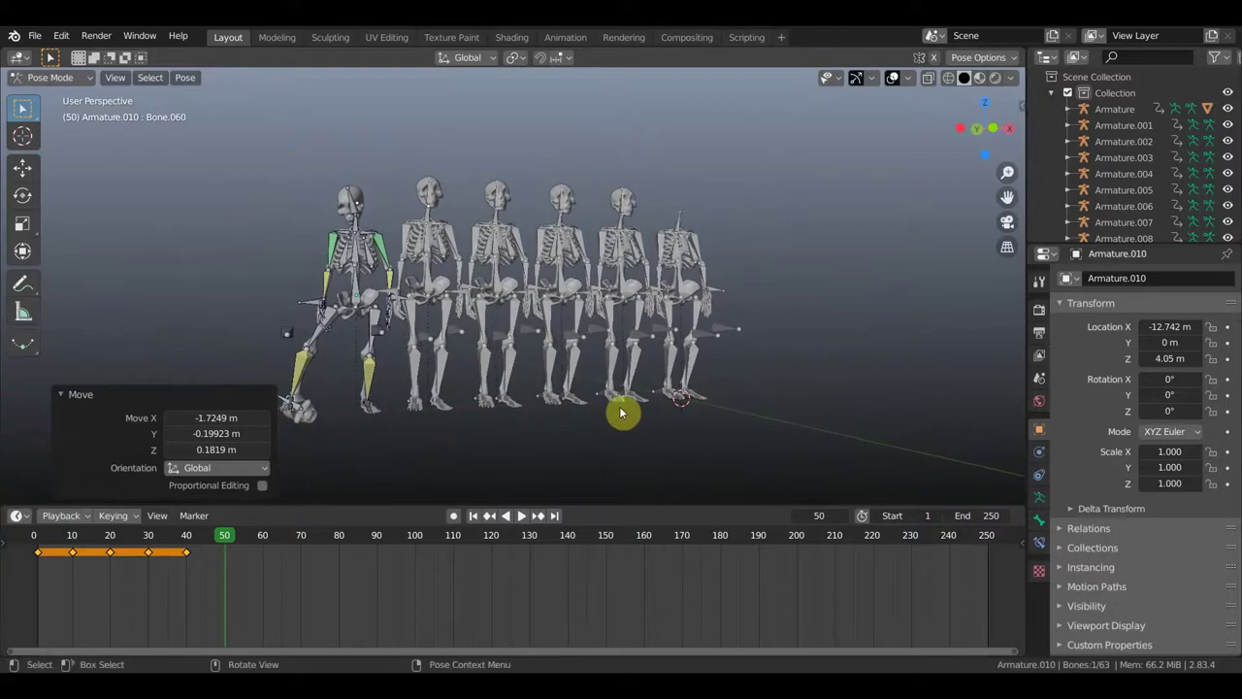
Key location and rotation of all bones at frame 50 and preview the kick.
key(a)
key(i)
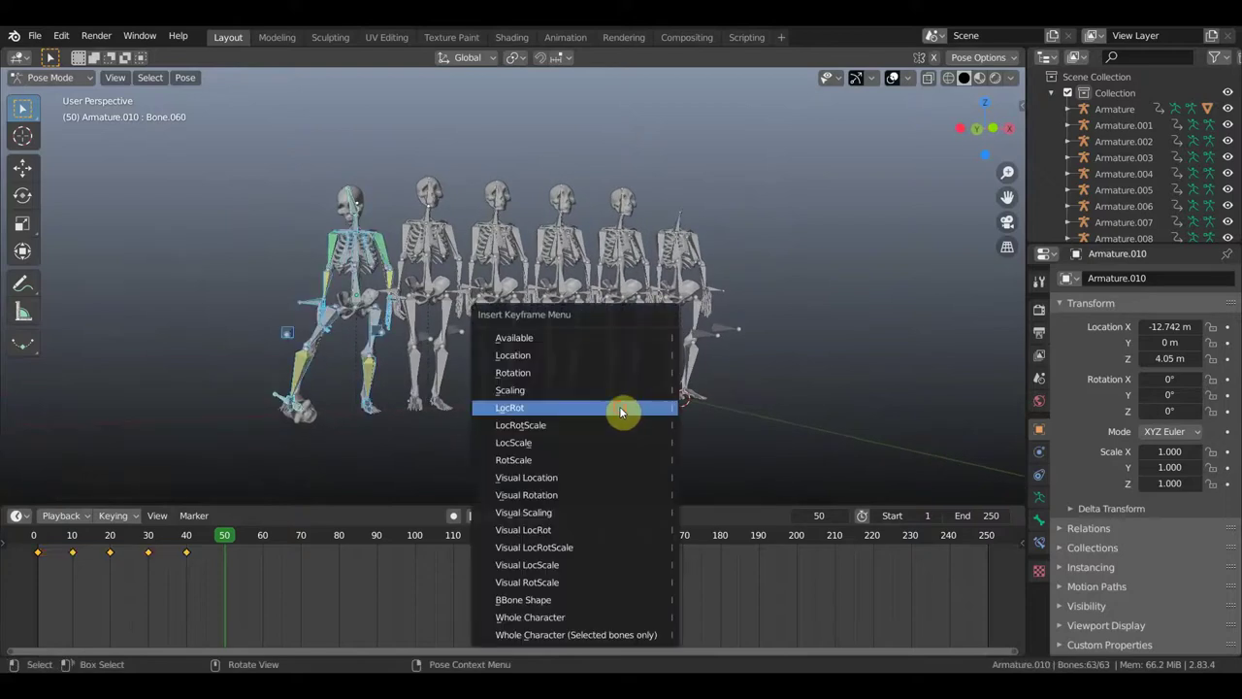
click(621, 412)
mouse_move(225, 541)
mouse_down()
mouse_move(161, 540)
mouse_move(225, 541)
mouse_up()
key(space)
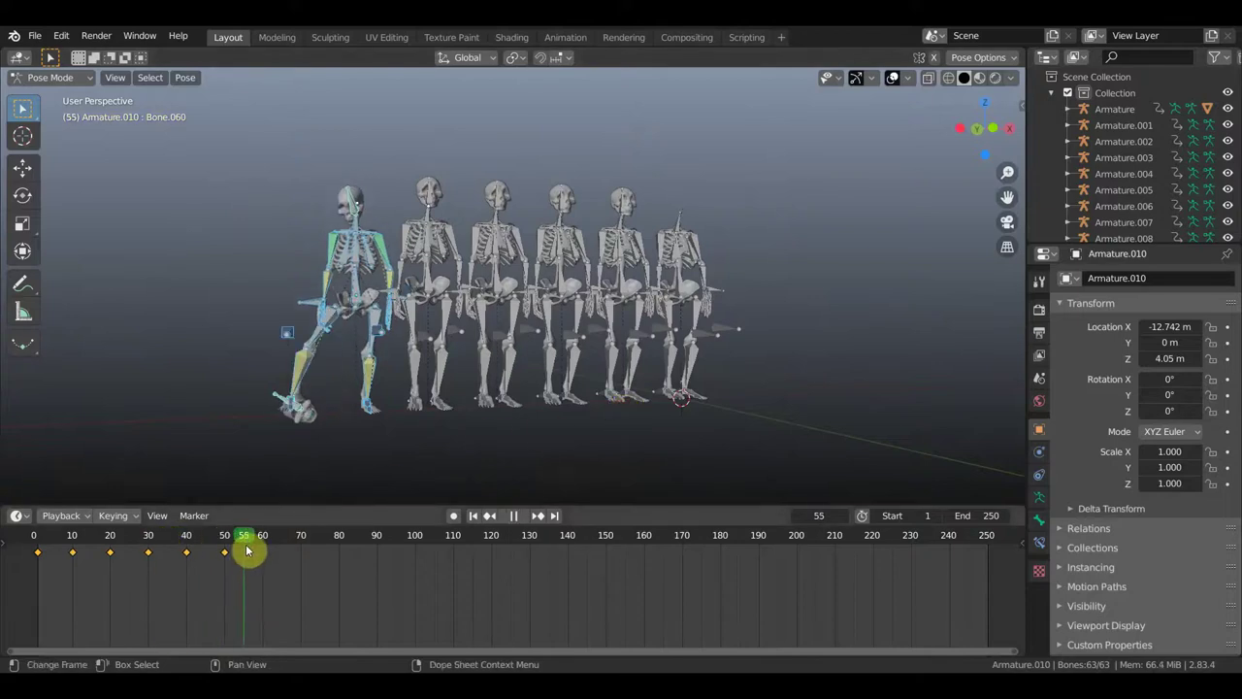
key(space)
Hide bone overlays to inspect the foot and skull, then show them again.
middle_drag(292, 457, 430, 457)
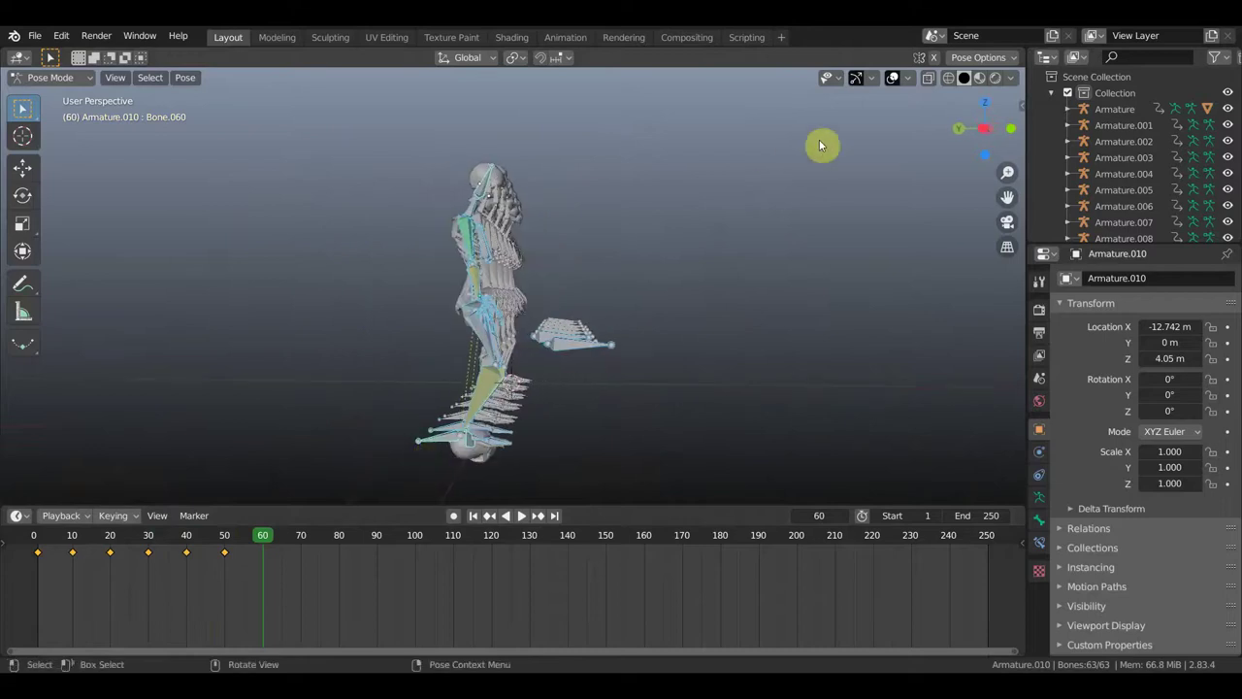
click(892, 77)
mouse_move(757, 209)
middle_down()
mouse_move(715, 243)
mouse_move(741, 212)
mouse_move(744, 227)
middle_up()
mouse_move(703, 332)
middle_down()
mouse_move(715, 288)
mouse_move(710, 333)
mouse_move(718, 292)
mouse_move(701, 305)
mouse_move(718, 291)
middle_up()
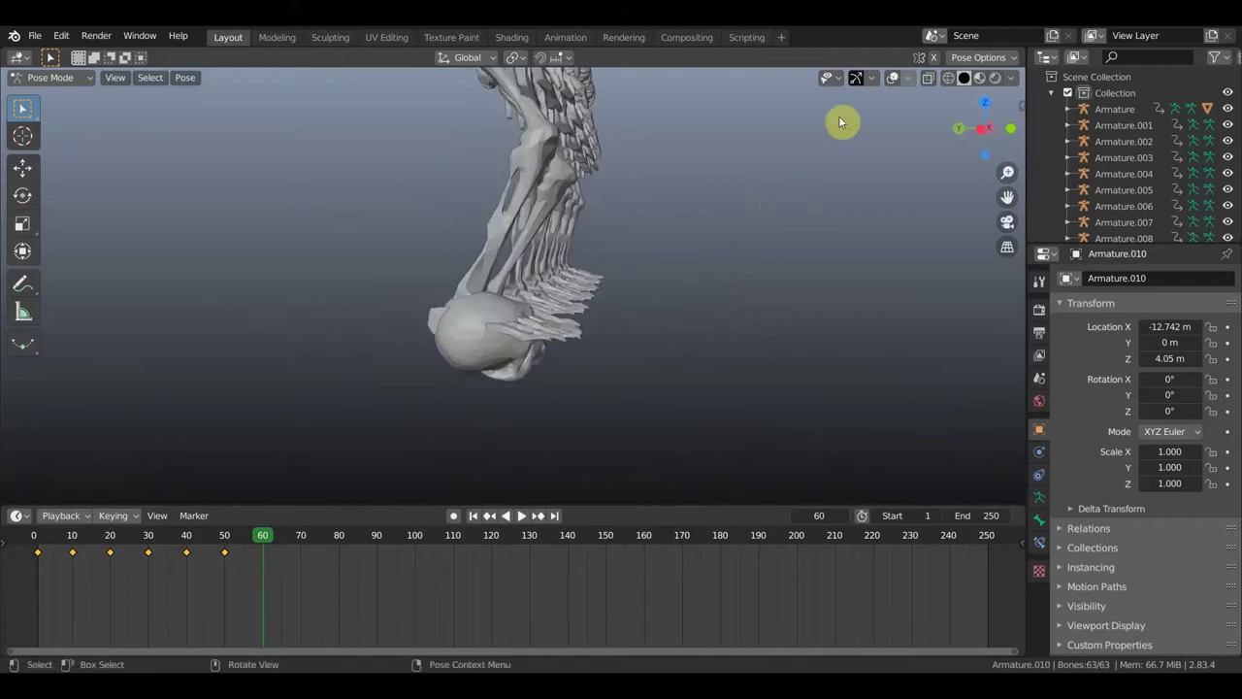
click(889, 79)
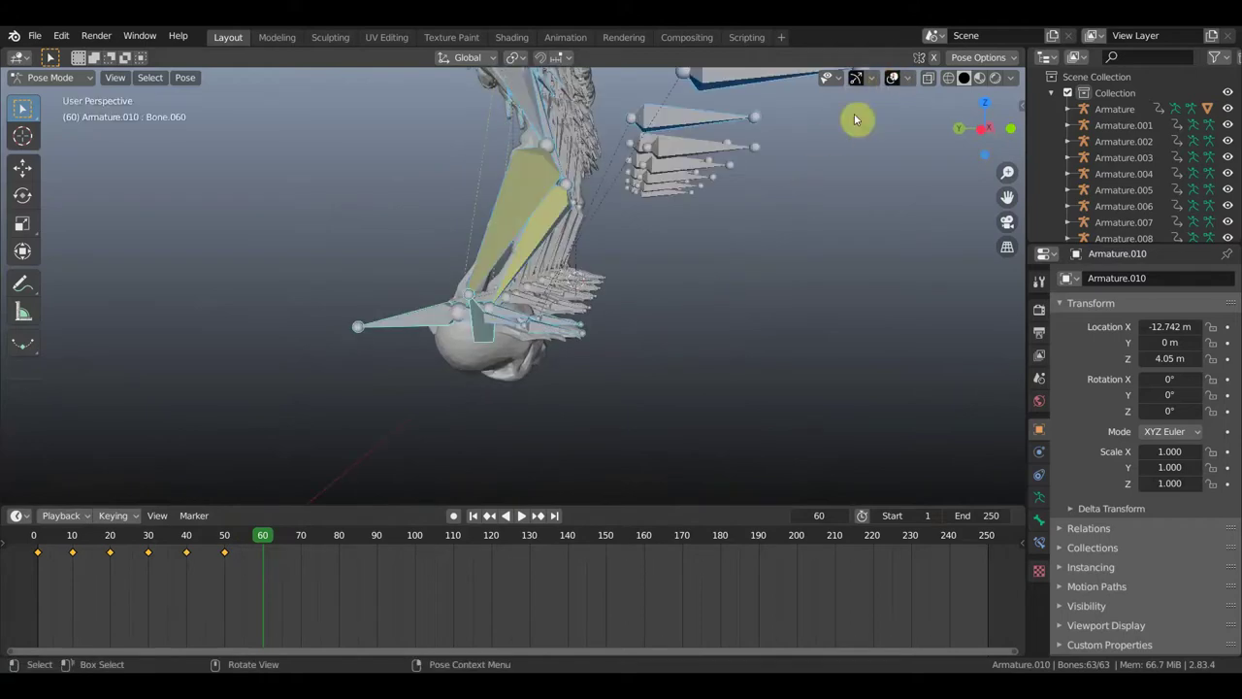
At frame 50, rotate and move the foot bone snugly against the skull.
drag(252, 538, 224, 539)
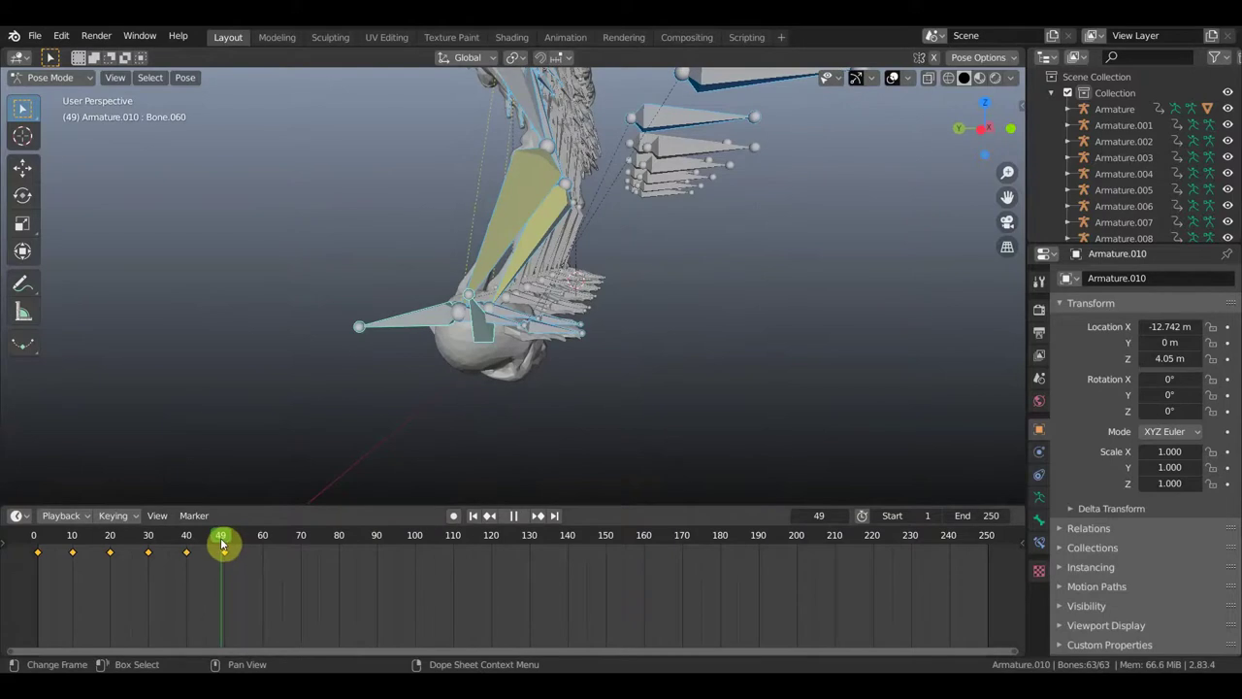
click(462, 316)
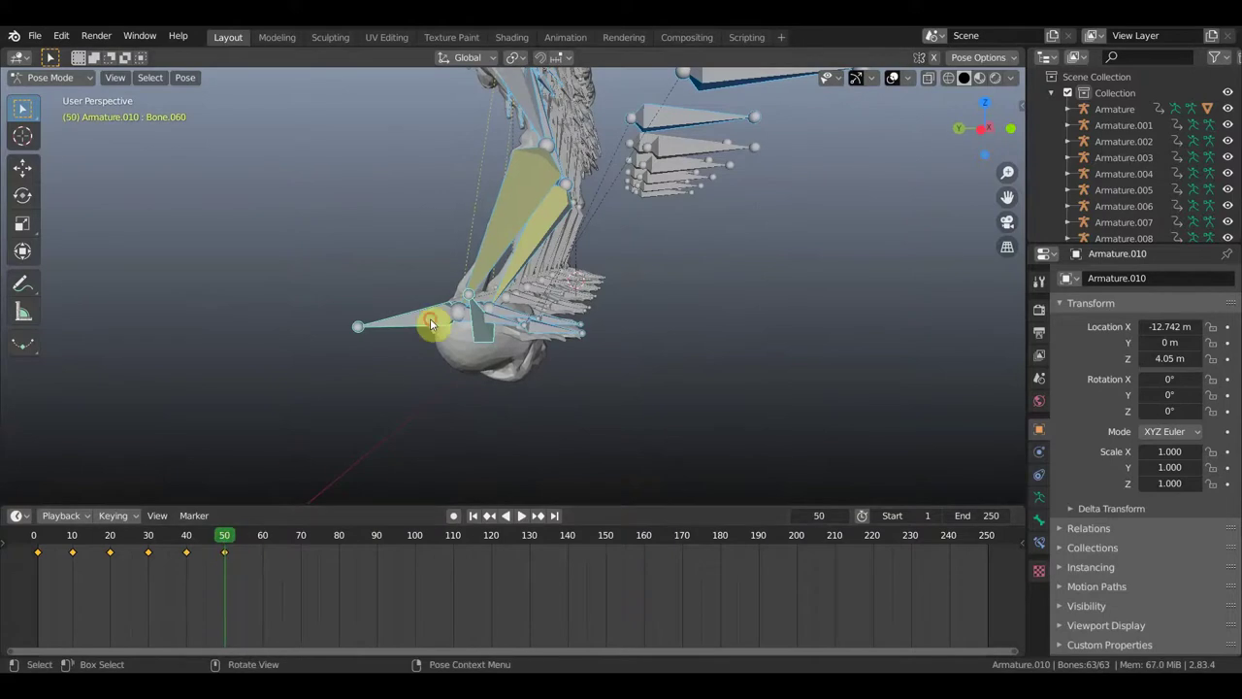
click(431, 321)
key(r)
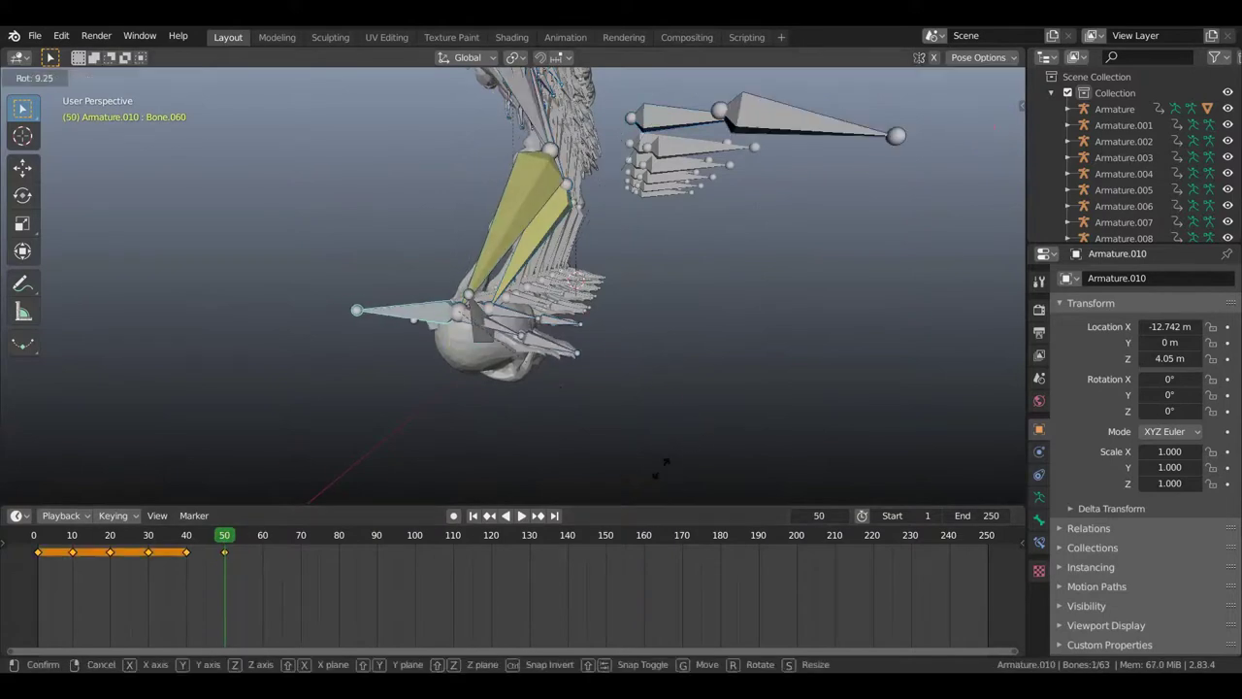
click(582, 476)
key(g)
click(554, 445)
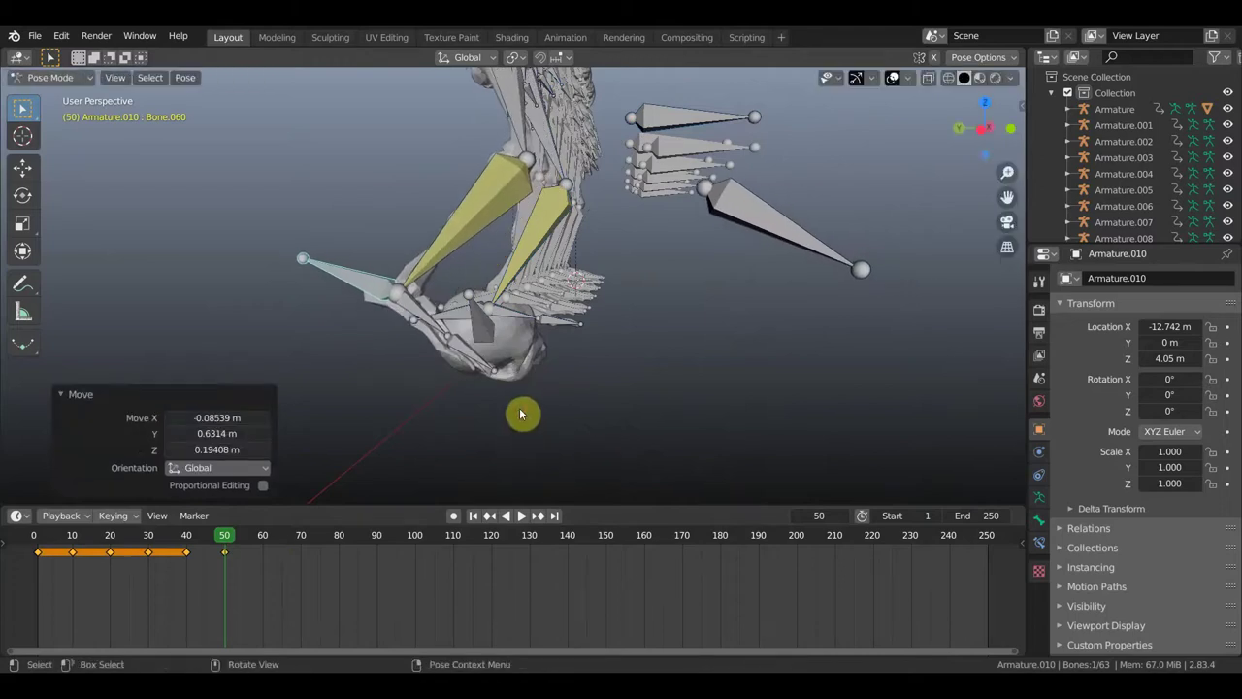
Re-key all bones' location and rotation for the adjusted frame-50 pose.
middle_drag(589, 409, 513, 414)
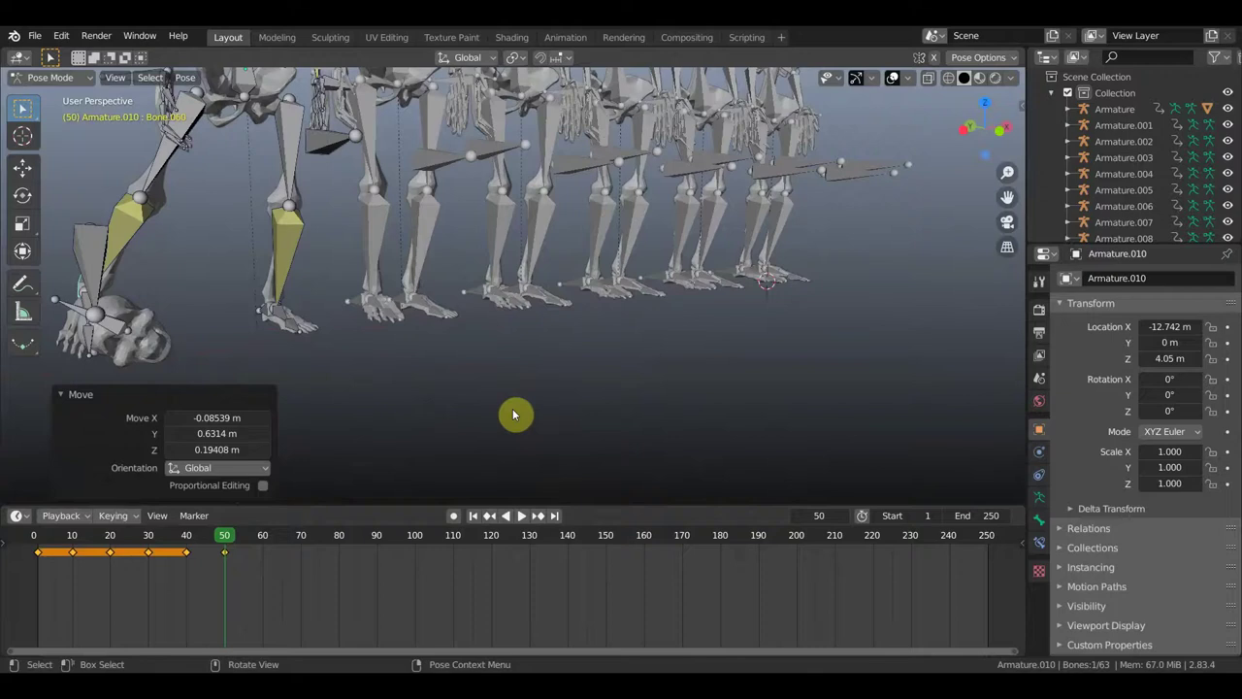
key(a)
key(i)
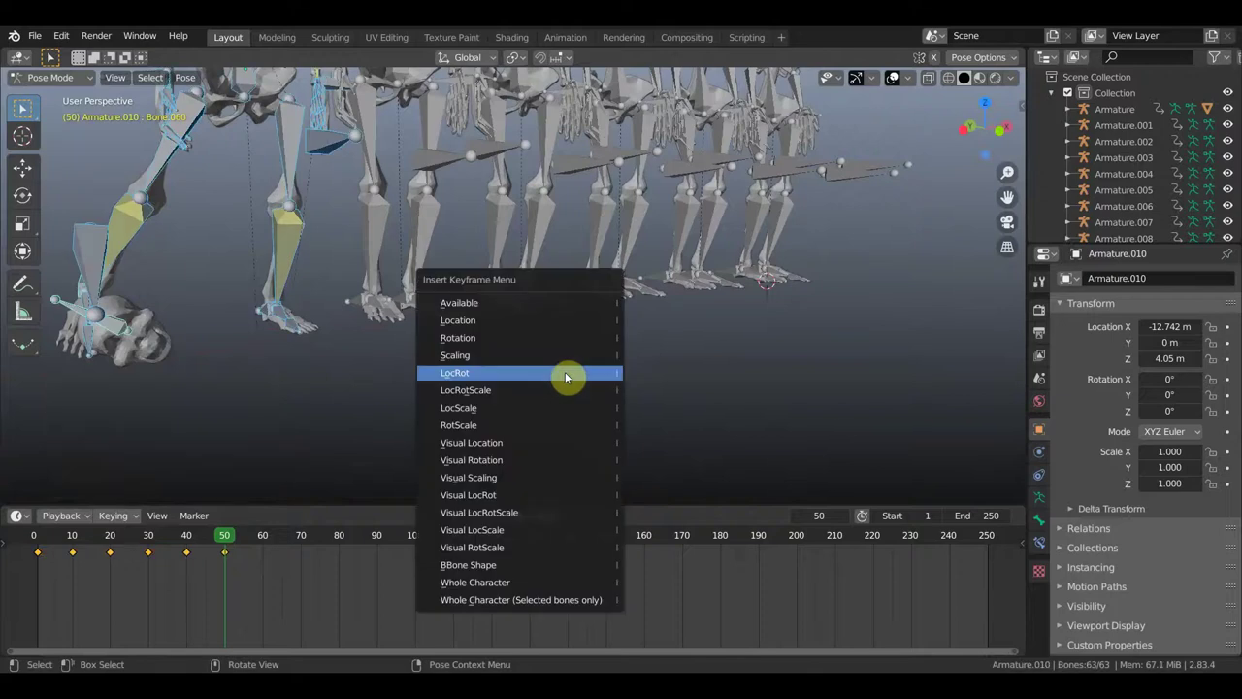
click(565, 373)
middle_drag(456, 371, 292, 507)
mouse_move(224, 540)
mouse_down()
mouse_move(162, 543)
mouse_move(284, 543)
mouse_move(266, 545)
mouse_up()
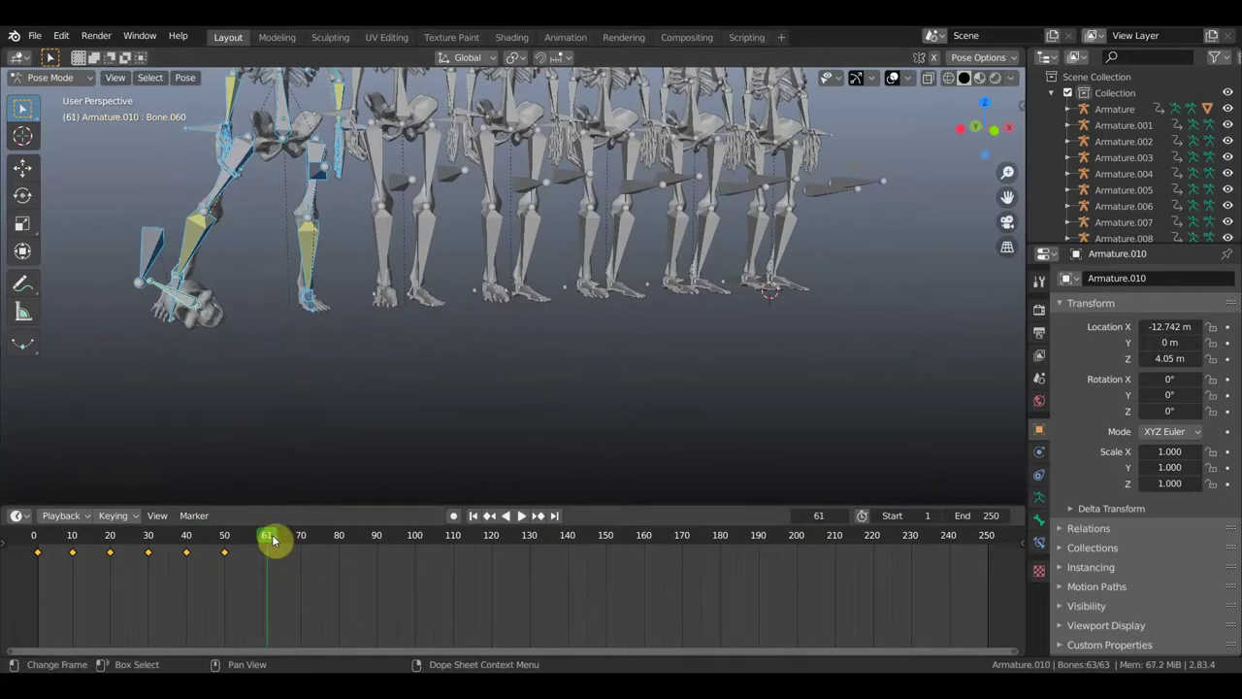
Move and rotate the left leg bone.
scroll(262, 391, down, 3)
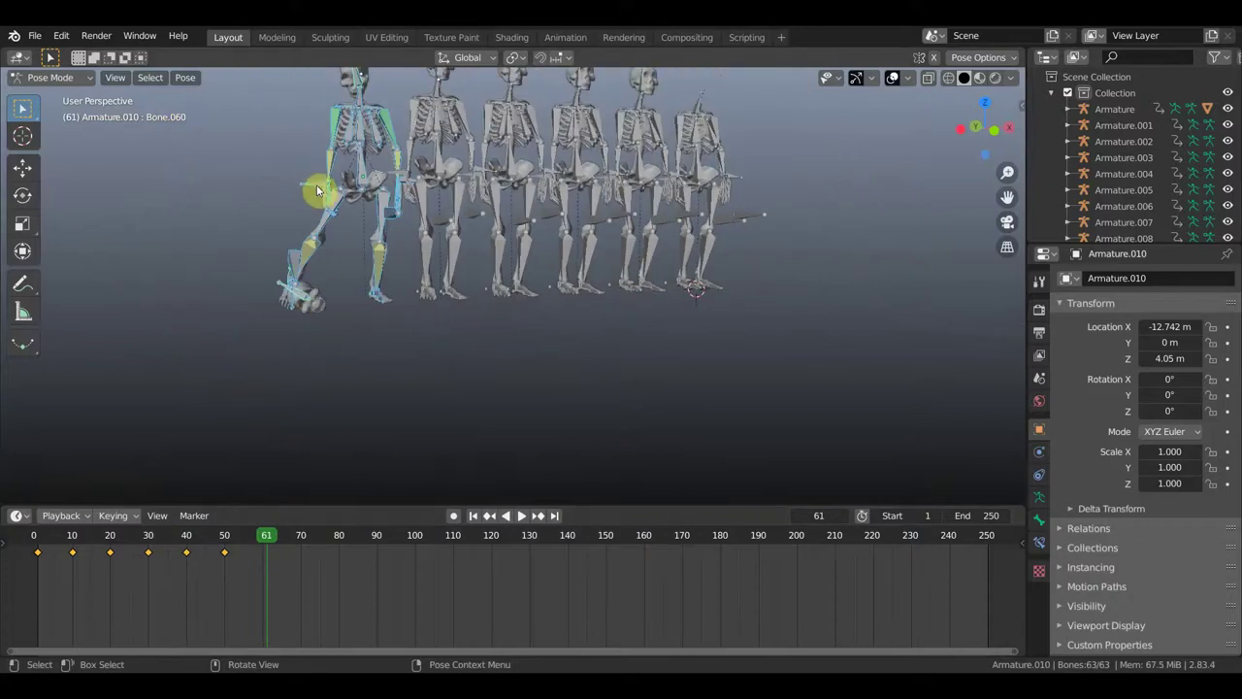
click(331, 213)
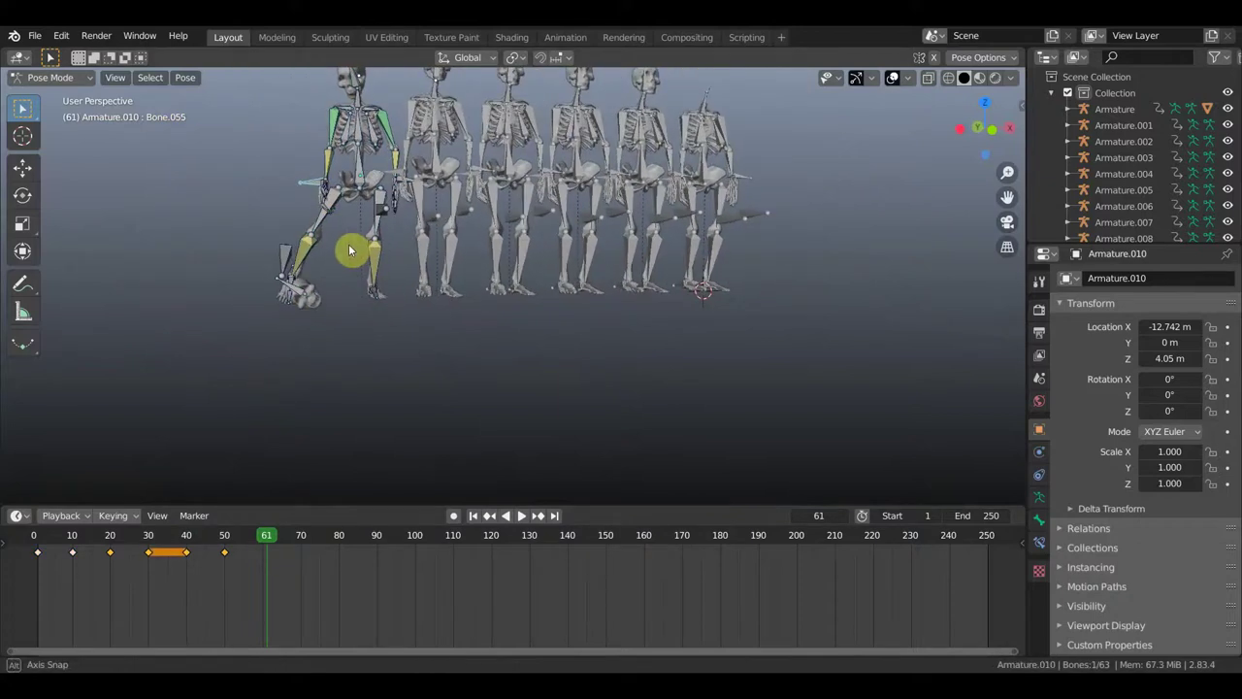
key(g)
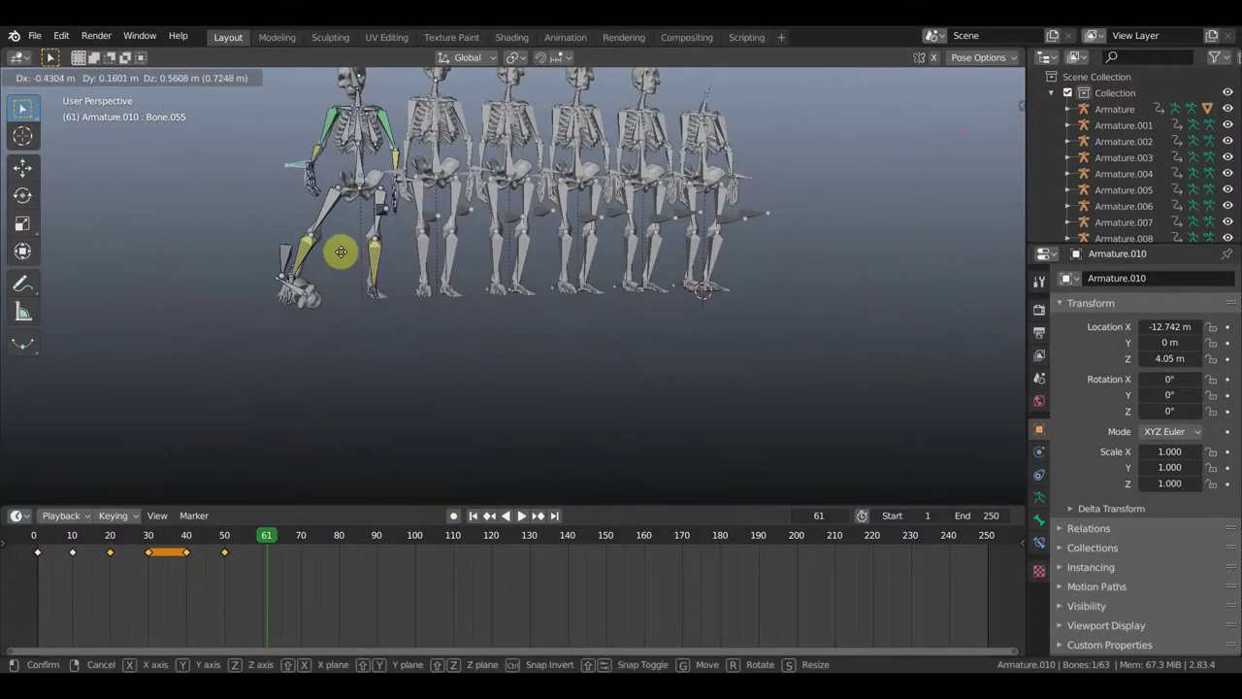
click(335, 244)
key(r)
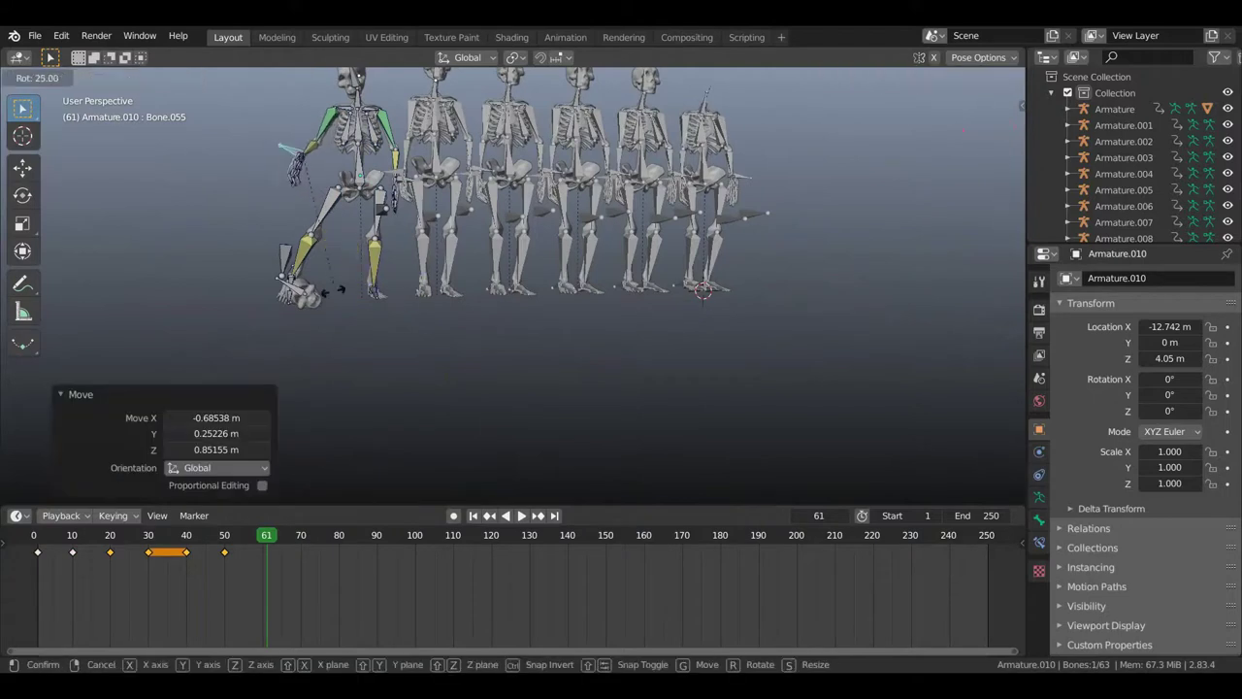
click(282, 276)
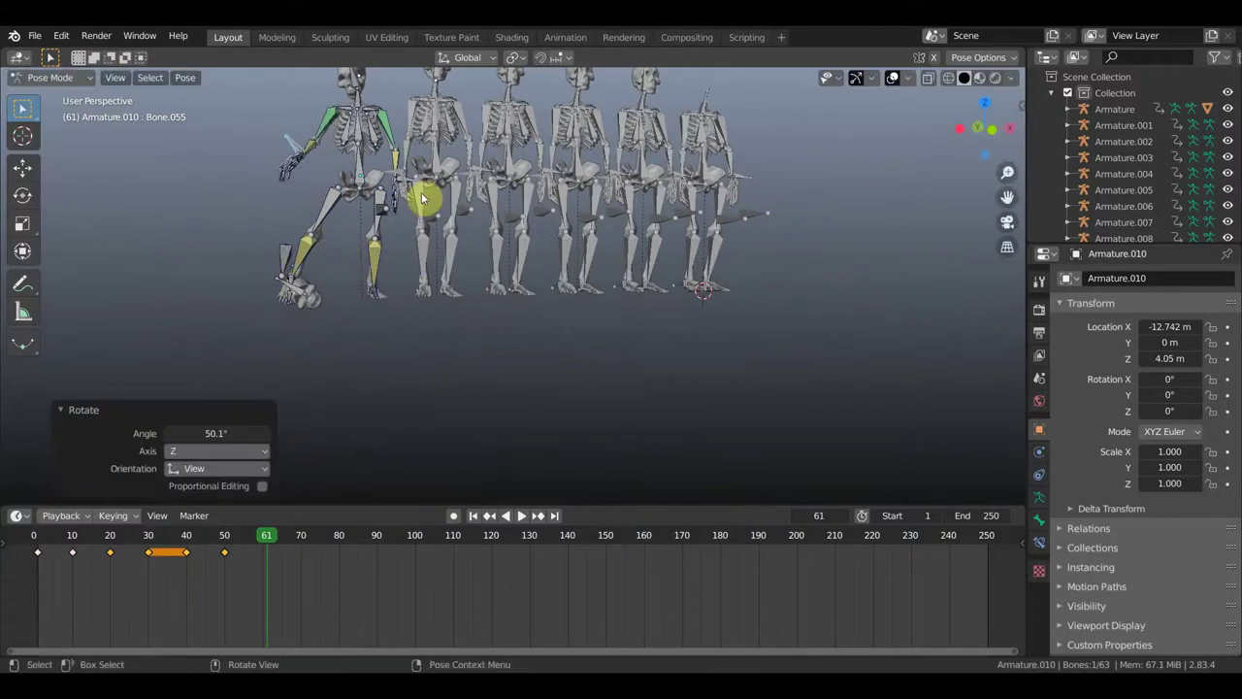
Raise the last skeleton's hips higher.
mouse_move(417, 195)
middle_down()
mouse_move(659, 198)
mouse_move(623, 193)
middle_up()
click(633, 196)
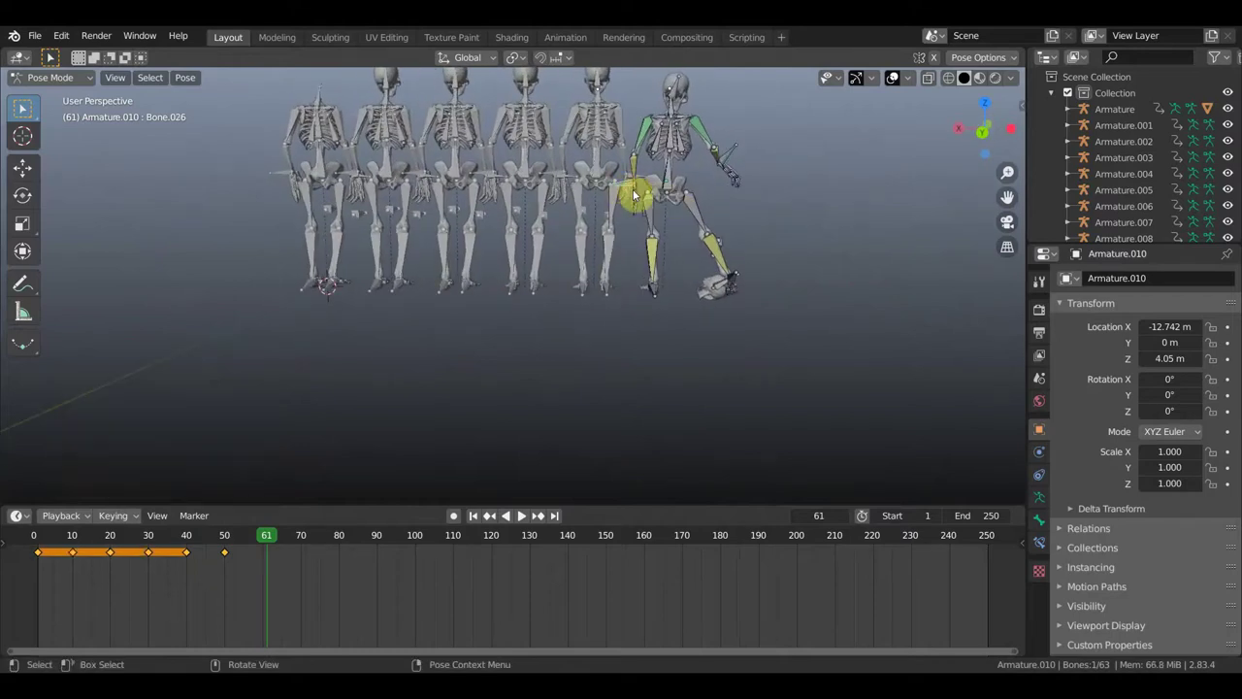
key(g)
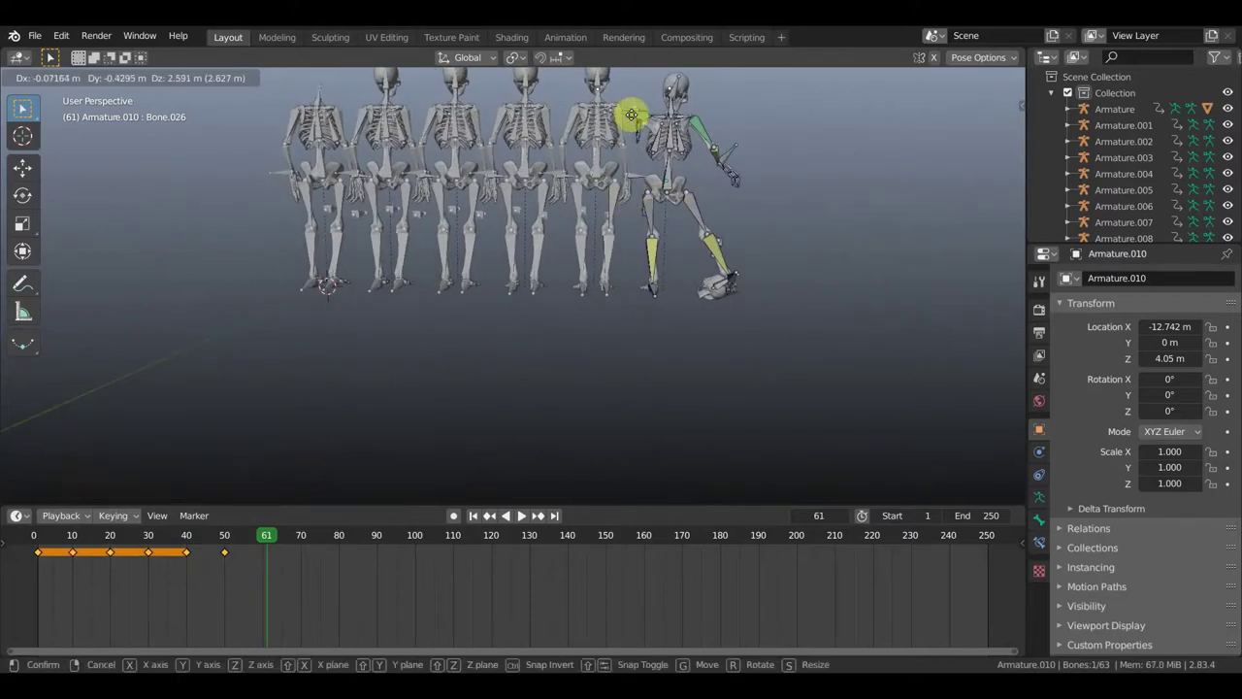
click(636, 136)
mouse_move(635, 136)
middle_down()
mouse_move(391, 172)
mouse_move(448, 121)
middle_up()
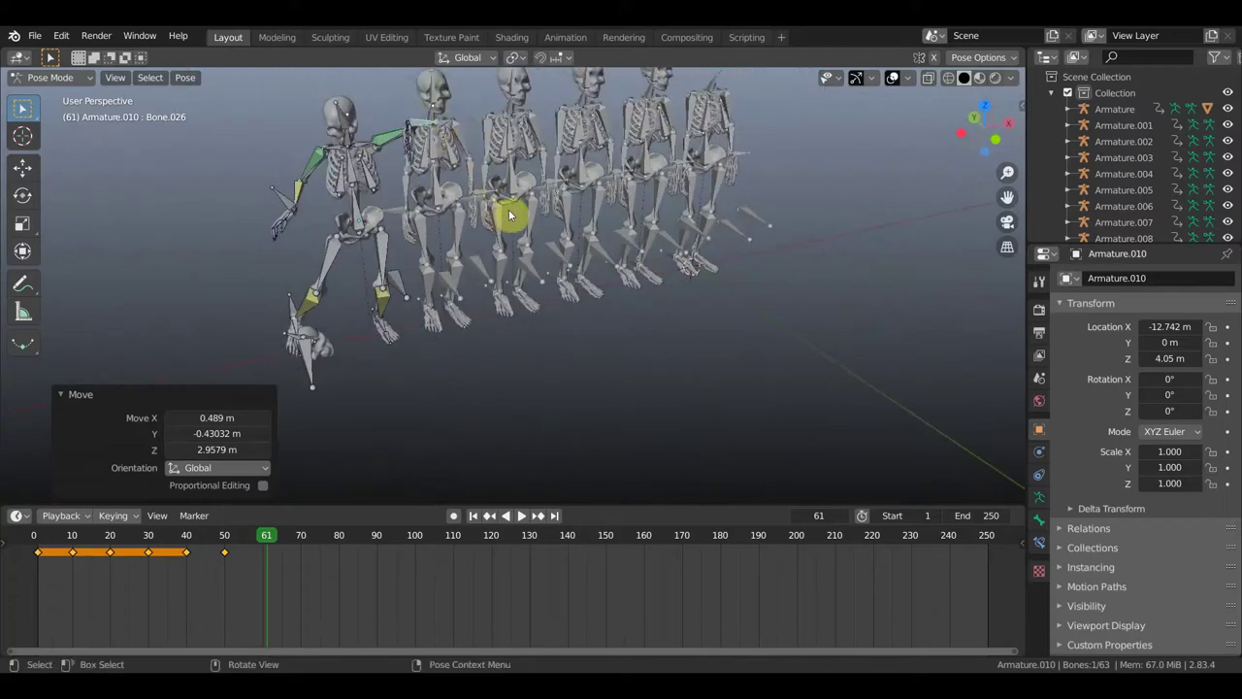
Rotate the first skeleton's skull bone -159° and hide the bone overlays.
key(r)
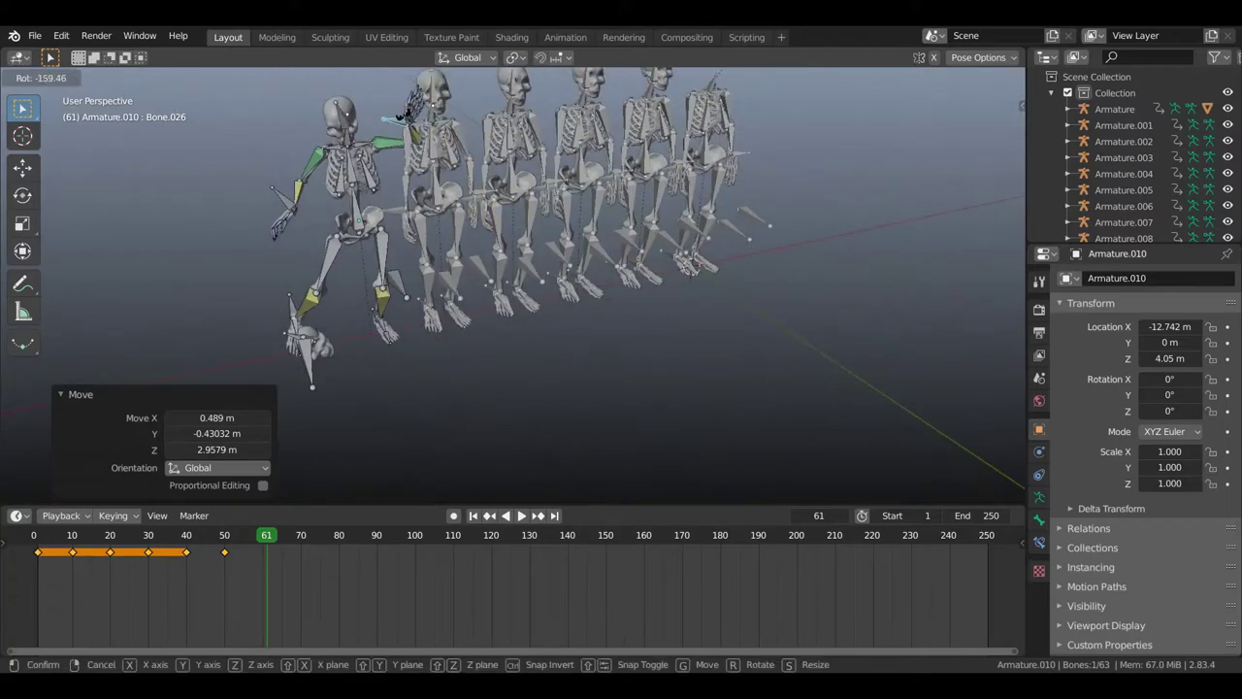
click(407, 120)
mouse_move(485, 130)
middle_down()
mouse_move(574, 158)
mouse_move(582, 180)
mouse_move(623, 163)
mouse_move(670, 249)
mouse_move(749, 113)
middle_up()
scroll(695, 192, up, 2)
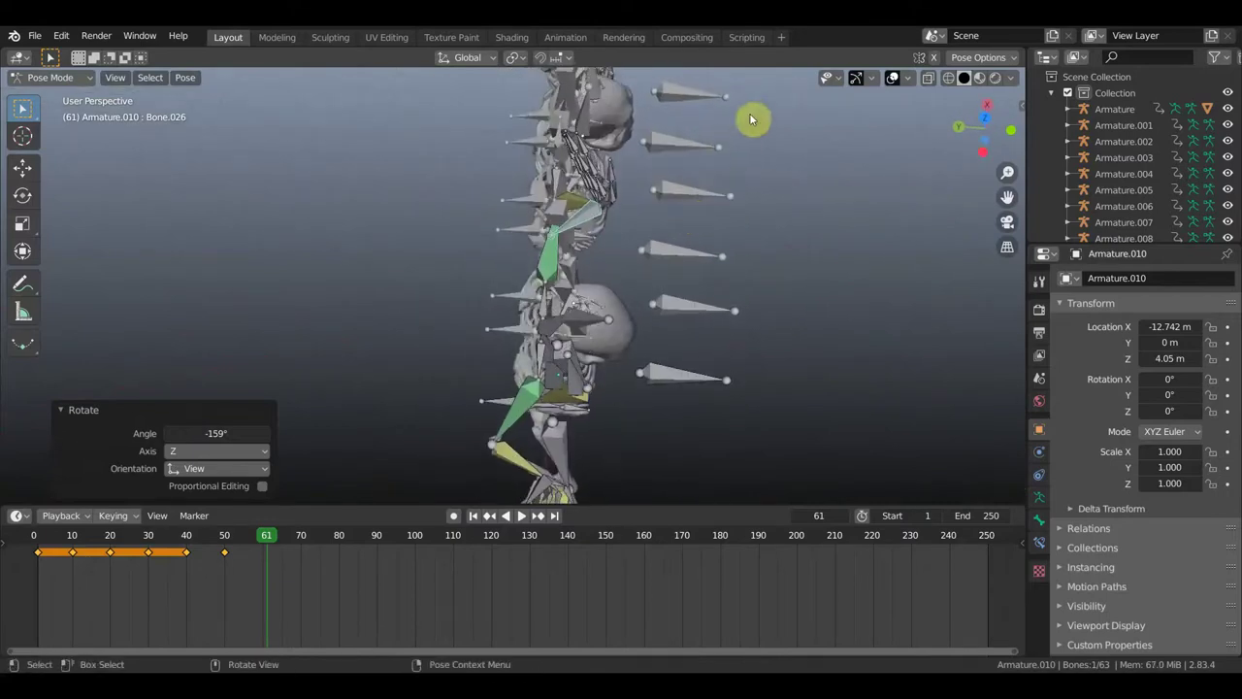
click(893, 81)
mouse_move(689, 337)
middle_down()
mouse_move(658, 321)
mouse_move(618, 330)
mouse_move(598, 306)
middle_up()
Move the first skeleton's leg bone twice so it stretches toward the skull.
mouse_move(702, 302)
middle_down()
mouse_move(710, 427)
mouse_move(665, 341)
mouse_move(647, 330)
middle_up()
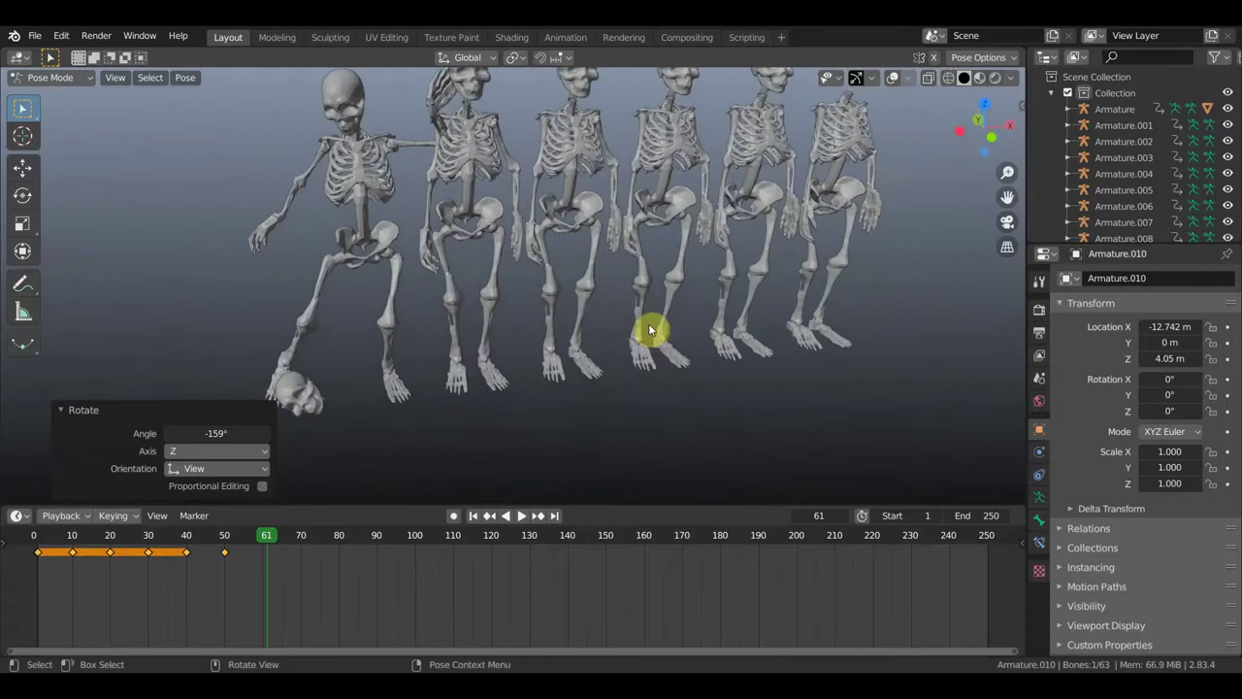
key(g)
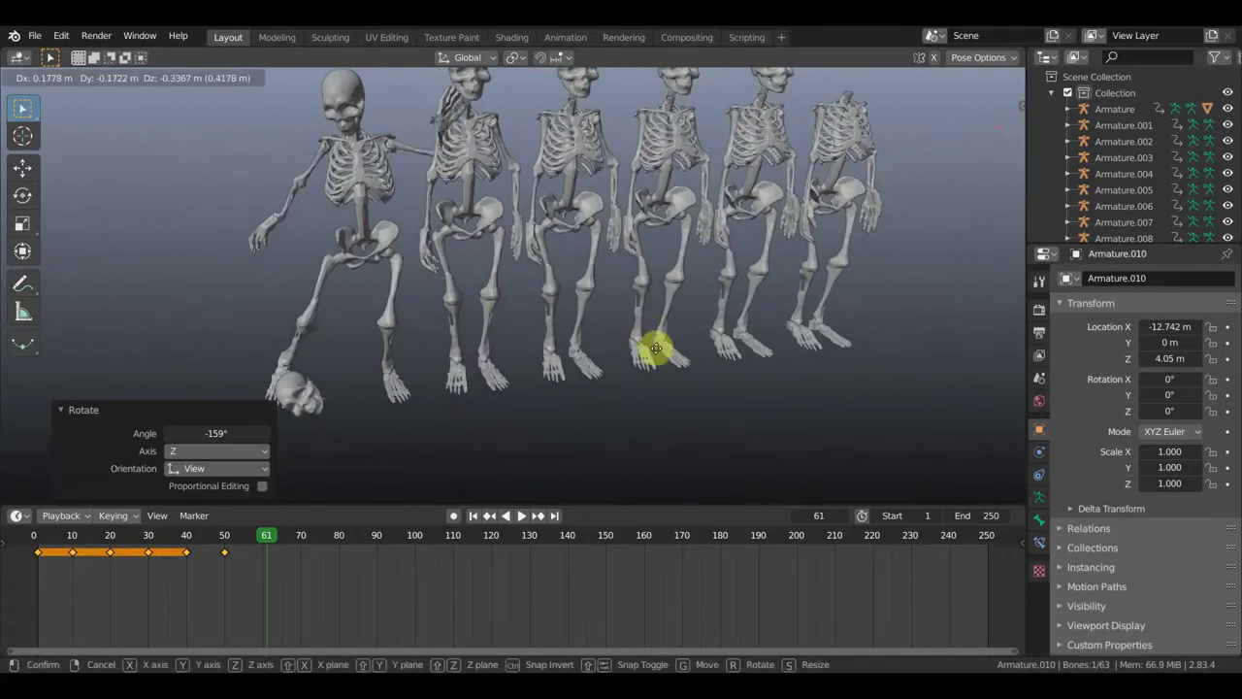
click(669, 354)
mouse_move(674, 360)
middle_down()
mouse_move(793, 371)
mouse_move(770, 369)
mouse_move(827, 391)
mouse_move(680, 388)
mouse_move(618, 359)
middle_up()
click(745, 375)
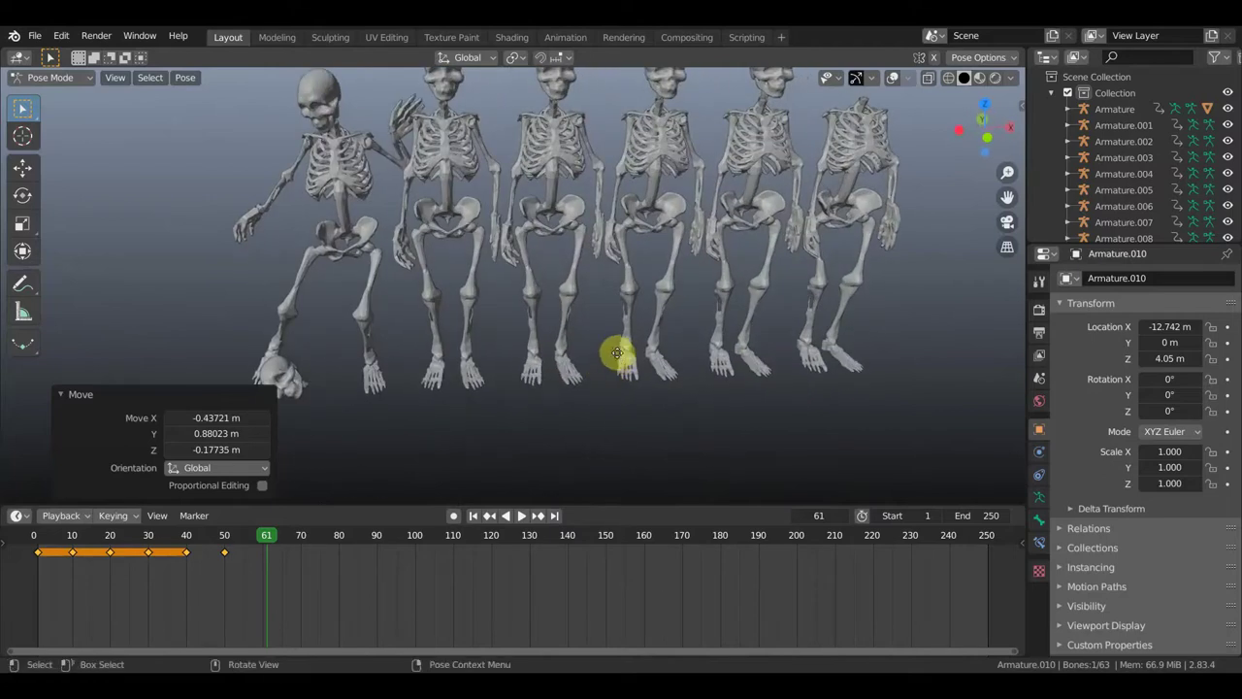
key(g)
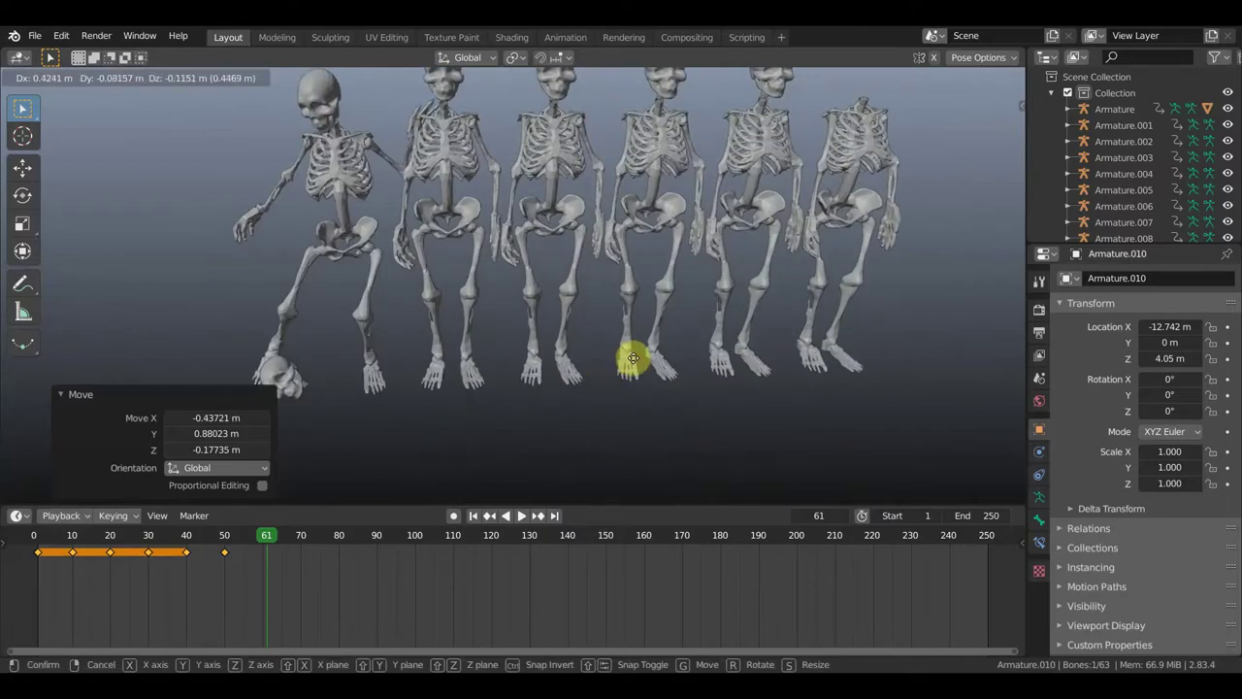
click(629, 363)
scroll(640, 373, down, 3)
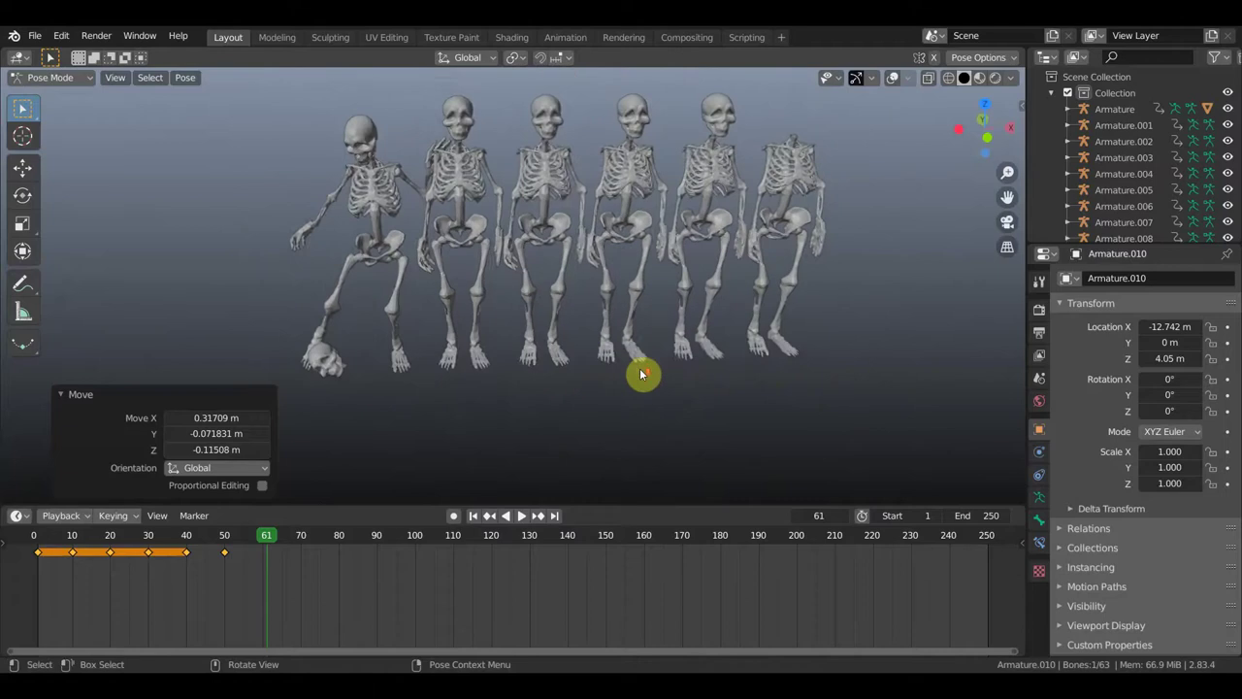
mouse_move(634, 367)
middle_down()
mouse_move(640, 388)
mouse_move(643, 321)
mouse_move(627, 355)
middle_up()
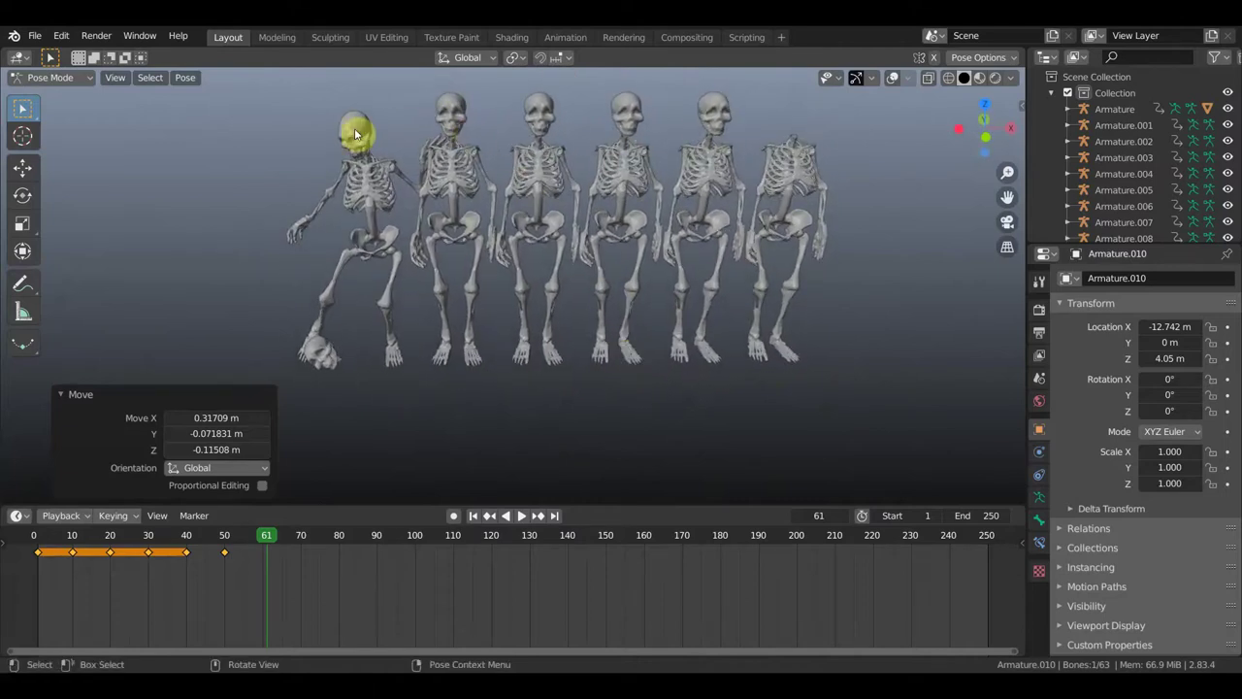
mouse_move(547, 344)
middle_down()
mouse_move(547, 325)
mouse_move(596, 405)
middle_up()
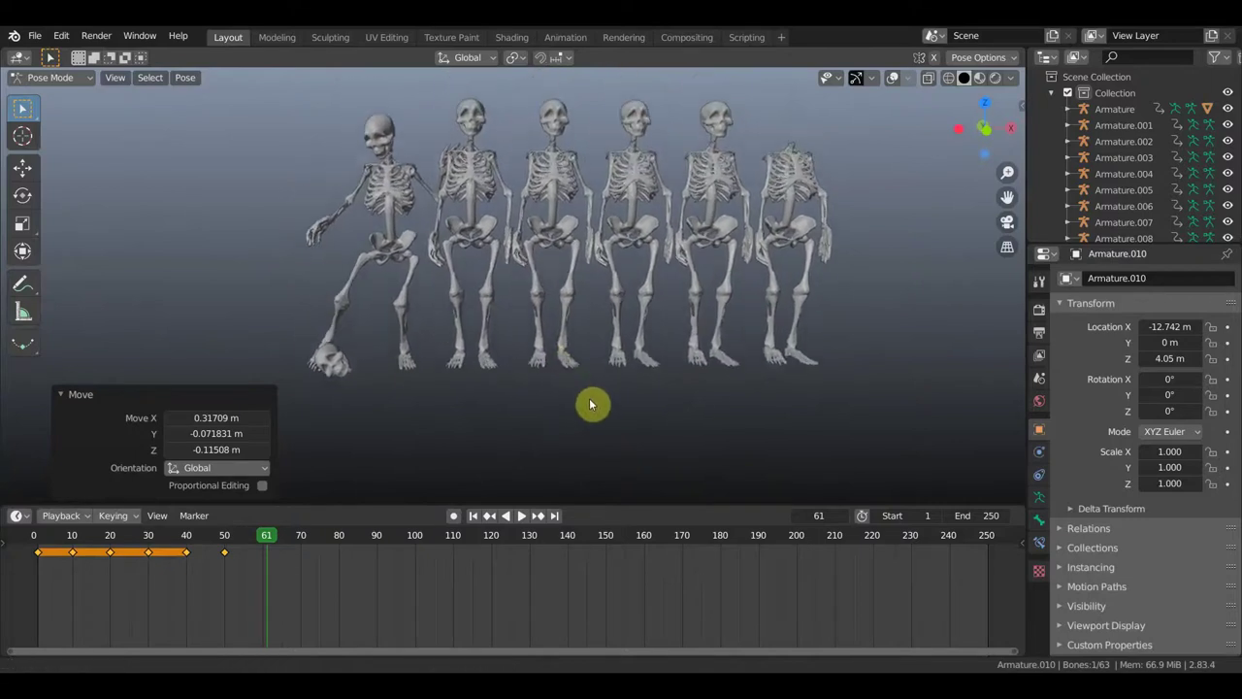
Key location and rotation of all Armature.010 bones at frame 61.
key(a)
key(i)
click(338, 401)
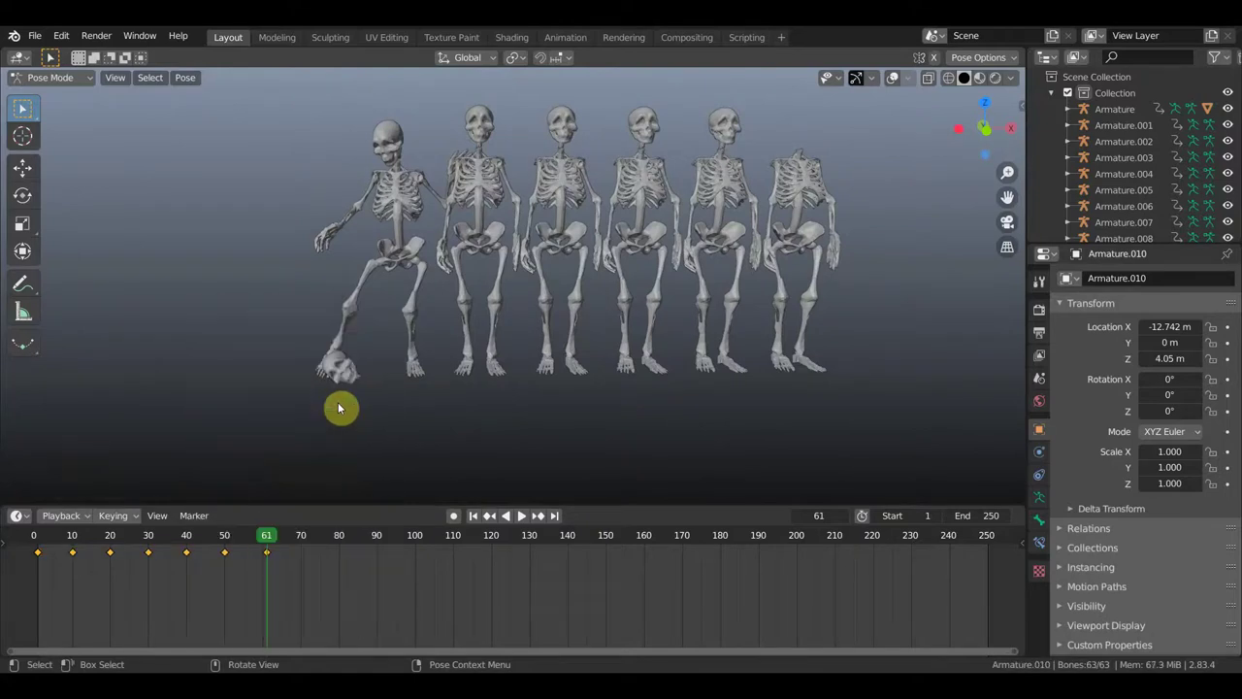
mouse_move(265, 543)
mouse_down()
mouse_move(200, 540)
mouse_move(303, 531)
mouse_up()
Stop playback at frame 71, show the bones and select the skull bone.
key(space)
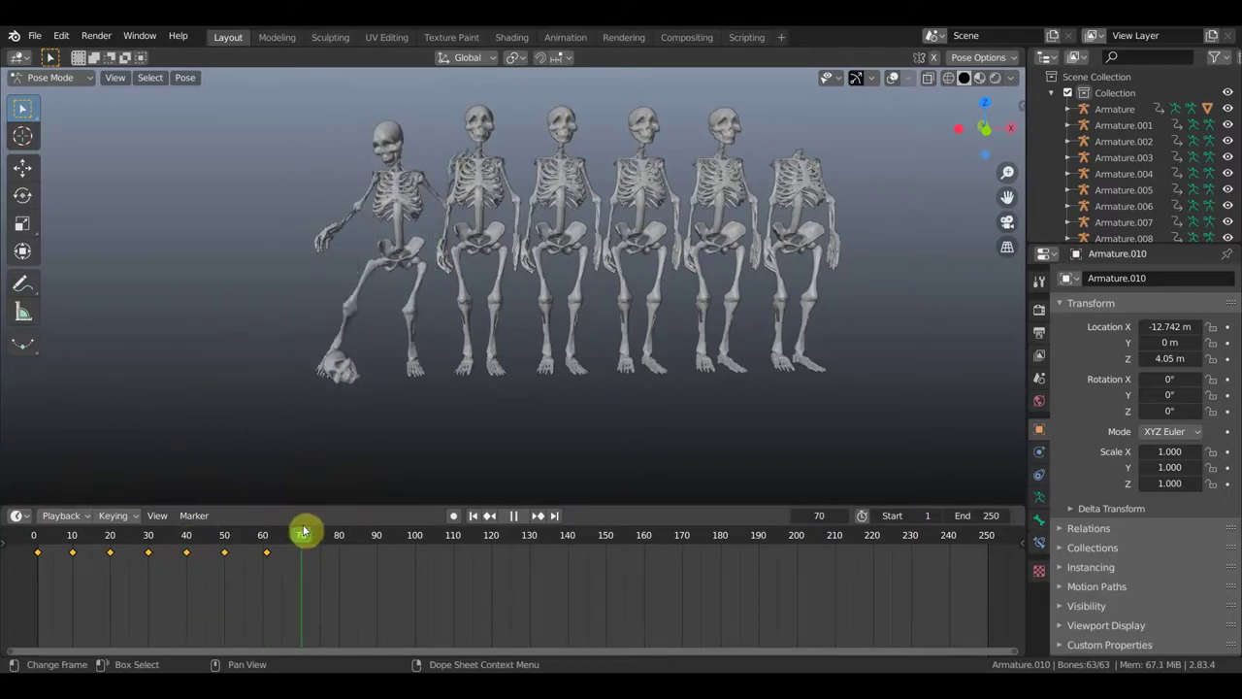
key(space)
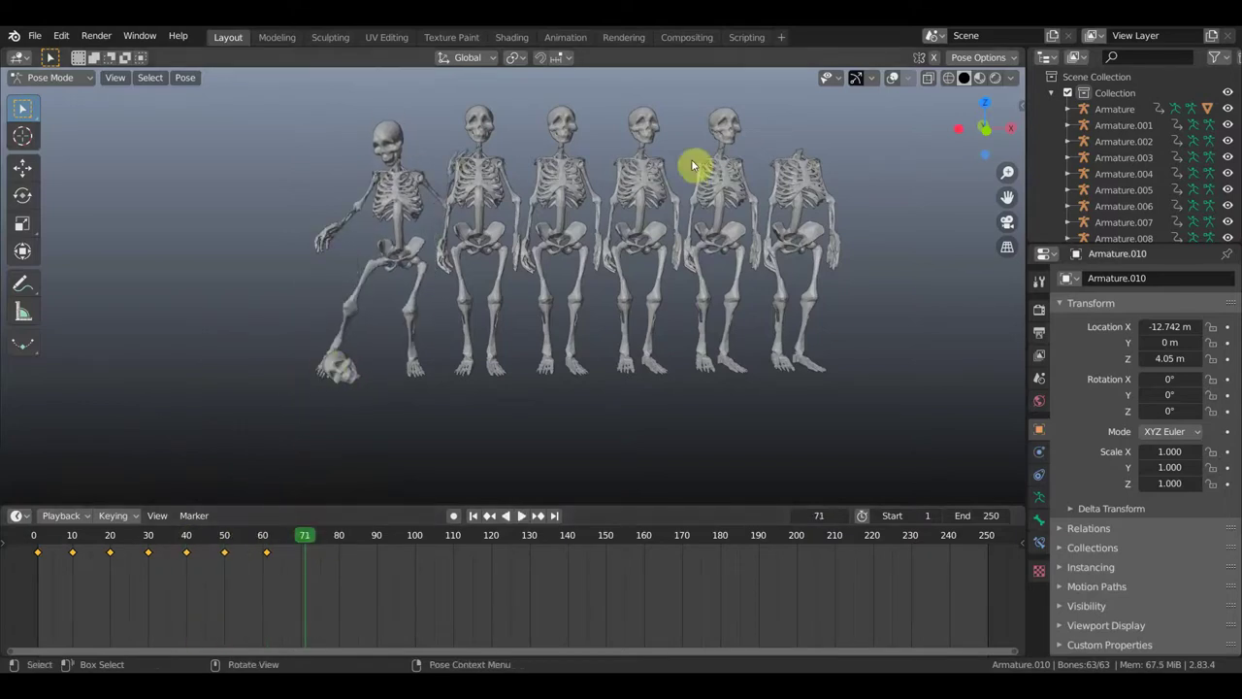
click(893, 77)
mouse_move(491, 336)
middle_down()
mouse_move(666, 345)
mouse_move(651, 367)
mouse_move(679, 392)
mouse_move(667, 388)
middle_up()
click(655, 381)
shift+click(653, 385)
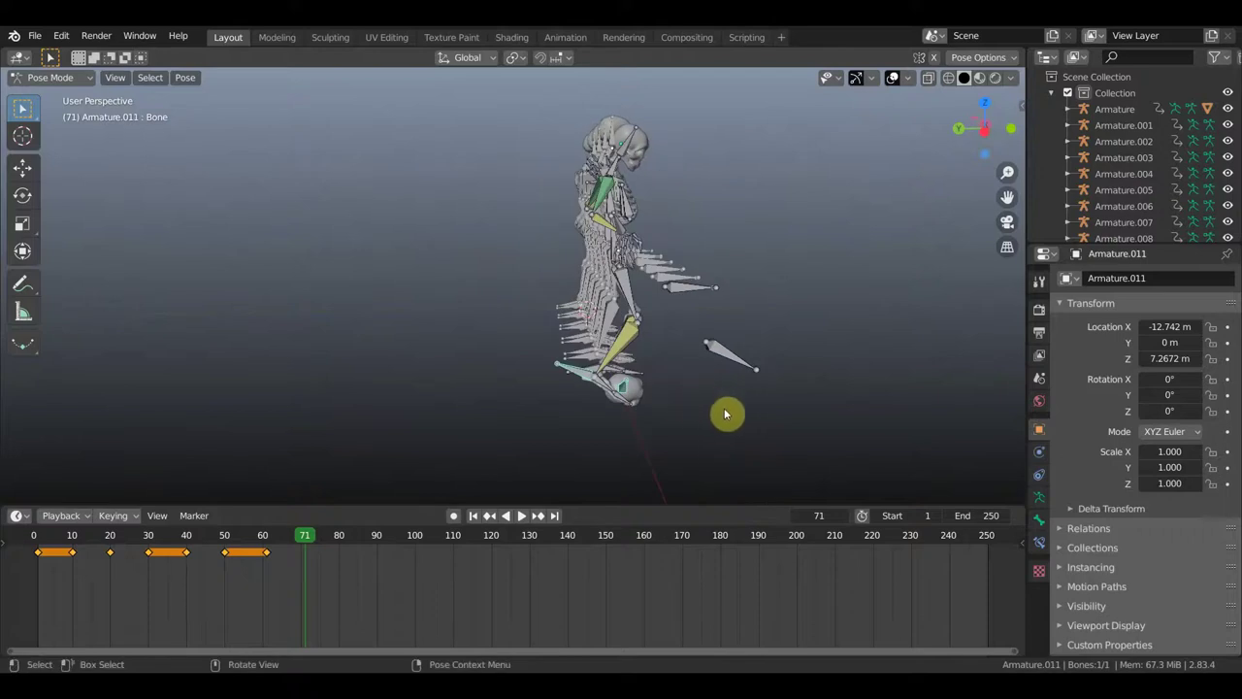
Lift the skull away from the foot and tilt it -31.7°.
key(g)
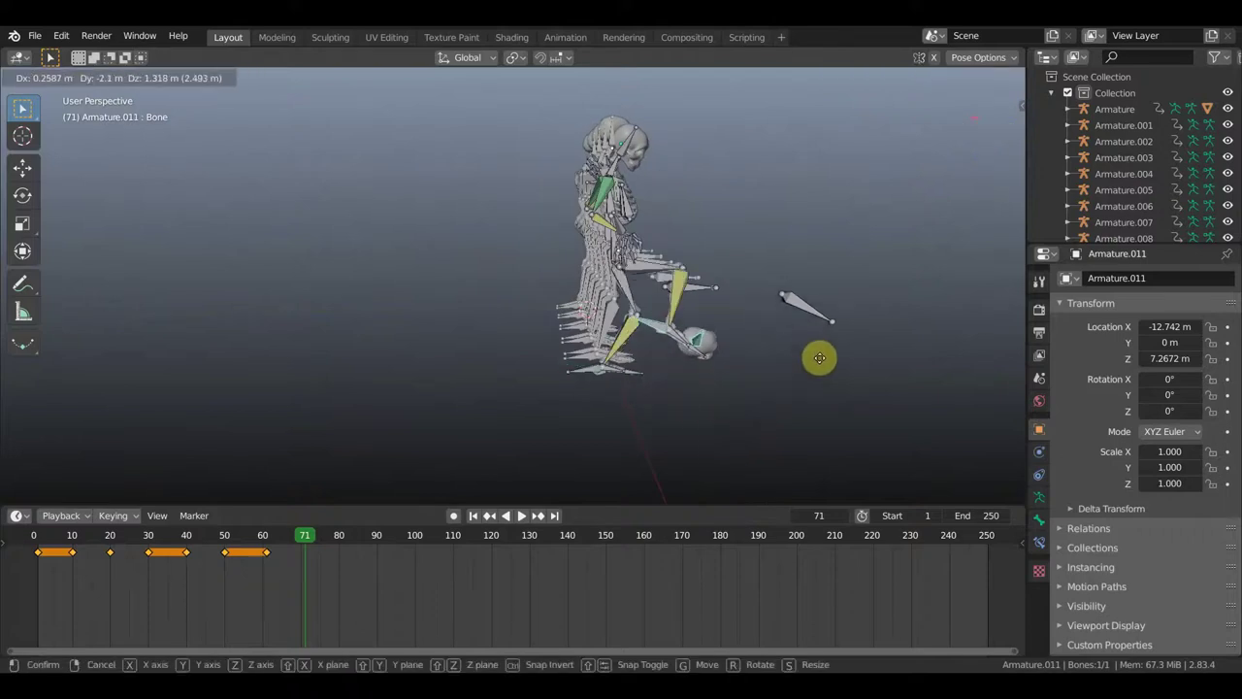
click(821, 362)
key(r)
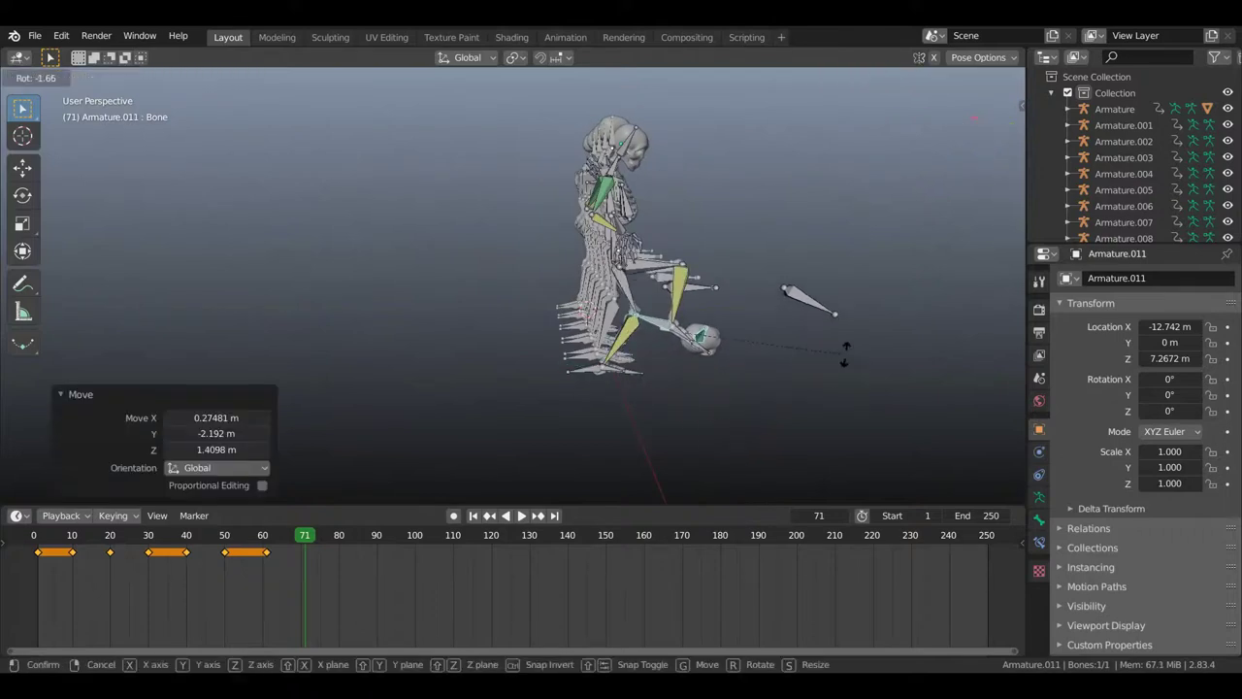
click(818, 282)
middle_drag(737, 371, 656, 365)
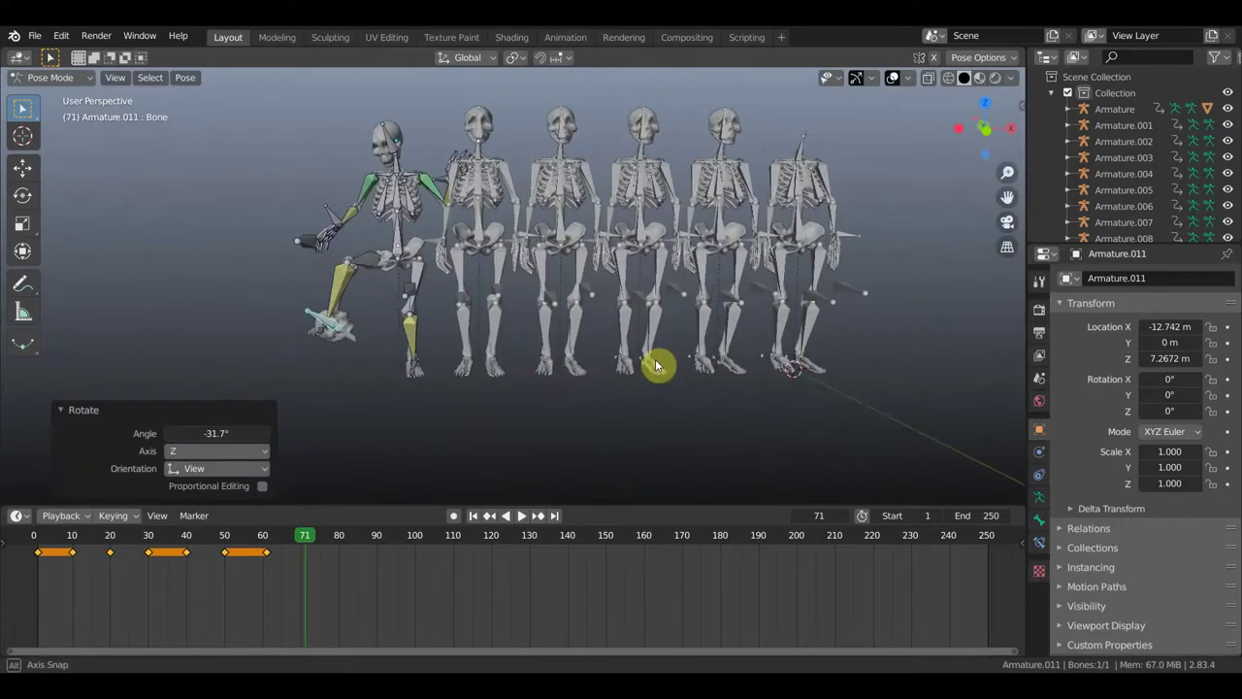
Key all bones' location and rotation at frame 71 and play the animation.
key(a)
key(i)
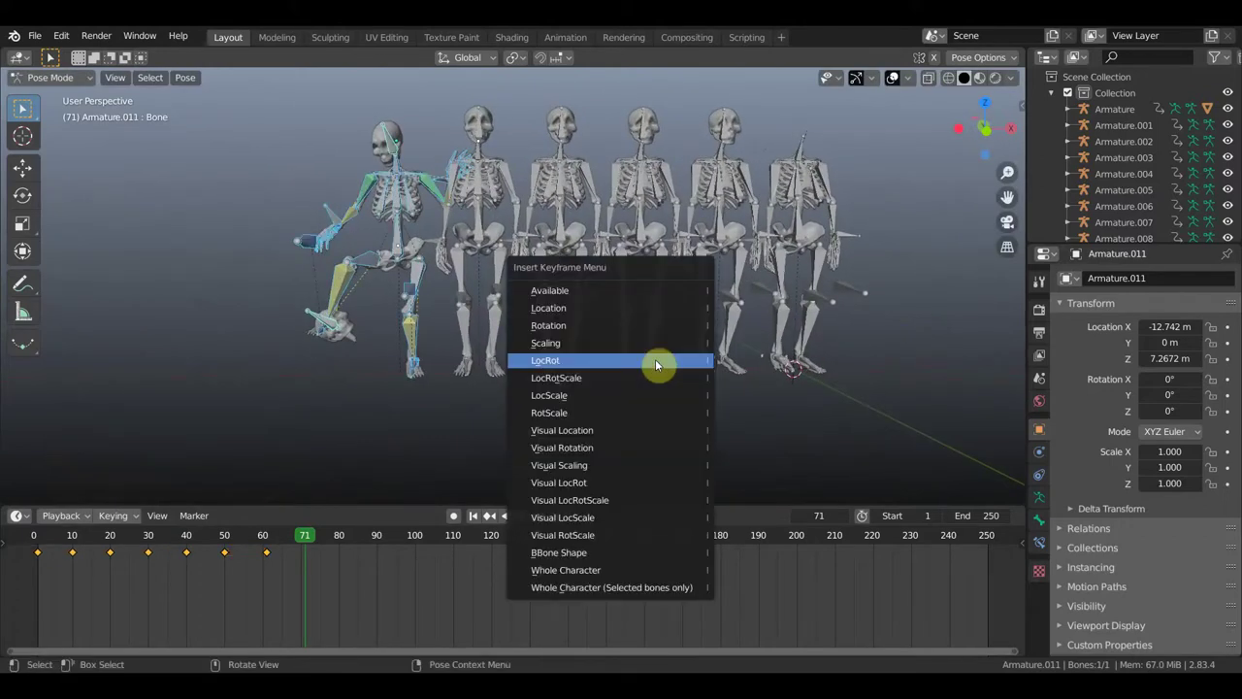
click(656, 361)
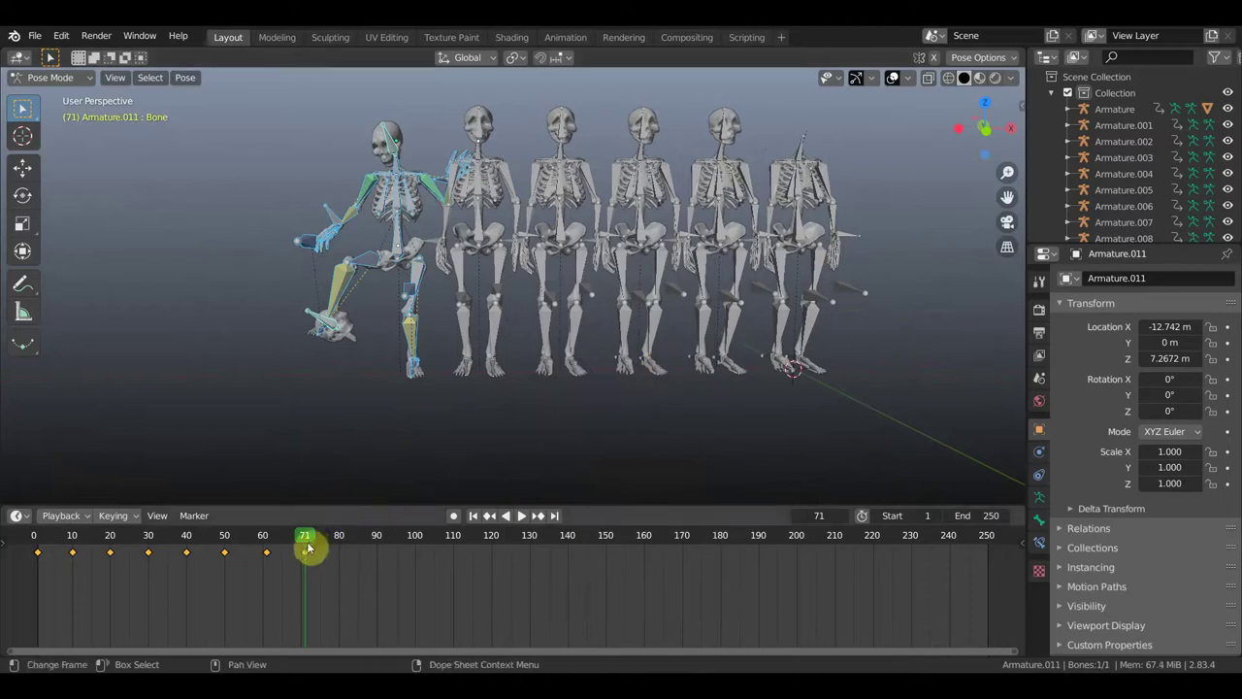
key(space)
key(space)
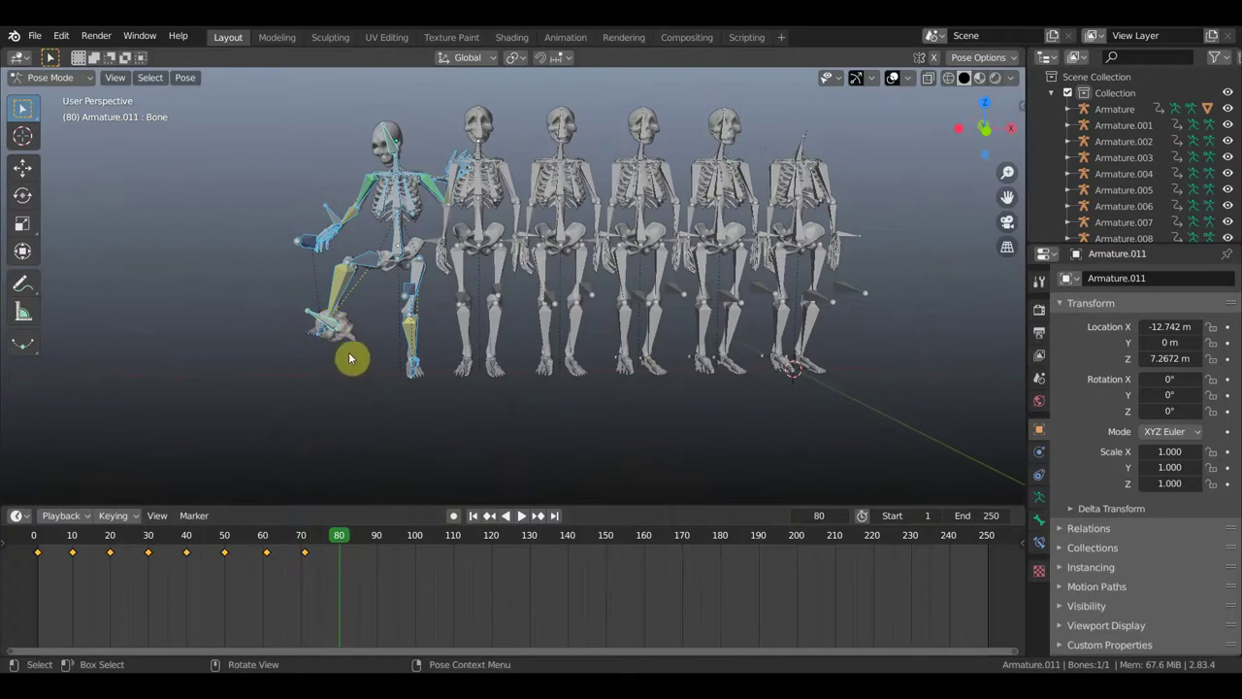
At frame 80, raise the first skeleton's foot bone up toward the skull.
click(333, 329)
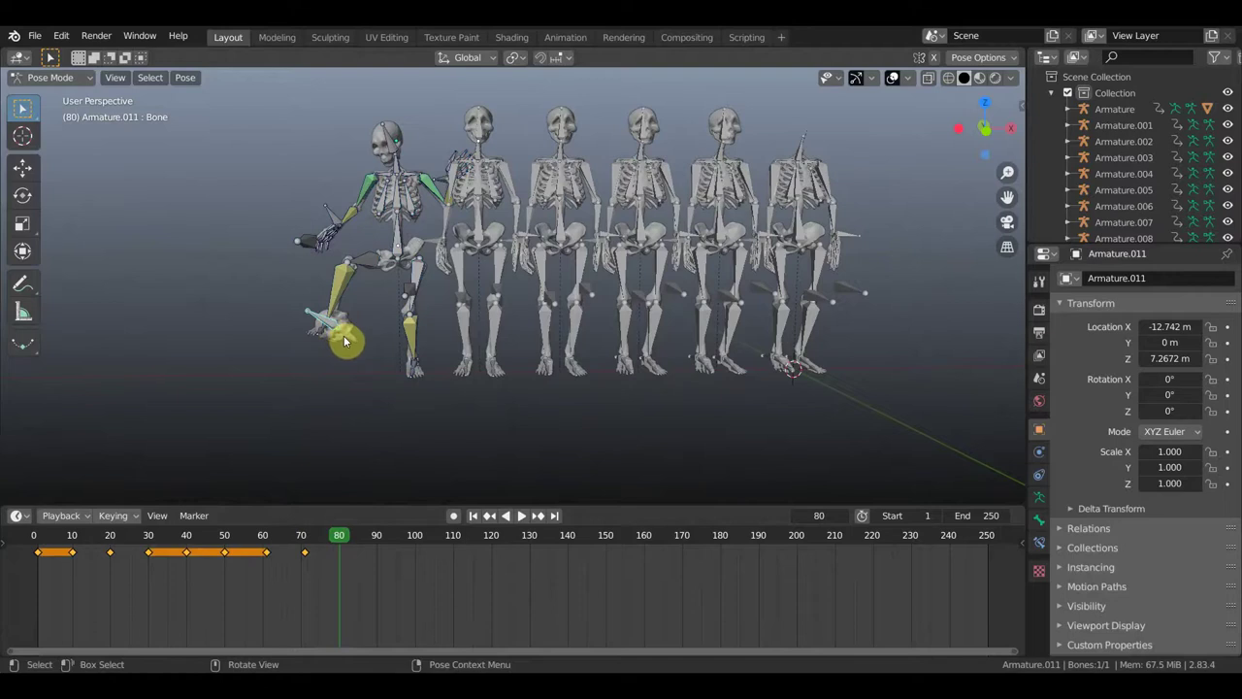
mouse_move(369, 344)
middle_down()
mouse_move(508, 346)
mouse_move(495, 343)
middle_up()
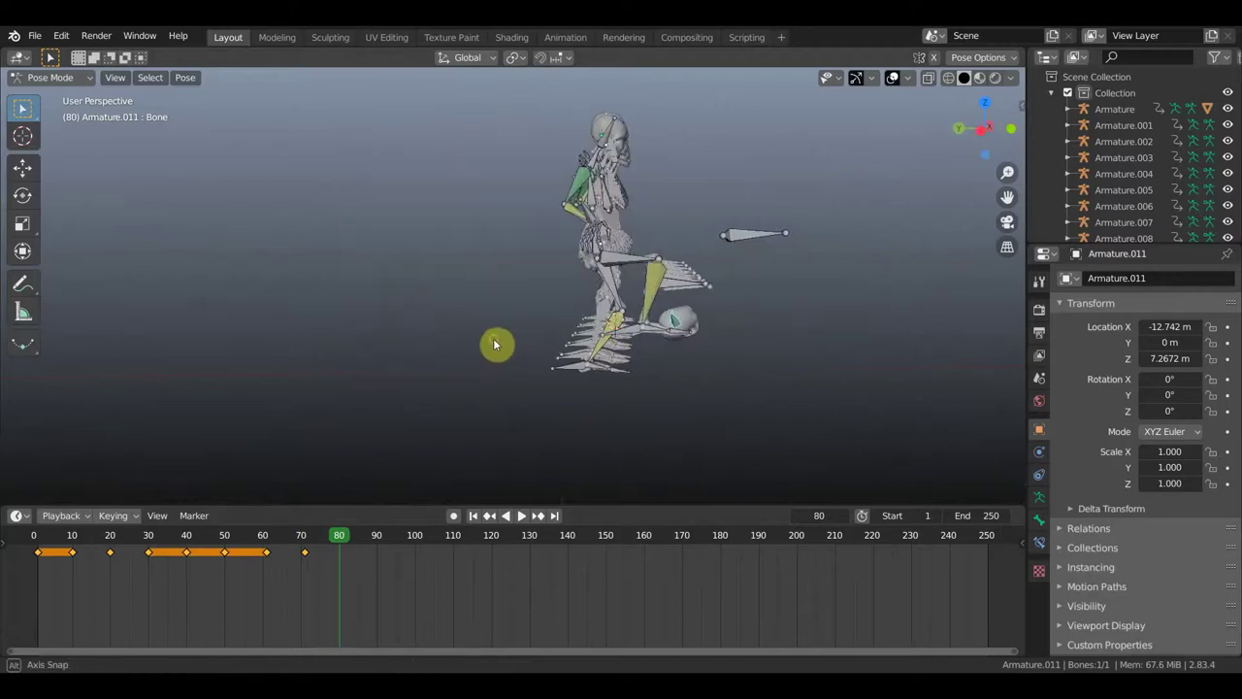
click(646, 342)
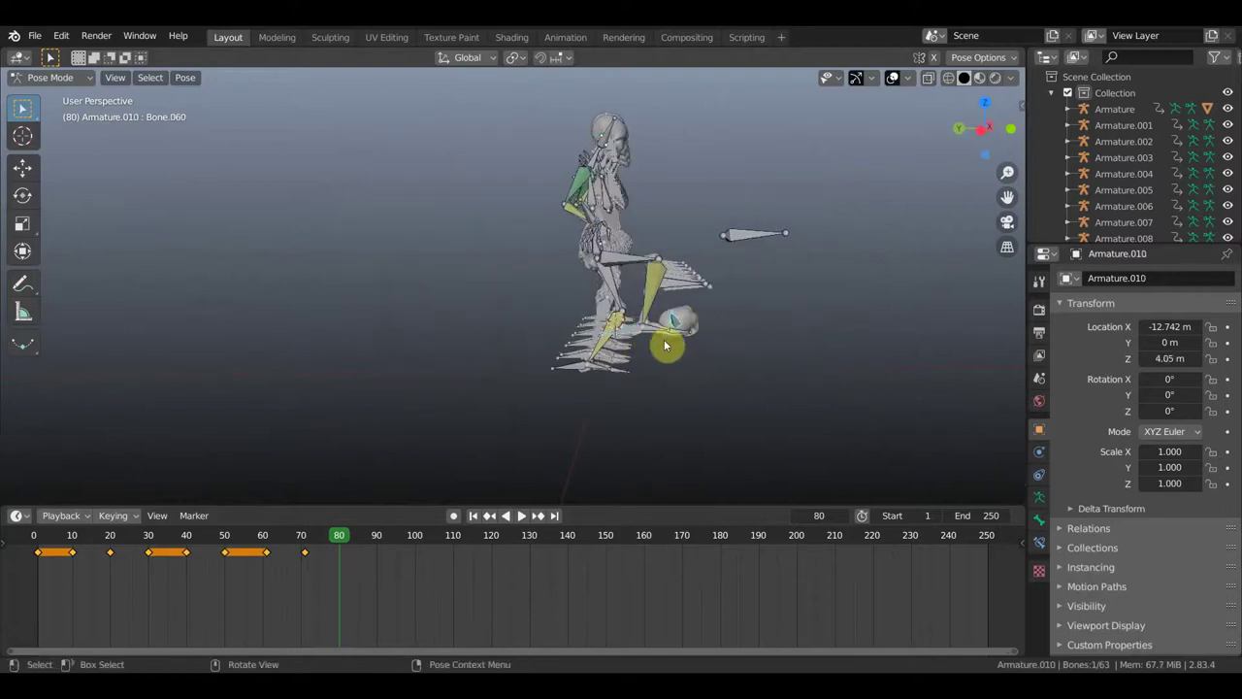
key(g)
click(712, 303)
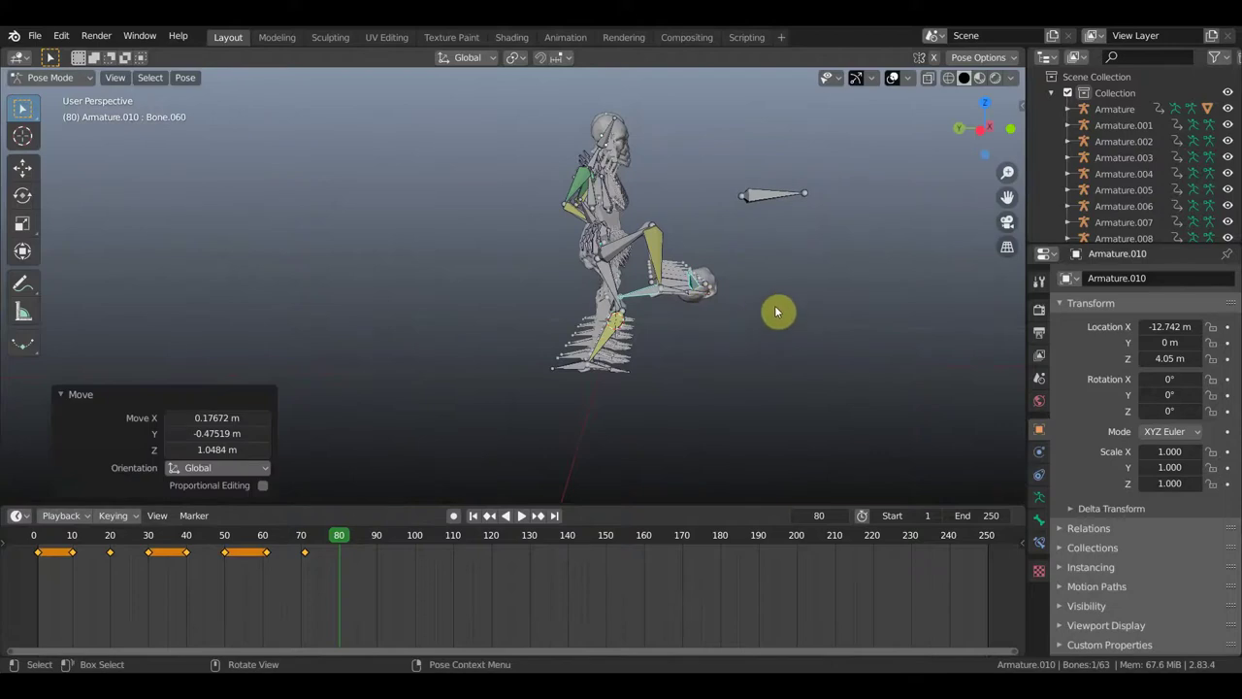
key(g)
click(788, 271)
Turn the foot bone -22.1° and lift the raised bone beside the skull.
key(r)
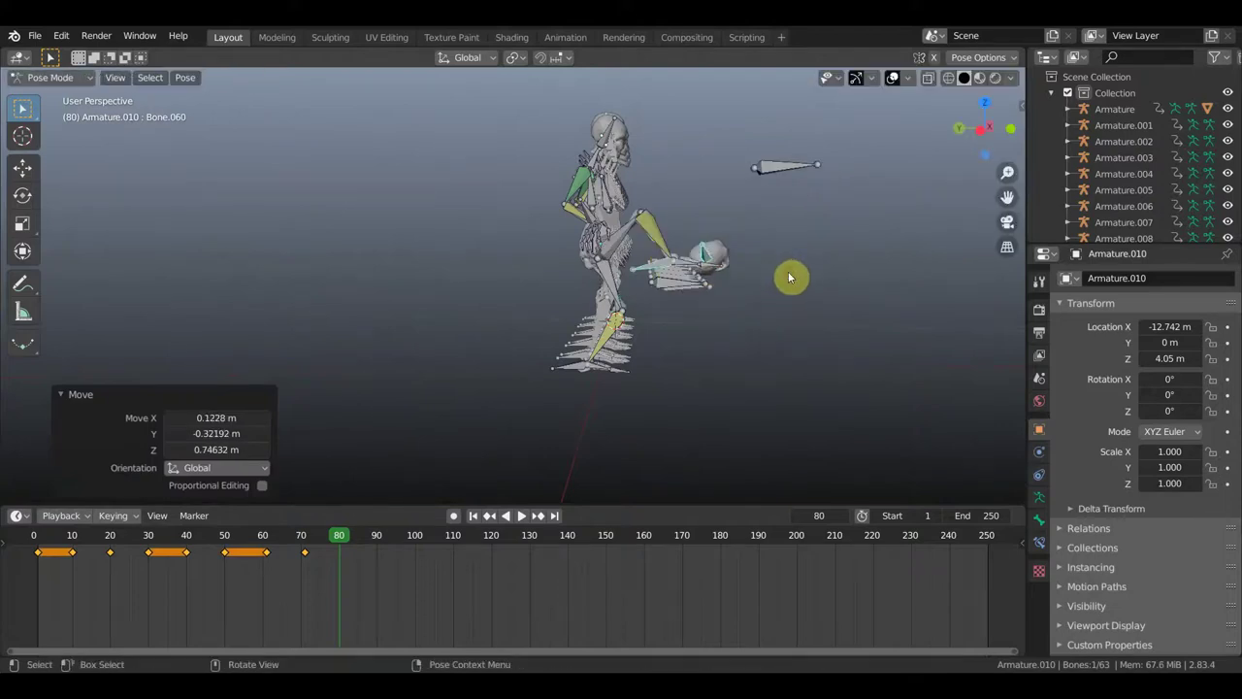
click(776, 243)
mouse_move(788, 287)
middle_down()
mouse_move(605, 313)
mouse_move(645, 297)
middle_up()
key(g)
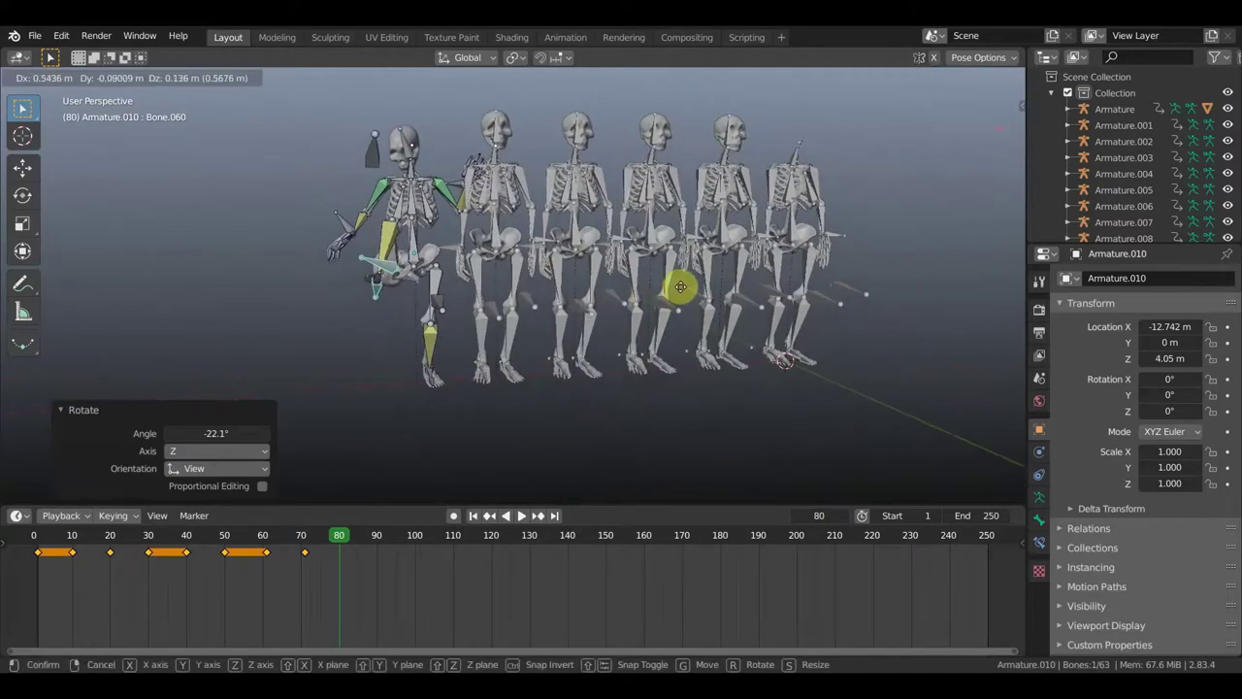
click(656, 270)
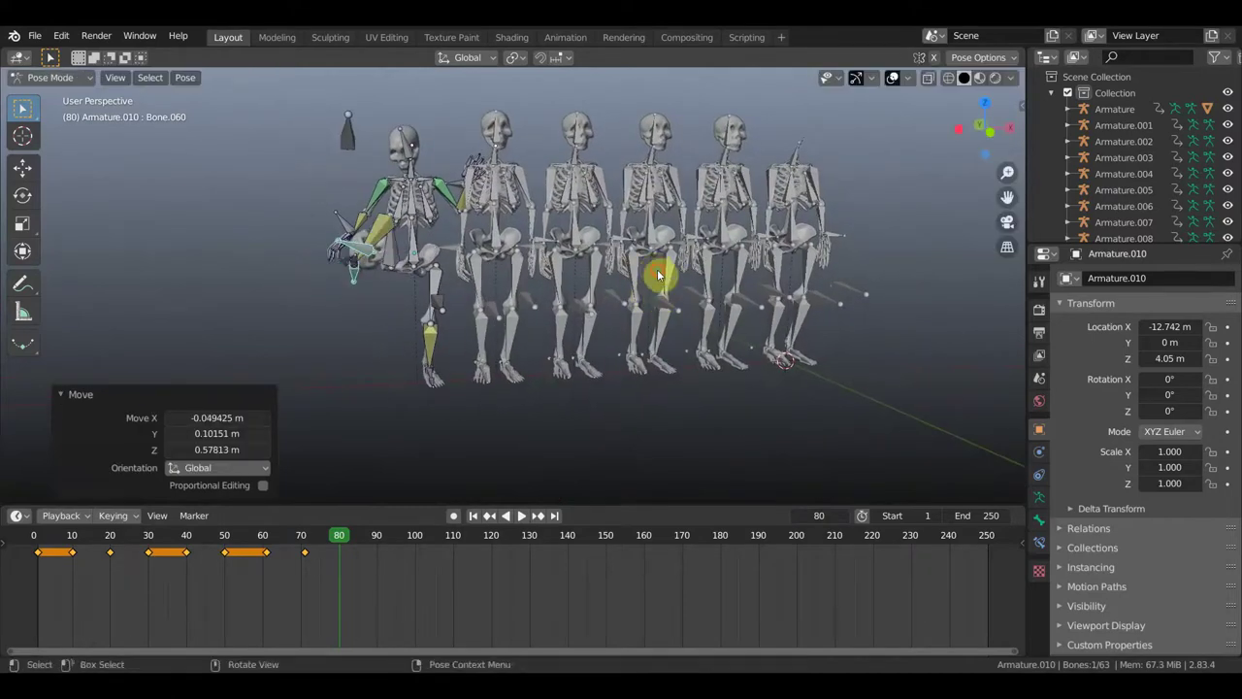
middle_drag(639, 296, 633, 291)
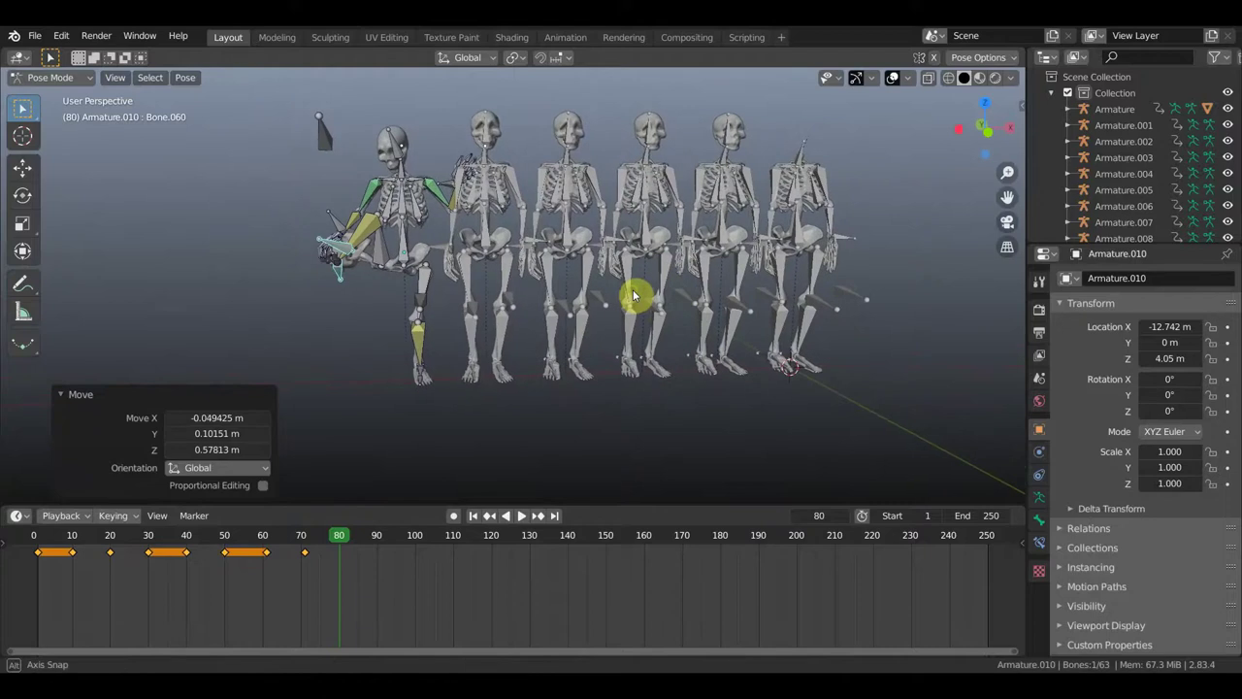
click(355, 259)
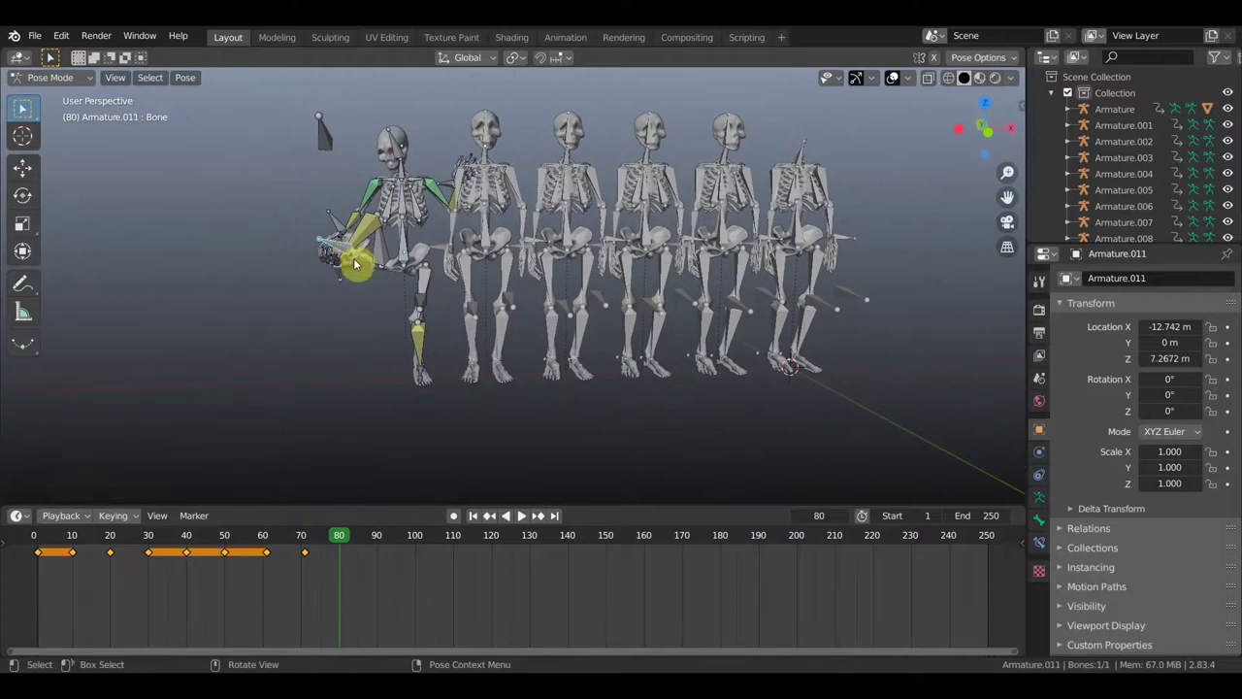
Move the skull high above the skeleton row and spin it around.
key(g)
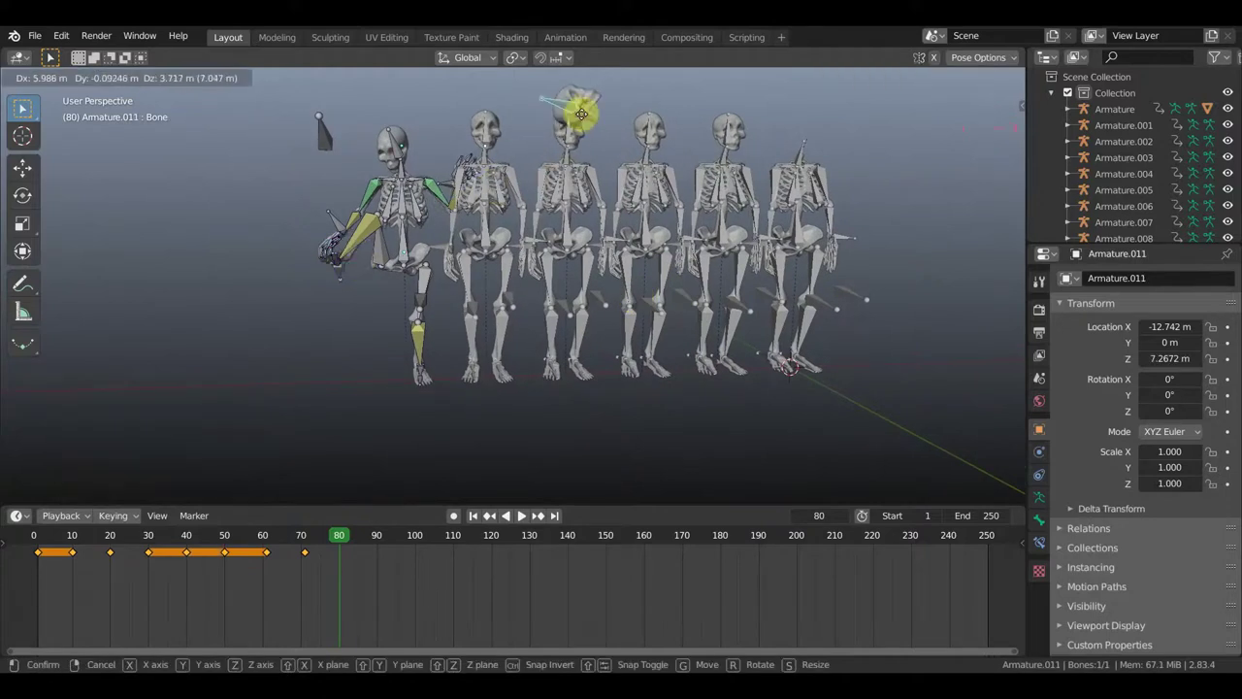
click(578, 114)
scroll(573, 126, down, 3)
middle_drag(563, 143, 472, 215)
key(g)
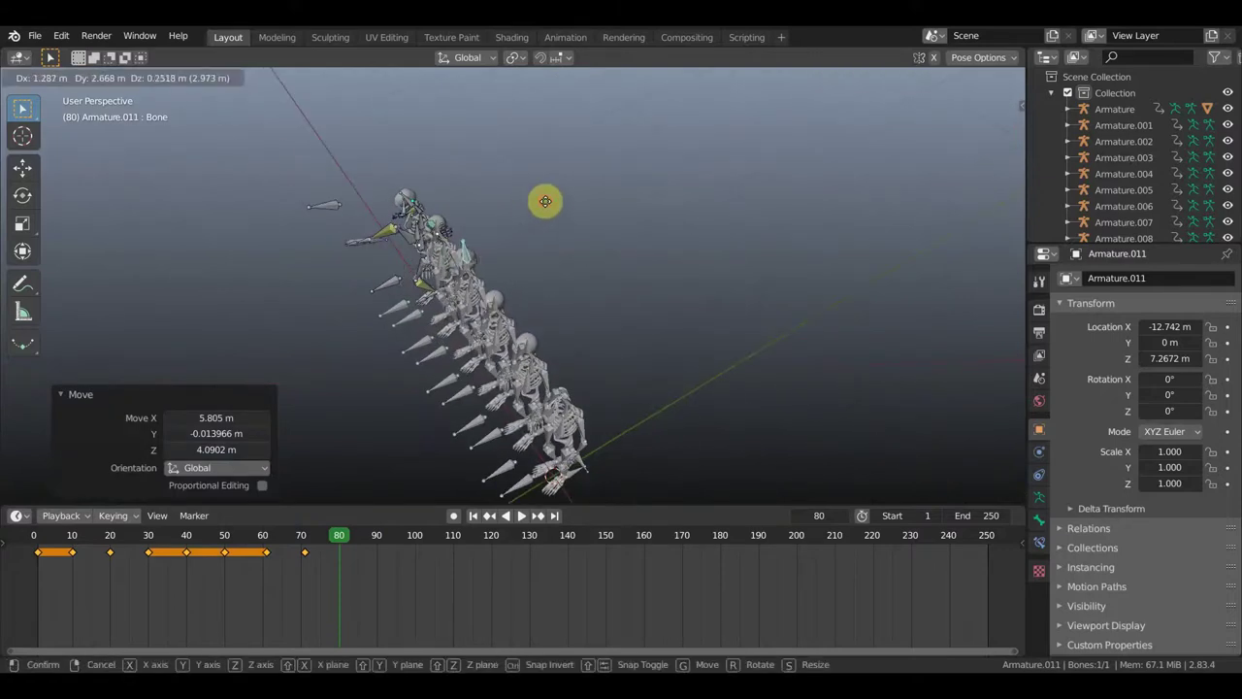
click(552, 206)
mouse_move(555, 206)
middle_down()
mouse_move(644, 152)
mouse_move(631, 166)
middle_up()
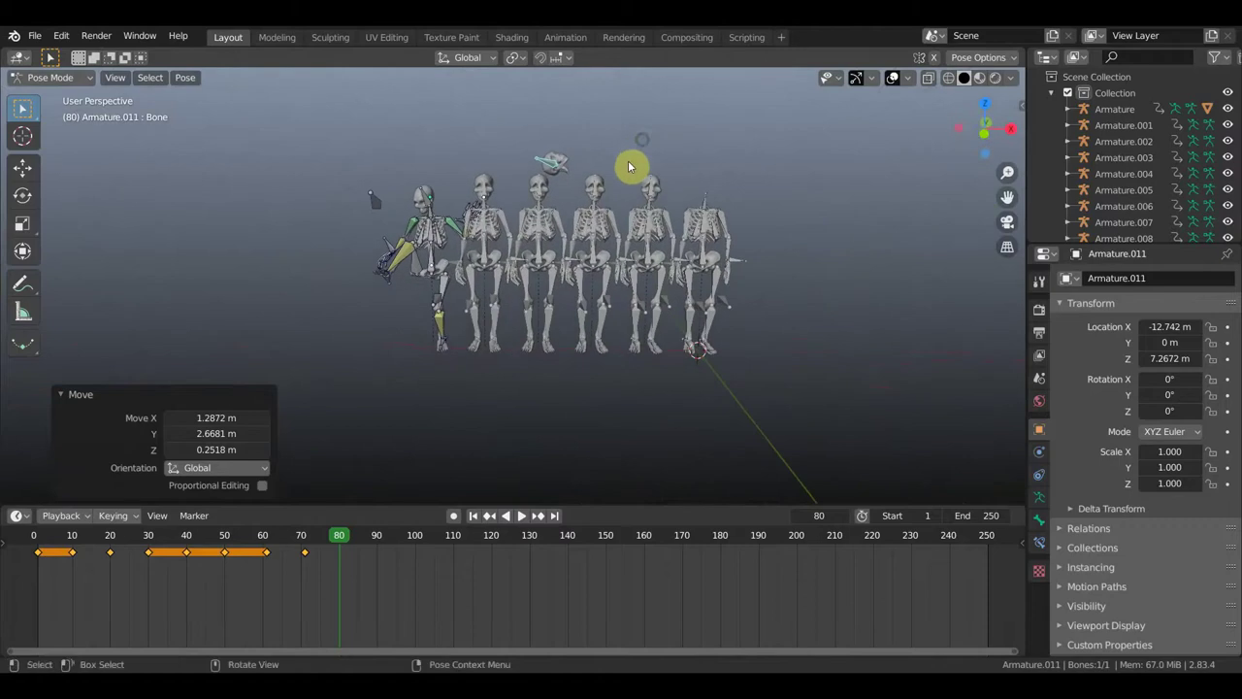
key(g)
click(641, 138)
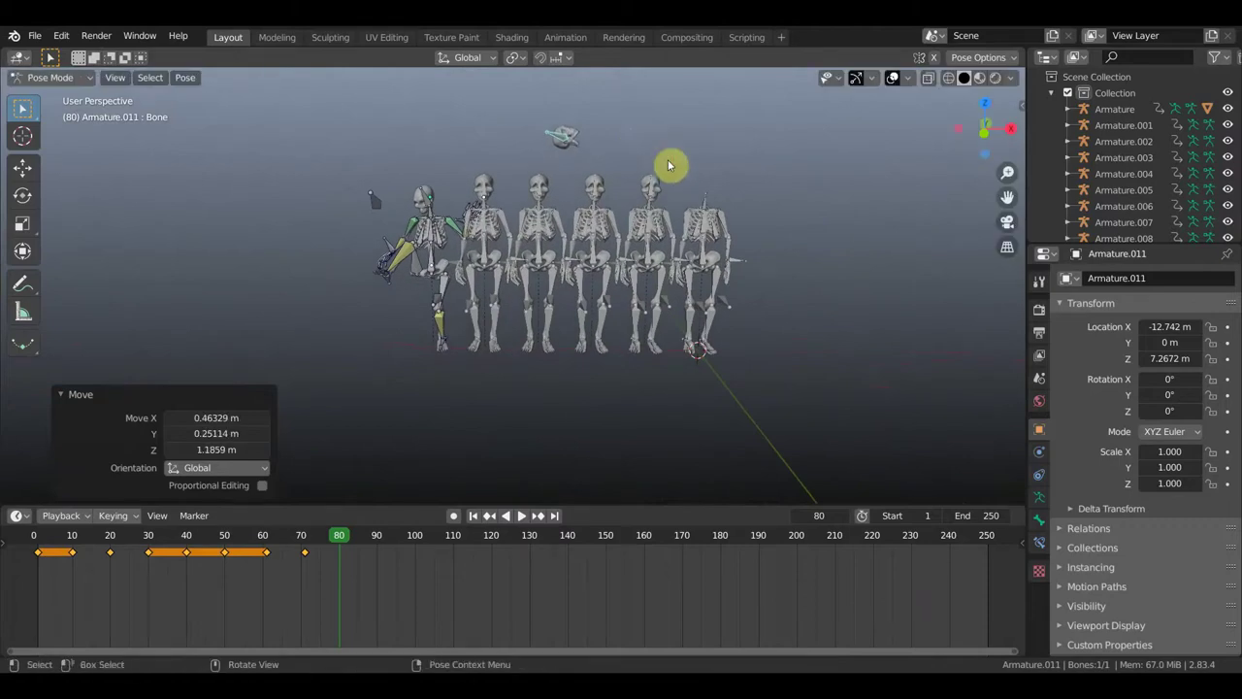
key(r)
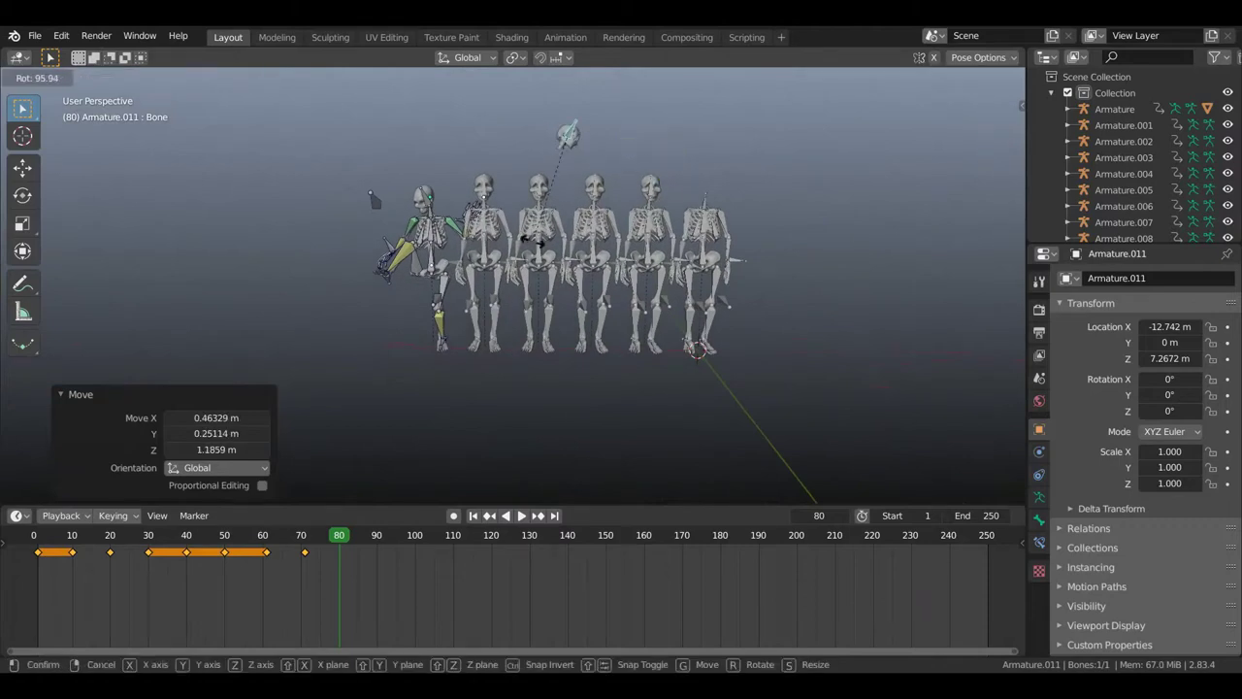
click(452, 222)
middle_drag(401, 293, 415, 289)
Key the skull's location and rotation at frame 80, preview, and add a key at frame 79.
click(415, 289)
key(i)
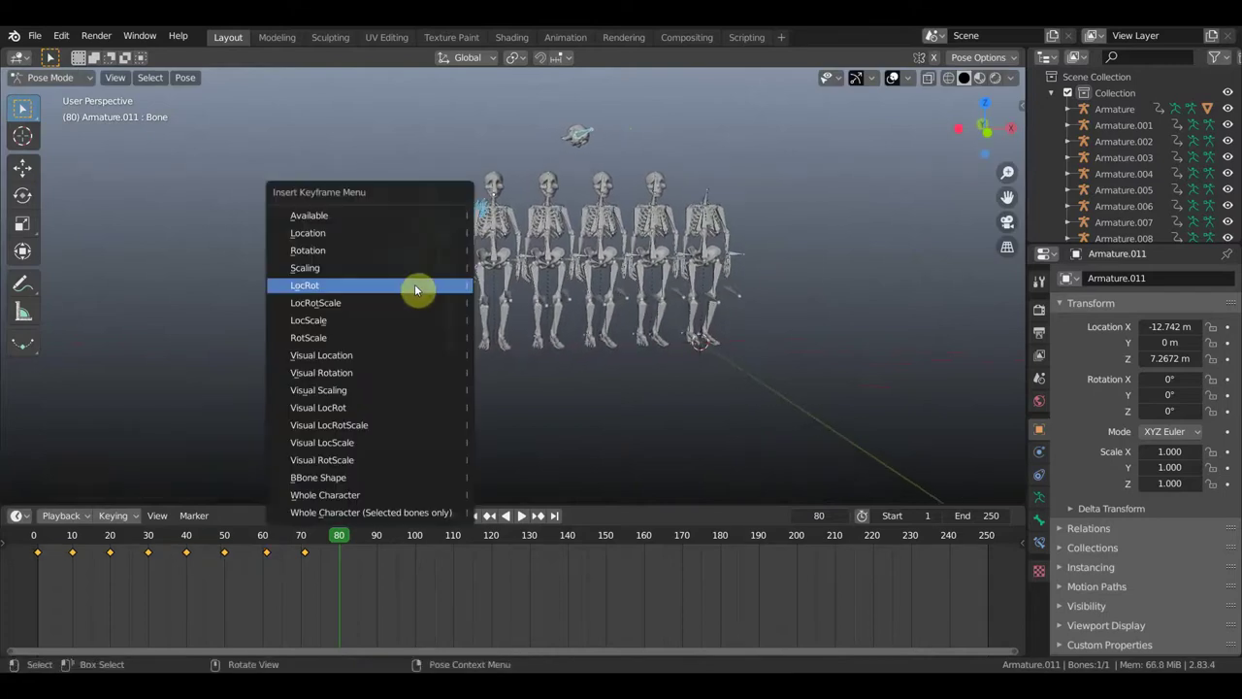
click(416, 290)
key(space)
click(323, 542)
mouse_move(303, 544)
mouse_down()
mouse_move(242, 561)
mouse_move(339, 552)
mouse_up()
key(i)
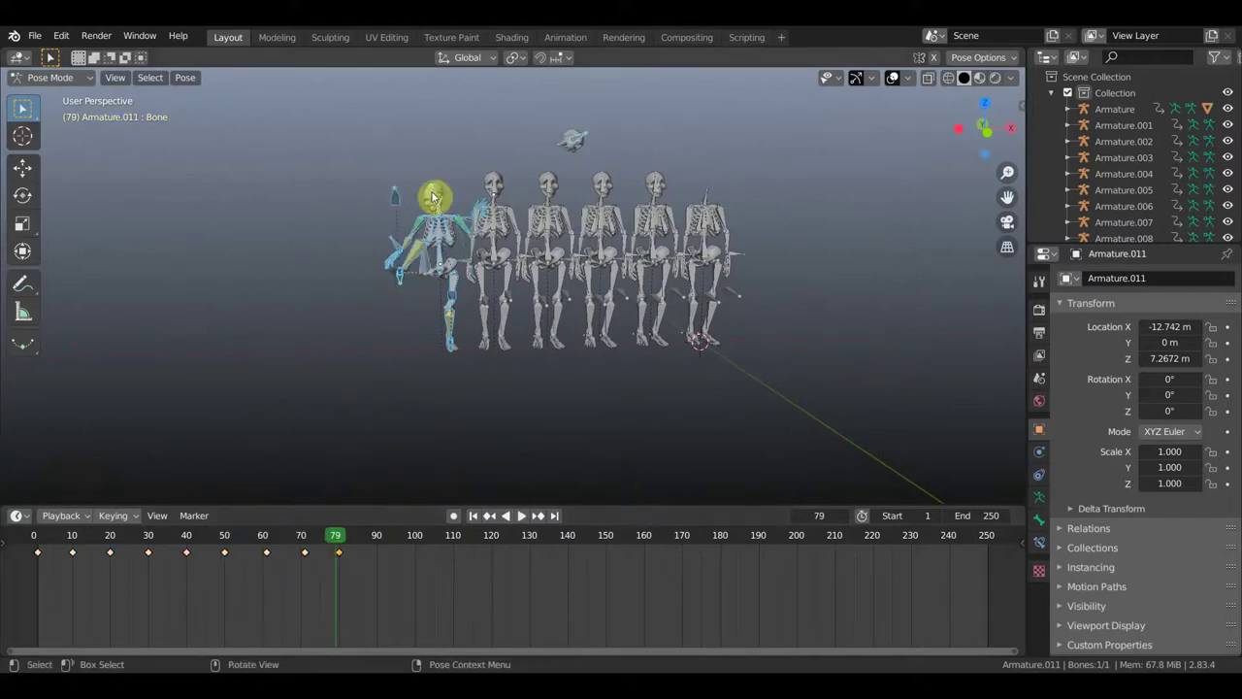
click(490, 194)
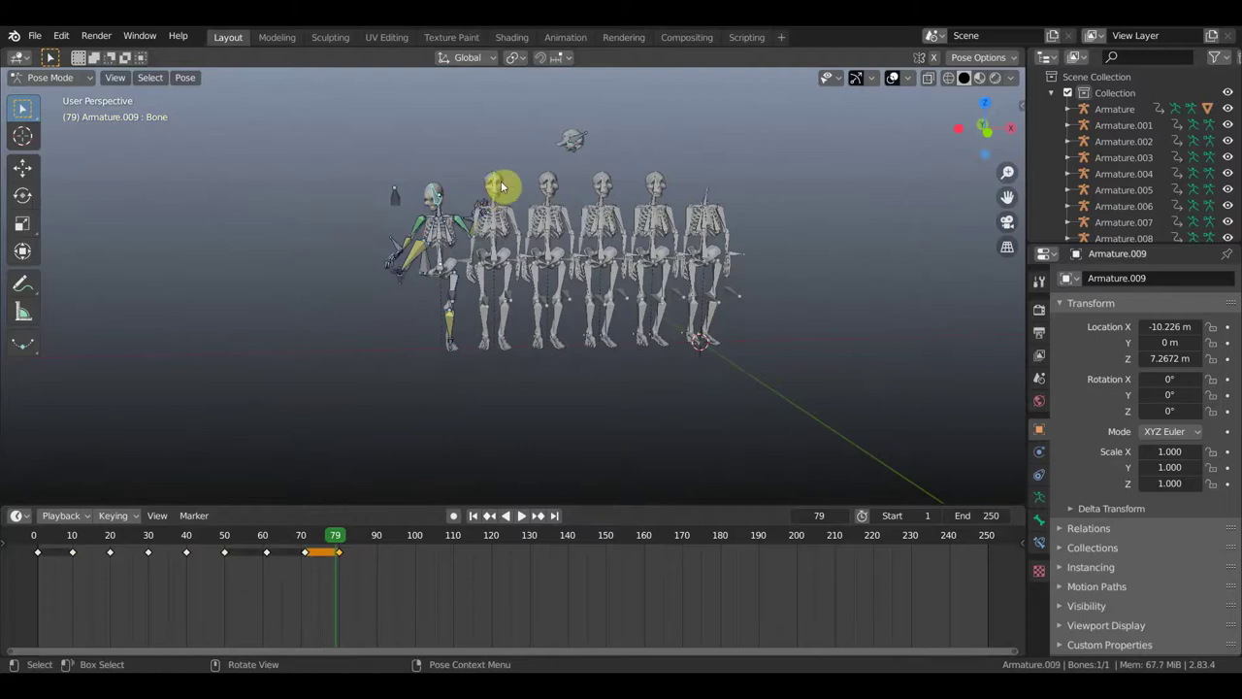
Rotate the leftmost skeleton's leg forward in two turns, ending at -55.9°.
key(KP_7)
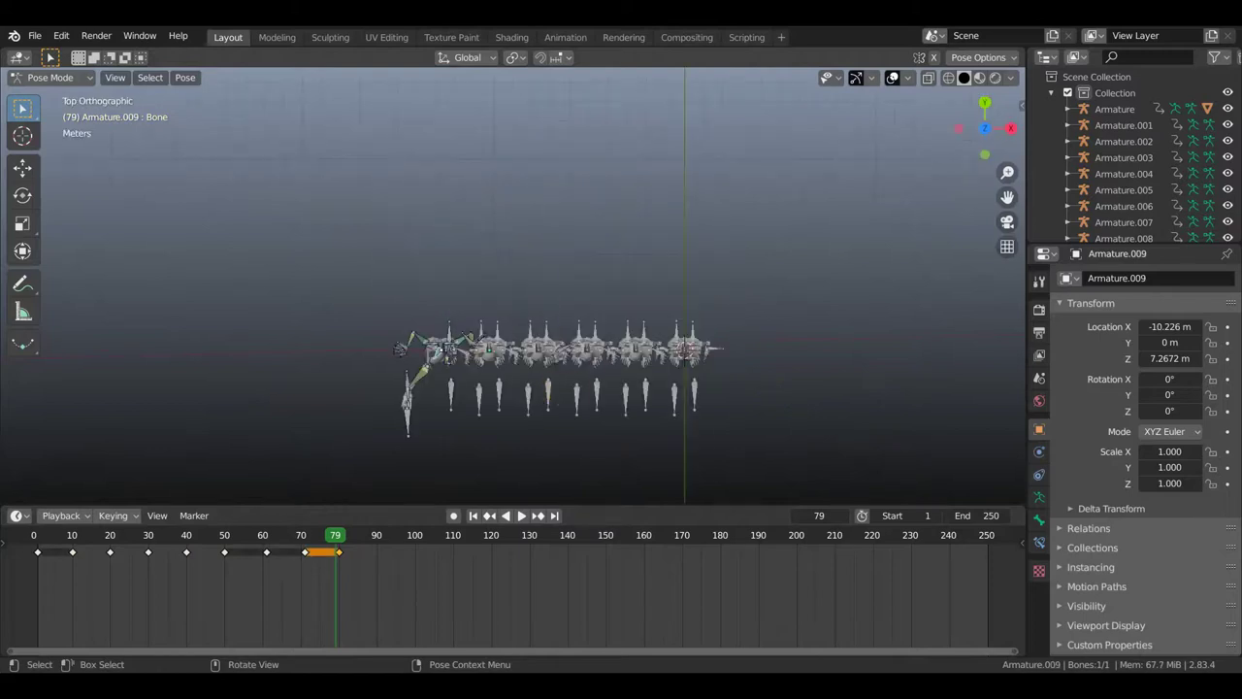
key(r)
click(456, 256)
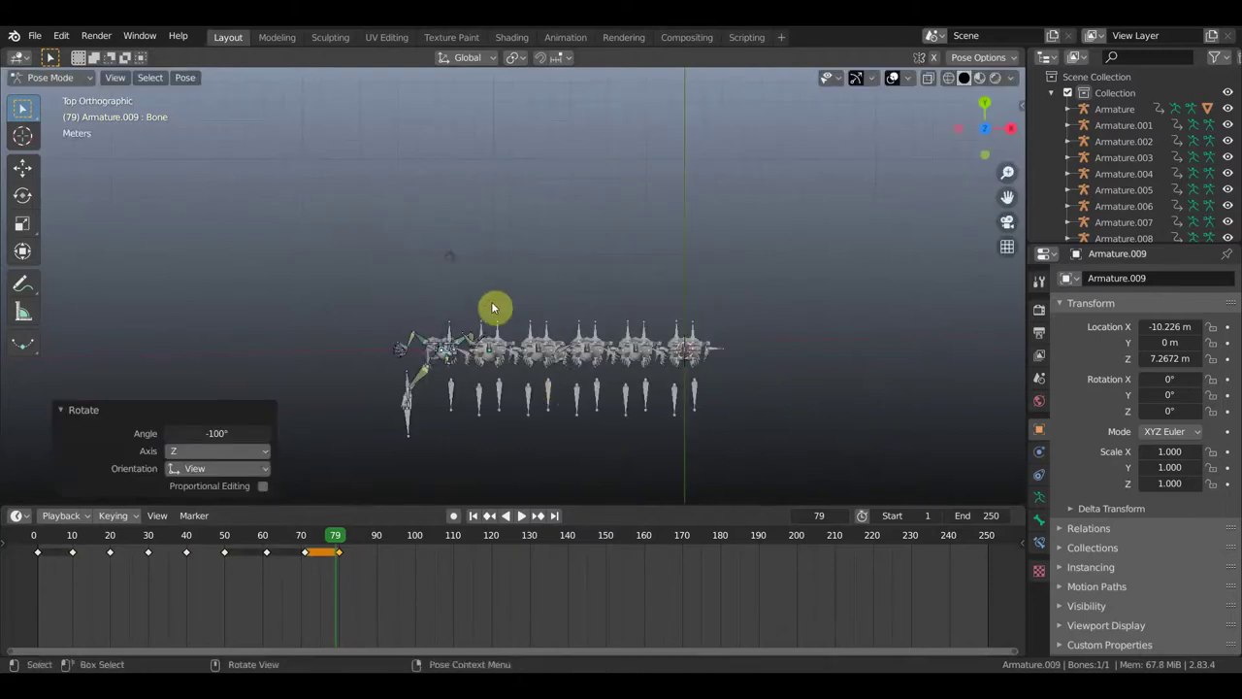
middle_drag(493, 305, 521, 189)
key(r)
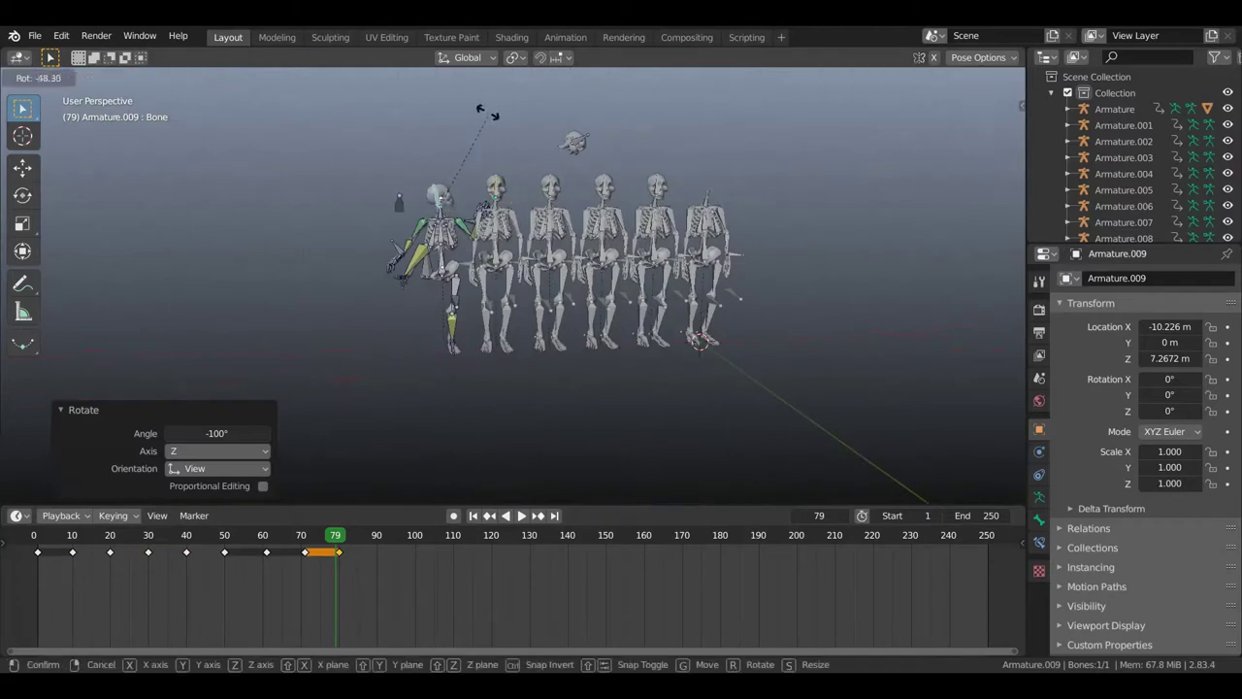
click(475, 109)
mouse_move(417, 291)
middle_down()
mouse_move(466, 311)
mouse_move(488, 300)
middle_up()
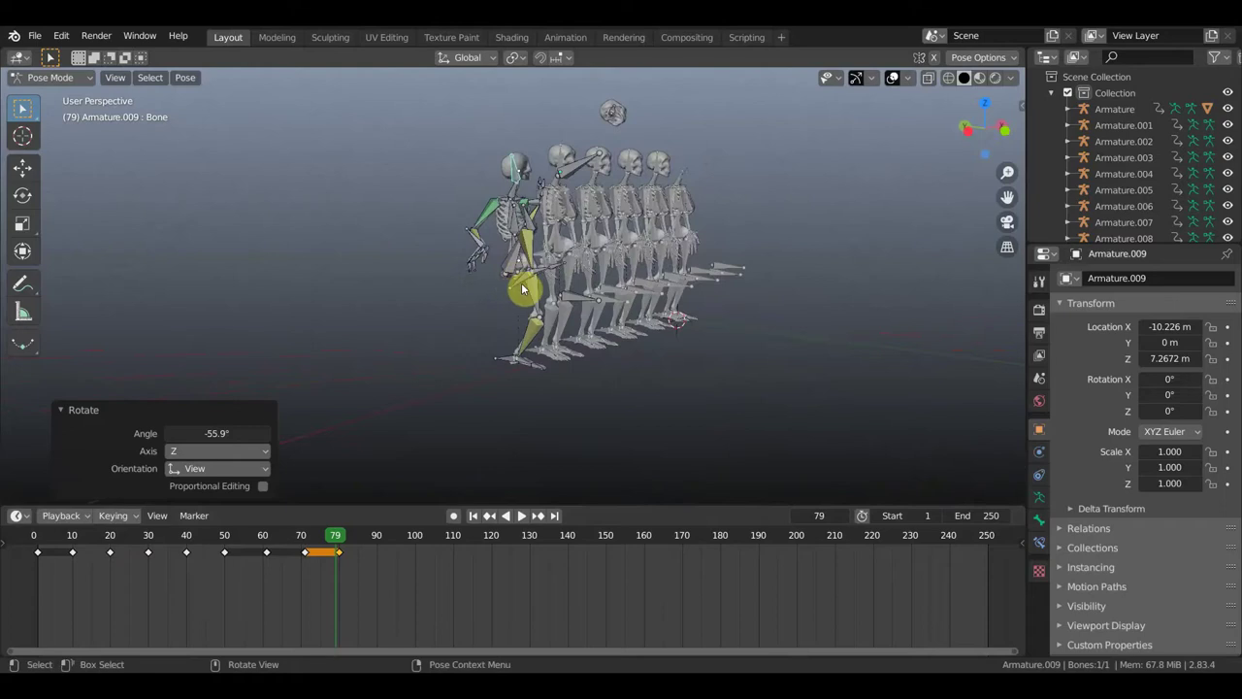
middle_drag(493, 304, 456, 301)
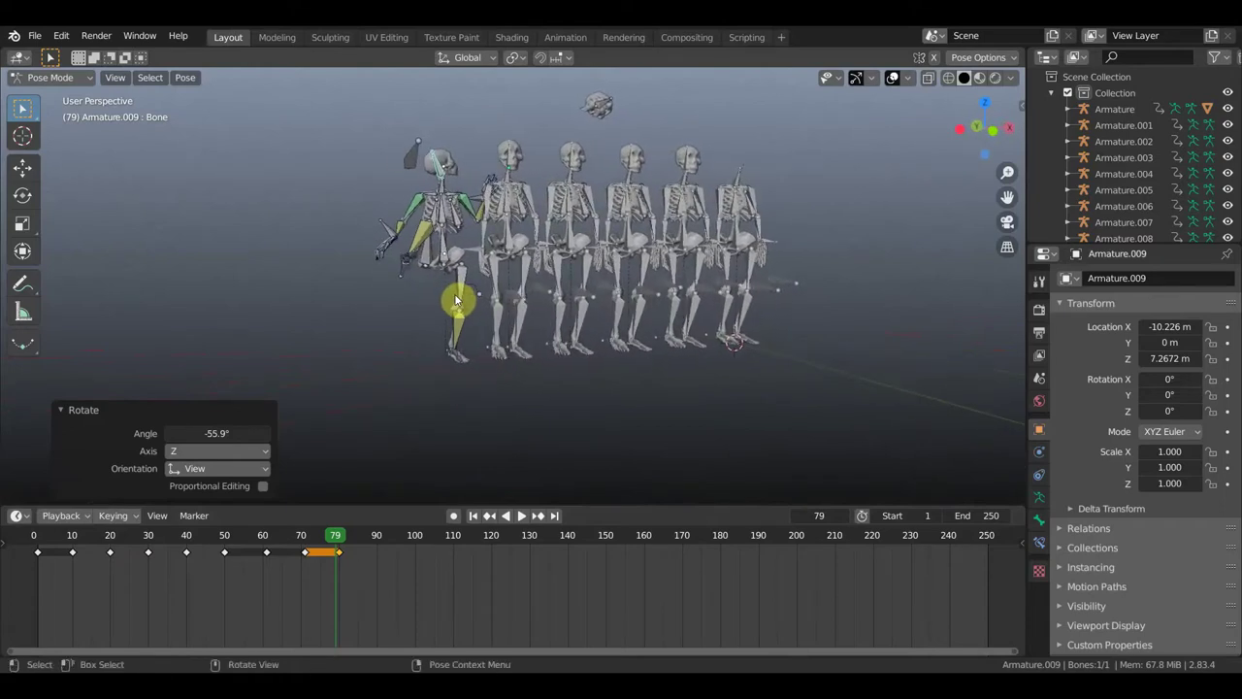
Insert a LocRot keyframe for all bones of the leftmost skeleton.
key(a)
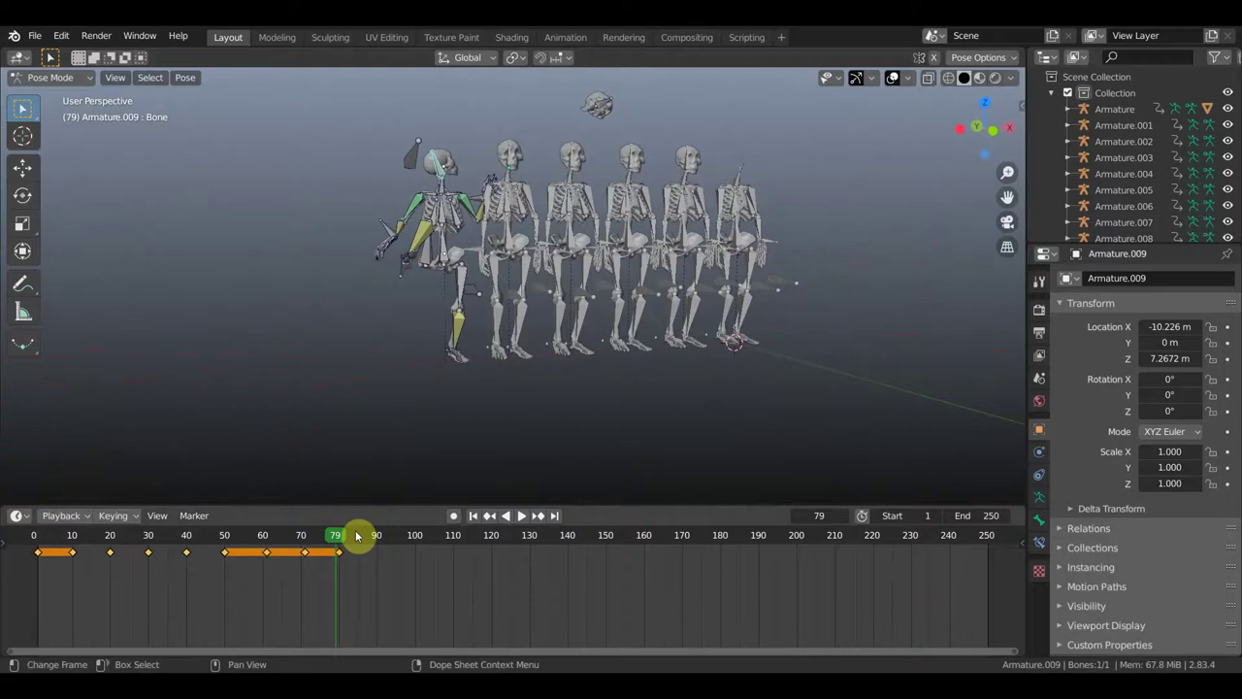
key(i)
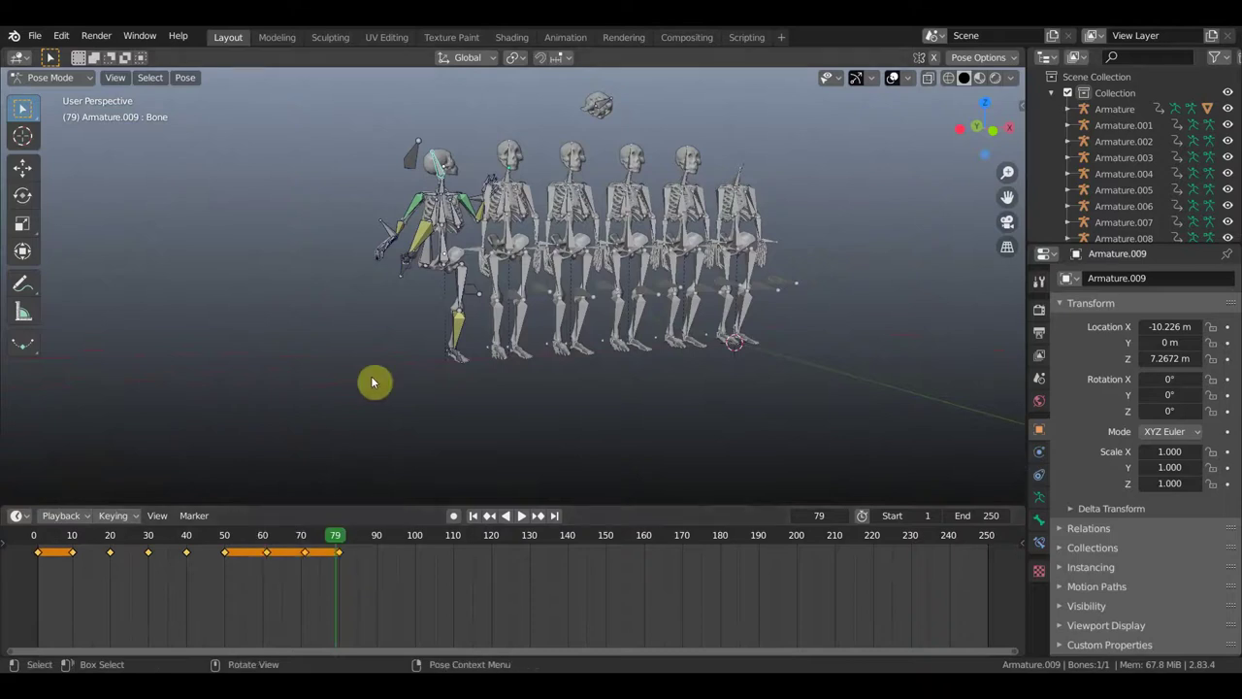
key(a)
key(i)
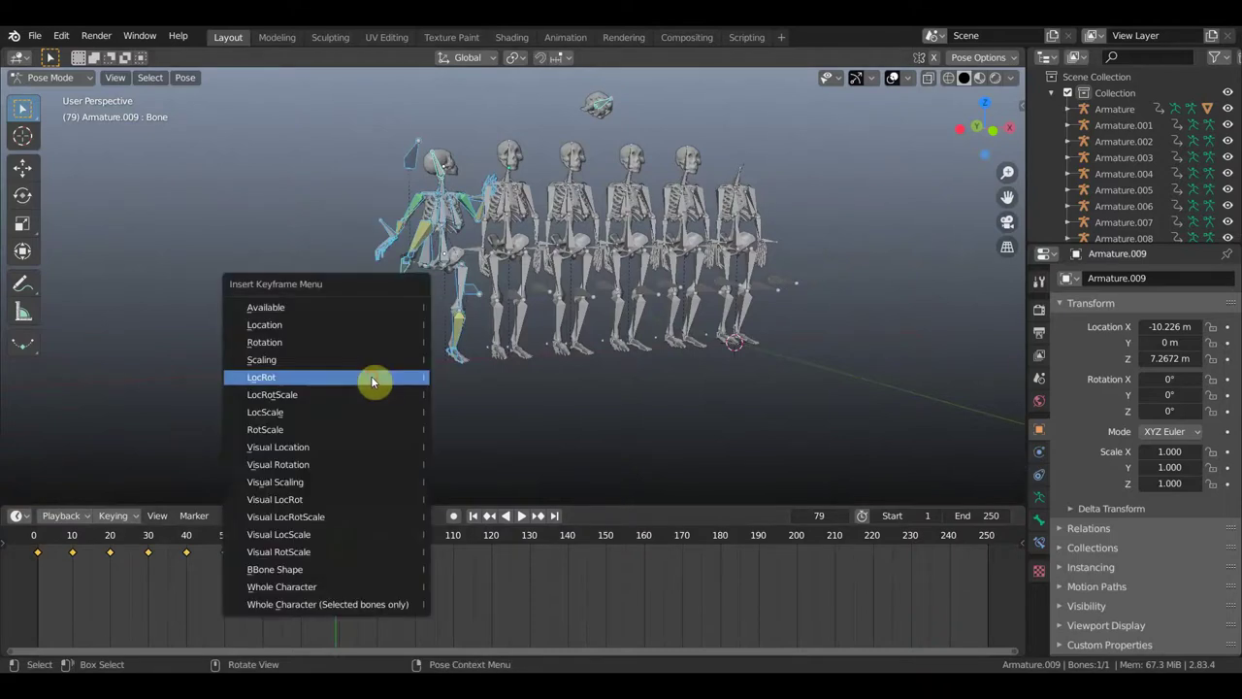
click(373, 379)
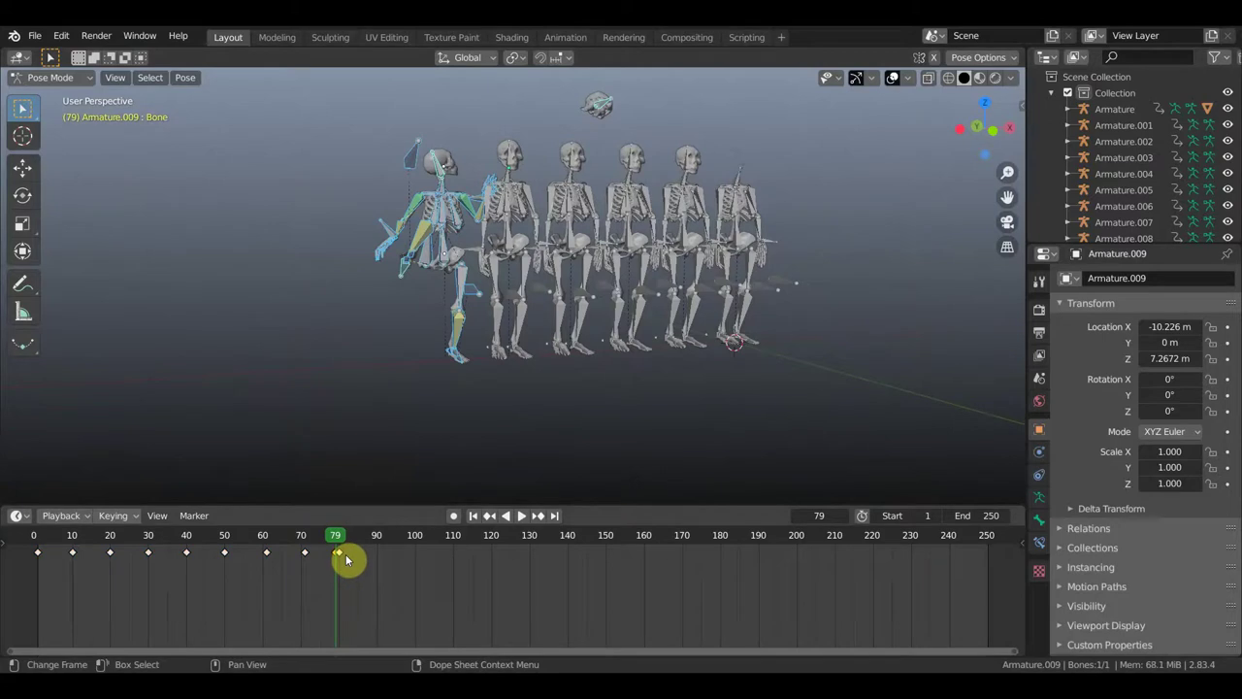
Delete the unwanted keyframe, shift a key to near frame 79, and preview toward frame 90.
mouse_move(338, 535)
mouse_down()
mouse_move(282, 555)
mouse_move(385, 562)
mouse_move(320, 561)
mouse_up()
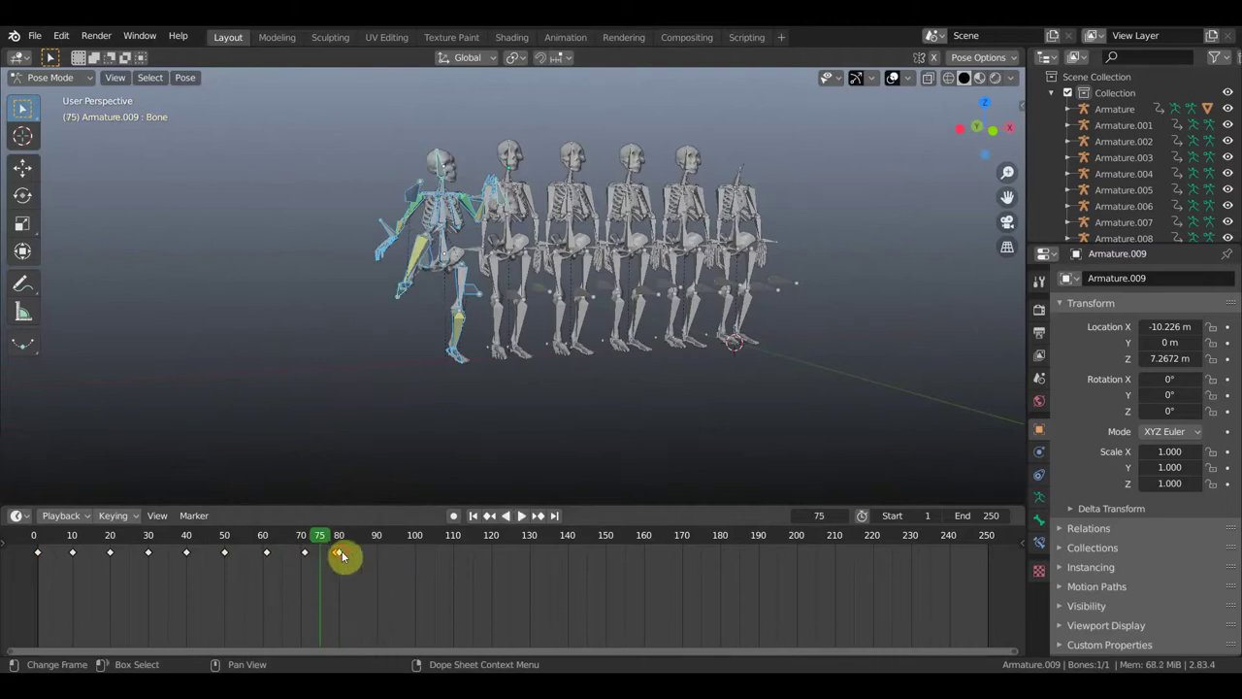
key(x)
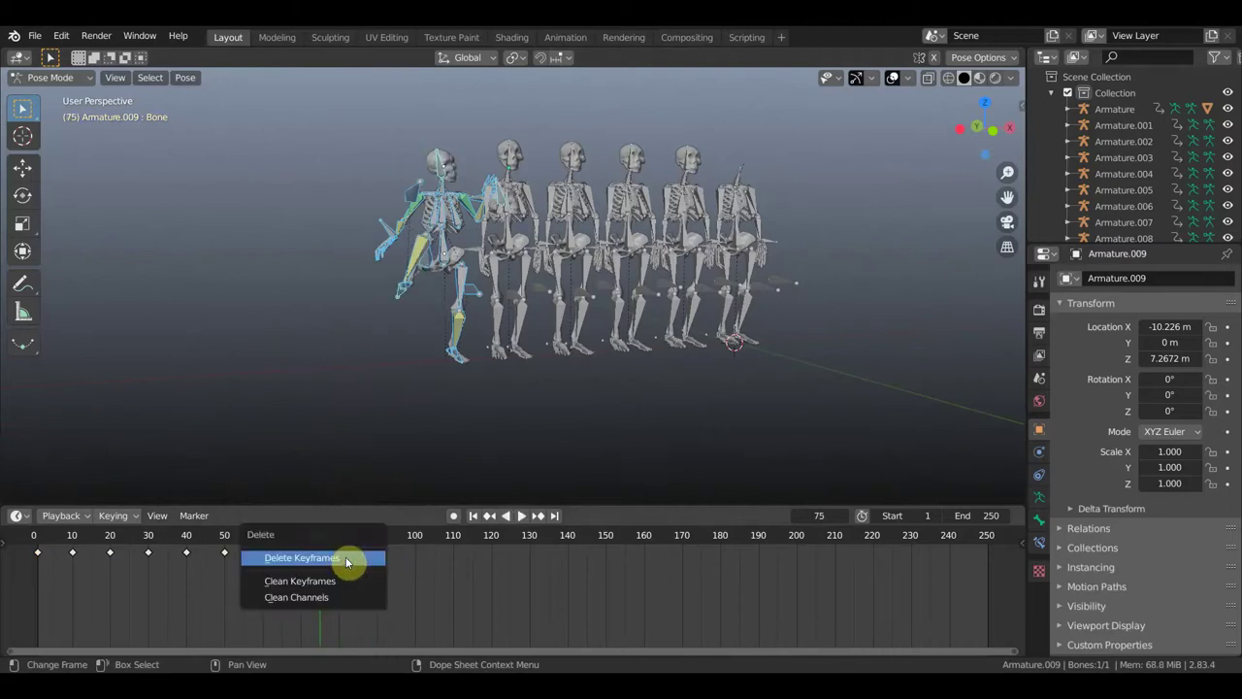
click(346, 559)
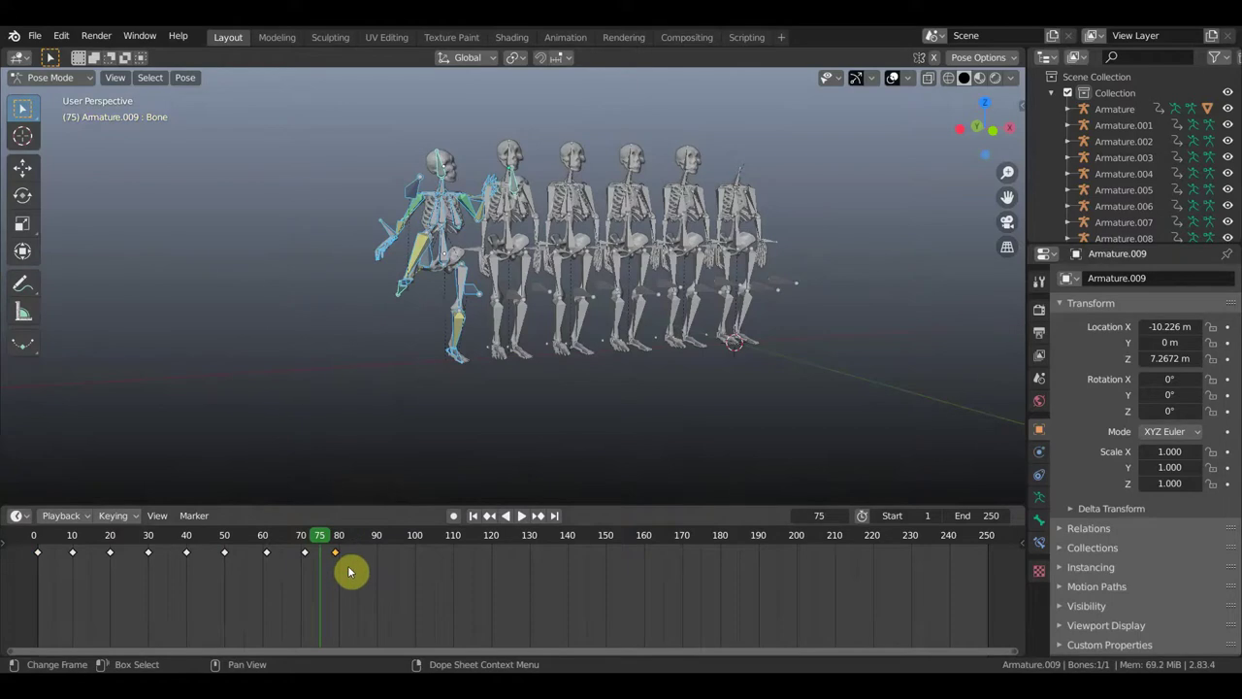
key(g)
click(336, 557)
drag(323, 549, 356, 558)
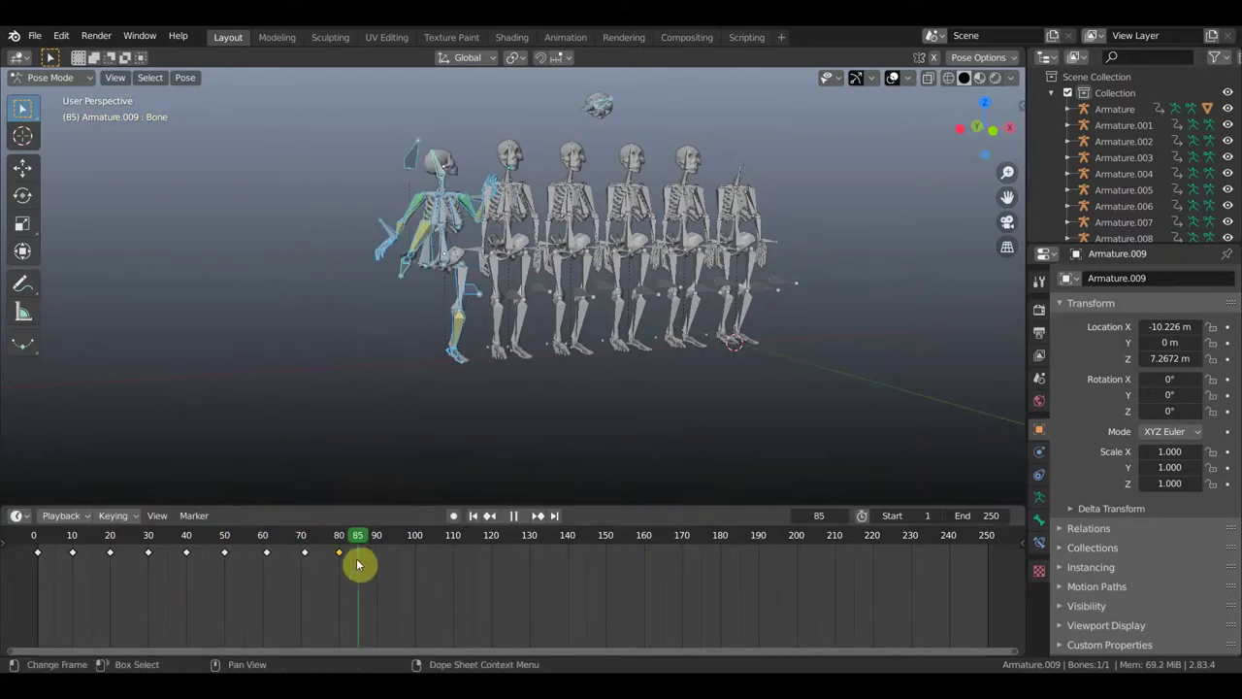
drag(357, 560, 366, 561)
drag(359, 563, 375, 569)
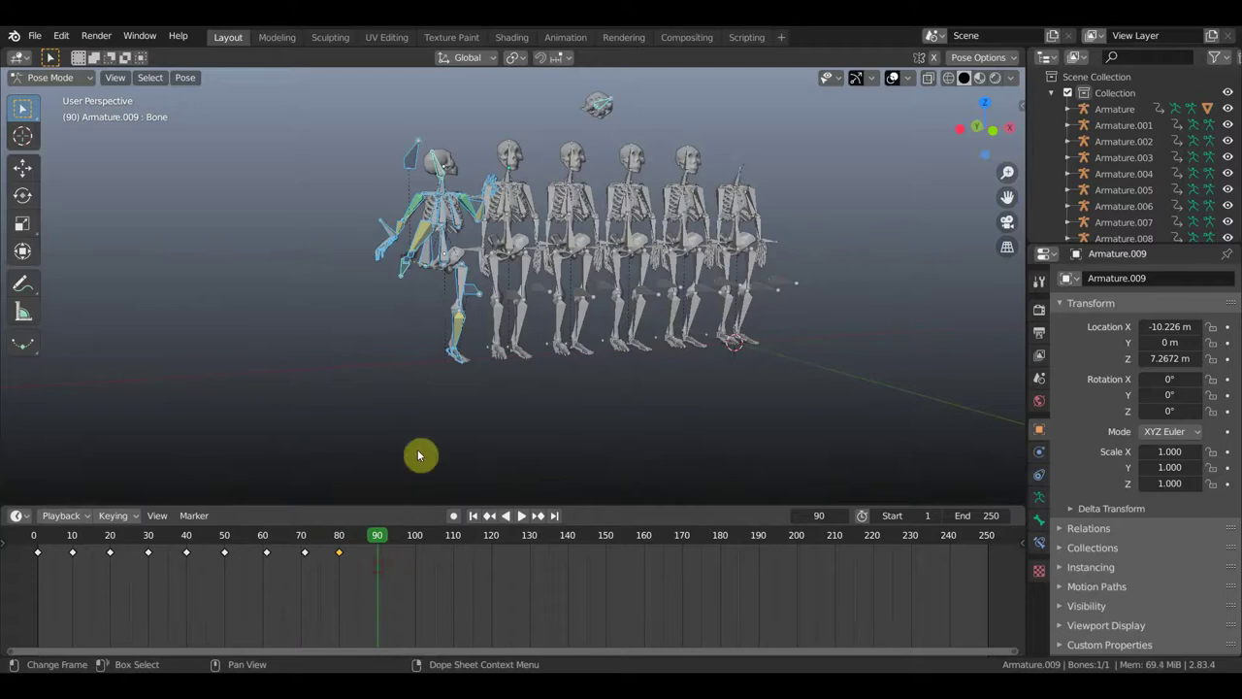
At frame 90, lower Armature.010's leg bone Bone.060 and rotate it 38.7°.
click(469, 301)
mouse_move(469, 301)
middle_down()
mouse_move(540, 301)
mouse_move(543, 272)
middle_up()
click(574, 301)
middle_drag(574, 311, 635, 360)
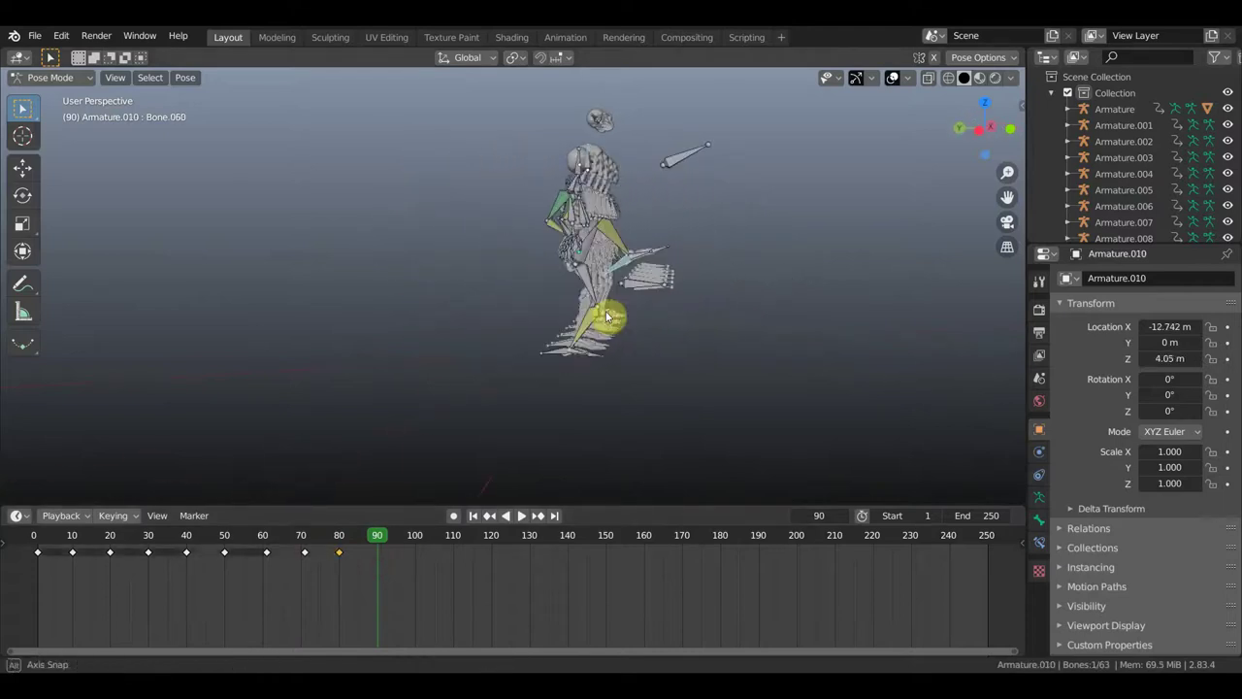
key(g)
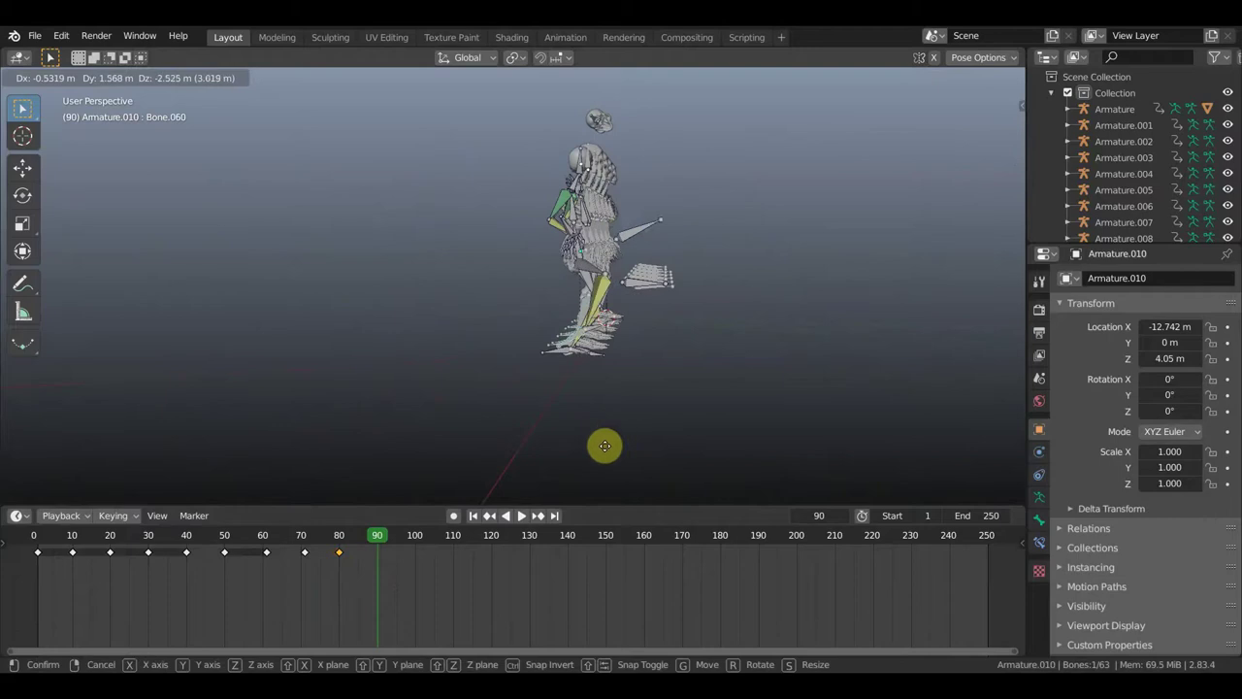
click(597, 464)
key(r)
click(630, 499)
mouse_move(630, 499)
middle_down()
mouse_move(604, 444)
mouse_move(517, 439)
middle_up()
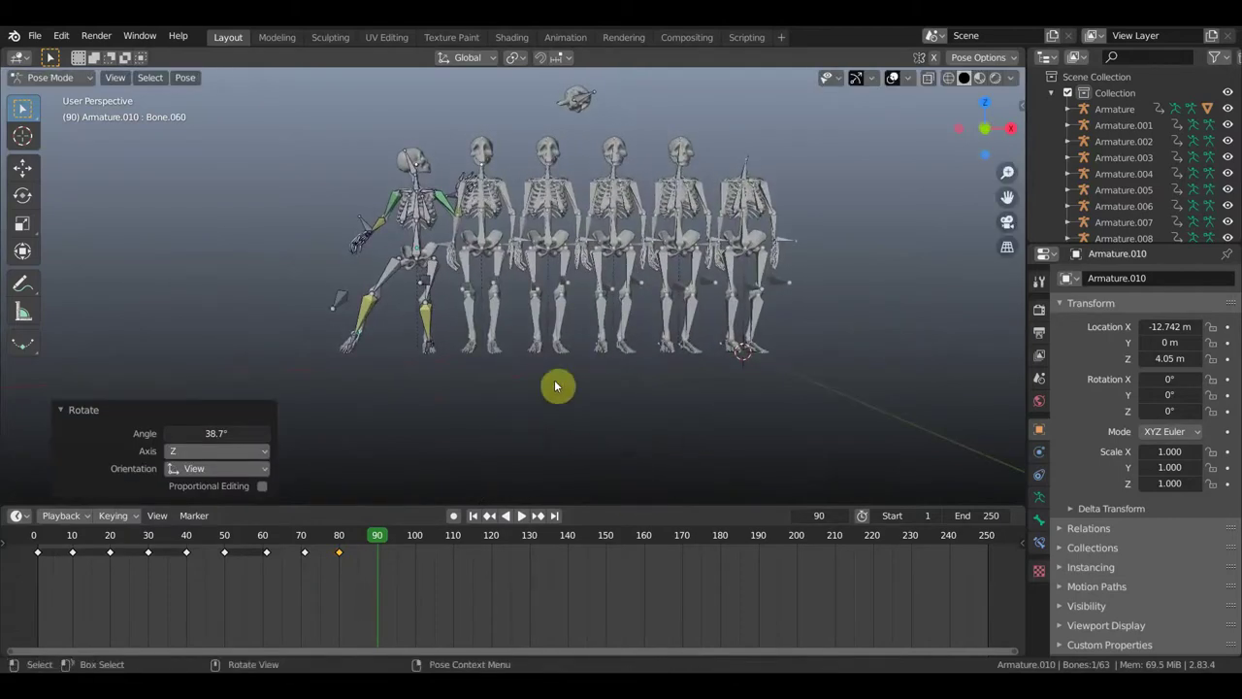
Move the reaching arm bone Bone.055 0.50221 m along X.
click(365, 230)
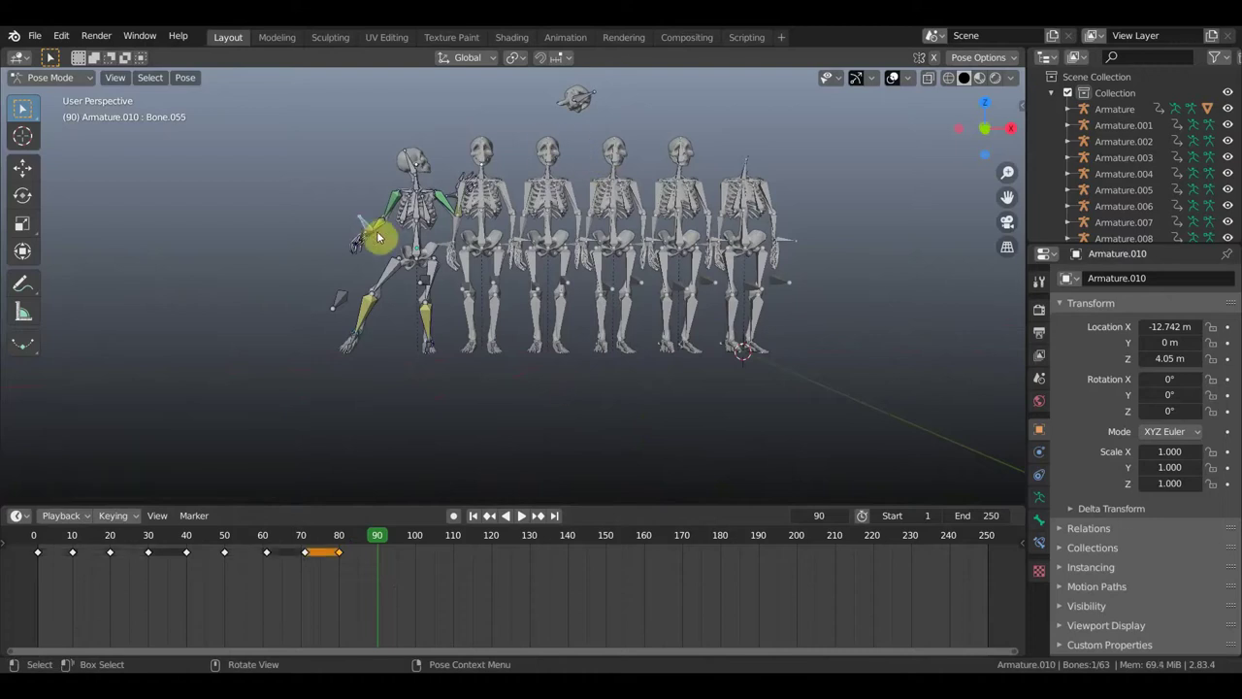
key(g)
click(388, 245)
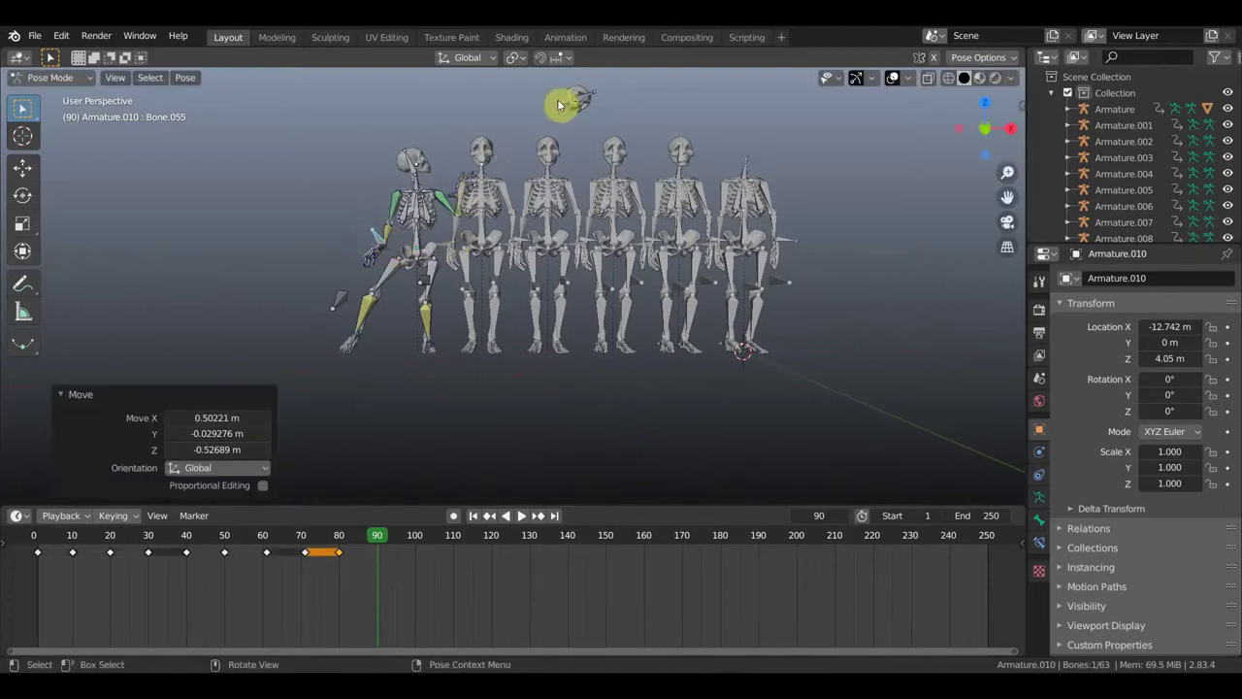
click(589, 103)
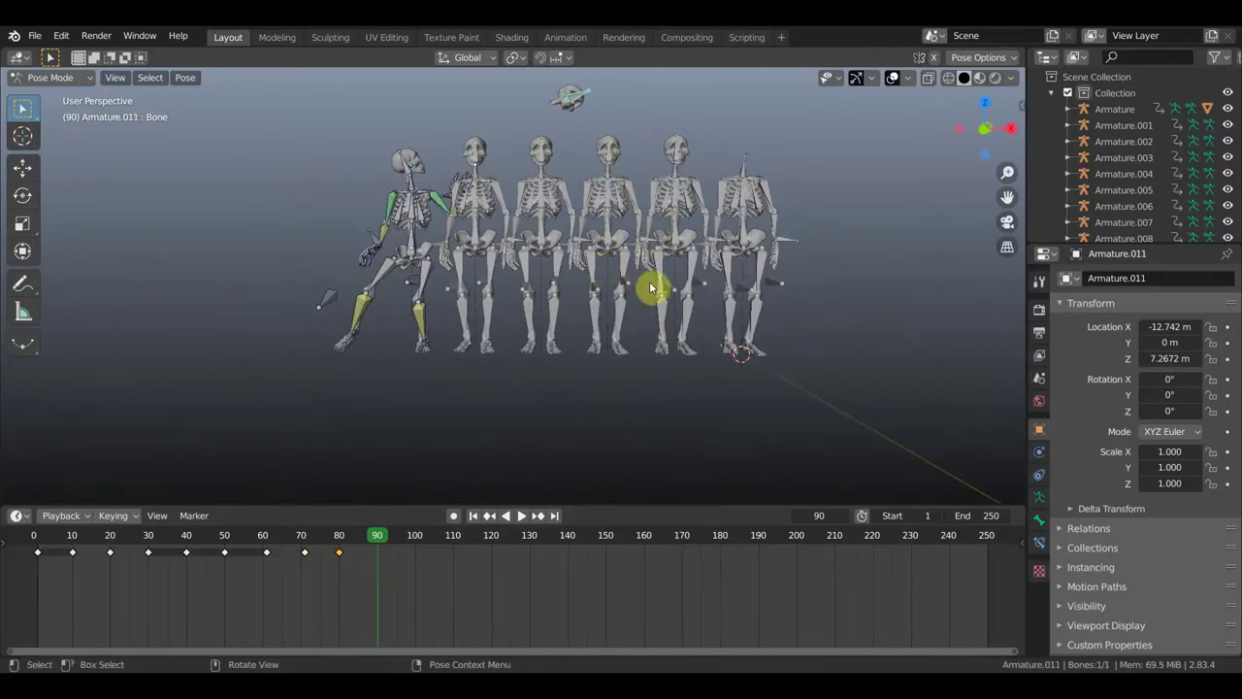
Move, rotate and lower the floating skull toward the rightmost skeleton's body.
key(g)
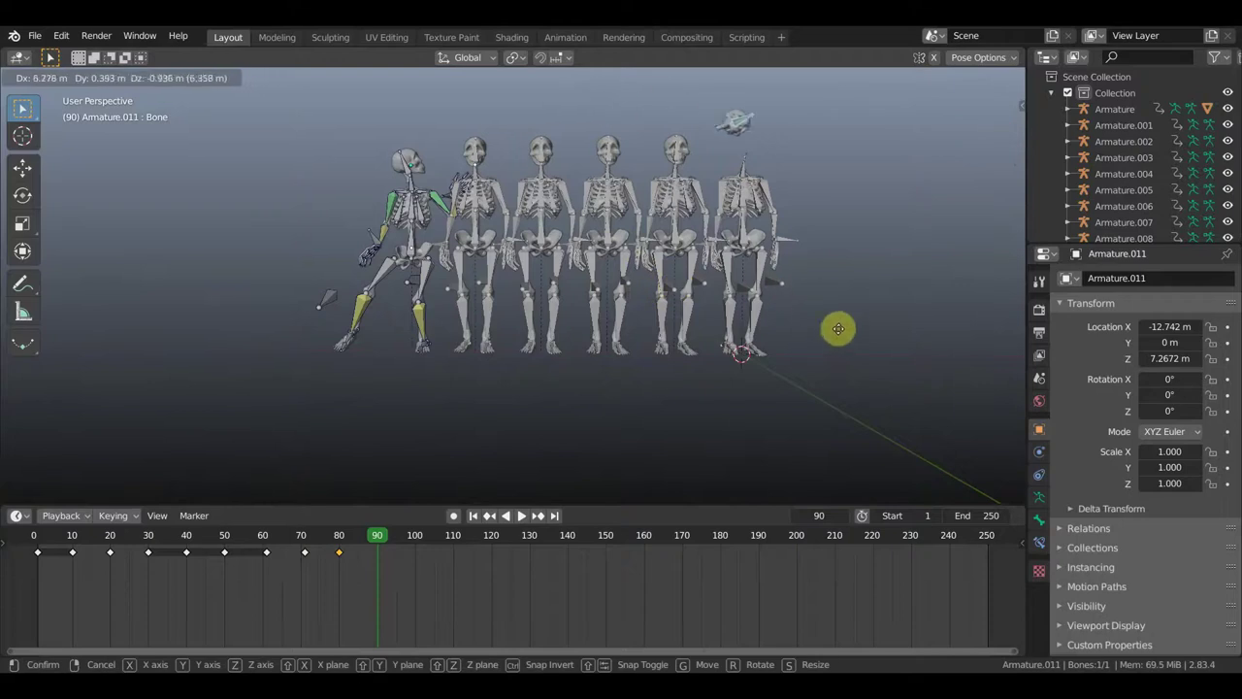
click(823, 305)
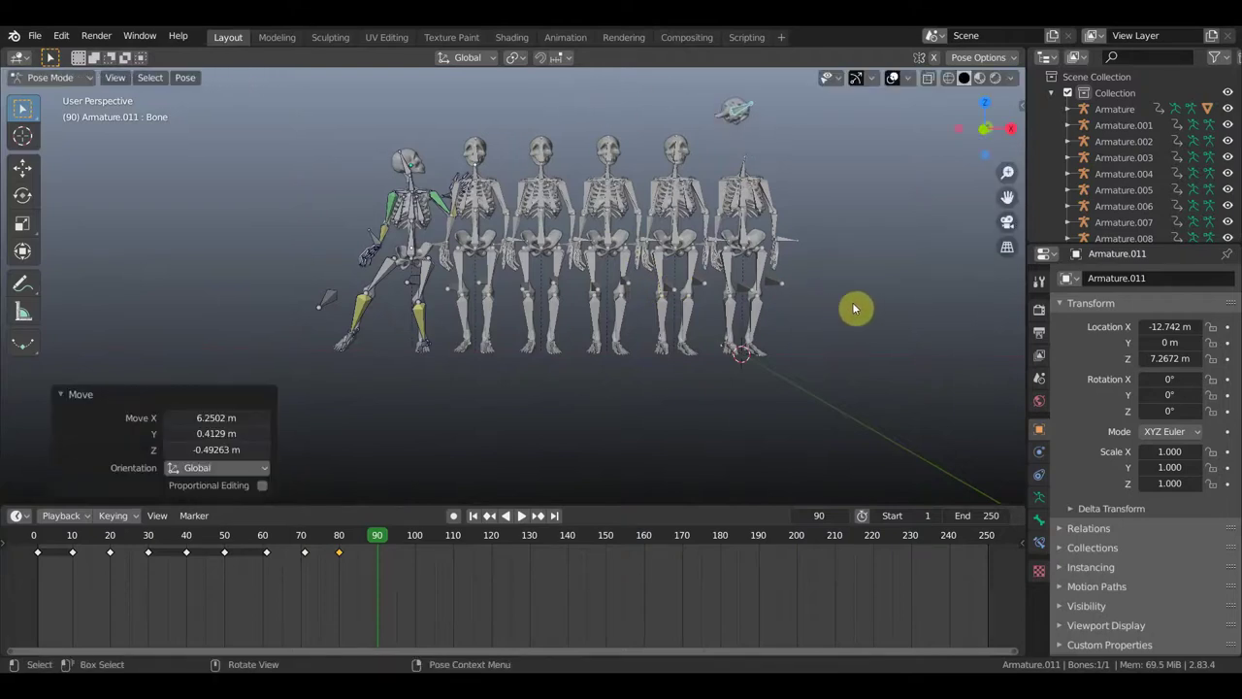
key(r)
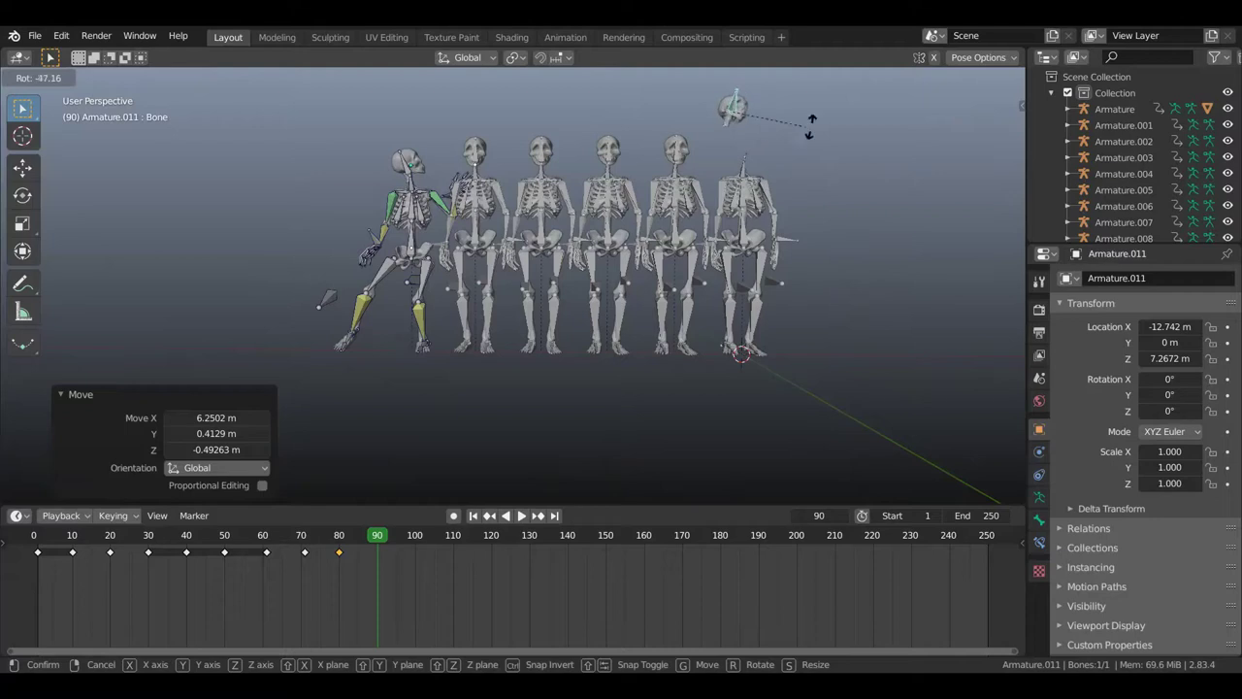
click(823, 100)
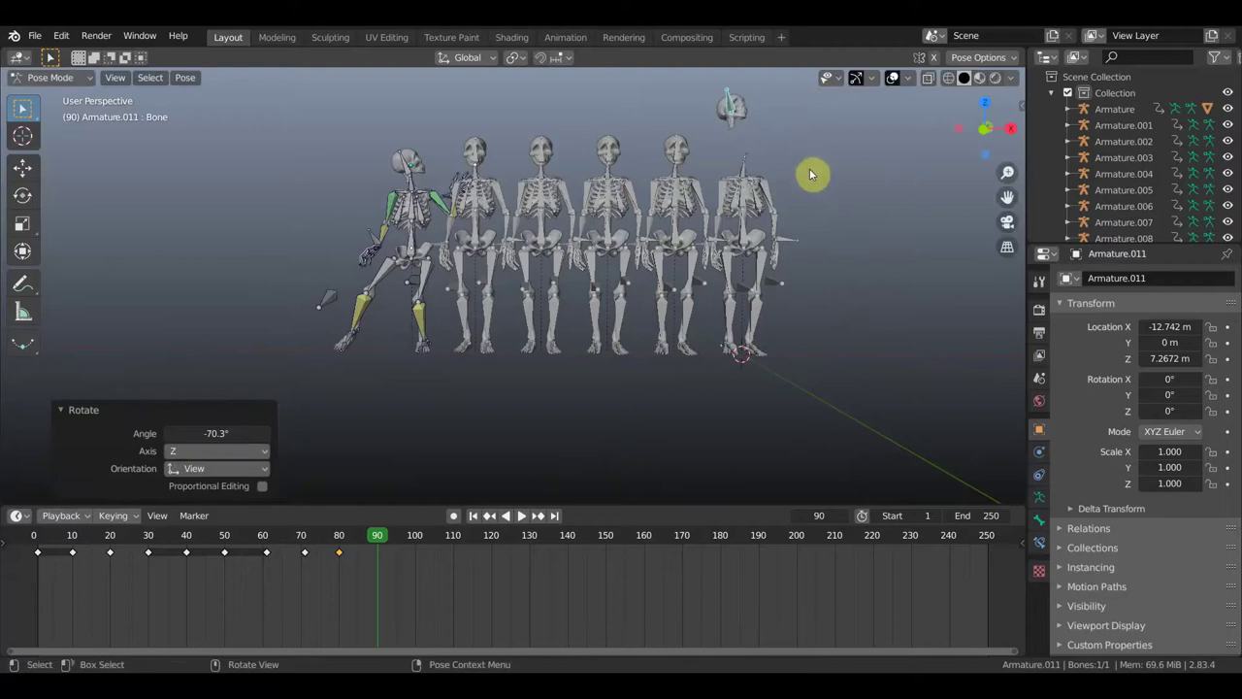
key(g)
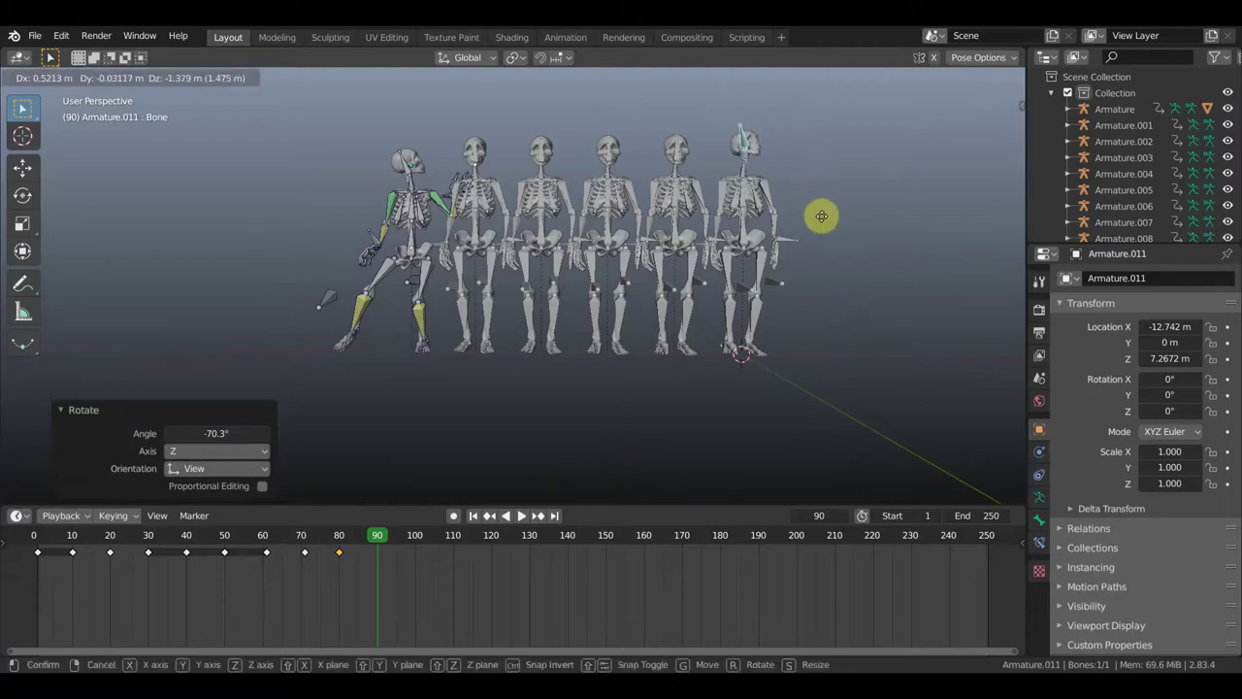
click(823, 225)
mouse_move(811, 249)
middle_down()
mouse_move(809, 307)
mouse_move(904, 371)
middle_up()
shift+middle_drag(832, 291, 593, 192)
scroll(726, 262, up, 3)
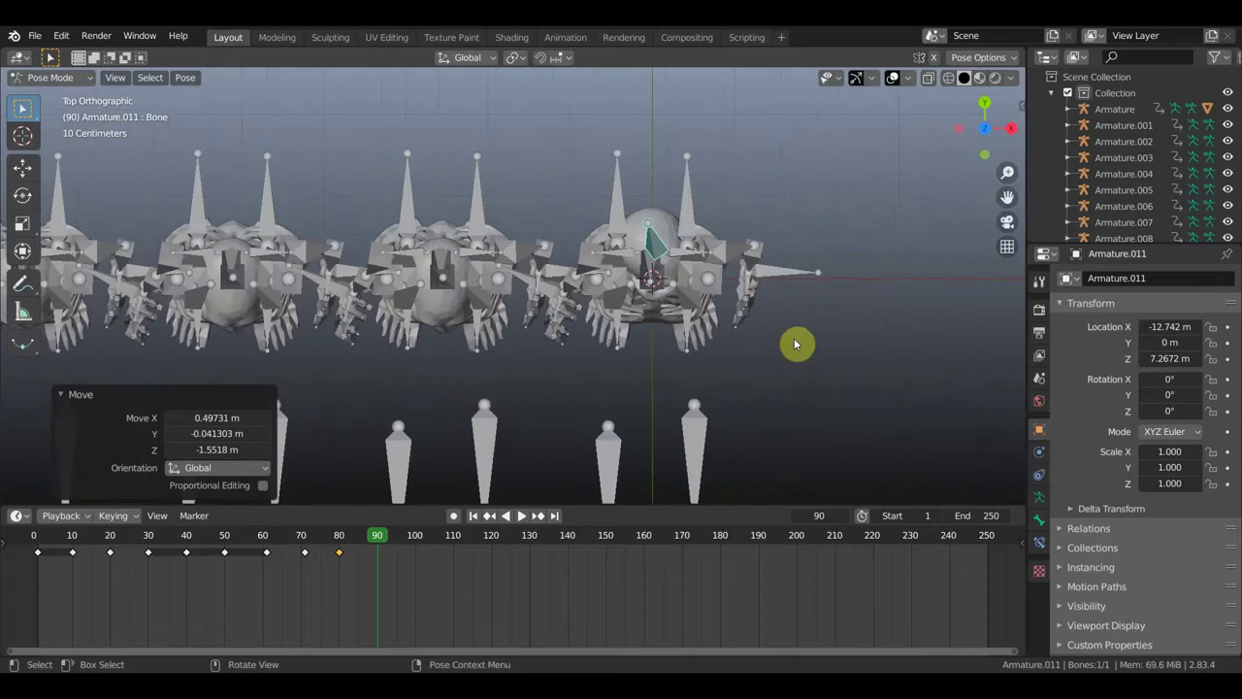
Turn the skull from the top view, nudge it, and hide overlays to check placement.
key(r)
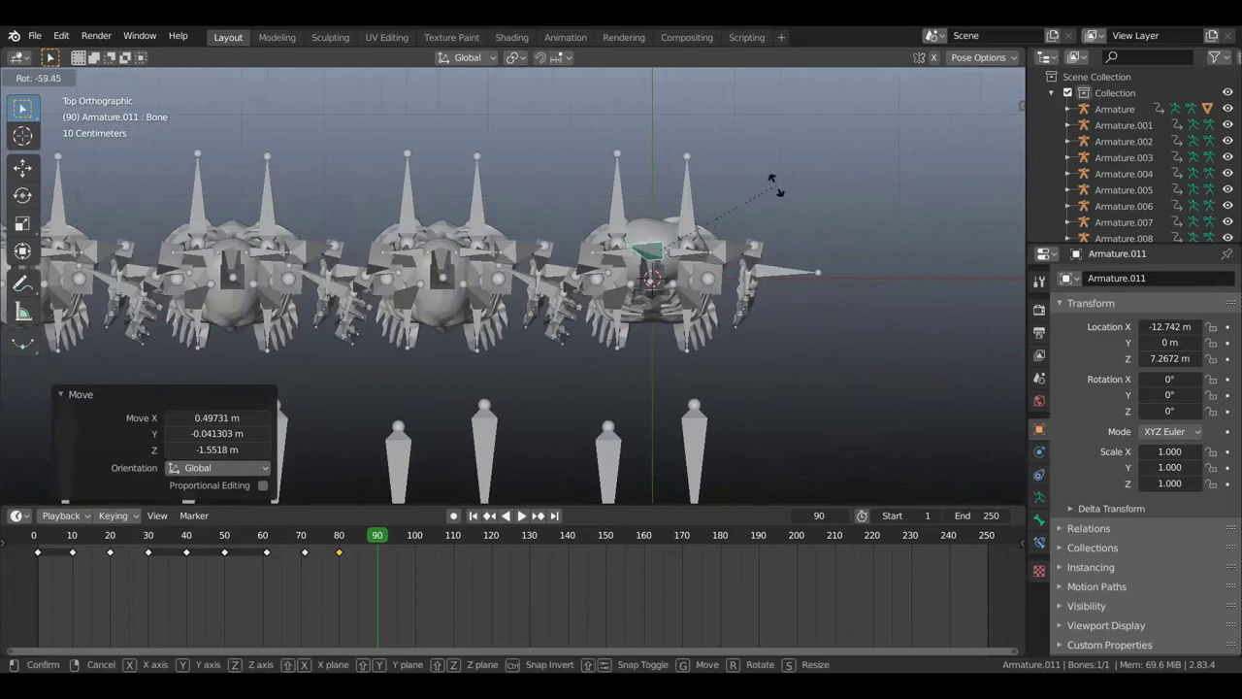
click(767, 175)
mouse_move(770, 181)
middle_down()
mouse_move(790, 258)
mouse_move(779, 186)
mouse_move(792, 209)
mouse_move(804, 328)
mouse_move(814, 316)
middle_up()
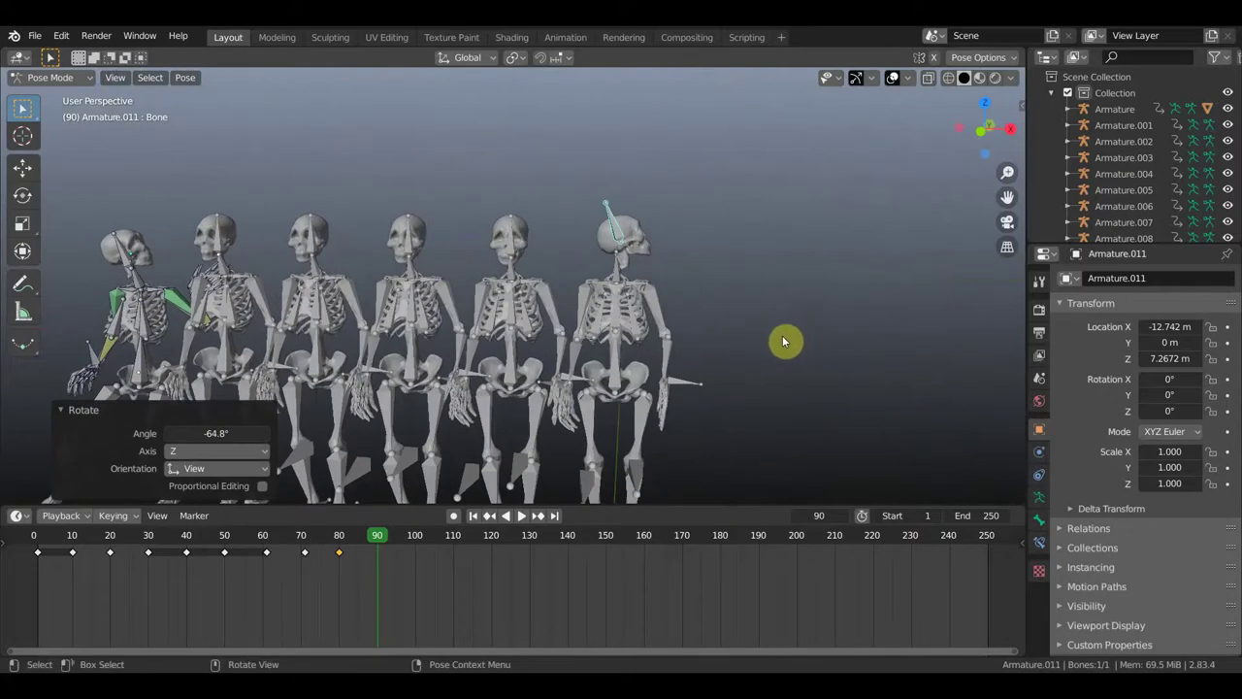
key(g)
click(776, 332)
middle_drag(774, 331, 653, 340)
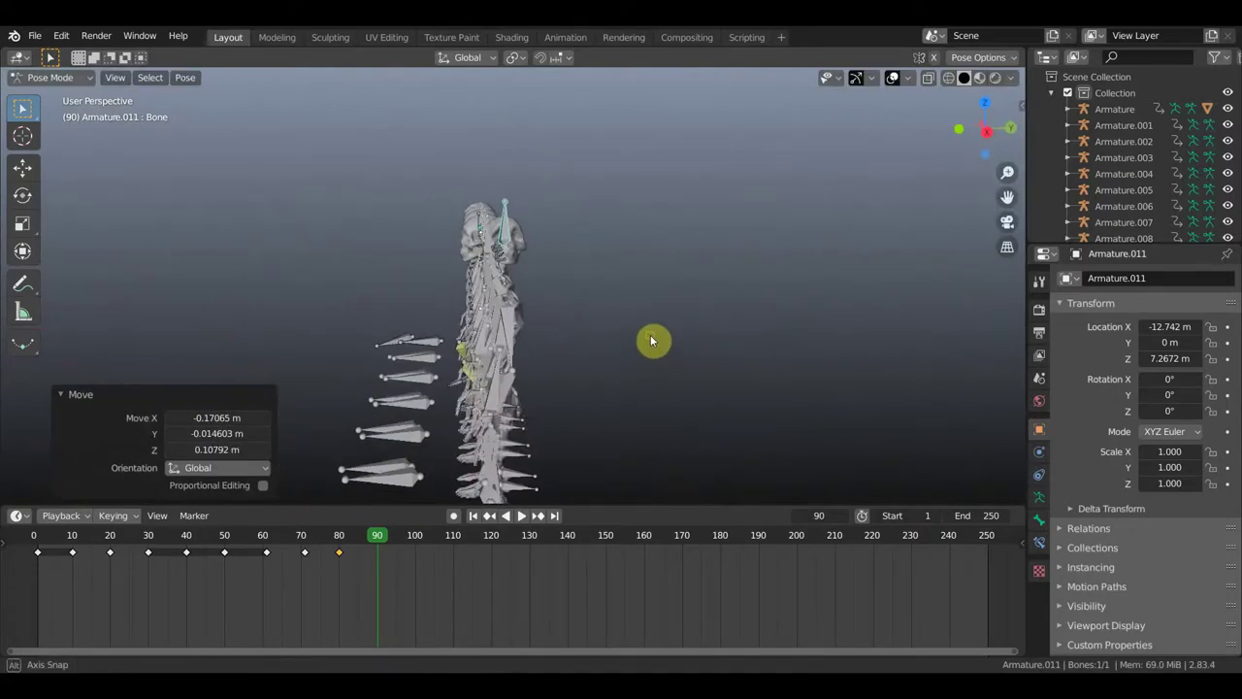
click(893, 78)
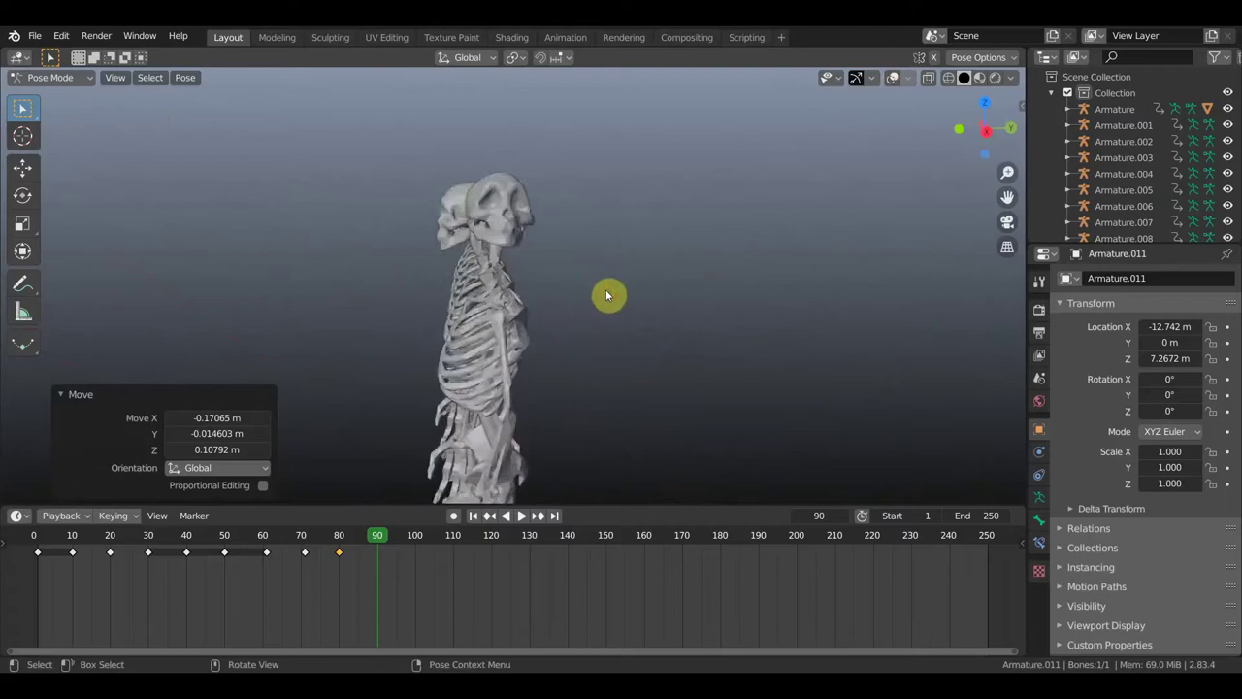
Set the skull down on the neck (-0.0015, -0.1008, -0.2048 m) and restore overlays.
middle_drag(607, 290, 599, 289)
key(g)
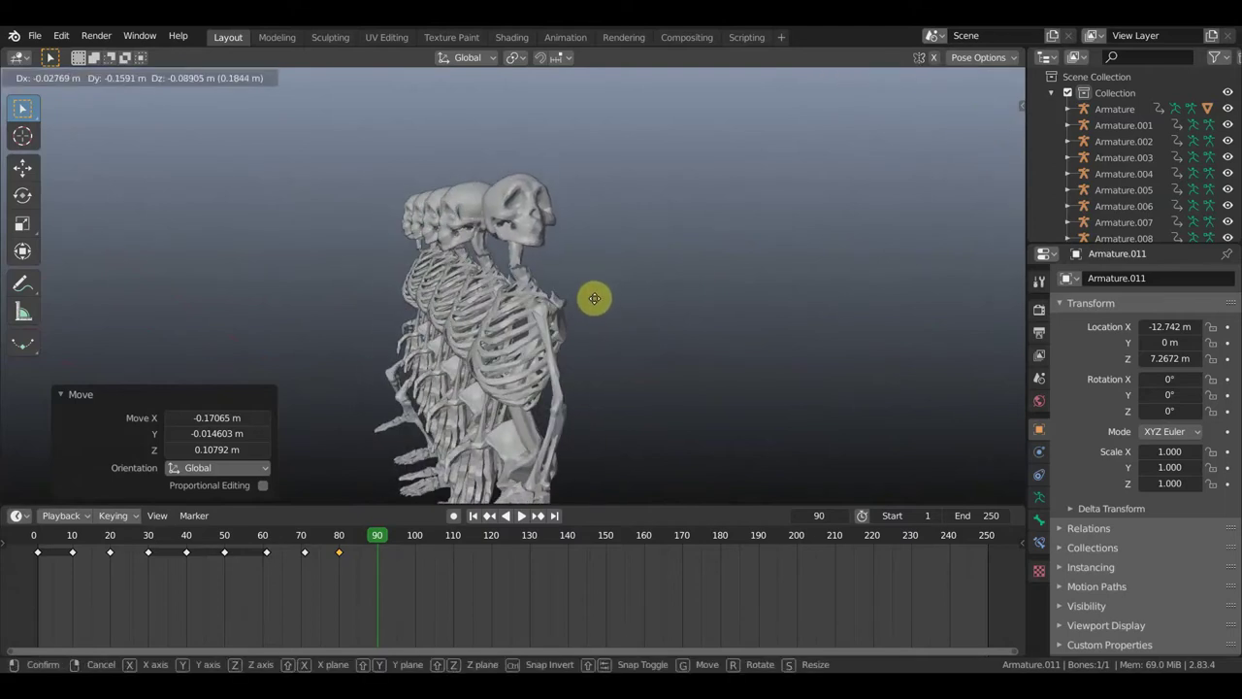
click(602, 308)
middle_drag(601, 309, 737, 301)
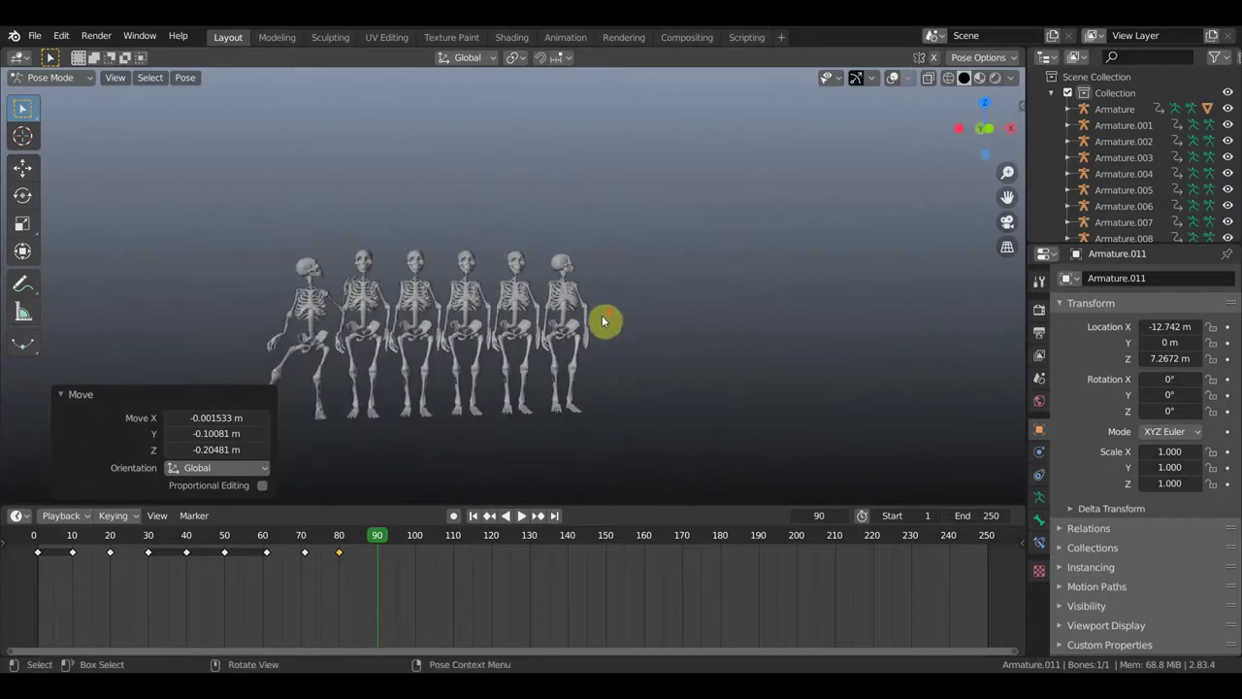
middle_drag(601, 314, 605, 335)
shift+middle_drag(666, 383, 708, 346)
click(891, 77)
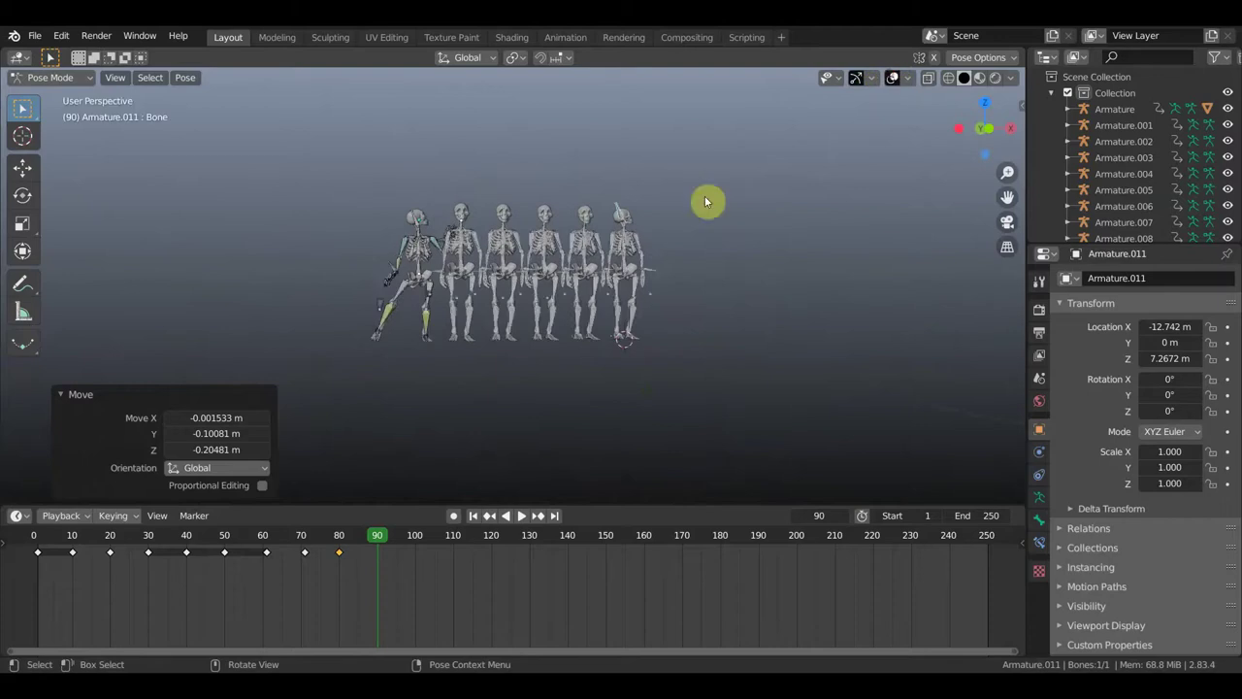
Reposition the posed skeleton's leg bone.
scroll(457, 327, up, 5)
scroll(303, 337, down, 1)
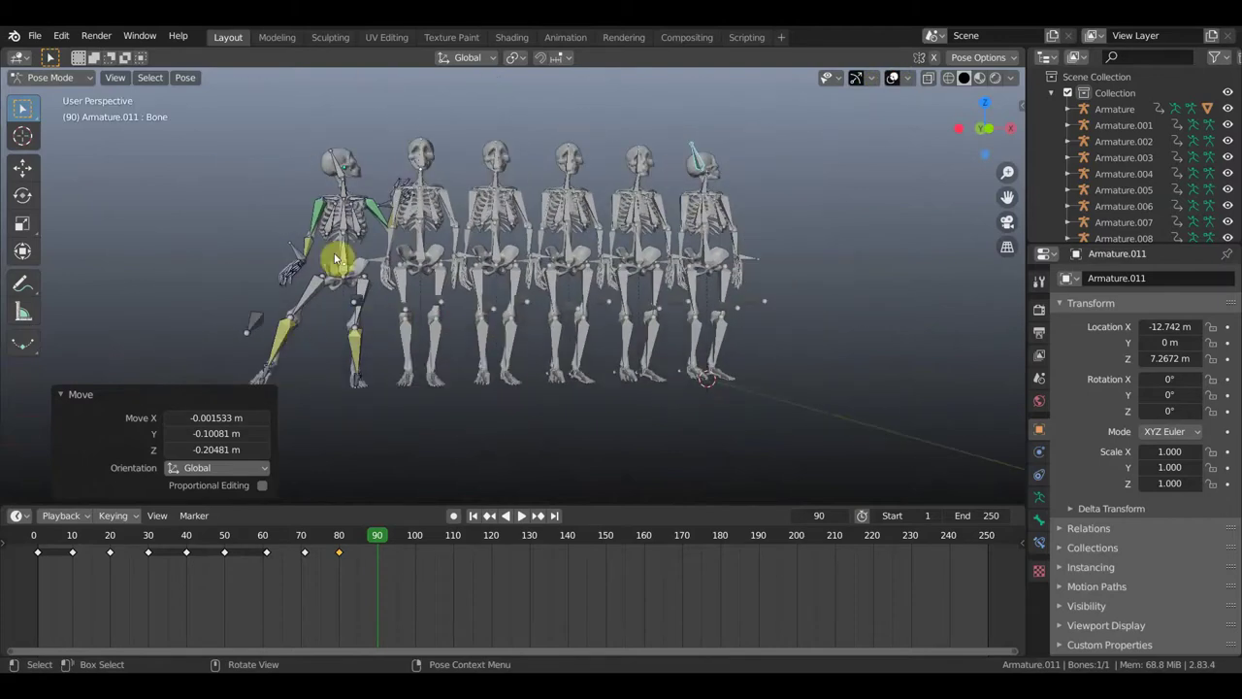
middle_drag(293, 355, 582, 360)
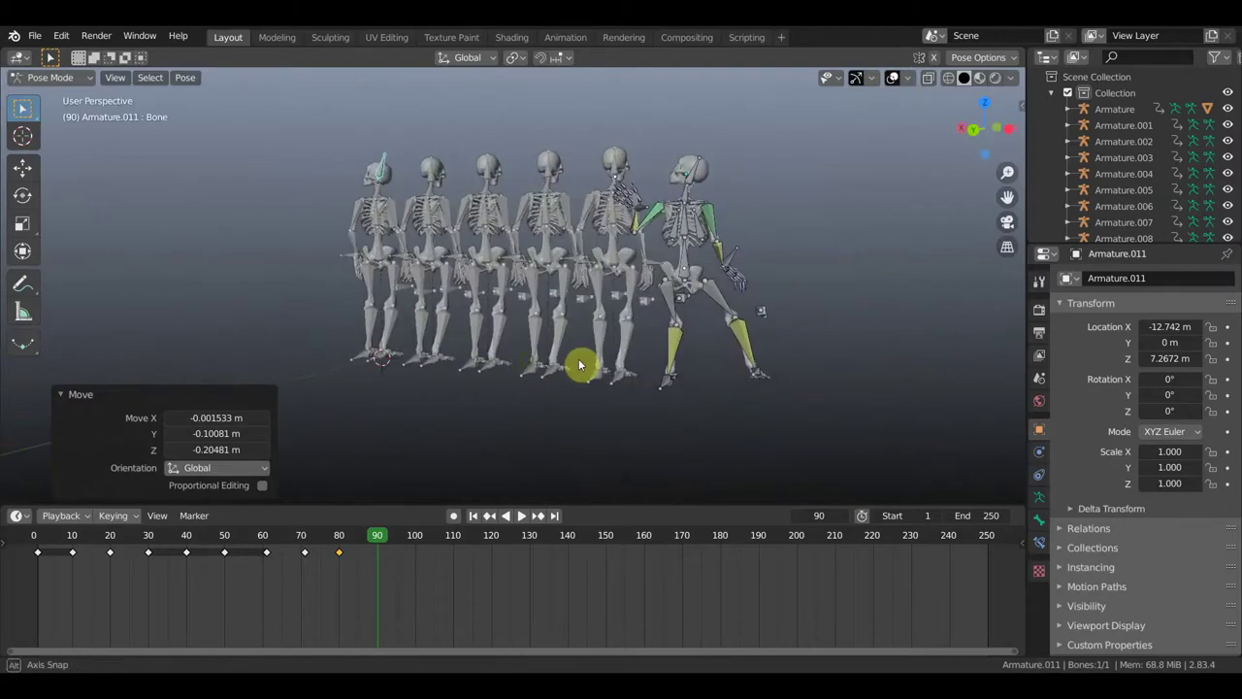
click(750, 398)
middle_drag(749, 398, 780, 411)
key(g)
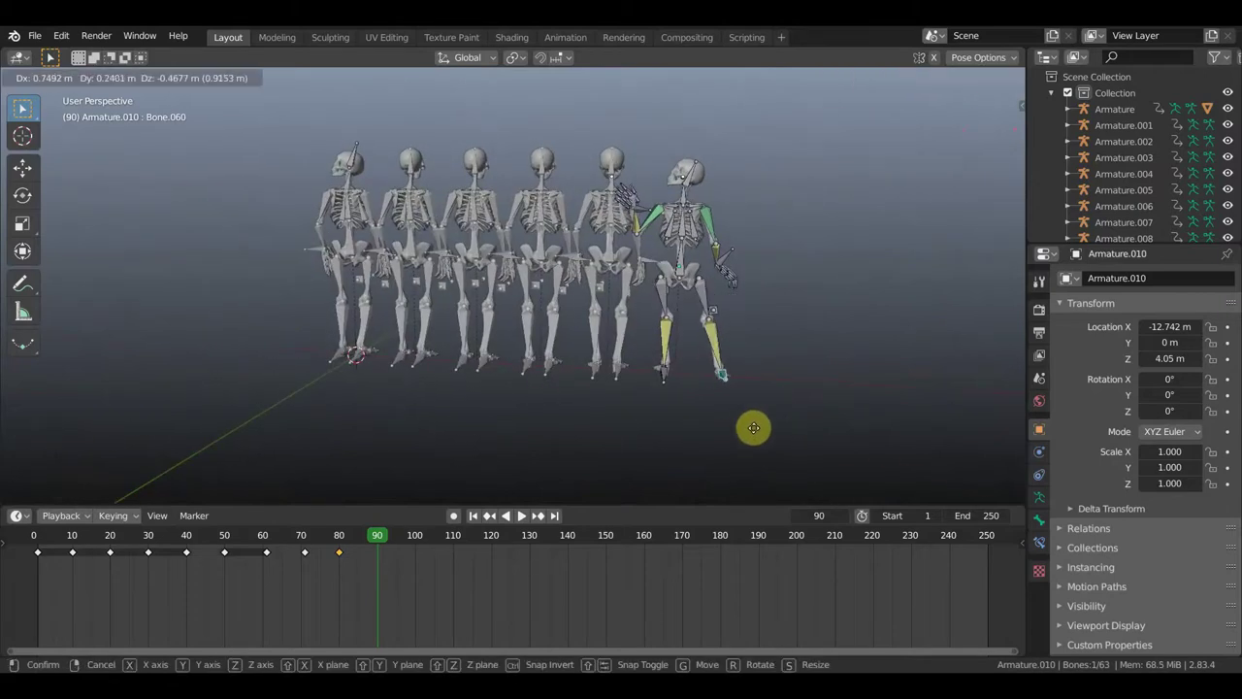
click(742, 429)
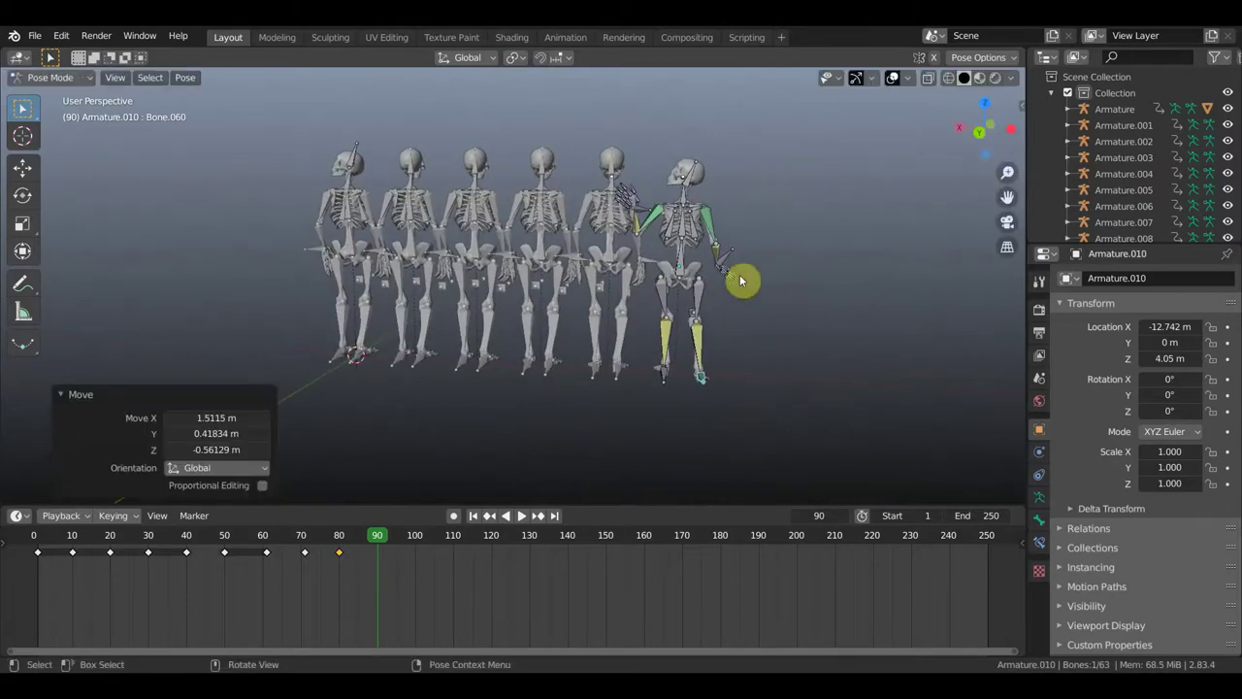
Move the posed skeleton's main body and forearm bones together.
click(684, 264)
scroll(716, 243, up, 1)
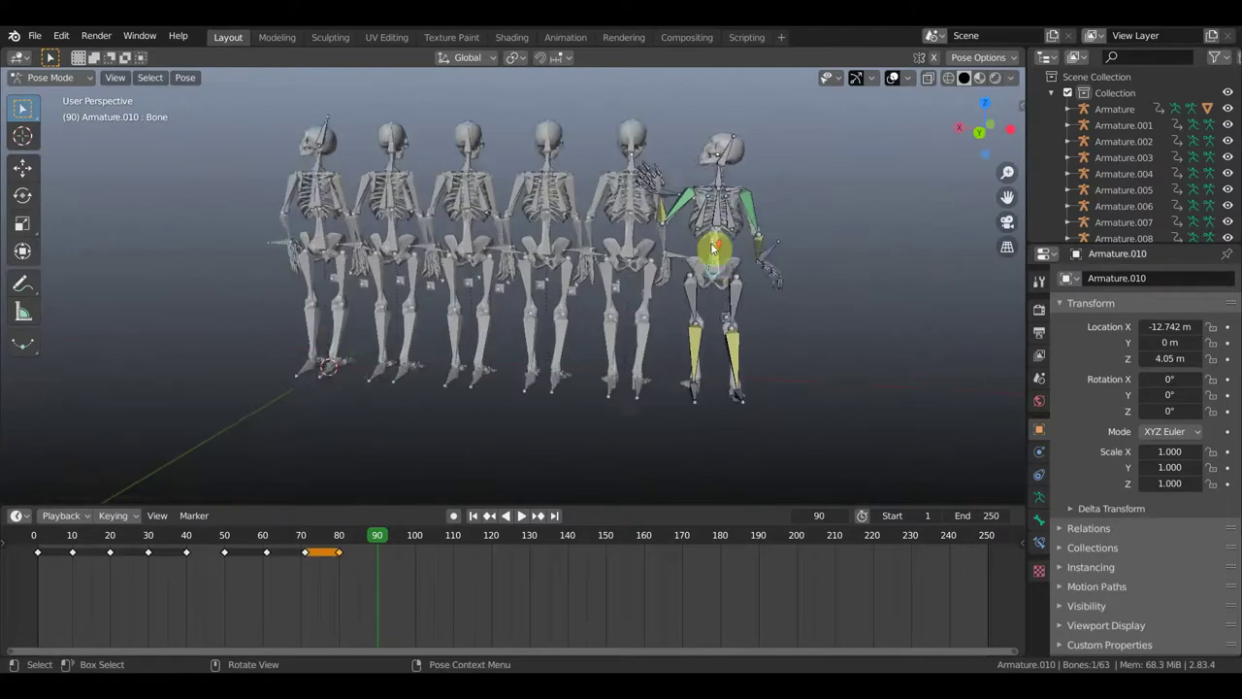
scroll(723, 192, up, 1)
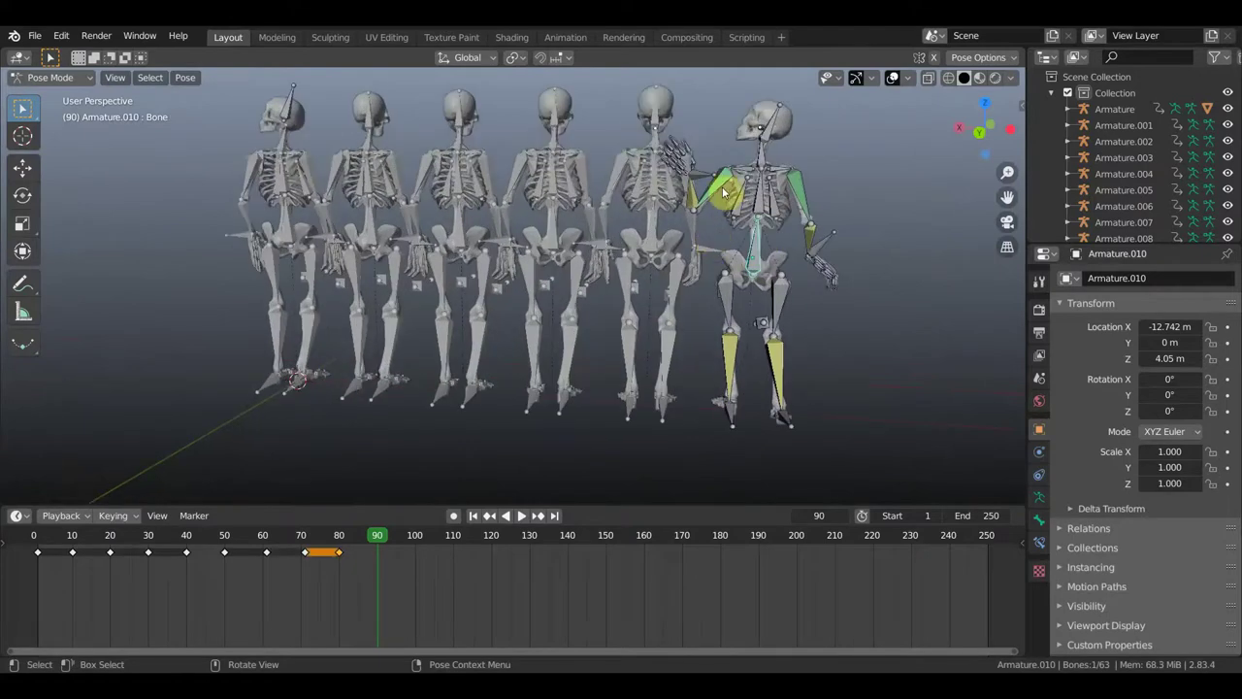
shift+click(824, 248)
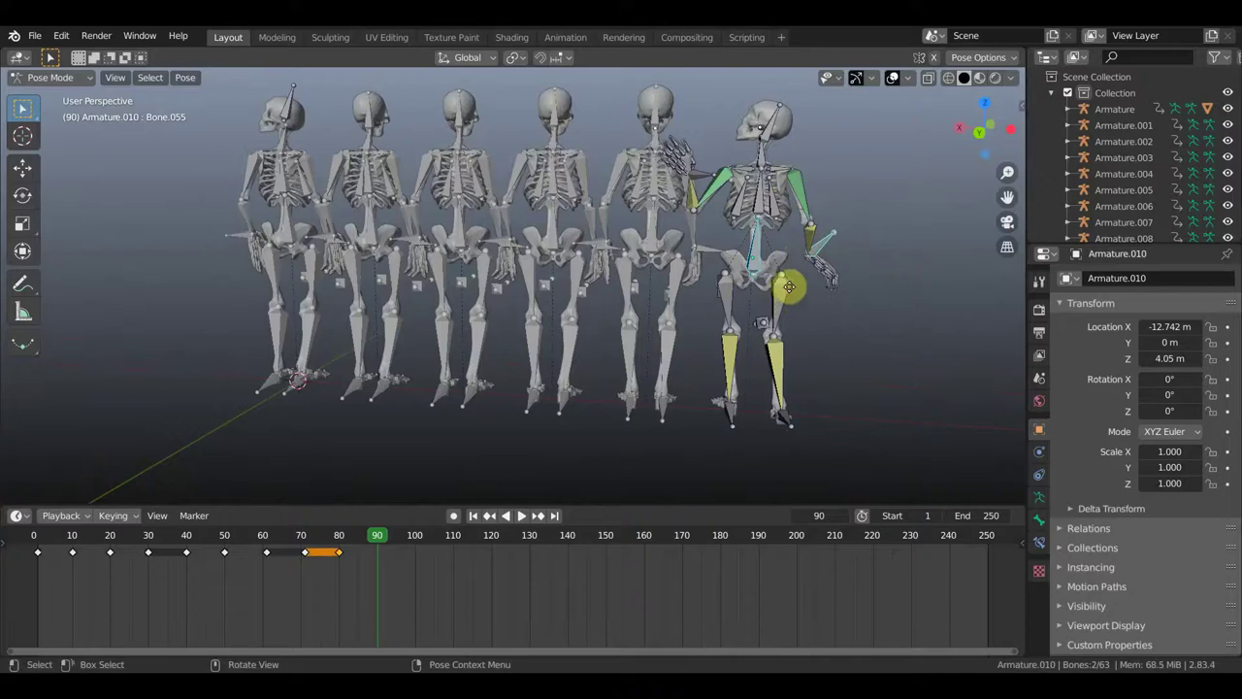
key(g)
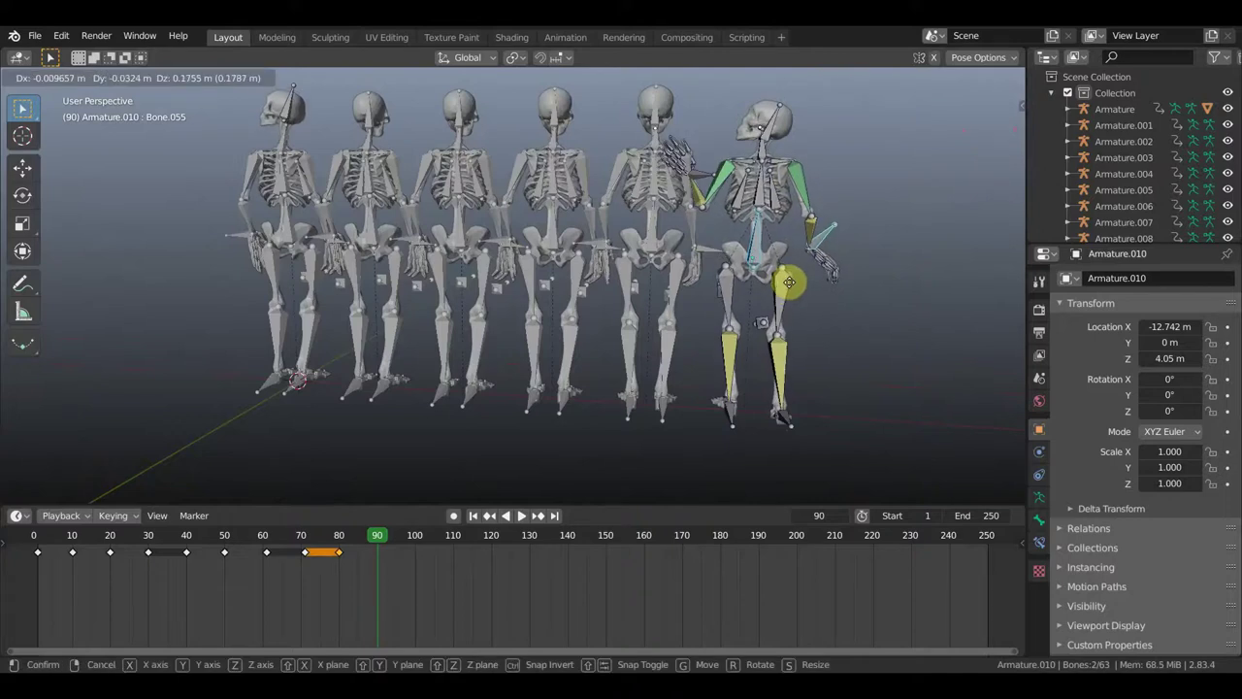
click(789, 281)
Turn the leftmost skeleton's skull bone 97° in top view.
mouse_move(762, 297)
middle_down()
mouse_move(566, 299)
mouse_move(456, 141)
middle_up()
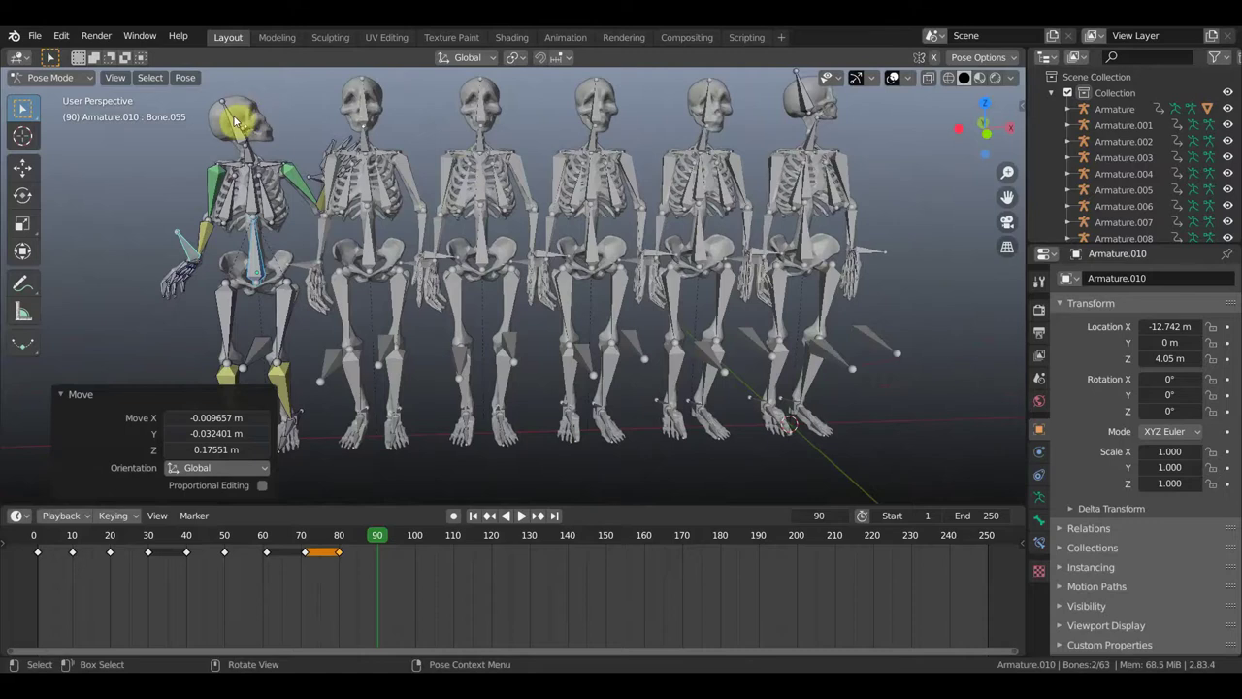
click(323, 163)
mouse_move(342, 175)
middle_down()
mouse_move(521, 280)
mouse_move(626, 318)
middle_up()
key(KP_7)
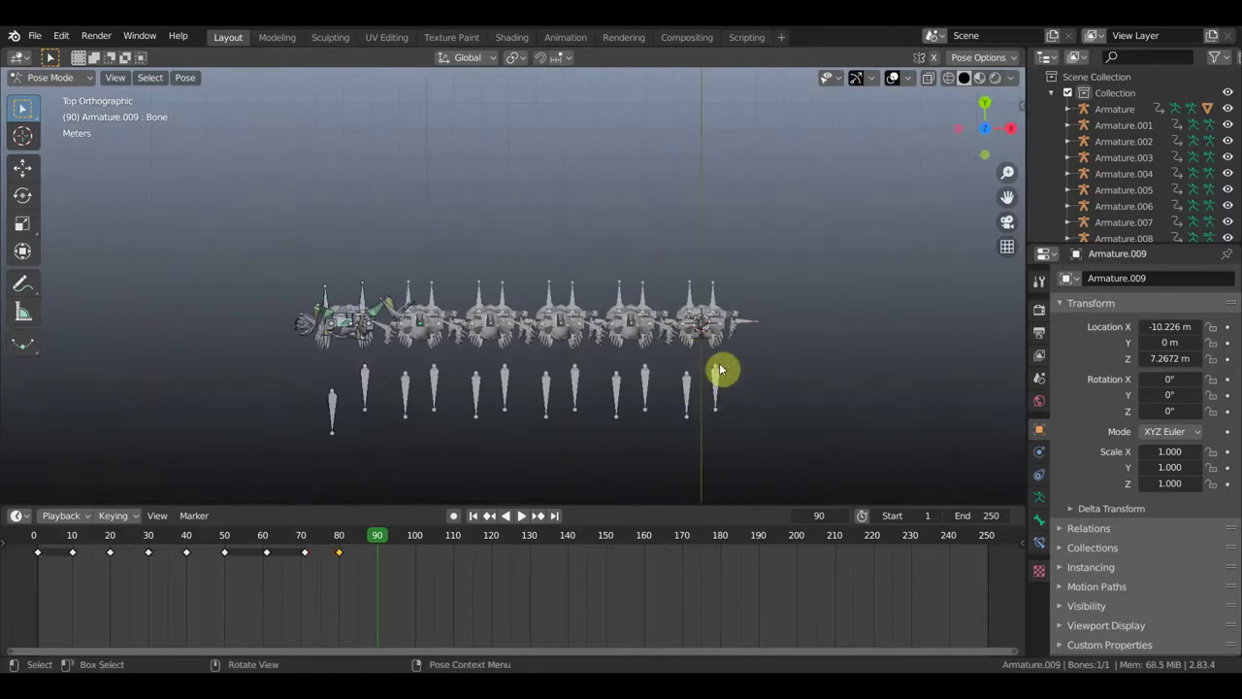
scroll(406, 374, up, 2)
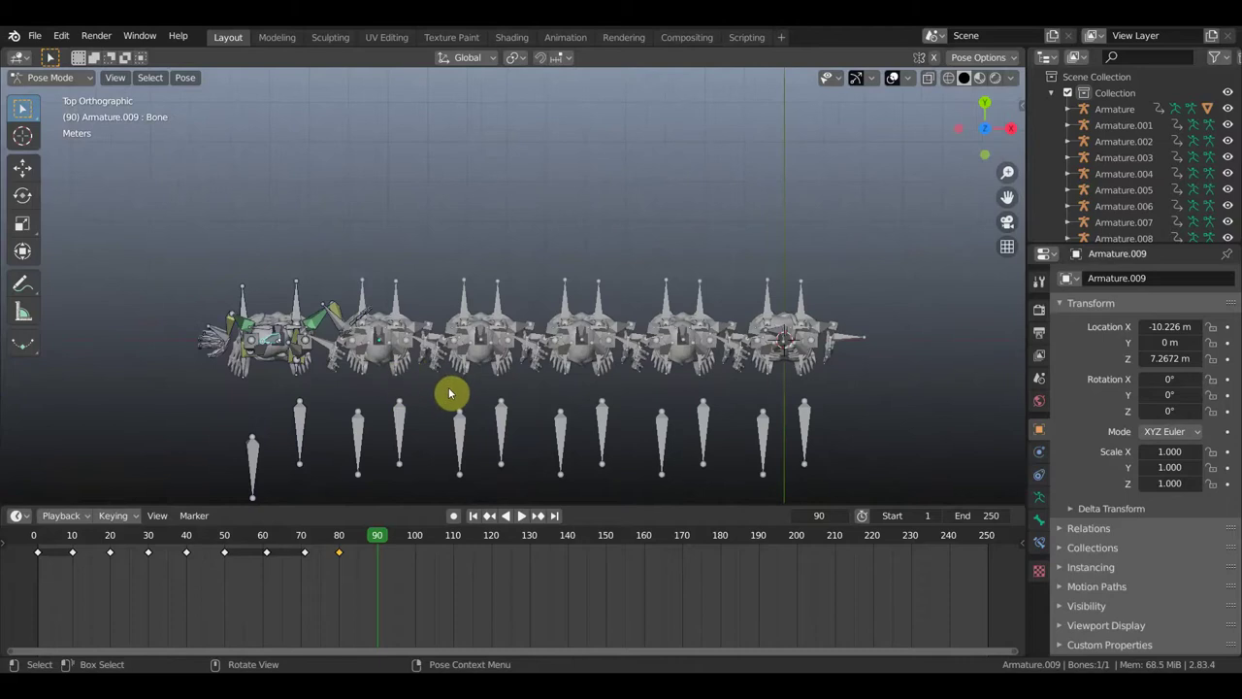
key(r)
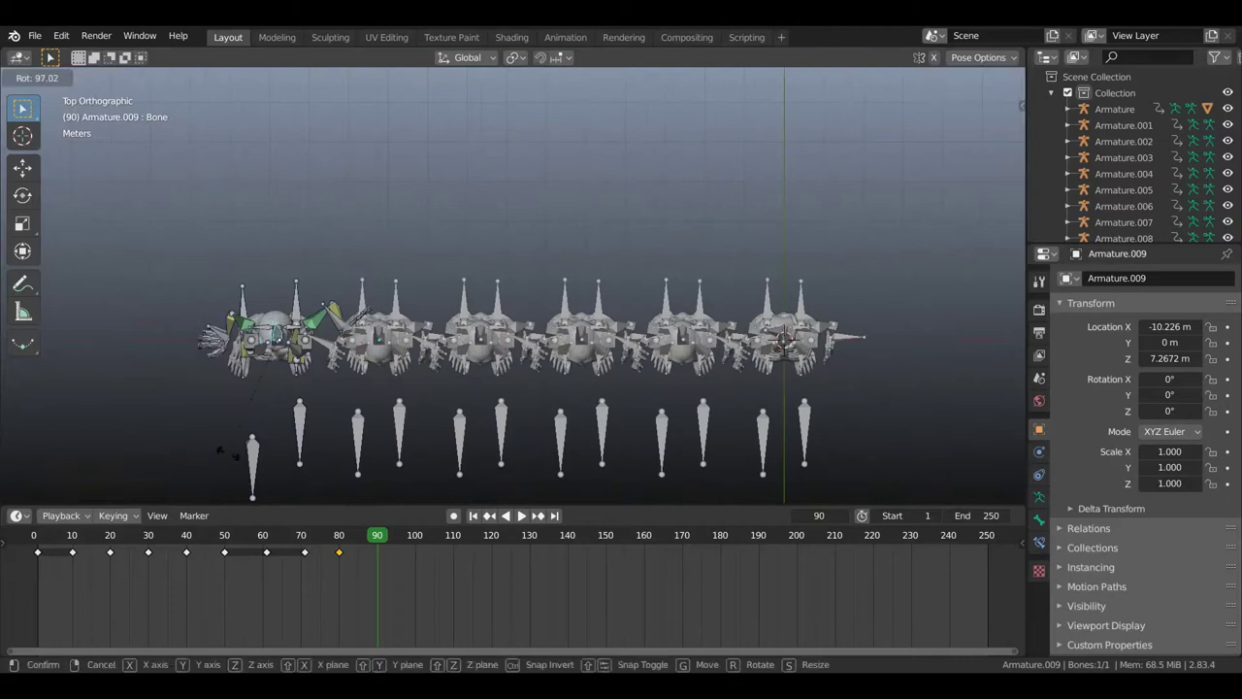
click(238, 451)
Rotate the posed skeleton's forearm and hand bone by -28.3°.
mouse_move(305, 382)
middle_down()
mouse_move(309, 277)
mouse_move(325, 263)
middle_up()
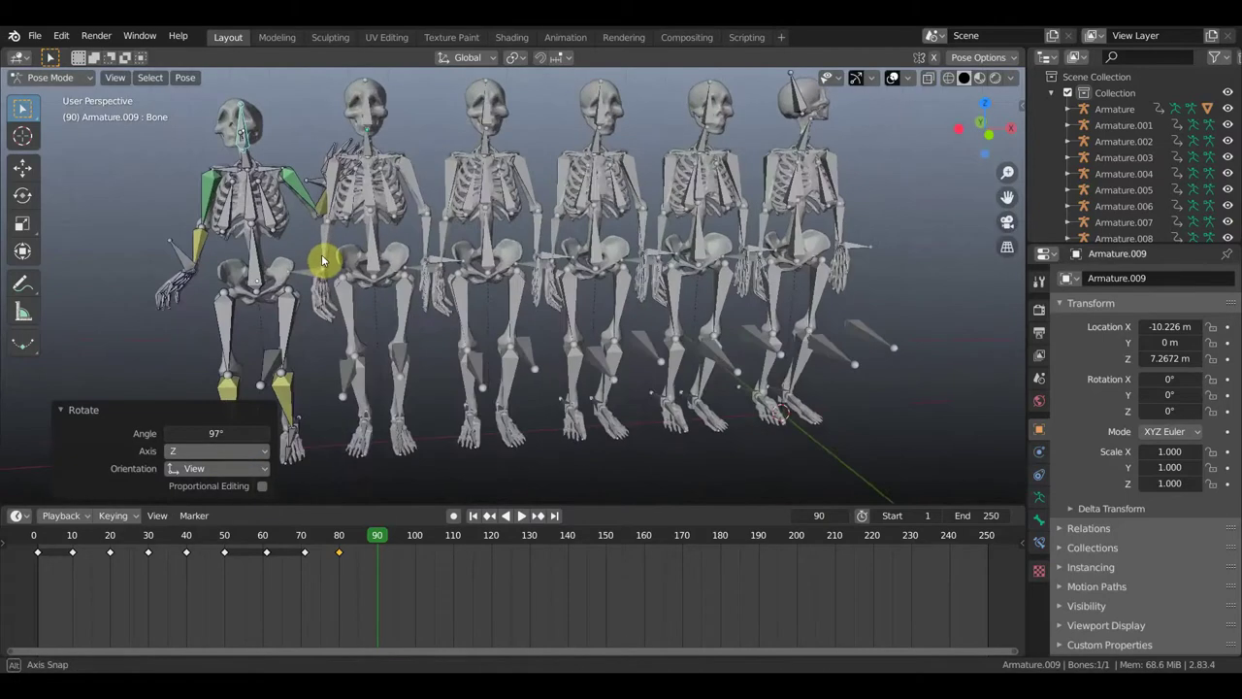
click(317, 183)
scroll(333, 197, down, 2)
middle_drag(351, 241, 353, 243)
click(246, 258)
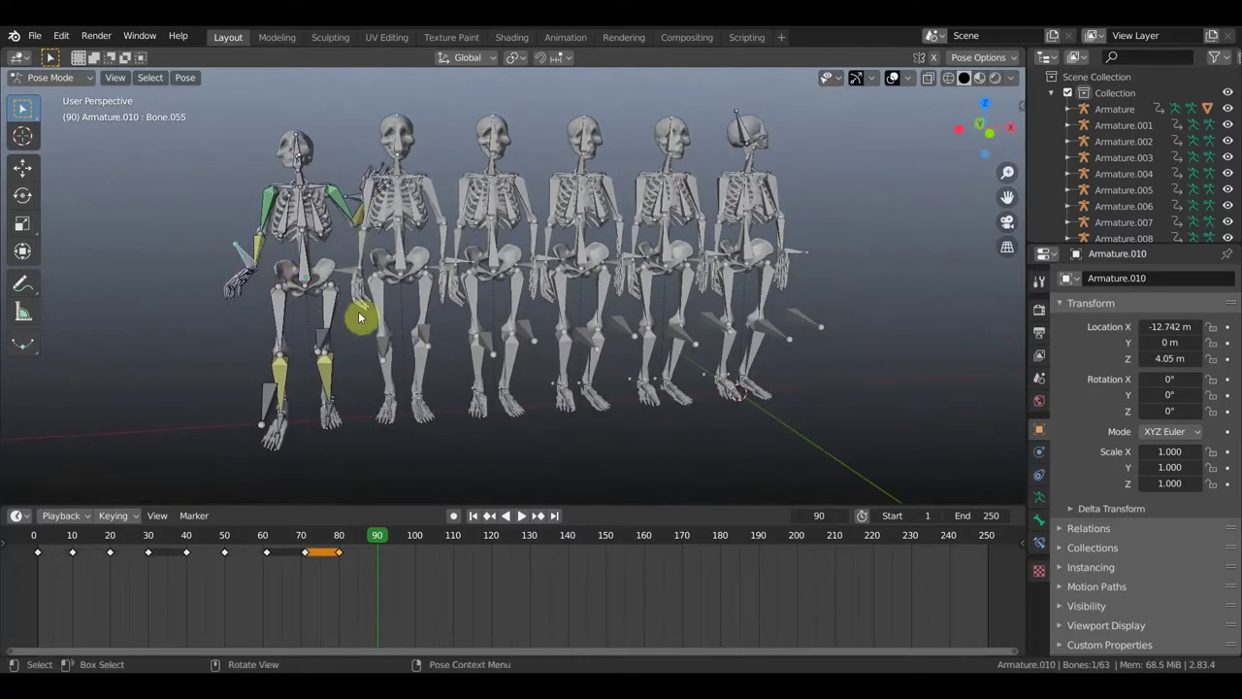
key(r)
click(391, 229)
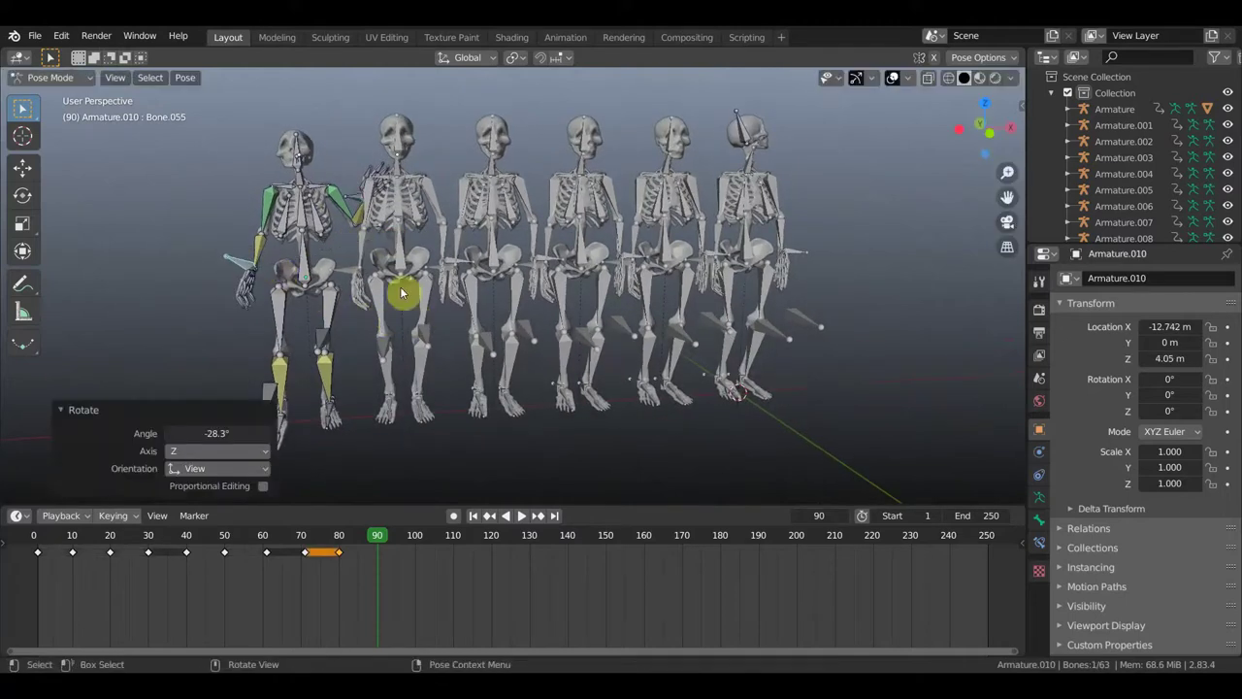
Rotate the posed skeleton's foot bone -12.4° and reposition it from the front.
middle_drag(393, 386, 375, 394)
mouse_move(291, 397)
middle_down()
mouse_move(410, 394)
mouse_move(406, 436)
middle_up()
click(398, 448)
middle_drag(563, 461, 601, 460)
key(r)
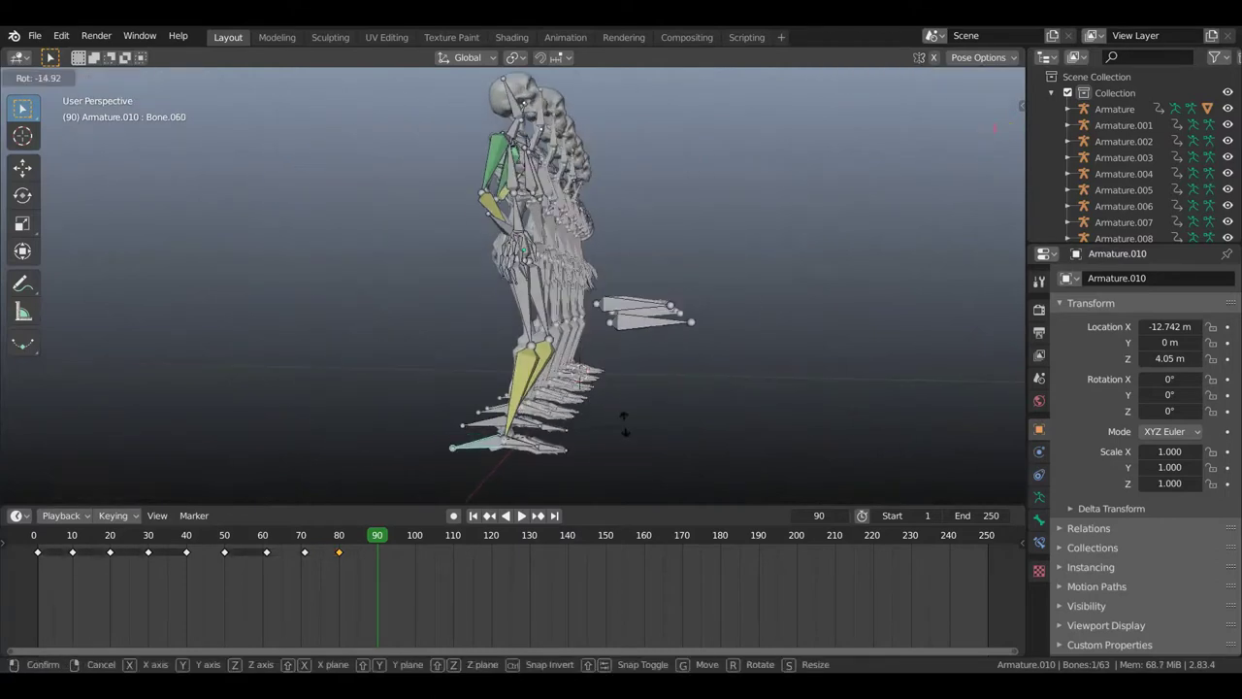
click(627, 436)
key(KP_1)
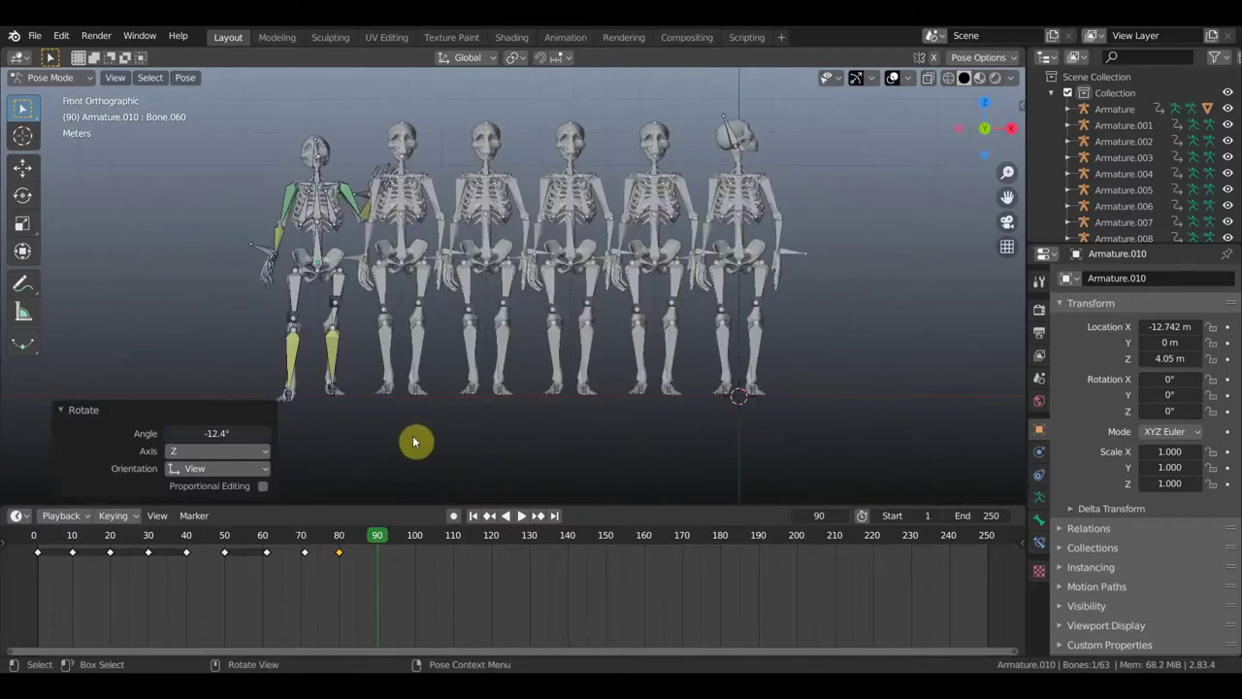
key(g)
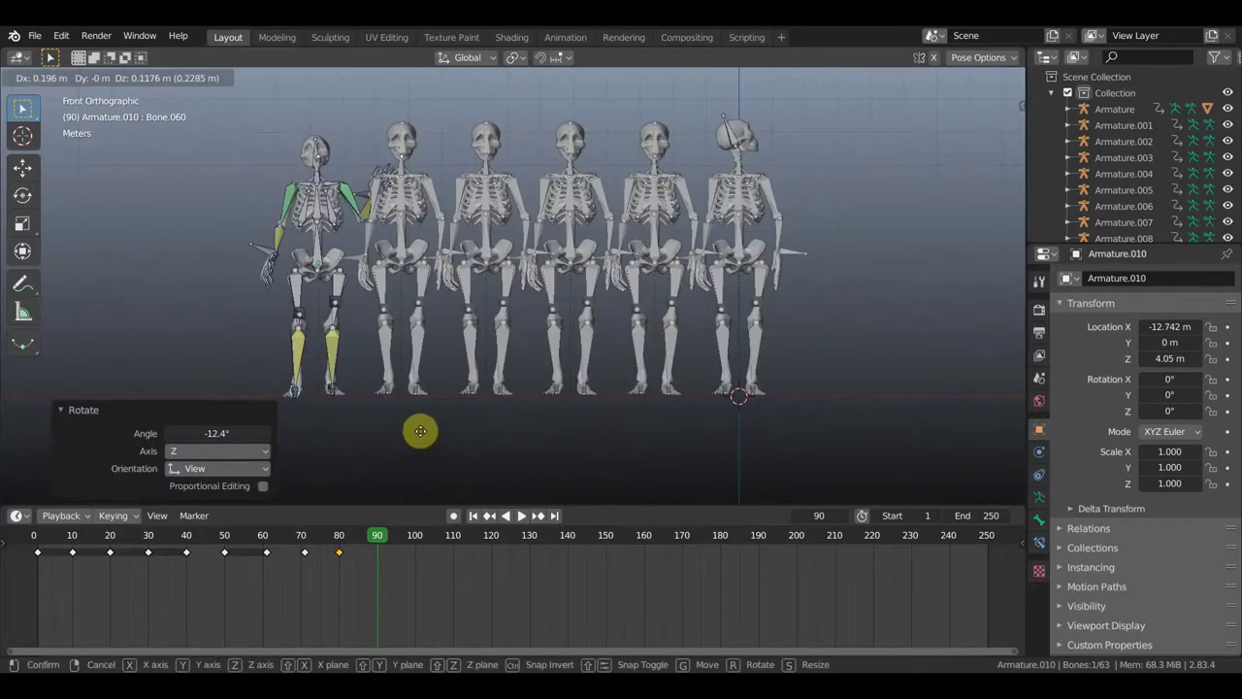
click(420, 431)
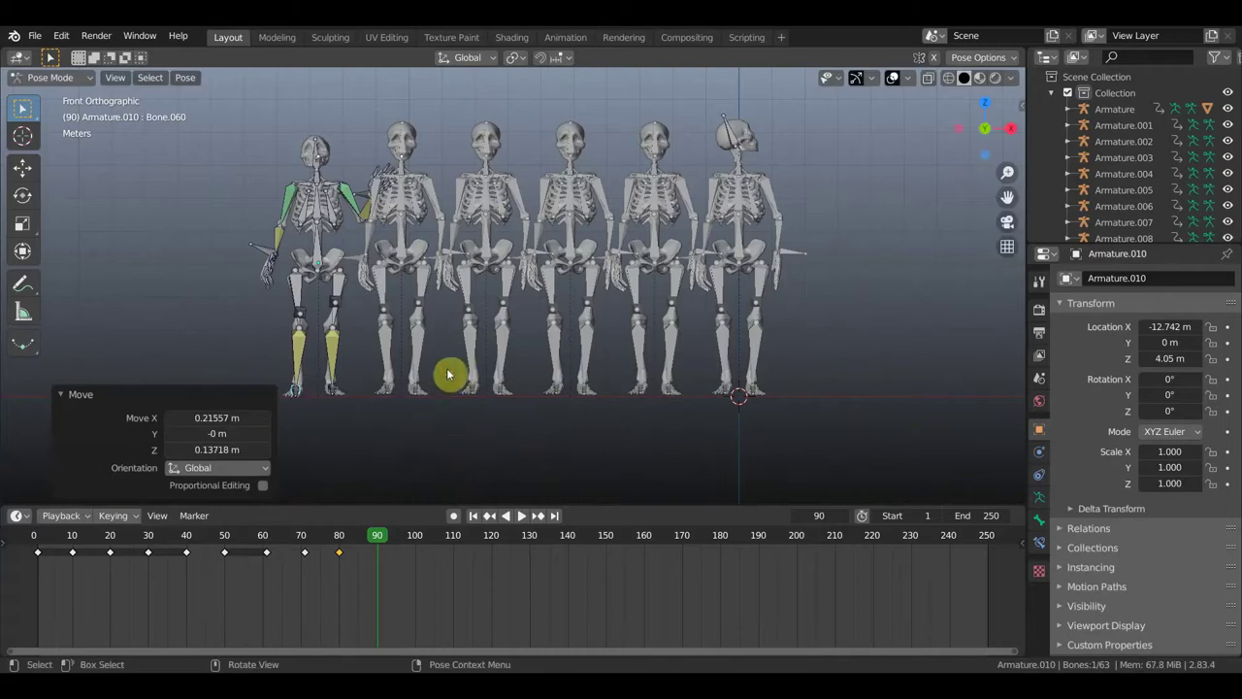
Rotate and move a bone on another skeleton, with bones and grid hidden.
mouse_move(388, 244)
middle_down()
mouse_move(509, 233)
mouse_move(511, 221)
middle_up()
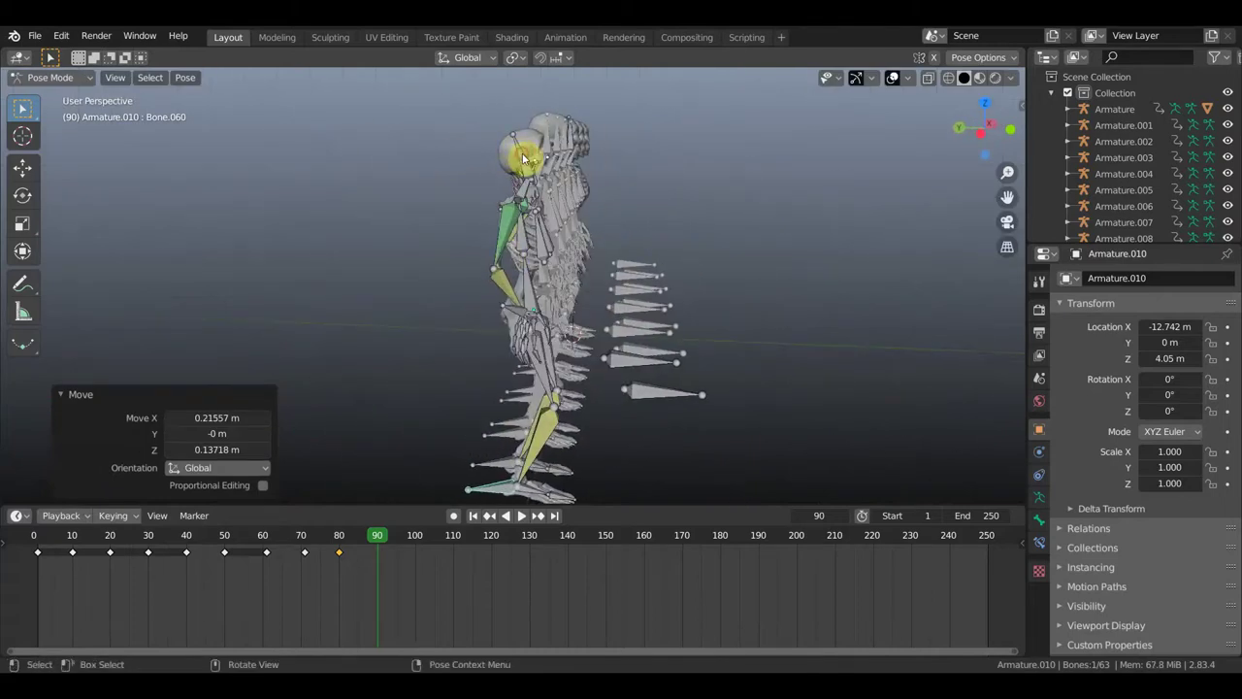
click(624, 245)
key(r)
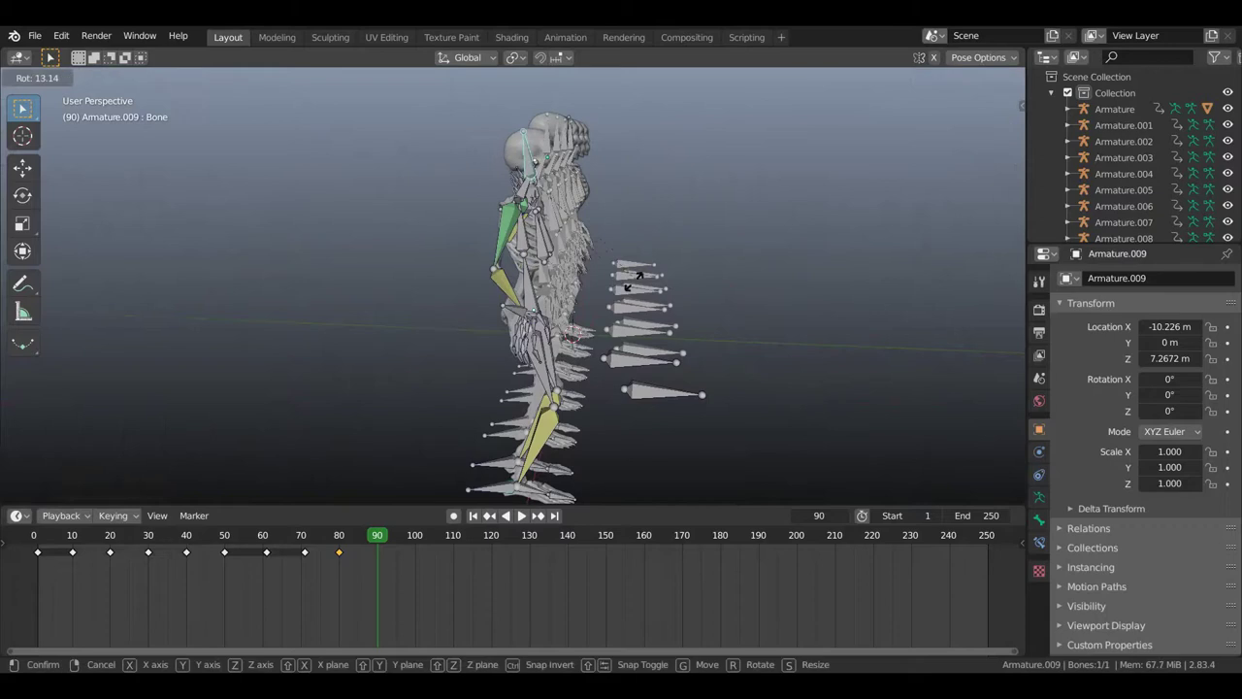
click(622, 307)
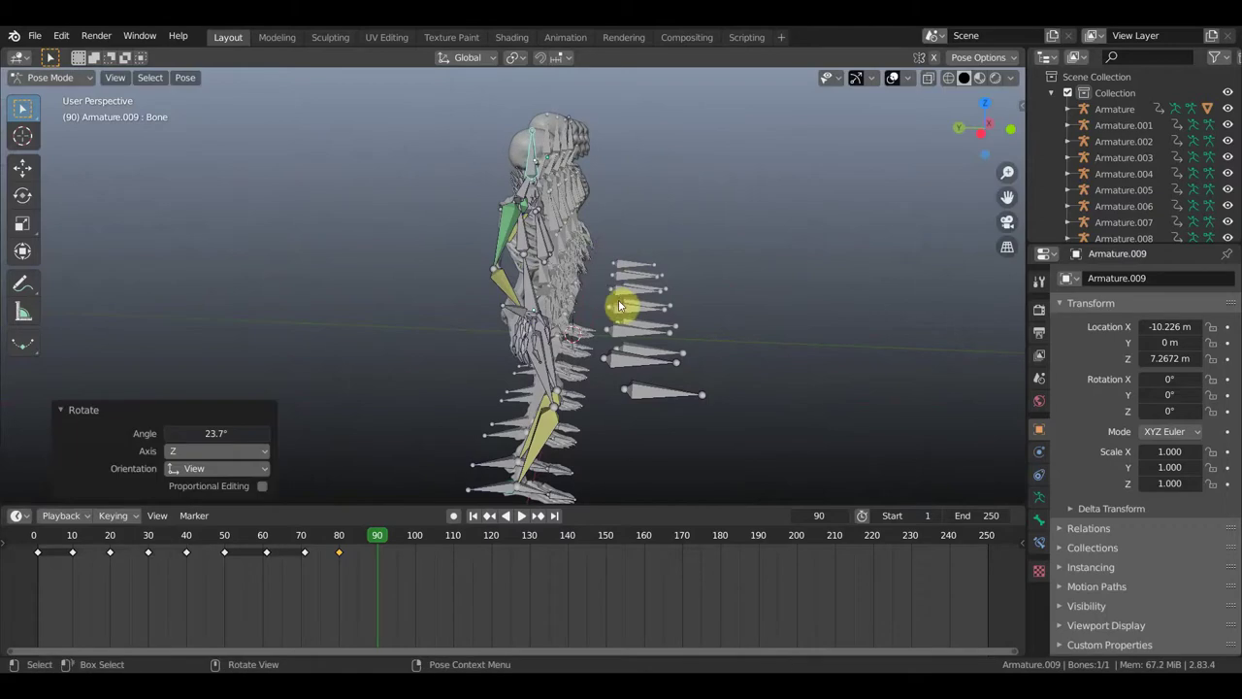
click(890, 78)
middle_drag(804, 165, 636, 199)
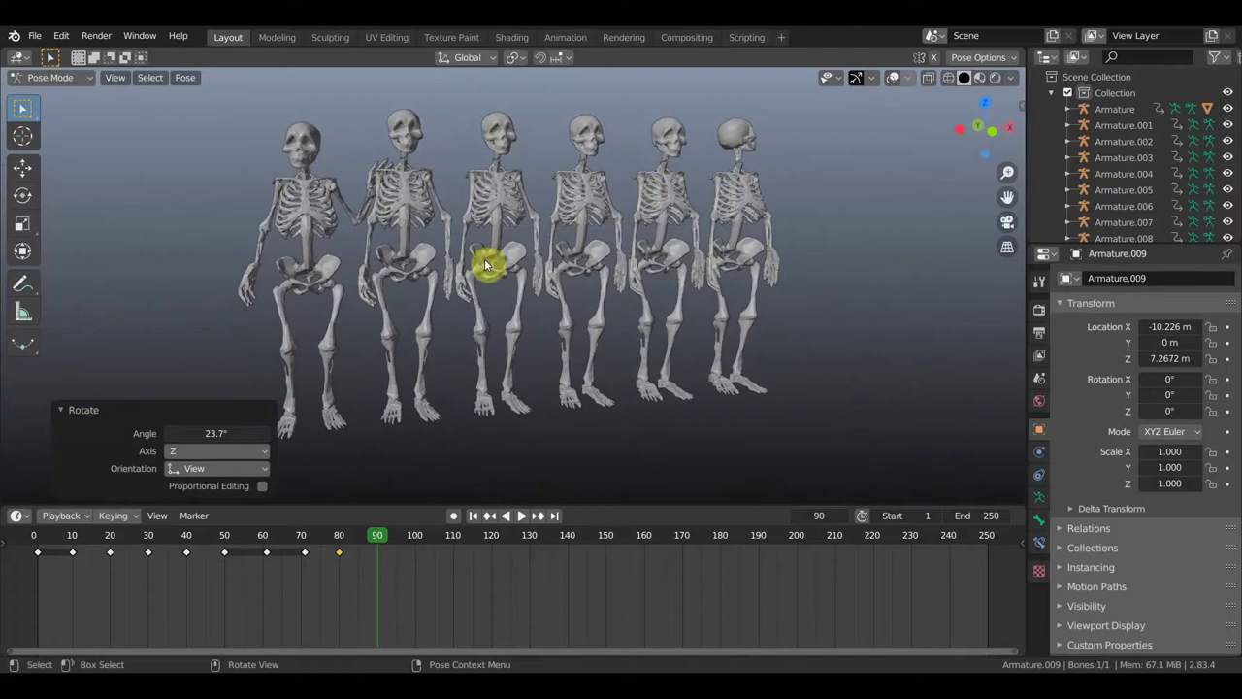
key(g)
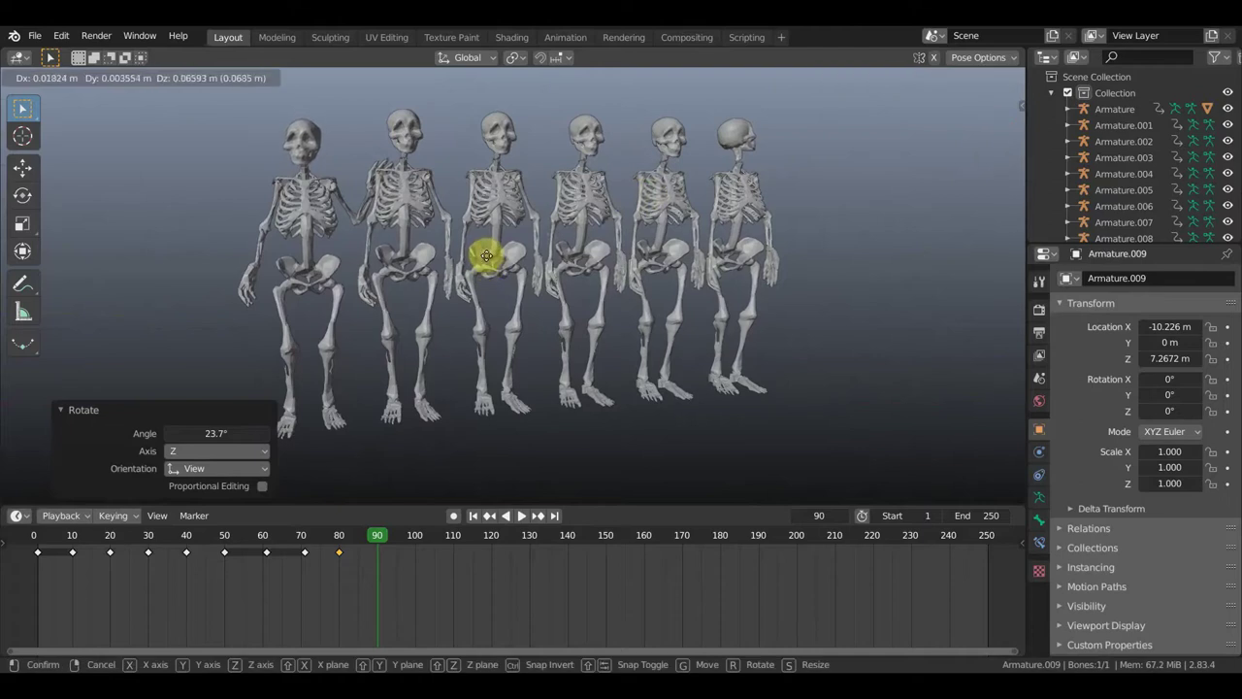
click(487, 254)
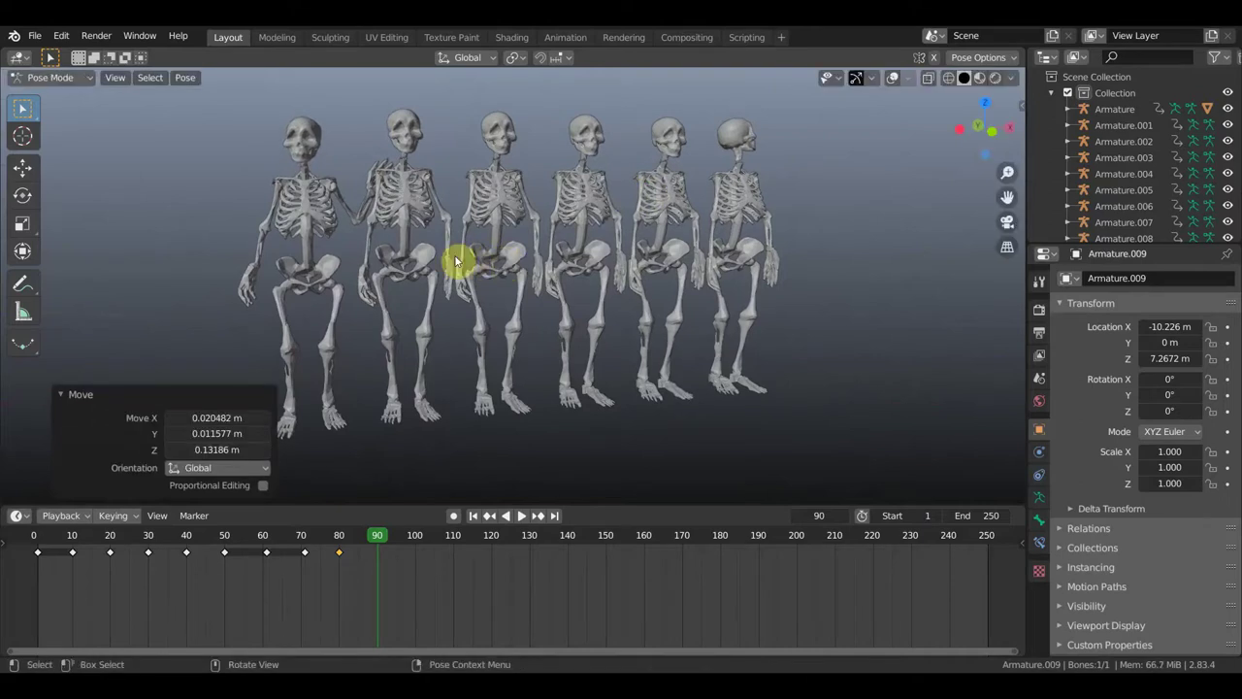
middle_drag(330, 202, 344, 213)
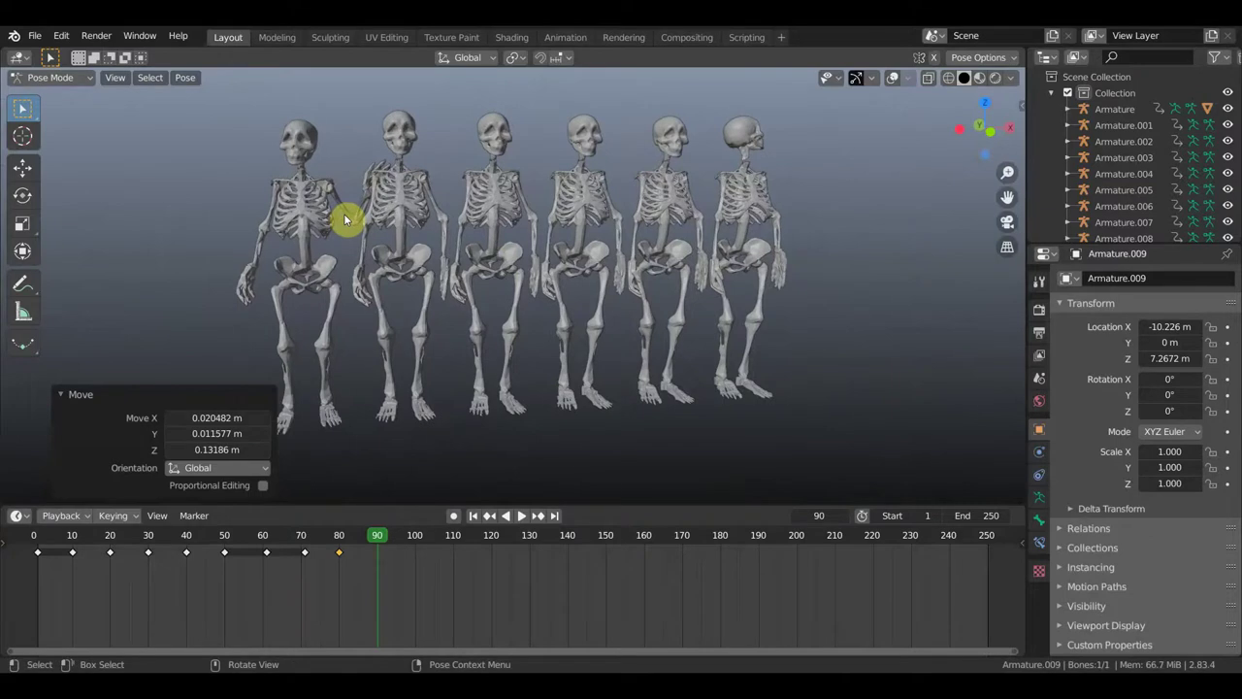
Nudge the rightmost skull, keyframe all bones' LocRot at frame 90, and preview to frame 103.
click(892, 80)
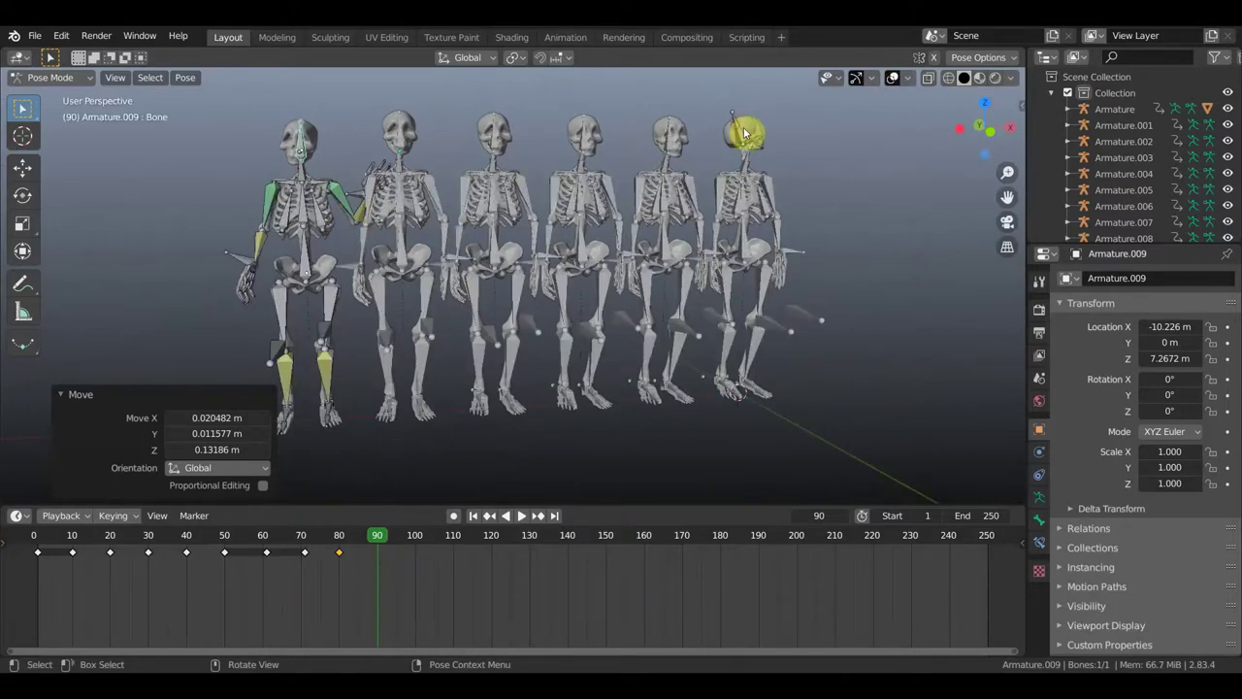
click(745, 133)
key(g)
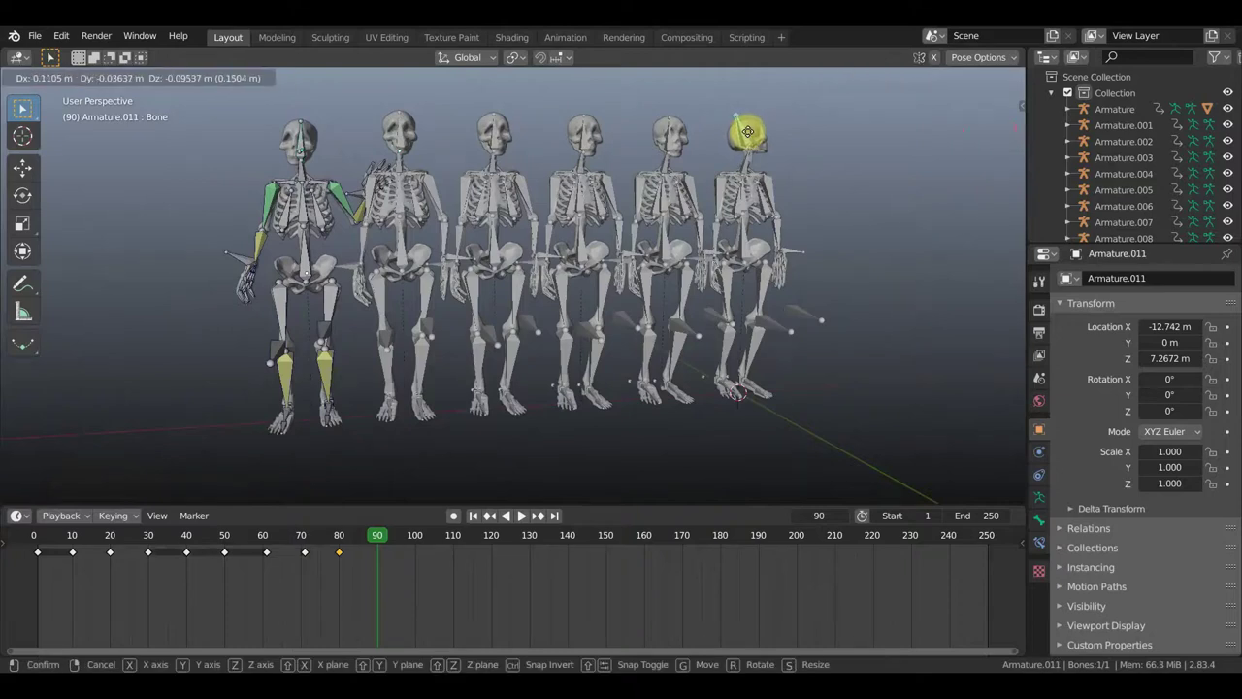
click(745, 133)
key(a)
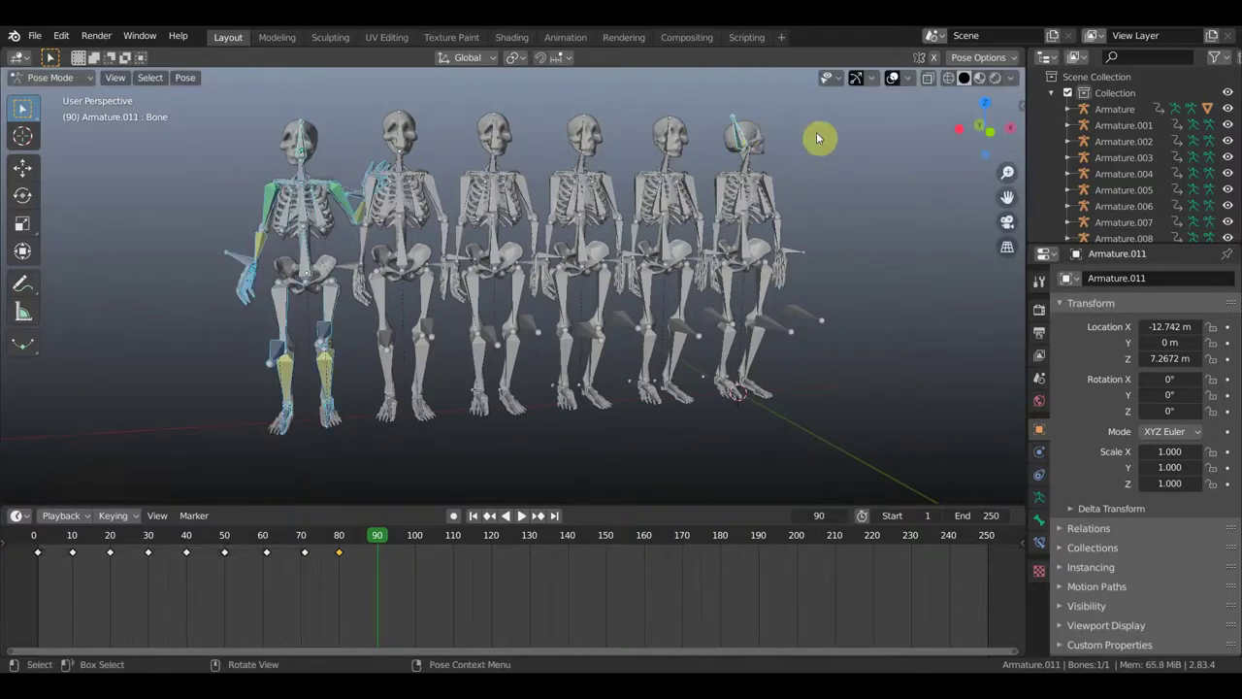
key(i)
click(816, 136)
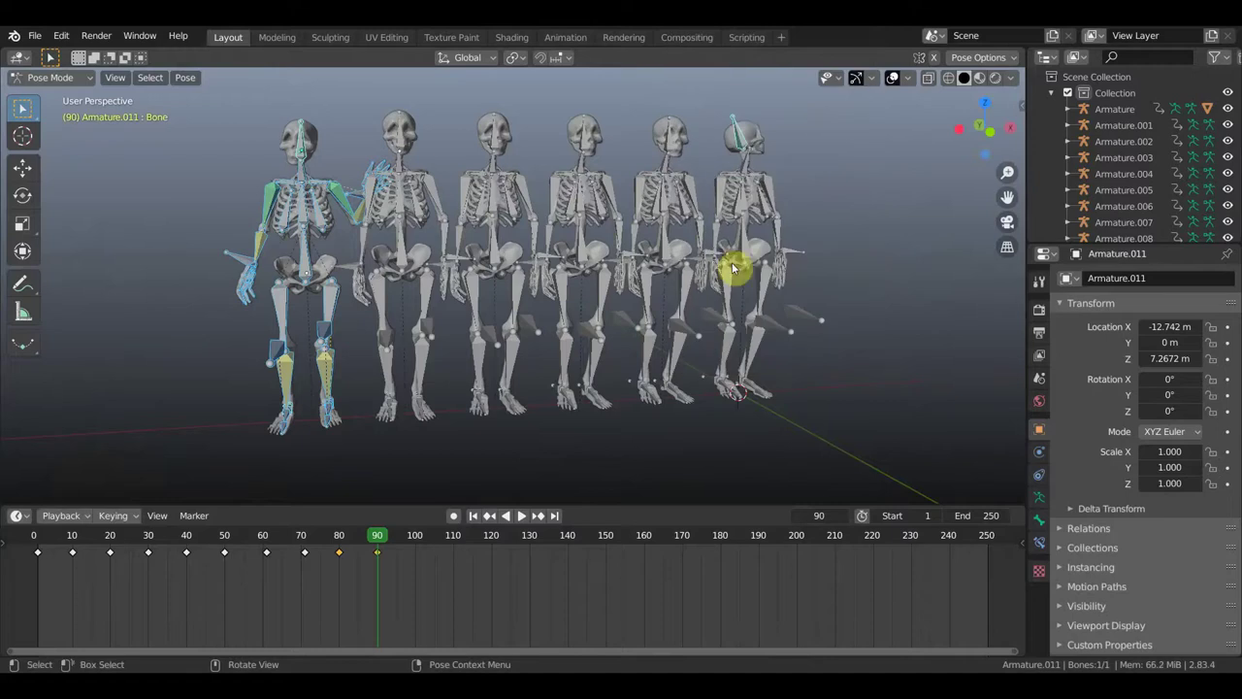
key(space)
drag(361, 540, 426, 549)
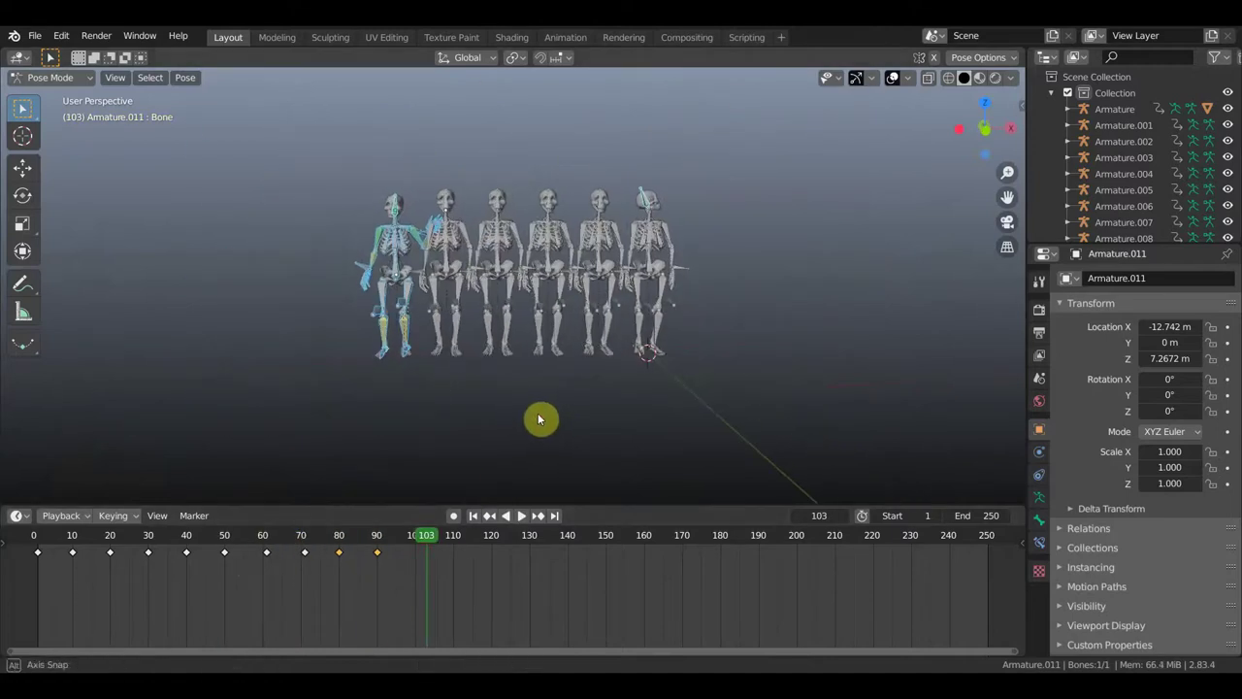
At frame 100, rotate the rightmost skeleton's skull 96° from top view.
mouse_move(423, 541)
mouse_down()
mouse_move(41, 541)
mouse_move(413, 594)
mouse_up()
drag(421, 535, 418, 541)
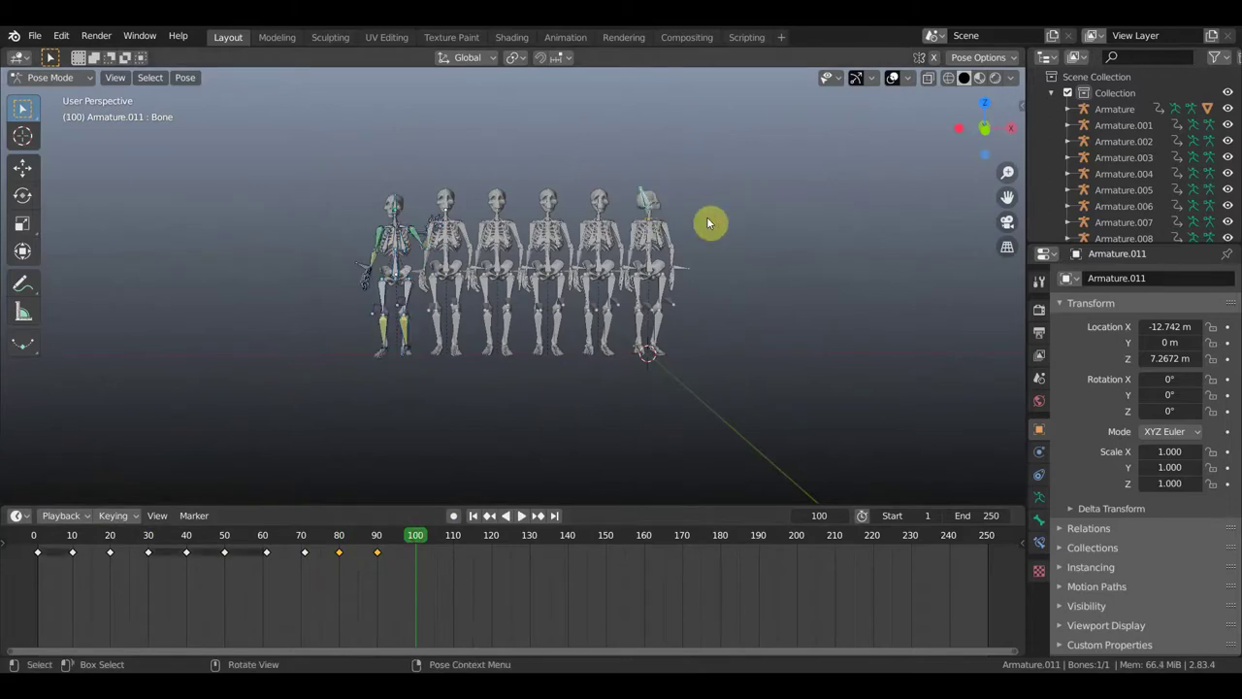
key(KP_7)
mouse_move(792, 354)
shift+middle_down()
mouse_move(679, 324)
mouse_move(649, 288)
mouse_move(702, 369)
shift+middle_up()
scroll(648, 287, up, 5)
key(r)
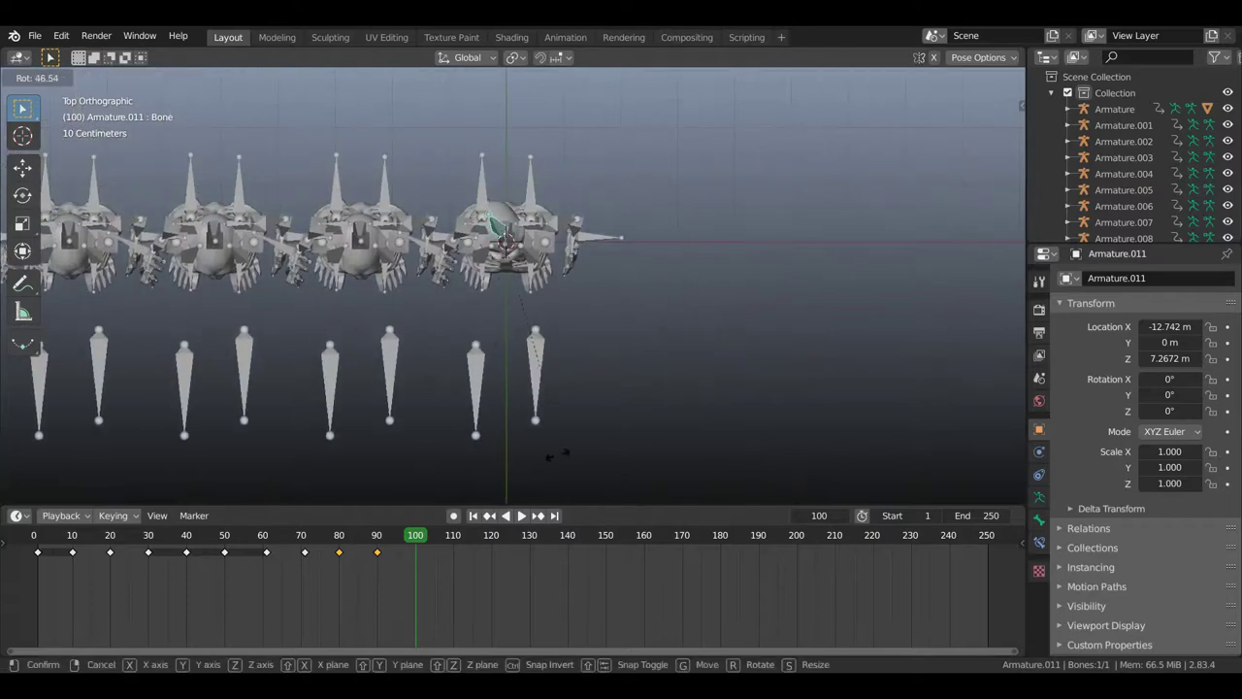
click(371, 413)
Fine-tune the skull to -5.68° and 0.11433 m X, then keyframe LocRot at frame 100.
middle_drag(693, 347, 709, 204)
key(r)
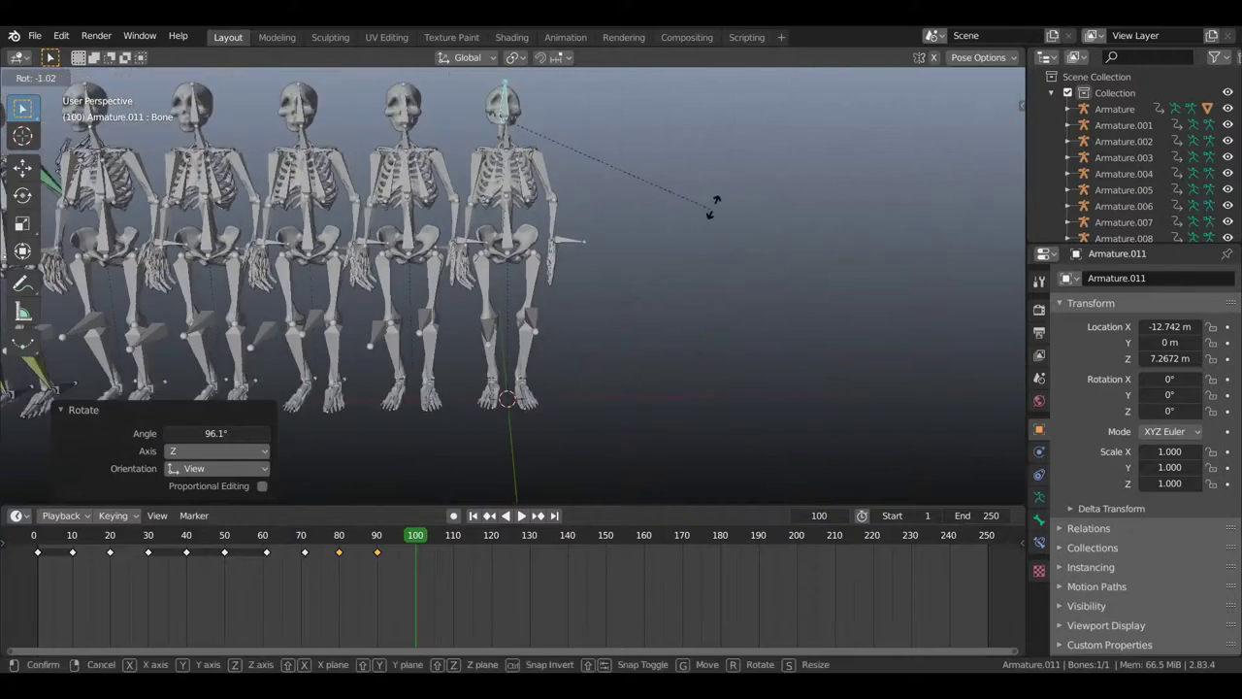
click(693, 211)
key(g)
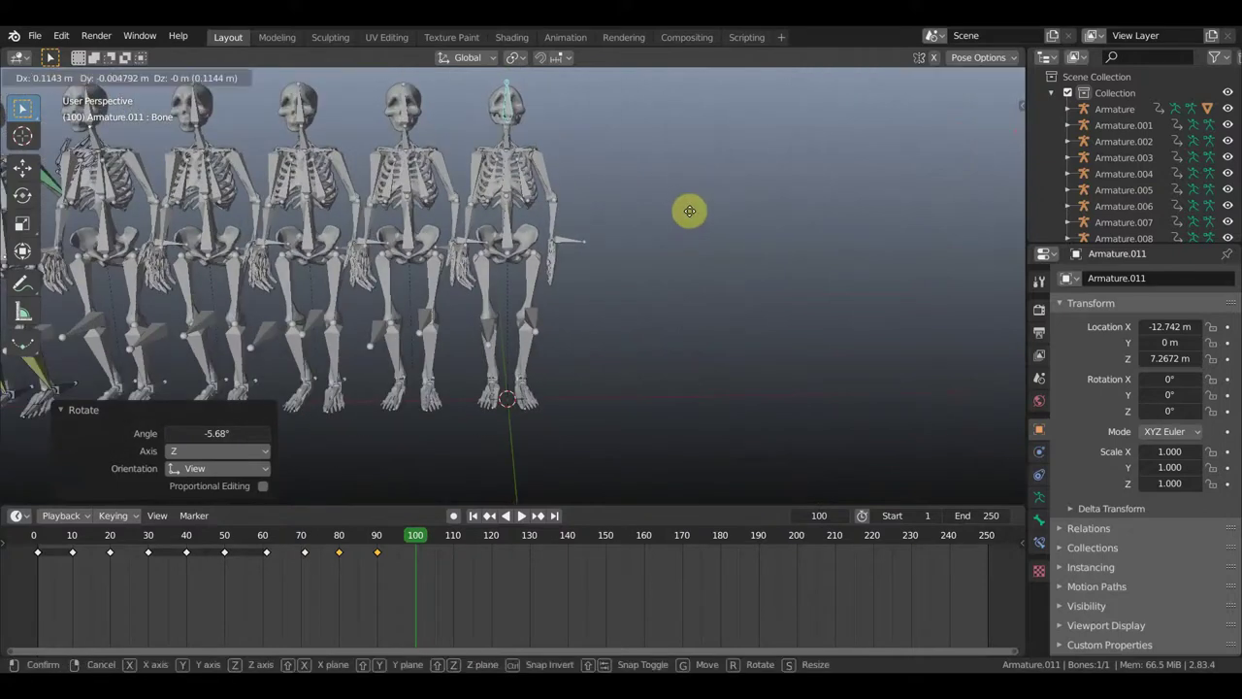
click(692, 217)
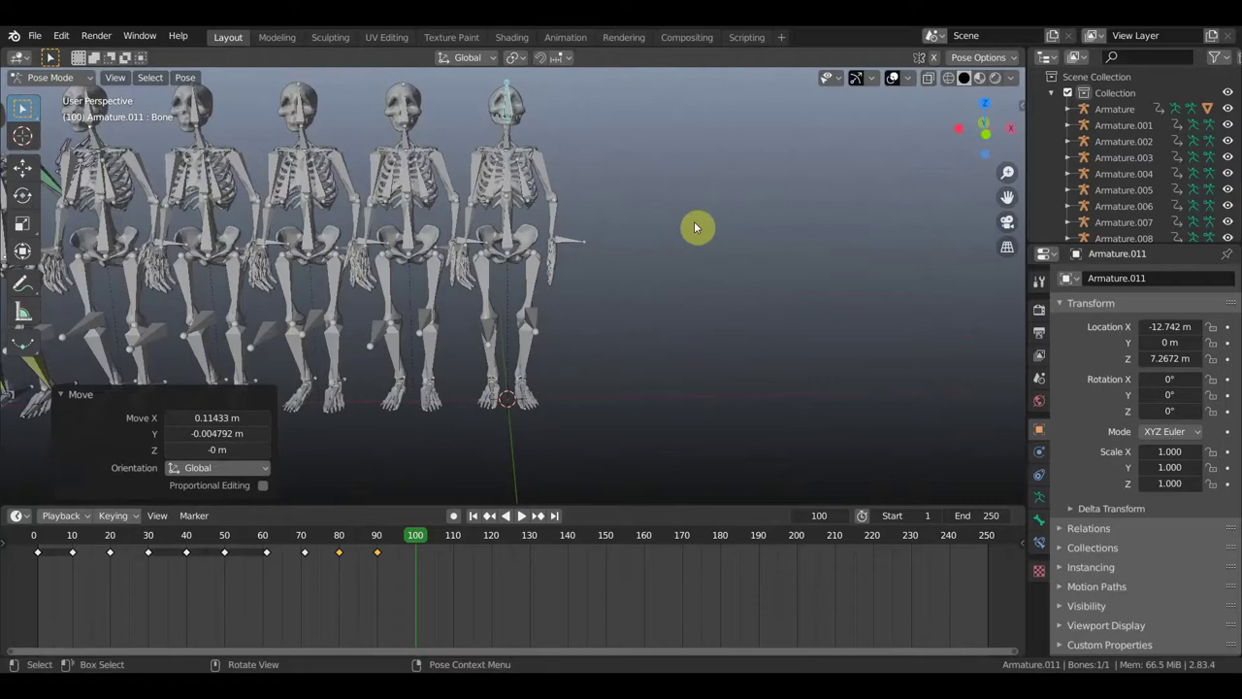
key(i)
click(695, 227)
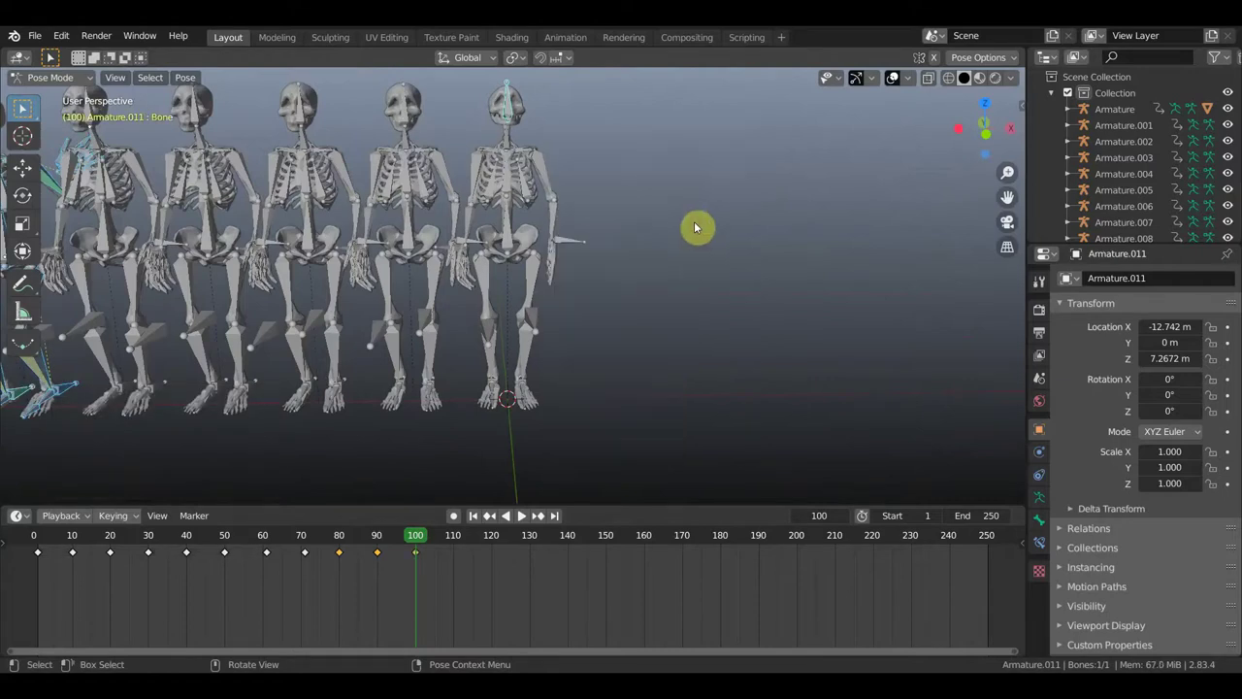
scroll(689, 243, down, 3)
mouse_move(679, 259)
middle_down()
mouse_move(745, 248)
mouse_move(727, 260)
middle_up()
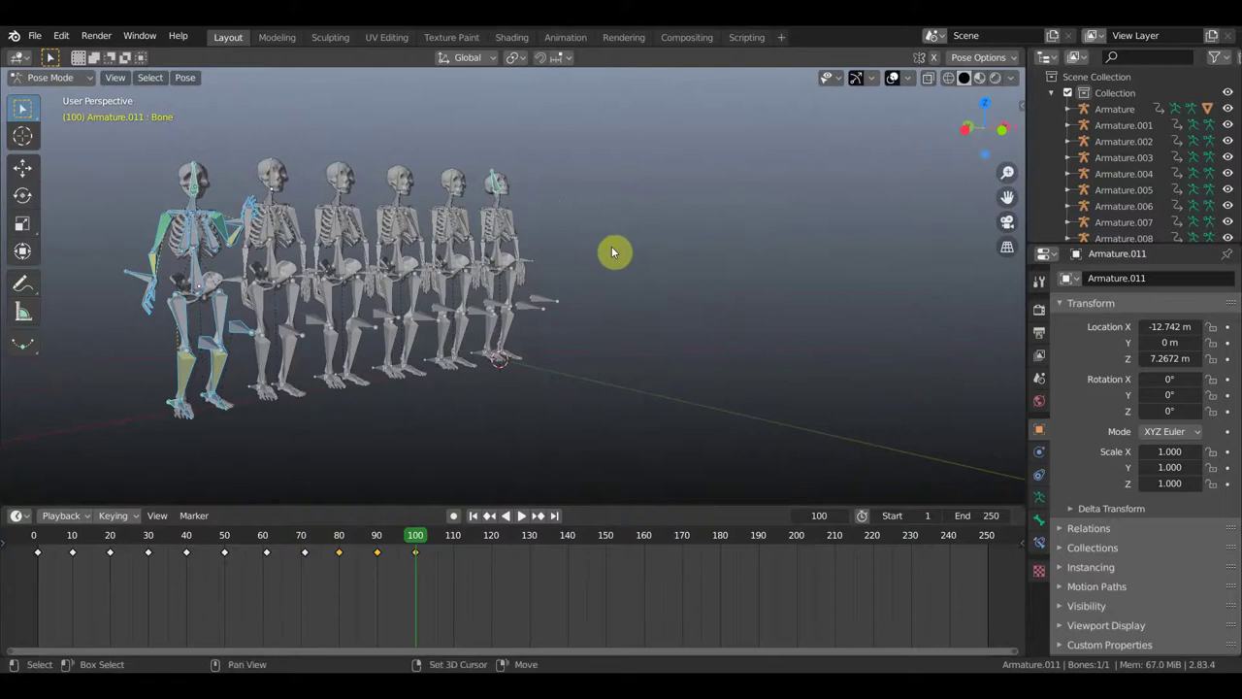
middle_drag(605, 252, 704, 258)
scroll(369, 235, up, 2)
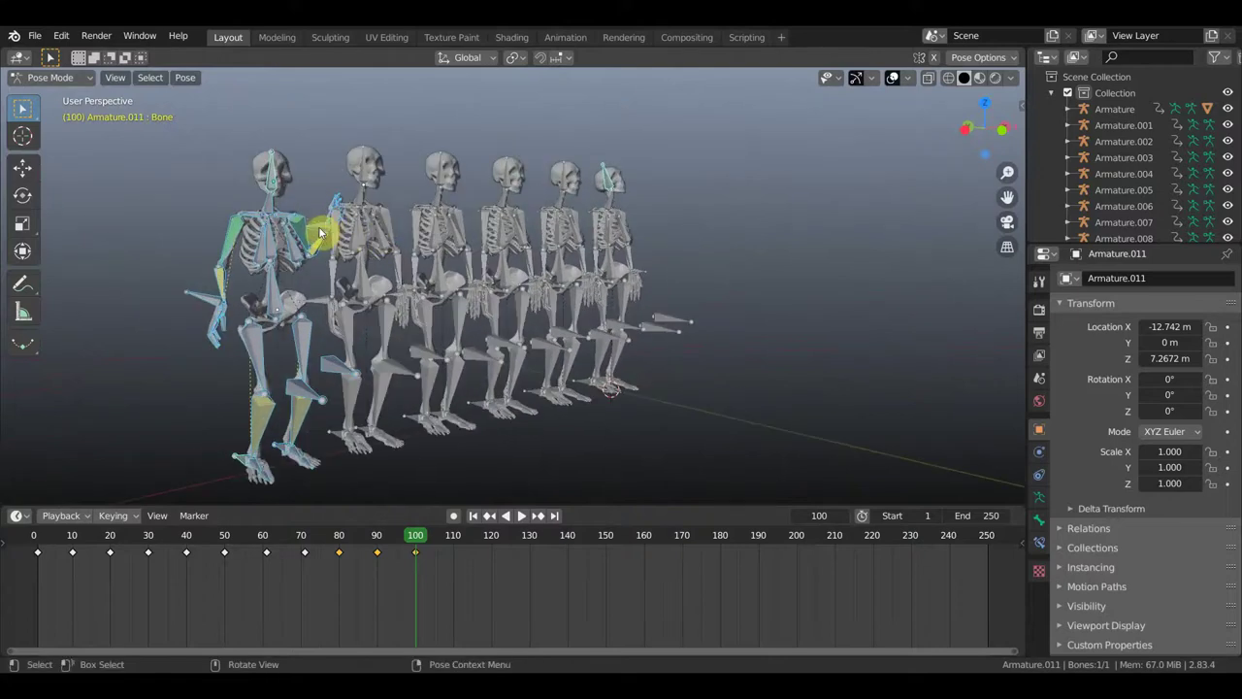
Move Bone.026 on Armature.010 and rotate it 204°.
click(324, 242)
middle_drag(380, 300, 460, 300)
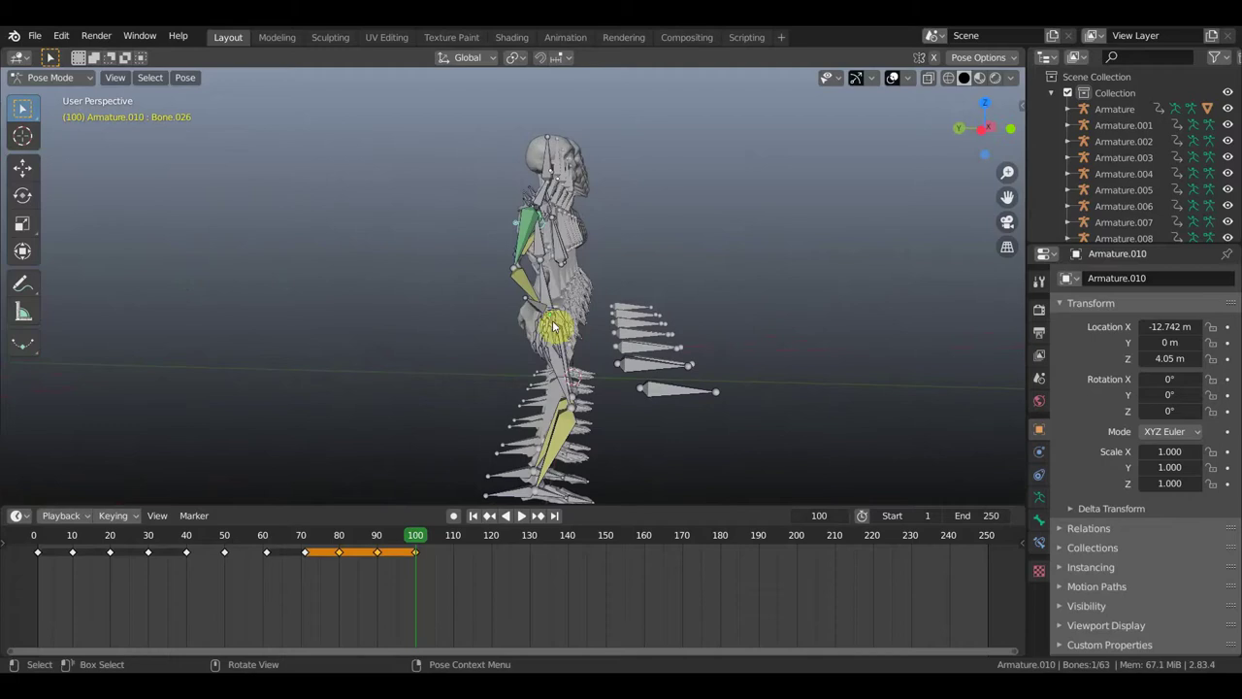
key(g)
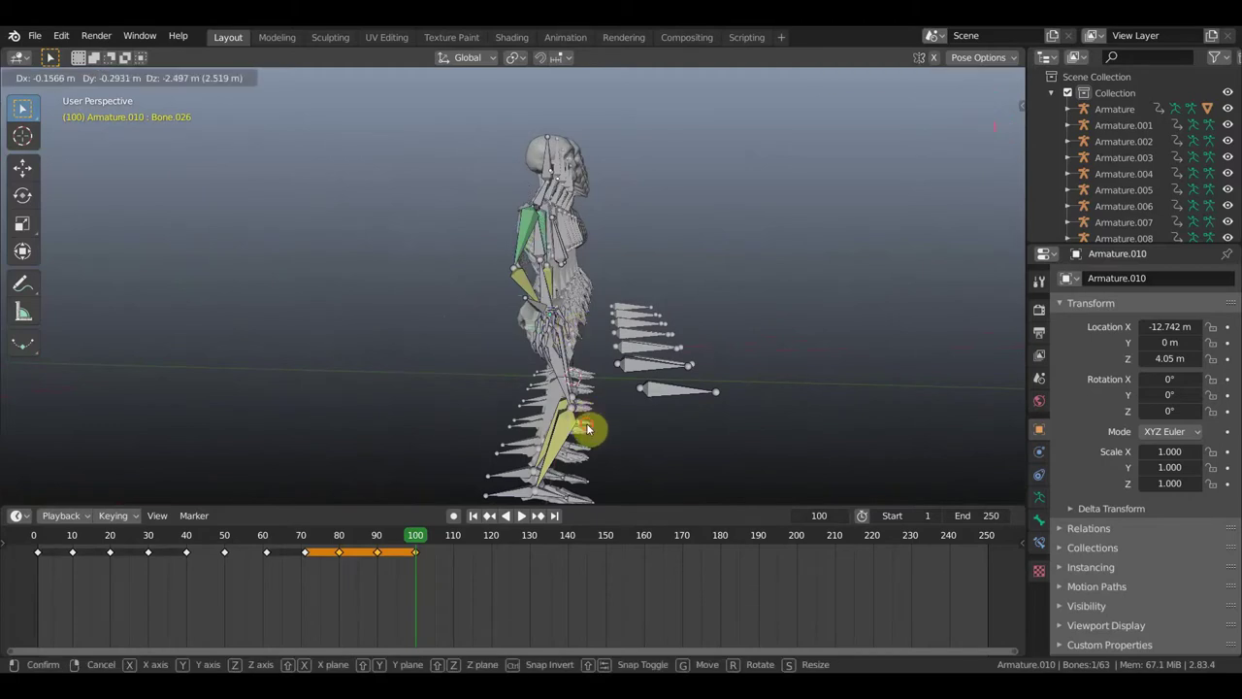
click(588, 429)
mouse_move(518, 370)
middle_down()
mouse_move(465, 367)
mouse_move(499, 375)
mouse_move(477, 339)
mouse_move(493, 257)
middle_up()
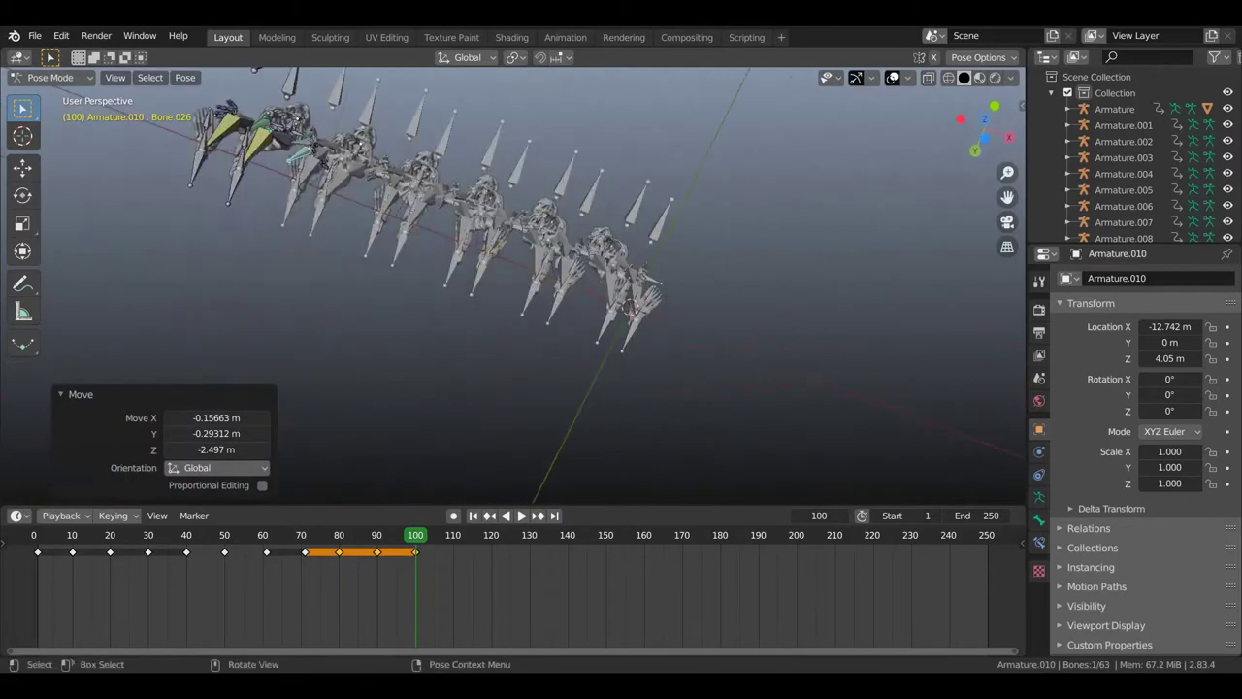
key(r)
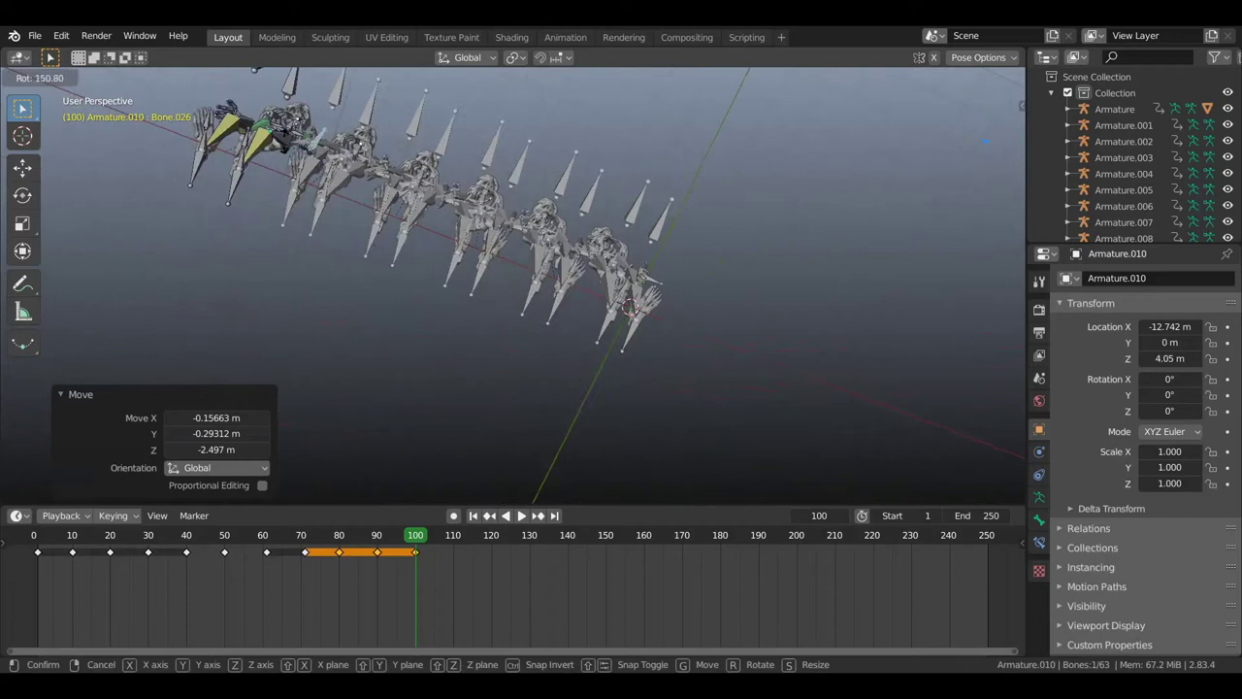
click(303, 135)
Shift the arm bone, rotate it -178°, and reposition it again.
mouse_move(340, 166)
middle_down()
mouse_move(327, 327)
mouse_move(465, 258)
mouse_move(435, 272)
middle_up()
scroll(446, 269, up, 4)
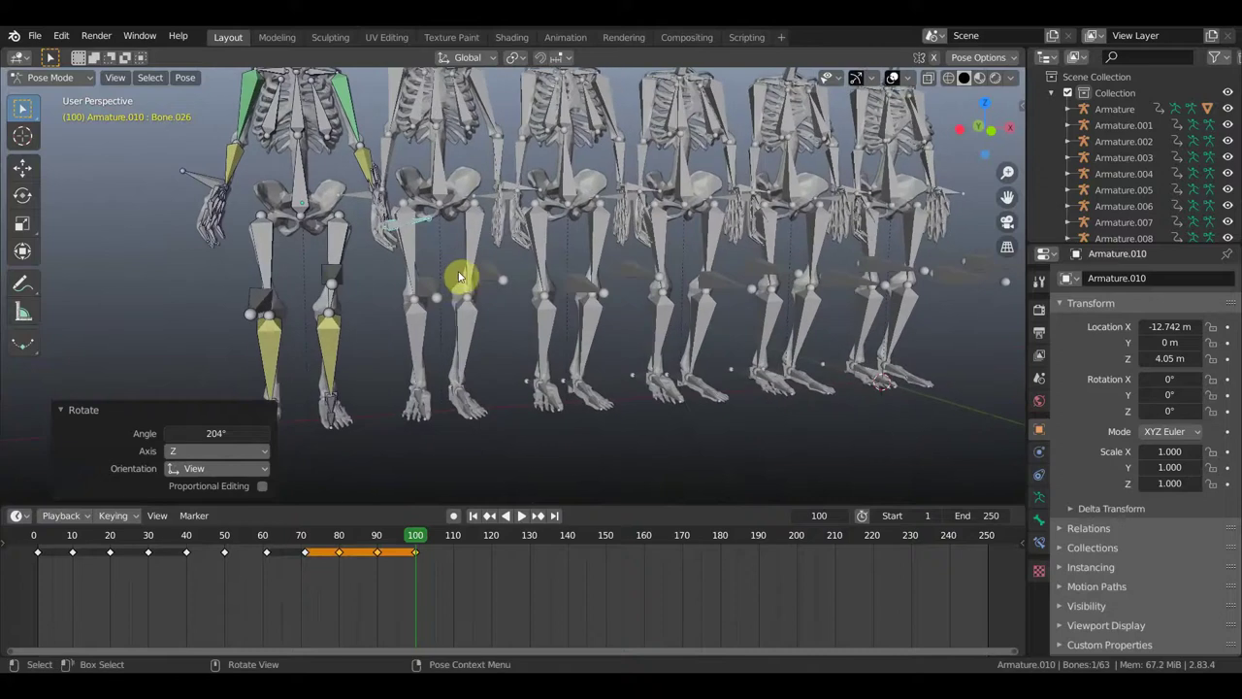
key(g)
click(452, 282)
key(r)
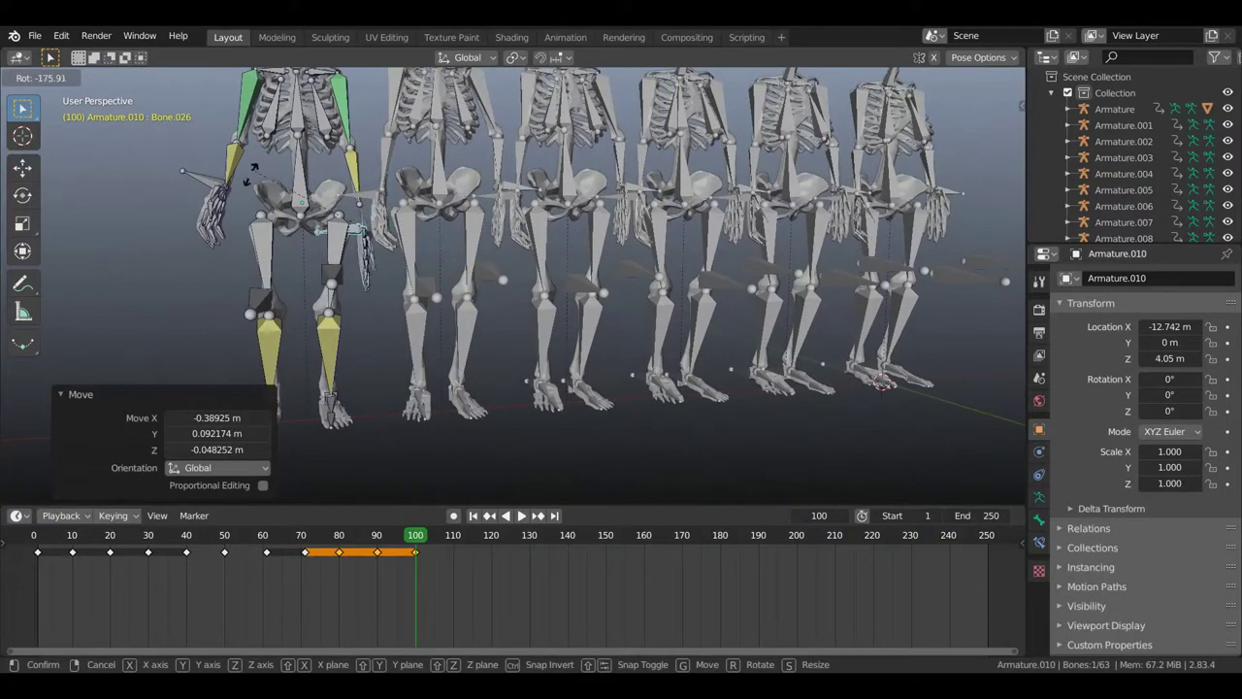
click(338, 197)
key(g)
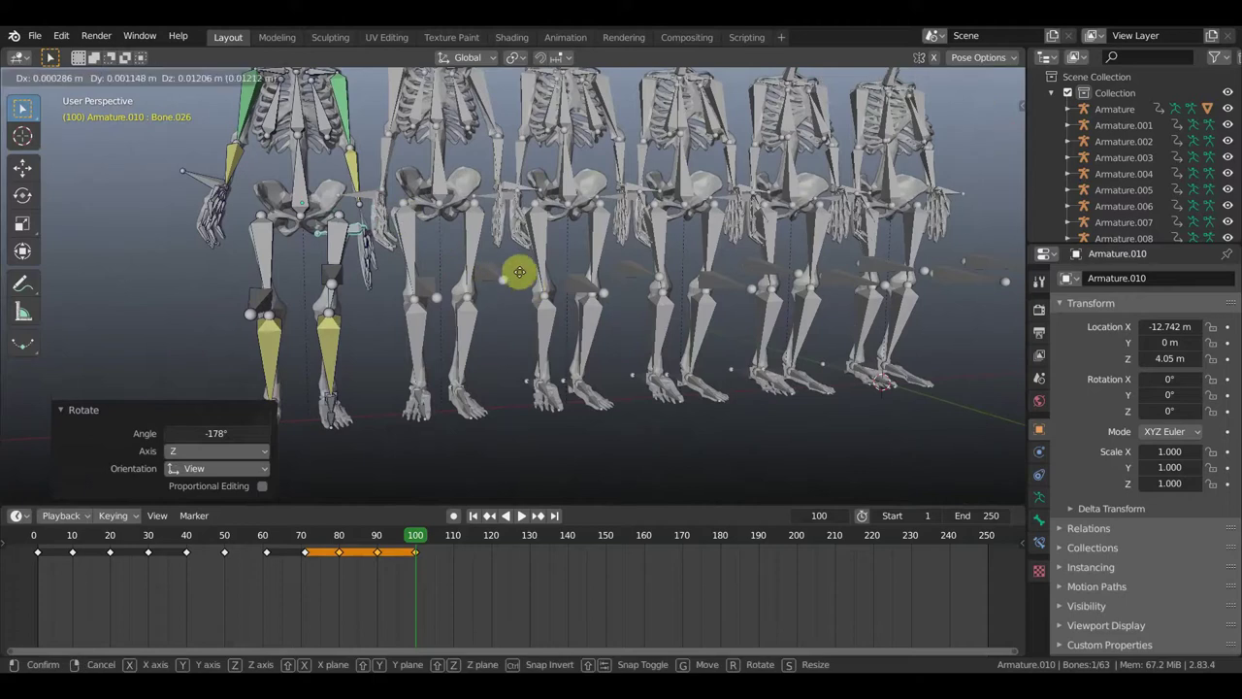
click(517, 263)
Rotate the selected bone from a level side view.
middle_drag(516, 263, 525, 357)
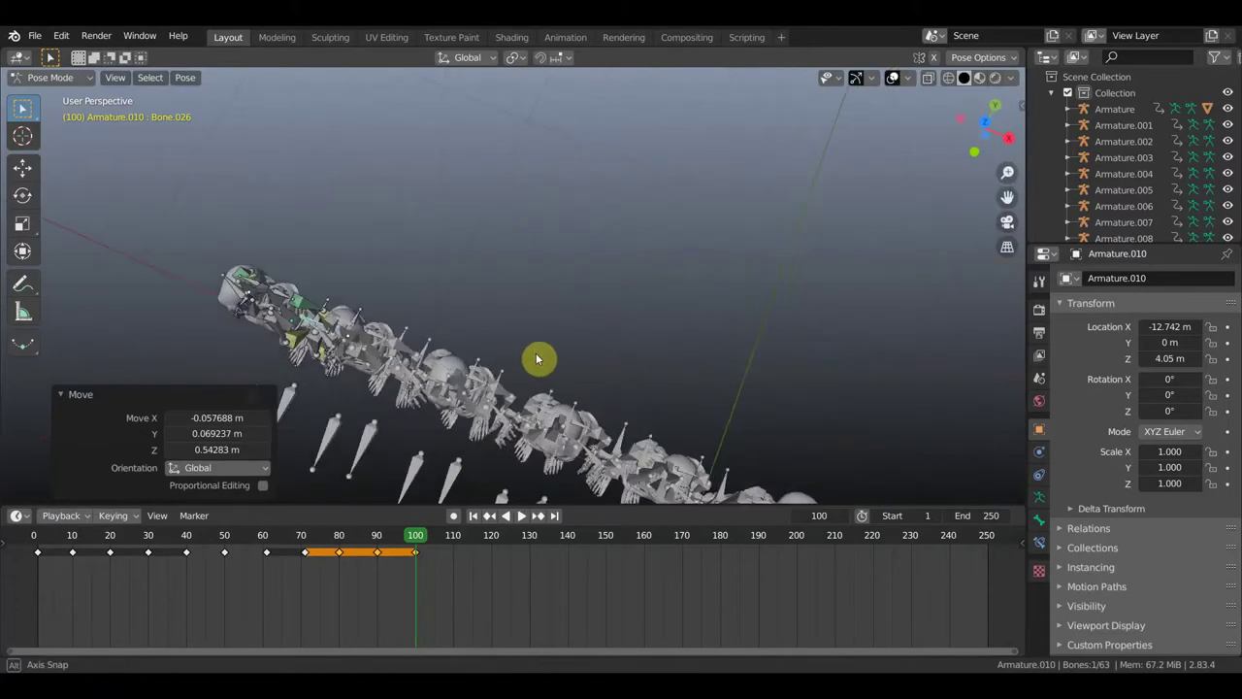
mouse_move(525, 358)
middle_down()
mouse_move(539, 361)
mouse_move(540, 409)
middle_up()
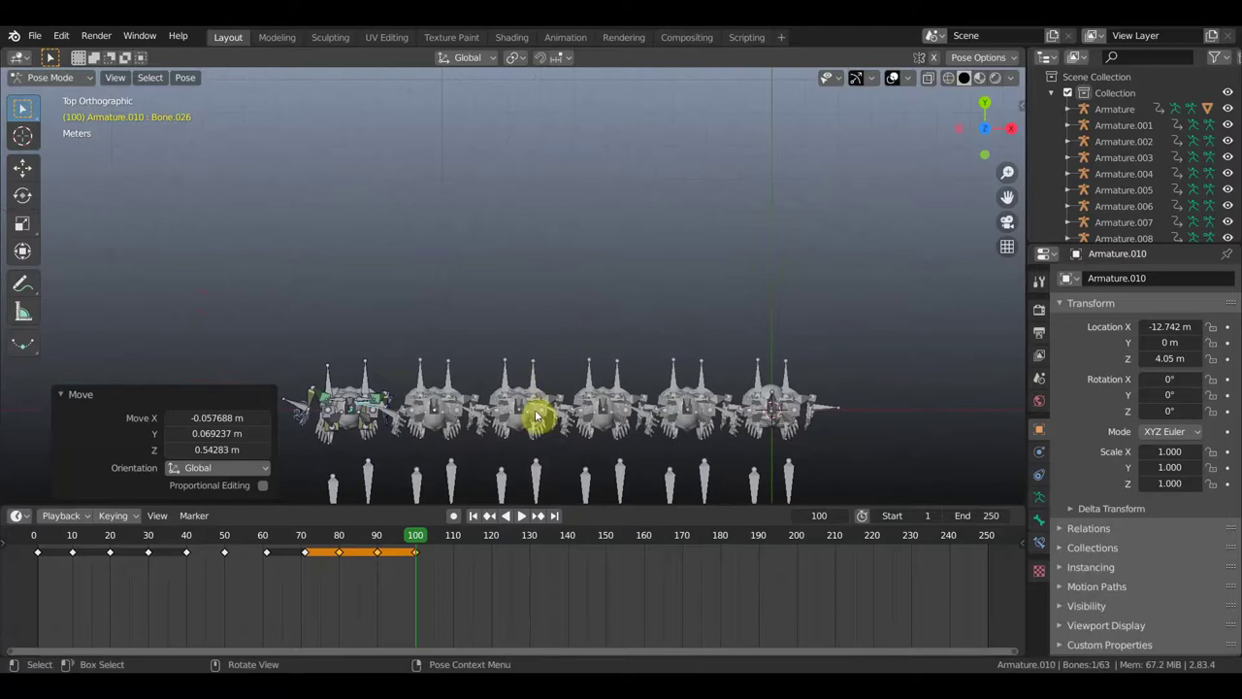
key(r)
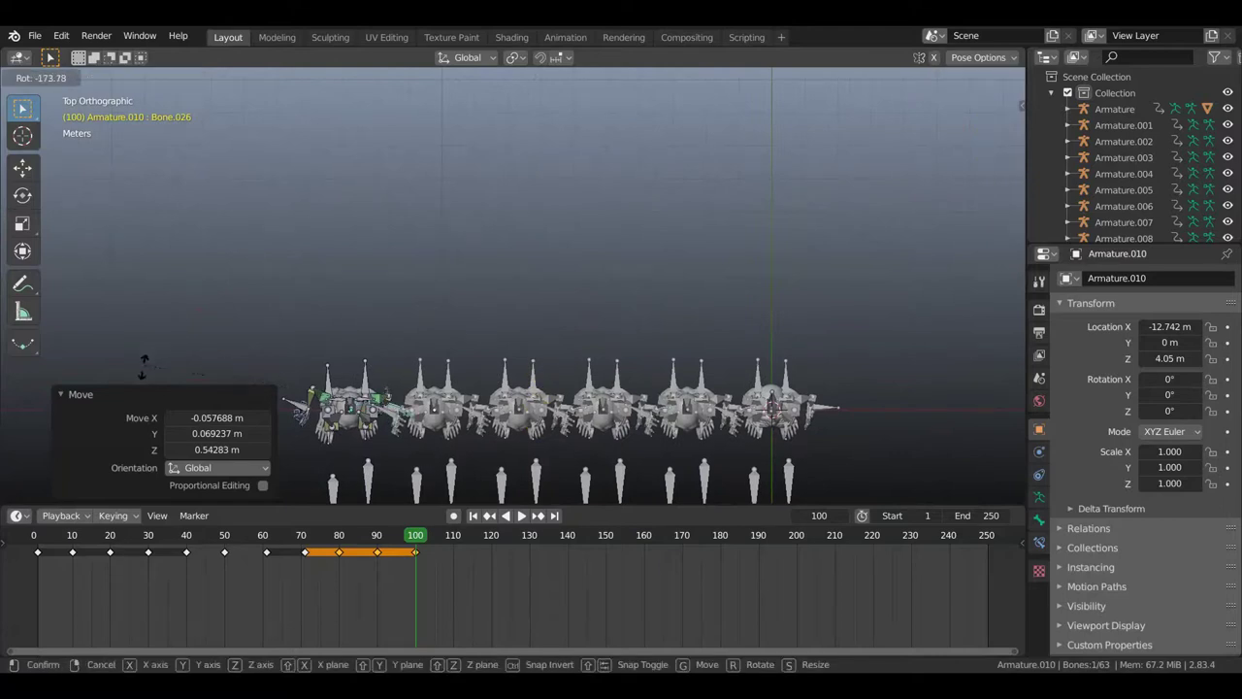
click(198, 378)
mouse_move(198, 377)
middle_down()
mouse_move(449, 310)
mouse_move(443, 236)
mouse_move(465, 222)
mouse_move(411, 244)
mouse_move(266, 214)
middle_up()
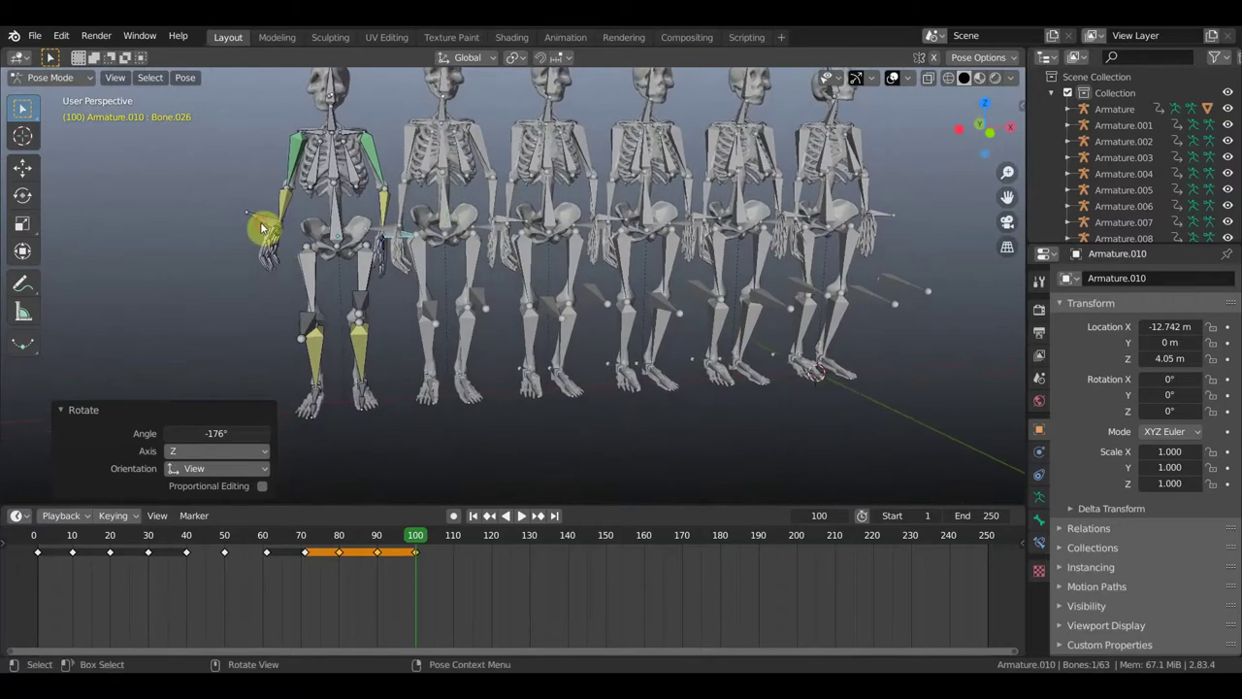
Move the first skeleton's hand bone, then add another bone to the selection.
click(262, 228)
key(g)
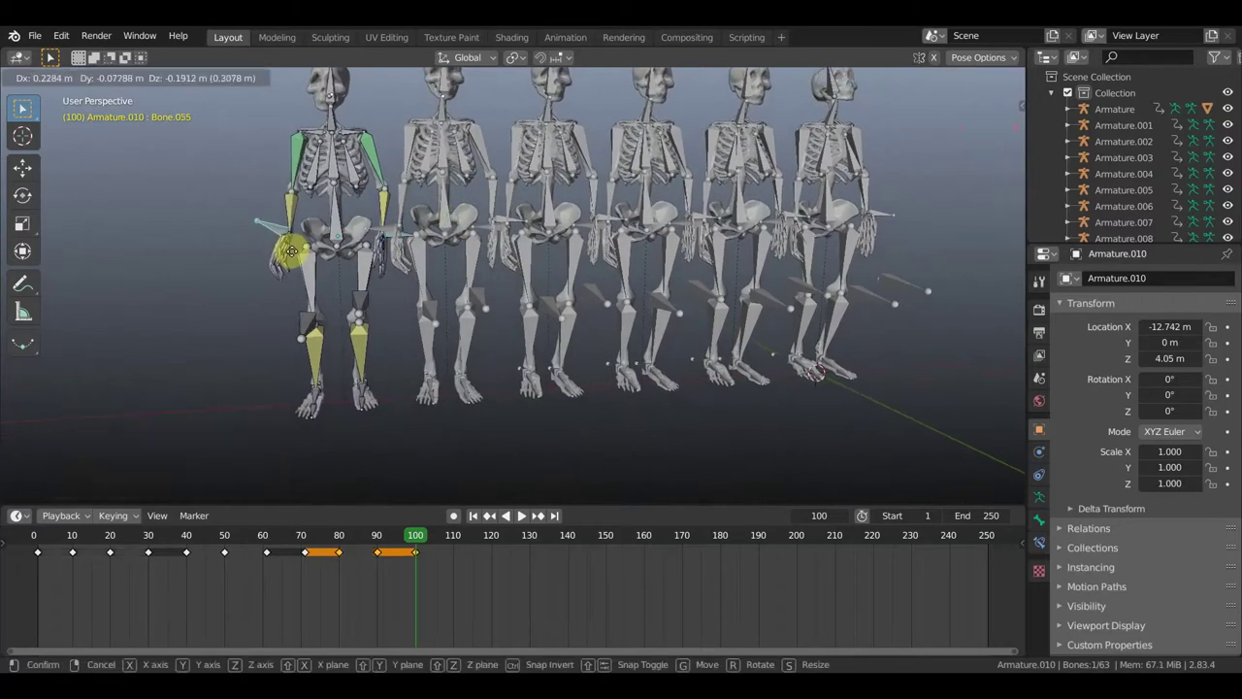
click(281, 251)
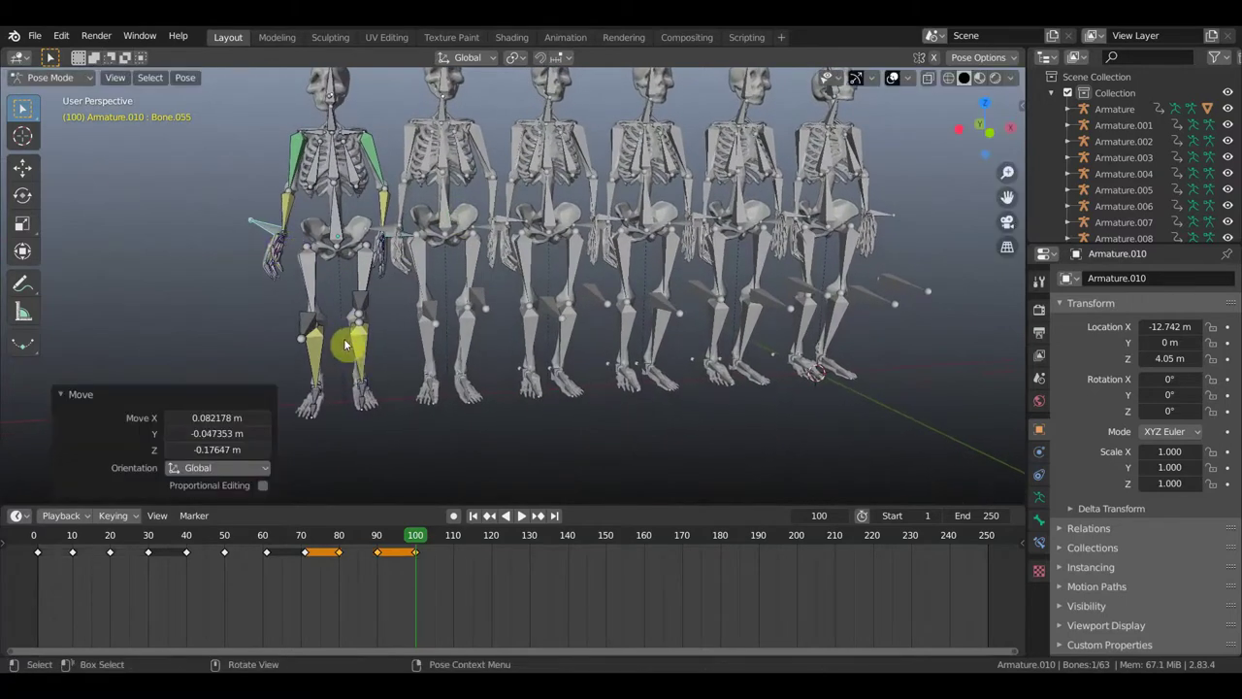
middle_drag(393, 247, 411, 227)
scroll(396, 241, up, 2)
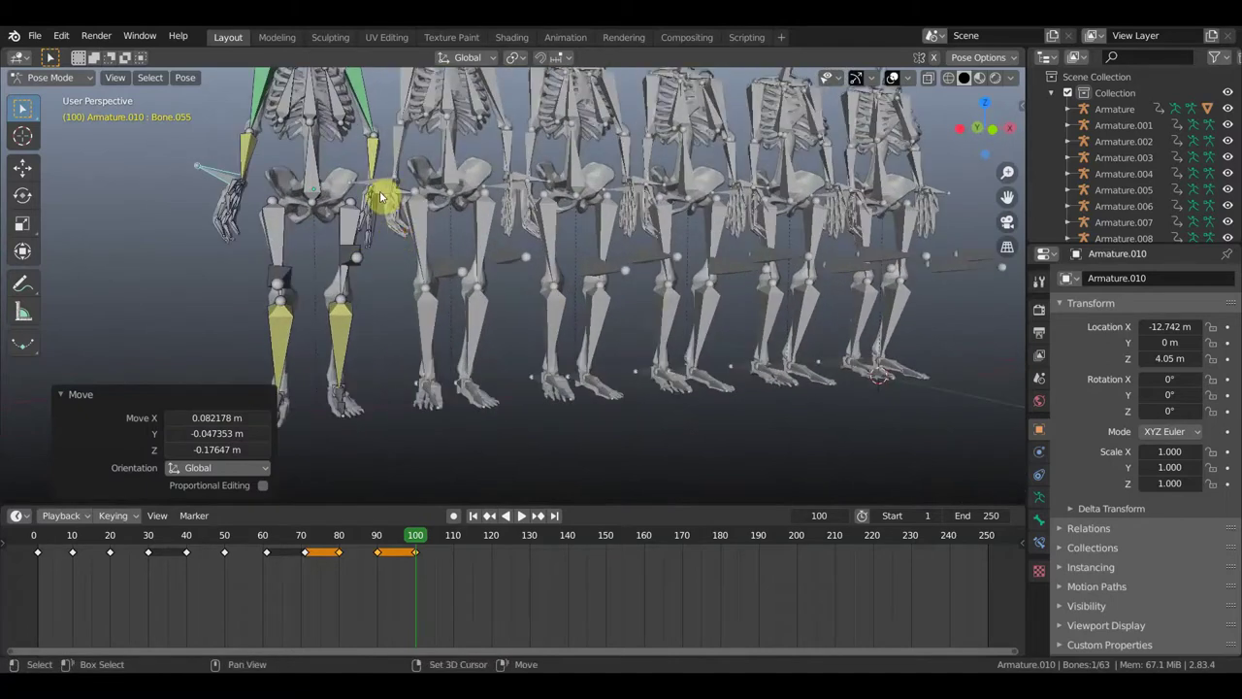
shift+click(376, 209)
Raise the first skeleton's skull bone slightly in front view.
mouse_move(376, 203)
middle_down()
mouse_move(351, 212)
mouse_move(376, 165)
middle_up()
shift+click(386, 109)
click(443, 204)
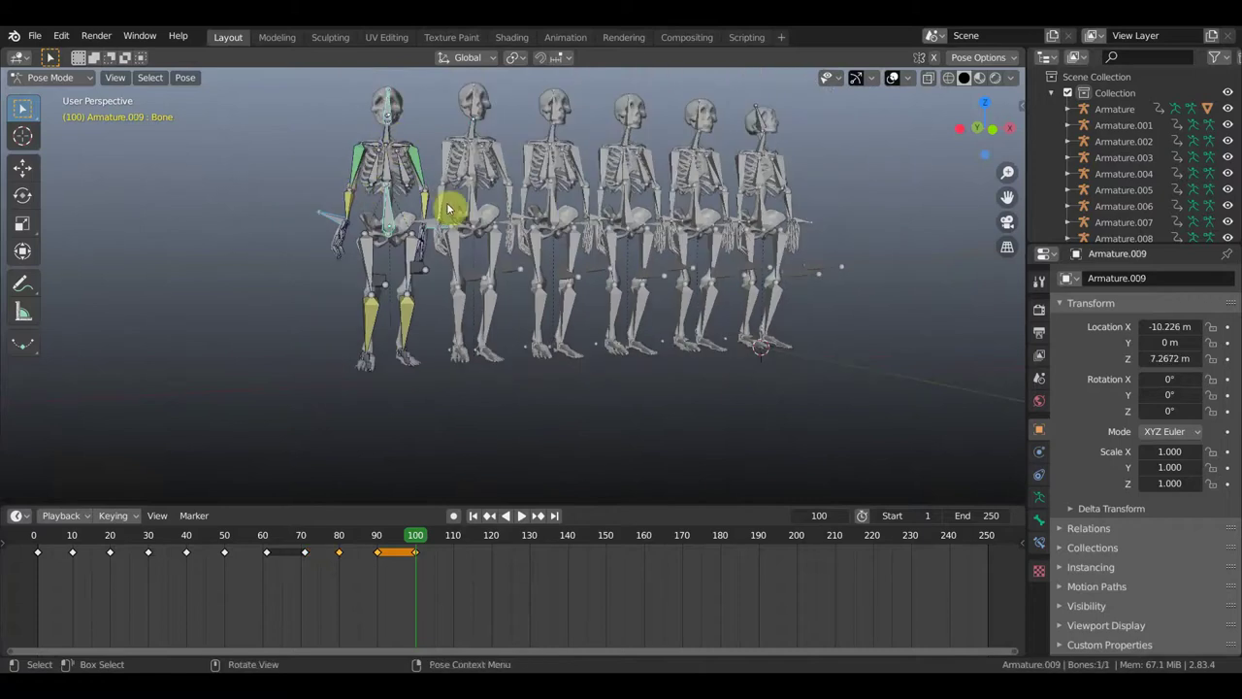
key(KP_1)
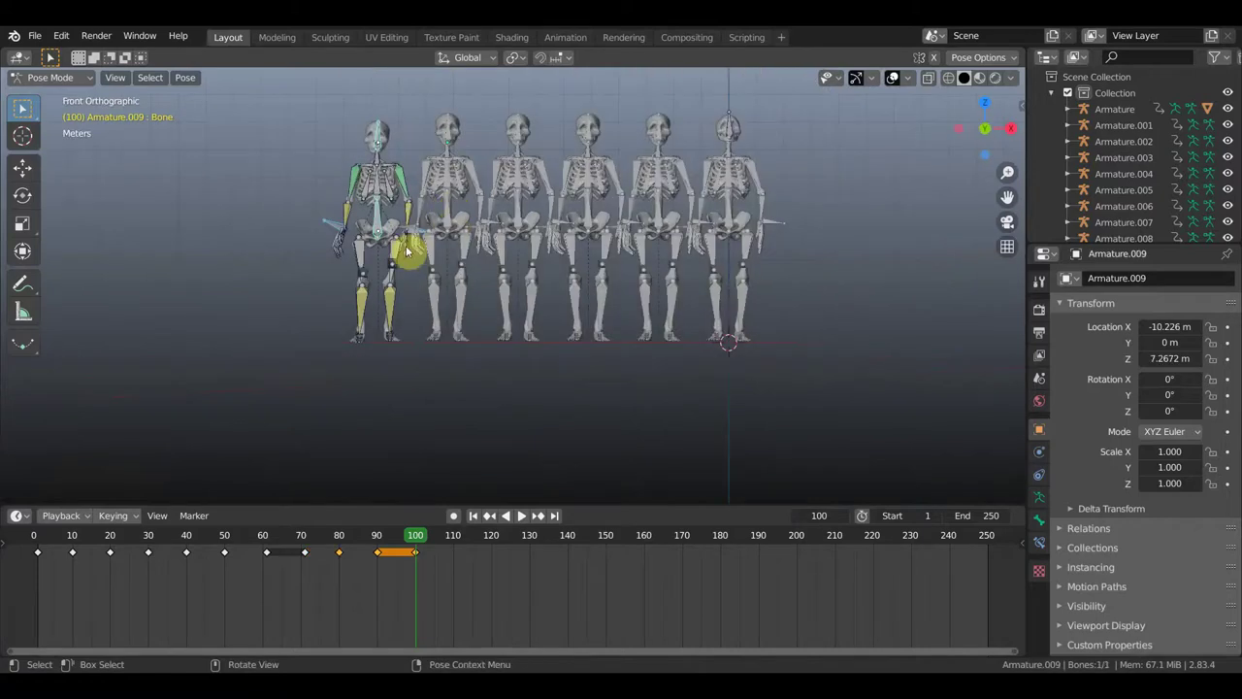
key(g)
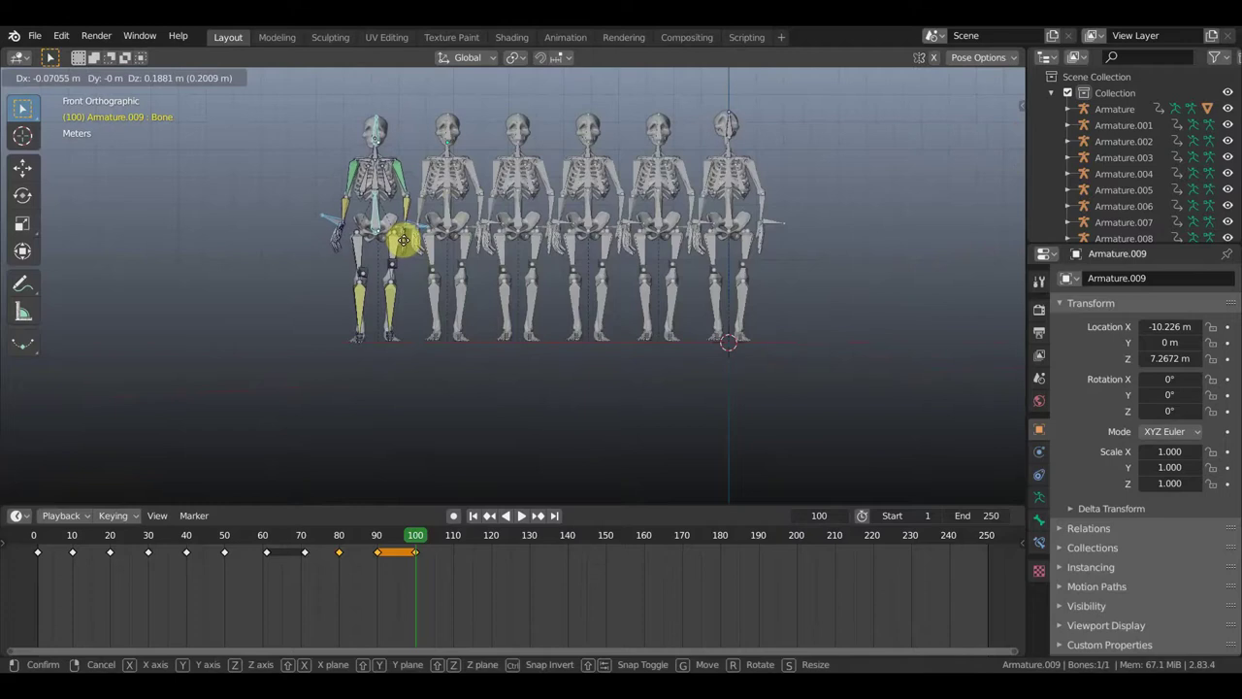
click(405, 245)
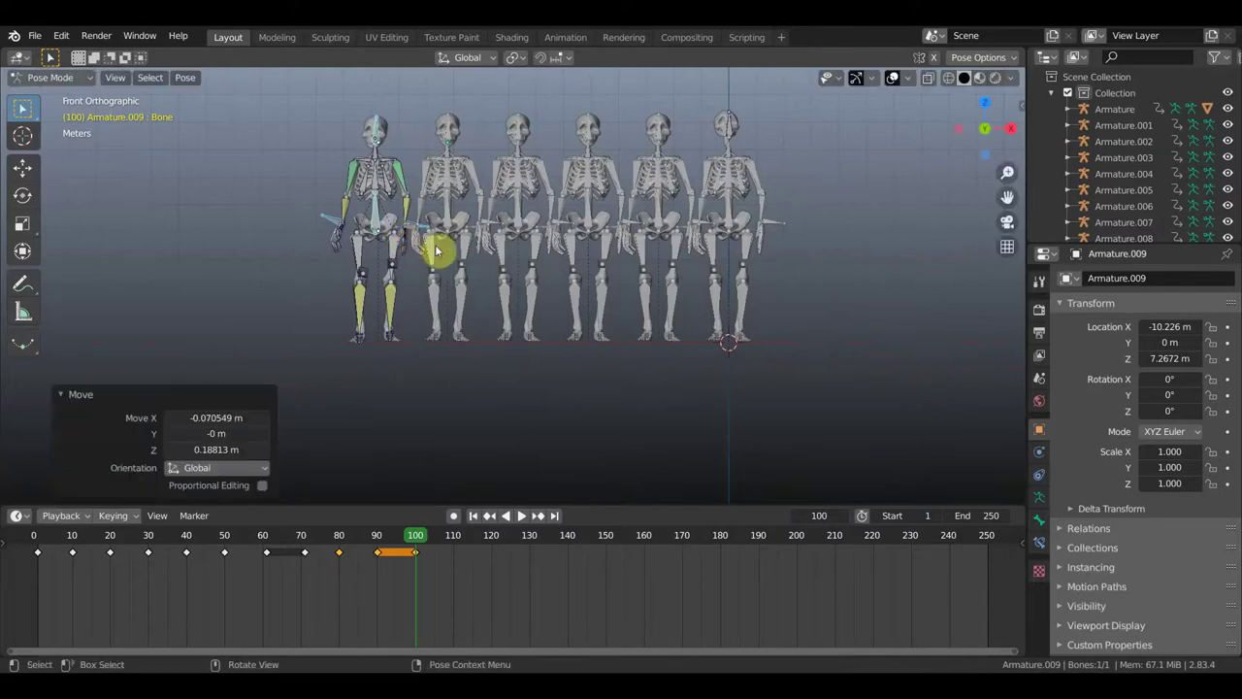
Keyframe all the first skeleton's bones with LocRot at frame 100 and scrub to preview.
mouse_move(492, 322)
middle_down()
mouse_move(625, 334)
mouse_move(501, 333)
middle_up()
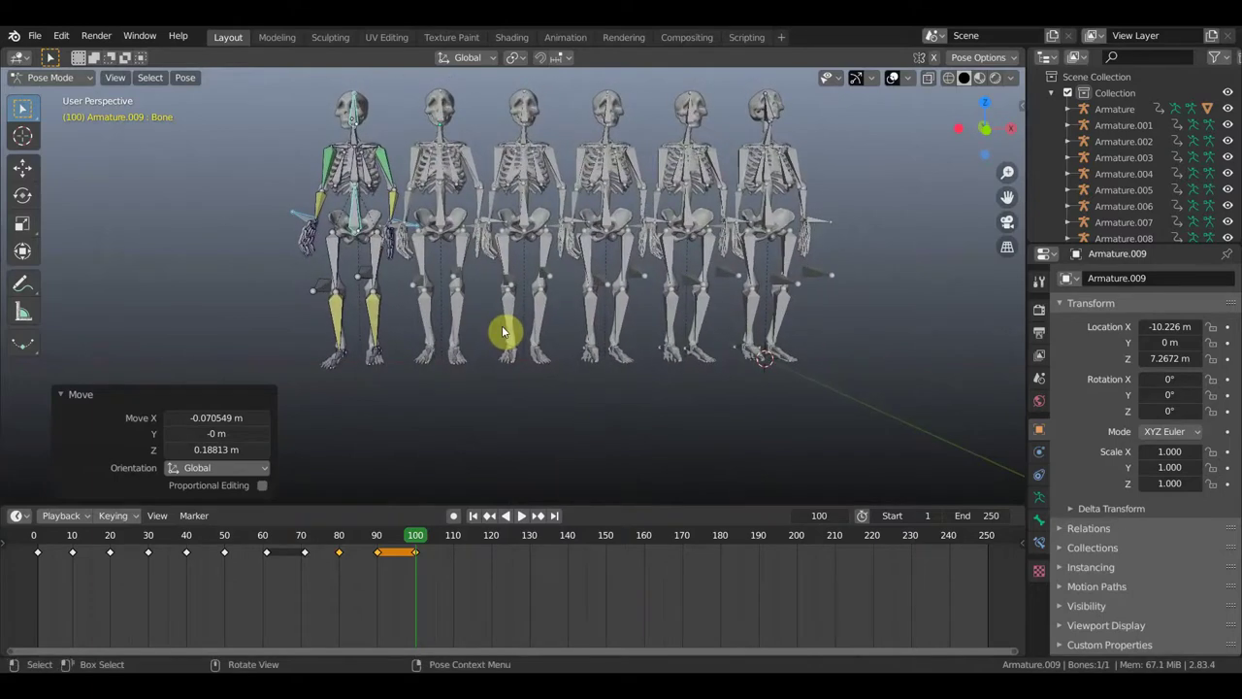
key(a)
key(i)
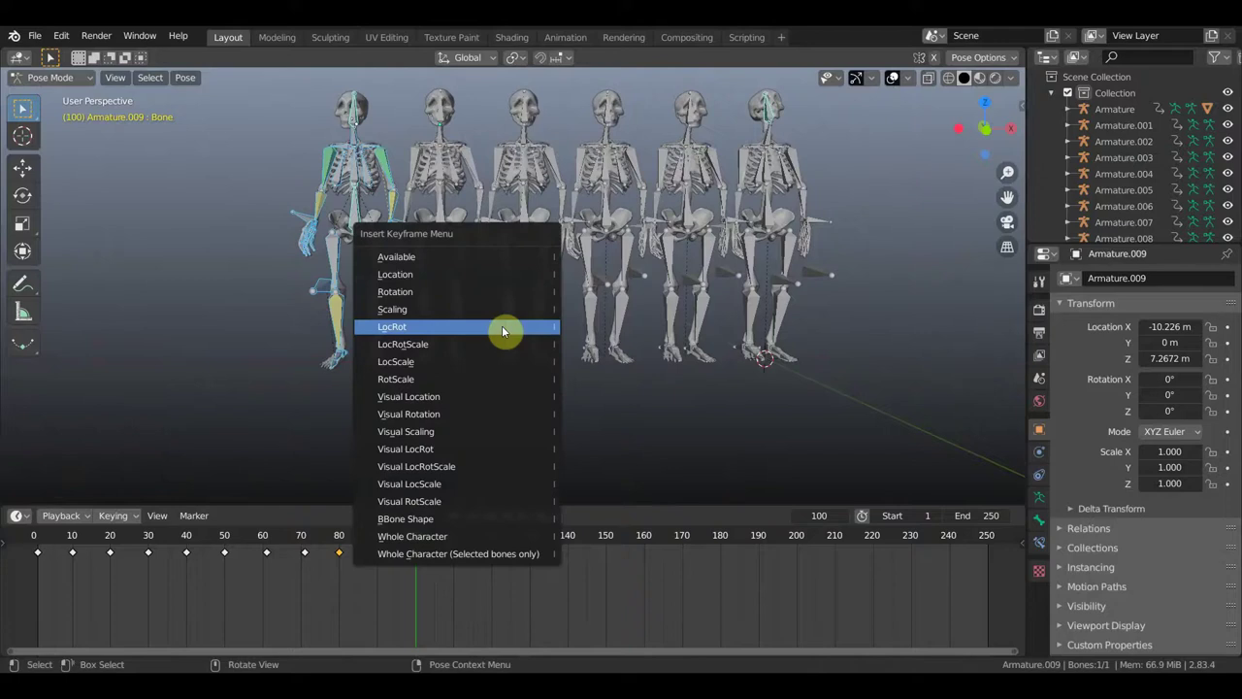
click(502, 326)
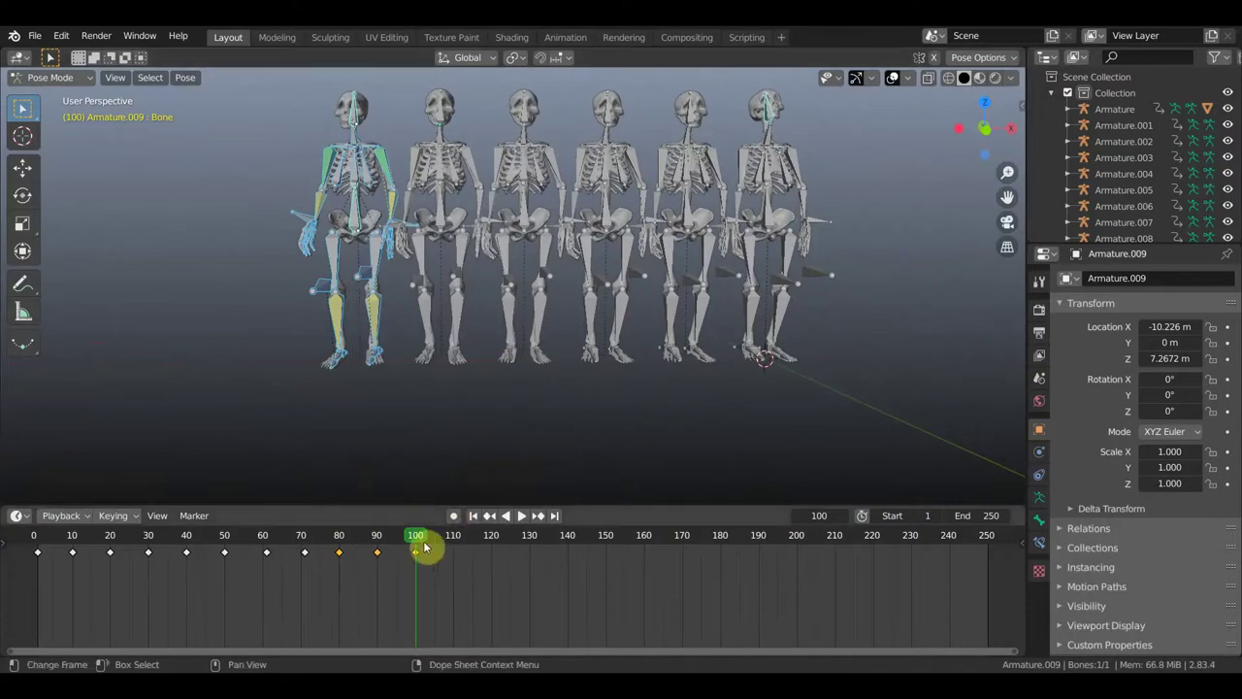
mouse_move(410, 541)
mouse_down()
mouse_move(200, 538)
mouse_move(345, 536)
mouse_move(420, 561)
mouse_move(42, 568)
mouse_up()
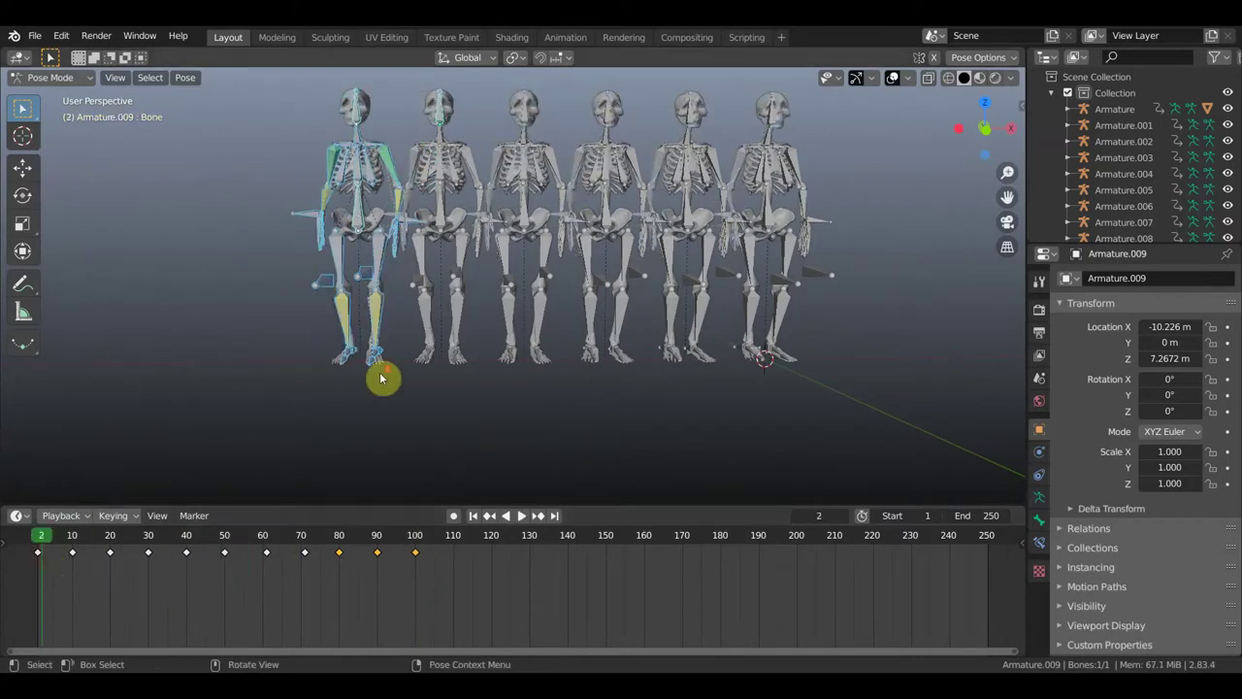
Hide viewport overlays, switch to Material Preview, and recentre the skeletons.
scroll(381, 379, down, 2)
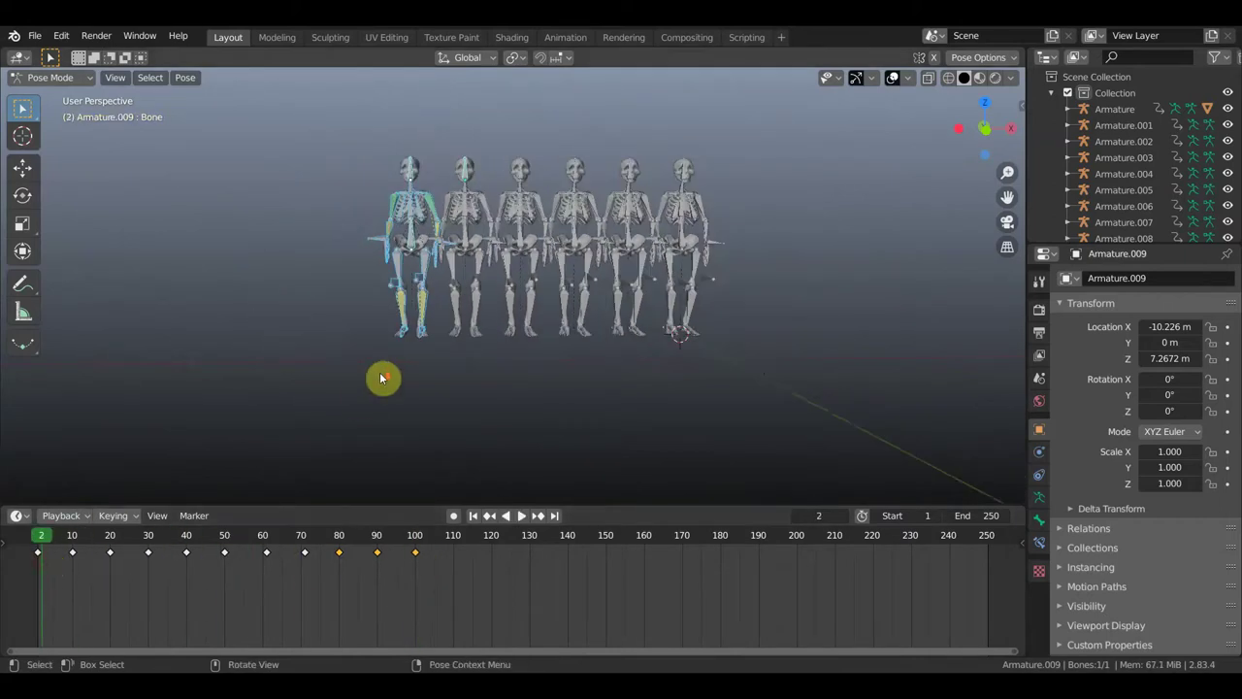
click(892, 77)
click(978, 78)
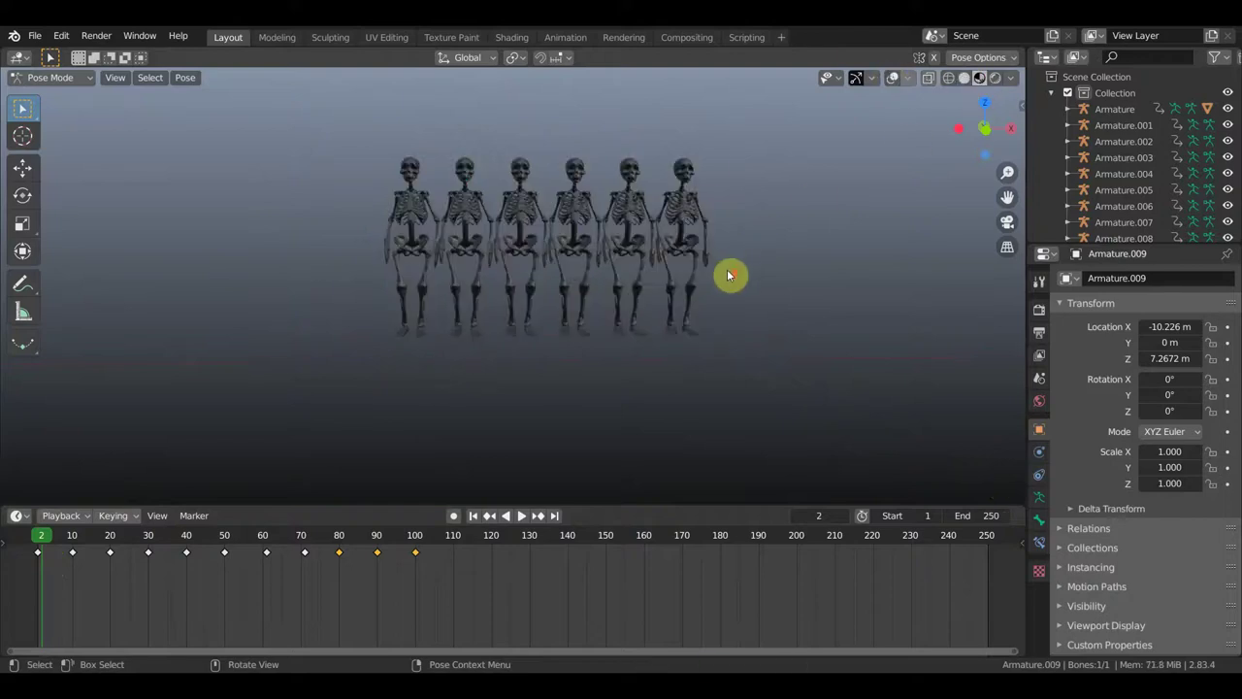
scroll(728, 275, up, 1)
shift+middle_drag(828, 255, 774, 296)
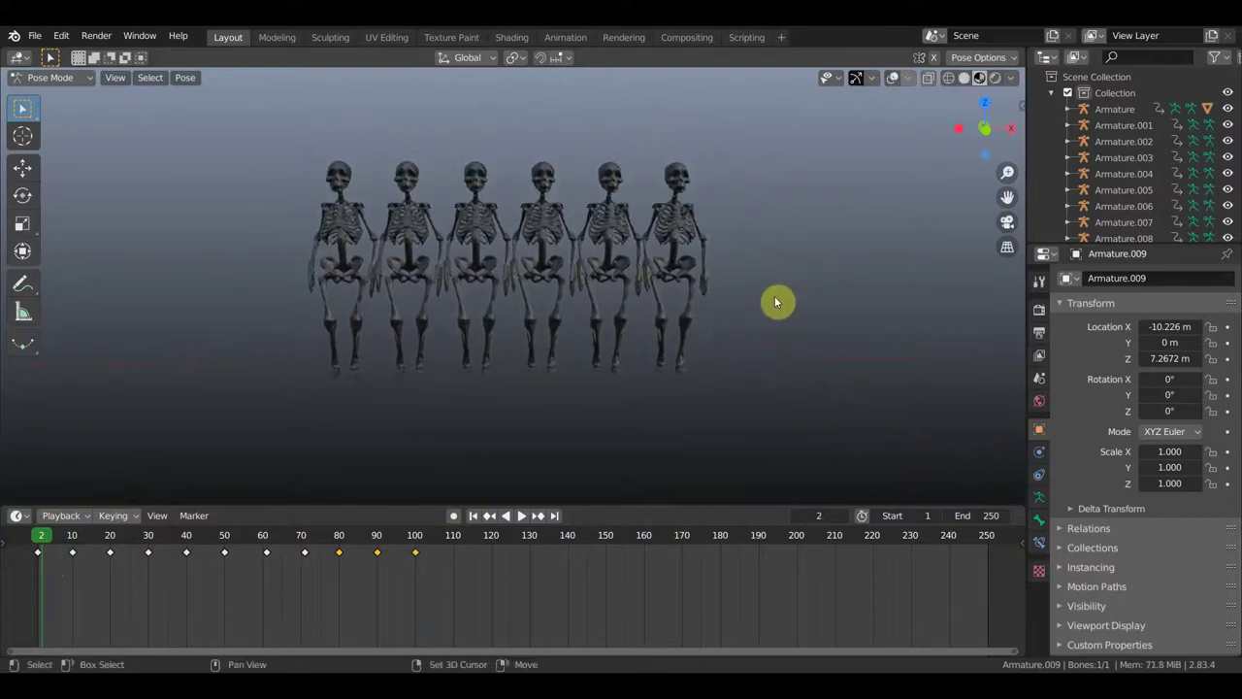
scroll(777, 300, down, 1)
scroll(442, 417, up, 2)
scroll(442, 417, down, 1)
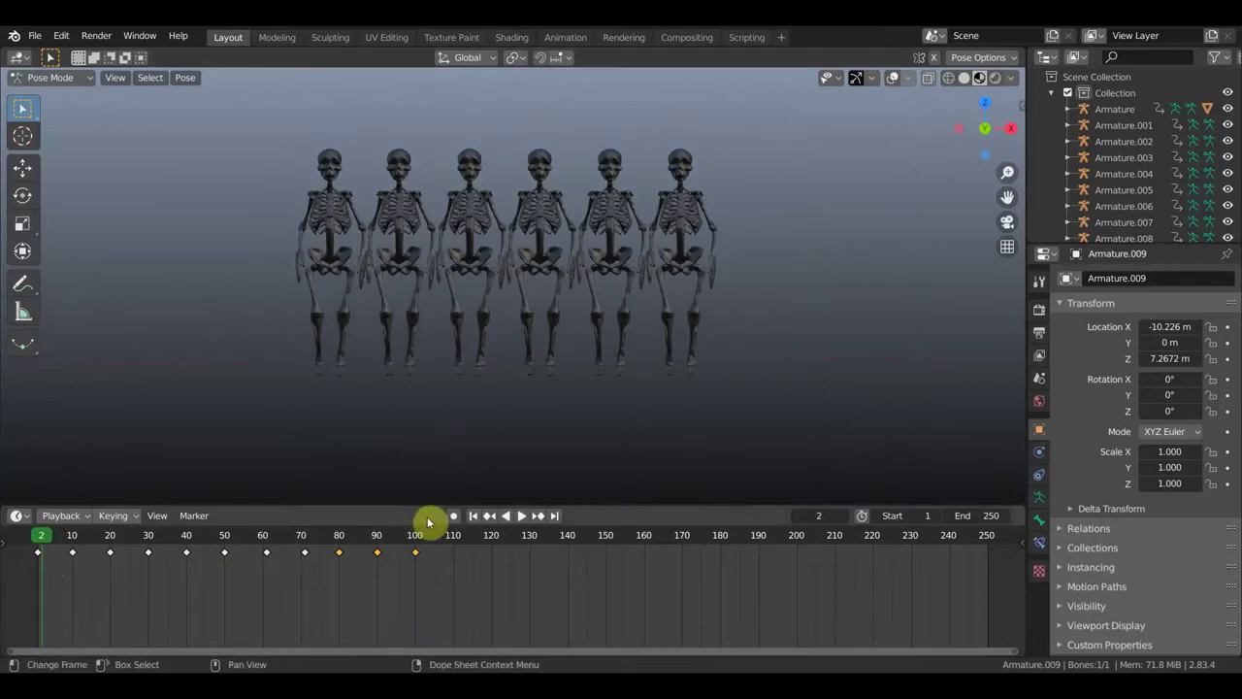
Play and stop the animation, then scrub back to around frame 101.
click(521, 518)
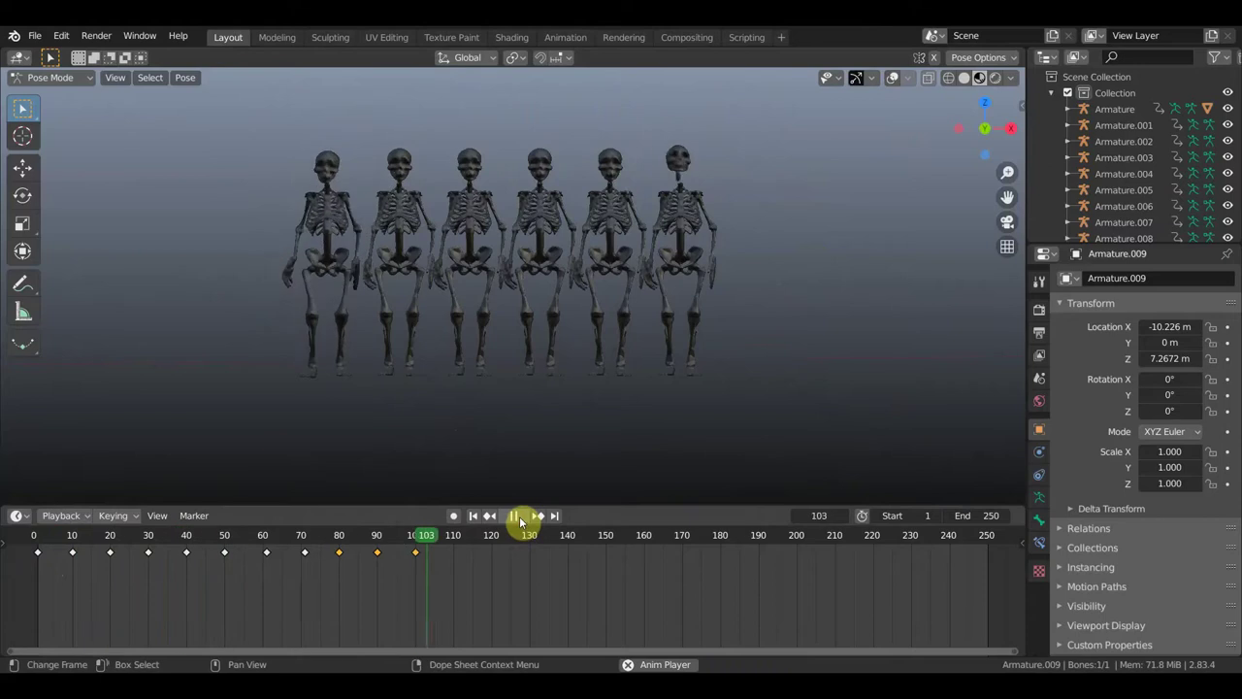
click(516, 516)
drag(527, 543, 421, 545)
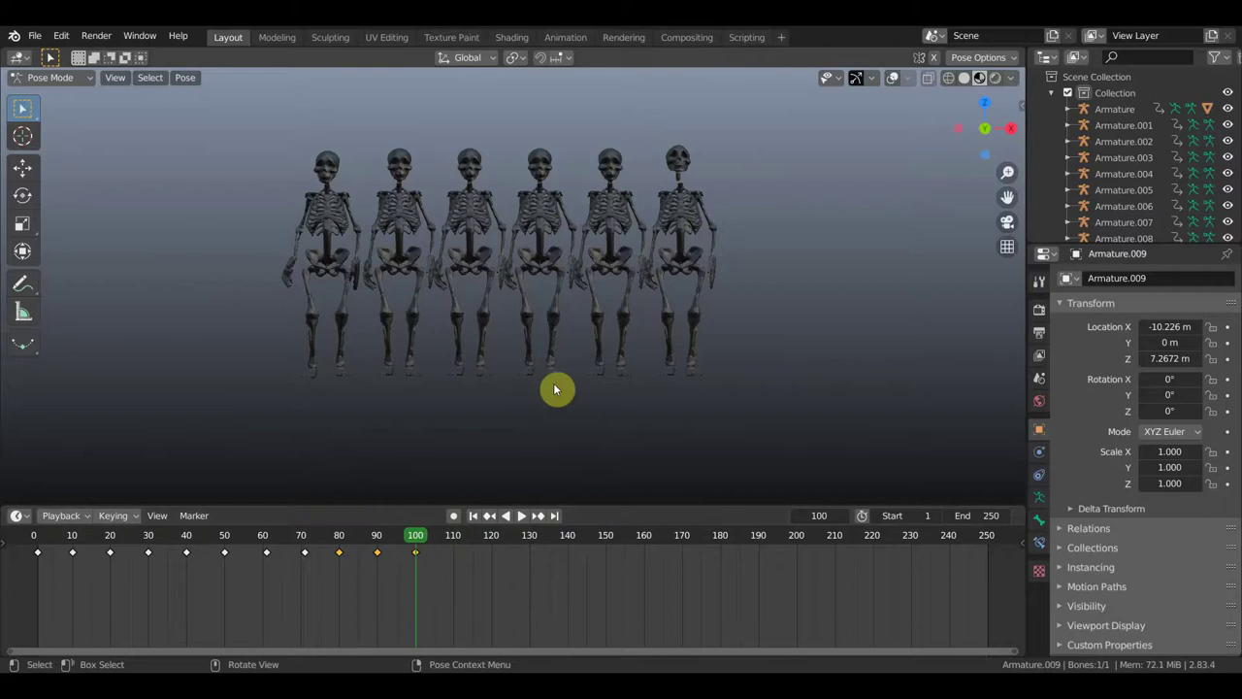
With overlays back on, nudge the last skeleton's skull bone.
click(893, 77)
scroll(821, 171, up, 1)
scroll(809, 181, up, 1)
scroll(743, 206, up, 1)
scroll(718, 189, up, 2)
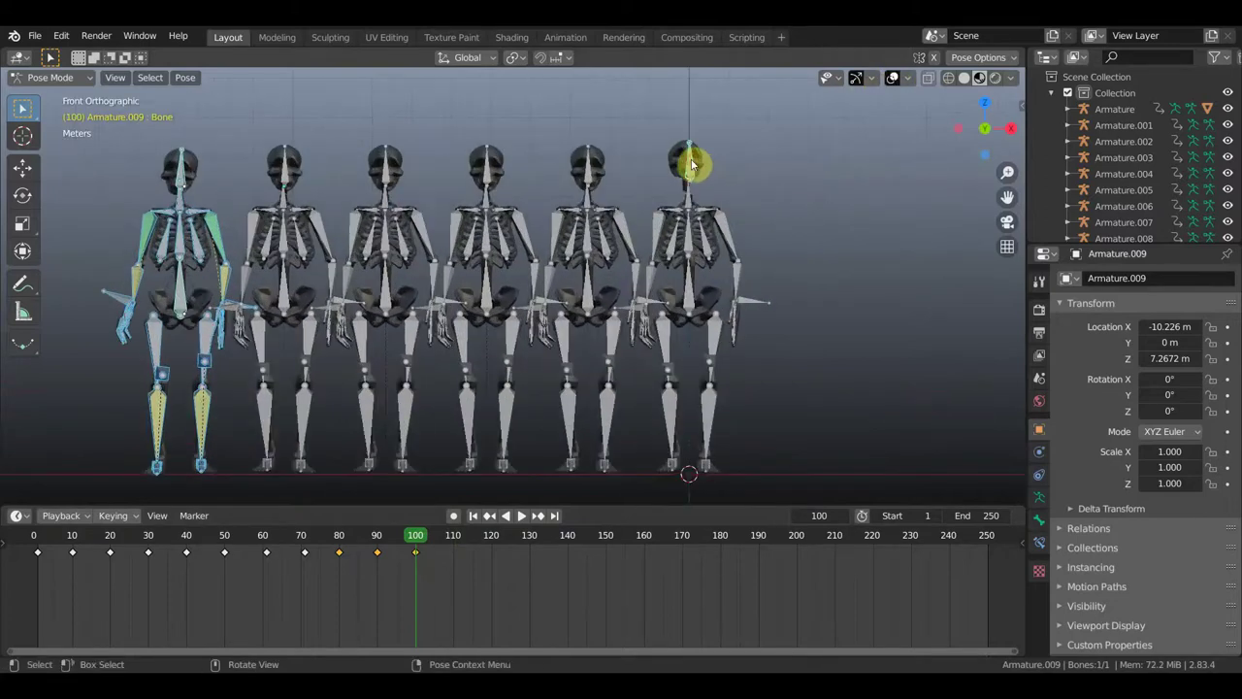
click(692, 169)
key(g)
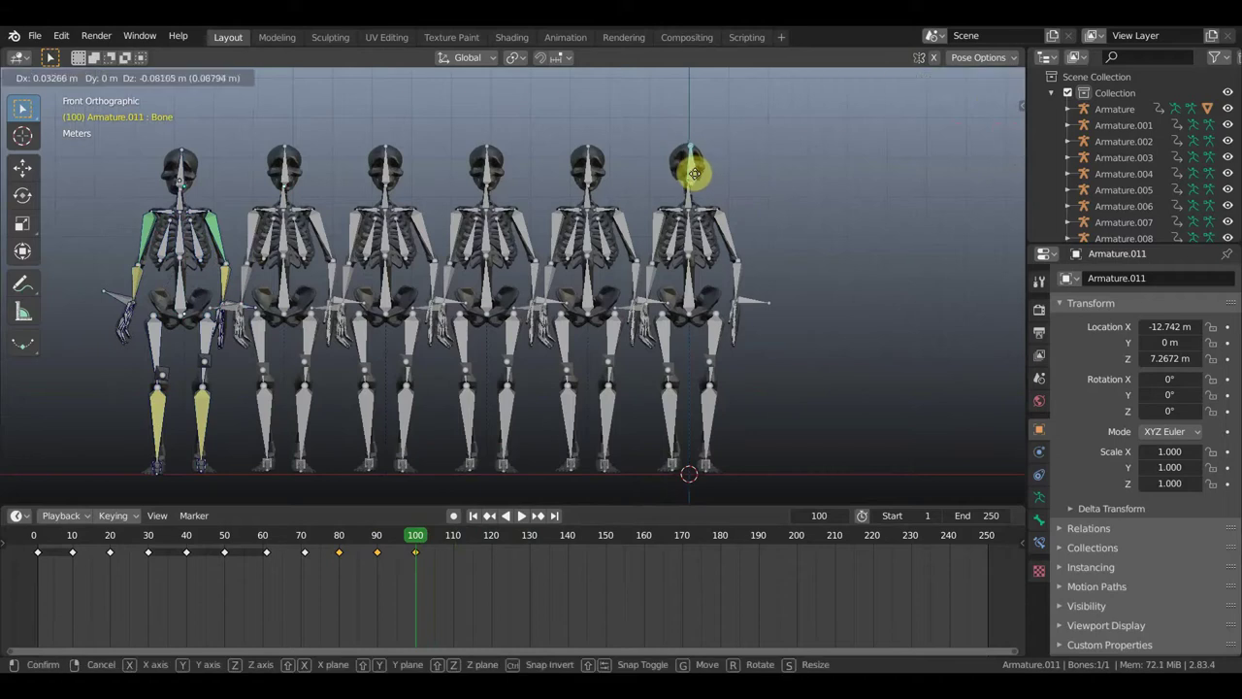
click(695, 180)
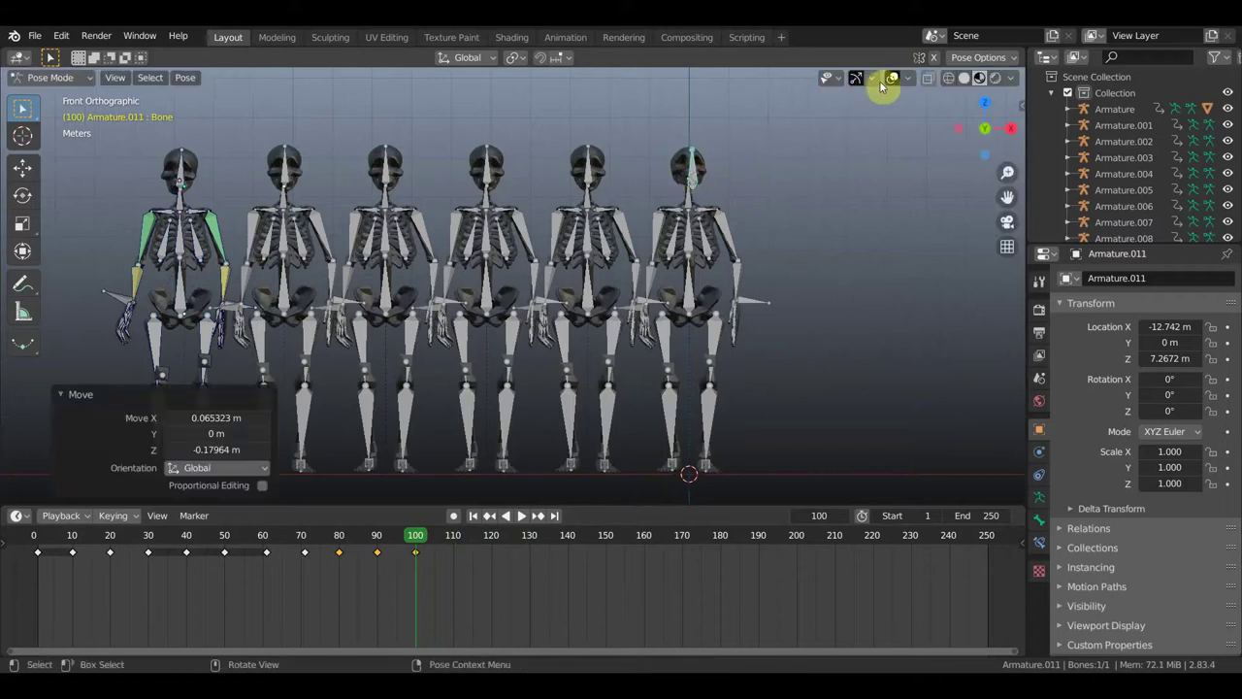
Tilt the skull -21.3° from a side view with overlays hidden.
click(893, 77)
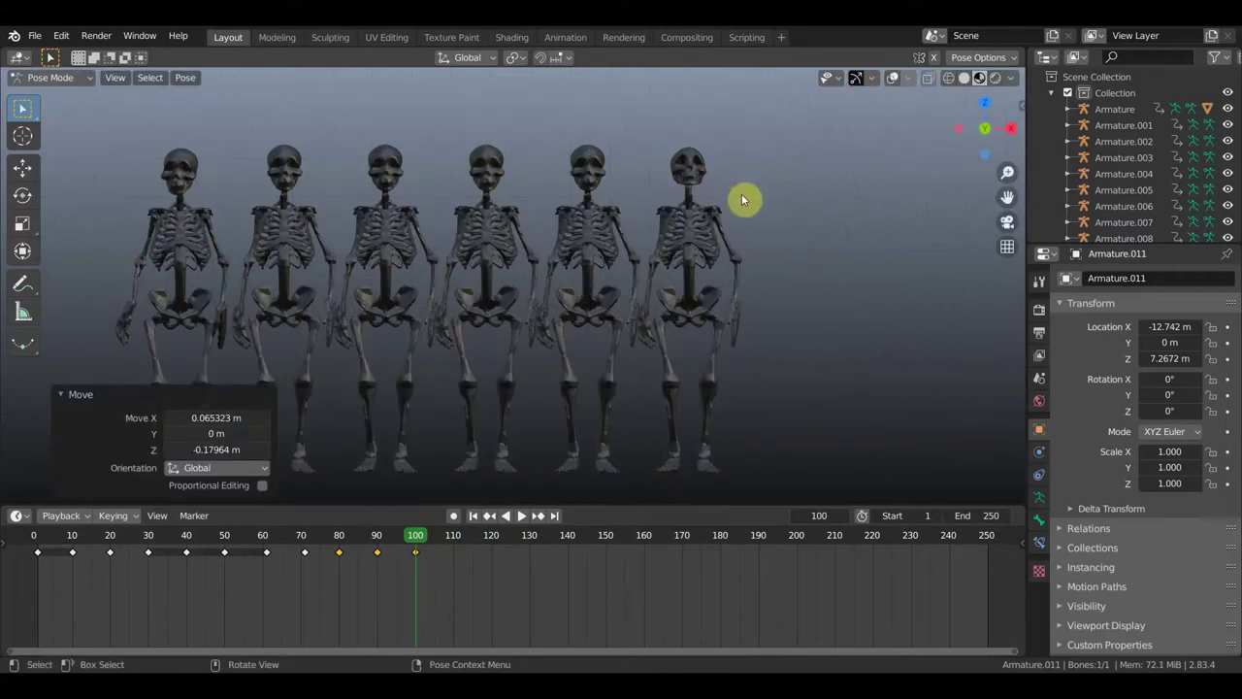
middle_drag(741, 193, 618, 200)
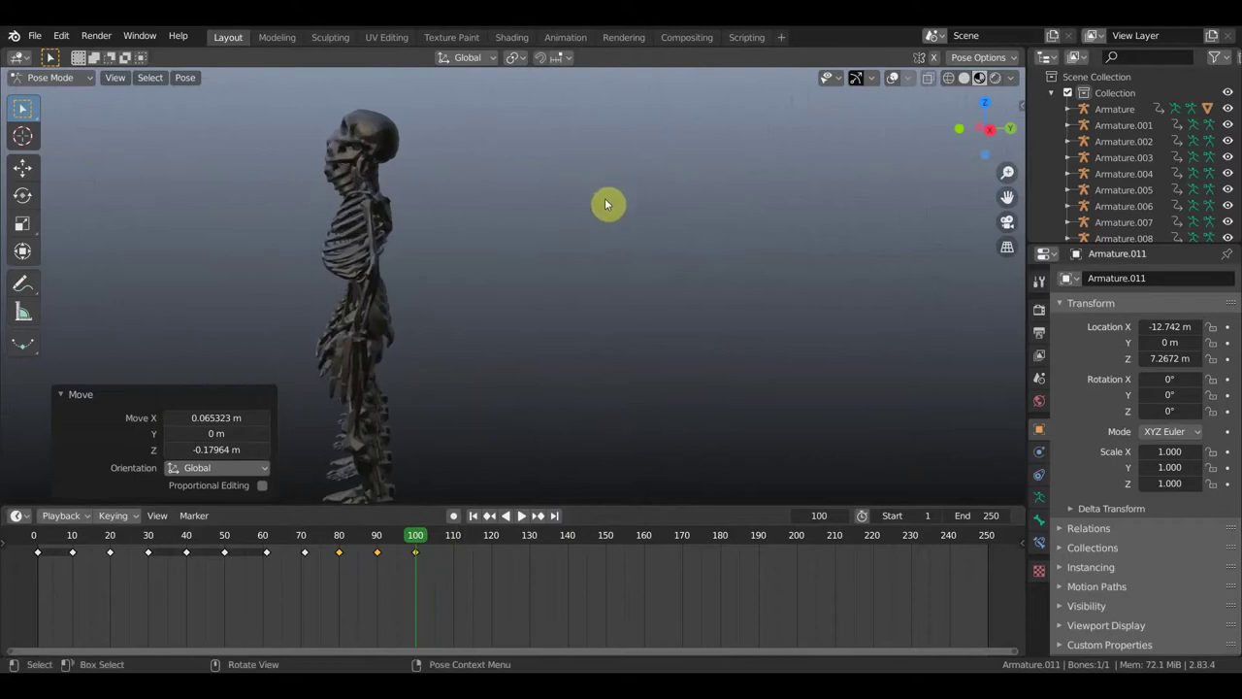
key(r)
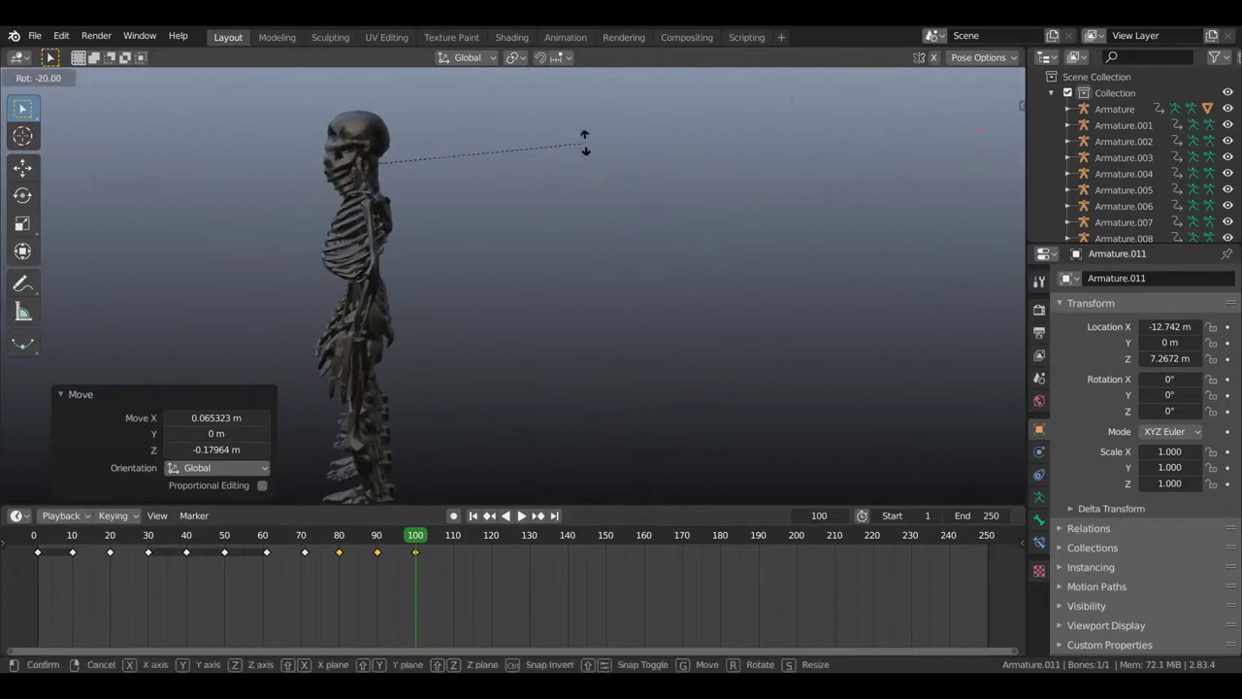
click(581, 138)
middle_drag(589, 167, 688, 165)
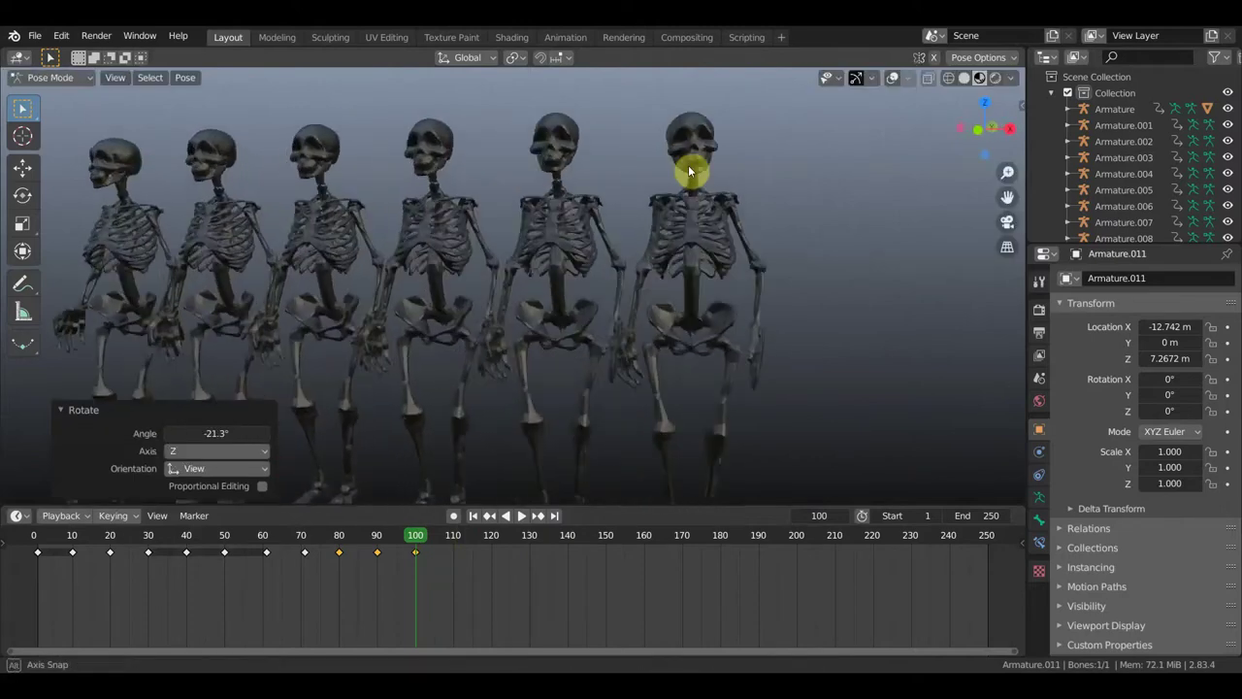
scroll(715, 171, down, 2)
scroll(715, 174, down, 2)
scroll(727, 174, down, 2)
middle_drag(733, 172, 743, 161)
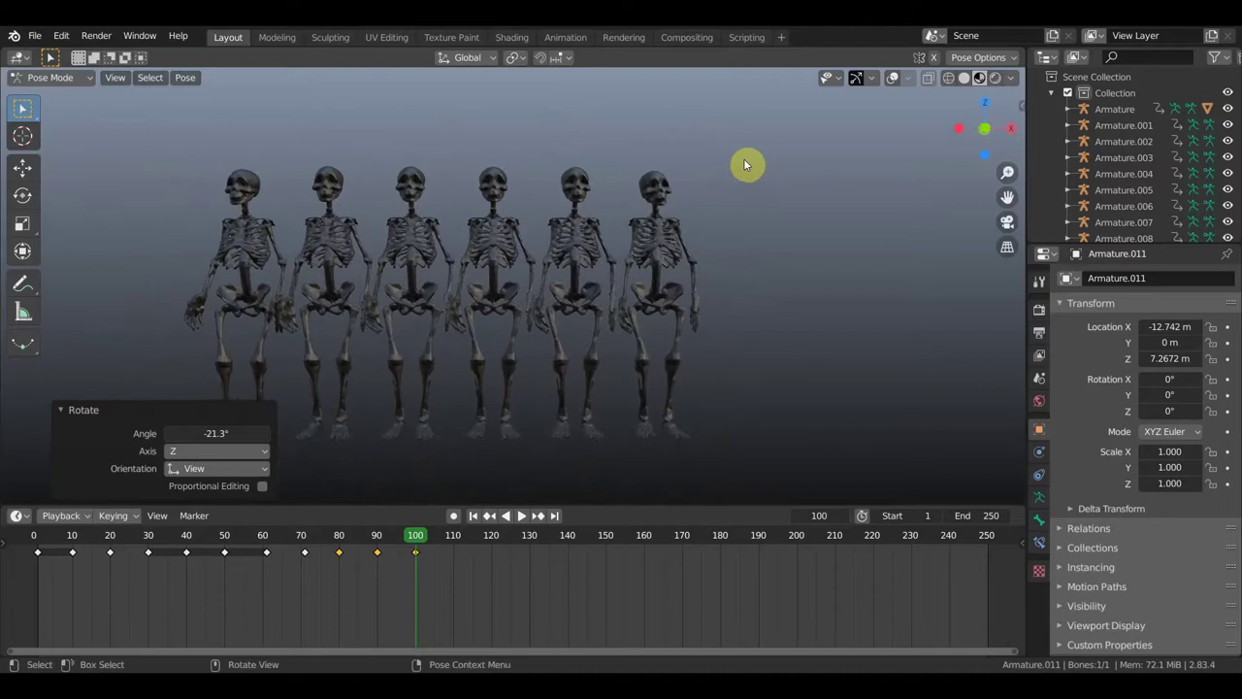
Keyframe the skull's LocRot at frame 100 and view the row from the front.
key(i)
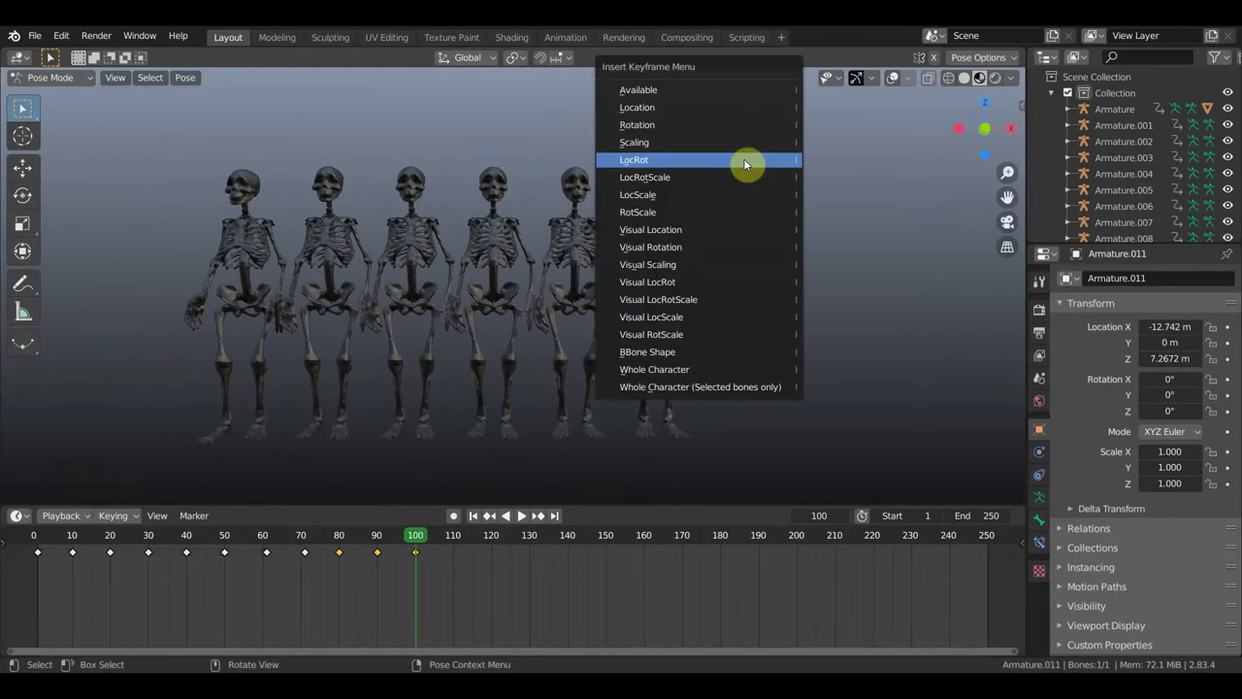
click(743, 160)
key(KP_1)
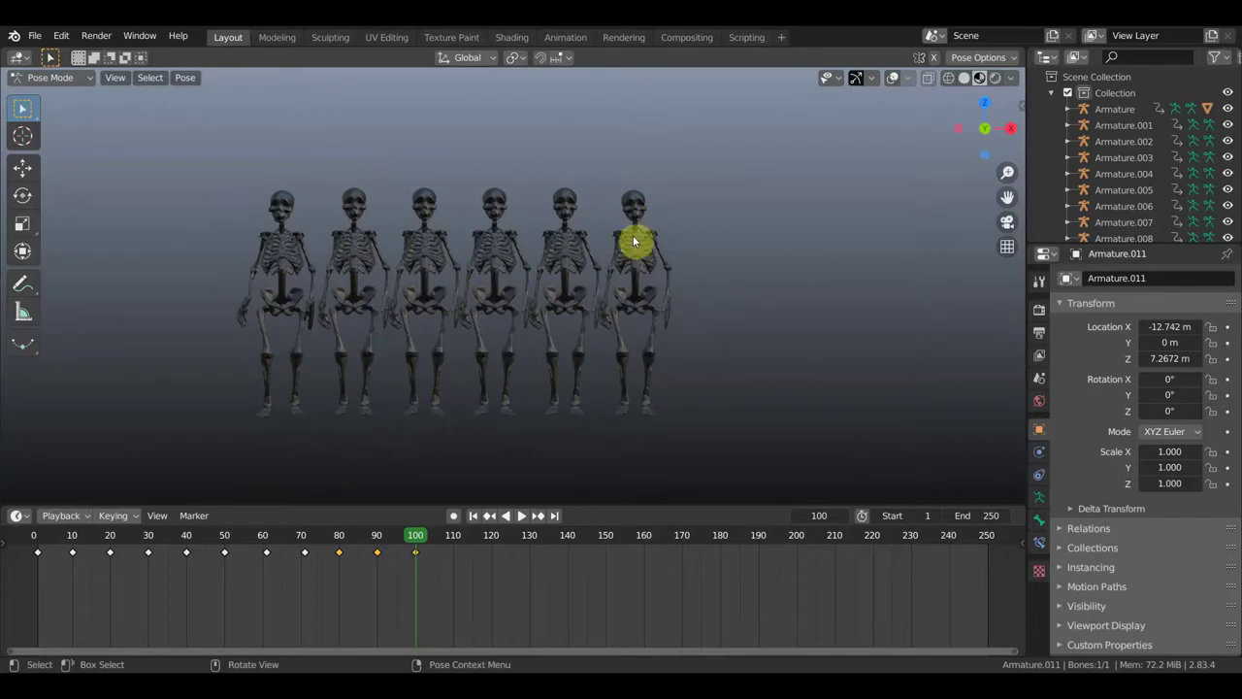
Rewind to frame 0, play the animation through, then box-select all timeline keyframes.
scroll(633, 242, up, 1)
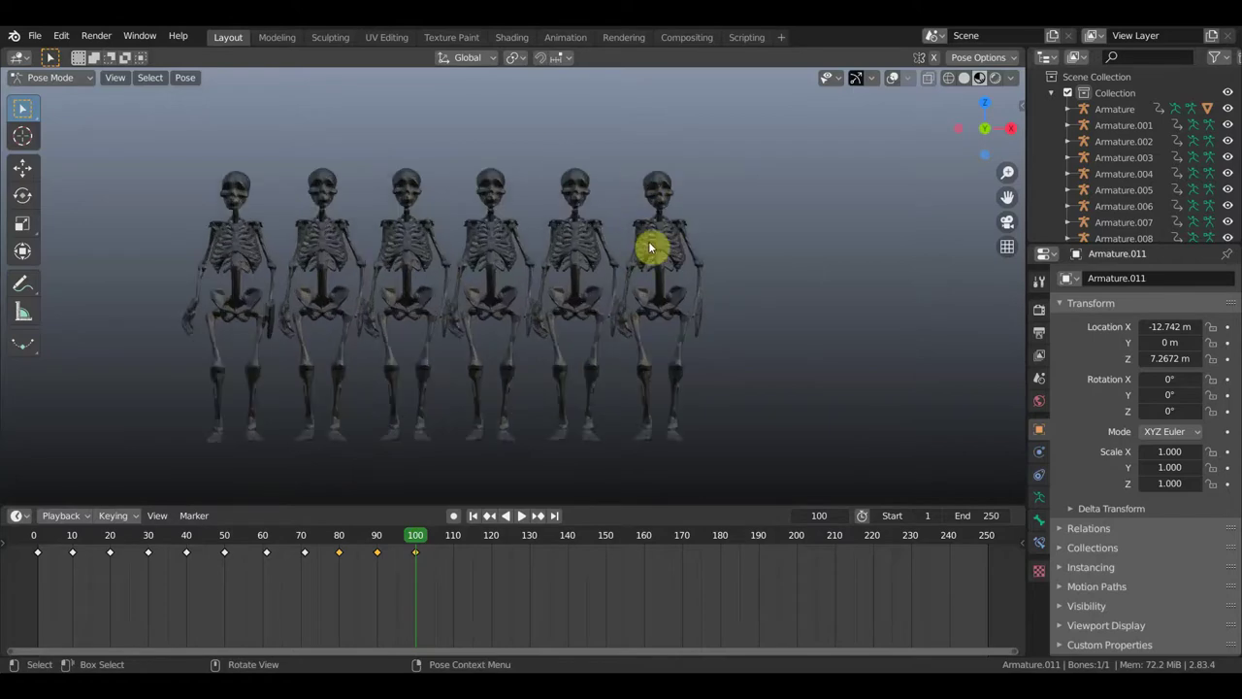
scroll(650, 248, down, 1)
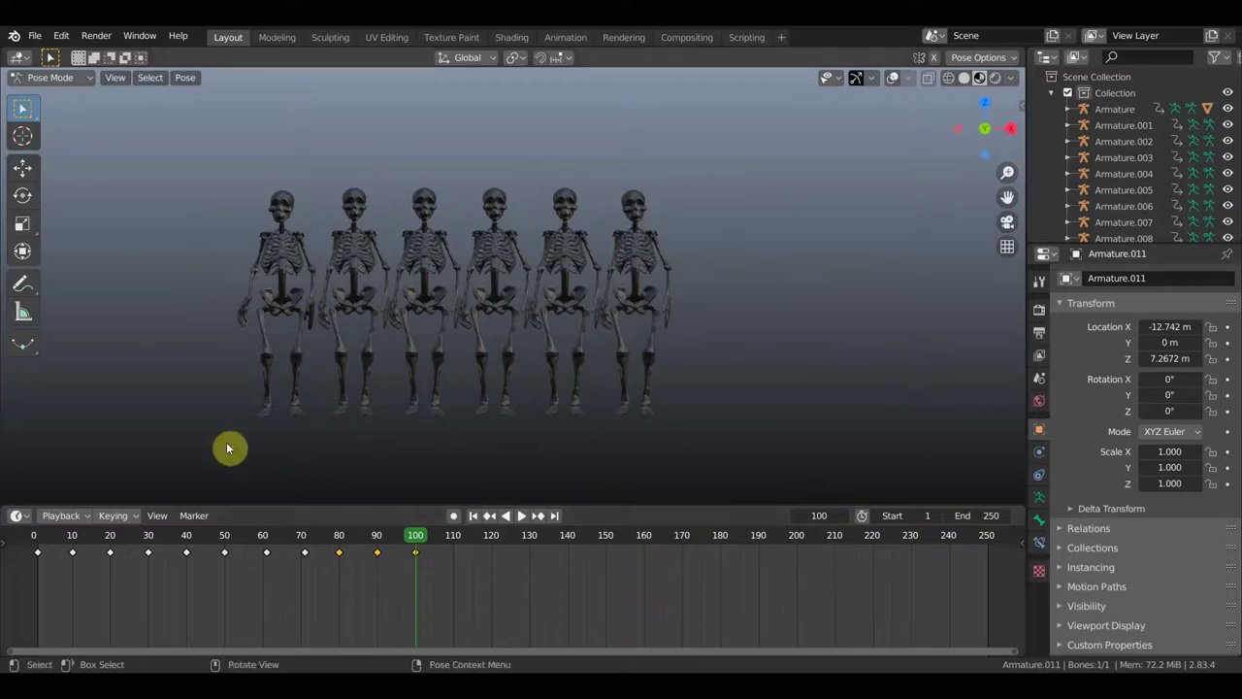
drag(415, 535, 32, 536)
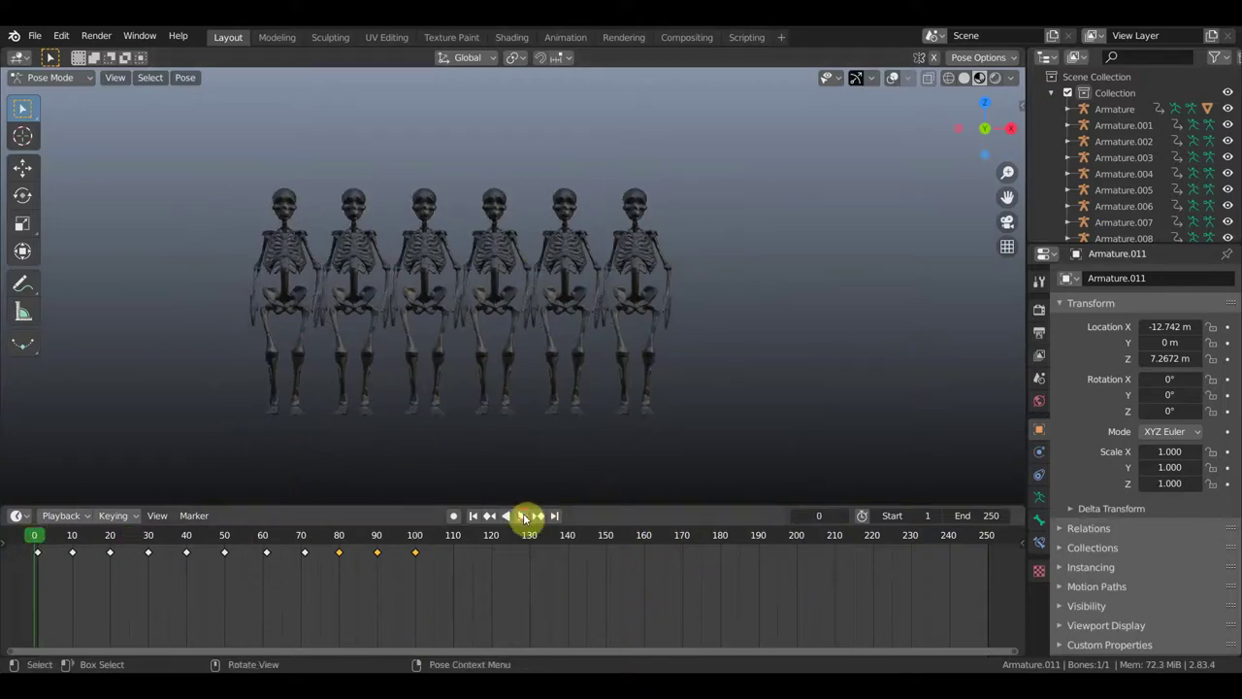
click(522, 517)
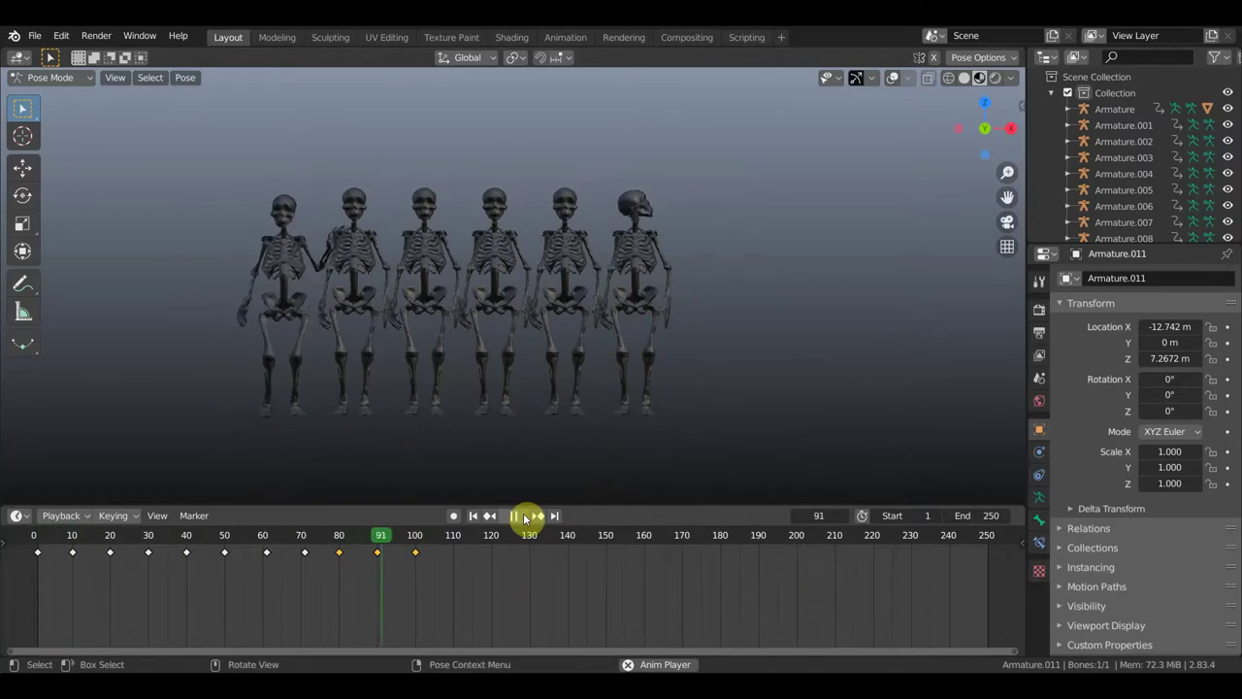
click(523, 516)
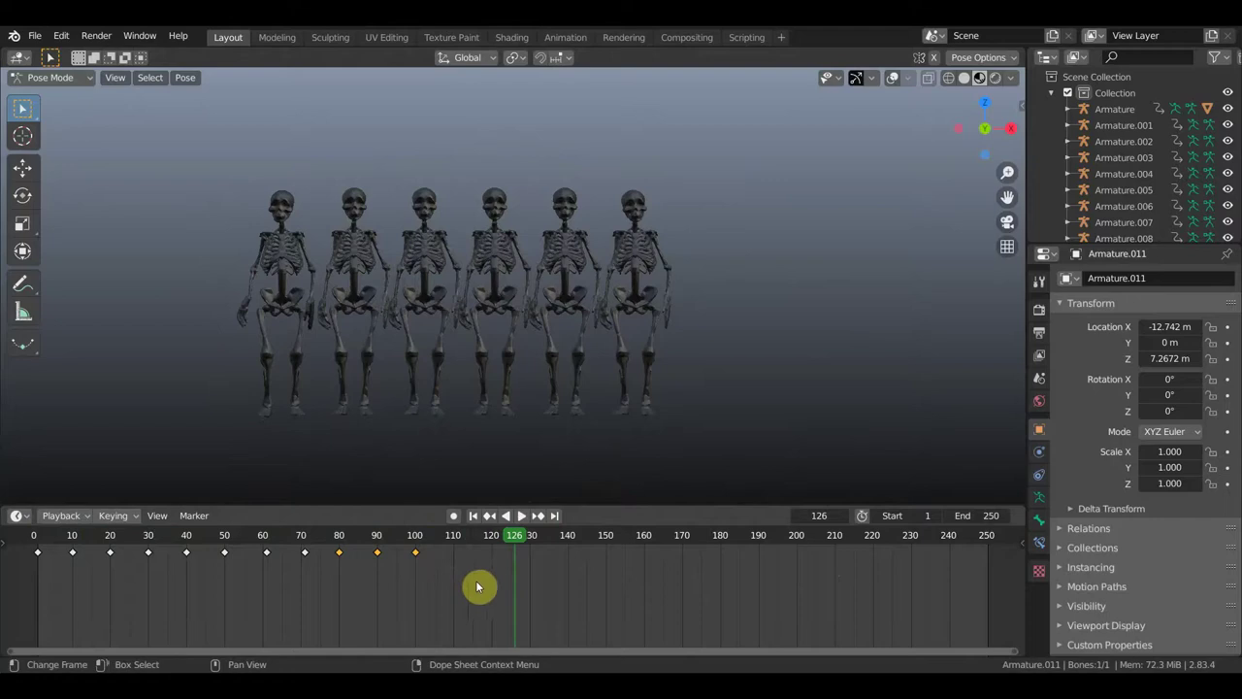
drag(476, 586, 34, 551)
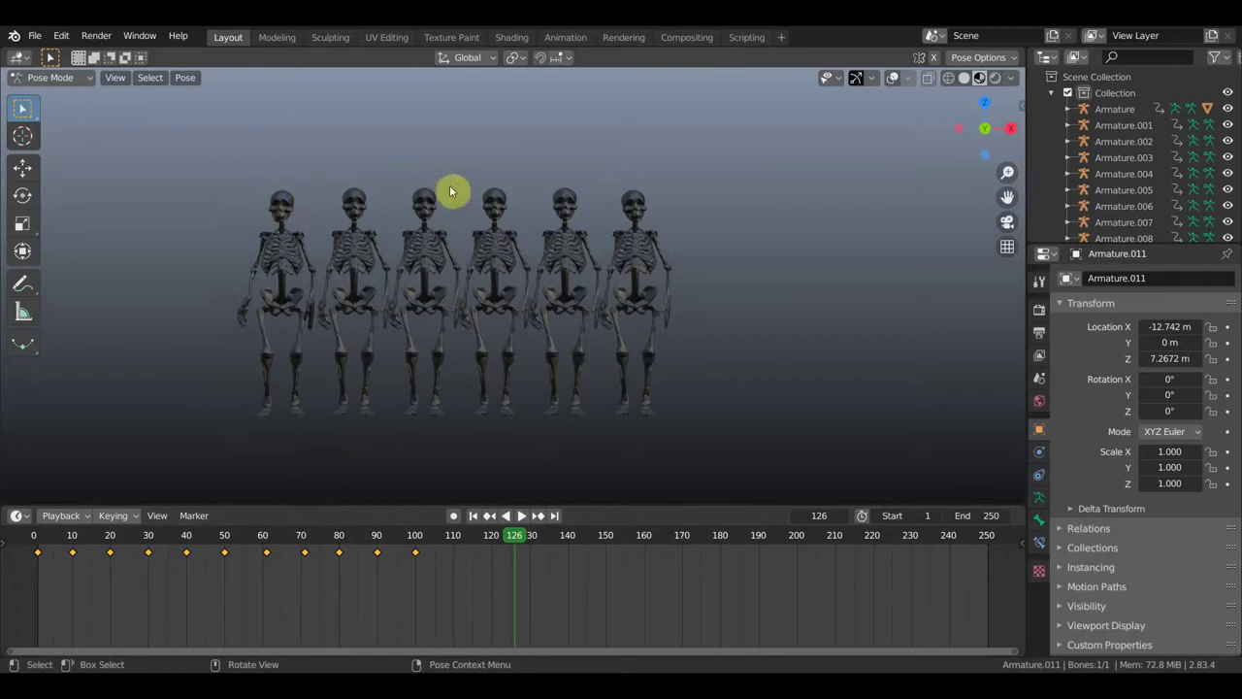
Stop playback around frame 101 and switch the viewport to Solid shading.
key(space)
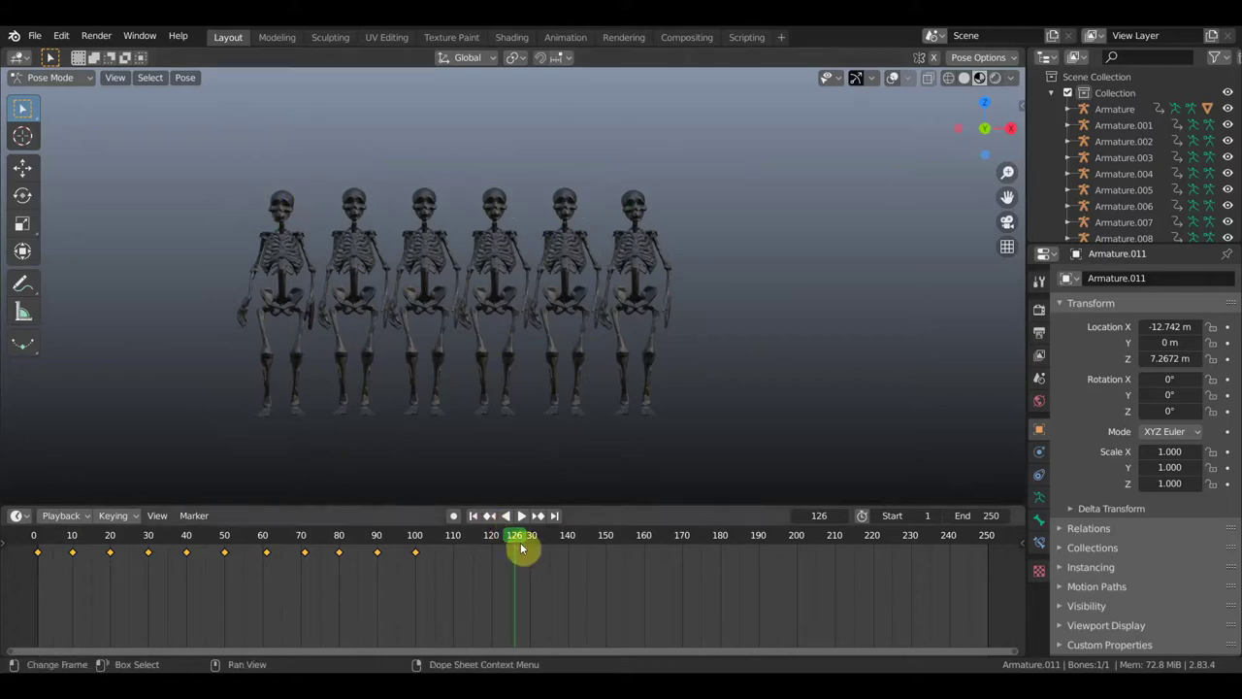
click(422, 536)
key(space)
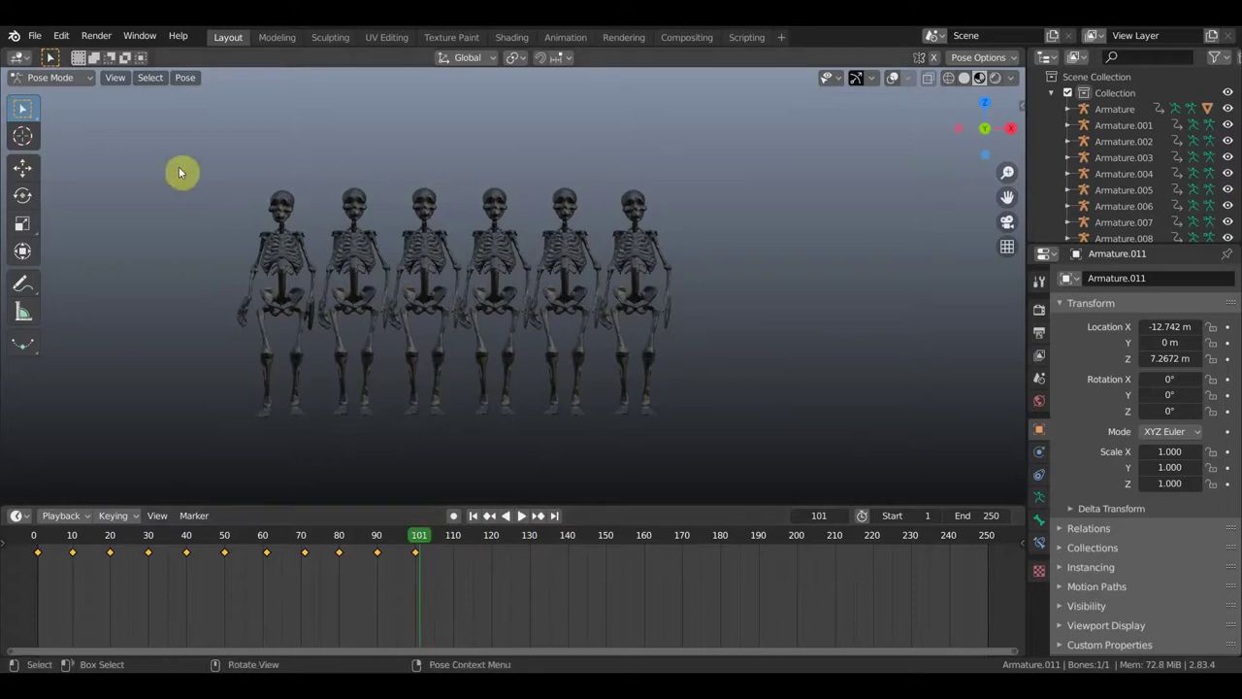
click(965, 79)
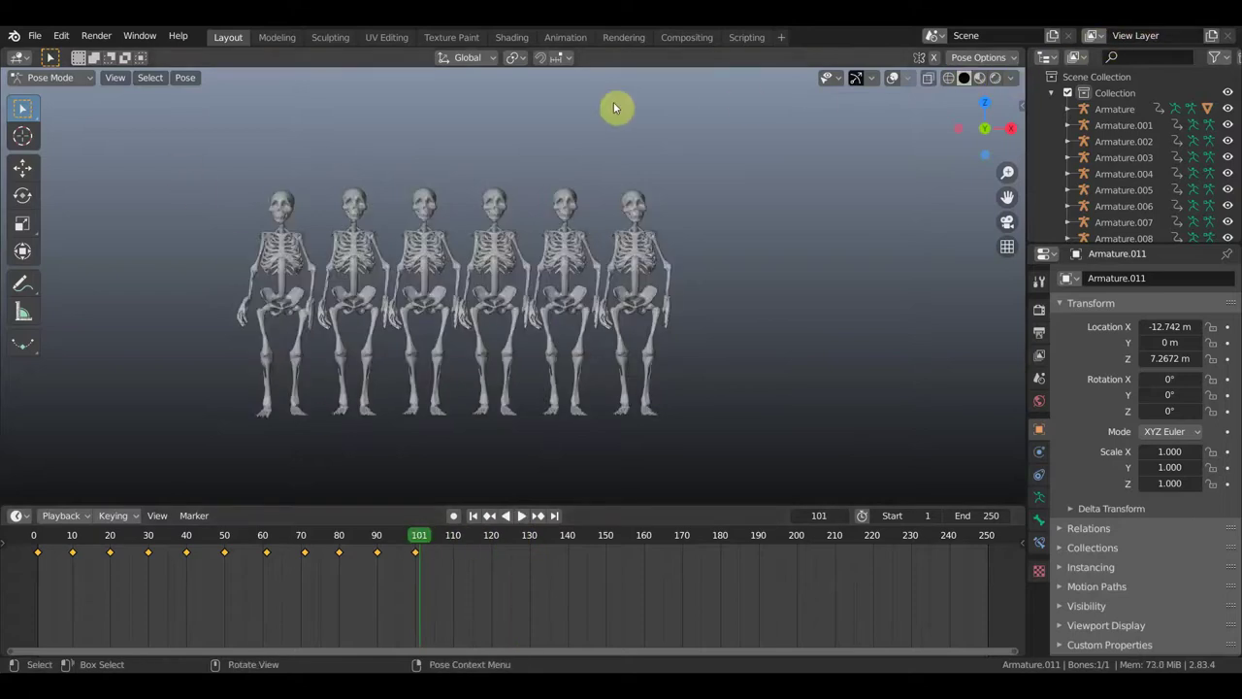
scroll(257, 139, up, 1)
scroll(260, 139, up, 1)
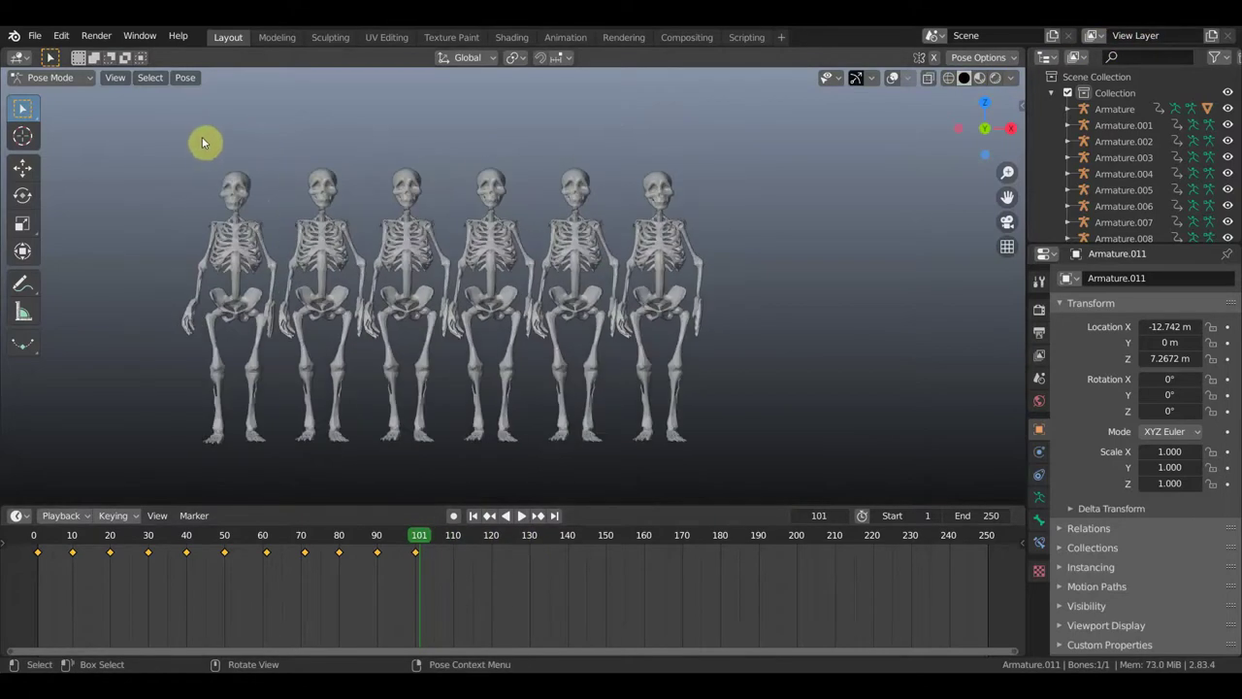
Switch to Object Mode, set frame 100 and turn viewport overlays back on.
click(83, 84)
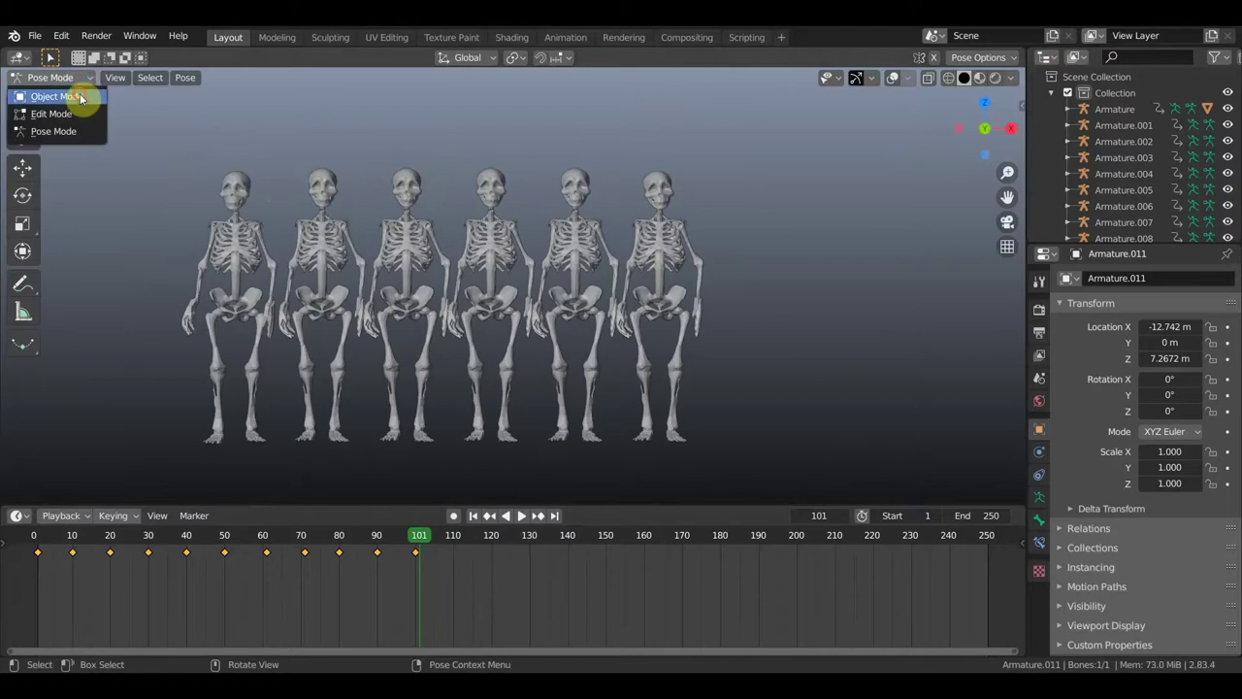
click(80, 93)
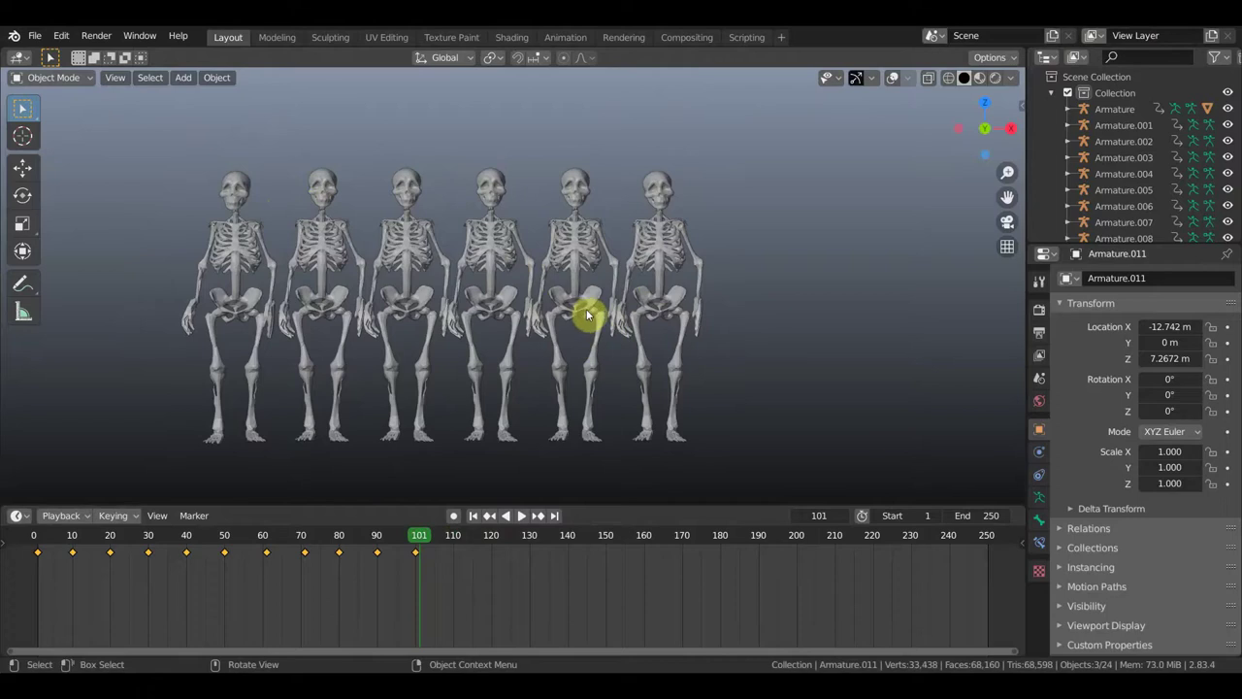
drag(421, 537, 417, 535)
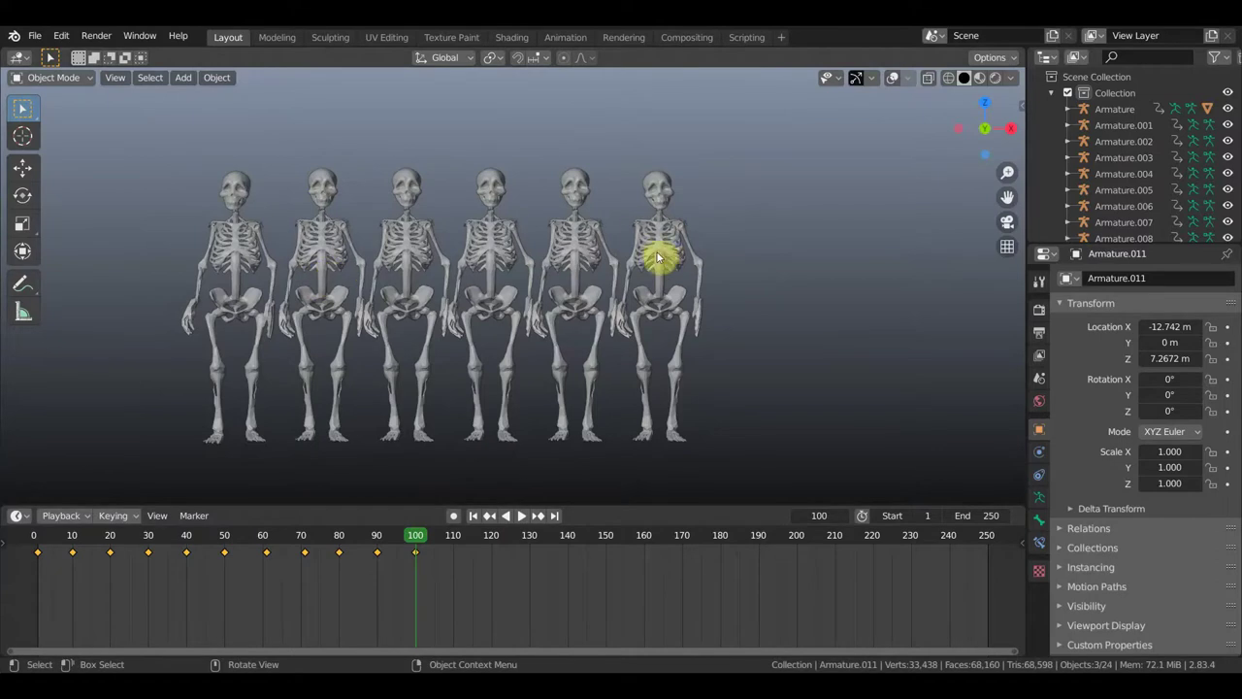
click(892, 78)
scroll(672, 256, up, 1)
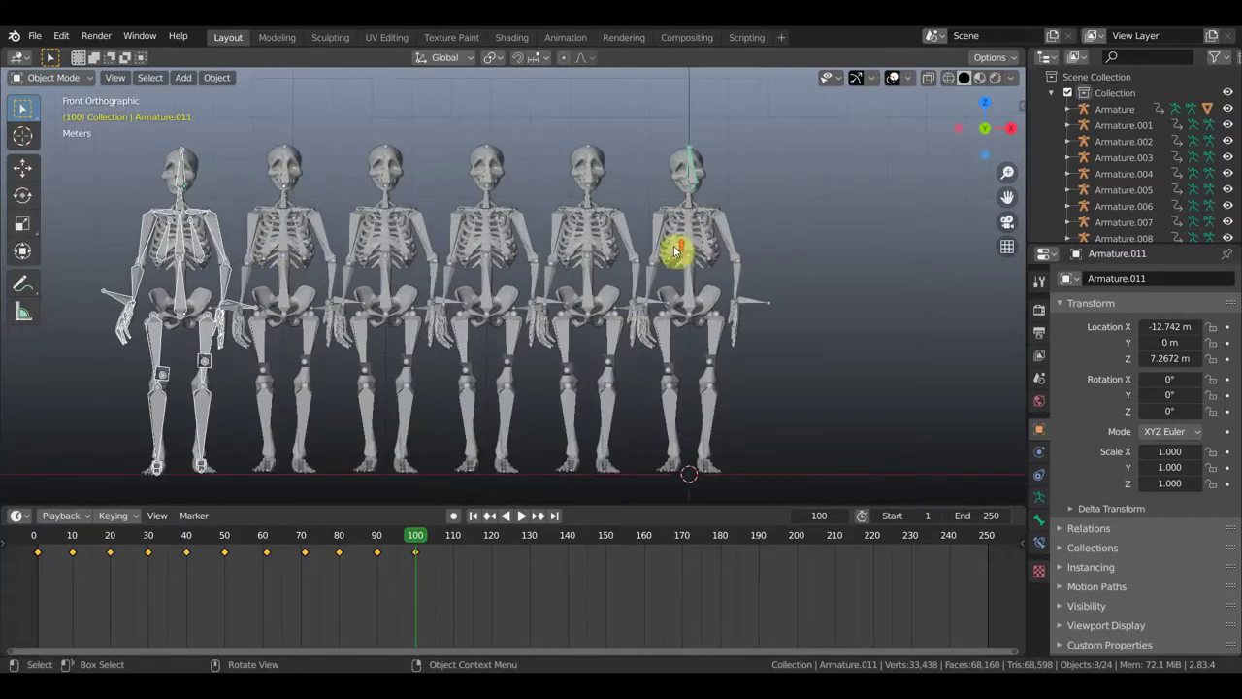
Put the rightmost skeleton's armature in Pose Mode and scrub back to the frame where the skull lies.
click(731, 233)
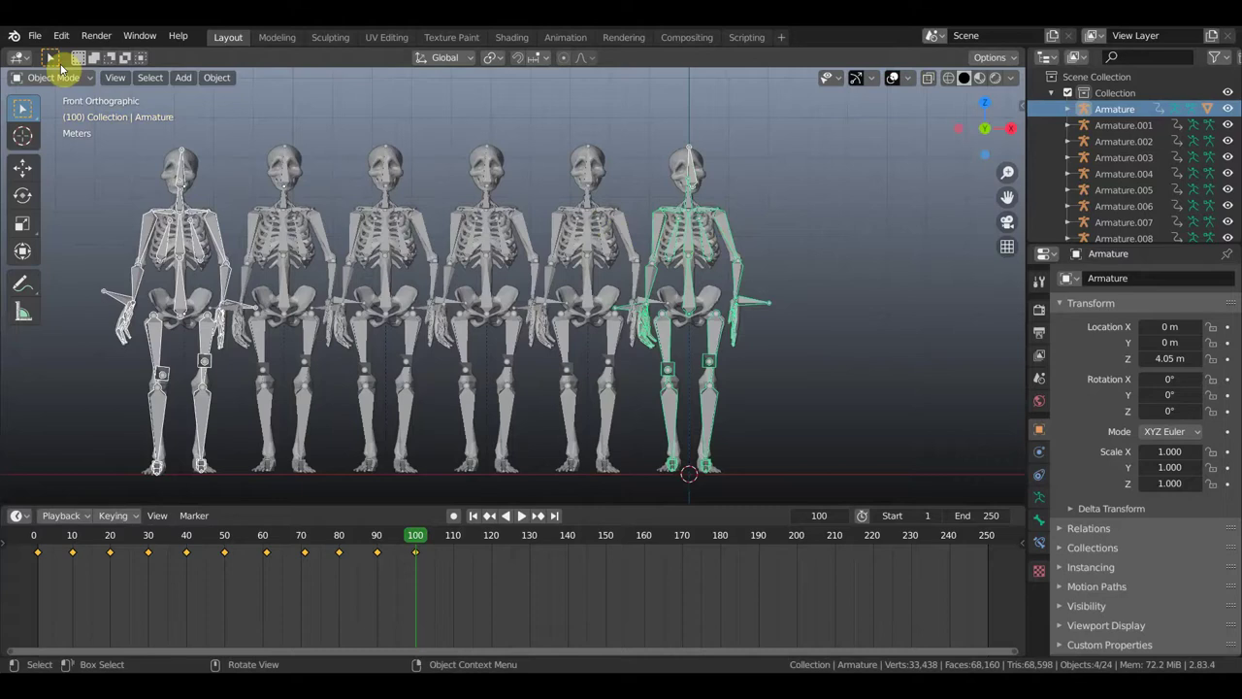
click(63, 82)
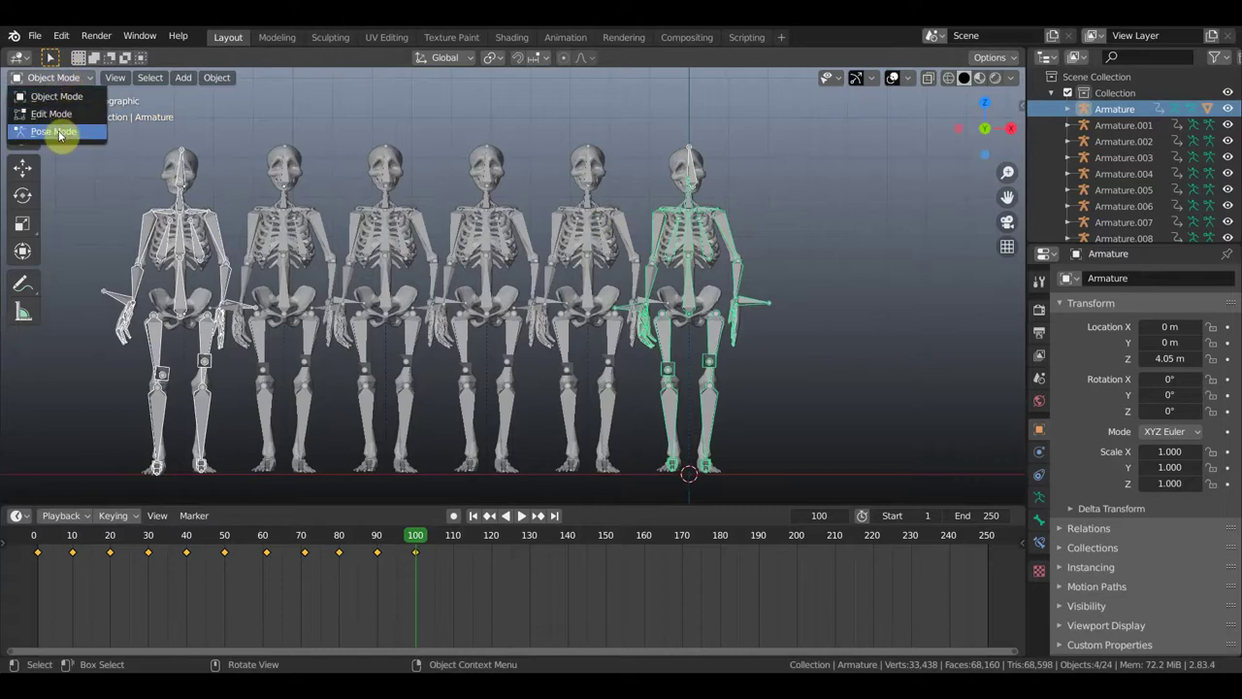
click(58, 133)
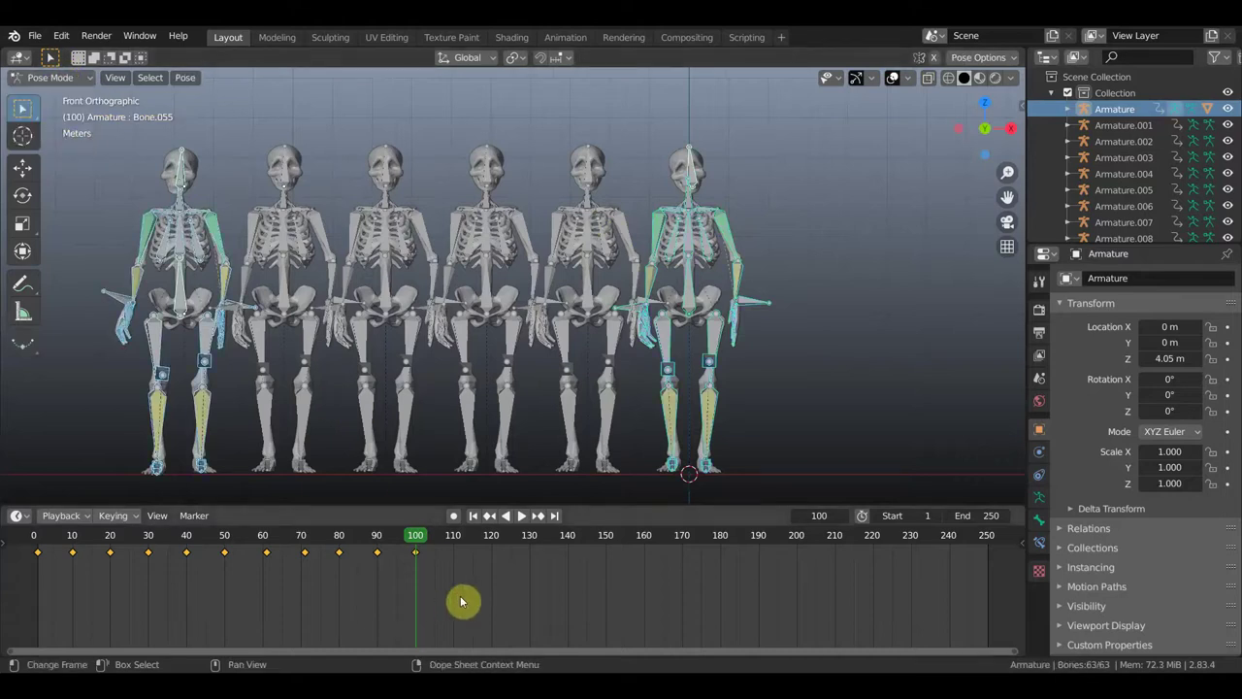
mouse_move(415, 538)
mouse_down()
mouse_move(50, 535)
mouse_move(416, 574)
mouse_move(217, 579)
mouse_move(278, 559)
mouse_up()
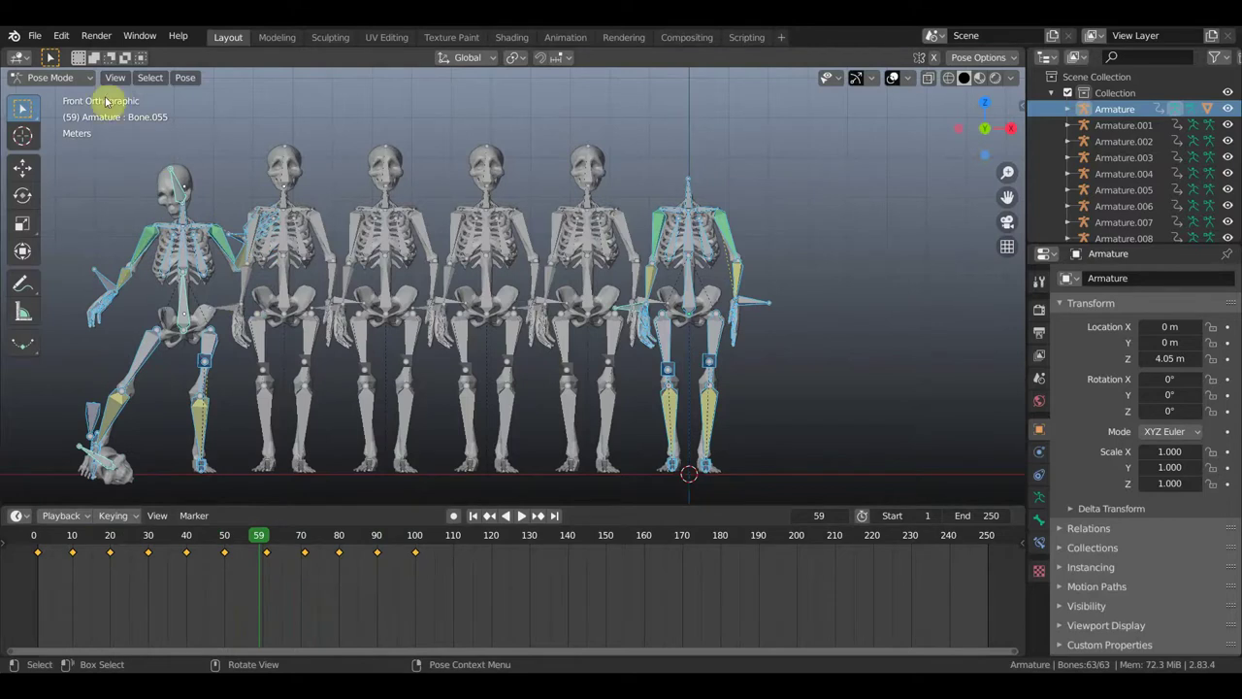
Return to Object Mode, select the rightmost armature plus Armature.011, and enter Pose Mode.
click(53, 77)
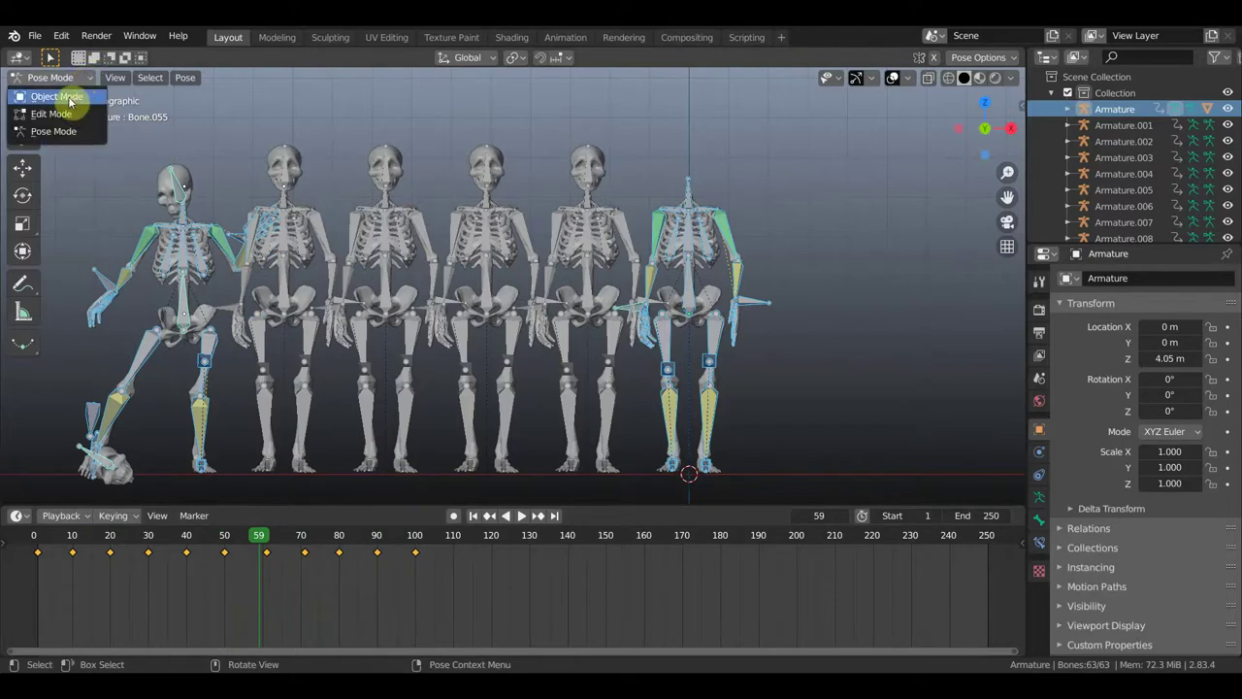
click(71, 99)
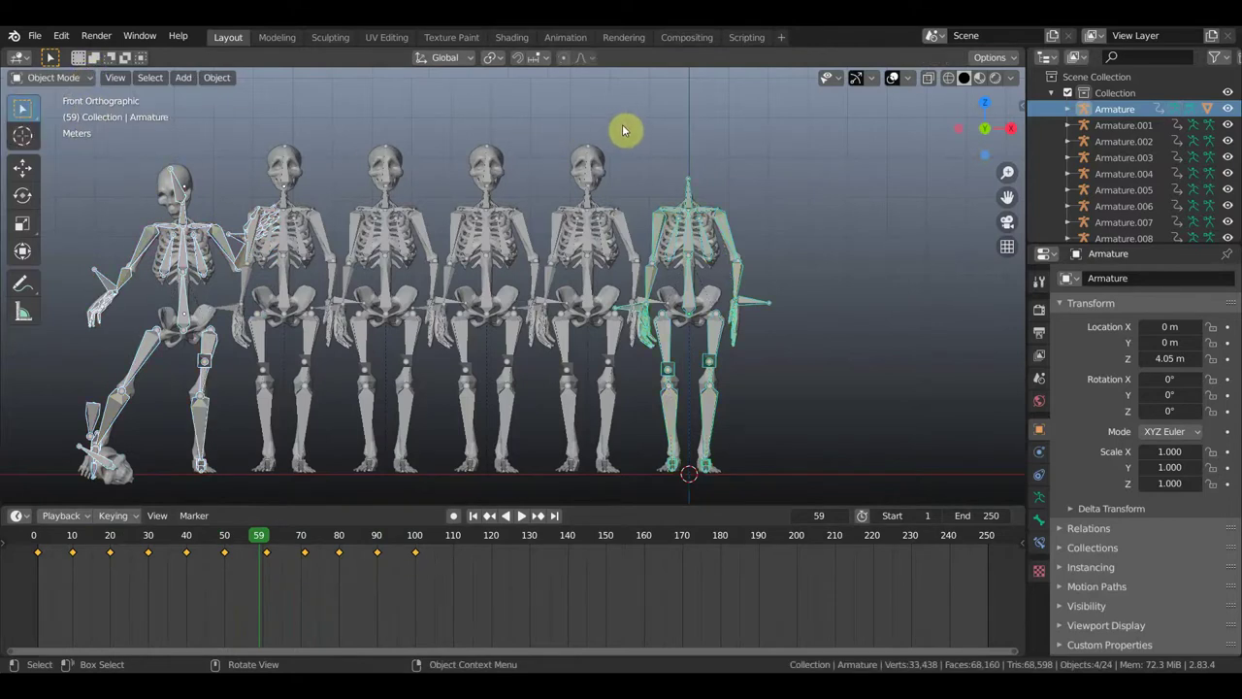
click(643, 138)
click(724, 226)
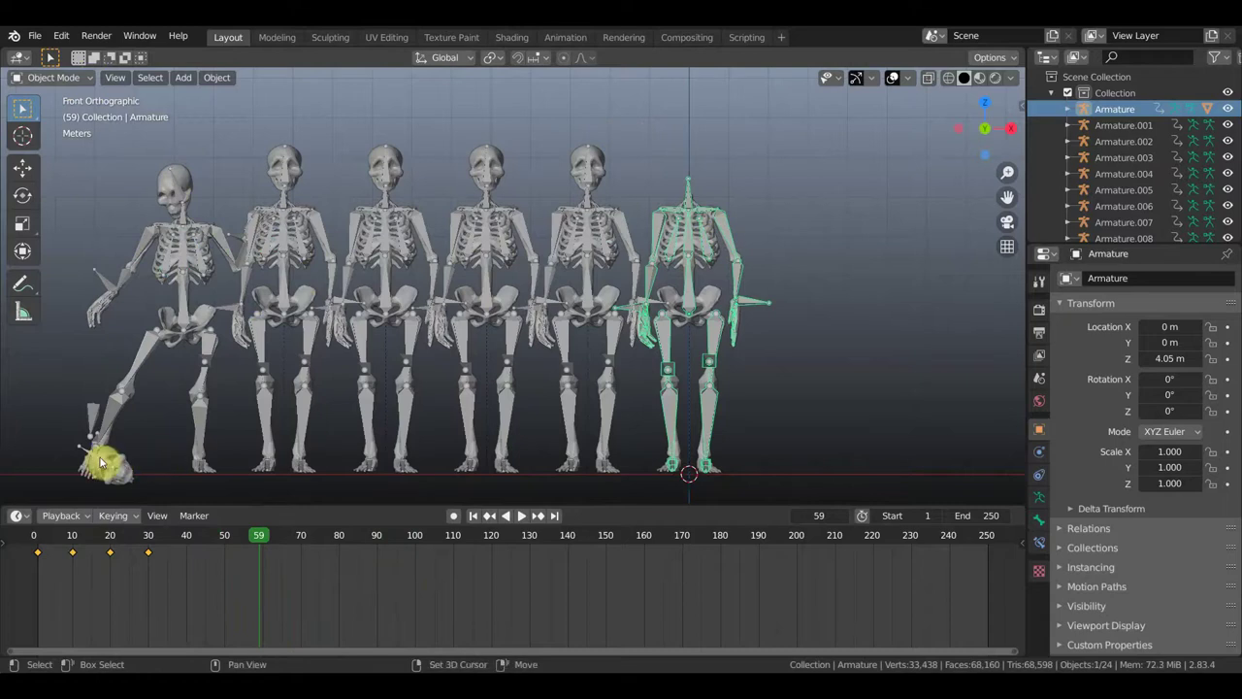
shift+click(97, 461)
click(54, 77)
click(54, 131)
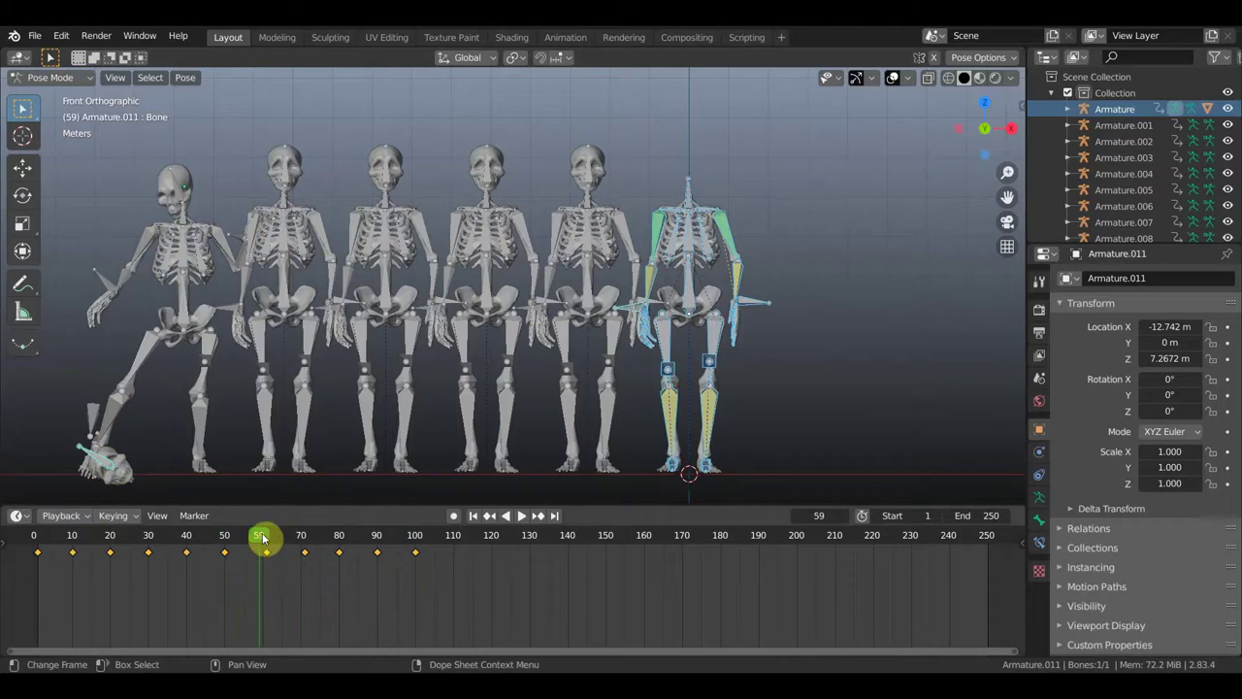
Play the animation forward and stop it at frame 100.
key(space)
drag(285, 547, 419, 591)
key(space)
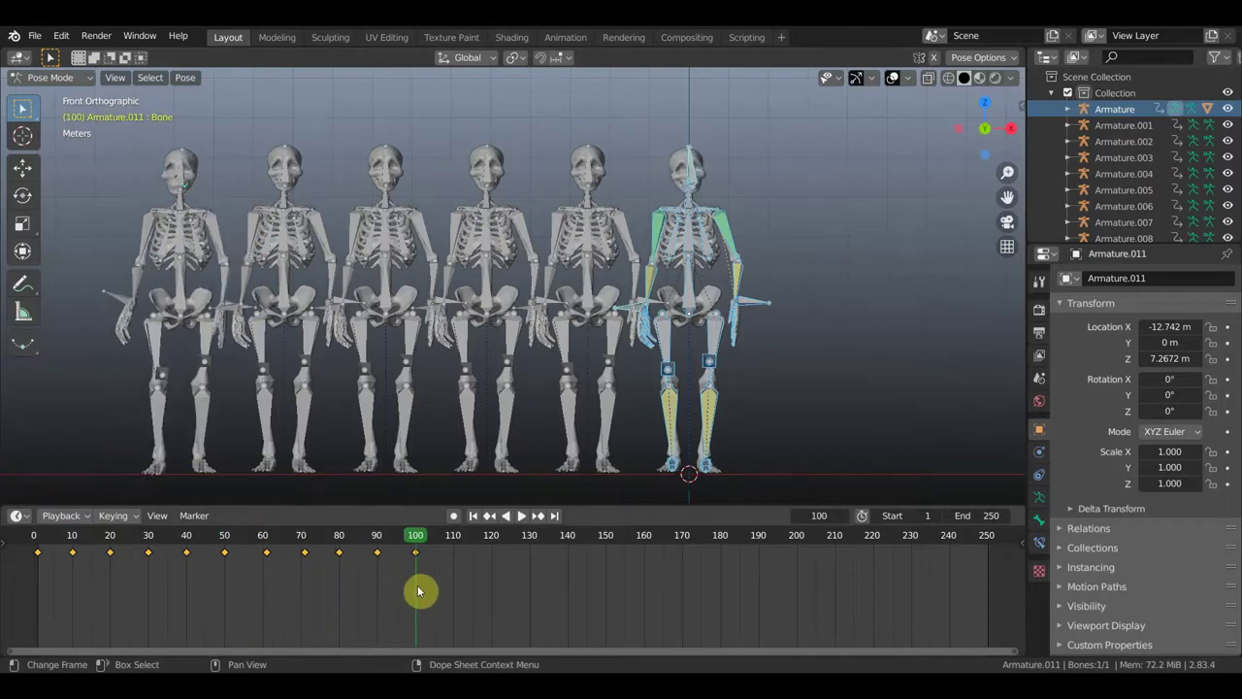
Duplicate all the skull's keyframes to start around frame 110 and bring up the keyframe menu.
drag(469, 586, 44, 548)
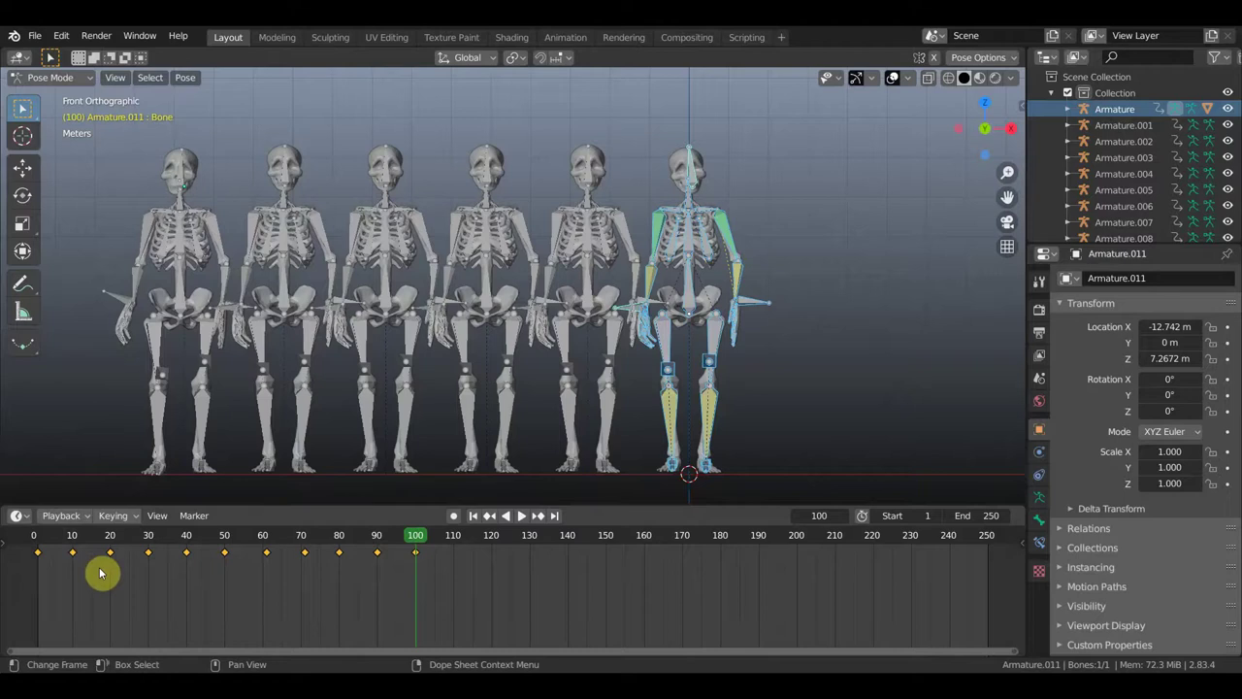
key(shift+d)
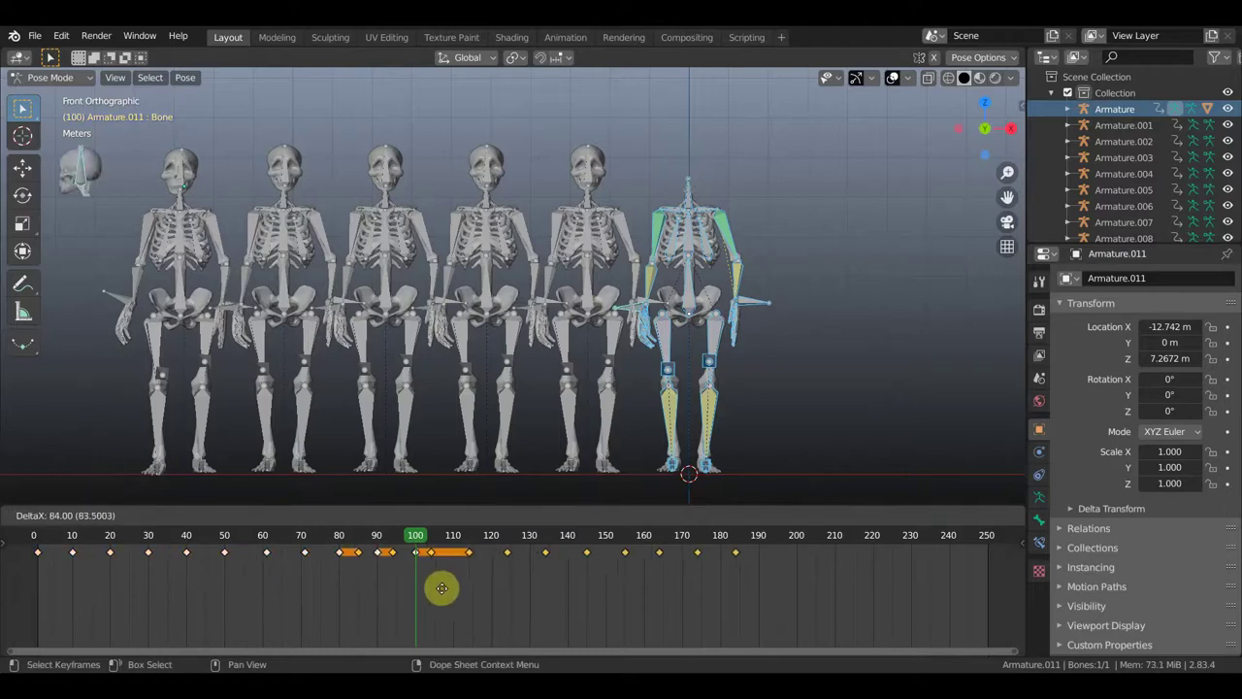
click(516, 587)
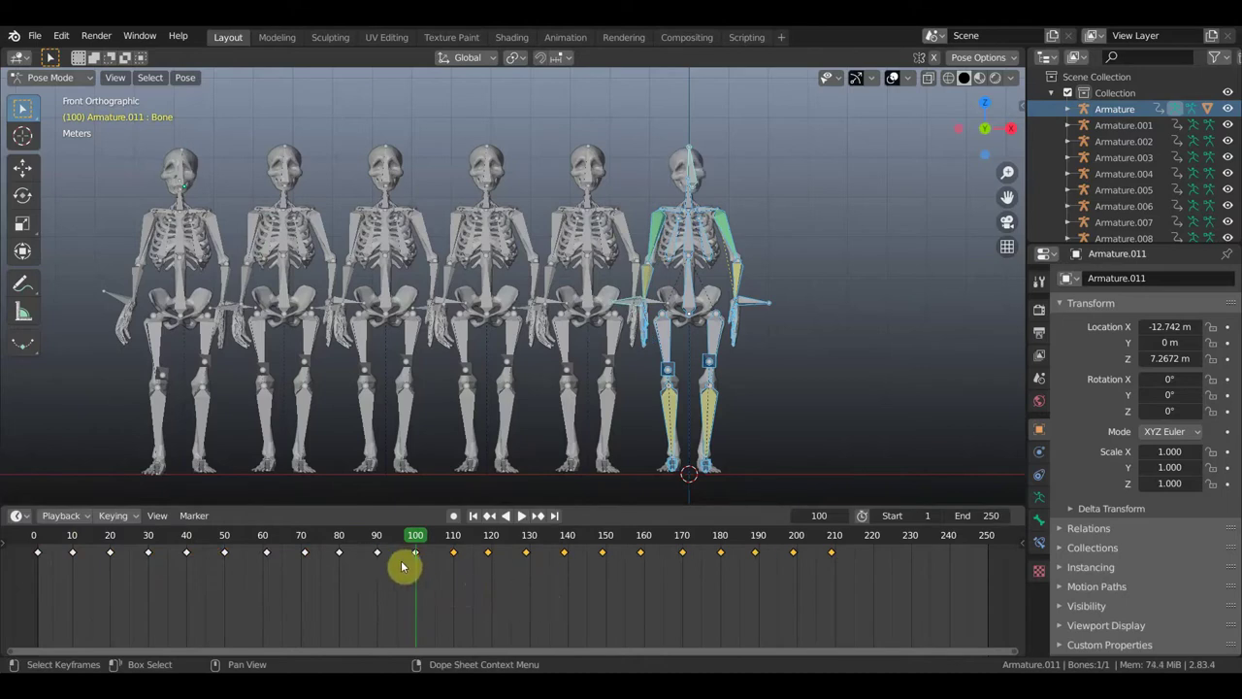
right_click(455, 554)
mouse_move(384, 551)
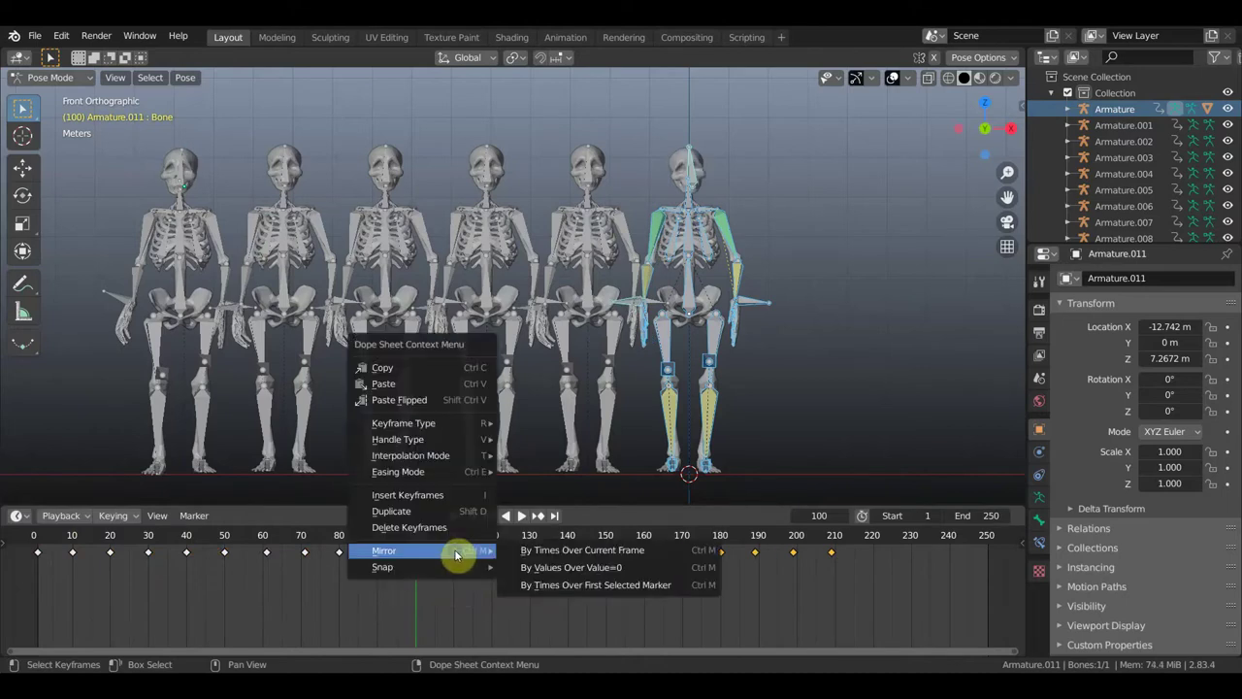
Mirror the selected keys over the current frame, duplicate them later, and preview the skull's fall.
click(582, 550)
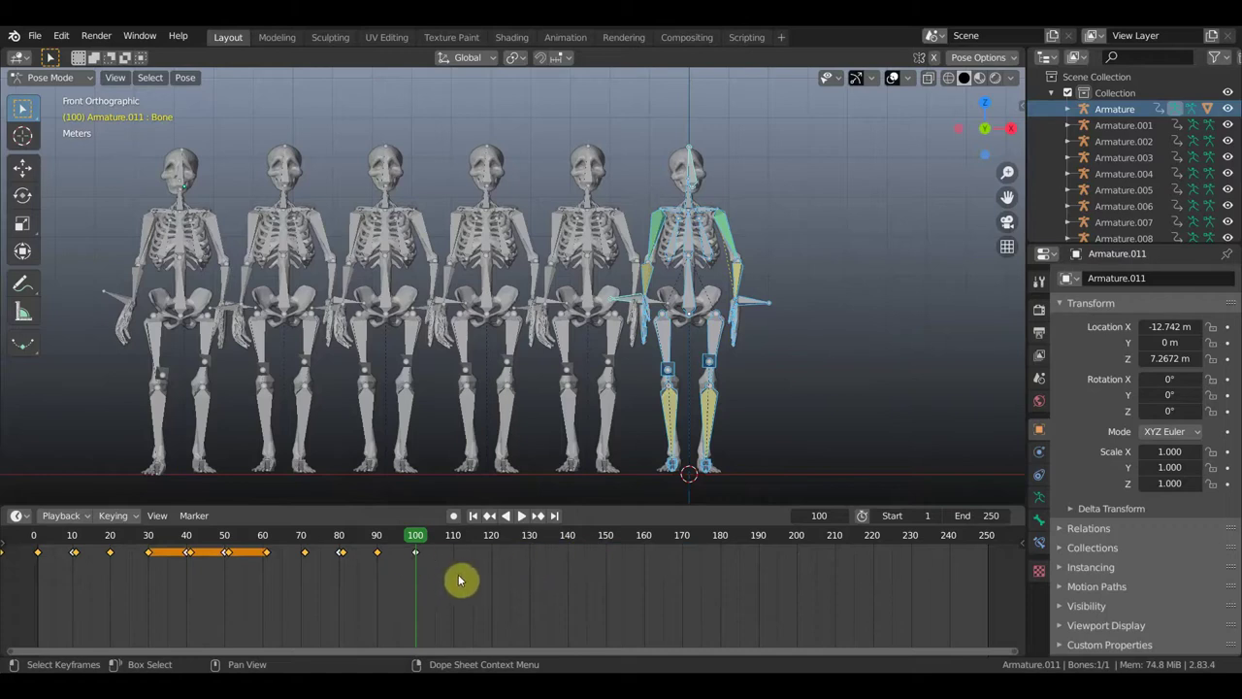
key(shift+d)
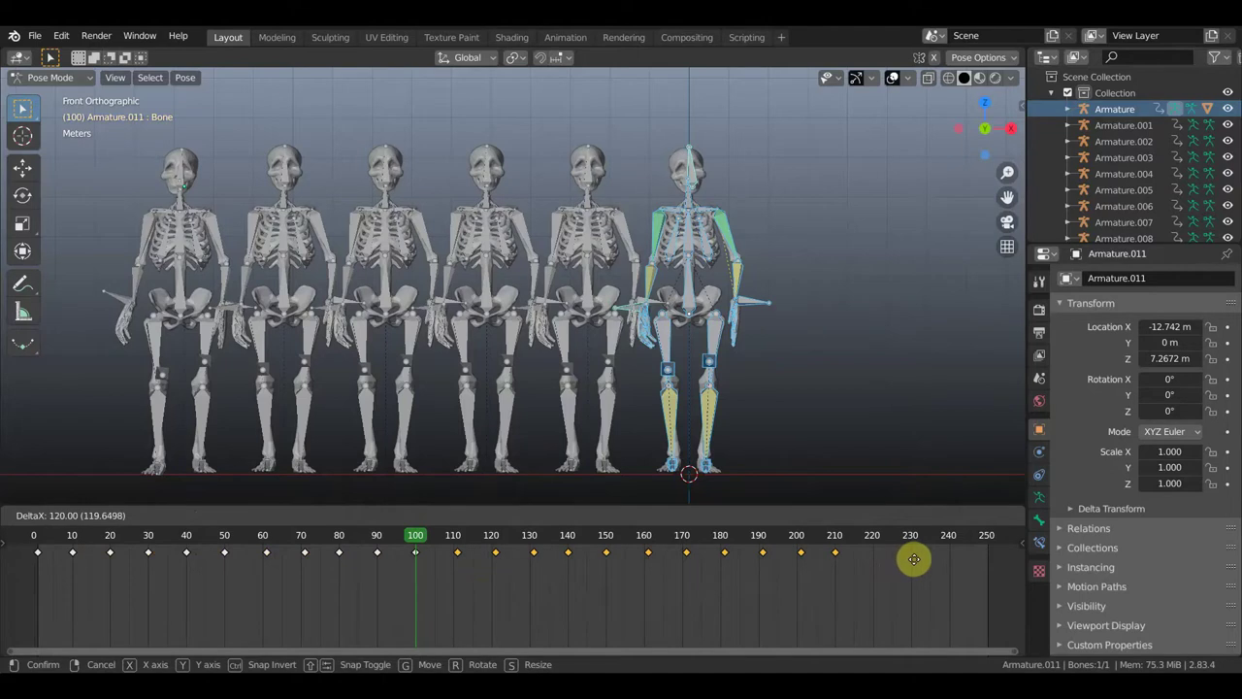
click(915, 561)
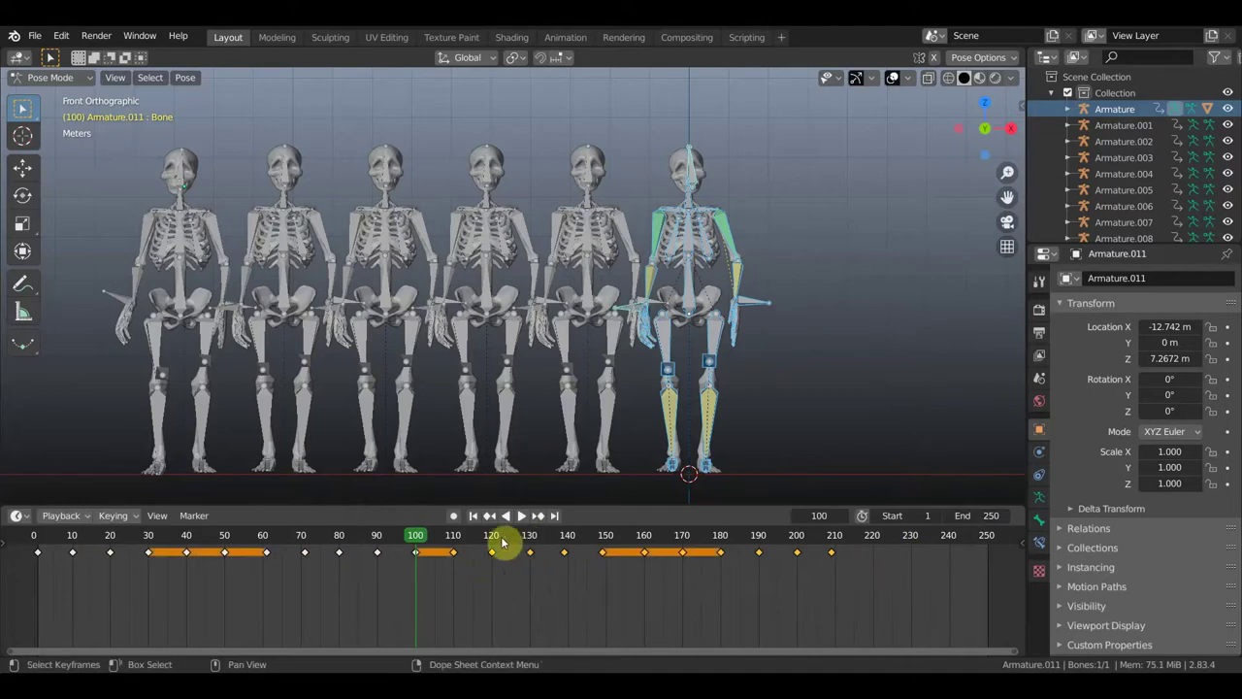
key(space)
mouse_move(500, 543)
mouse_down()
mouse_move(805, 577)
mouse_move(197, 573)
mouse_up()
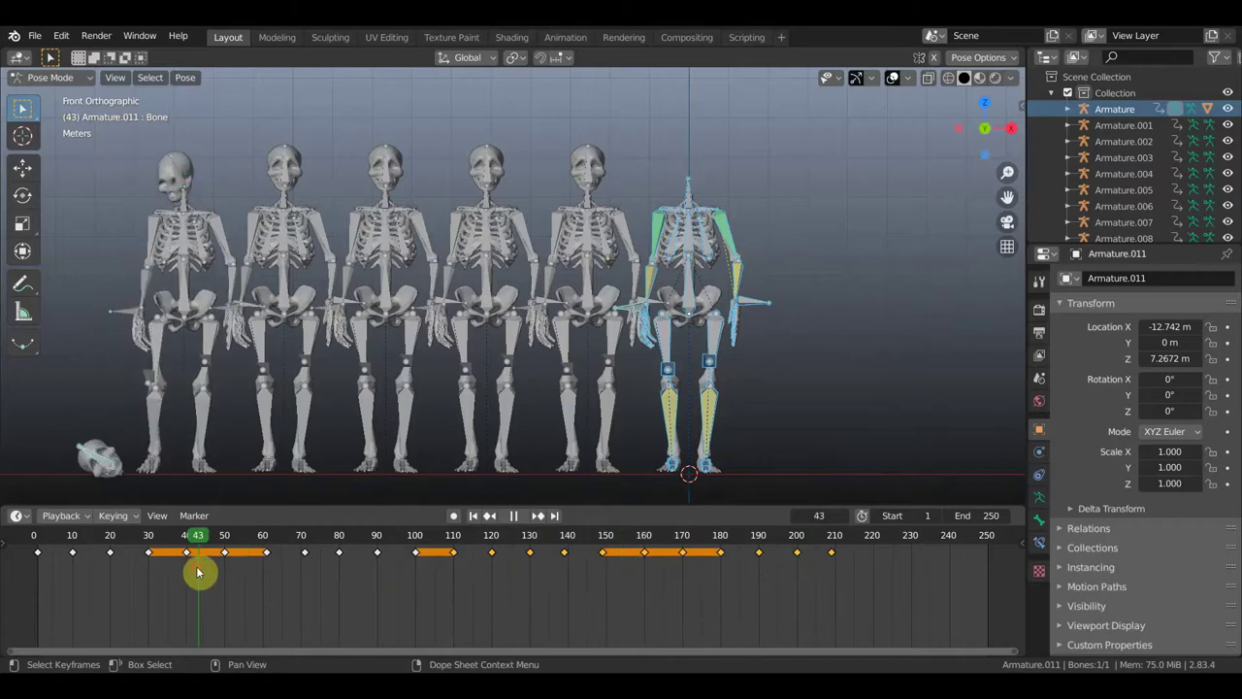
scroll(209, 570, down, 1)
scroll(233, 569, down, 1)
Try retiming the later keys, undo it, and delete the keyframes past frame 100.
key(g)
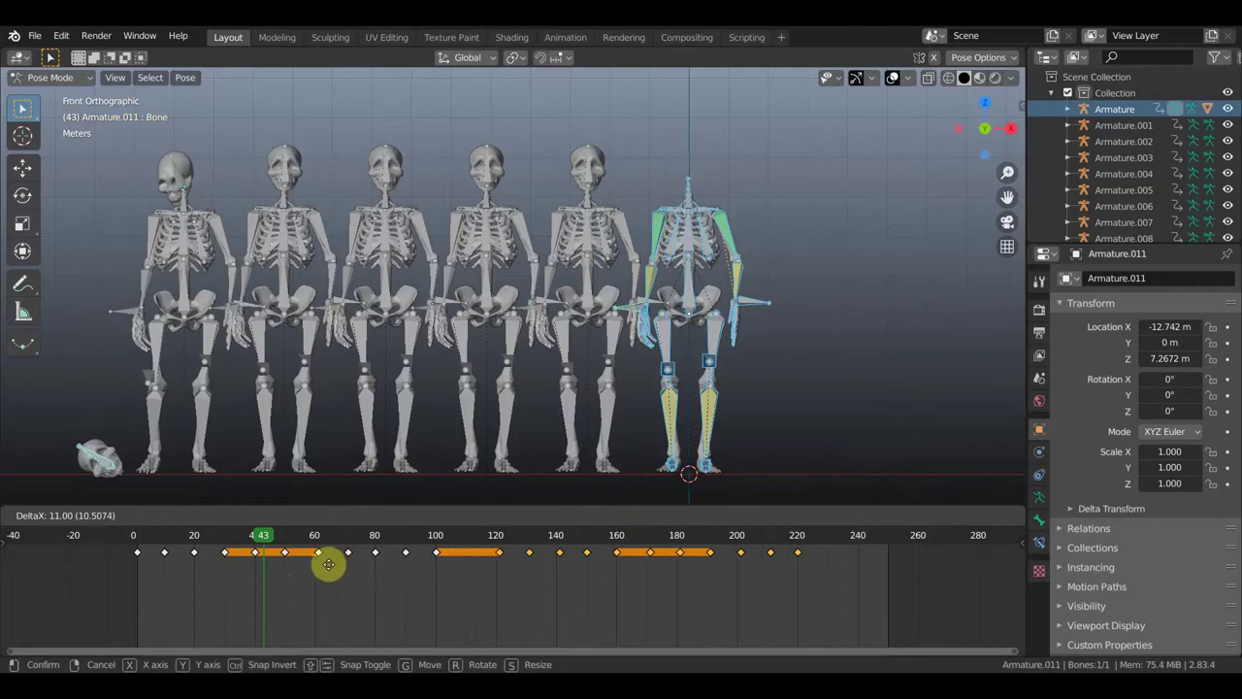
click(330, 571)
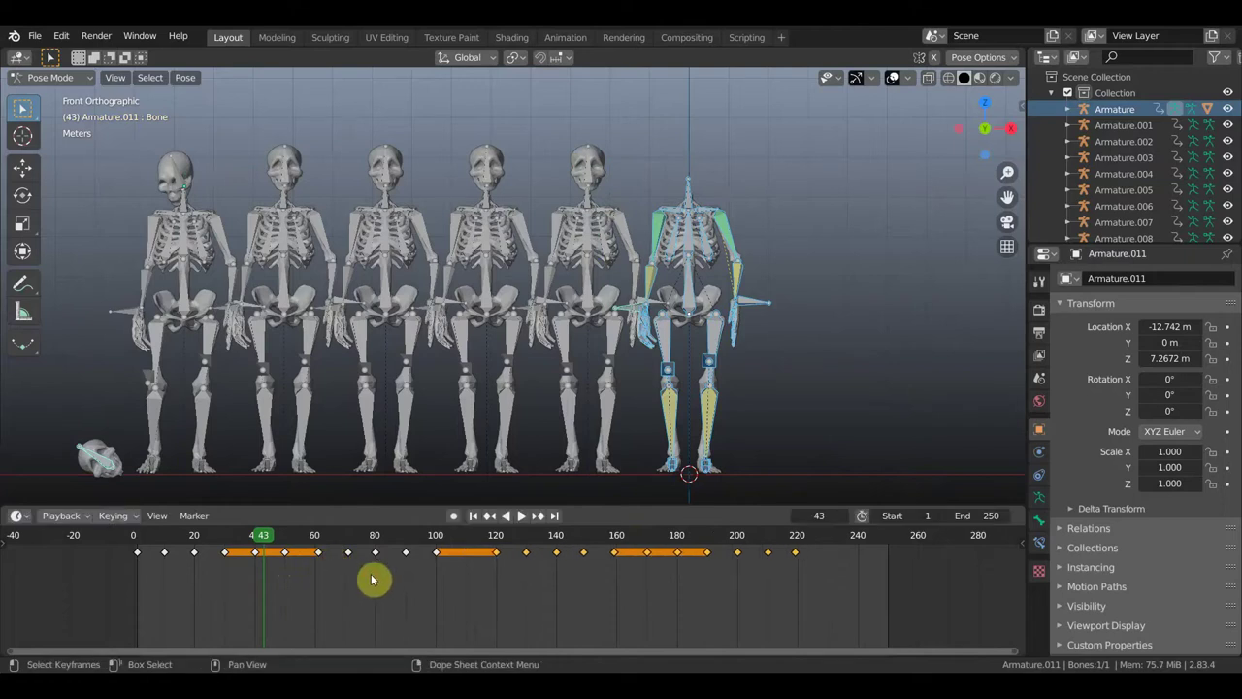
key(ctrl+z)
key(ctrl+z)
key(ctrl+z)
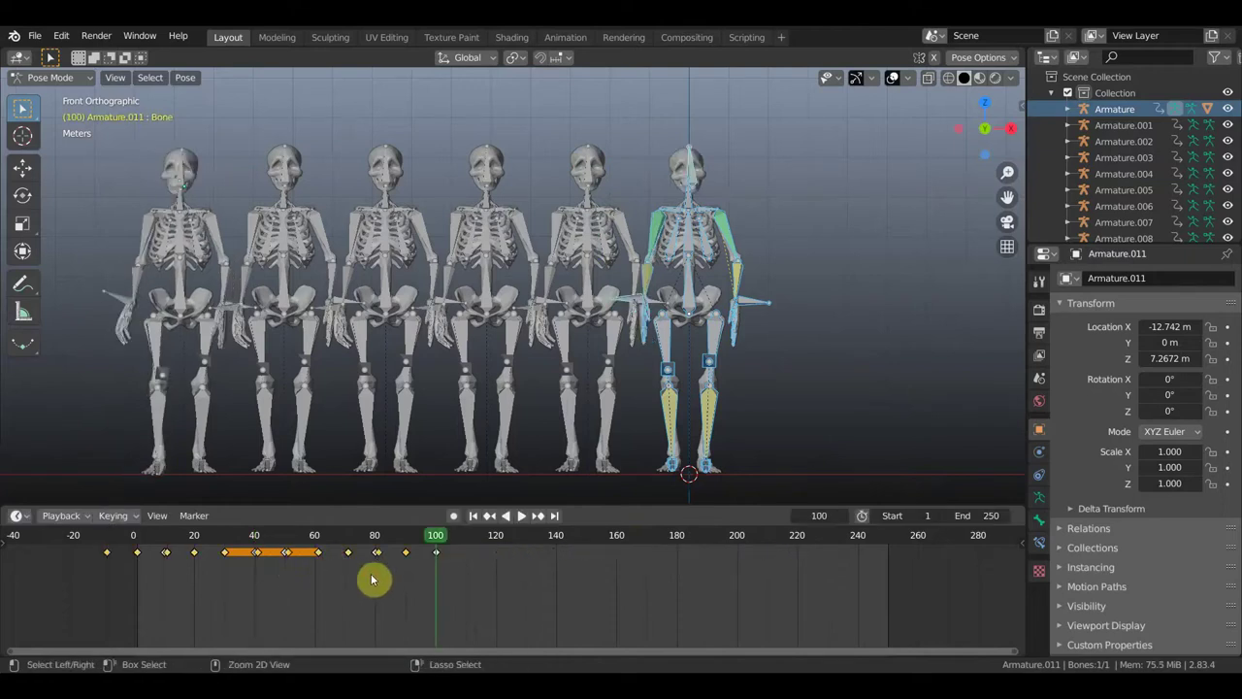
key(ctrl+z)
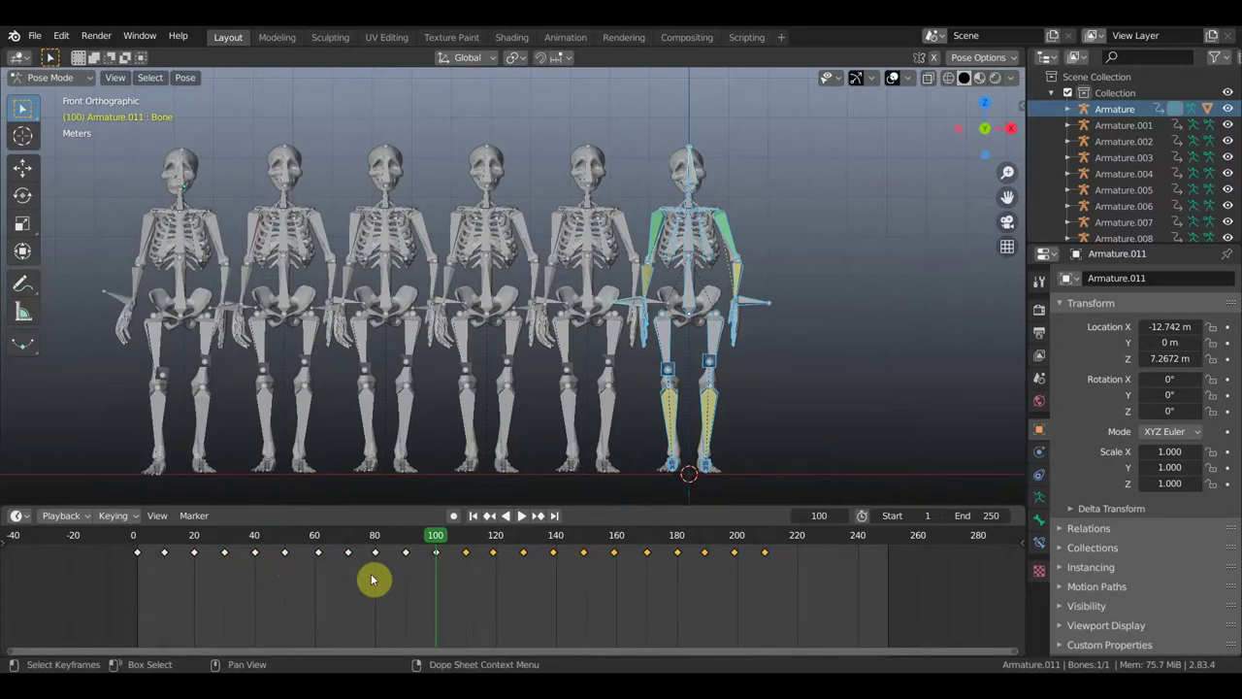
key(x)
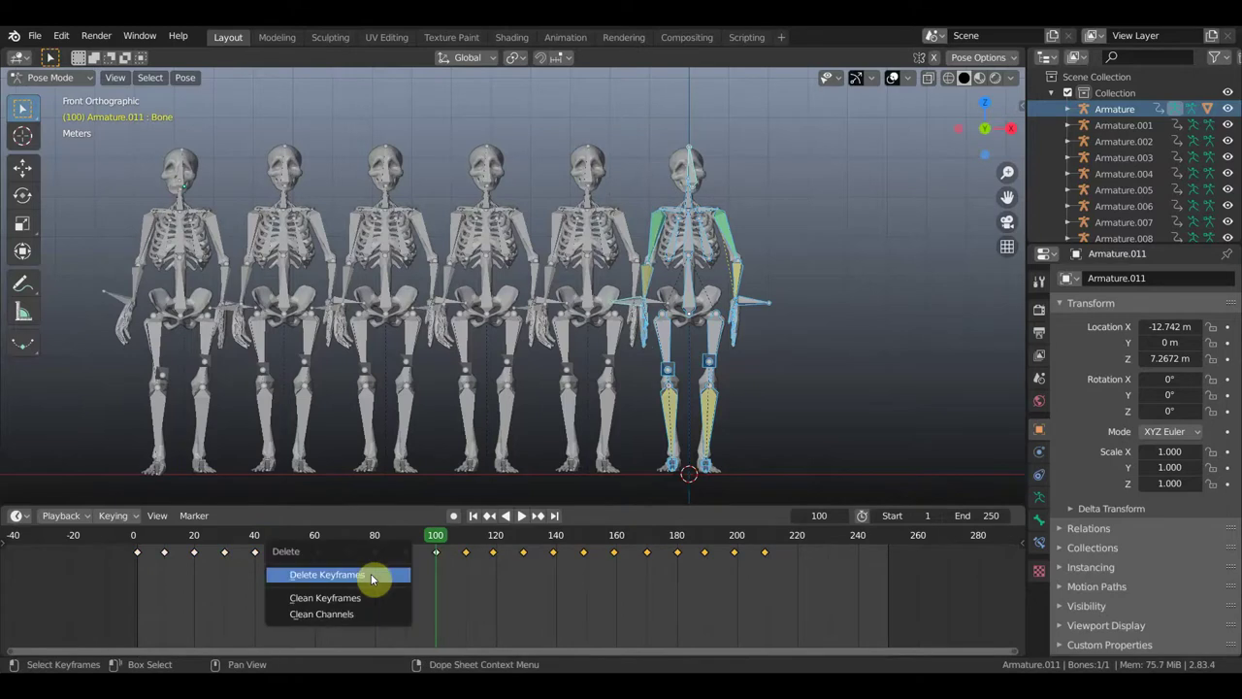
click(371, 577)
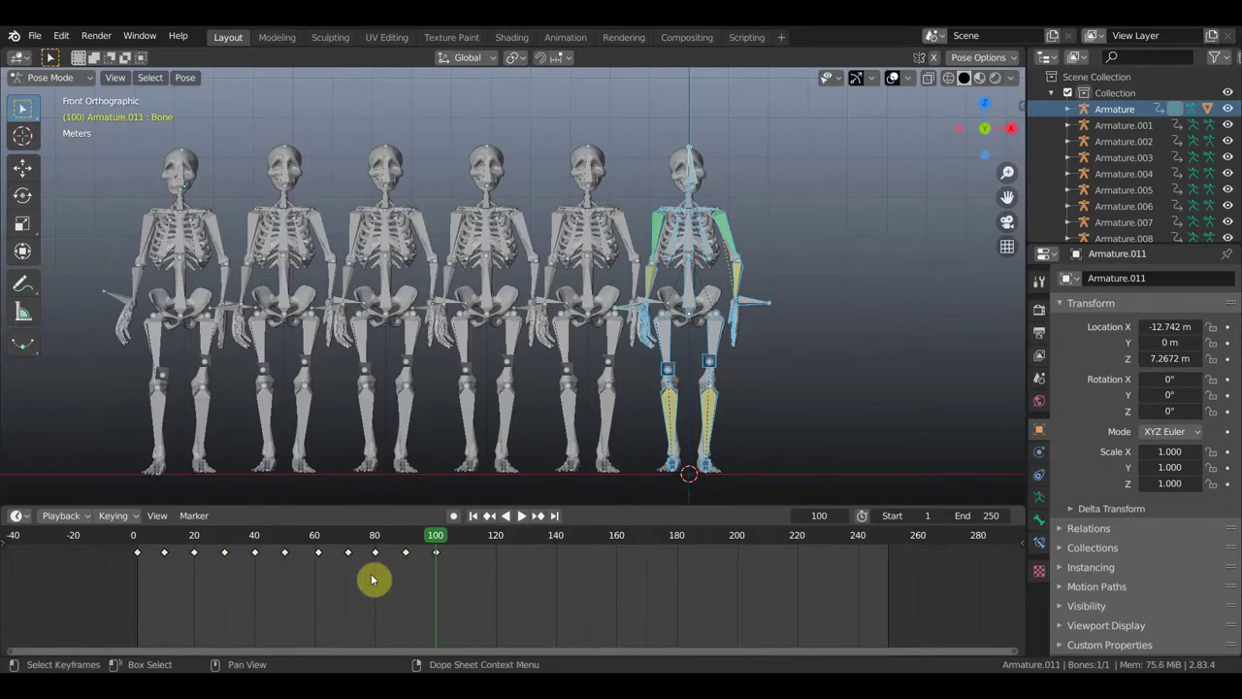
Move the playhead to frame 110 and select the rightmost skeleton's arm bone.
mouse_move(438, 540)
mouse_down()
mouse_move(145, 547)
mouse_move(227, 563)
mouse_move(527, 571)
mouse_move(450, 570)
mouse_up()
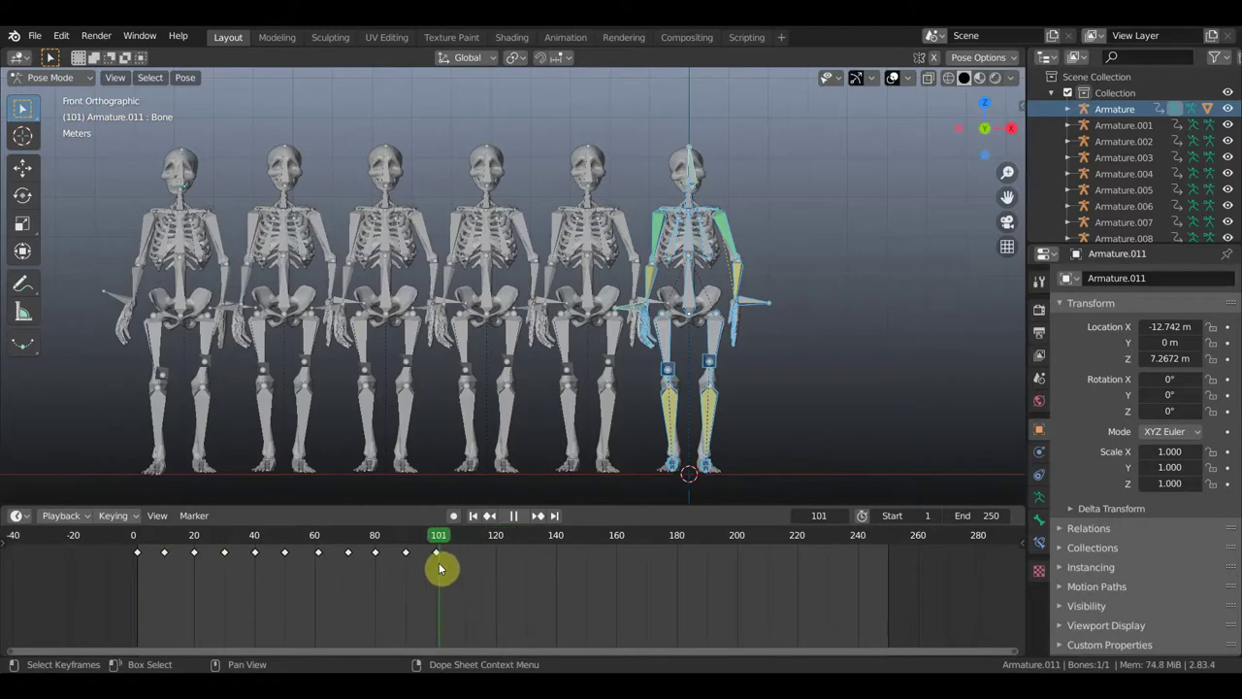
drag(439, 568, 469, 574)
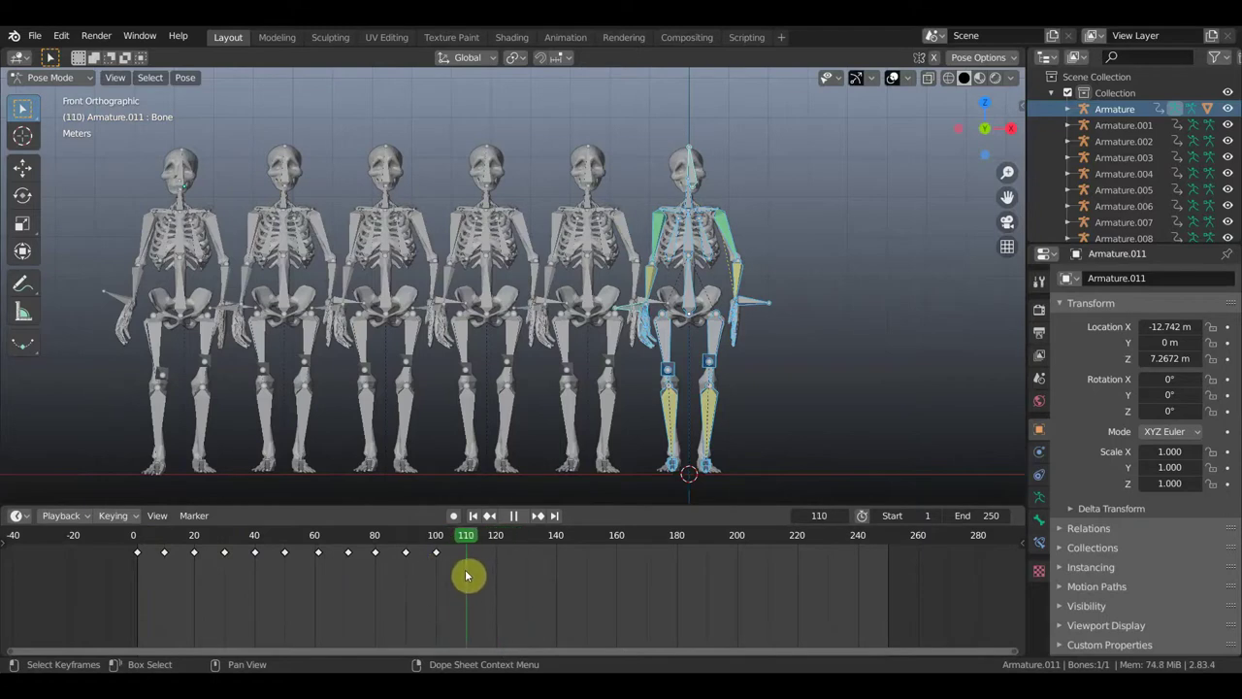
click(760, 301)
Raise the rightmost skeleton's arm and rotate it so the hand points forward.
middle_drag(806, 313, 664, 326)
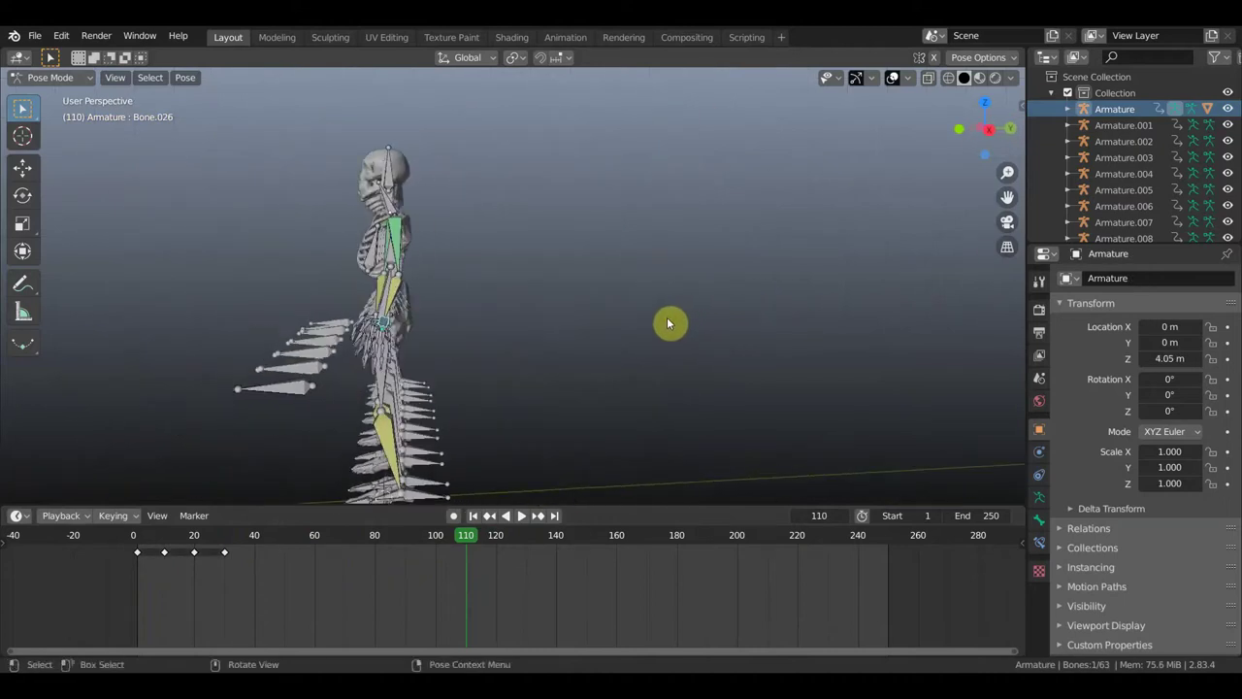
key(g)
click(599, 237)
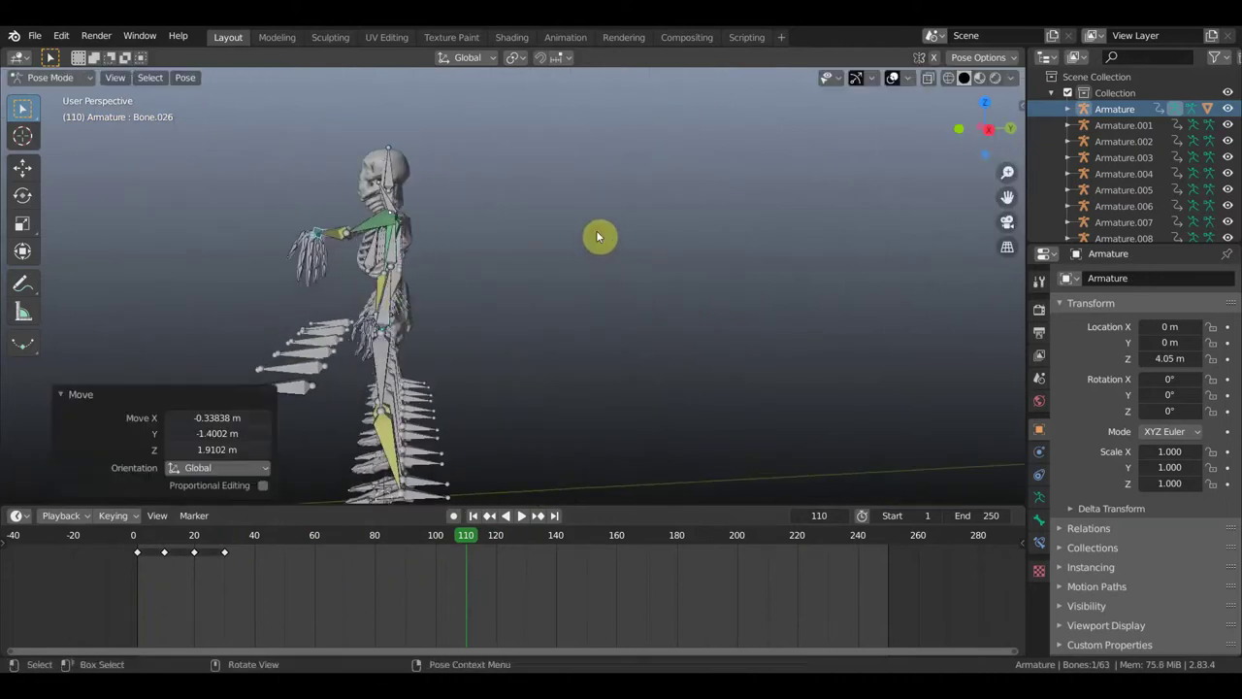
key(r)
click(311, 406)
middle_drag(493, 381, 637, 375)
key(r)
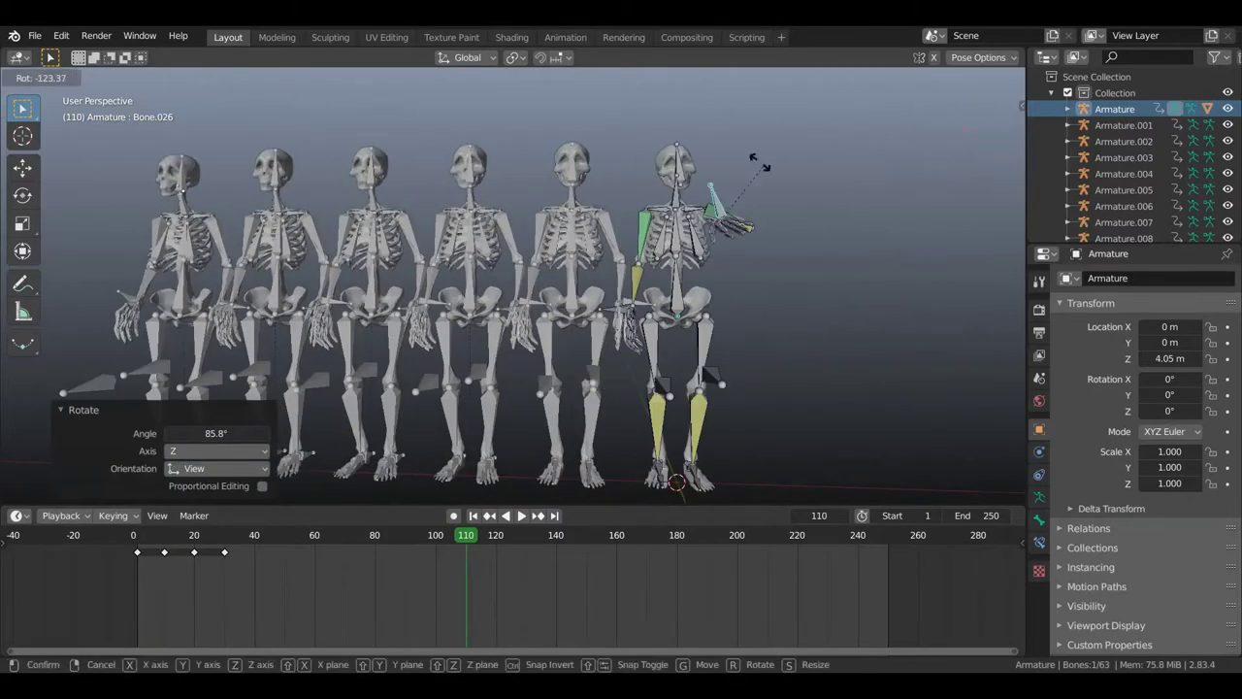
click(788, 254)
middle_drag(787, 309, 704, 316)
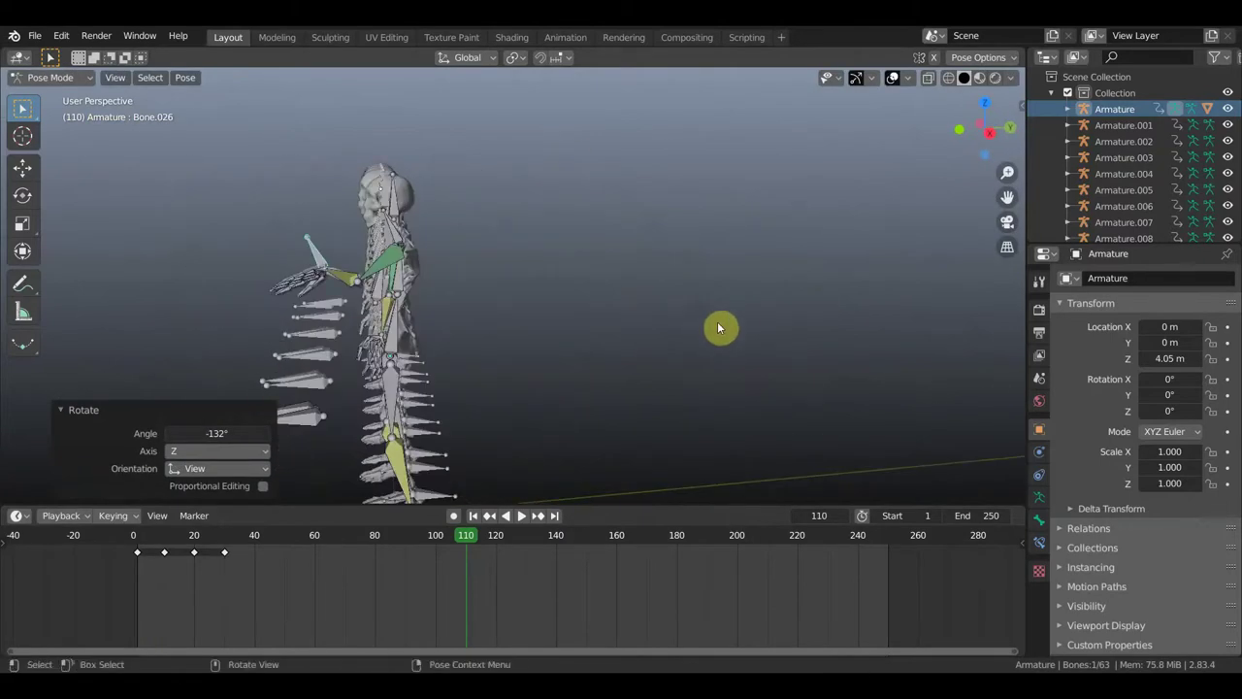
Adjust the arm's angle and position and tilt the hand into a wave.
key(r)
click(321, 429)
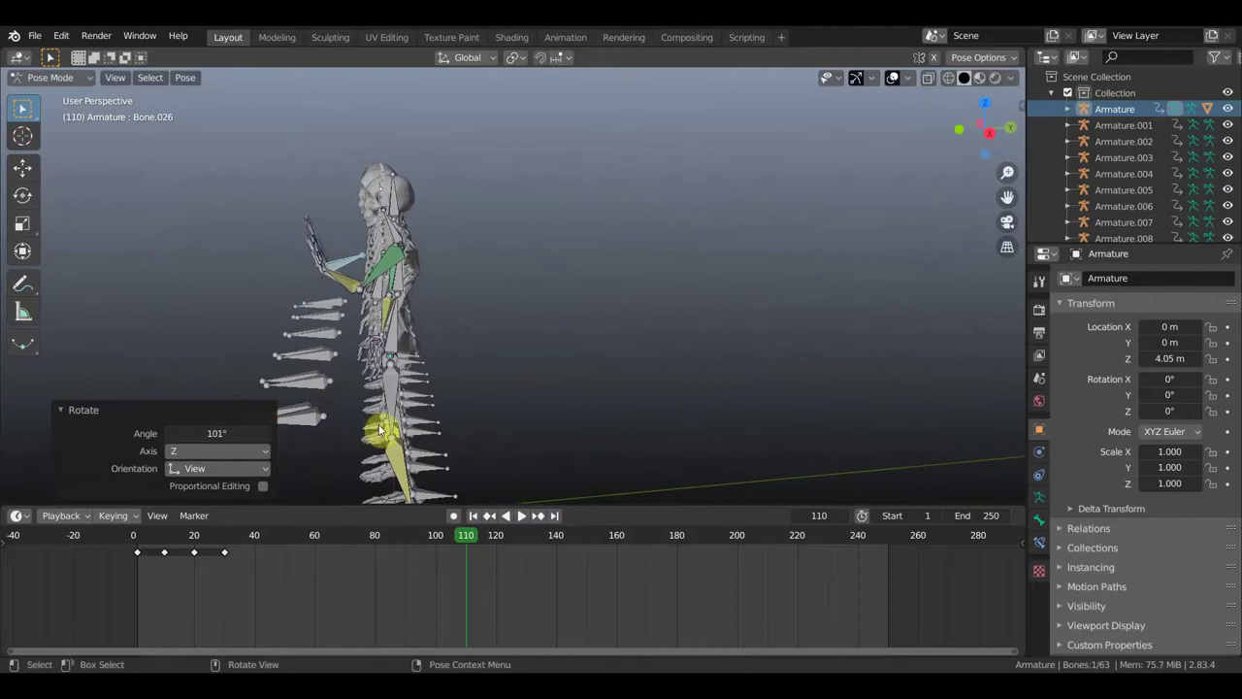
key(g)
click(350, 380)
mouse_move(353, 380)
middle_down()
mouse_move(474, 386)
mouse_move(679, 355)
middle_up()
key(r)
click(723, 315)
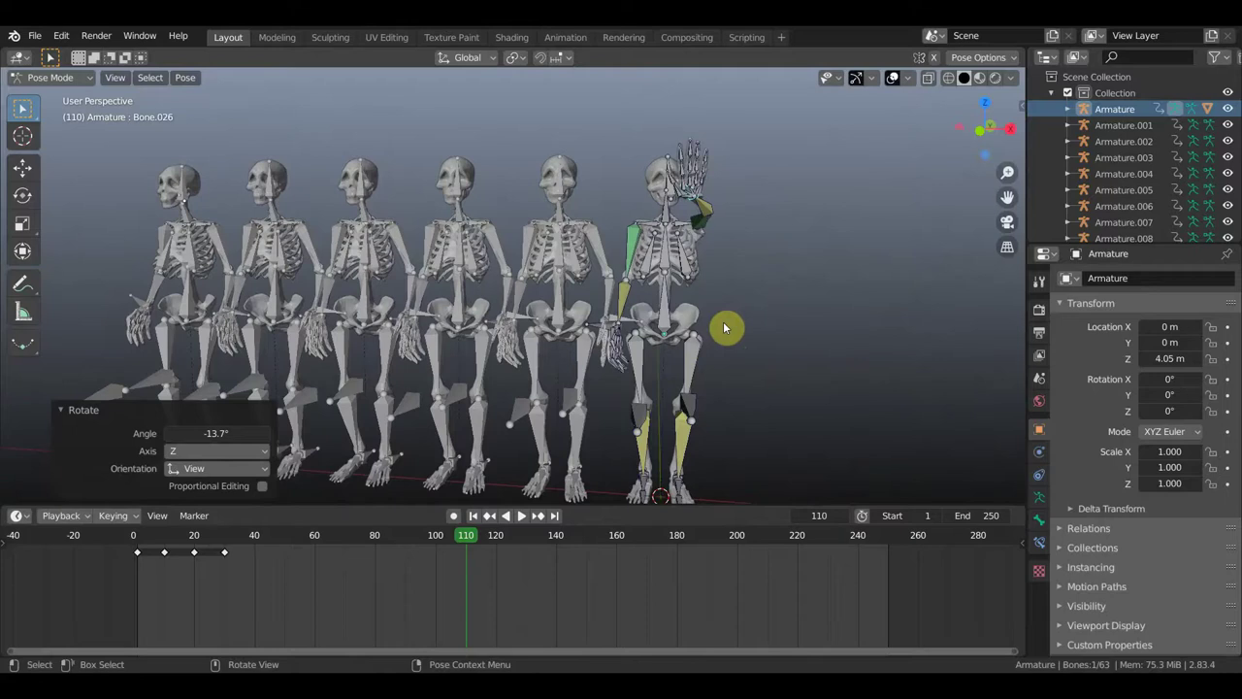
Select all bones and insert a LocRot keyframe at frame 110.
key(a)
key(i)
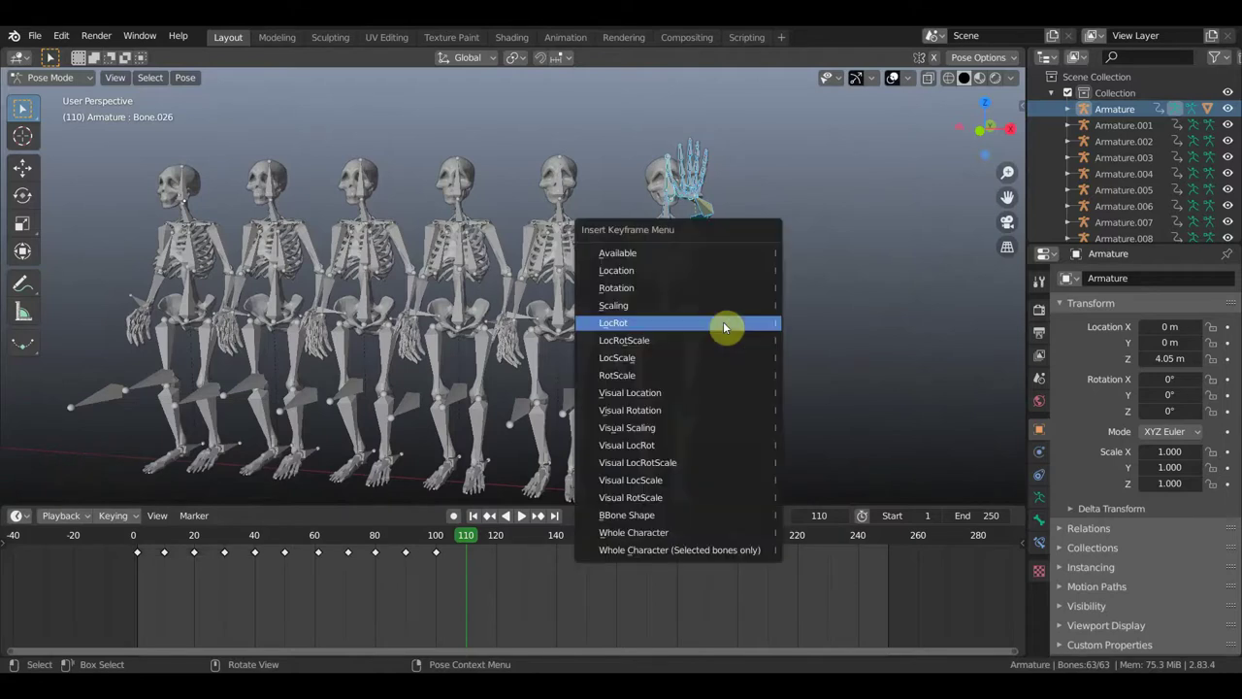
click(723, 321)
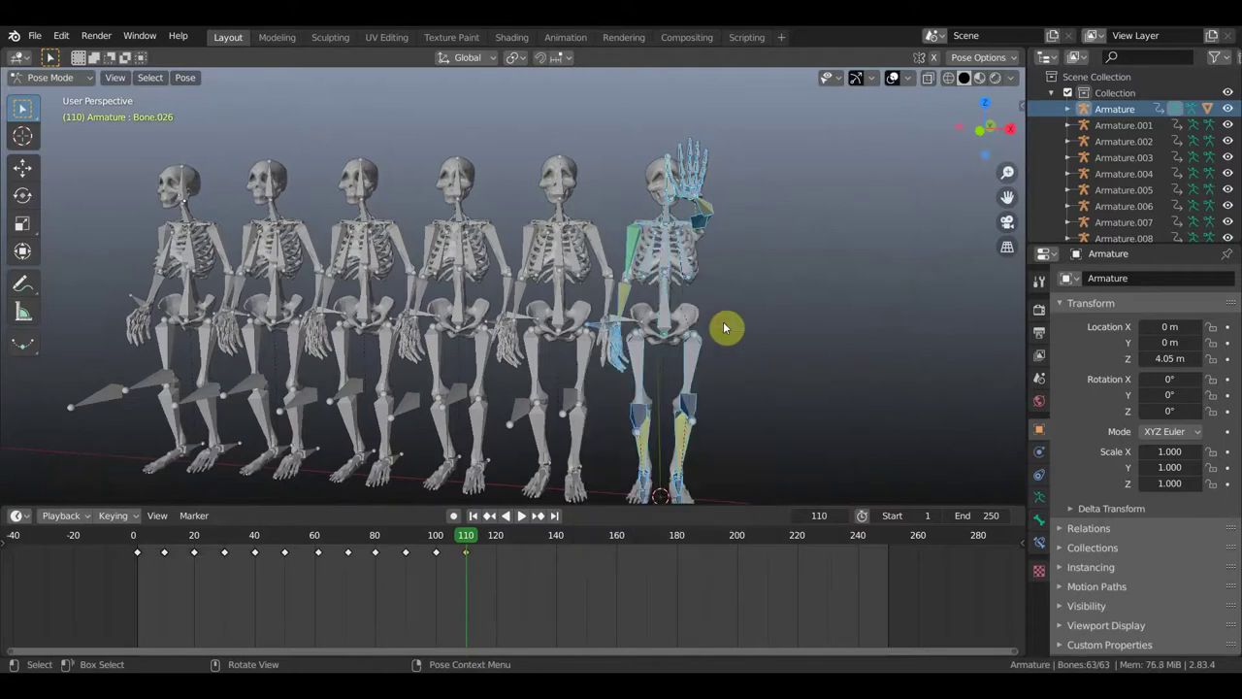
mouse_move(457, 535)
mouse_down()
mouse_move(210, 566)
mouse_move(472, 535)
mouse_up()
Deselect all bones and switch back to Object Mode.
mouse_move(546, 346)
middle_down()
mouse_move(571, 304)
mouse_move(595, 305)
mouse_move(588, 314)
middle_up()
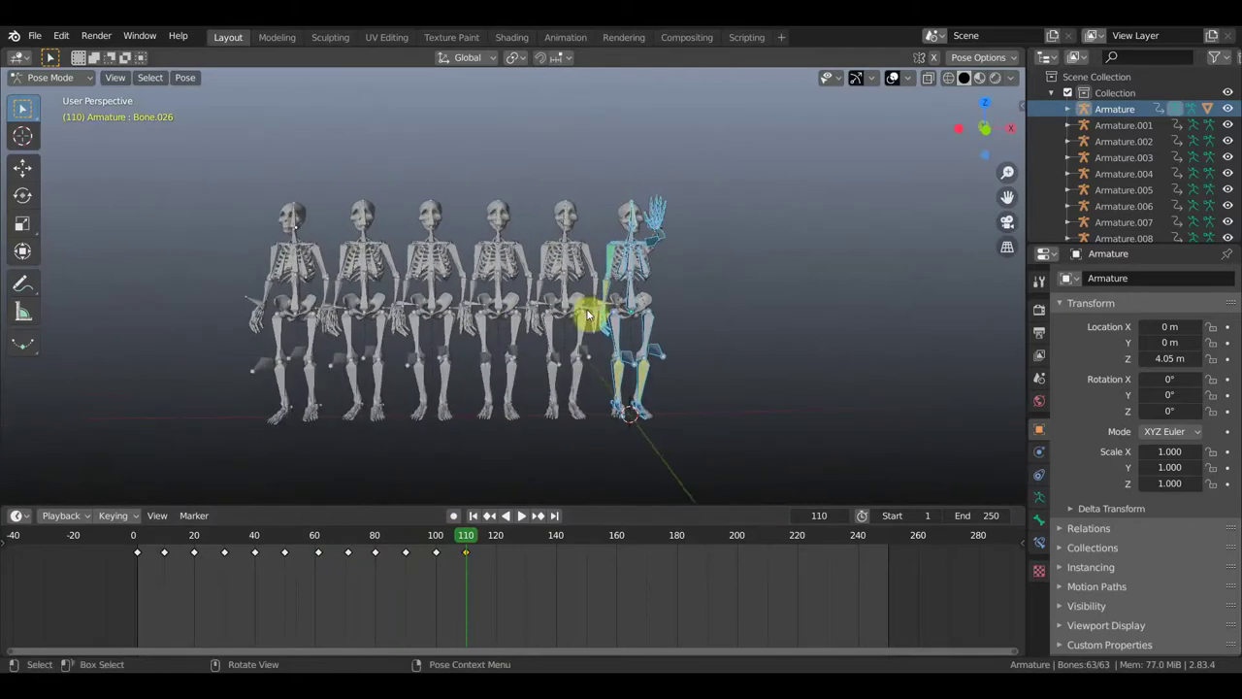
scroll(588, 311, up, 2)
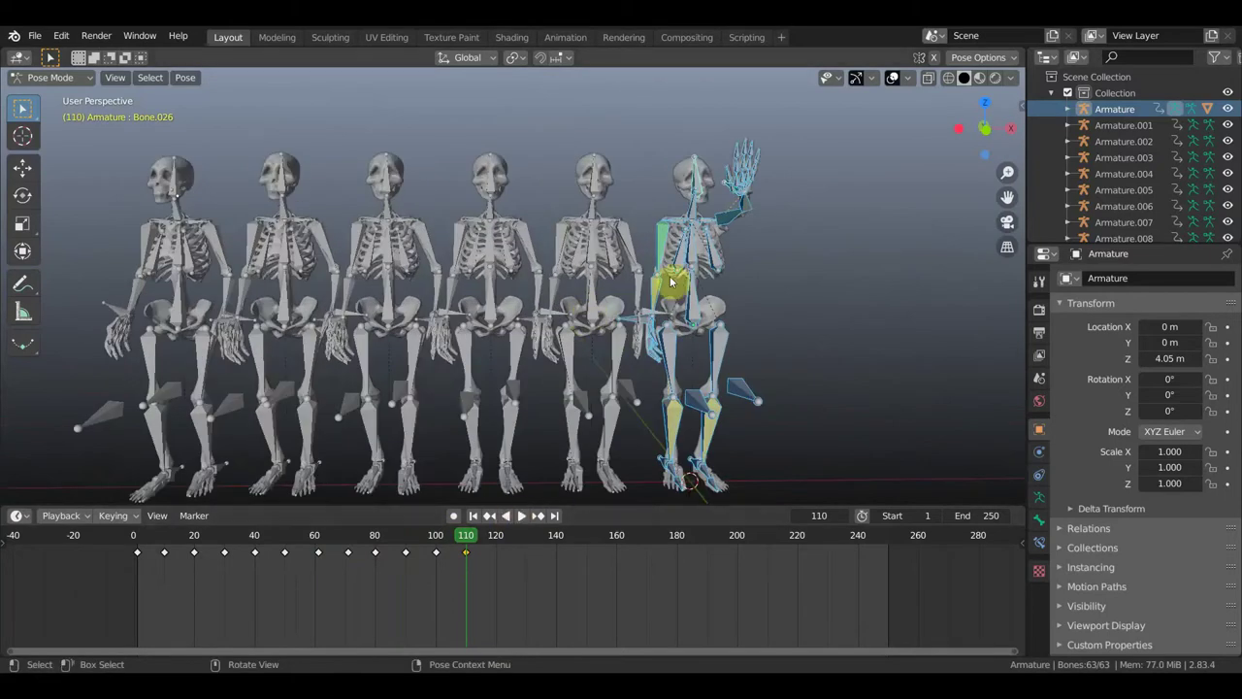
click(630, 247)
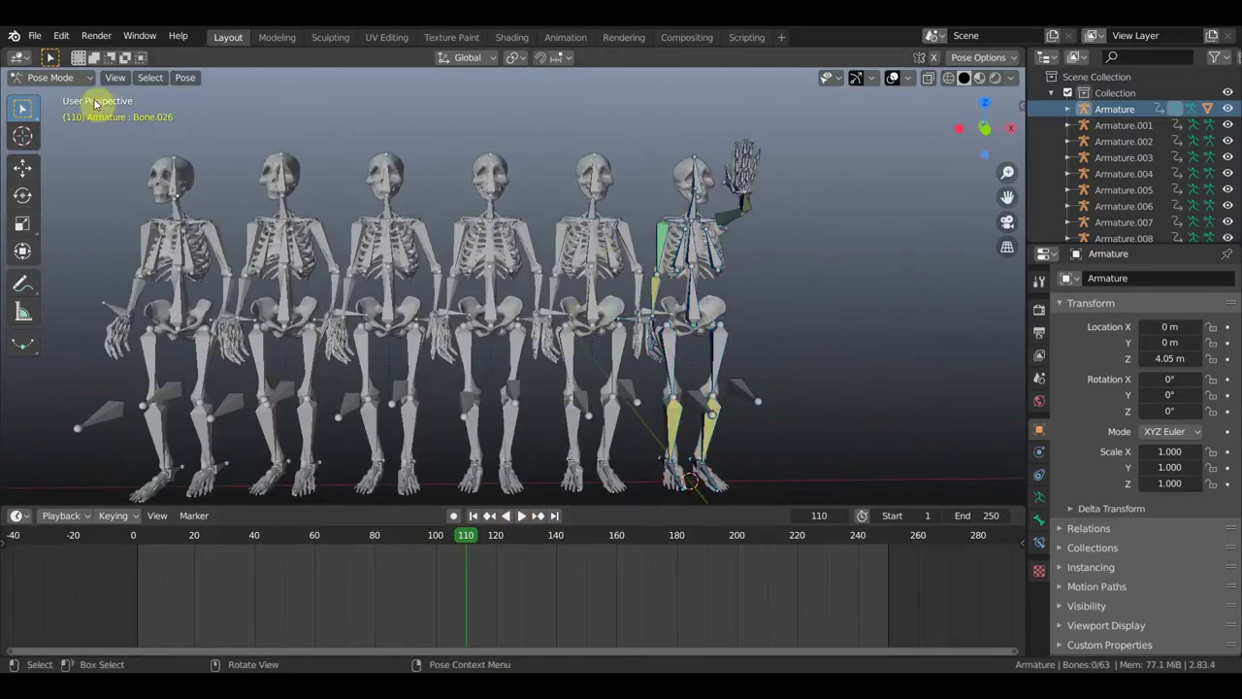
click(74, 79)
click(80, 101)
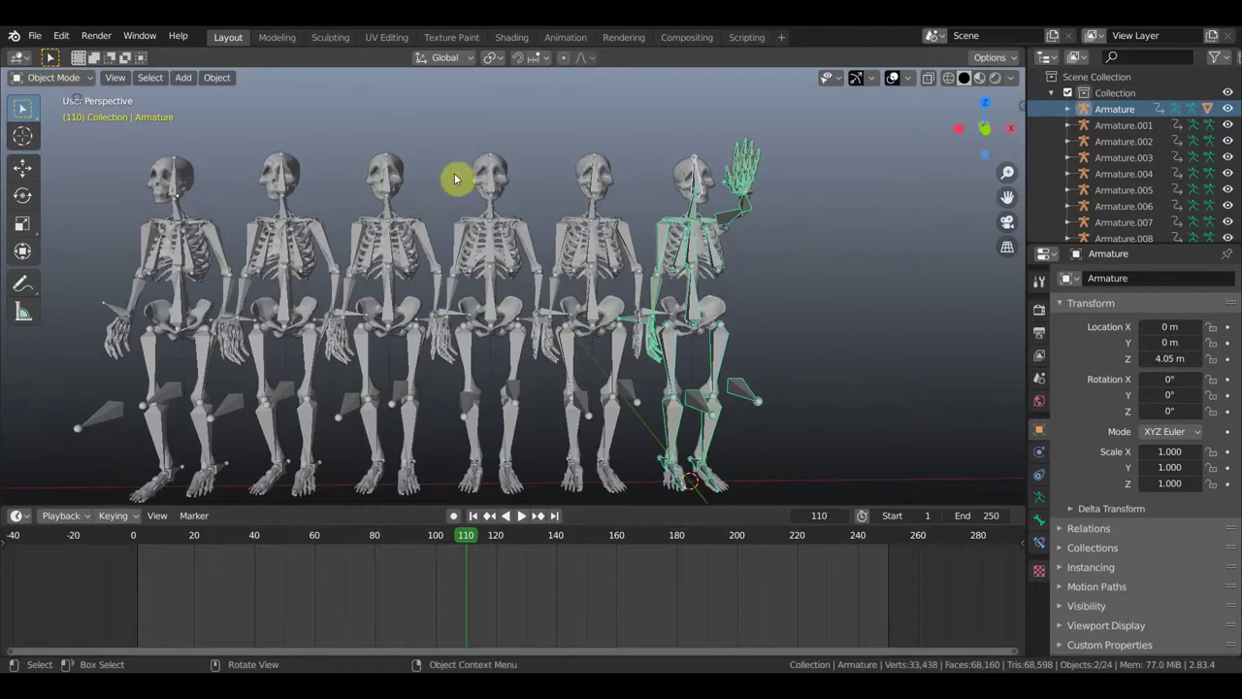
Select Armature.002 together with Armature.001 as objects.
click(627, 244)
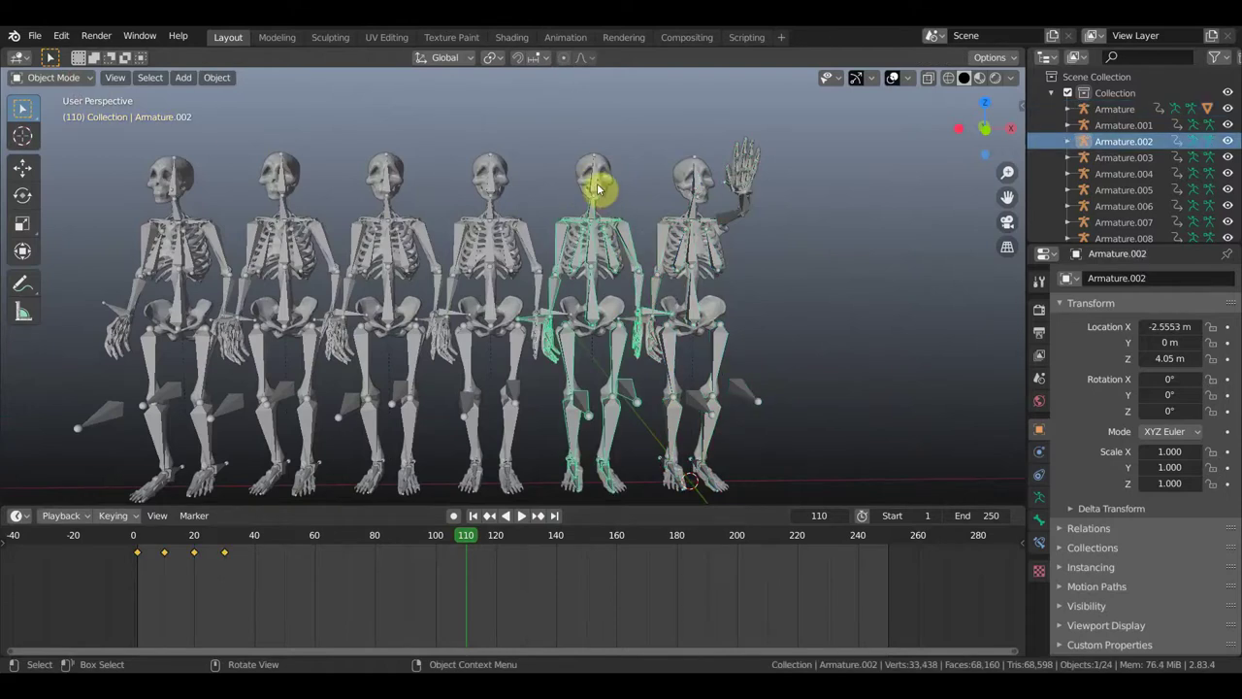
shift+click(595, 185)
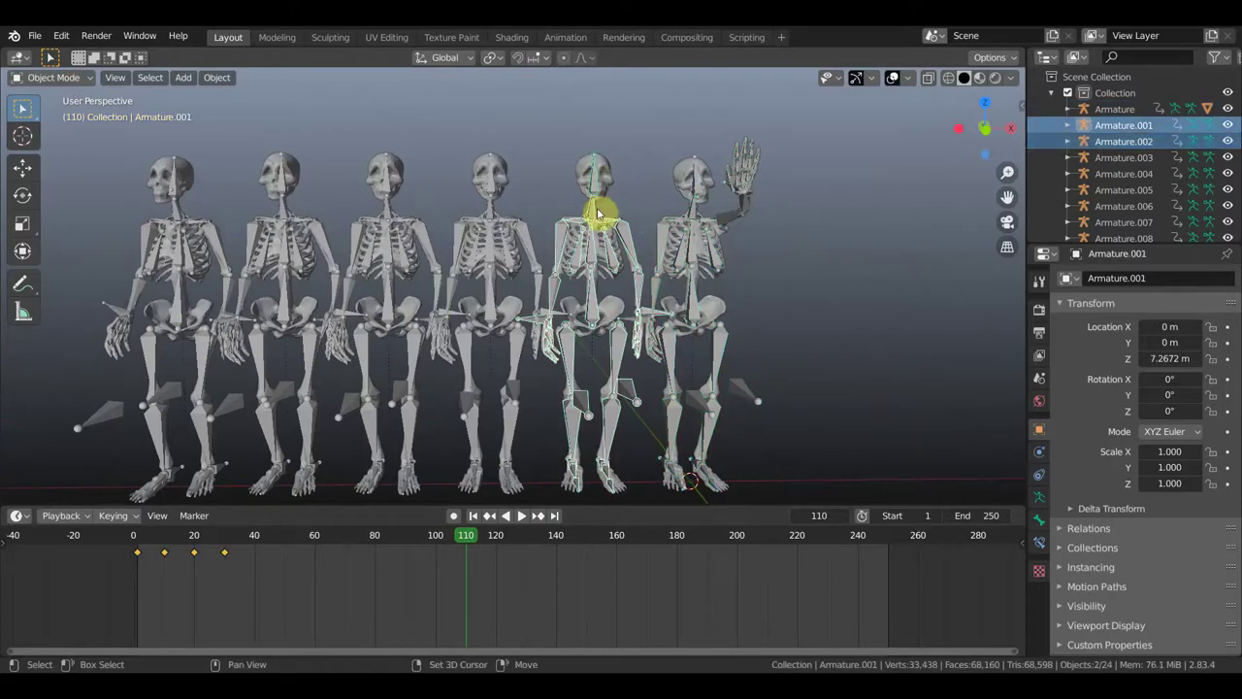
click(66, 80)
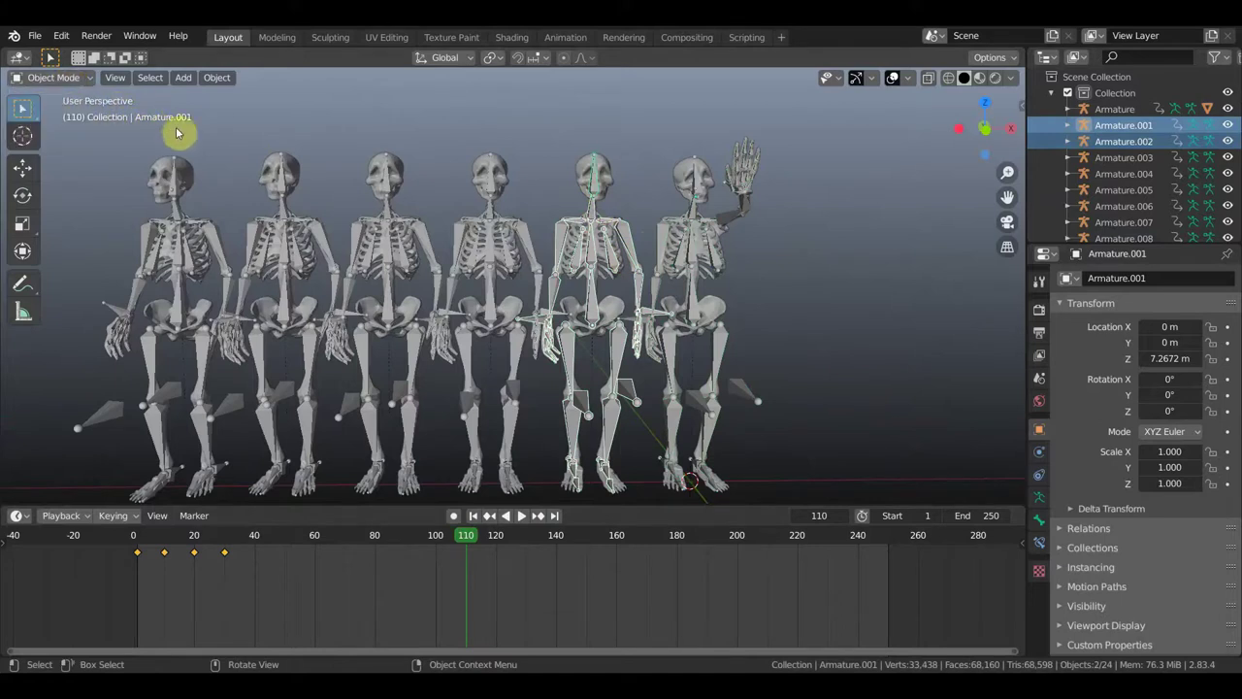
click(63, 78)
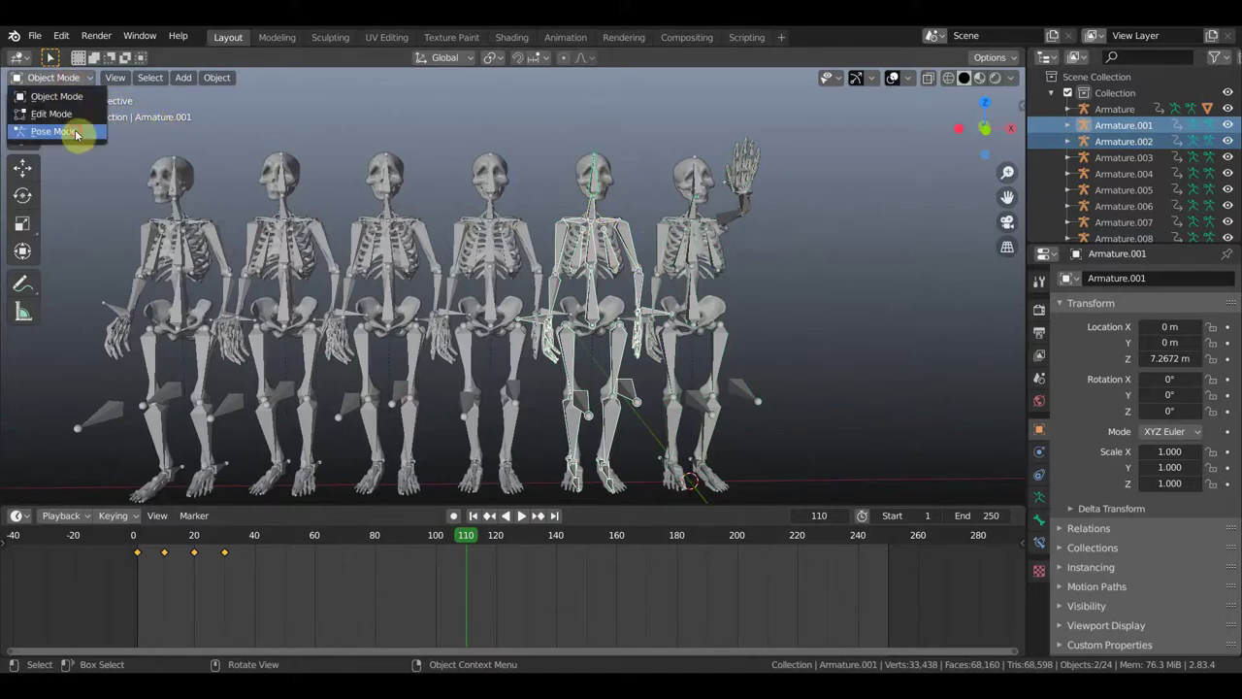
In Pose Mode at frame 120, raise the fifth skeleton's arm bone and rotate its hand.
click(70, 129)
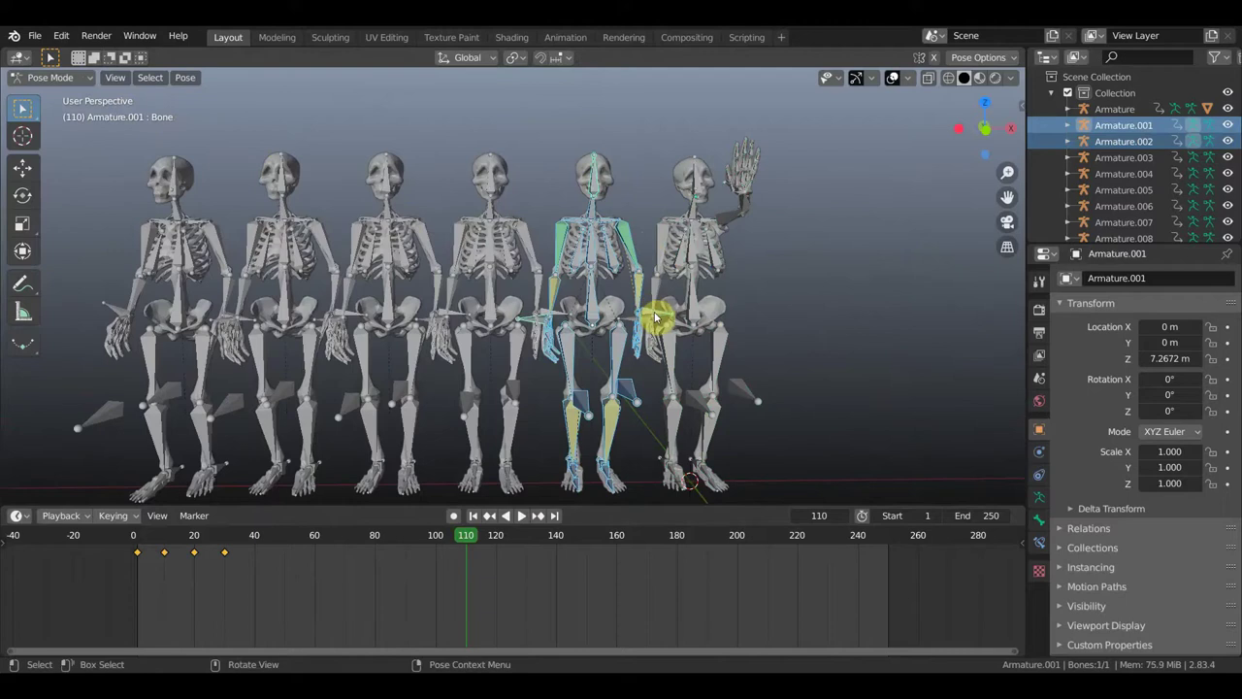
drag(467, 534, 494, 547)
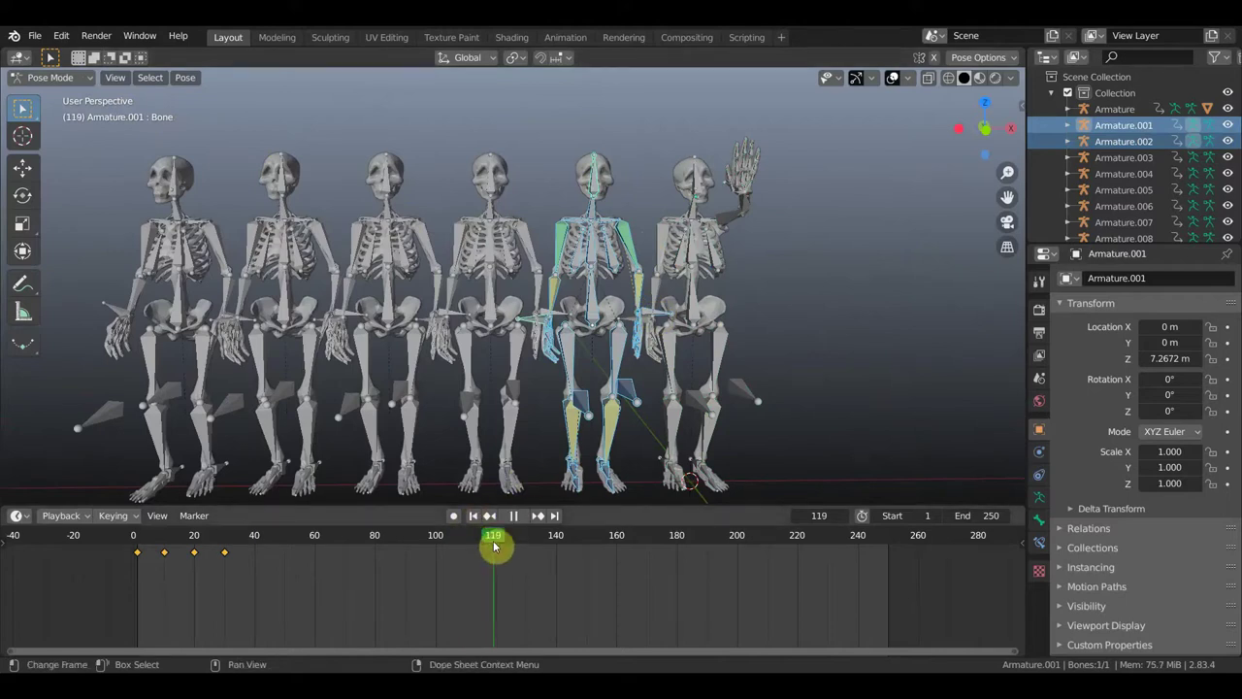
click(680, 325)
middle_drag(676, 327, 544, 327)
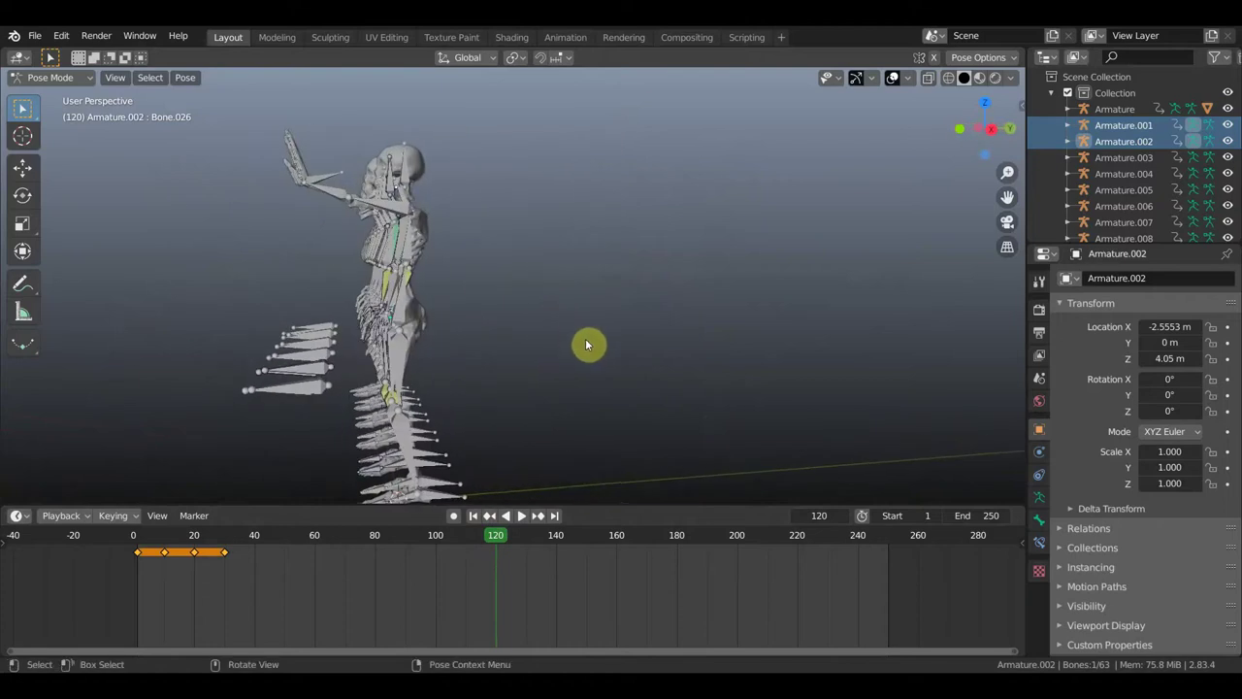
key(g)
click(501, 242)
key(r)
click(247, 301)
middle_drag(246, 302, 677, 318)
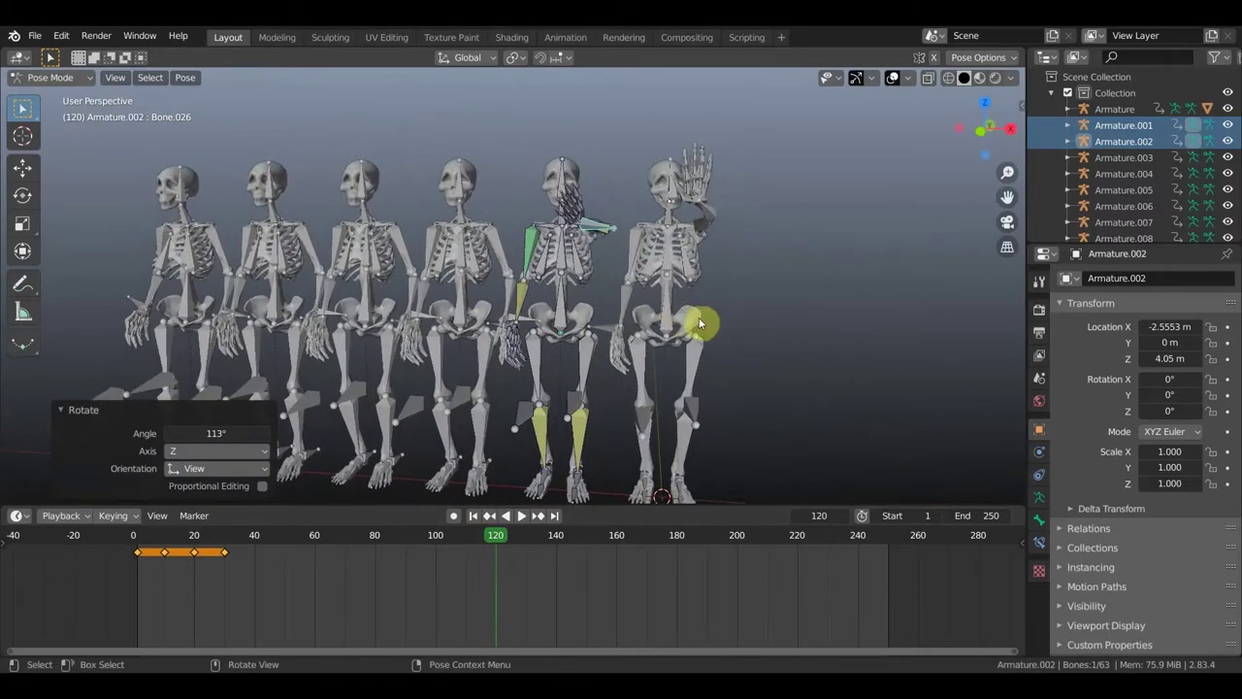
Rotate and reposition the fifth skeleton's arm further toward its head.
key(r)
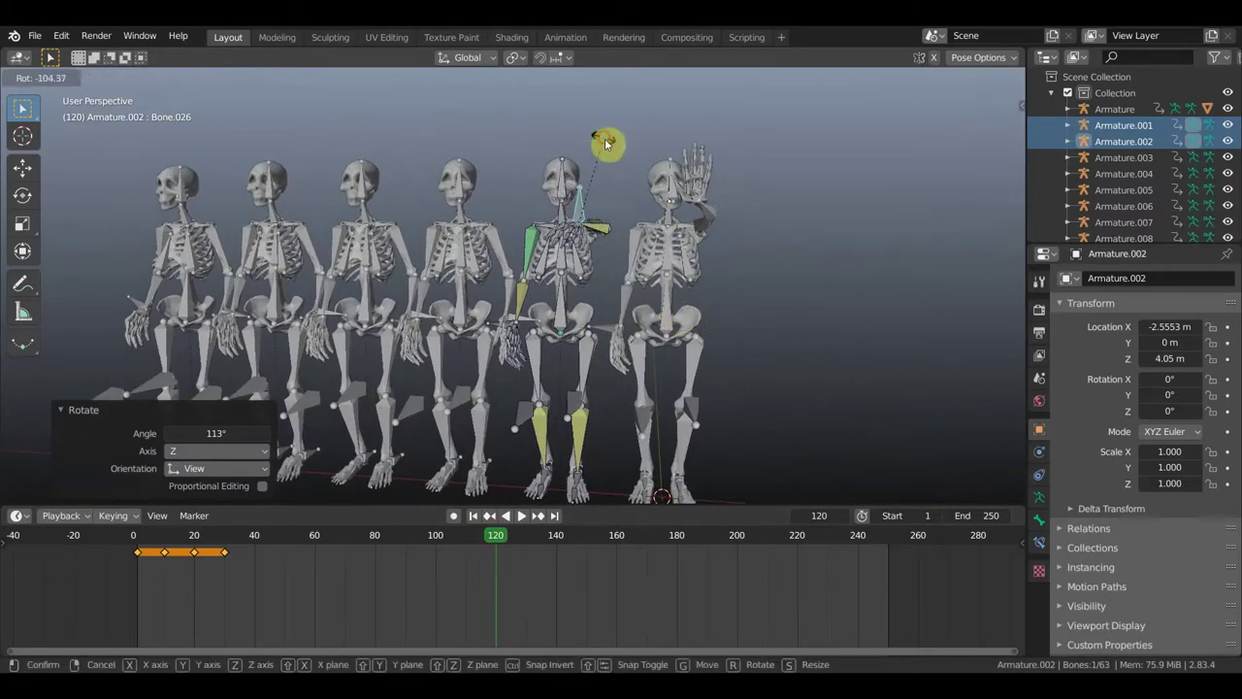
click(604, 138)
mouse_move(644, 230)
middle_down()
mouse_move(582, 258)
mouse_move(527, 255)
middle_up()
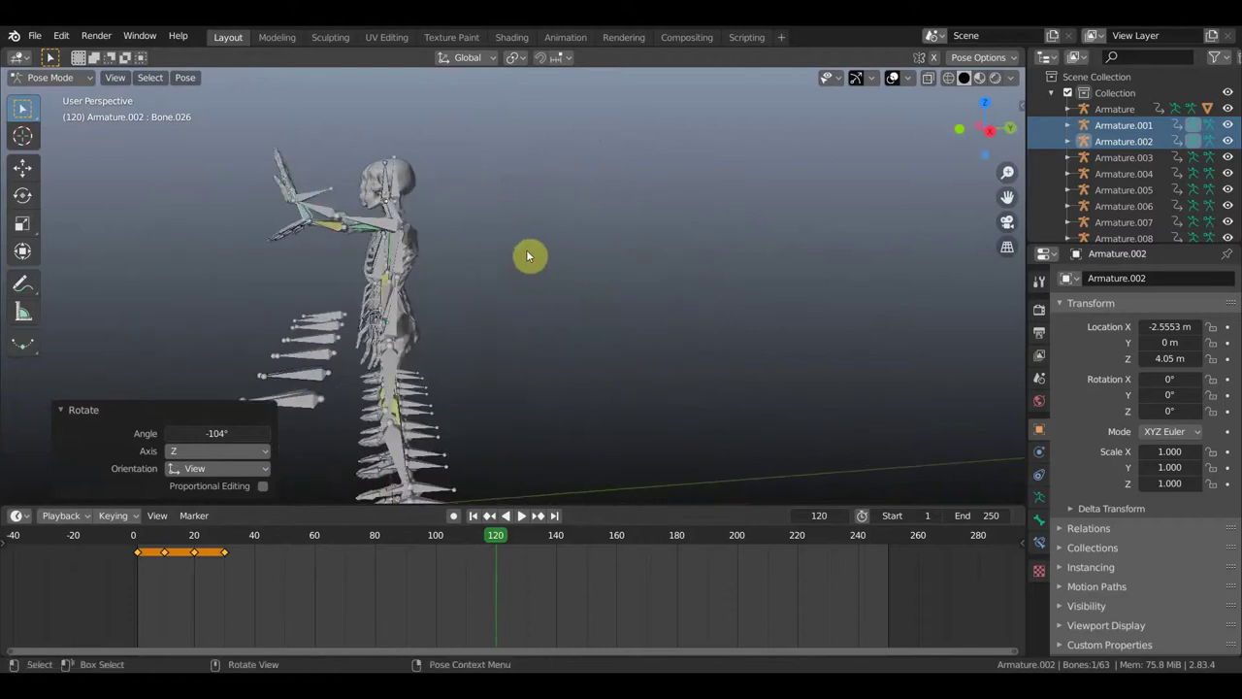
key(r)
click(243, 351)
key(g)
click(354, 328)
middle_drag(355, 327, 492, 328)
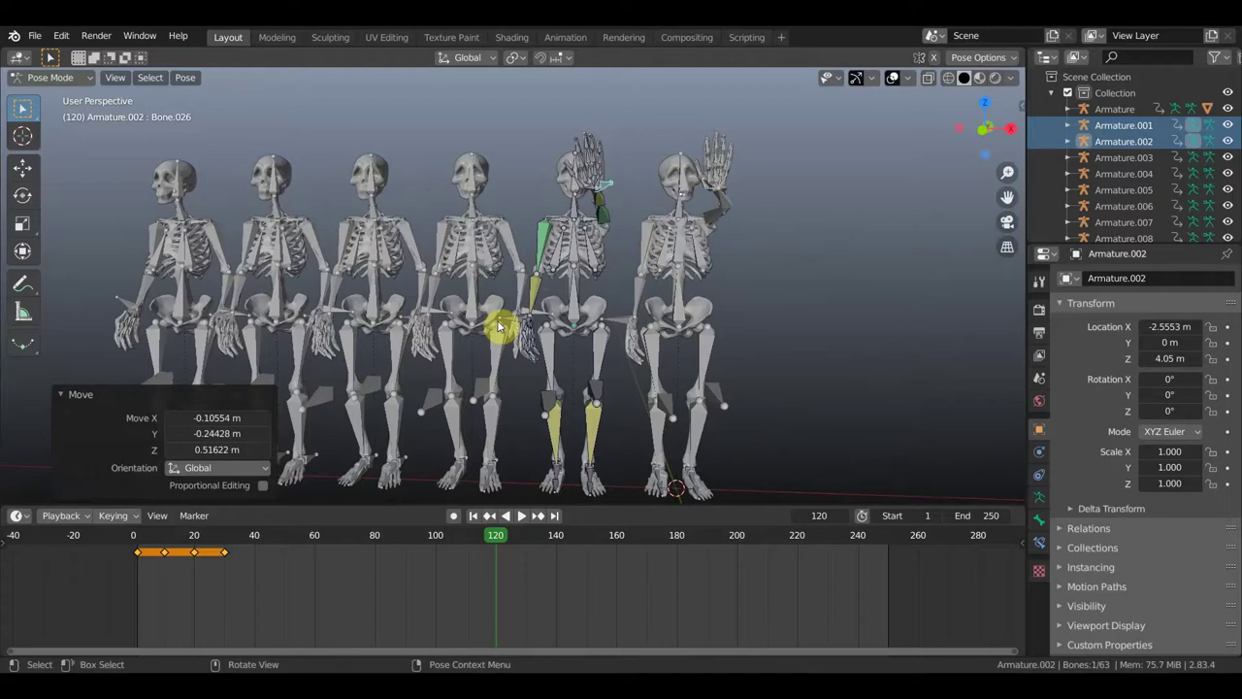
Zoom in on the raised hand and bend the first three finger bones.
middle_drag(611, 311, 431, 198)
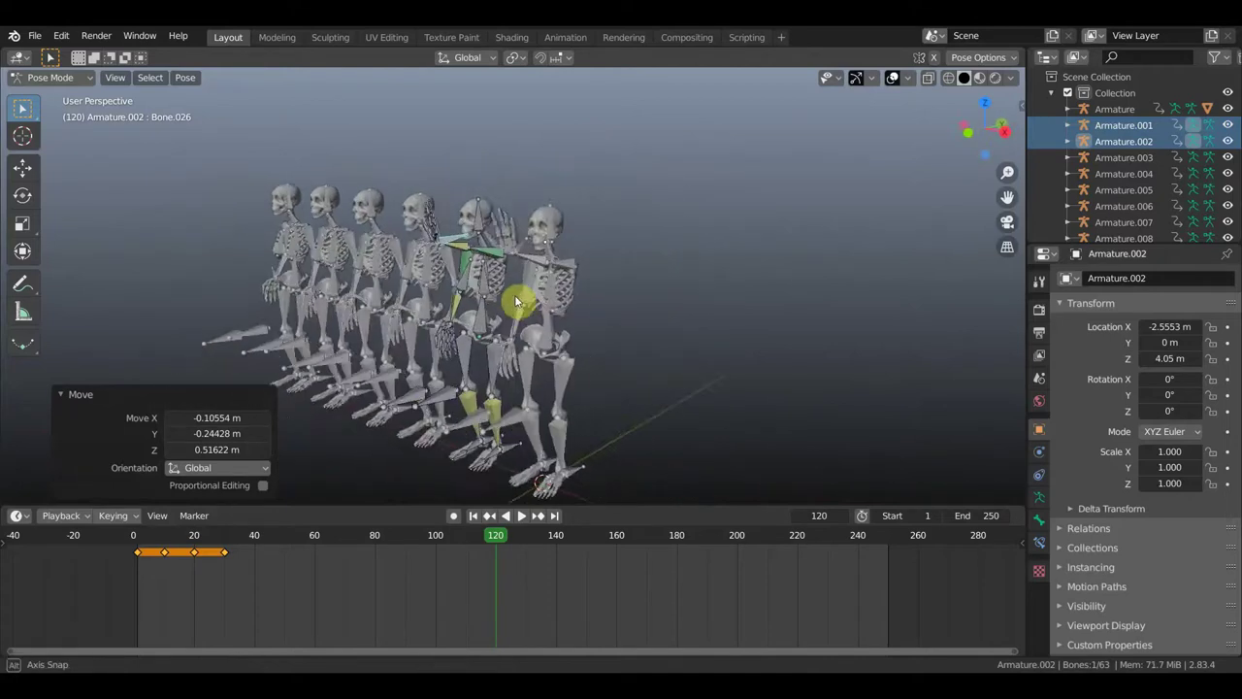
scroll(431, 198, up, 4)
mouse_move(622, 258)
middle_down()
mouse_move(707, 391)
mouse_move(548, 330)
mouse_move(485, 333)
mouse_move(369, 377)
mouse_move(444, 356)
mouse_move(406, 347)
mouse_move(486, 357)
middle_up()
mouse_move(729, 334)
shift+middle_down()
mouse_move(621, 314)
mouse_move(527, 339)
mouse_move(493, 285)
mouse_move(621, 295)
mouse_move(522, 297)
mouse_move(660, 322)
mouse_move(729, 307)
shift+middle_up()
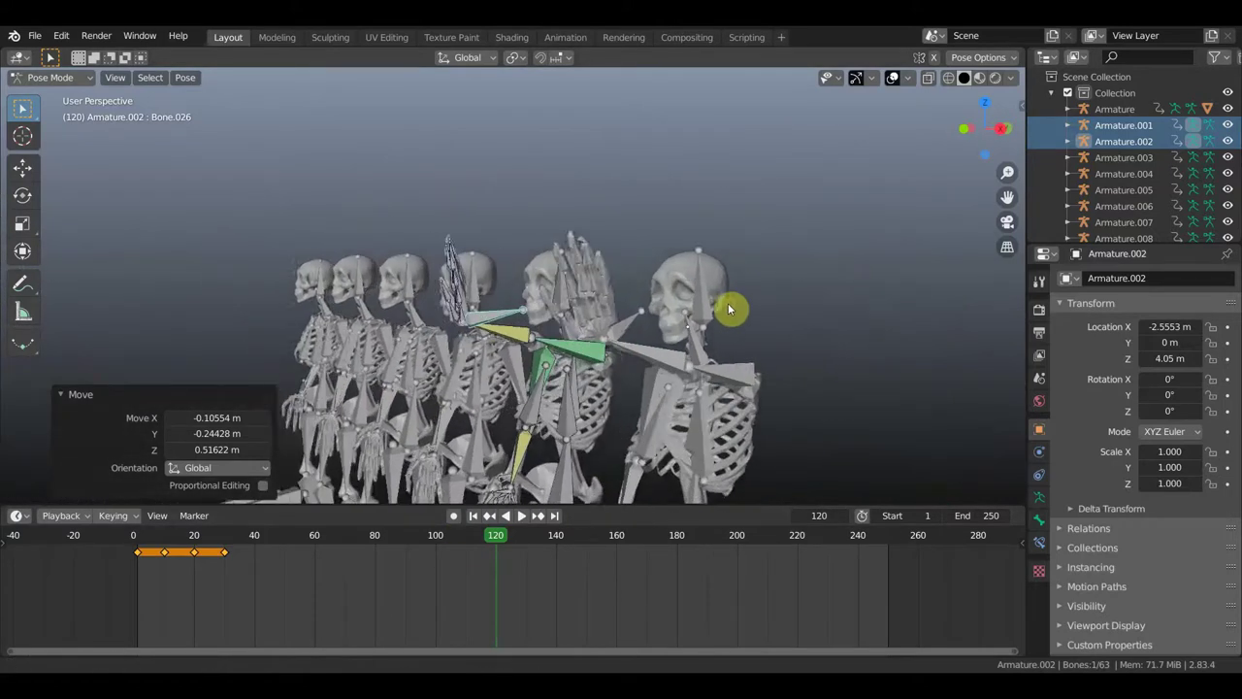
scroll(666, 285, up, 2)
scroll(665, 285, up, 3)
middle_drag(448, 310, 210, 310)
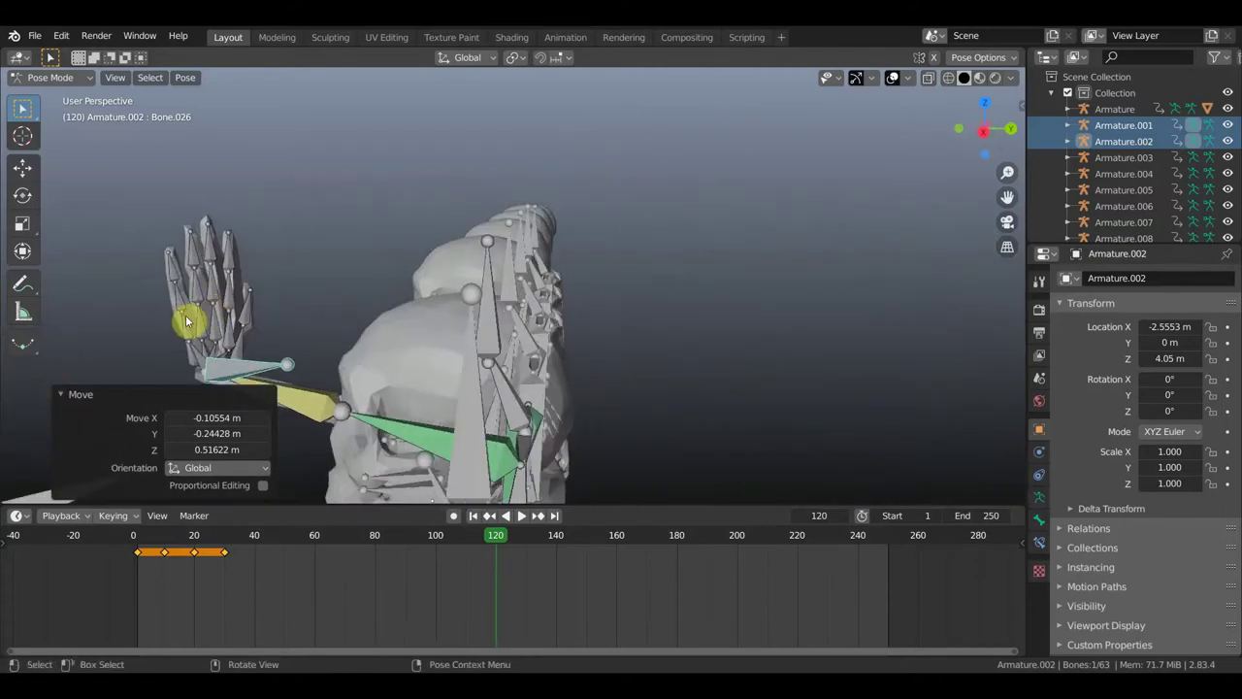
click(197, 321)
shift+click(212, 313)
shift+click(259, 315)
middle_drag(260, 315, 319, 308)
key(r)
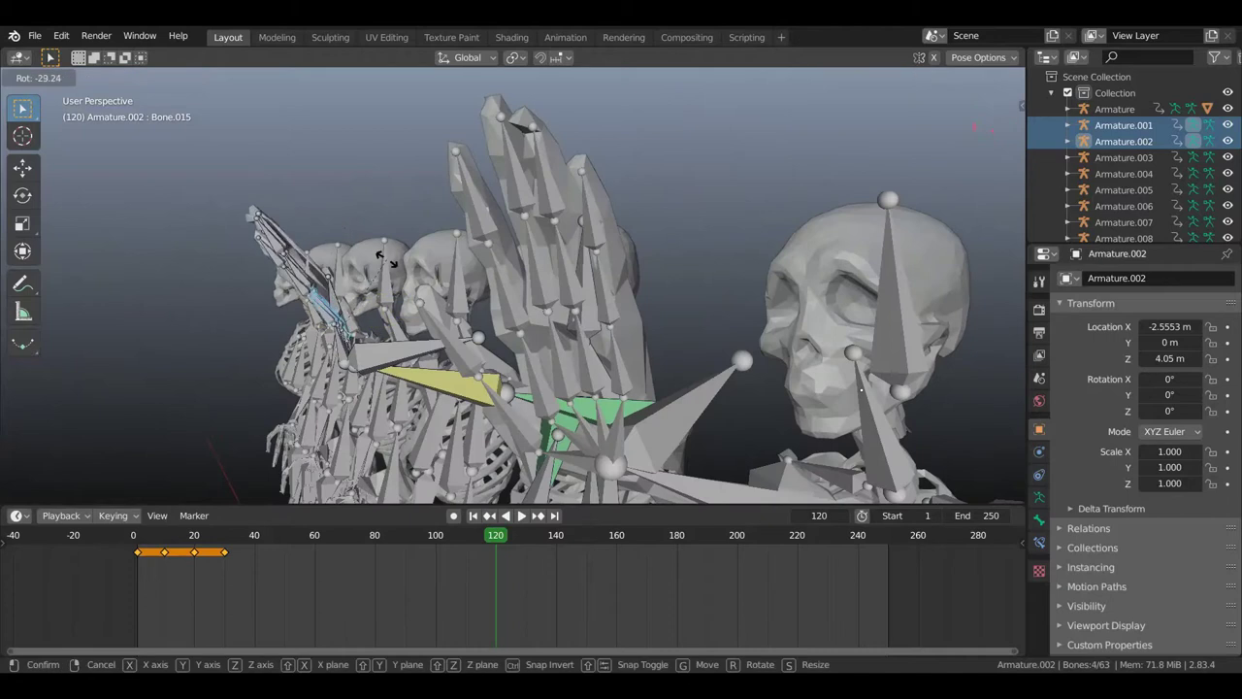
click(355, 227)
Bend another group of finger bones, then bend the hand further.
middle_drag(333, 258, 269, 302)
click(202, 346)
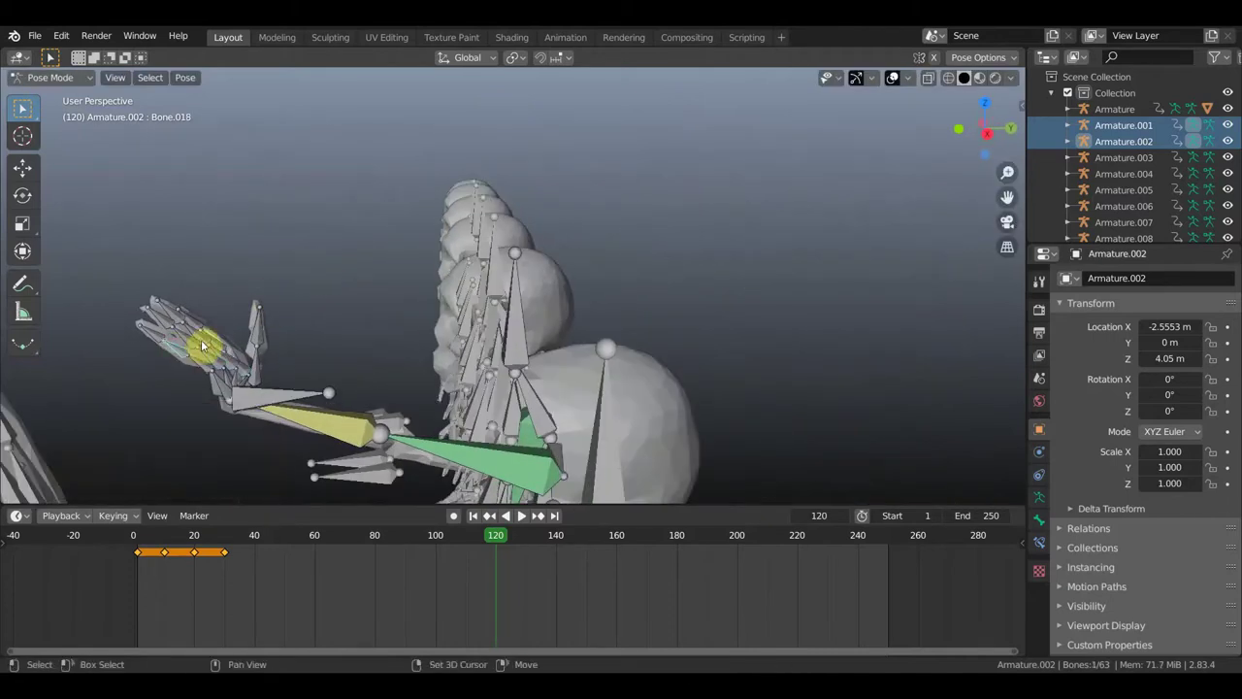
mouse_move(194, 343)
middle_down()
mouse_move(165, 355)
mouse_move(303, 301)
middle_up()
shift+click(196, 329)
shift+click(236, 352)
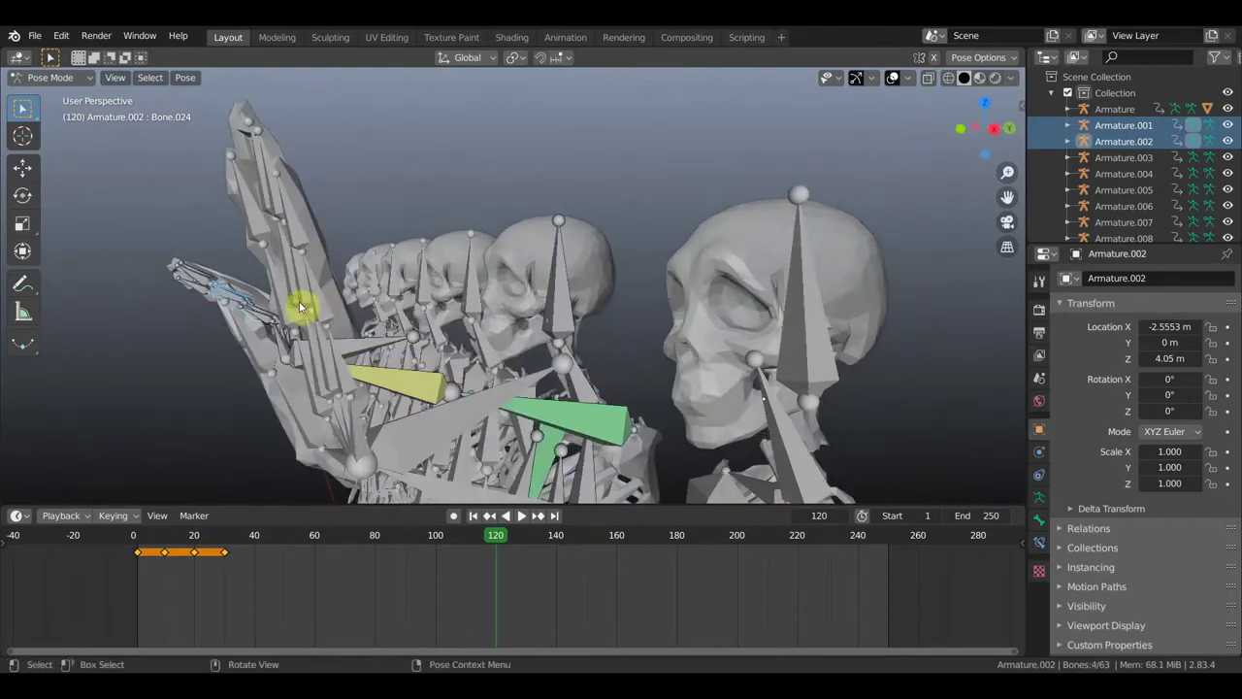
key(r)
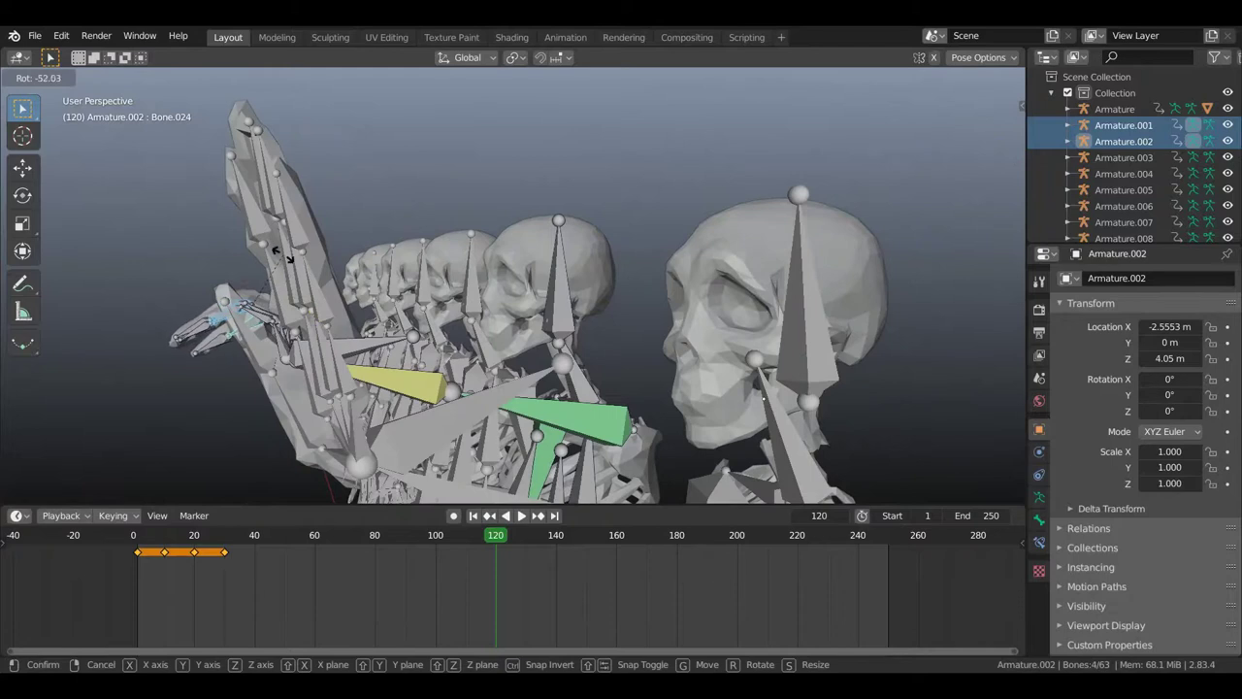
click(279, 256)
mouse_move(278, 258)
middle_down()
mouse_move(258, 313)
mouse_move(435, 297)
mouse_move(603, 337)
mouse_move(623, 359)
mouse_move(782, 418)
middle_up()
key(r)
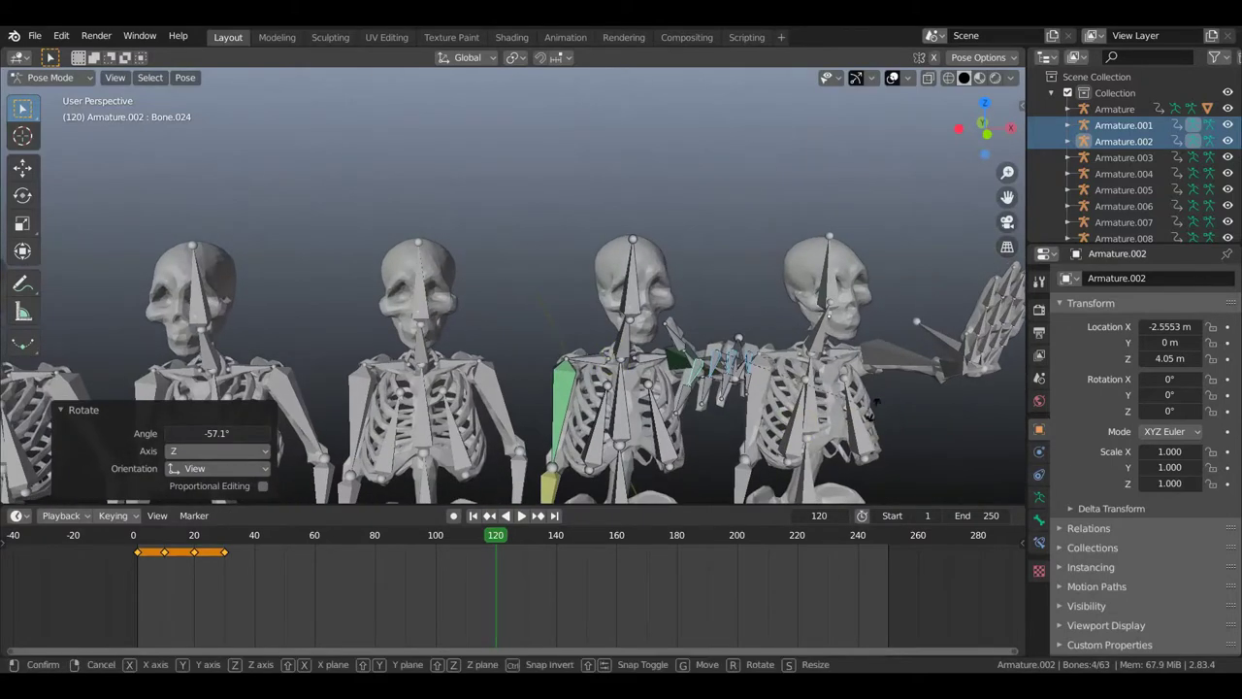
click(815, 390)
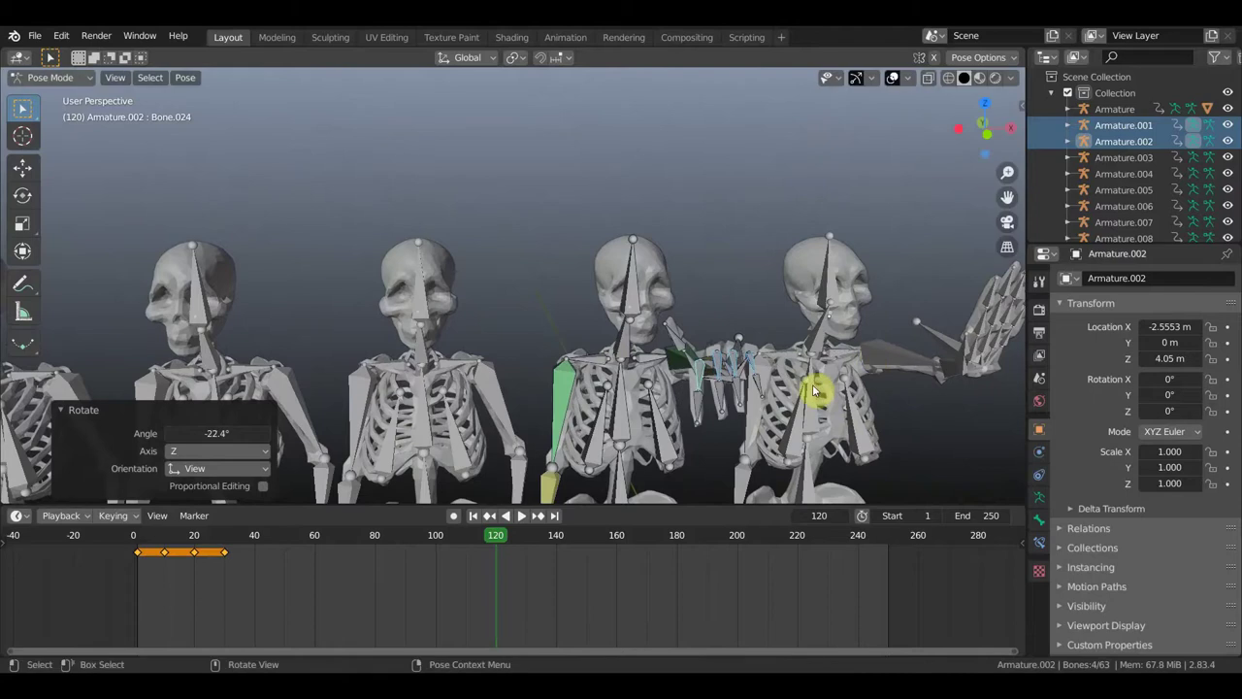
Curl a further group of finger bones and turn the hand.
click(739, 396)
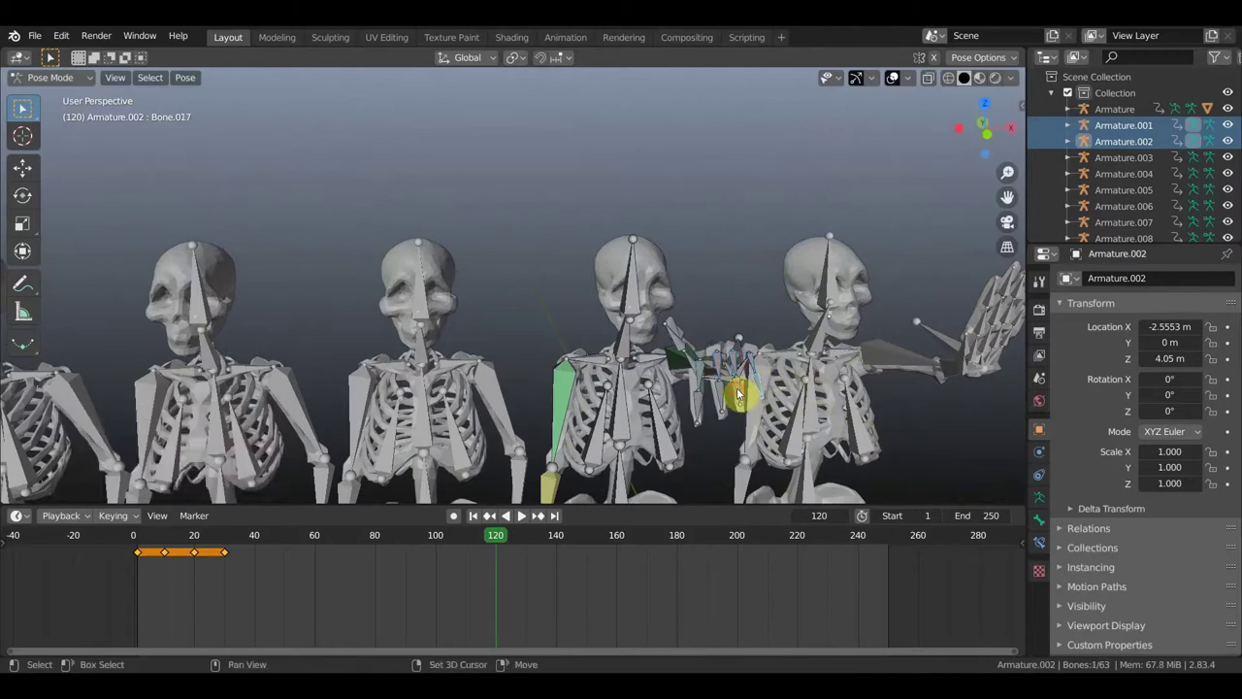
shift+click(699, 400)
mouse_move(699, 401)
middle_down()
mouse_move(831, 400)
mouse_move(855, 383)
middle_up()
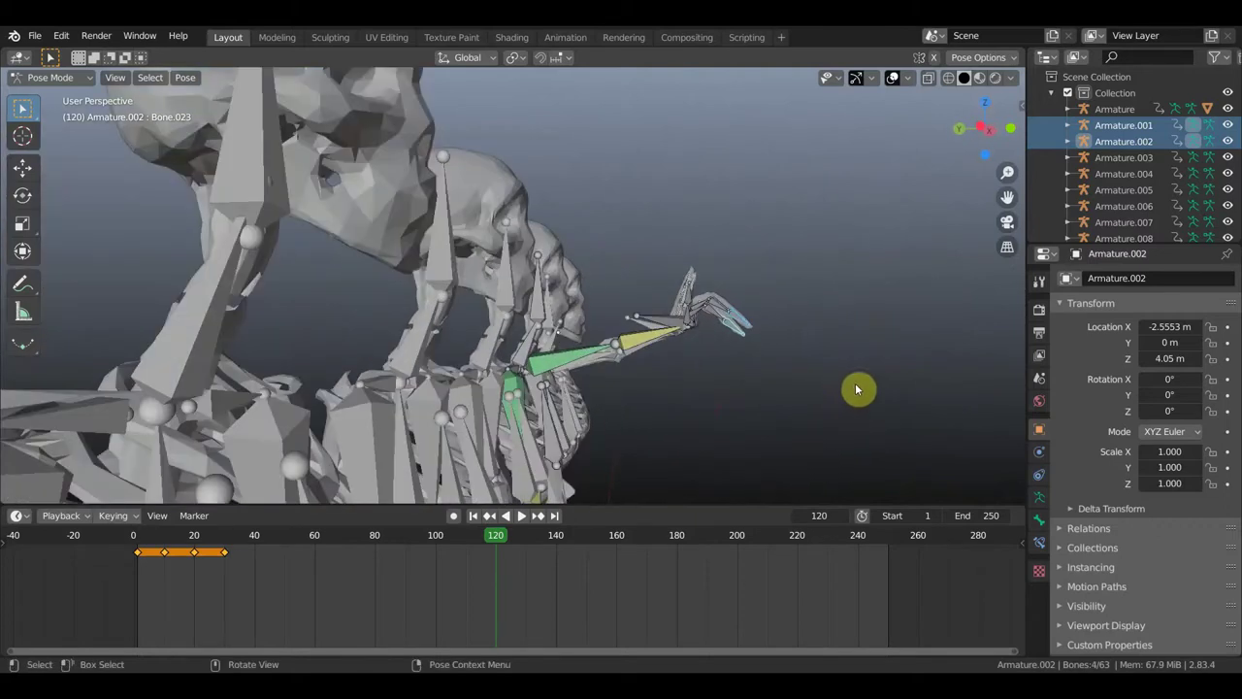
key(r)
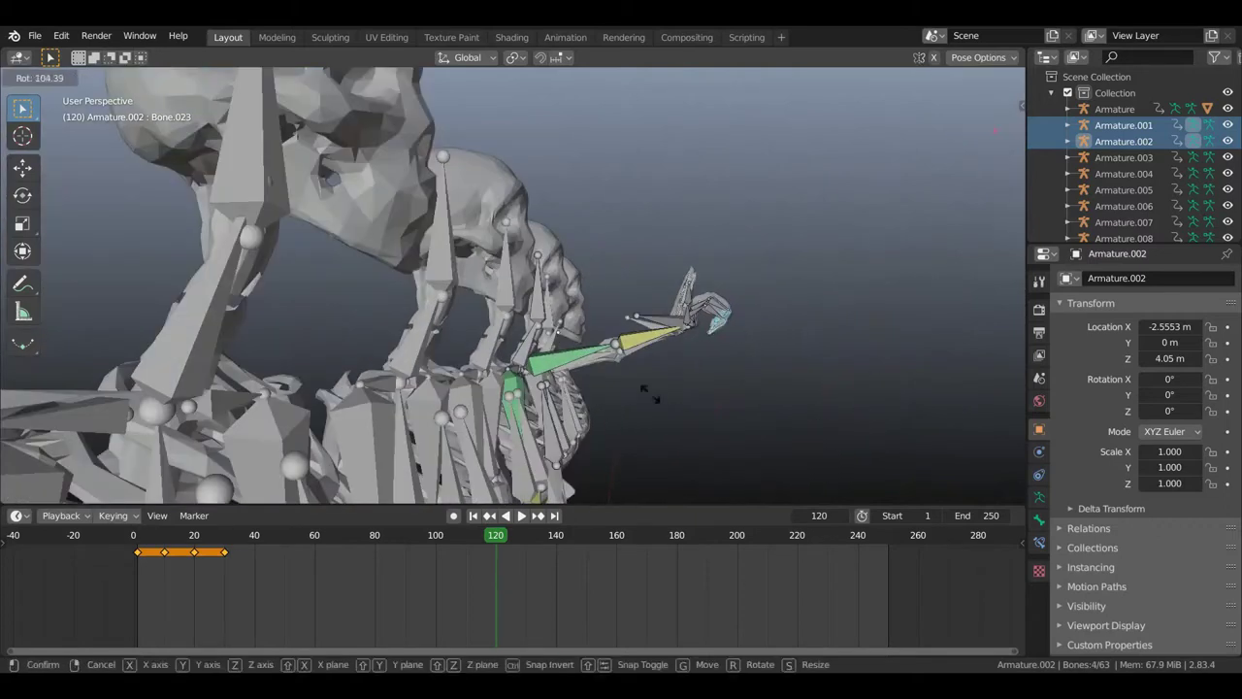
click(650, 396)
mouse_move(649, 396)
middle_down()
mouse_move(626, 337)
mouse_move(673, 320)
middle_up()
key(r)
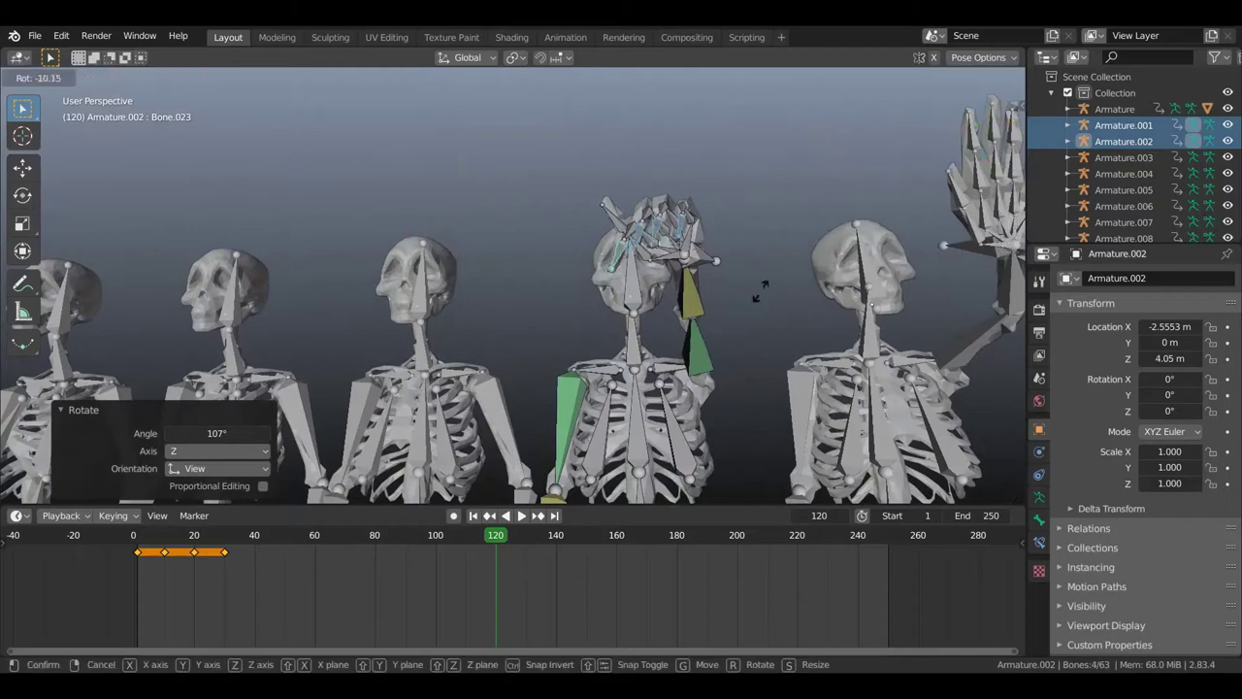
click(736, 236)
mouse_move(736, 236)
middle_down()
mouse_move(778, 278)
mouse_move(824, 288)
mouse_move(748, 219)
middle_up()
Rotate individual hand bones one at a time to refine the curl.
click(667, 186)
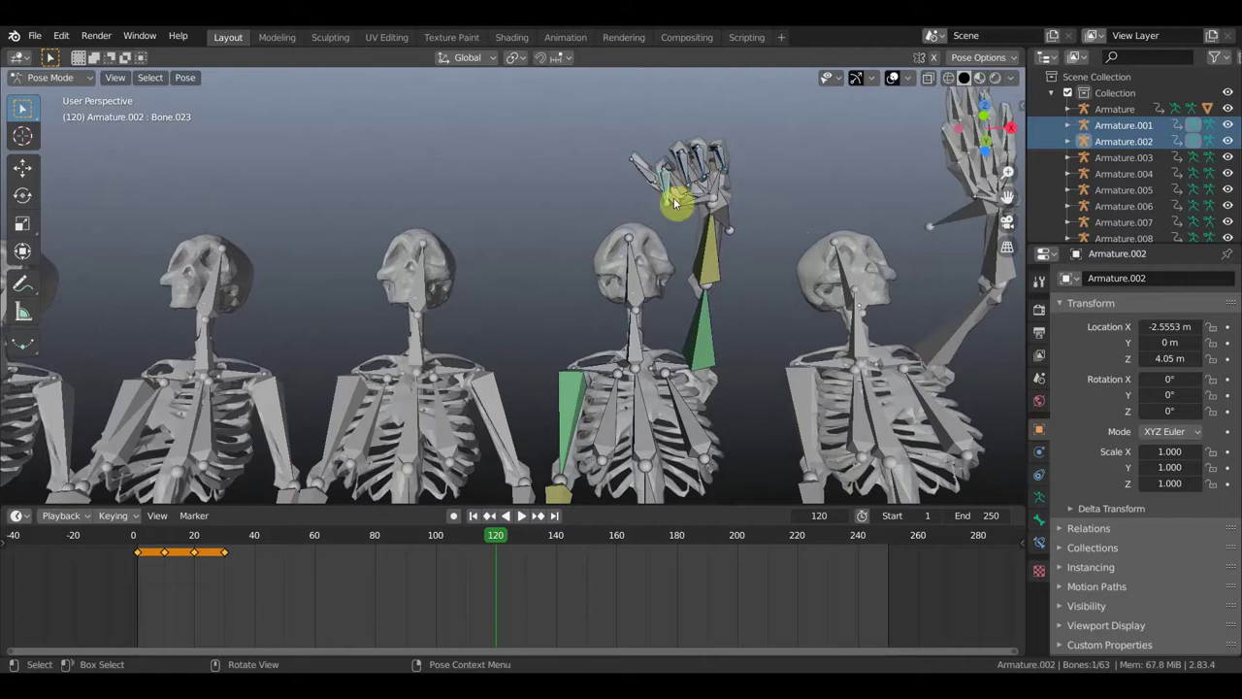
key(r)
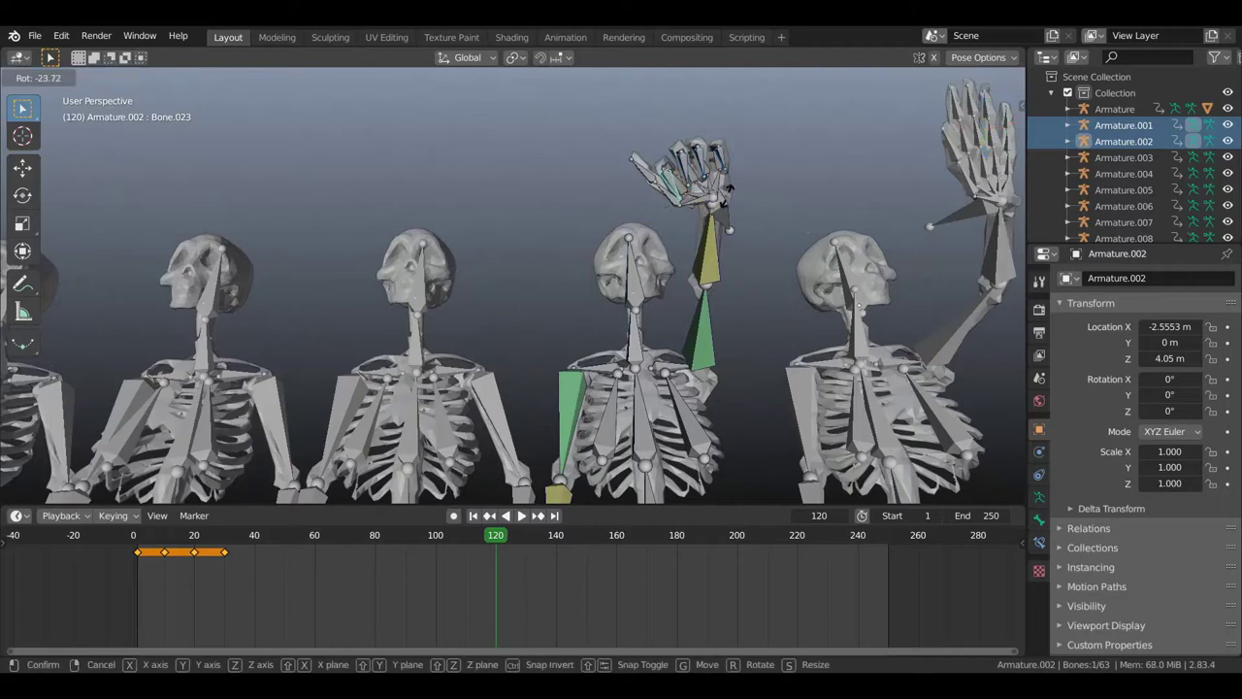
click(723, 192)
click(715, 201)
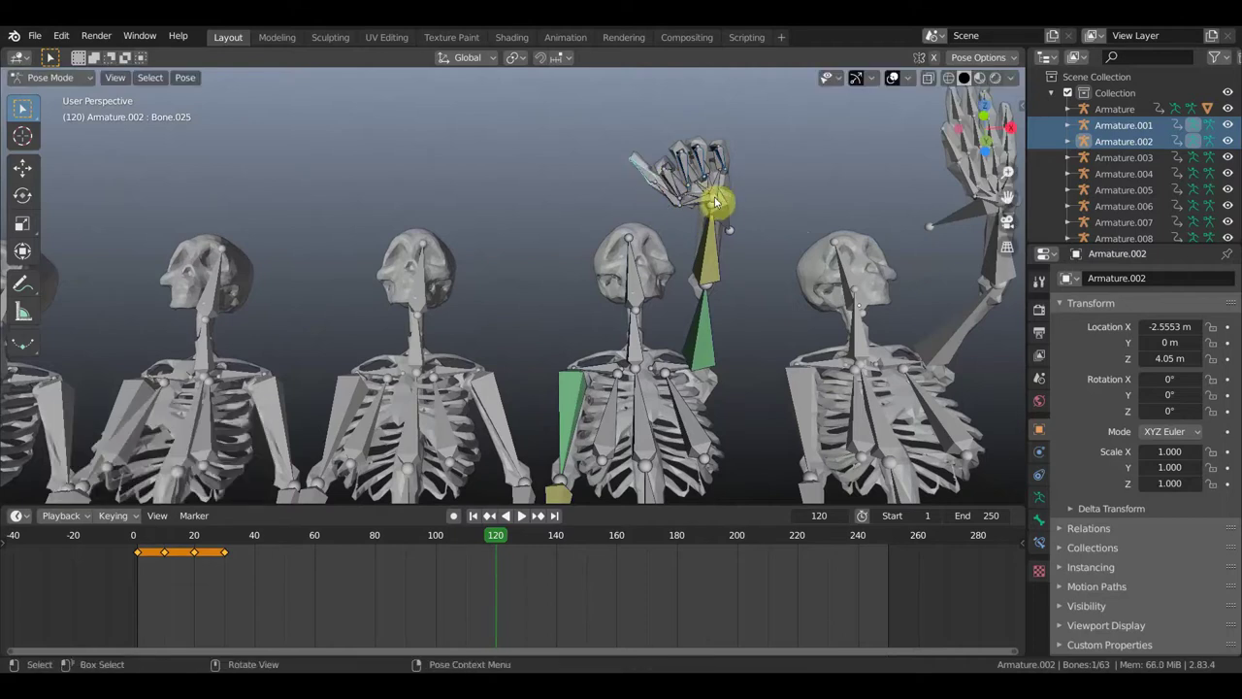
key(r)
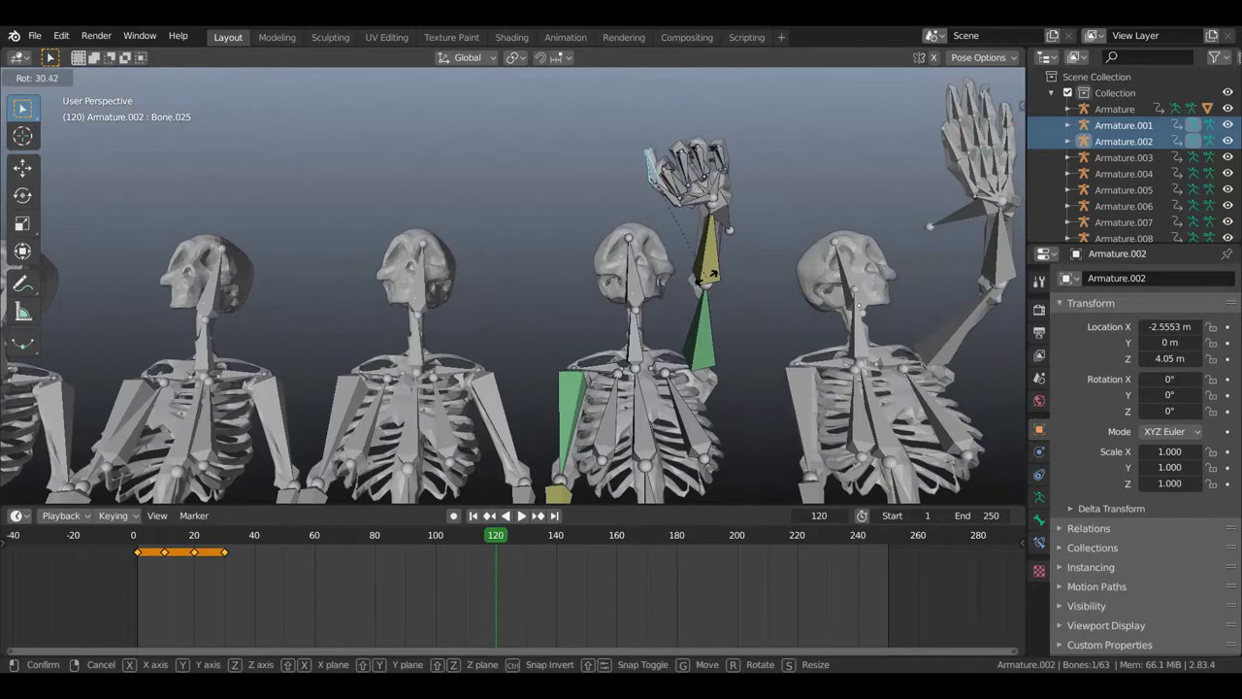
click(669, 281)
middle_drag(770, 263, 737, 291)
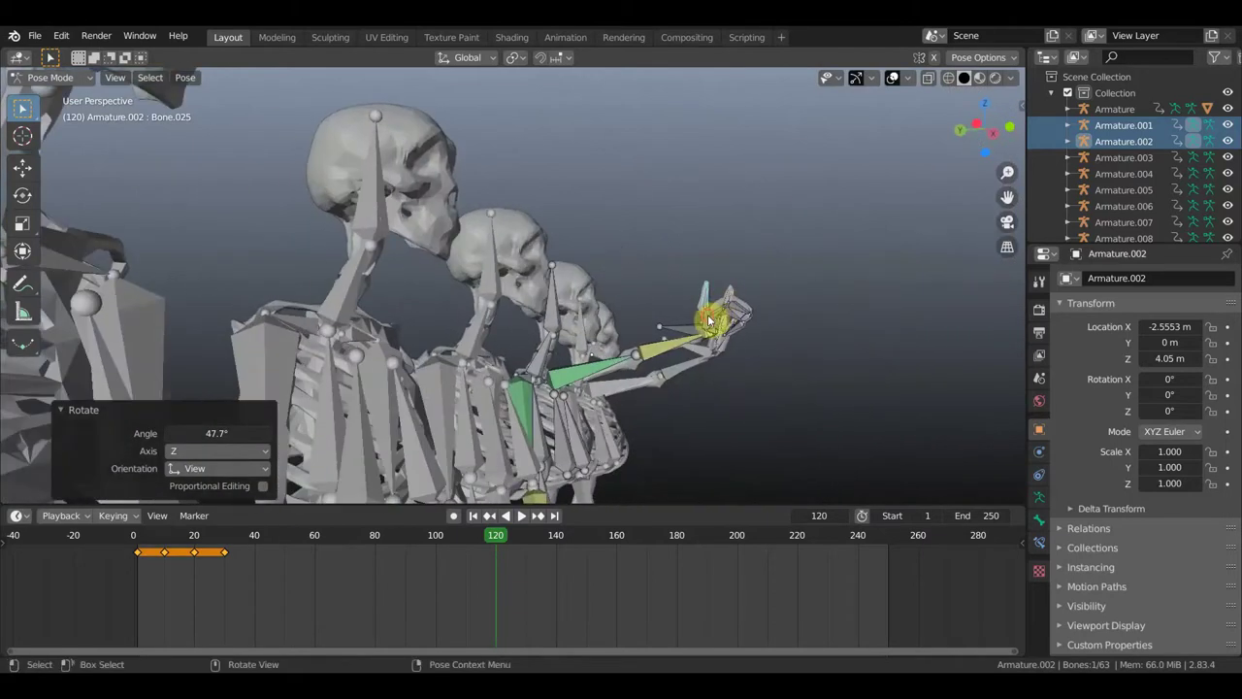
click(731, 339)
key(r)
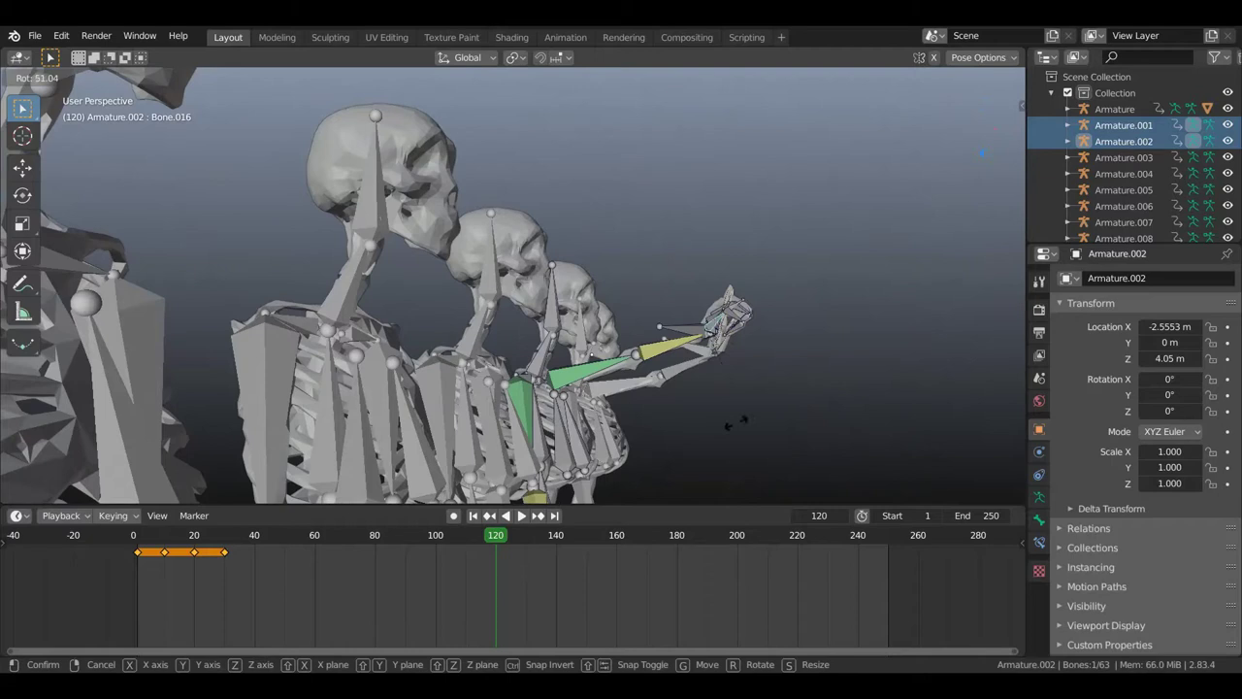
click(729, 407)
middle_drag(729, 408, 680, 287)
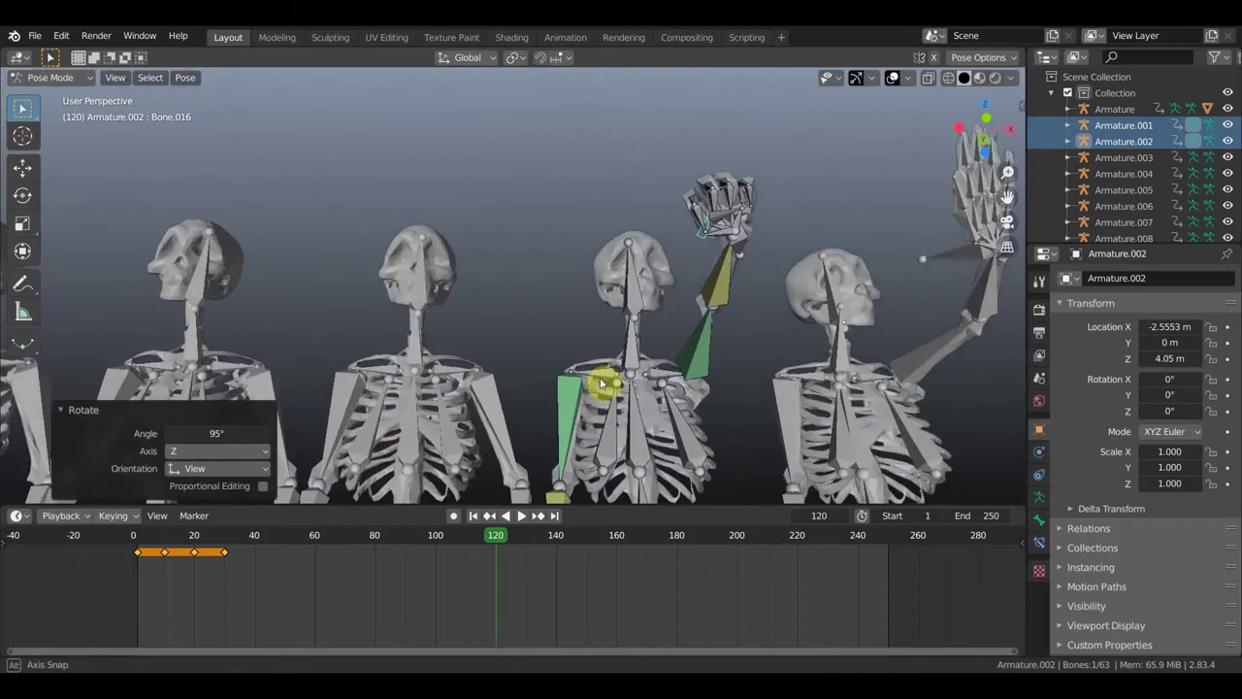
Make final small rotations on the hand bones to finish the curled pose.
key(r)
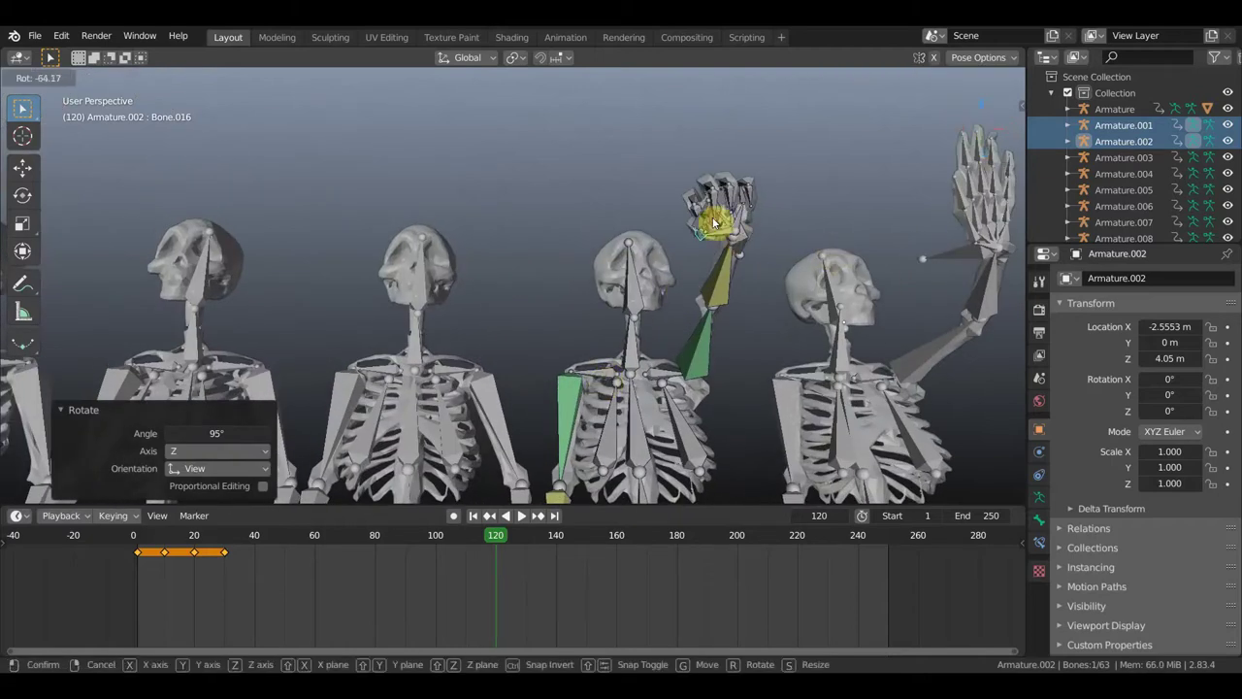
click(713, 222)
middle_drag(713, 222, 860, 263)
key(r)
click(834, 340)
click(794, 345)
key(r)
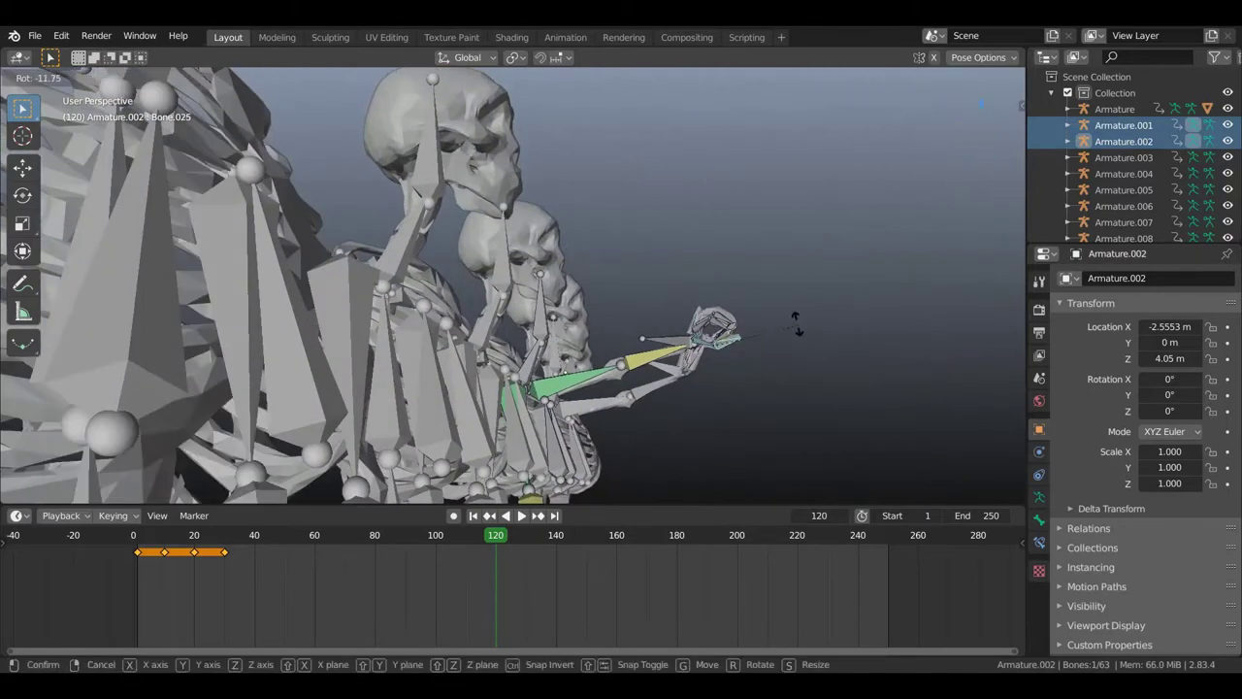
click(790, 317)
mouse_move(803, 327)
middle_down()
mouse_move(664, 345)
mouse_move(664, 360)
middle_up()
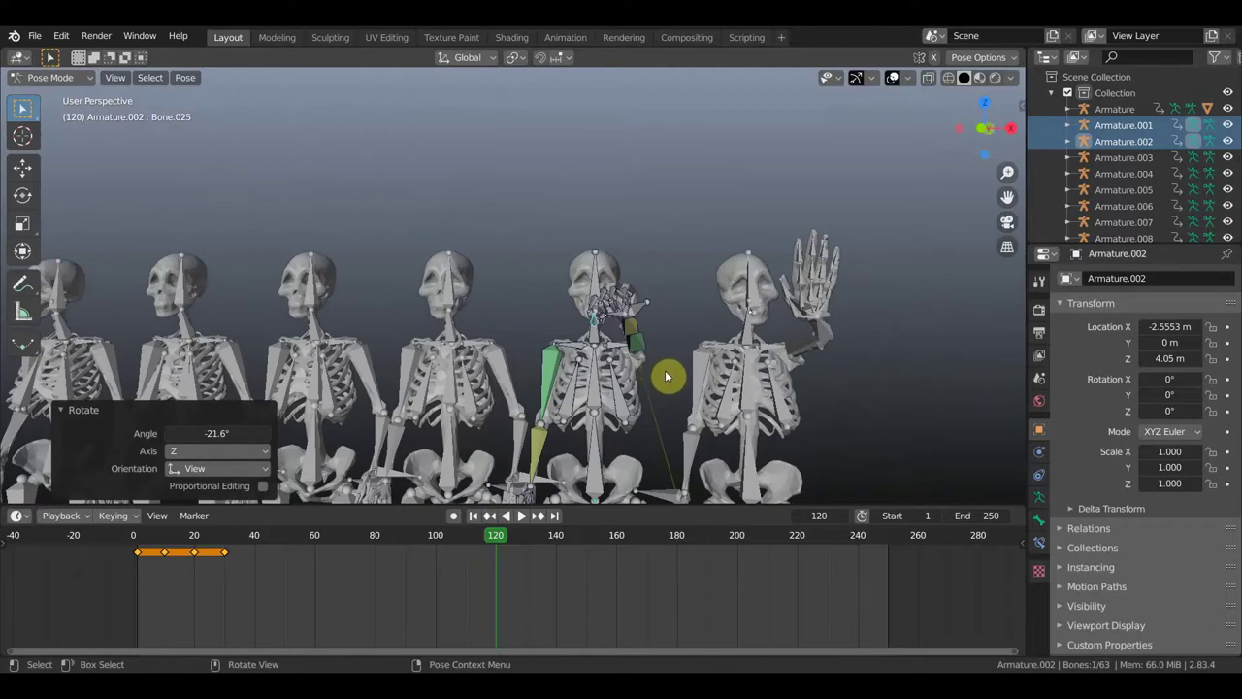
Move the fifth skeleton's arm bone and rotate its hand bone toward a reaching pose.
scroll(657, 356, down, 1)
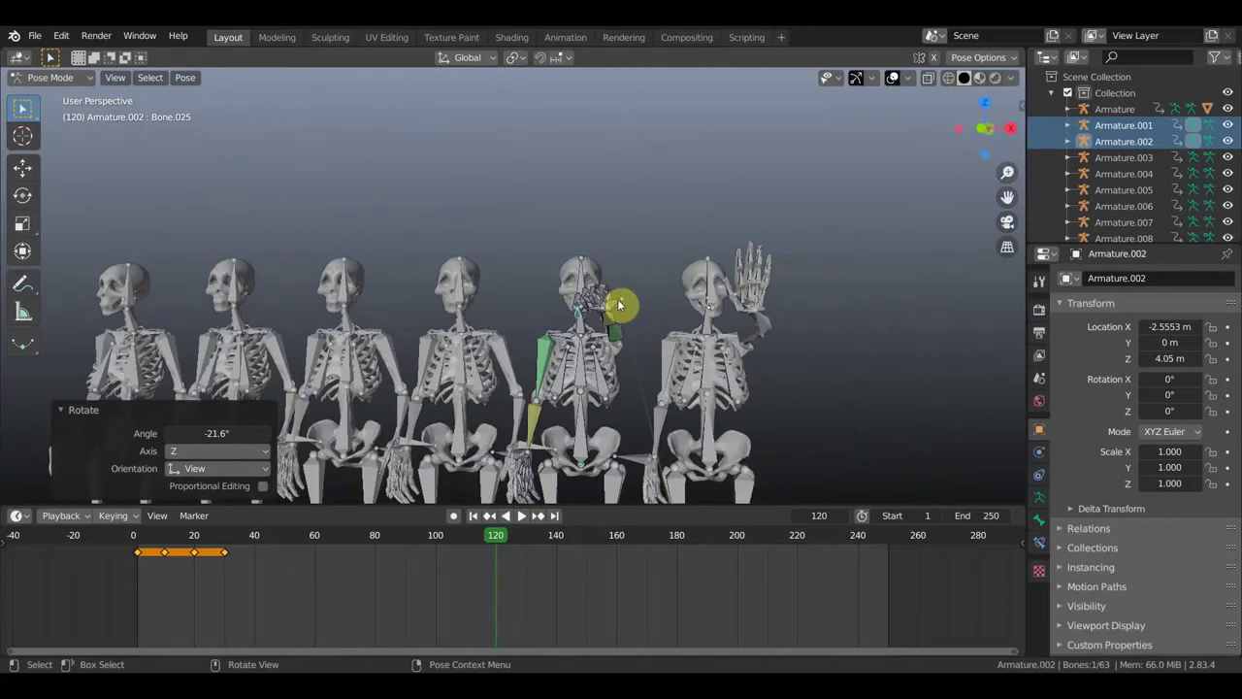
click(621, 306)
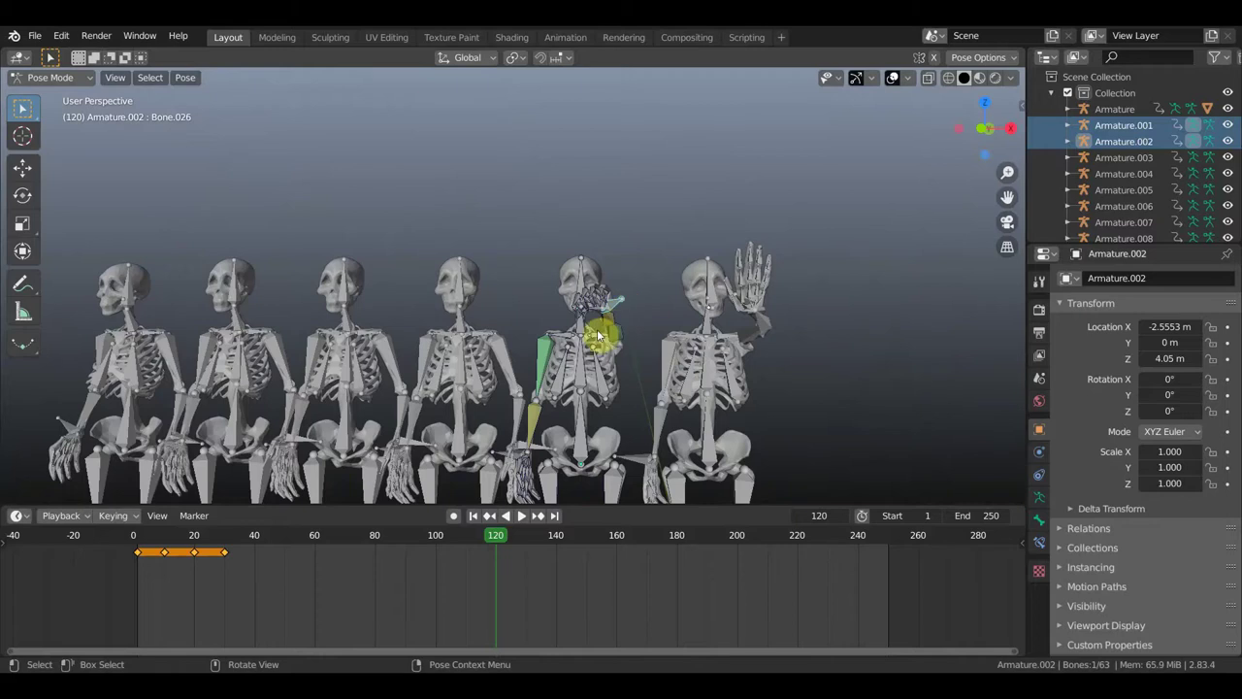
key(g)
click(648, 336)
mouse_move(652, 339)
middle_down()
mouse_move(752, 380)
mouse_move(813, 444)
mouse_move(809, 421)
middle_up()
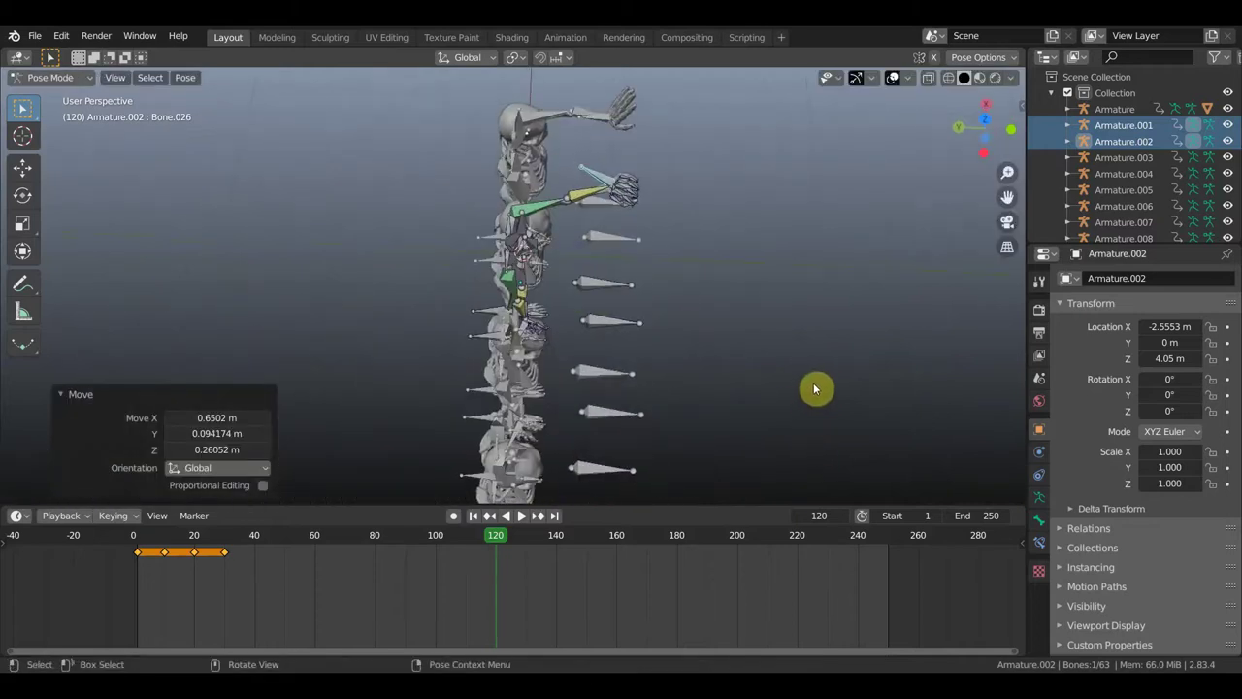
key(r)
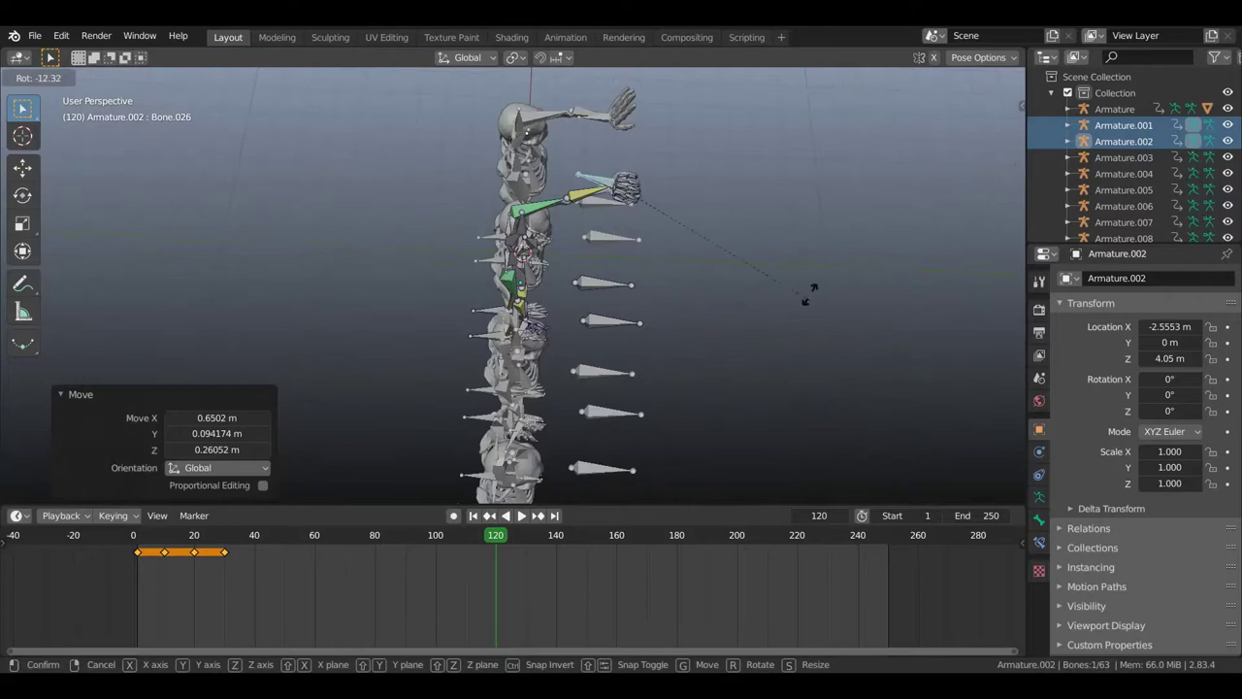
click(696, 193)
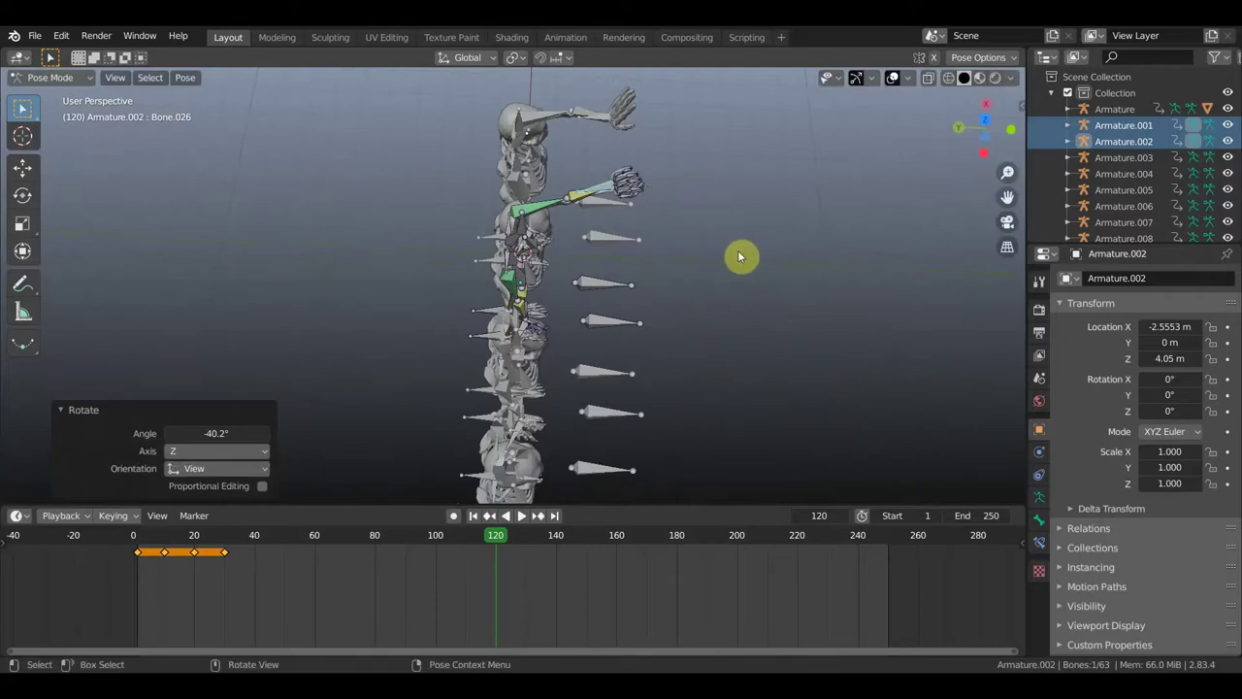
mouse_move(747, 274)
middle_down()
mouse_move(569, 136)
mouse_move(591, 164)
middle_up()
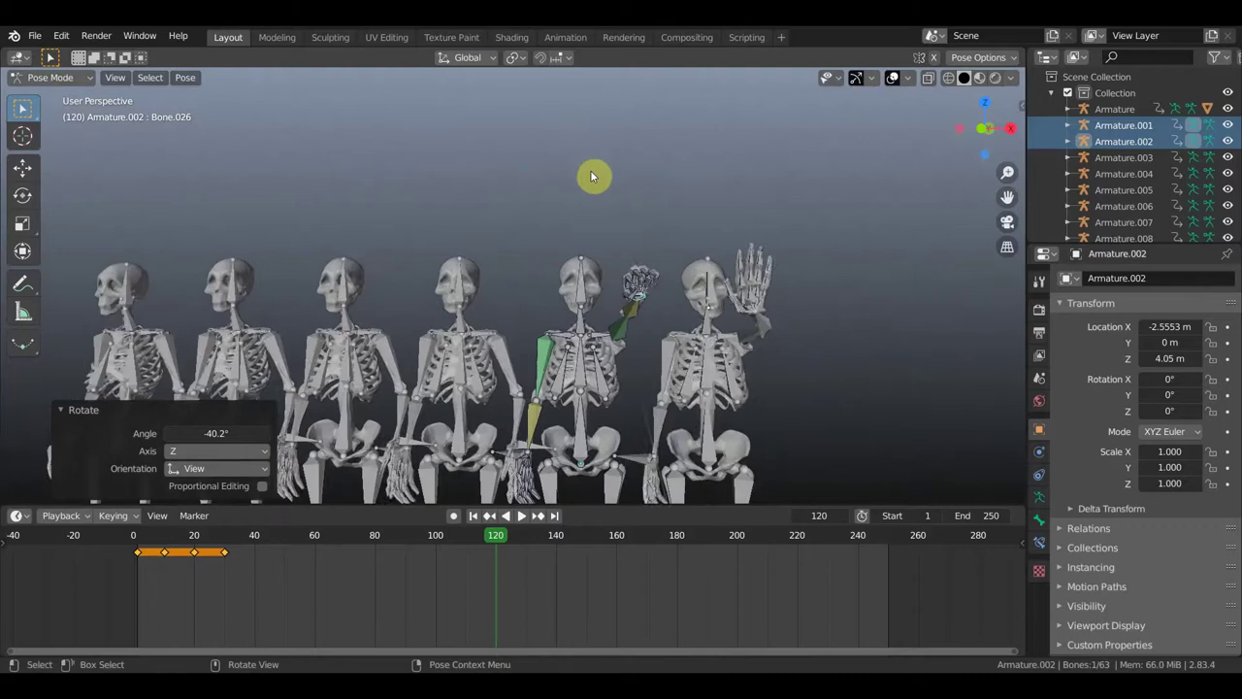
Refine the arm bones' position and rotation, including a -60.2° turn, from side and front views.
middle_drag(622, 299, 490, 296)
key(g)
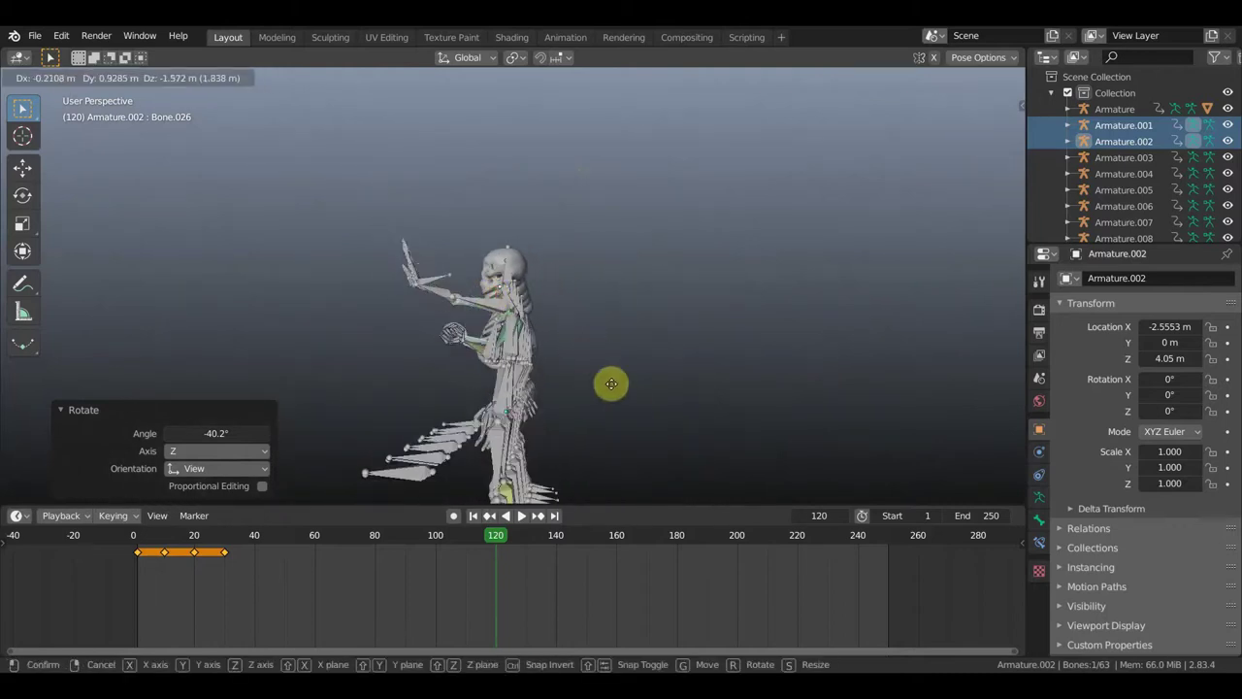
click(645, 430)
key(r)
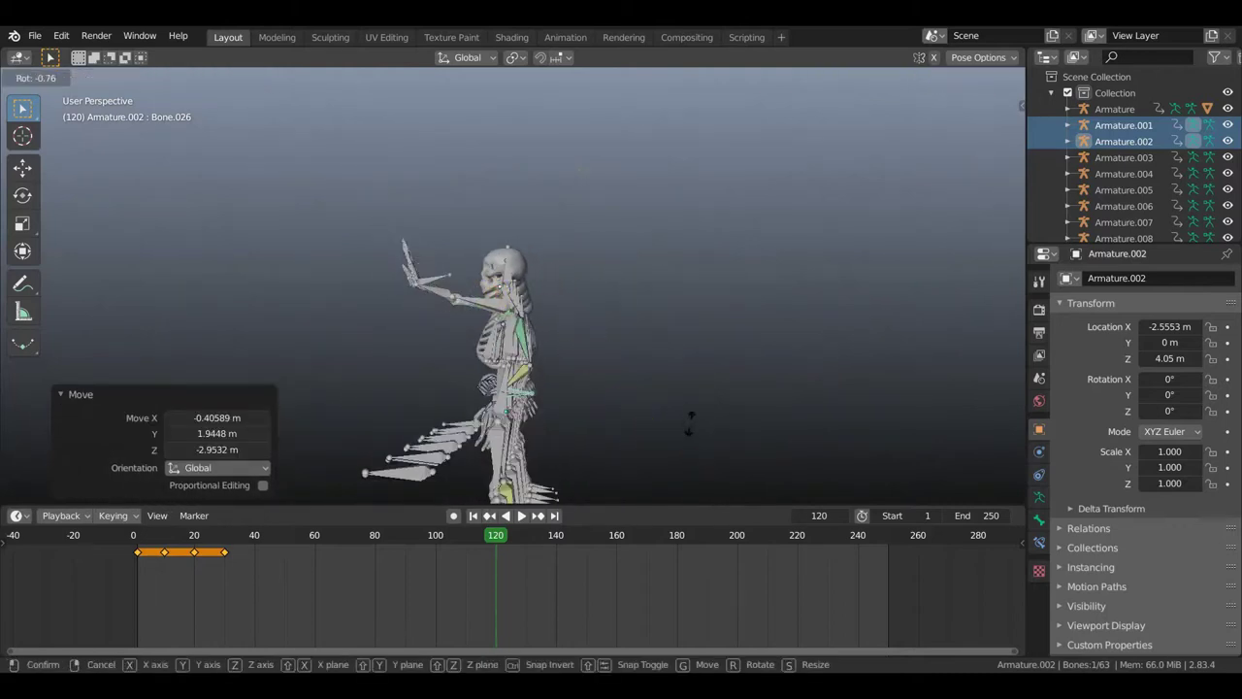
click(490, 186)
mouse_move(560, 308)
middle_down()
mouse_move(704, 335)
mouse_move(627, 333)
mouse_move(602, 414)
mouse_move(647, 432)
middle_up()
key(r)
click(629, 262)
mouse_move(649, 332)
middle_down()
mouse_move(654, 205)
mouse_move(637, 204)
mouse_move(606, 284)
middle_up()
key(g)
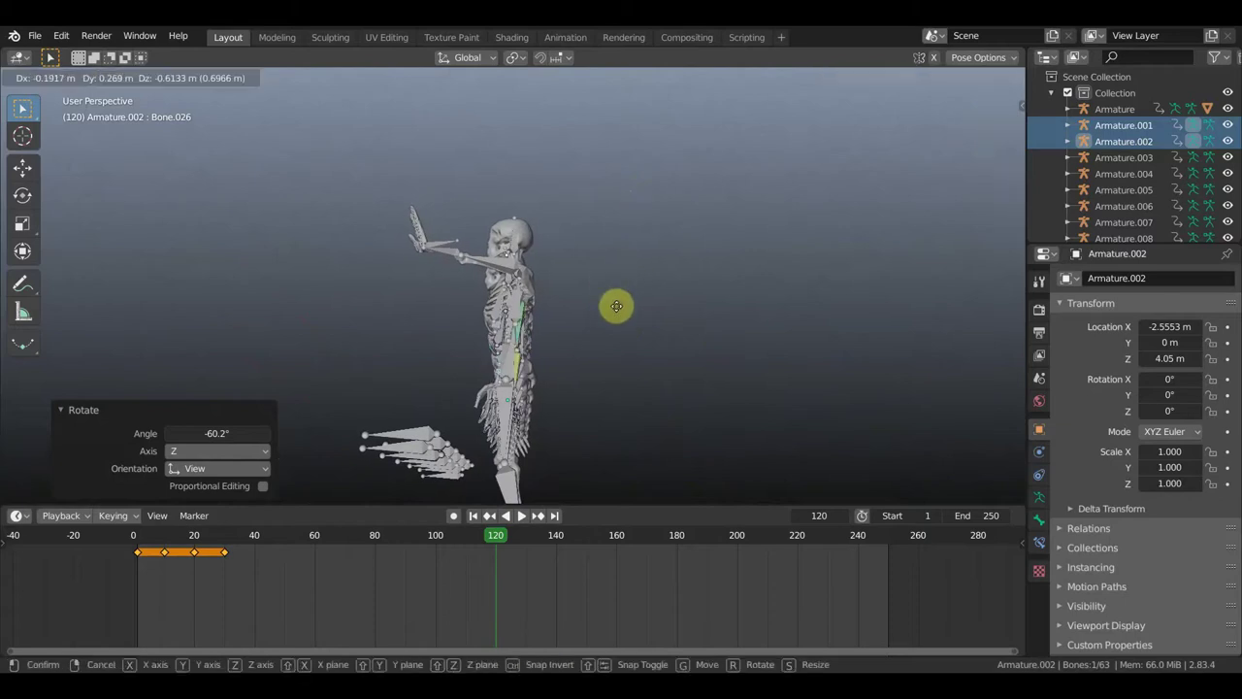
click(679, 337)
mouse_move(679, 337)
middle_down()
mouse_move(754, 347)
mouse_move(719, 368)
middle_up()
key(g)
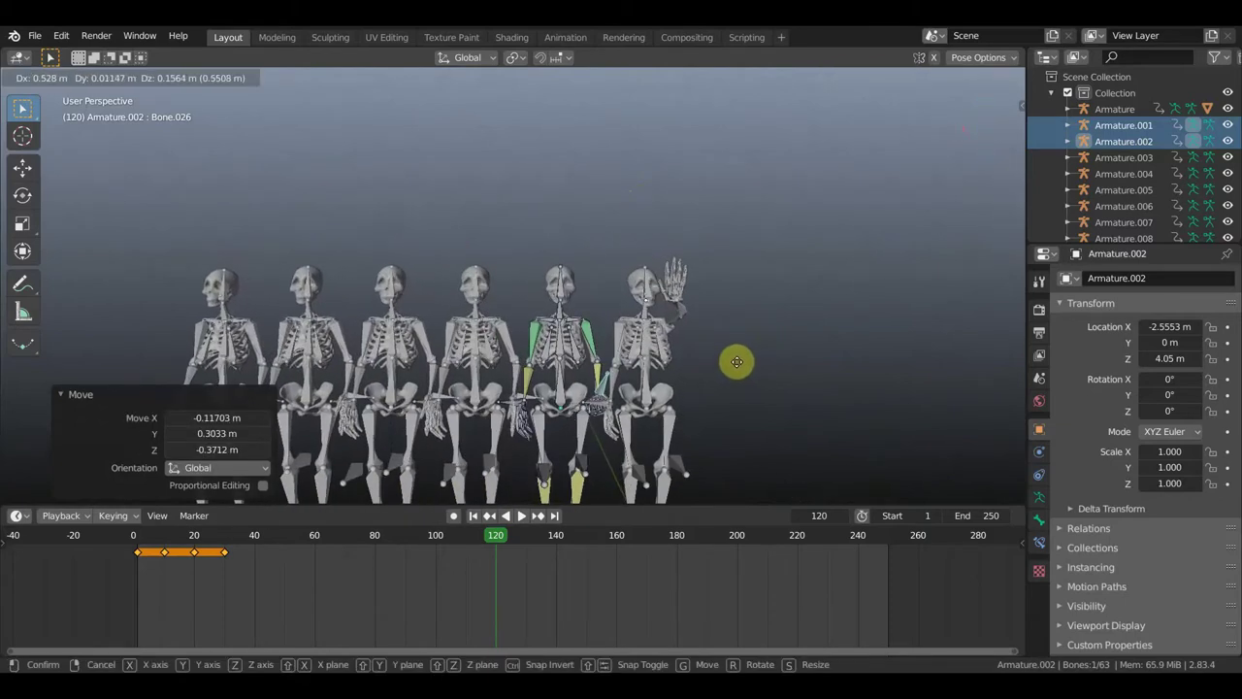
click(737, 367)
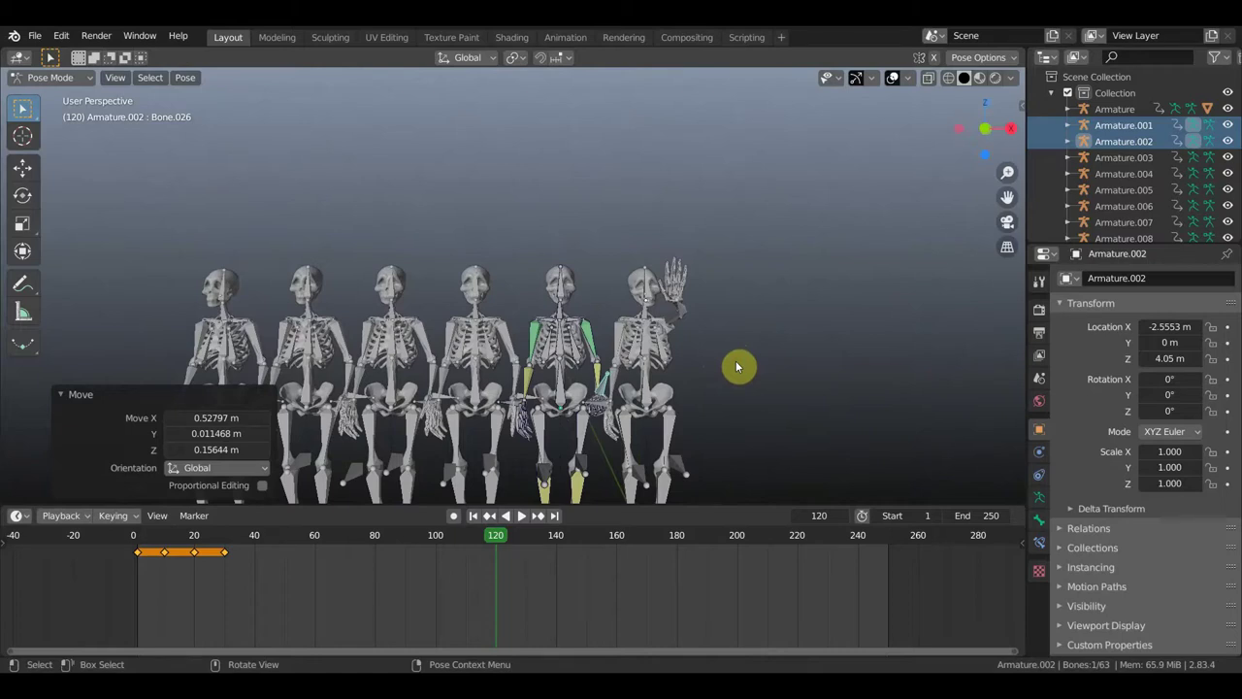
Key LocRot on all bones at frame 120, then scrub back to about frame 40 and play.
key(a)
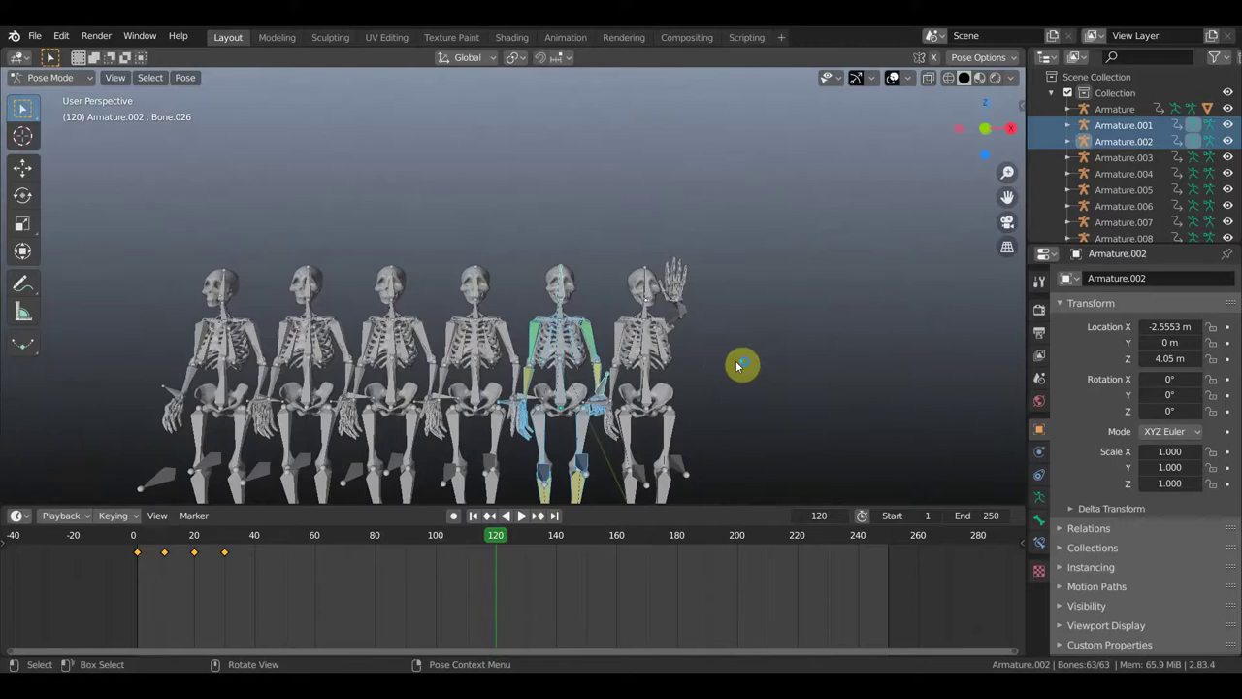
key(i)
click(740, 361)
mouse_move(495, 541)
mouse_down()
mouse_move(255, 536)
mouse_move(491, 550)
mouse_move(524, 558)
mouse_move(514, 565)
mouse_up()
key(space)
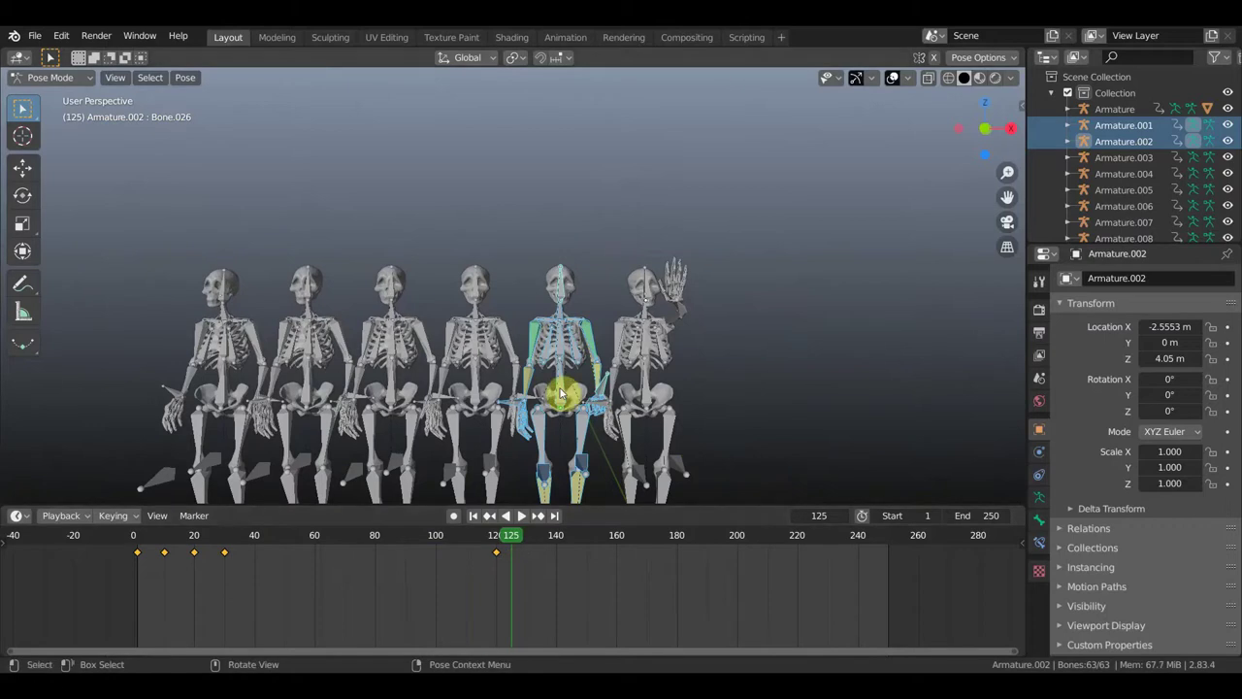
Raise the fifth skeleton's arm bone upward toward the neighbouring skull.
click(617, 405)
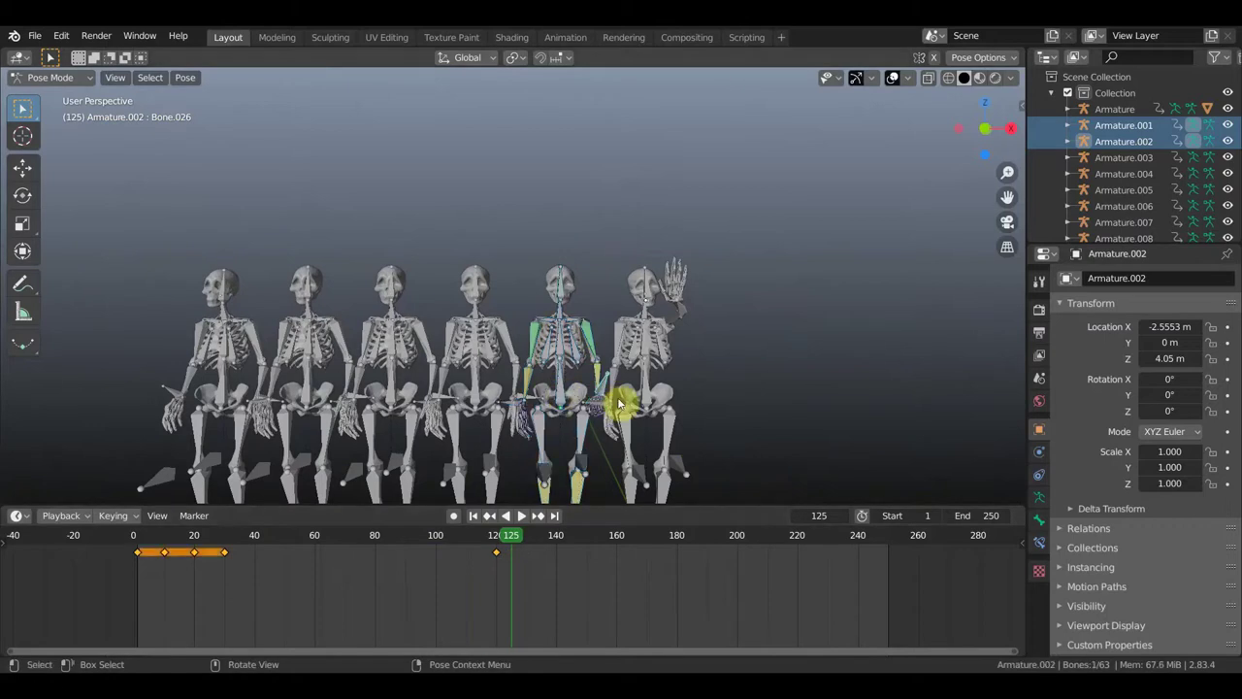
key(g)
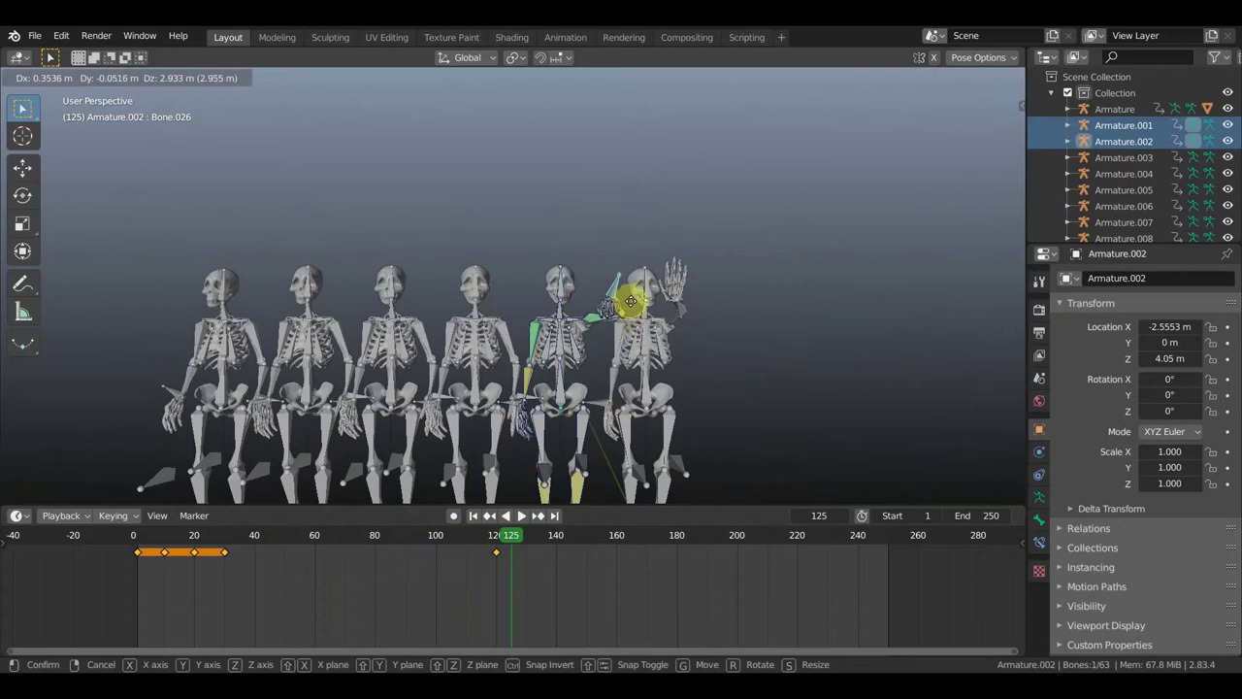
click(633, 296)
mouse_move(747, 334)
middle_down()
mouse_move(437, 448)
mouse_move(477, 417)
mouse_move(436, 394)
mouse_move(382, 491)
mouse_move(582, 255)
middle_up()
scroll(585, 236, up, 2)
scroll(602, 225, up, 2)
mouse_move(633, 193)
middle_down()
mouse_move(730, 352)
mouse_move(727, 339)
middle_up()
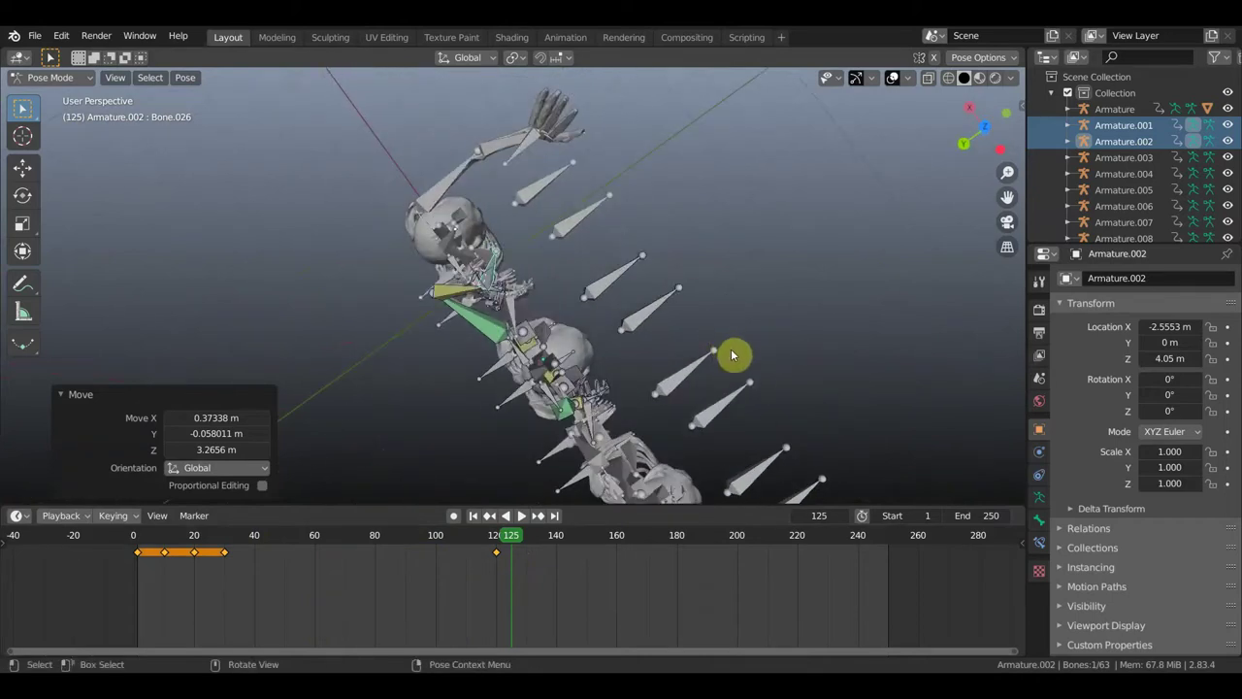
Rotate the arm bone -30.5° and then -105° so the hand reaches the skull.
key(r)
click(685, 262)
mouse_move(673, 256)
middle_down()
mouse_move(651, 221)
mouse_move(604, 211)
mouse_move(670, 300)
middle_up()
key(r)
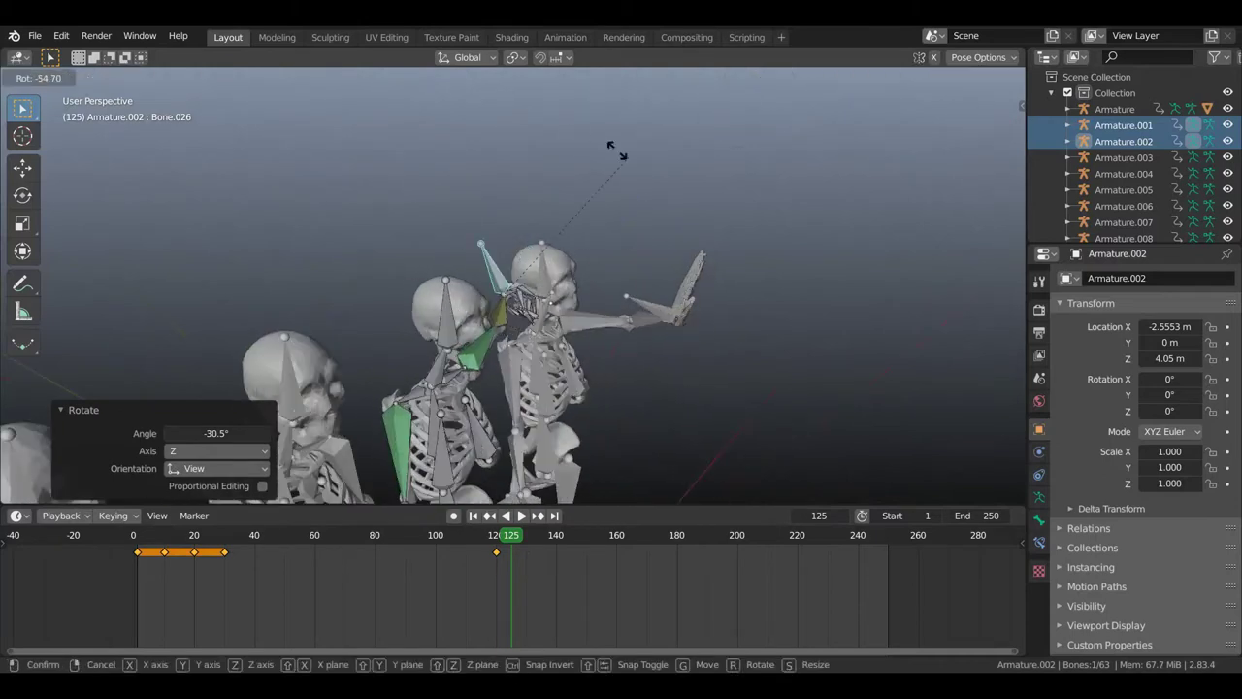
click(664, 219)
mouse_move(664, 219)
middle_down()
mouse_move(570, 221)
mouse_move(575, 204)
middle_up()
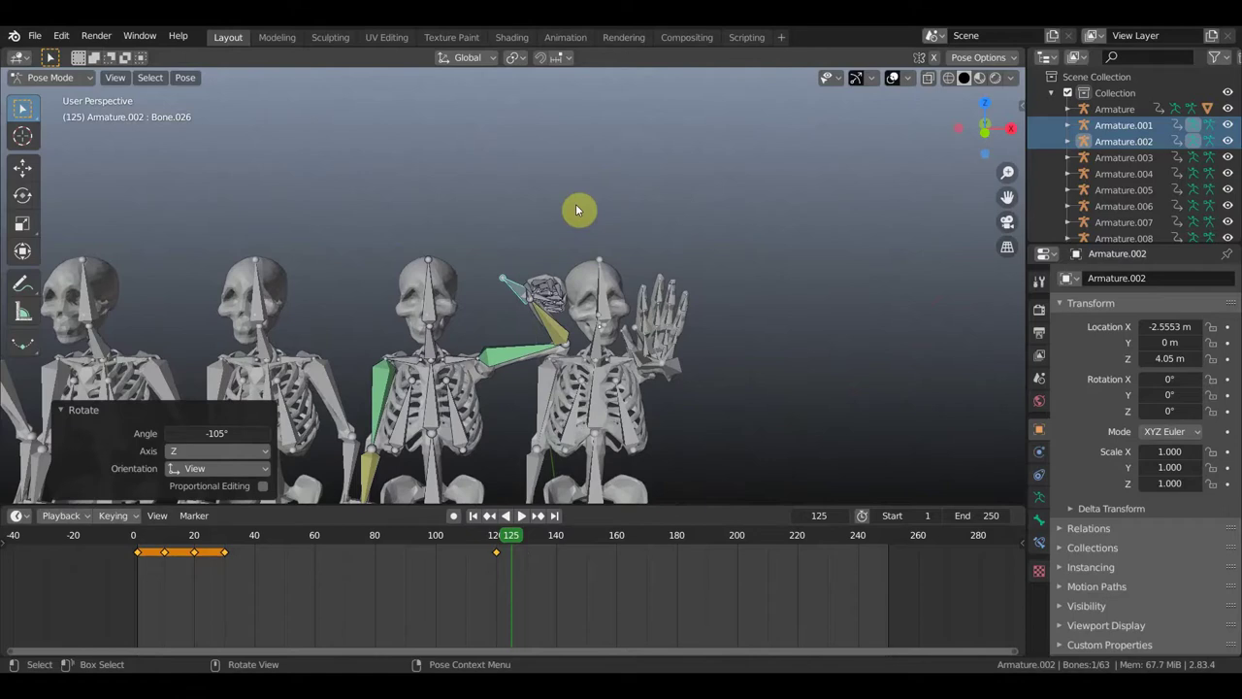
Key LocRot on all the skeleton's bones at frame 125.
key(a)
key(i)
click(576, 205)
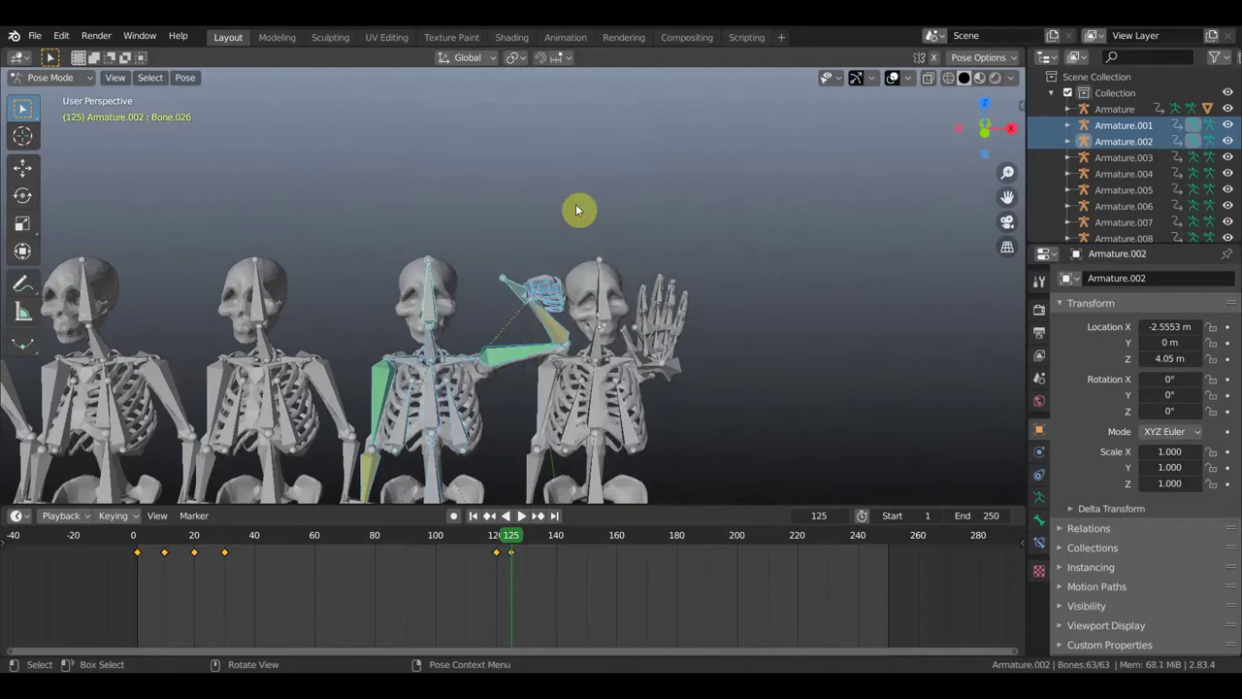
click(84, 78)
Add the skull's Armature.011 to the selection in Object Mode and enter Pose Mode with both rigs.
click(58, 96)
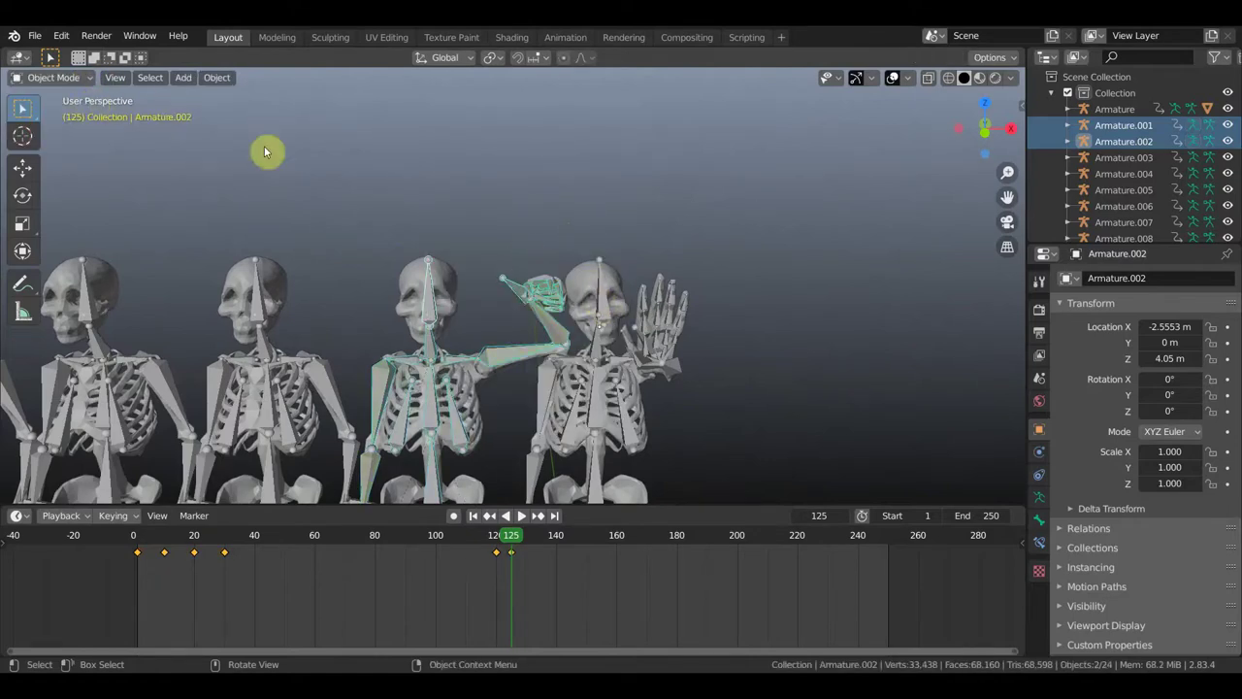
shift+click(601, 302)
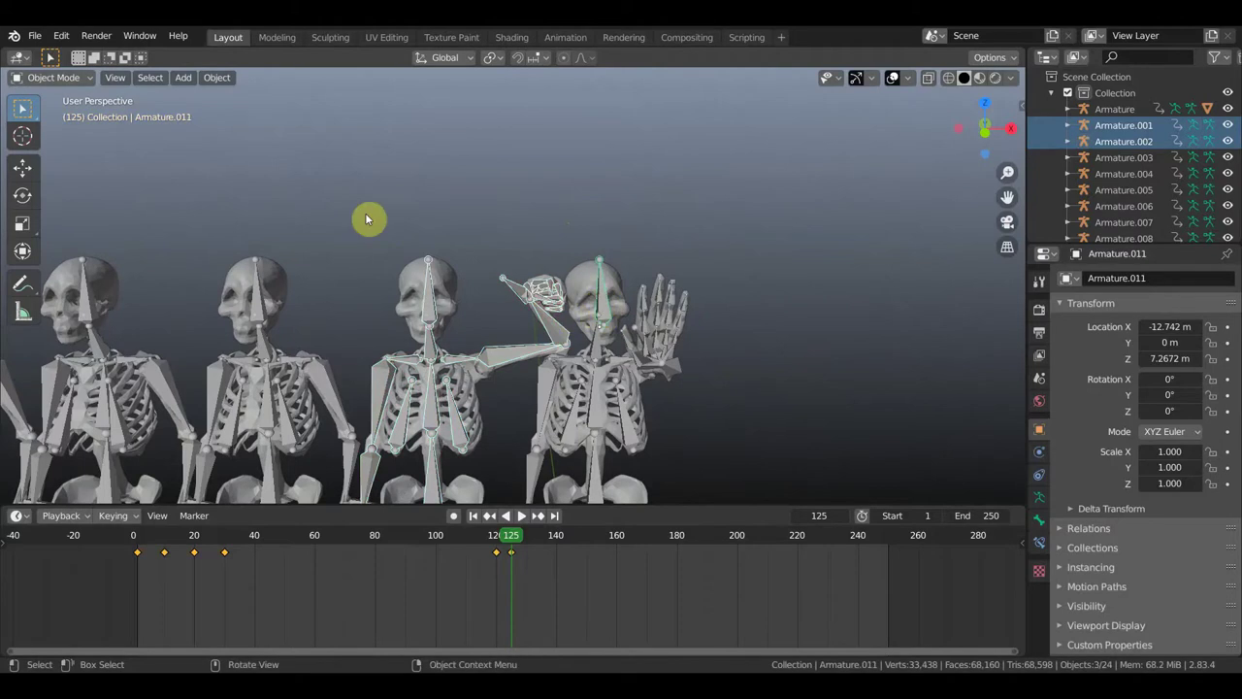
click(93, 79)
click(54, 127)
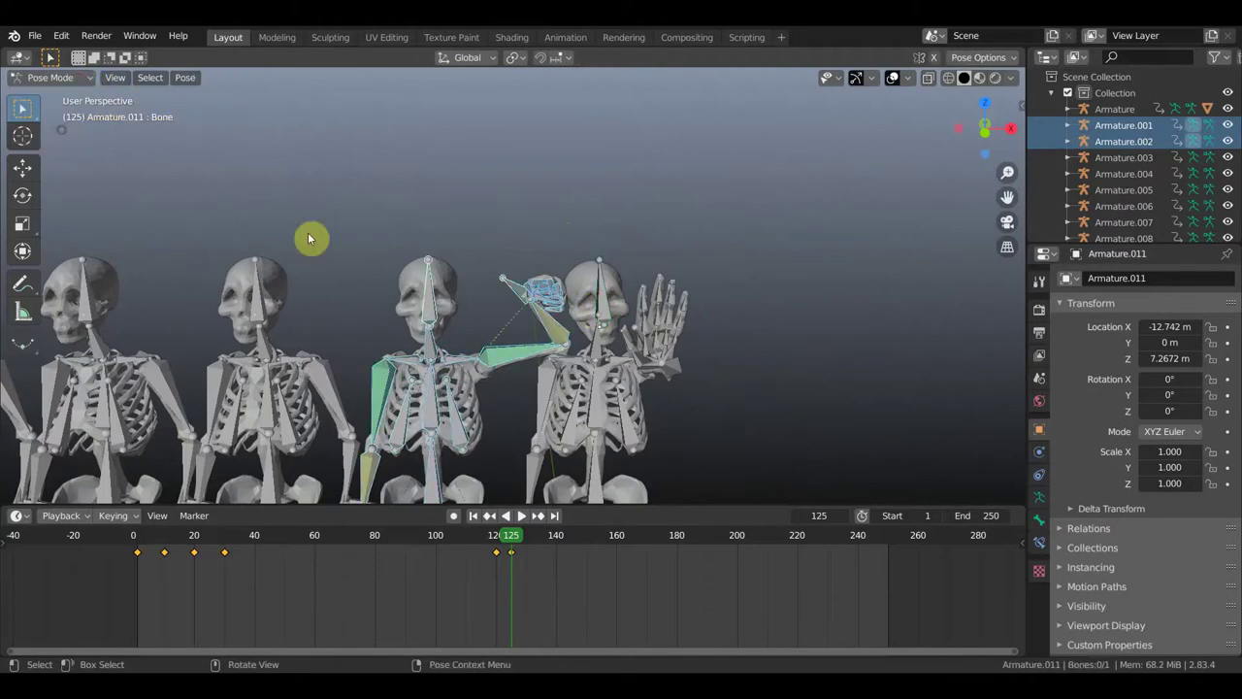
click(603, 306)
Select the fifth skeleton's hand bone and the skull's head bone at frame 130.
click(515, 292)
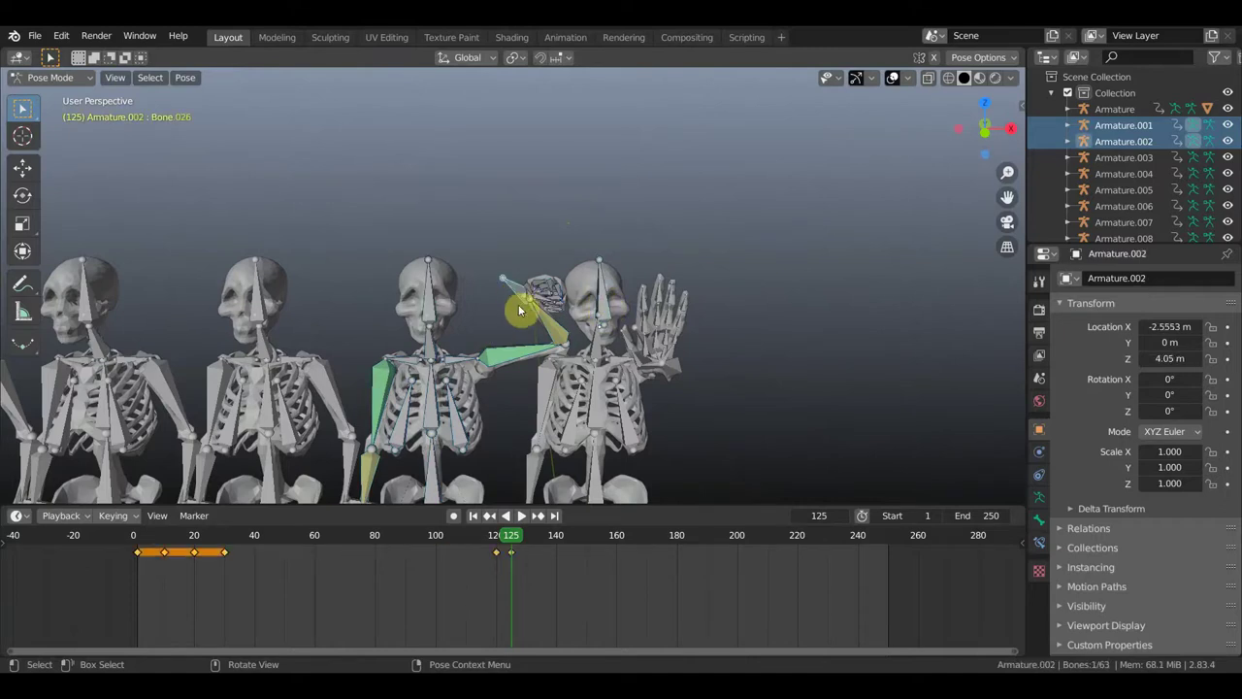
key(space)
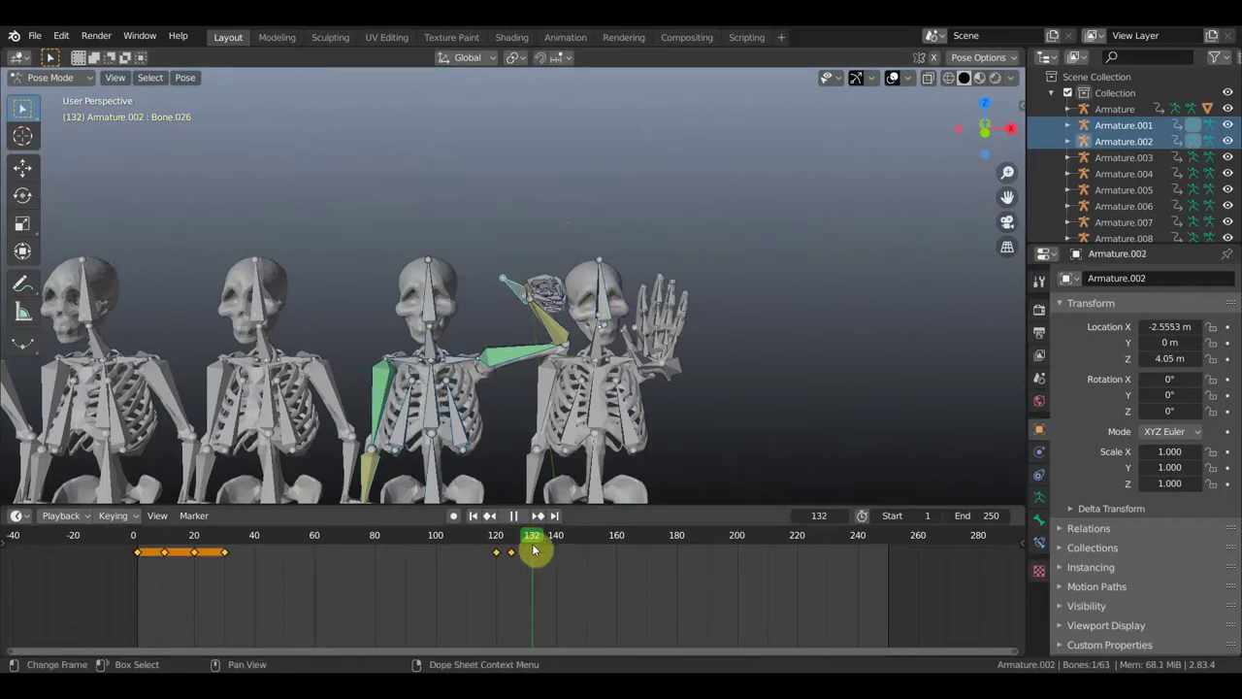
drag(540, 554, 527, 554)
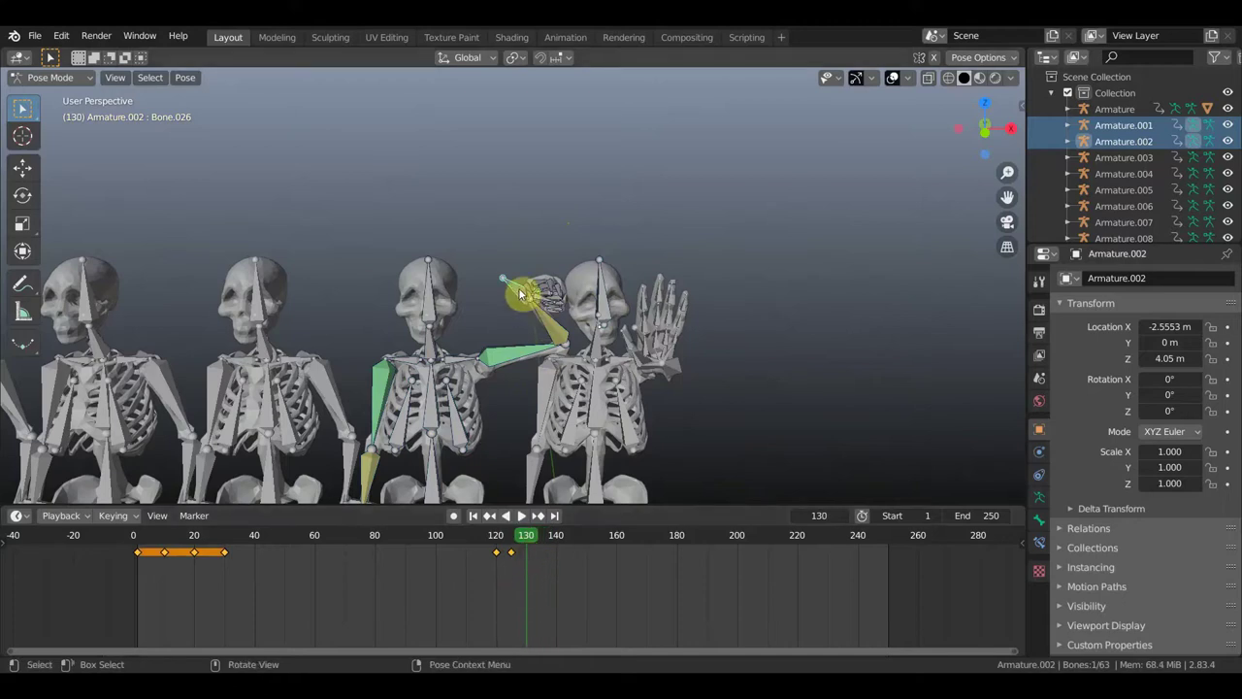
shift+click(607, 307)
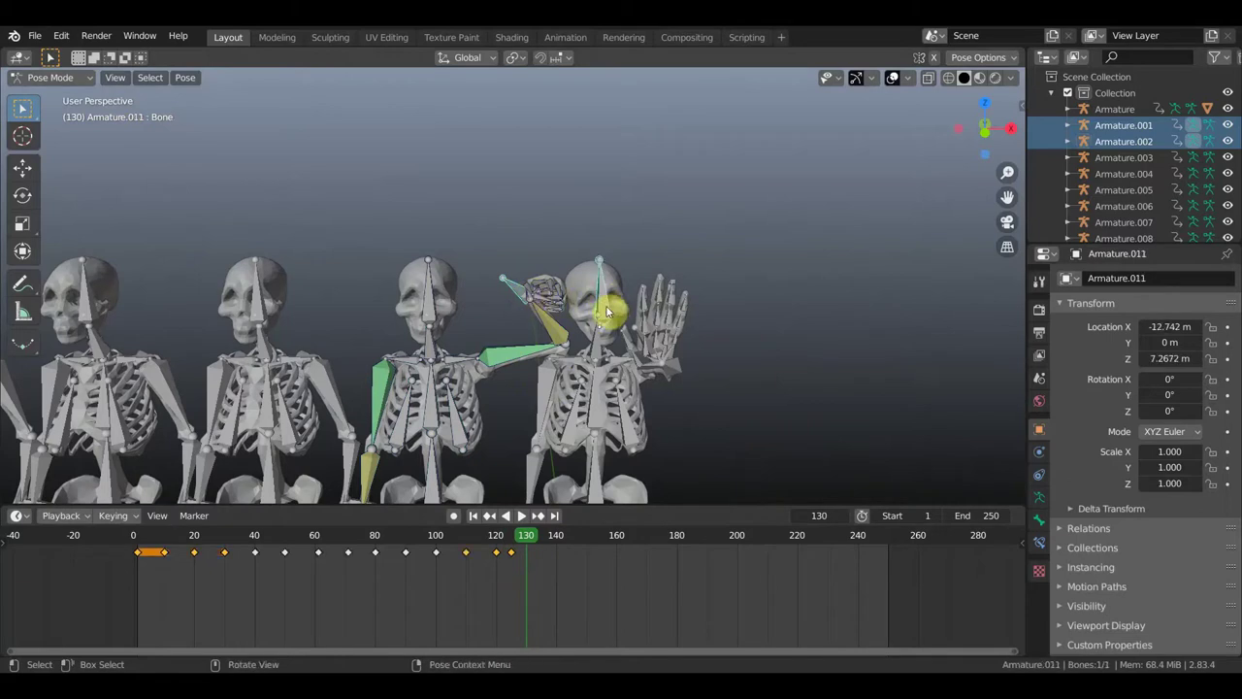
Move the skull and hand to the right, then push the skull alone far off right.
key(g)
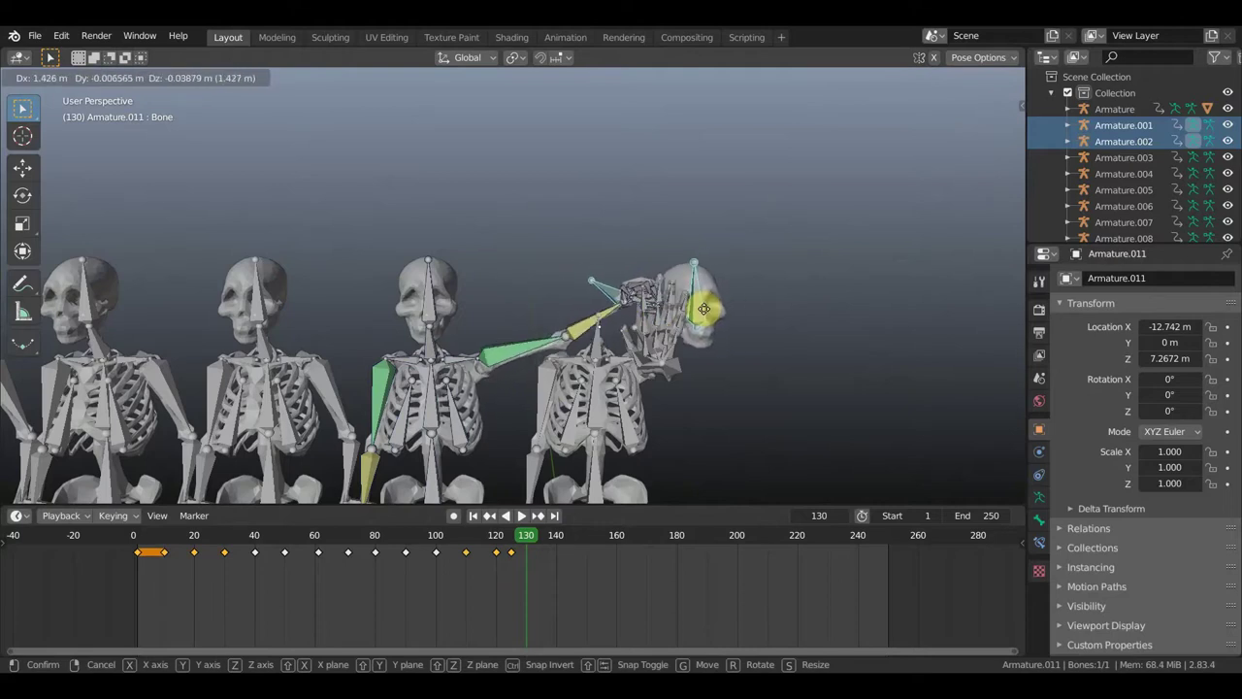
click(707, 308)
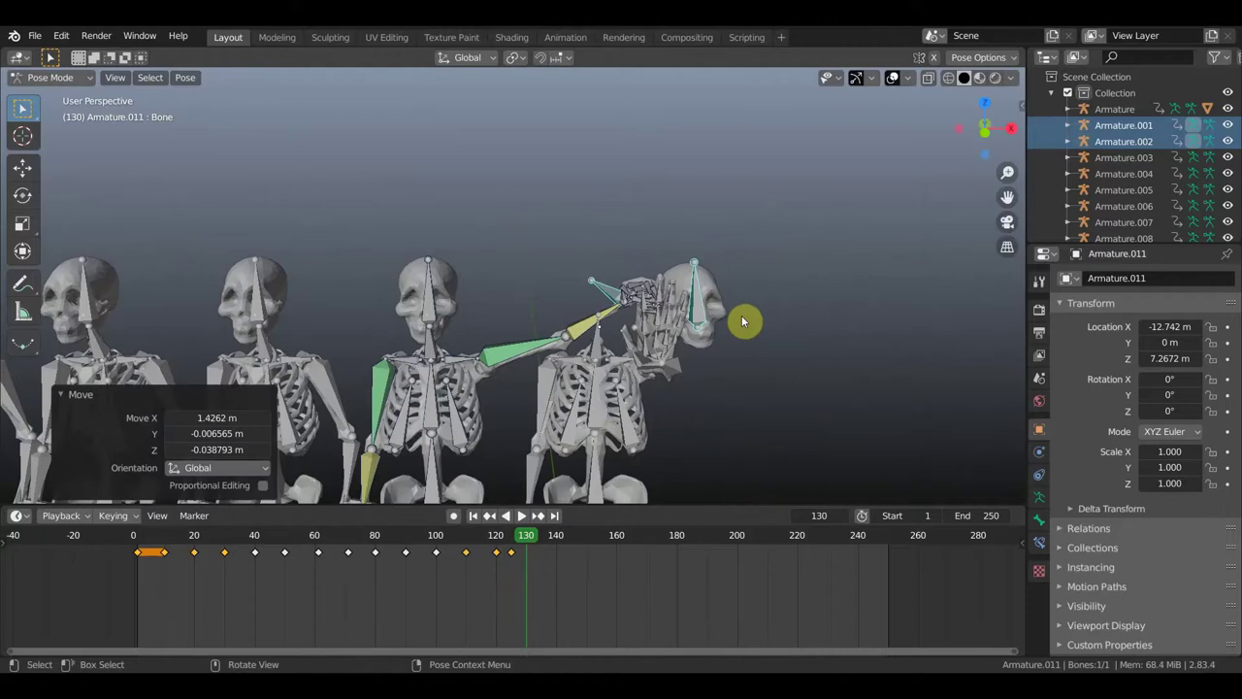
click(712, 304)
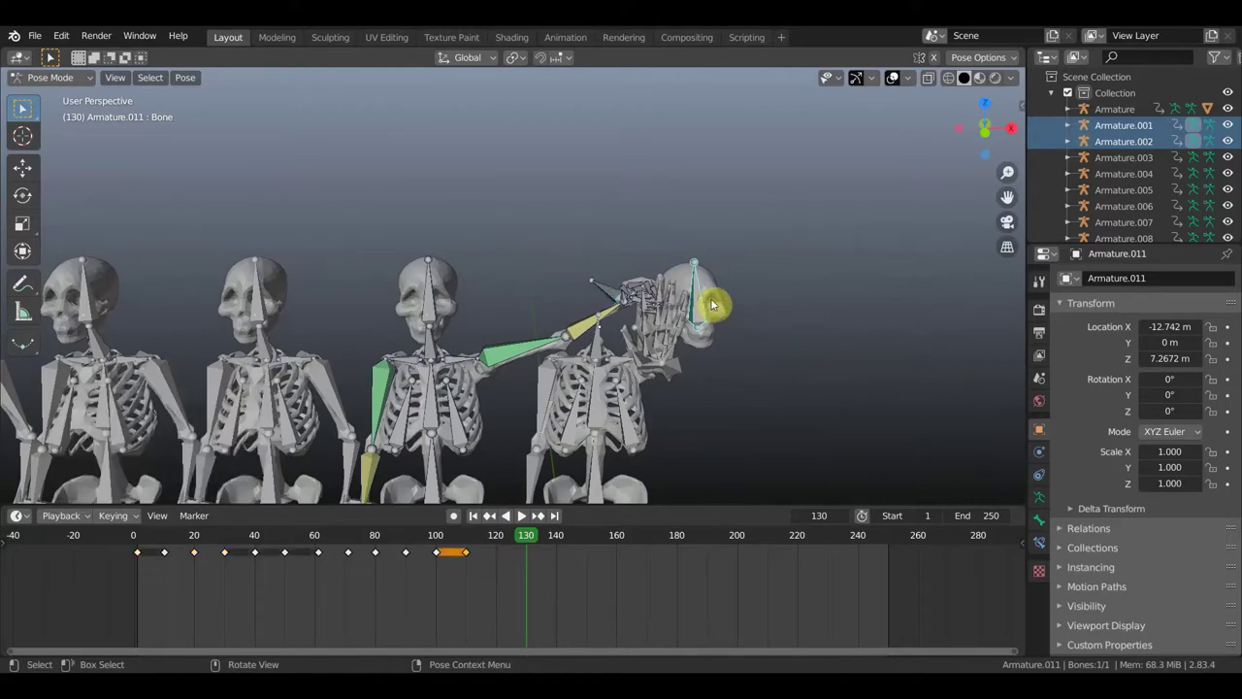
key(g)
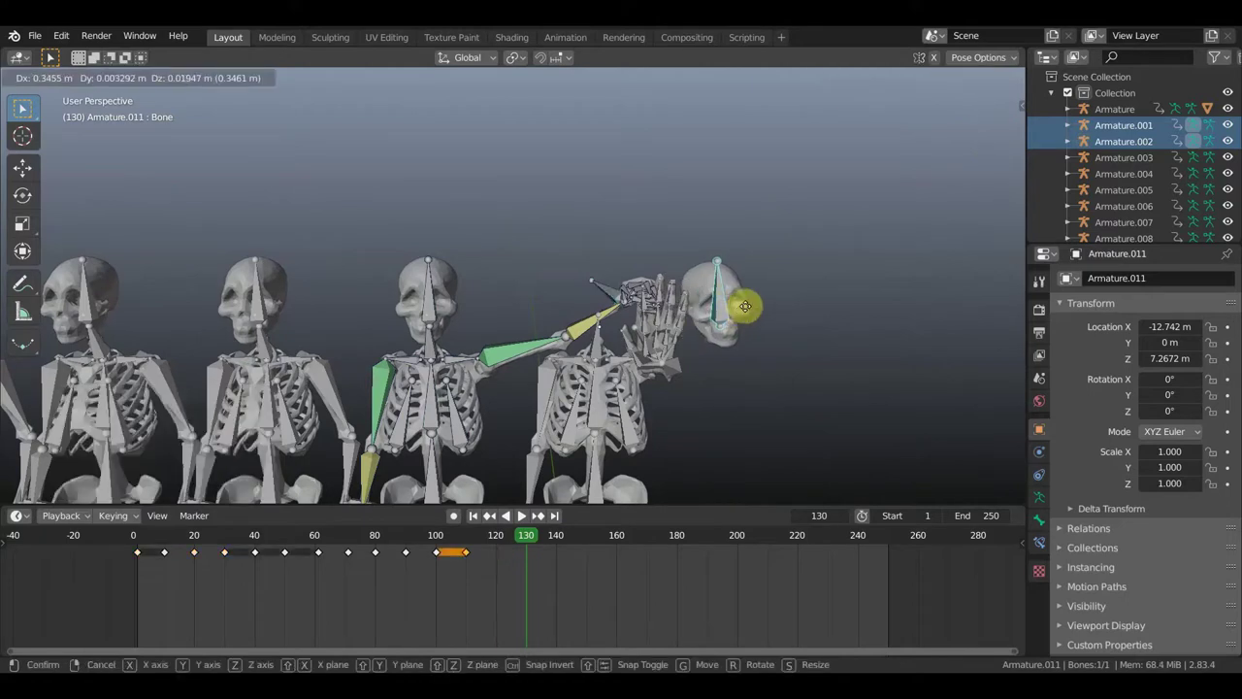
click(978, 295)
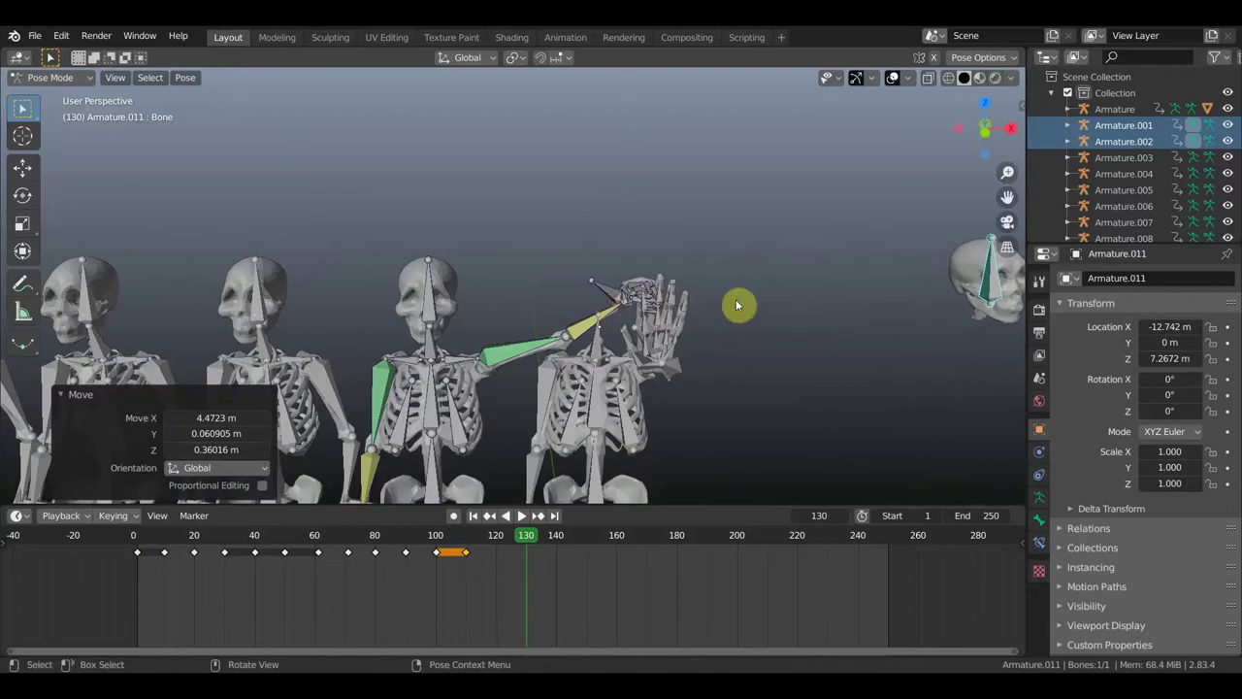
Key LocRot on all bones at frame 130, play, and scrub back to frame 97.
key(a)
key(i)
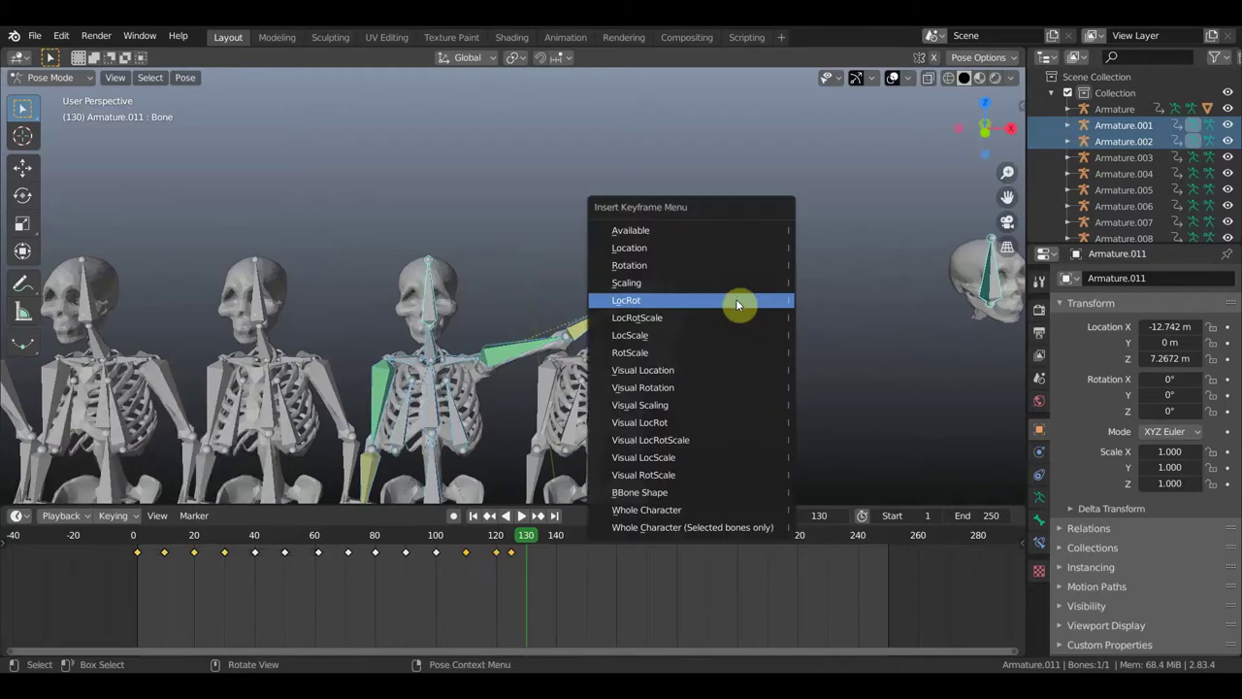
click(738, 303)
click(514, 519)
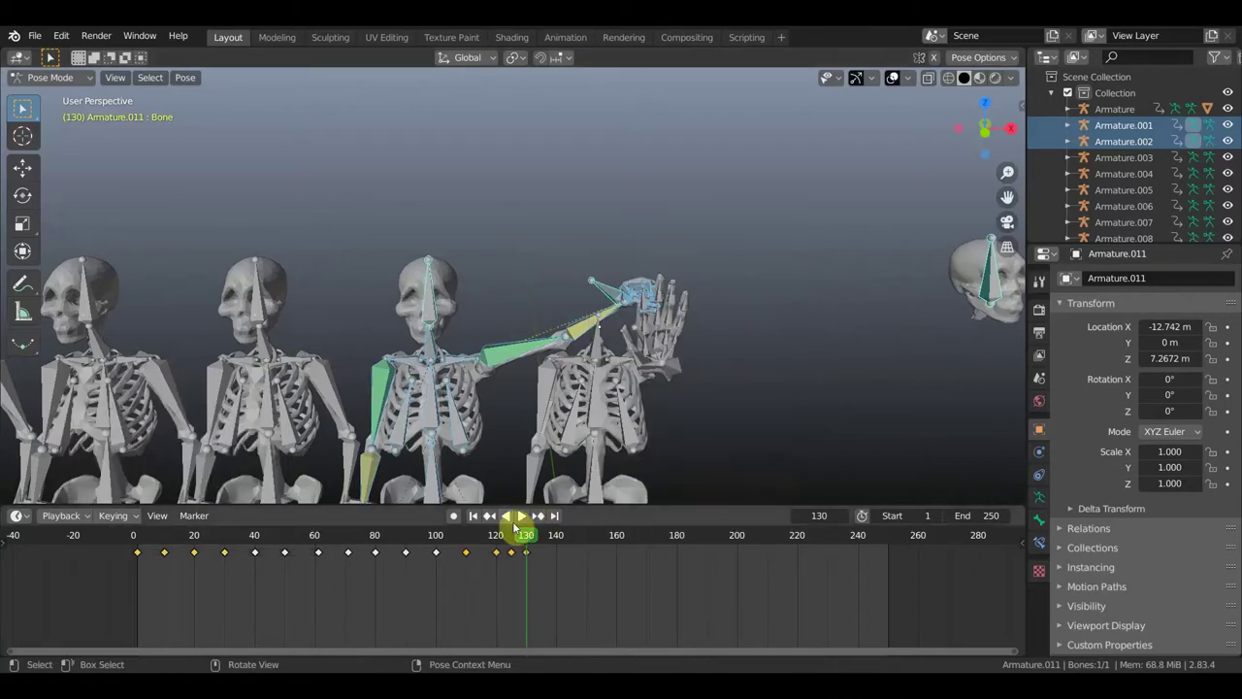
mouse_move(527, 536)
mouse_down()
mouse_move(417, 546)
mouse_move(605, 520)
mouse_move(565, 528)
mouse_up()
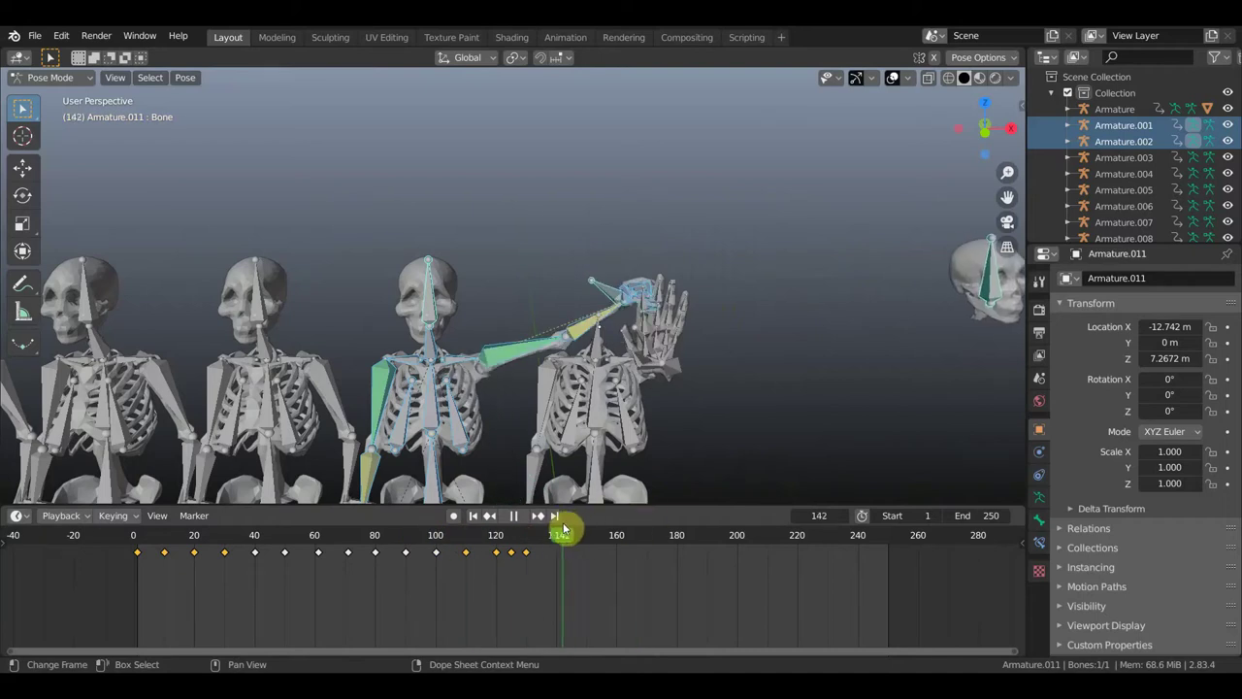
Lower the fifth skeleton's arm bone down to its hip.
click(611, 306)
scroll(614, 308, down, 3)
scroll(618, 320, down, 1)
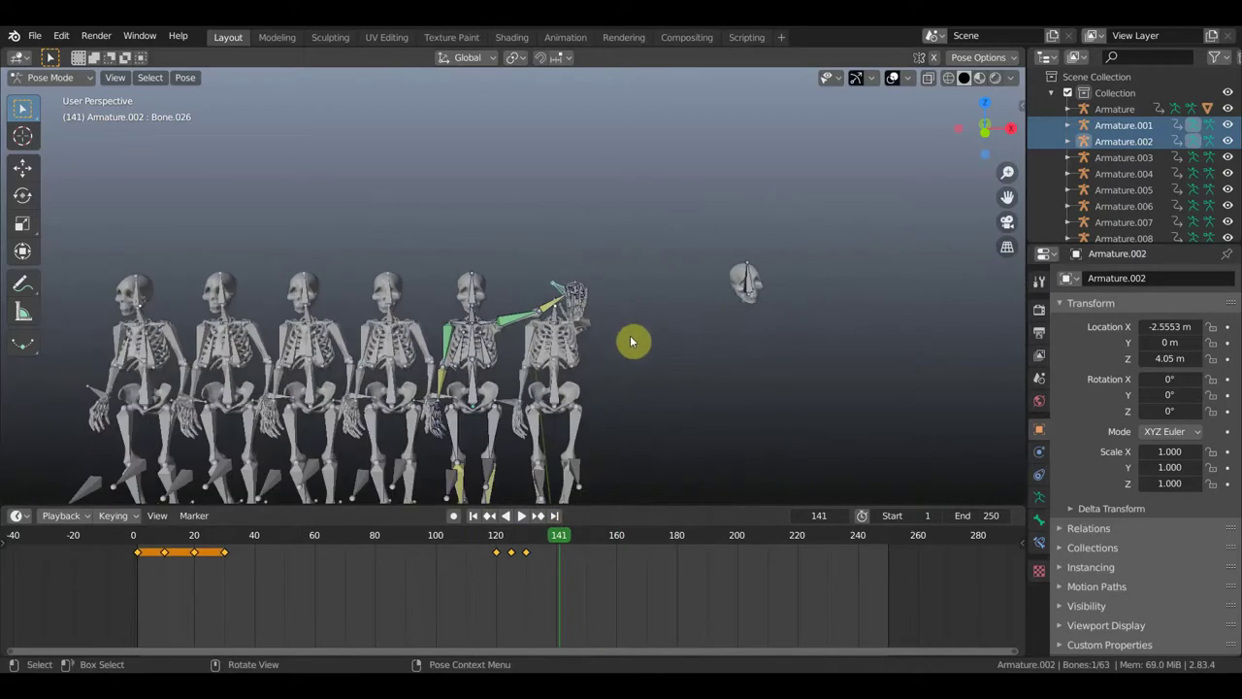
key(g)
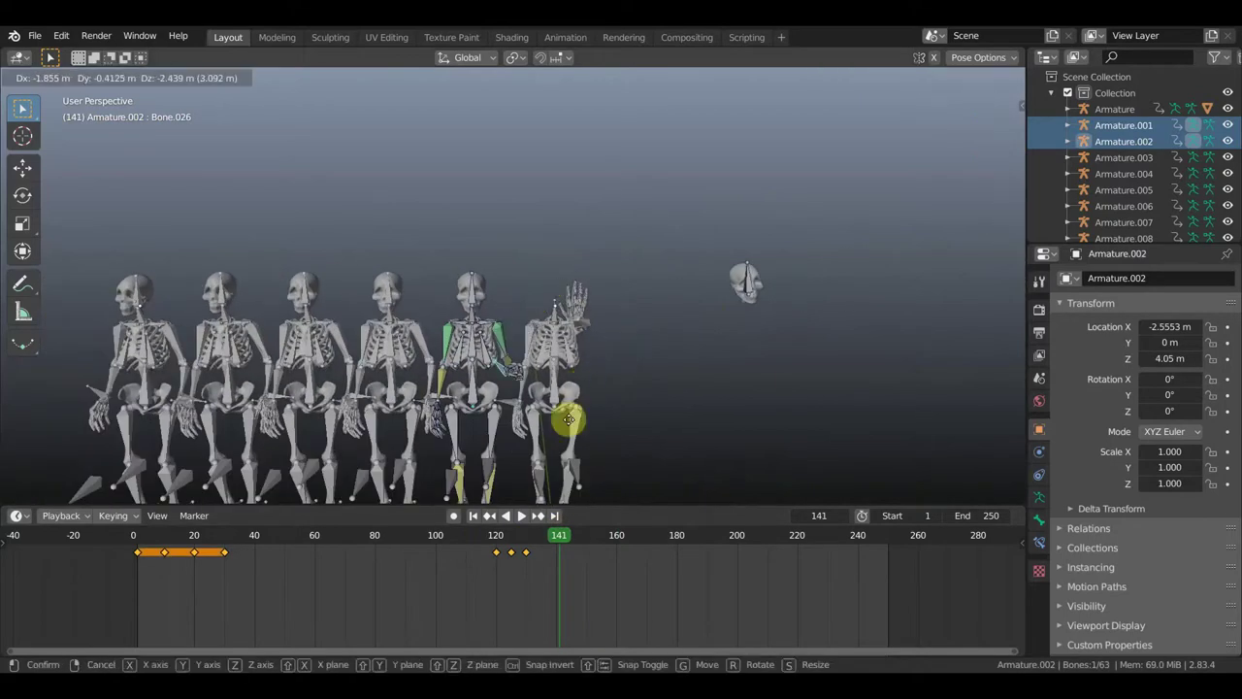
click(573, 427)
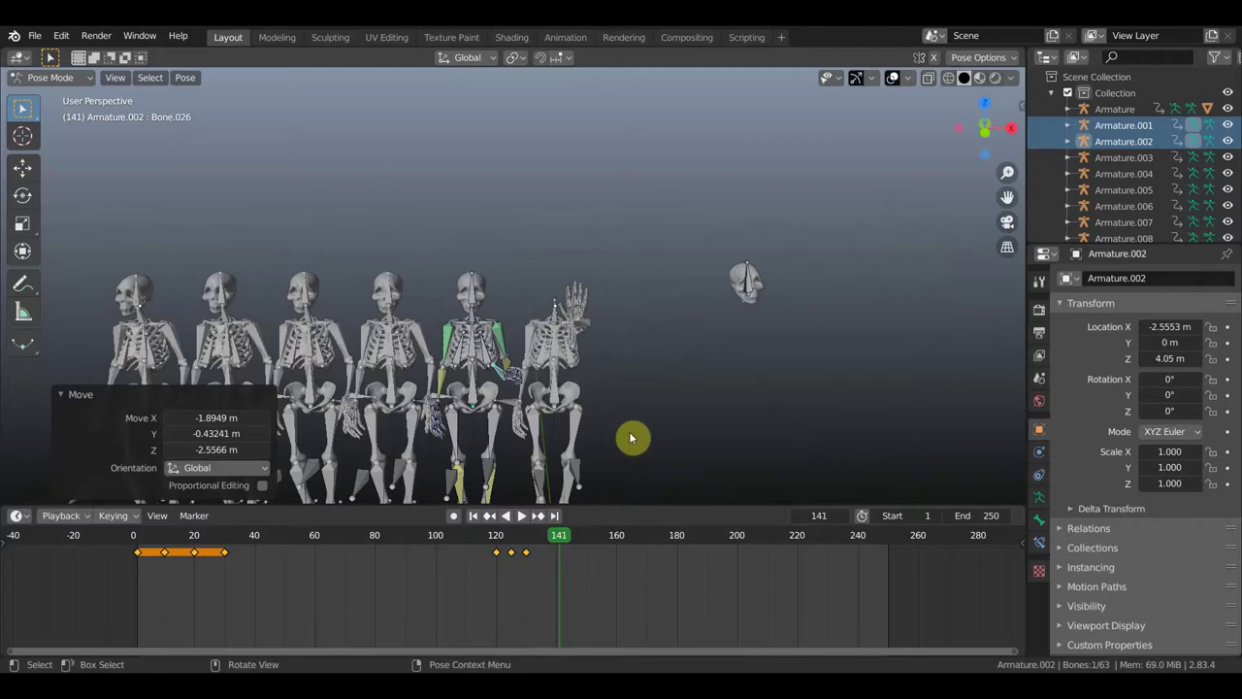
mouse_move(631, 439)
middle_down()
mouse_move(563, 416)
mouse_move(647, 411)
mouse_move(635, 411)
middle_up()
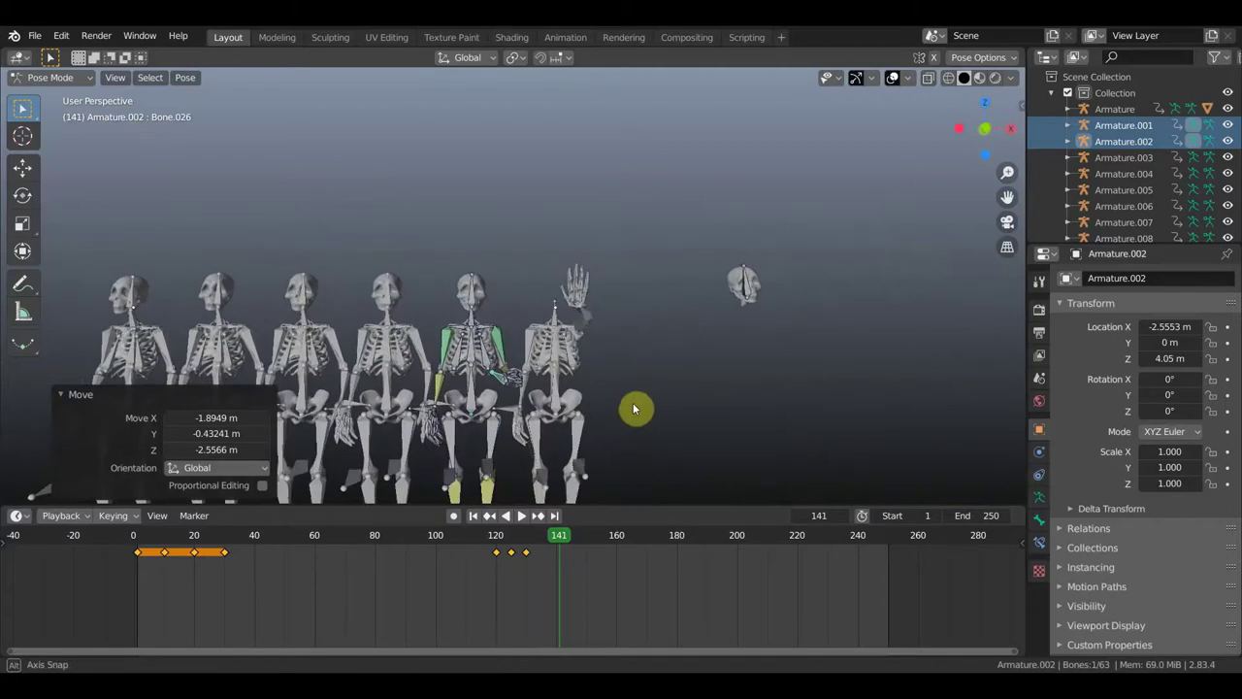
Key LocRot on all bones at frame 141 and play on toward frame 150.
key(a)
key(i)
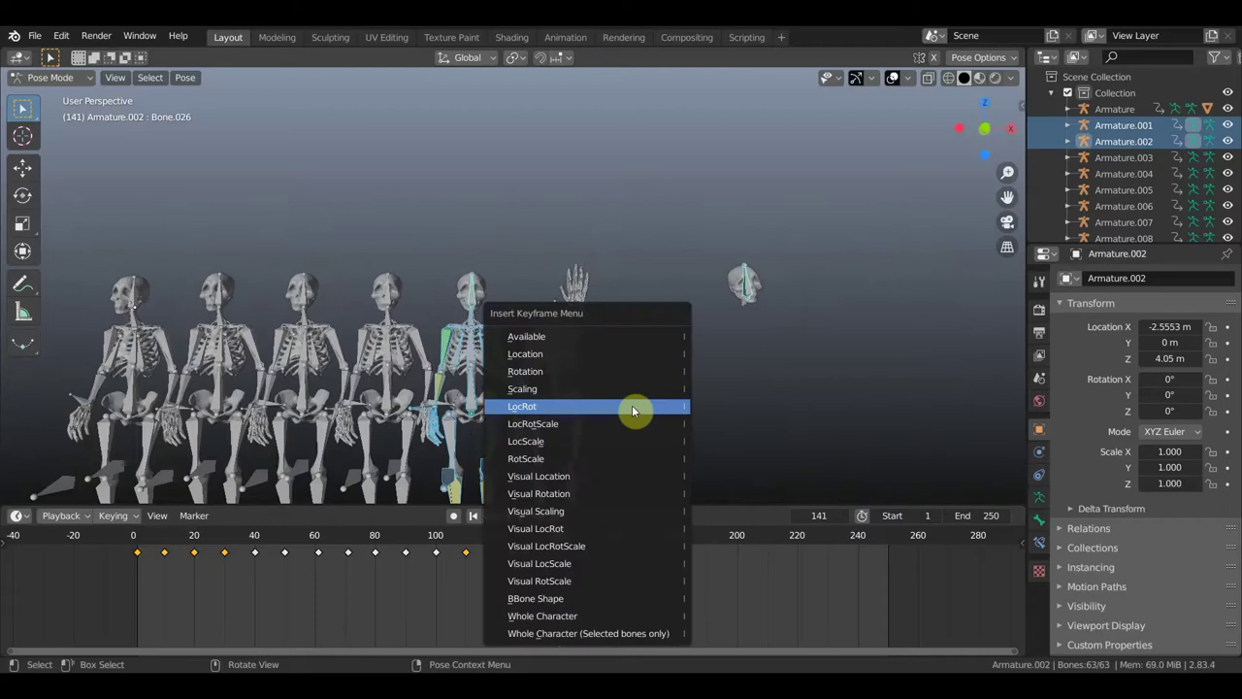
click(631, 405)
key(space)
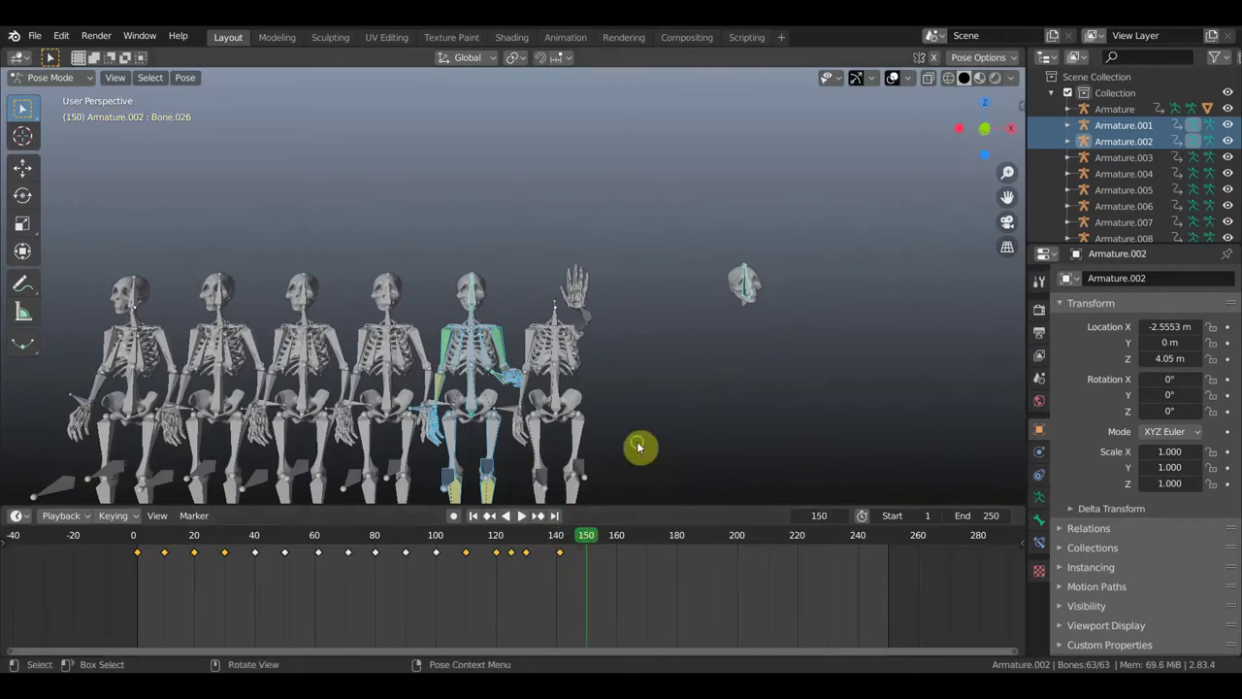
middle_drag(640, 446, 540, 430)
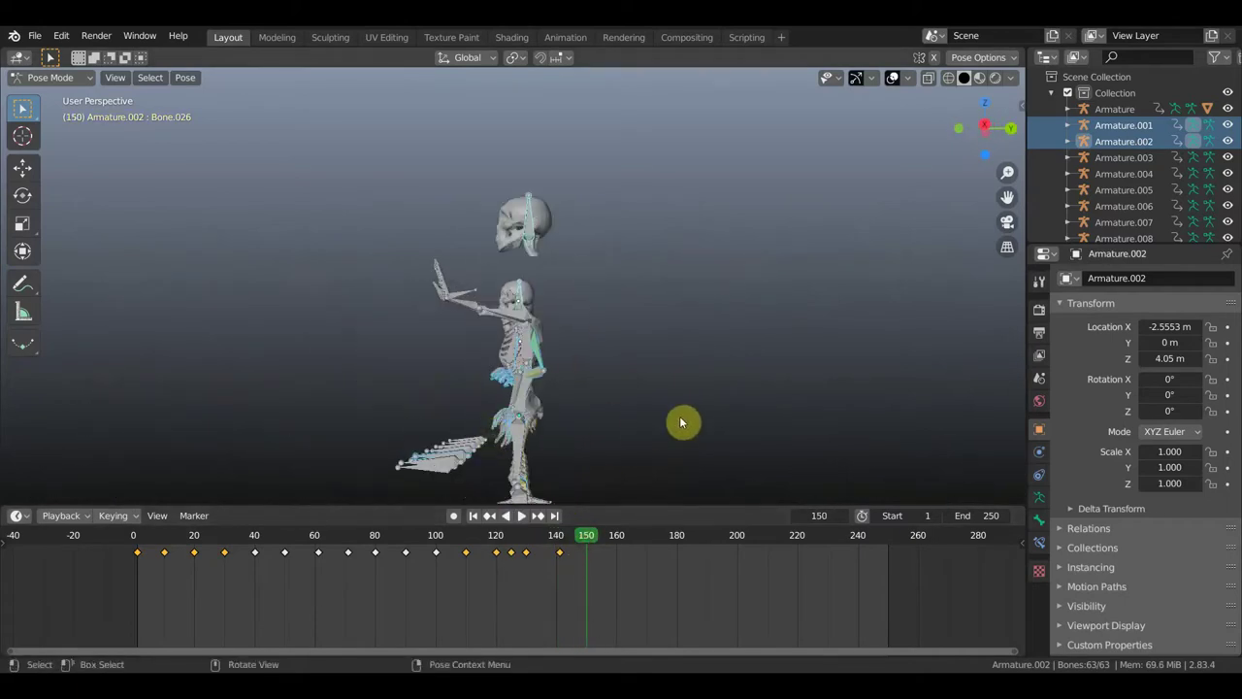
Try leaning the whole skeleton, then undo the lean.
key(r)
click(685, 382)
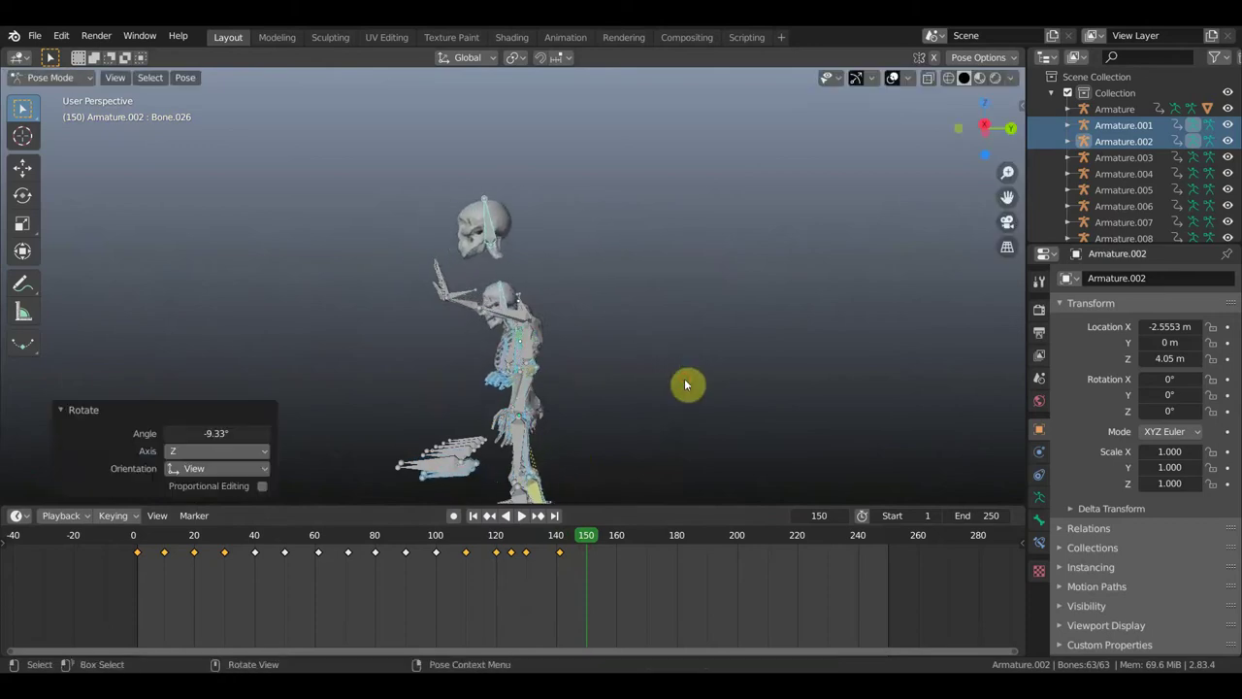
key(ctrl+z)
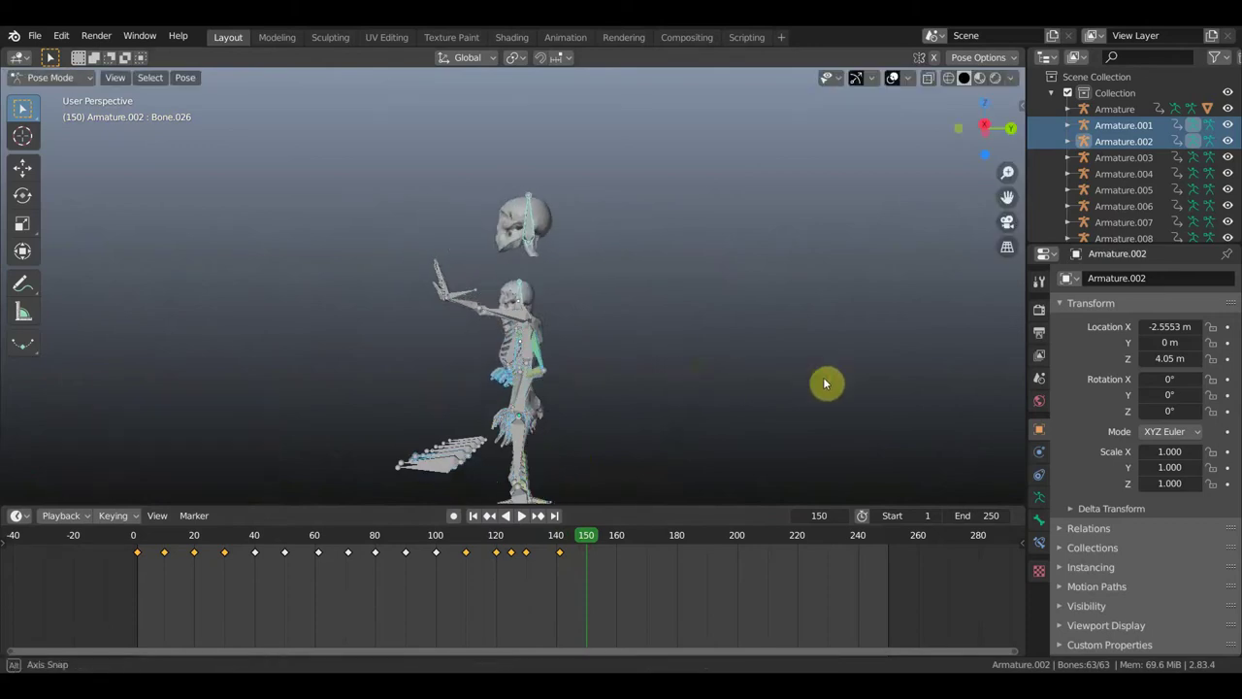
middle_drag(825, 382, 830, 381)
scroll(582, 386, up, 3)
mouse_move(569, 388)
middle_down()
mouse_move(658, 463)
mouse_move(551, 448)
mouse_move(453, 463)
mouse_move(485, 436)
mouse_move(443, 437)
mouse_move(436, 476)
mouse_move(297, 408)
mouse_move(194, 389)
mouse_move(380, 397)
mouse_move(509, 423)
middle_up()
Lower the hand bone and rotate it about -88°.
click(509, 449)
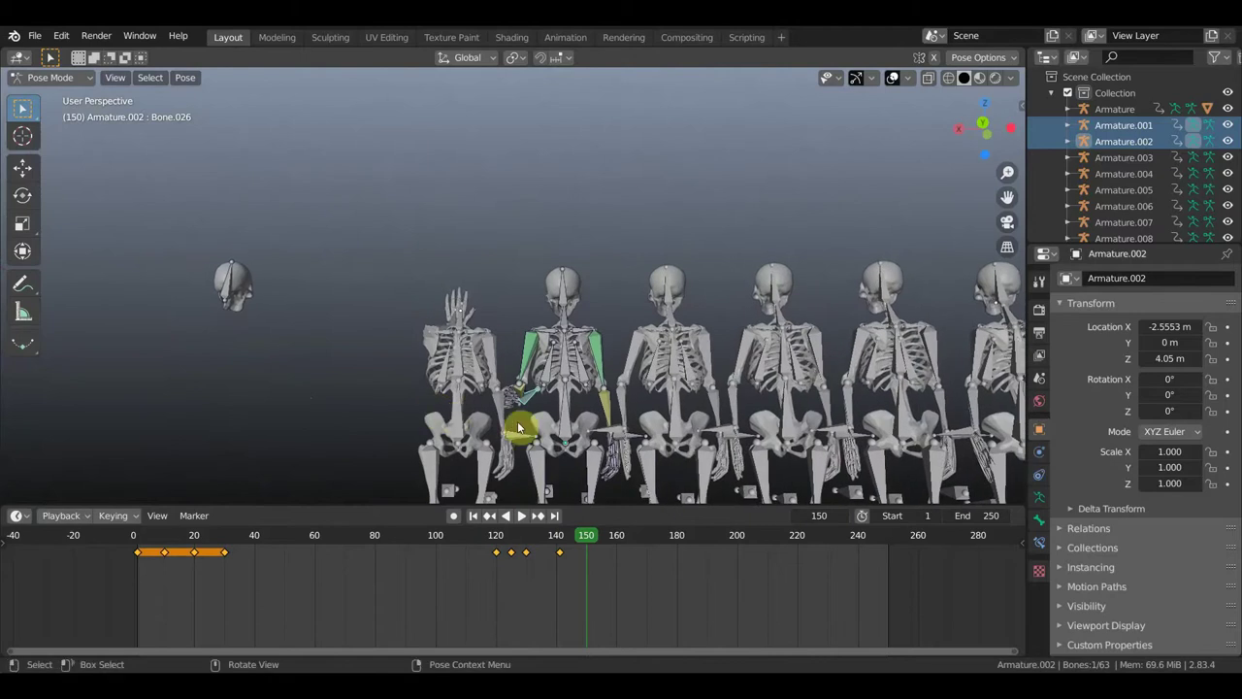
key(g)
click(544, 452)
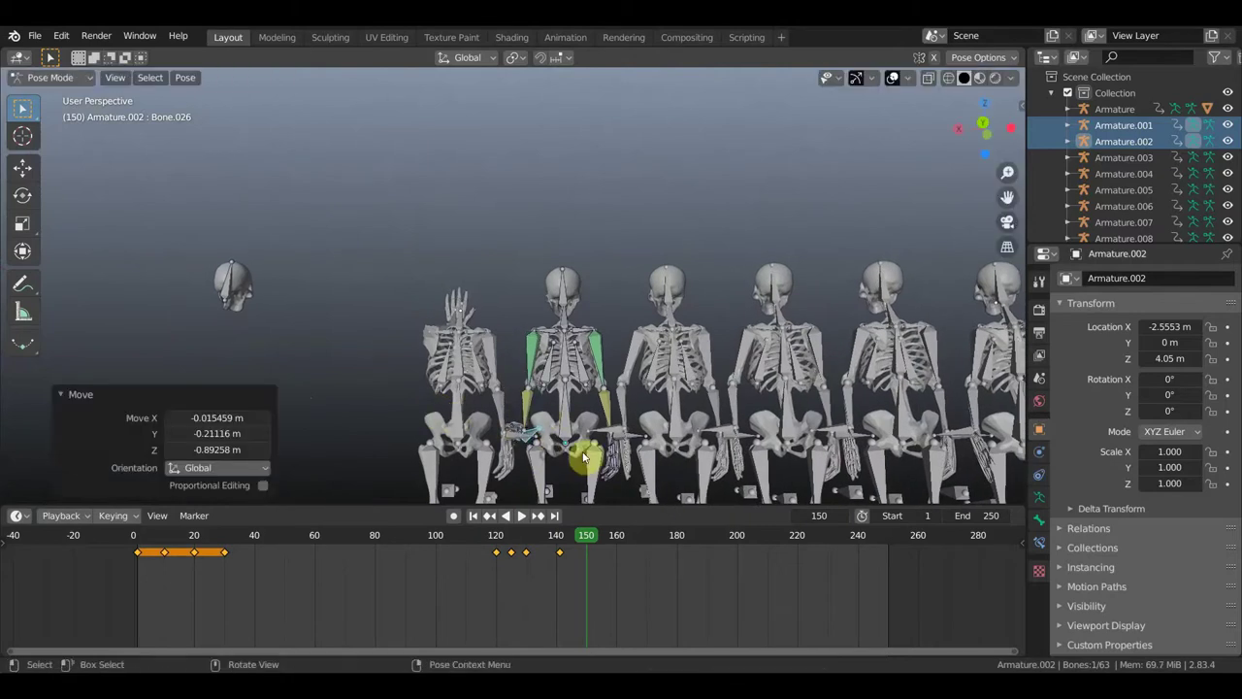
key(r)
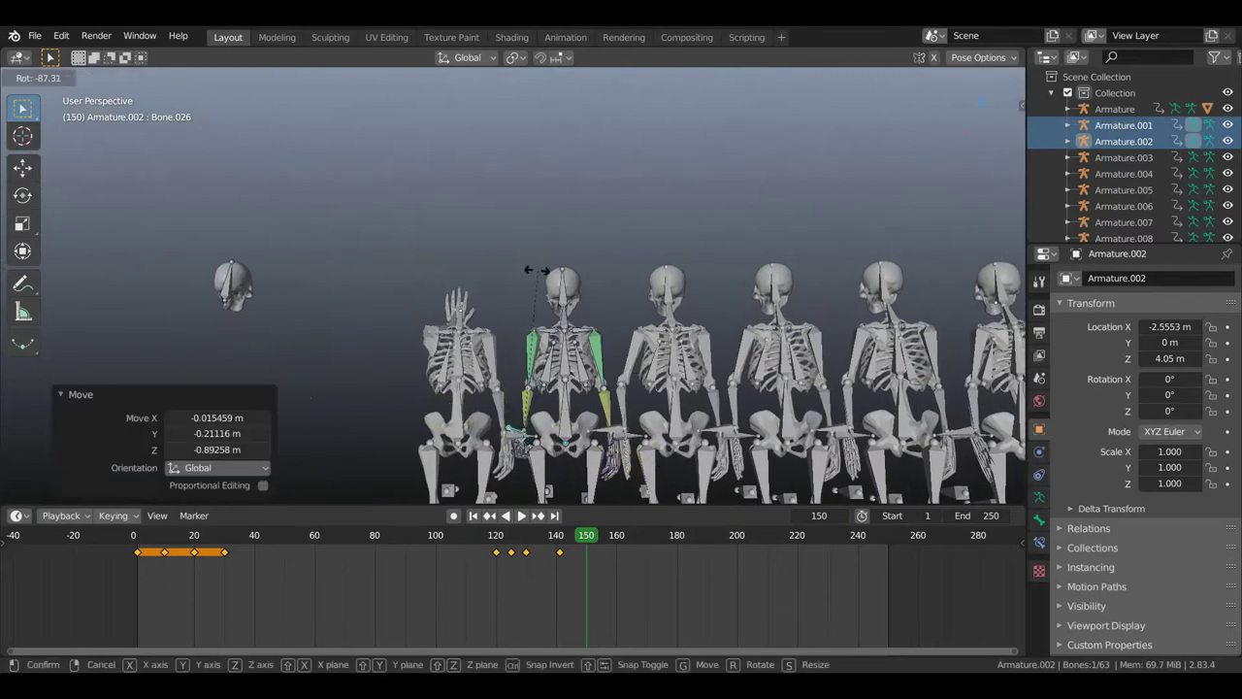
click(536, 272)
Re-rotate the arm bone to -56.7° and fine-tune its position.
mouse_move(580, 398)
middle_down()
mouse_move(768, 410)
mouse_move(715, 411)
mouse_move(667, 469)
middle_up()
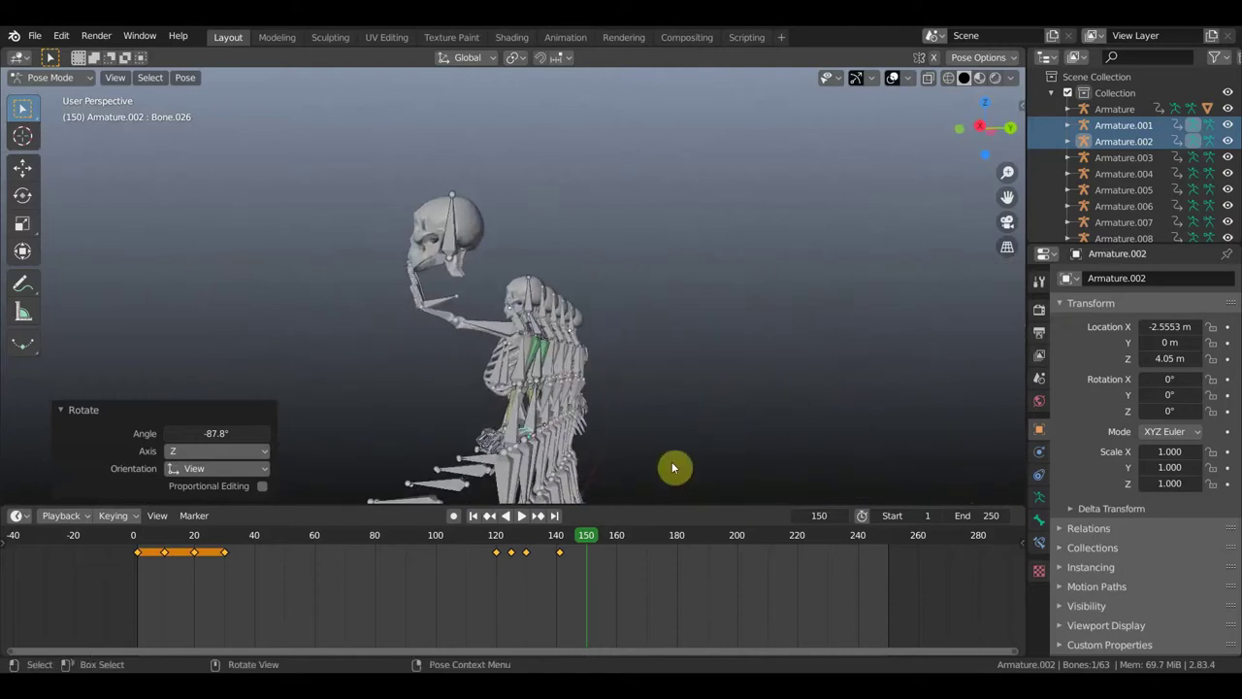
key(r)
click(610, 321)
key(g)
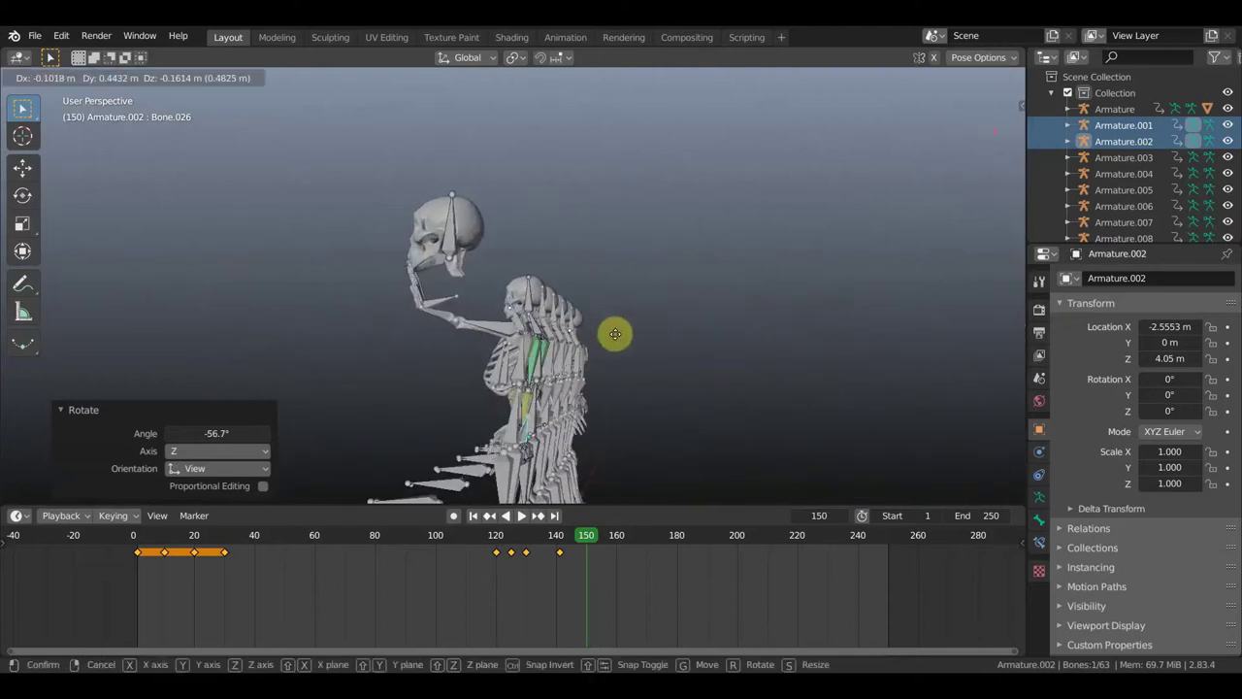
click(615, 334)
mouse_move(615, 339)
middle_down()
mouse_move(741, 388)
mouse_move(768, 374)
mouse_move(649, 437)
middle_up()
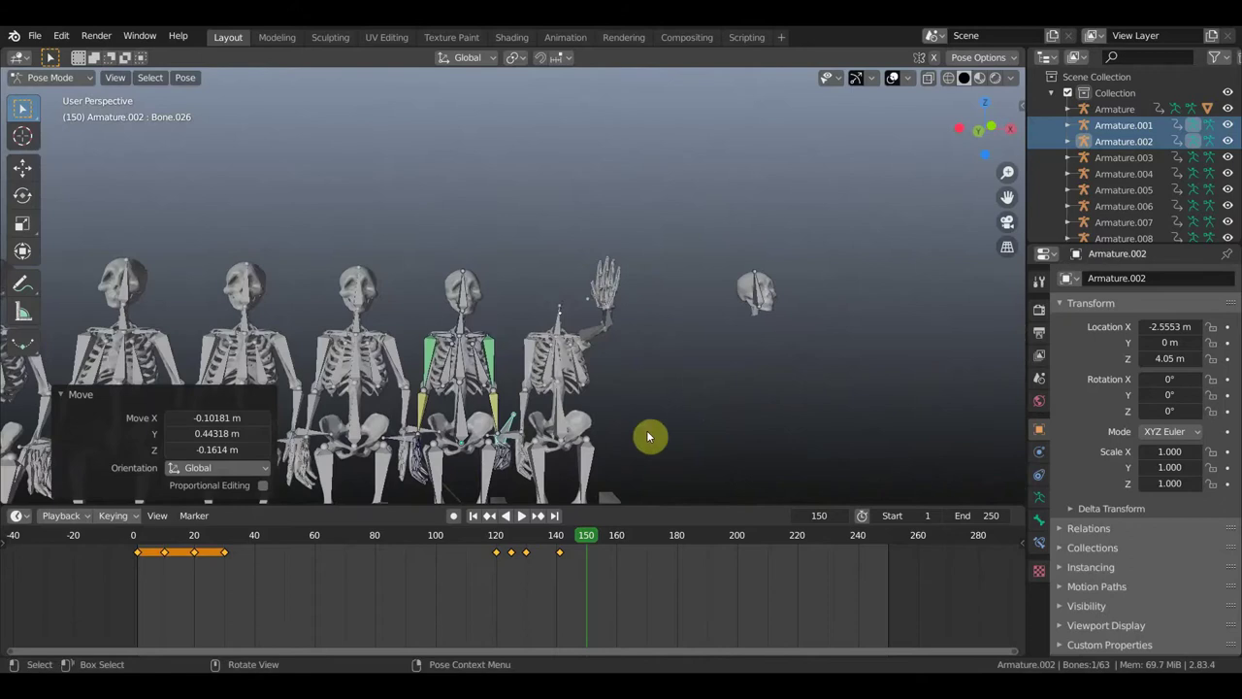
mouse_move(510, 452)
middle_down()
mouse_move(510, 407)
mouse_move(472, 417)
middle_up()
key(g)
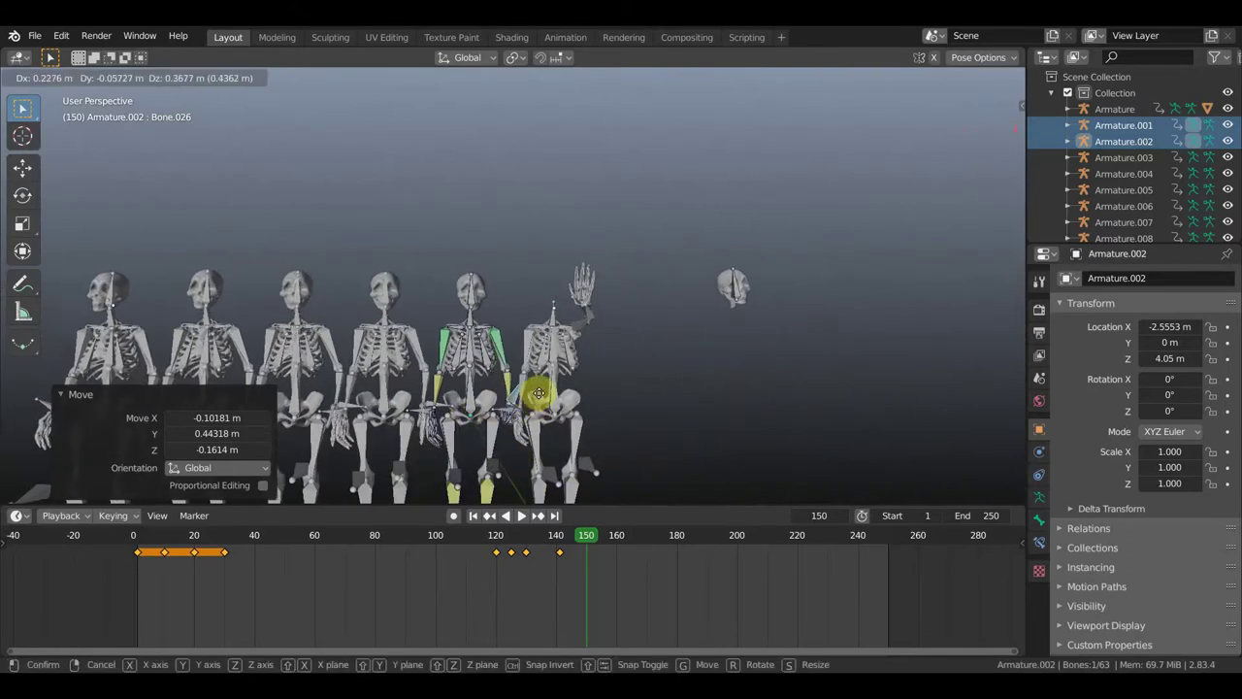
click(538, 393)
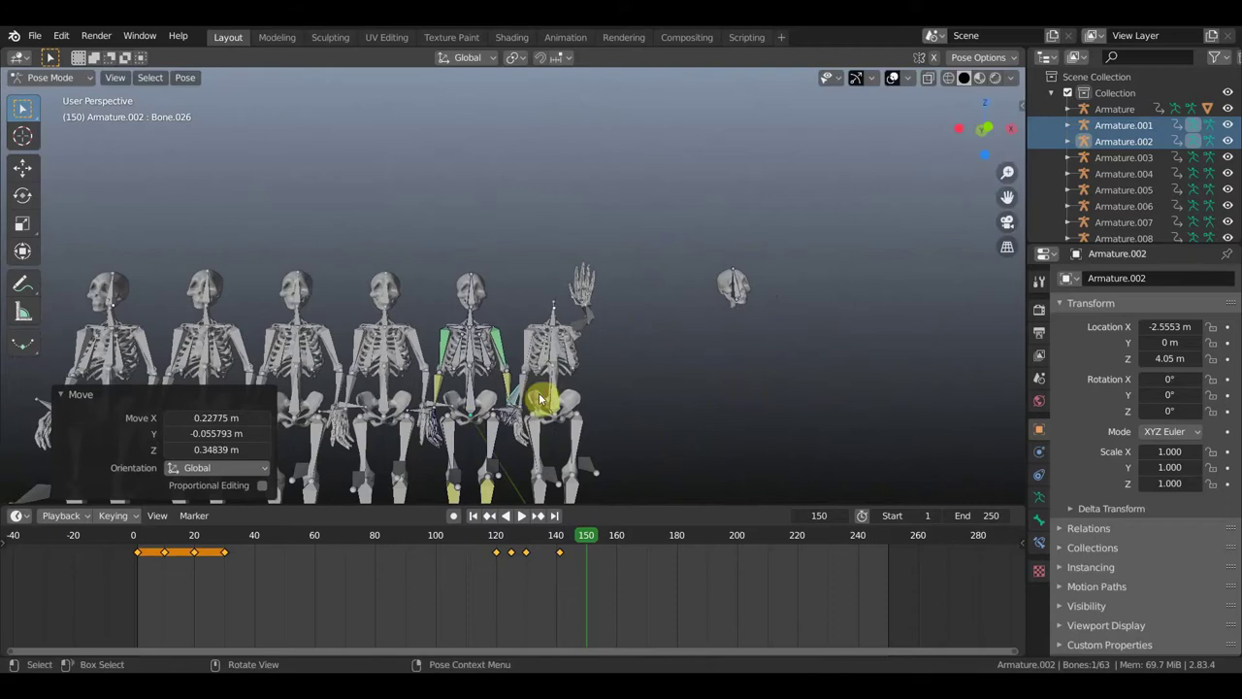
click(740, 296)
scroll(741, 337, down, 3)
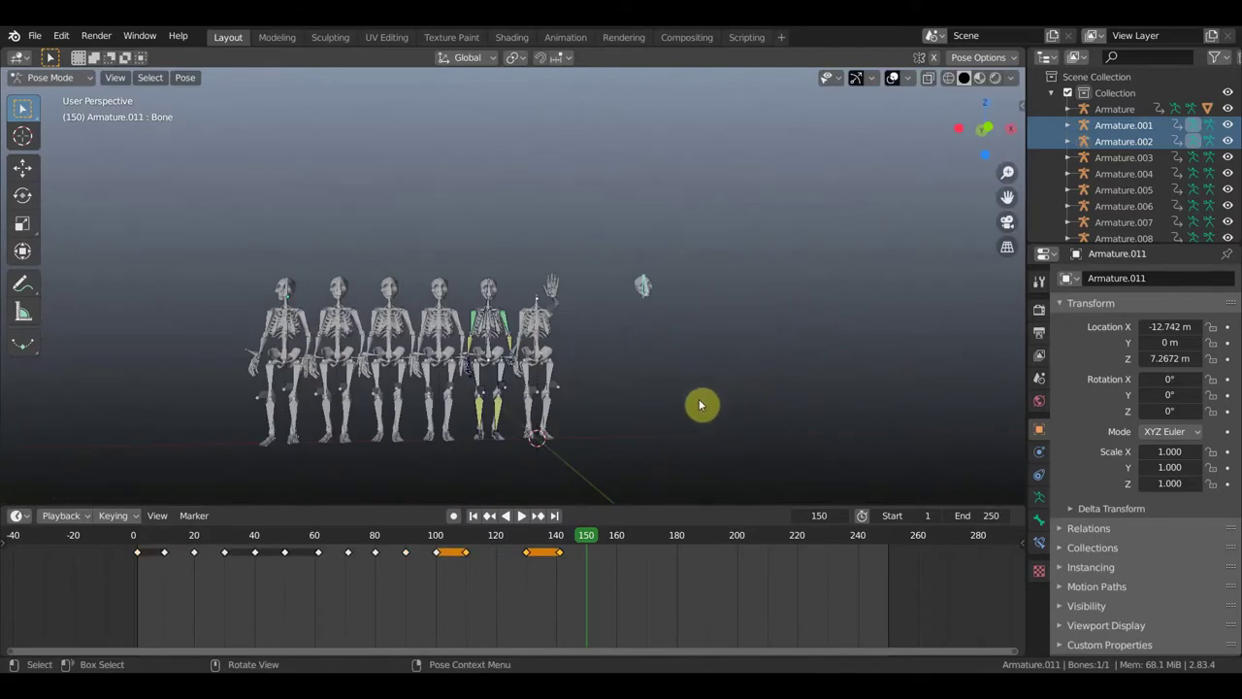
Move the detached skull down and right, and key its LocRot at frame 150.
key(g)
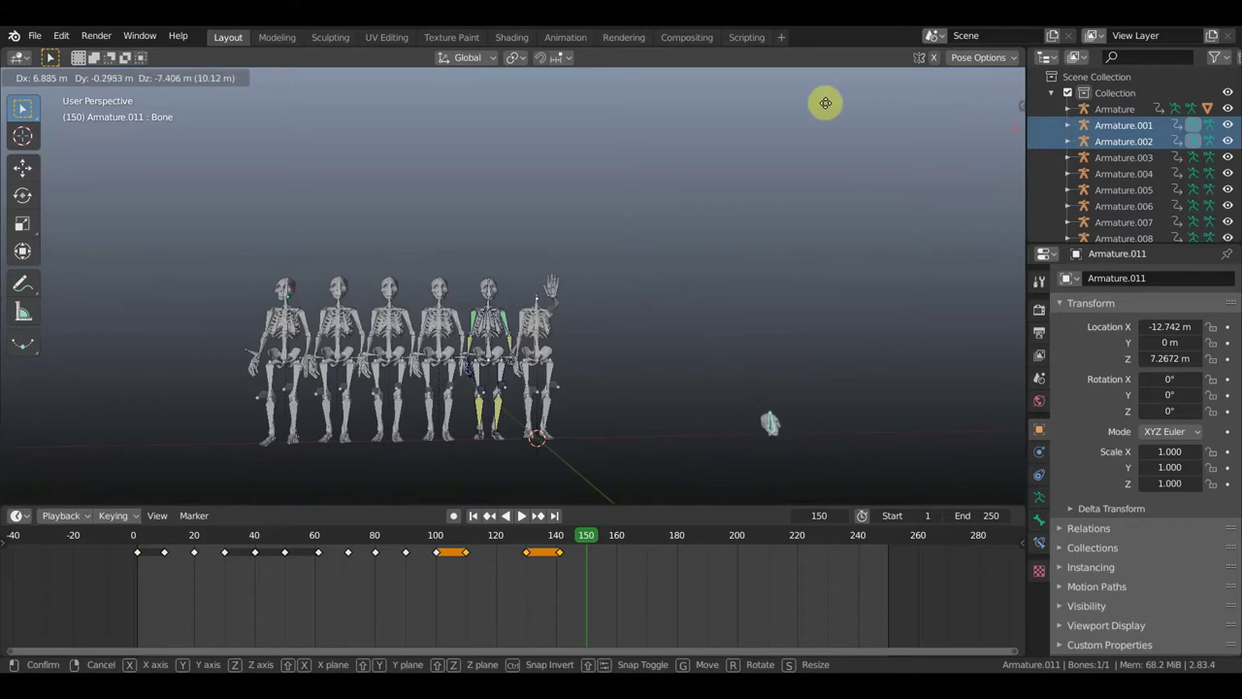
click(825, 103)
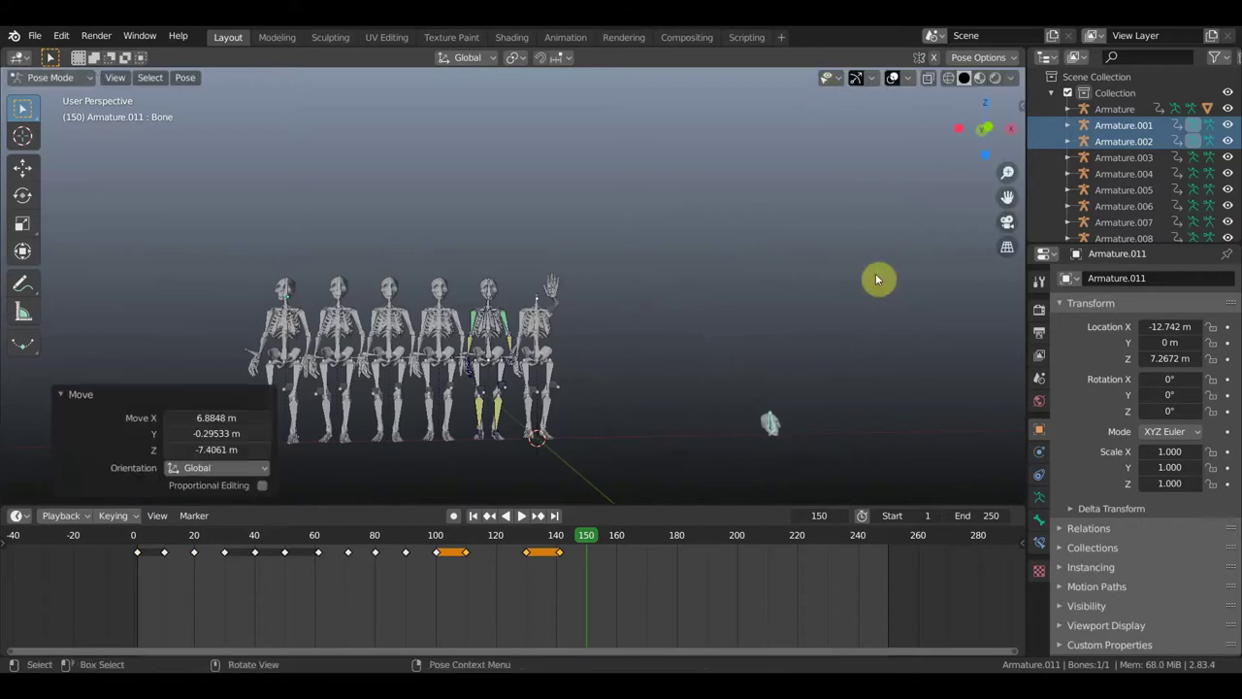
key(a)
key(i)
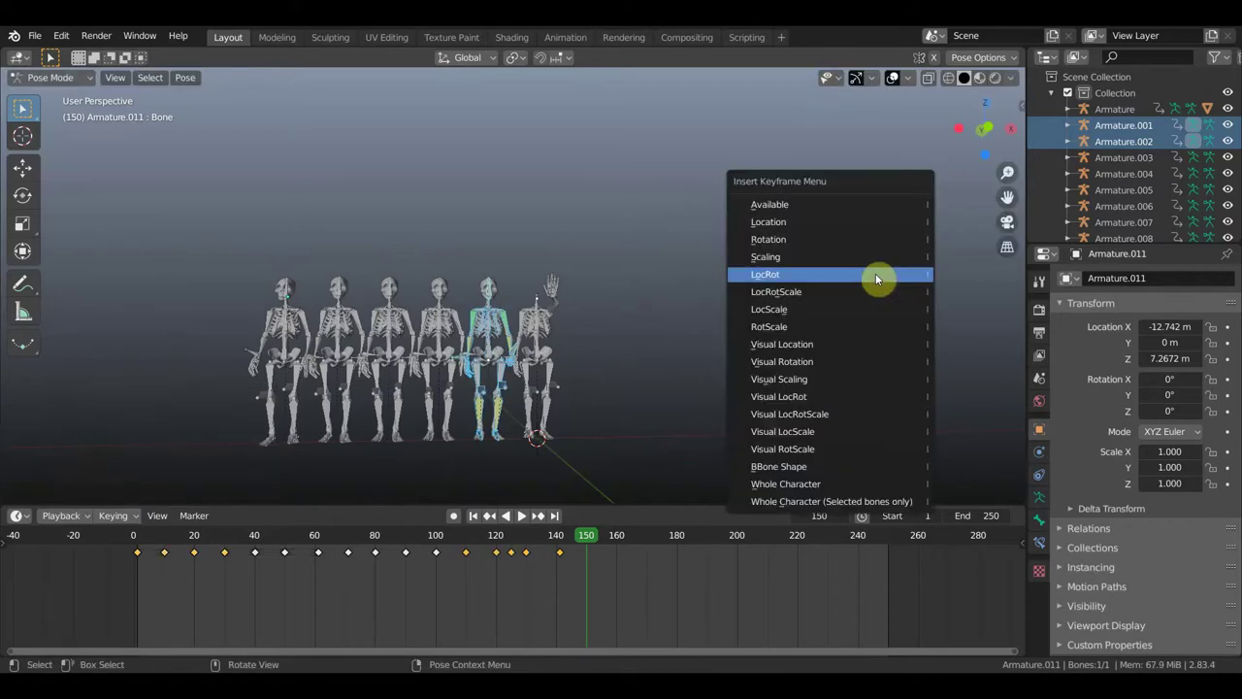
click(877, 279)
scroll(614, 284, up, 3)
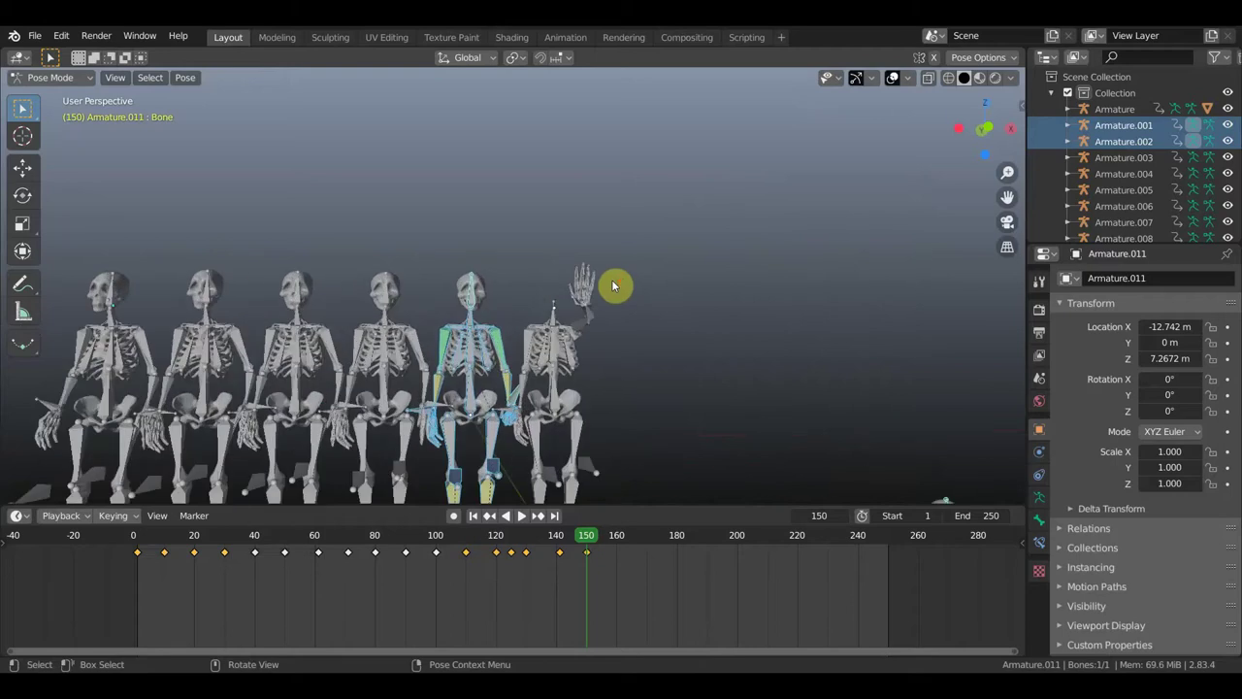
scroll(613, 285, down, 2)
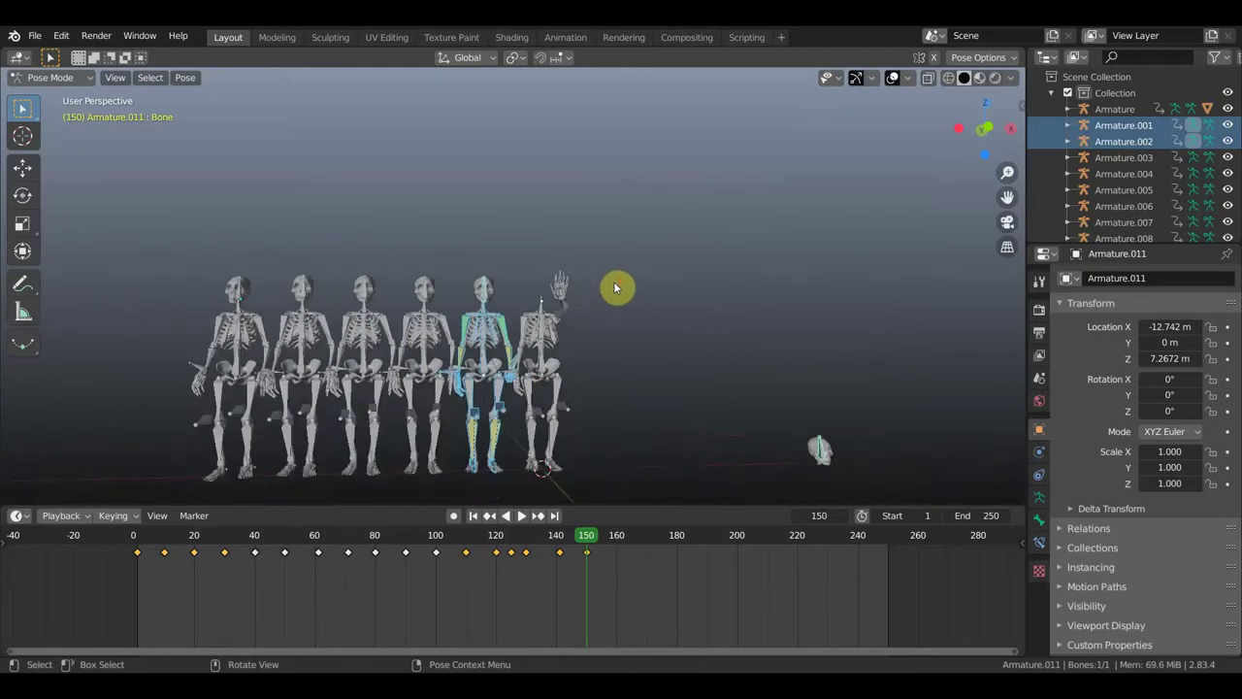
mouse_move(590, 294)
middle_down()
mouse_move(466, 300)
mouse_move(598, 294)
middle_up()
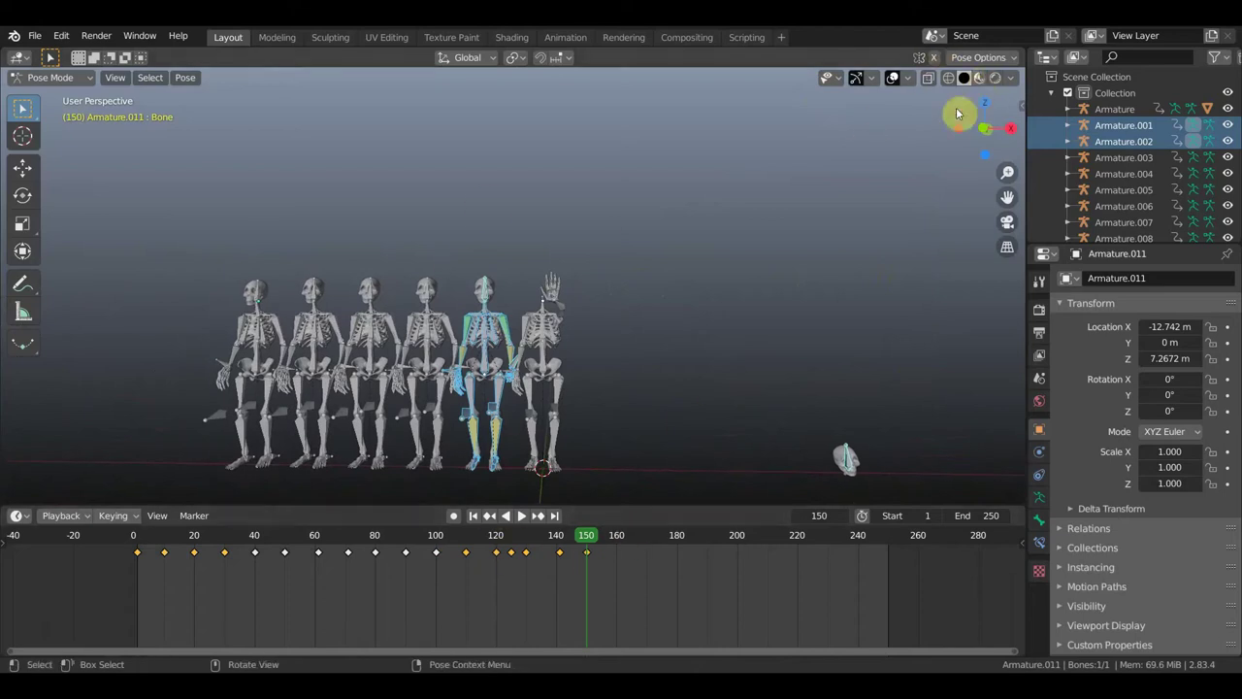
Switch to Material Preview shading with overlays off and frame the skeleton row.
click(980, 79)
click(893, 78)
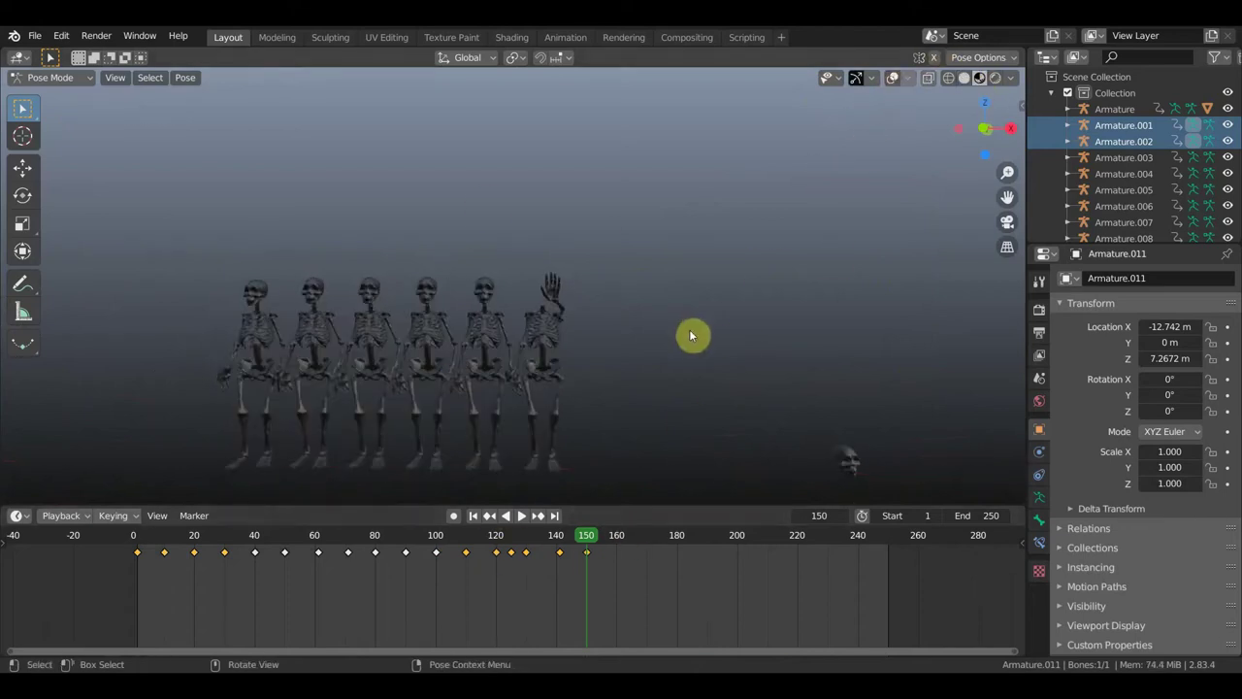
mouse_move(700, 350)
middle_down()
mouse_move(781, 256)
mouse_move(765, 299)
middle_up()
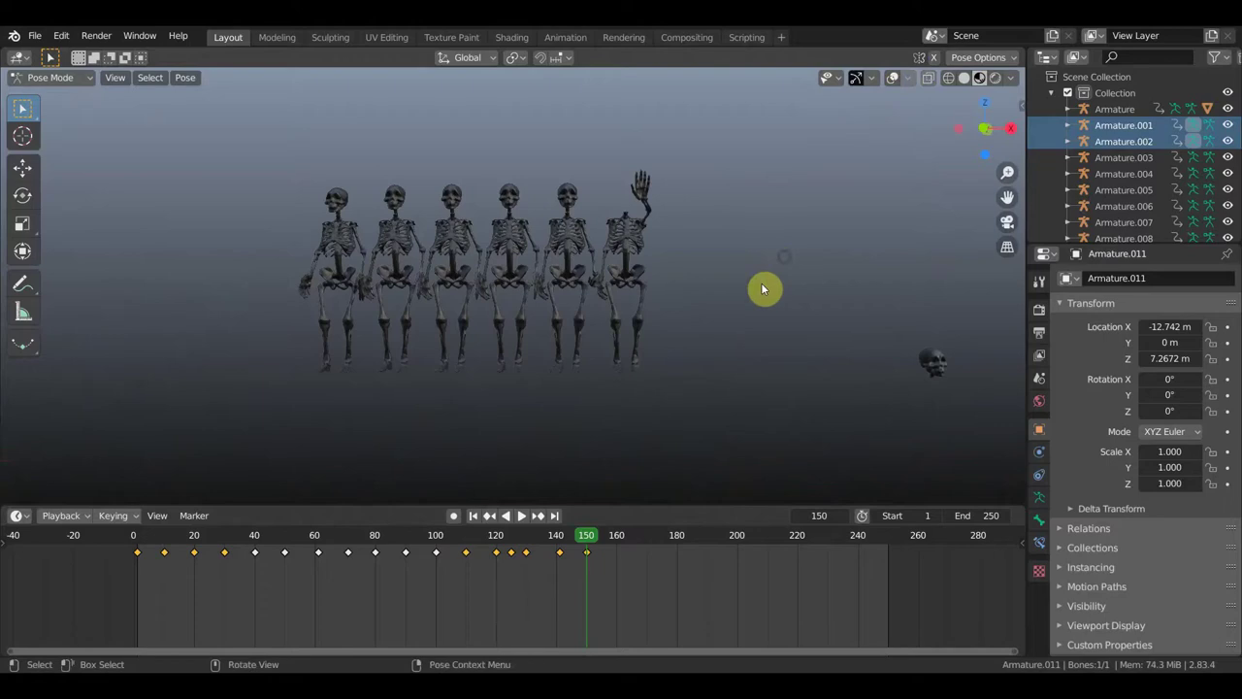
mouse_move(765, 299)
shift+middle_down()
mouse_move(877, 317)
mouse_move(873, 339)
shift+middle_up()
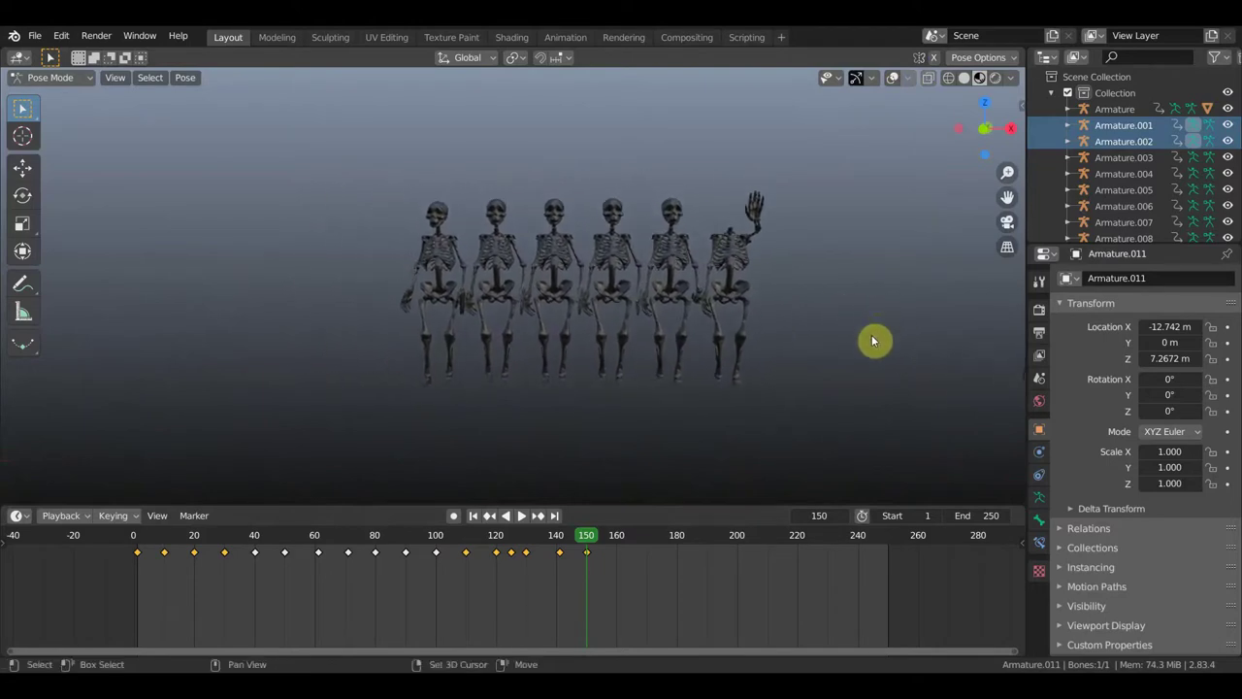
Scrub to frame 104 and play the animation back from around frame 110.
mouse_move(588, 537)
mouse_down()
mouse_move(140, 536)
mouse_move(288, 563)
mouse_move(493, 568)
mouse_up()
mouse_move(865, 362)
shift+middle_down()
mouse_move(759, 360)
mouse_move(682, 377)
shift+middle_up()
scroll(679, 374, up, 1)
scroll(680, 369, up, 2)
click(547, 517)
mouse_move(495, 540)
mouse_down()
mouse_move(464, 546)
mouse_move(512, 550)
mouse_move(495, 552)
mouse_up()
Stop playback at frame 120 and turn the viewport overlays back on.
key(space)
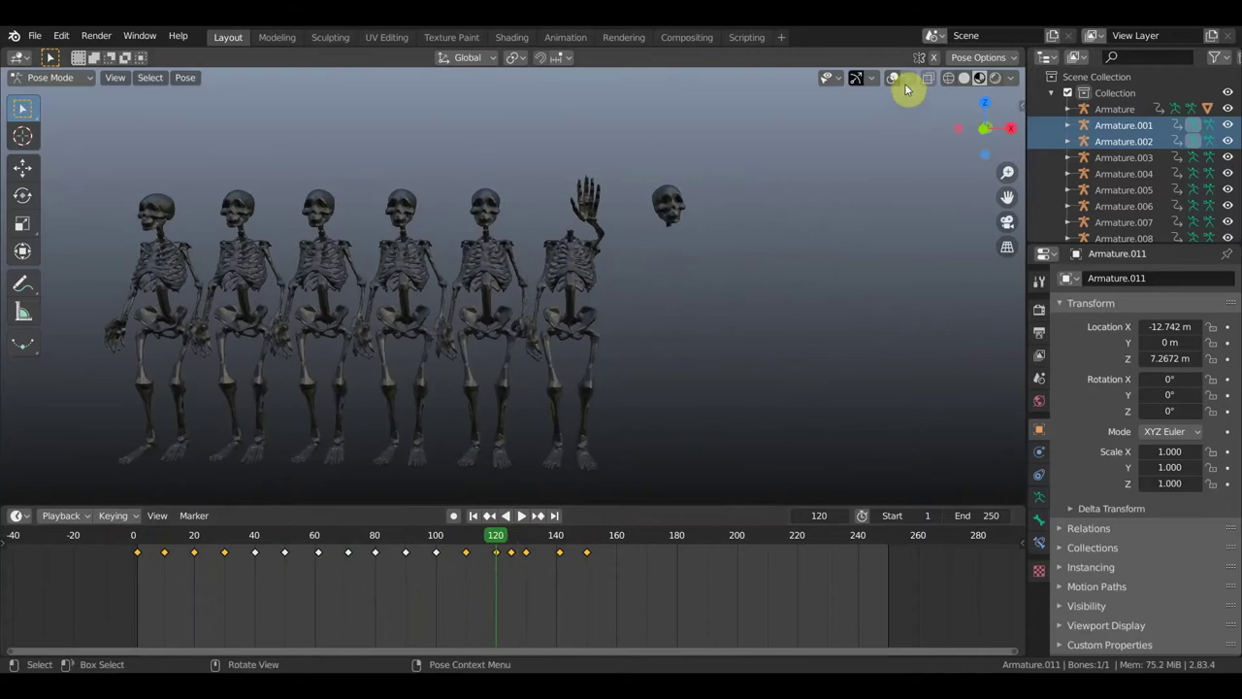
click(901, 83)
click(886, 93)
click(891, 82)
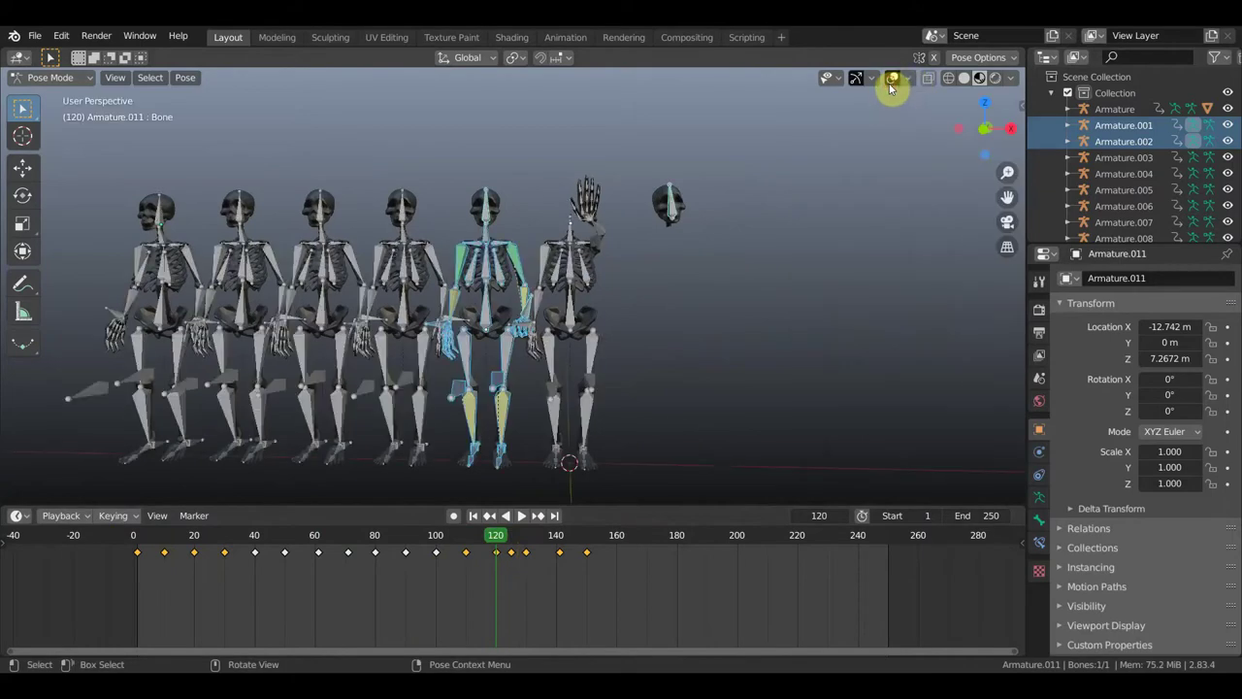
Put the flying skull back on the waving skeleton and key its LocRot at frame 120.
click(676, 219)
key(g)
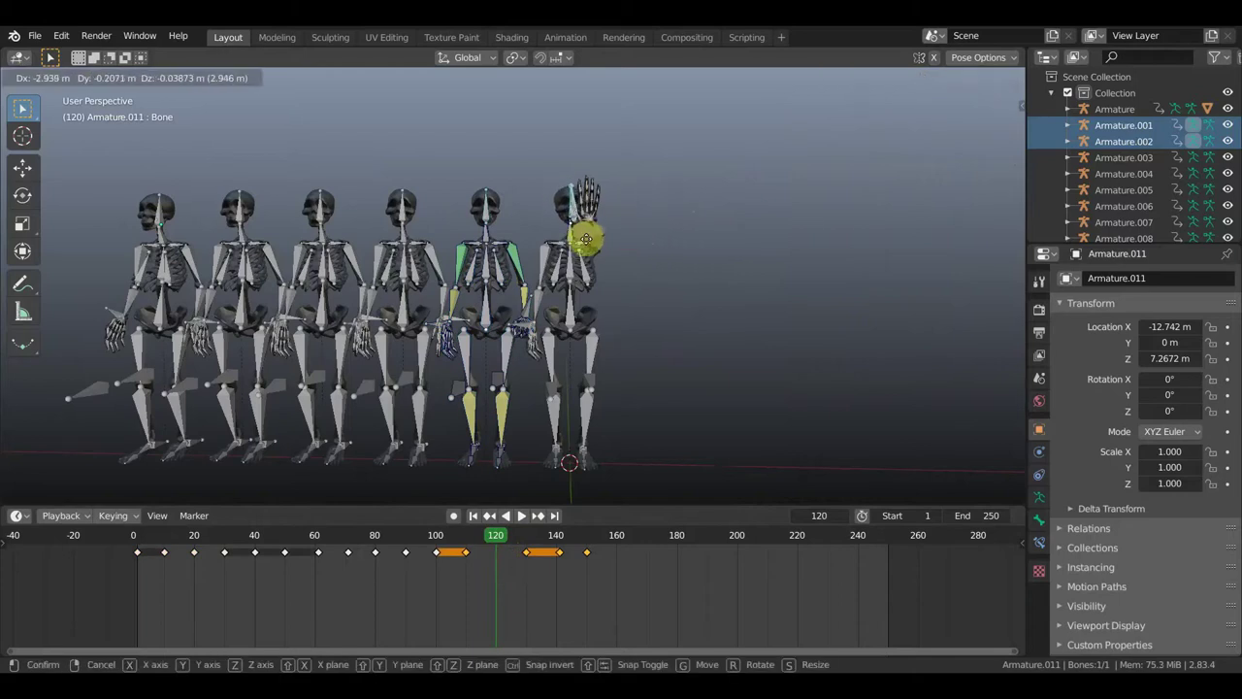
click(585, 238)
mouse_move(693, 216)
middle_down()
mouse_move(705, 220)
mouse_move(676, 223)
middle_up()
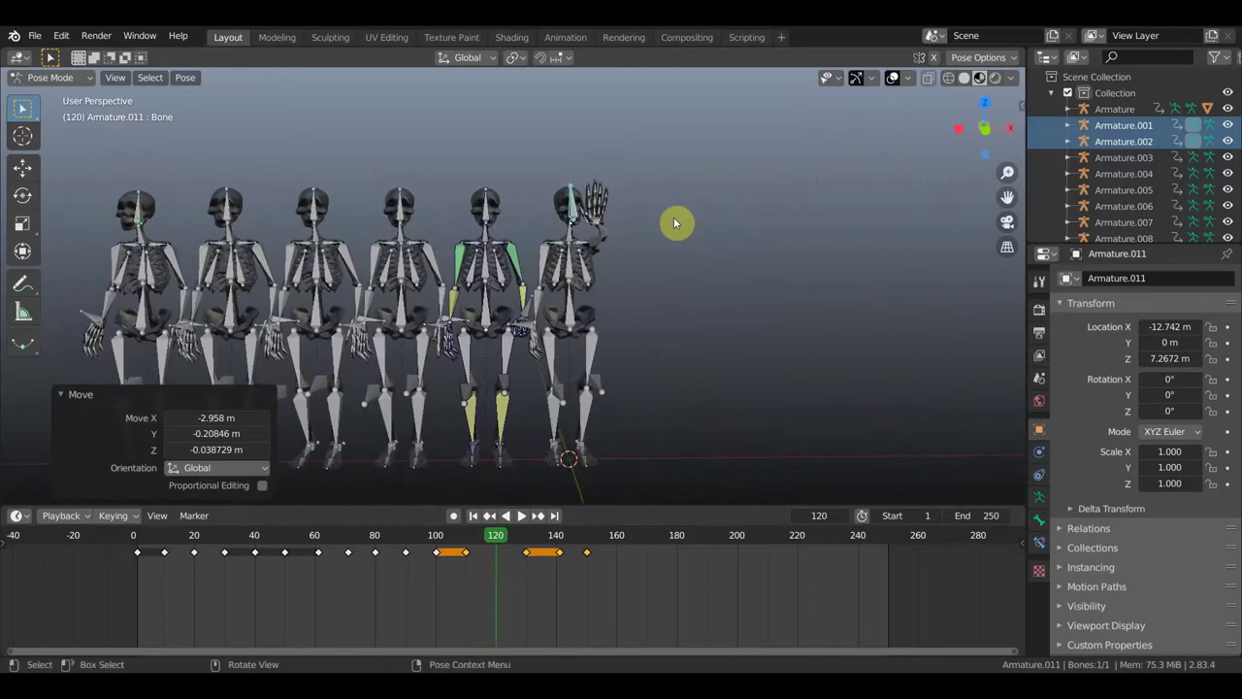
key(a)
key(i)
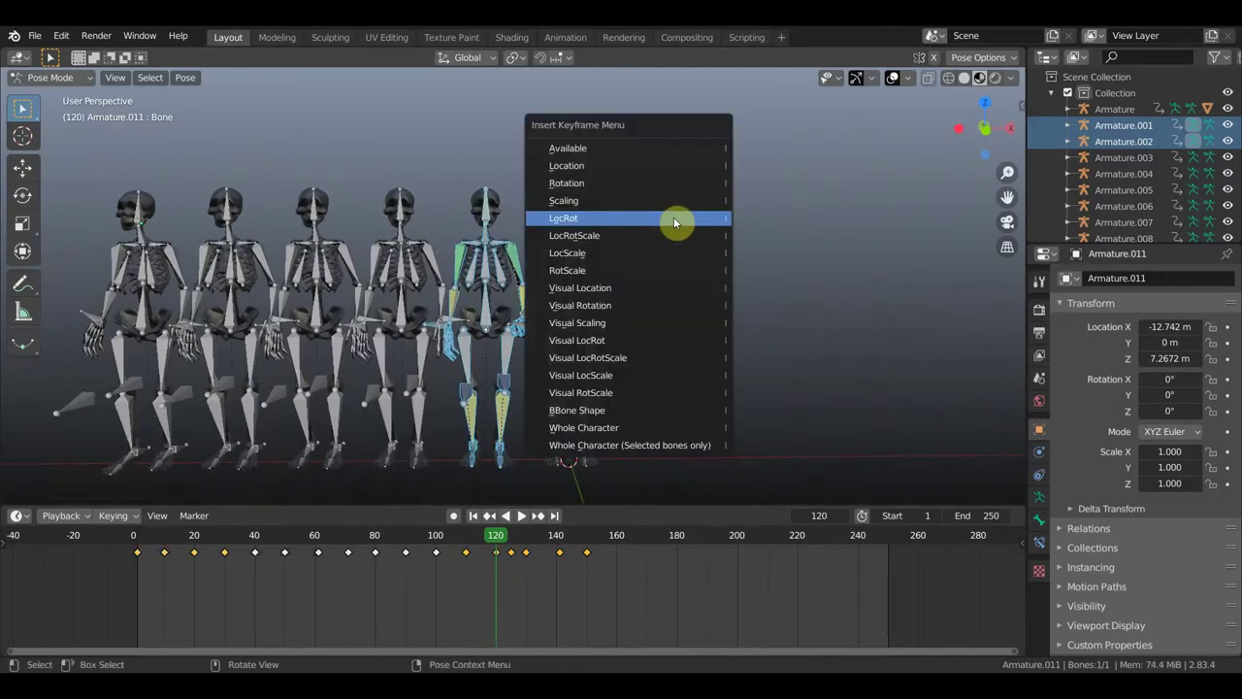
click(674, 219)
At frame 125, move the skull toward the reaching skeleton's hand.
key(space)
mouse_move(497, 539)
mouse_down()
mouse_move(433, 541)
mouse_move(511, 546)
mouse_up()
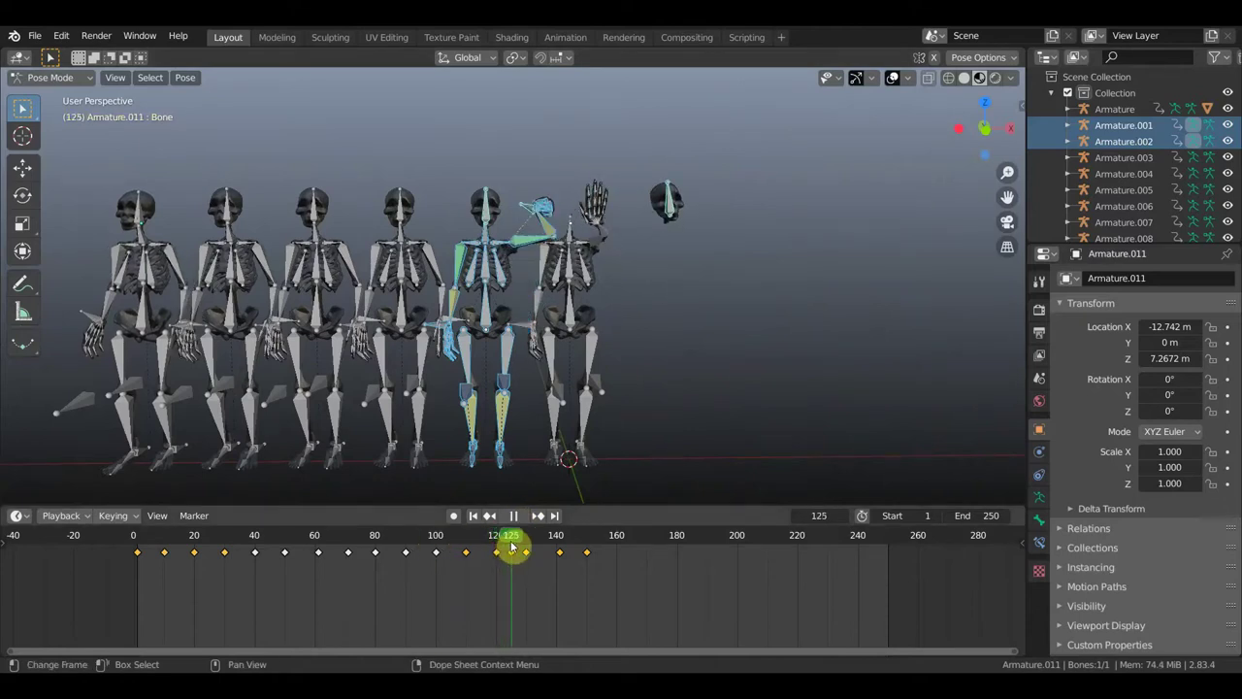
click(666, 207)
drag(676, 208, 577, 216)
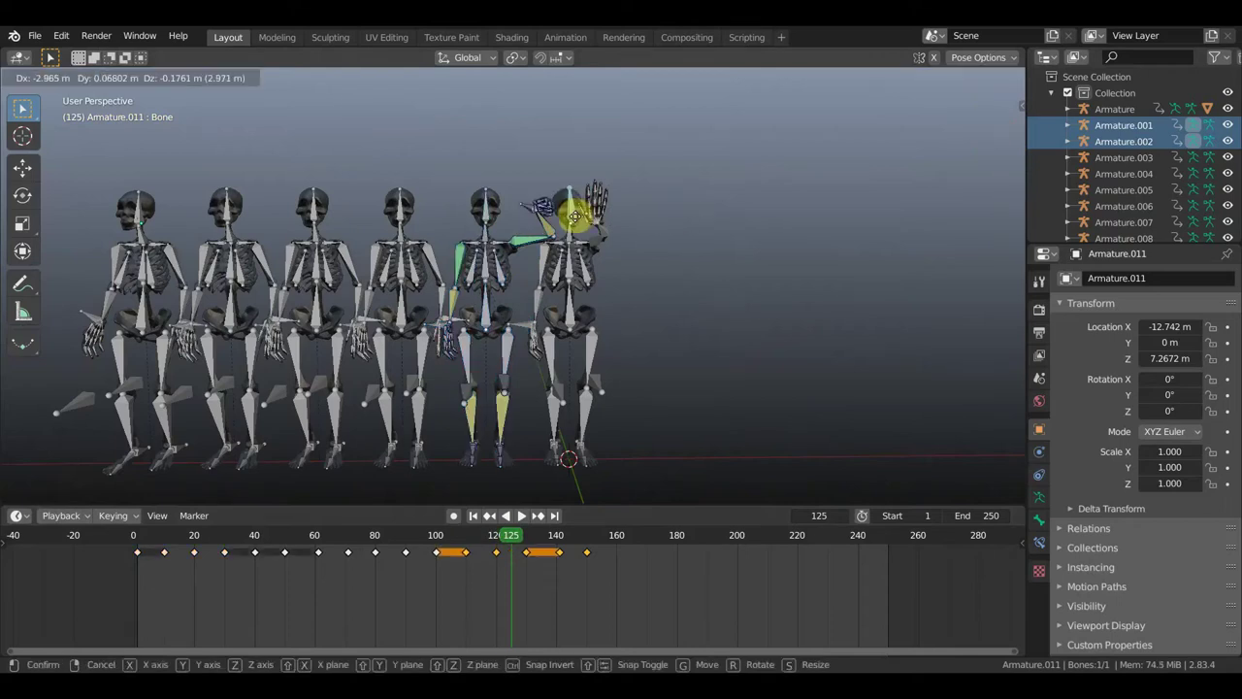
click(577, 216)
middle_drag(613, 249, 868, 97)
middle_drag(615, 180, 586, 200)
Adjust the skull's position, key its LocRot at frame 125, and play with bones shown.
key(g)
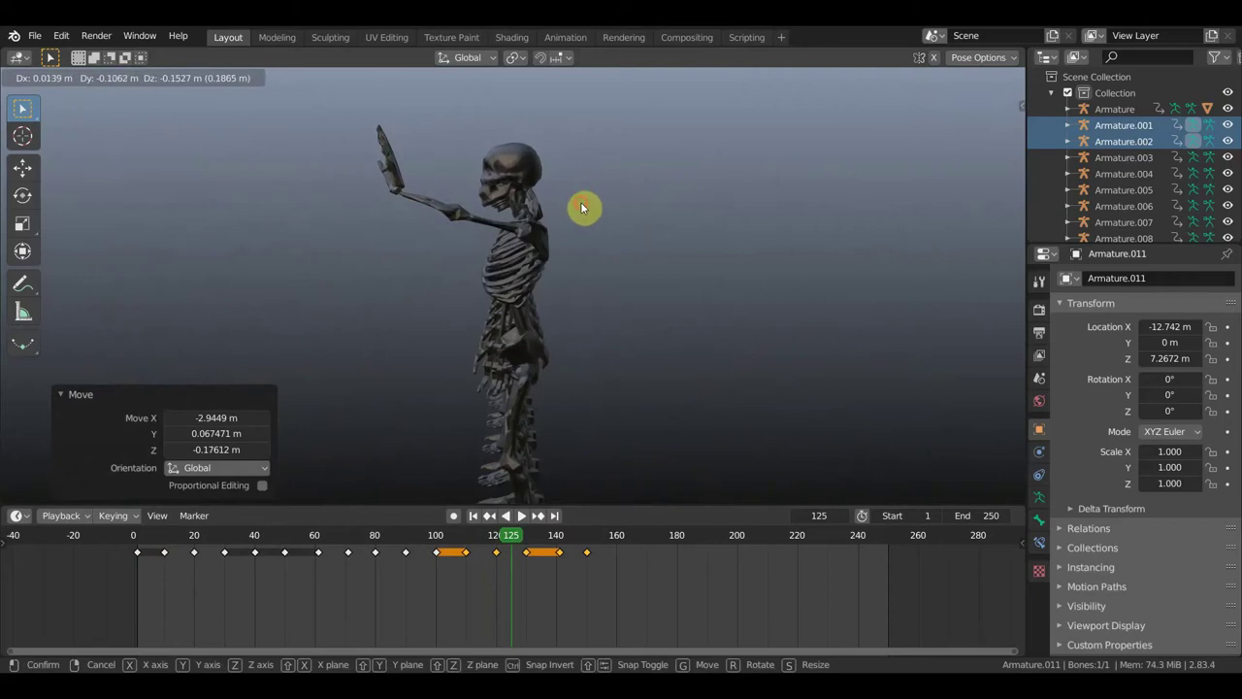
click(580, 206)
middle_drag(580, 207, 733, 208)
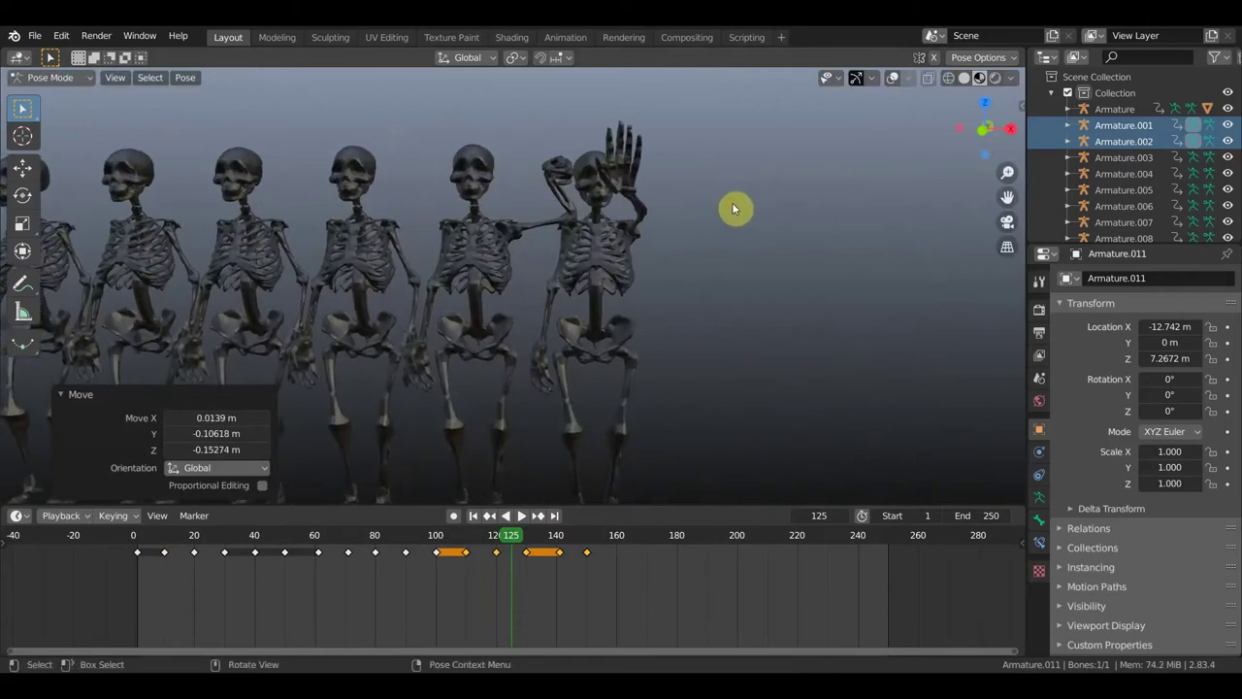
key(i)
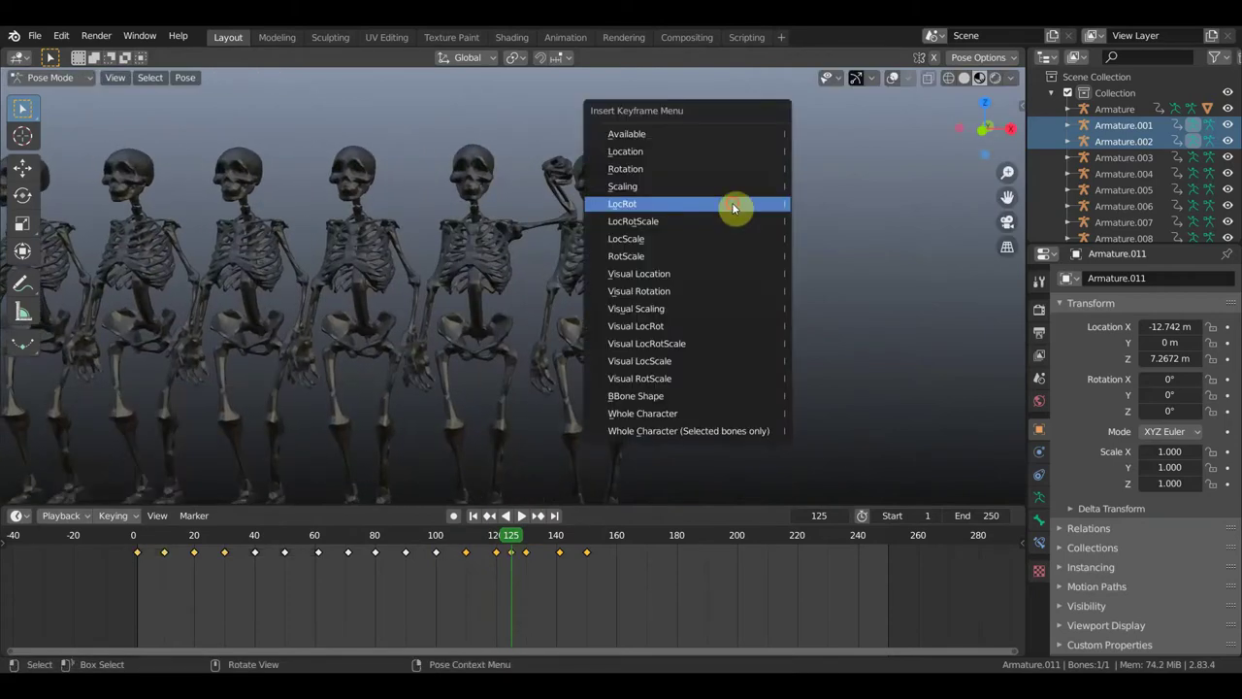
click(732, 202)
click(893, 79)
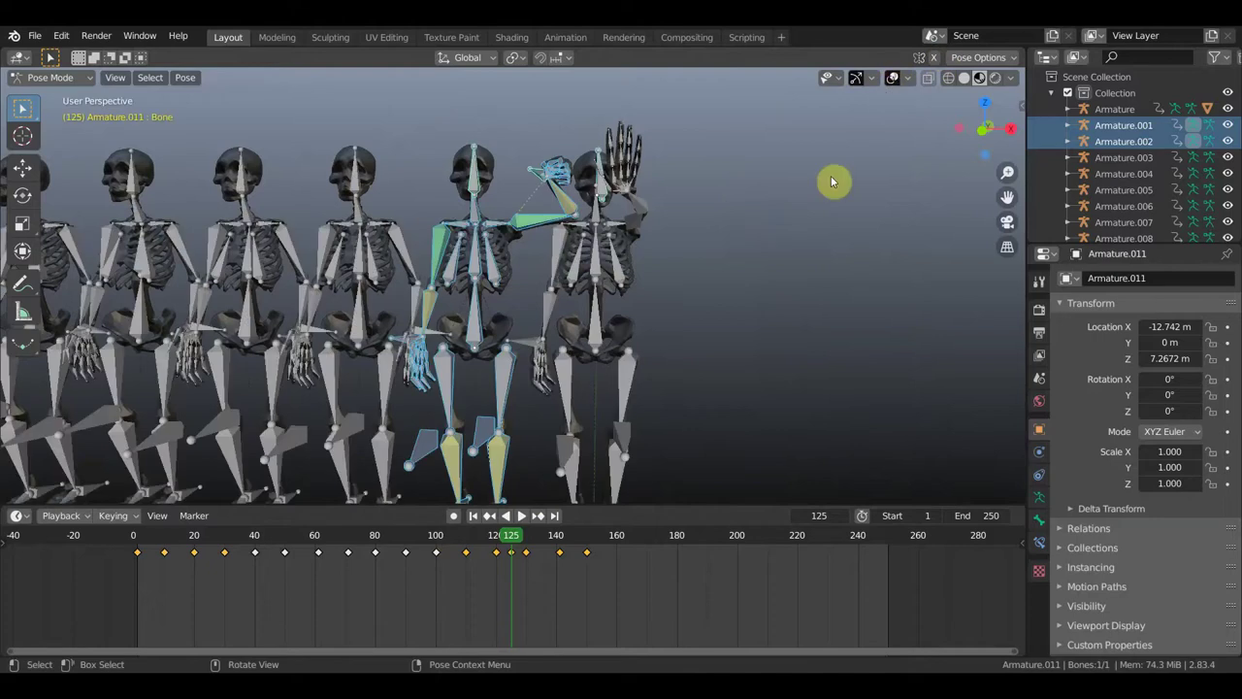
key(space)
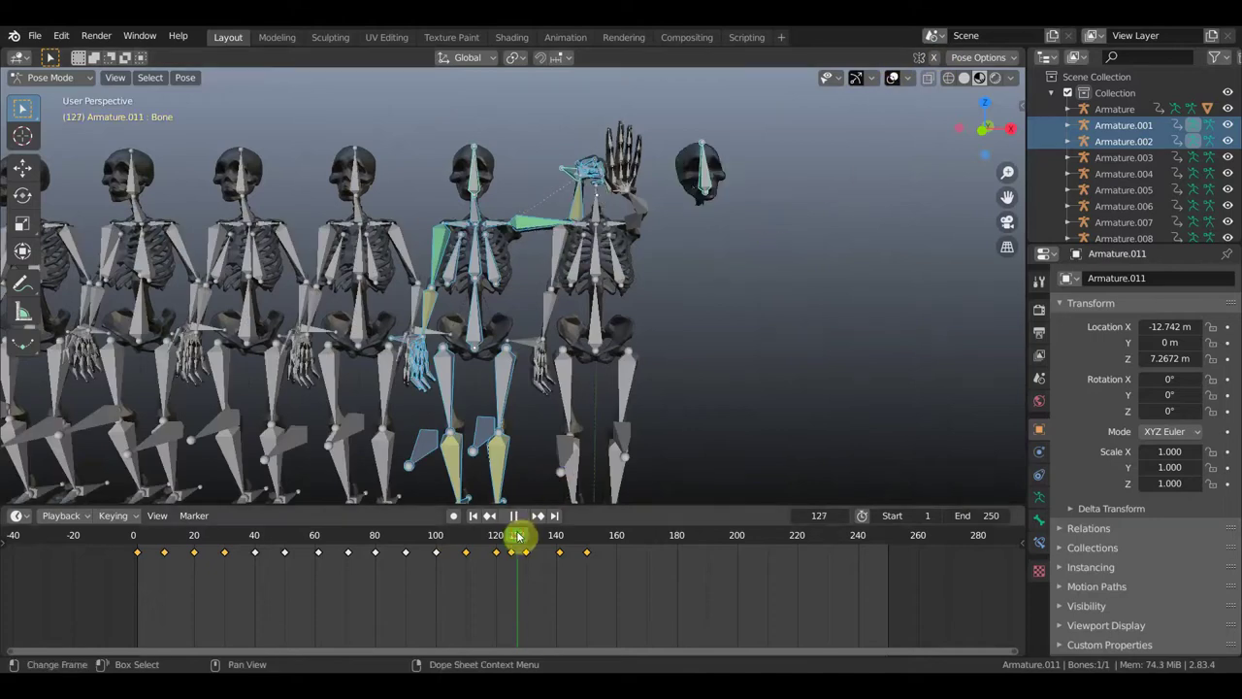
Move to frame 141, try a skull rotation, then undo it.
mouse_move(533, 539)
mouse_down()
mouse_move(549, 550)
mouse_move(494, 549)
mouse_move(560, 554)
mouse_up()
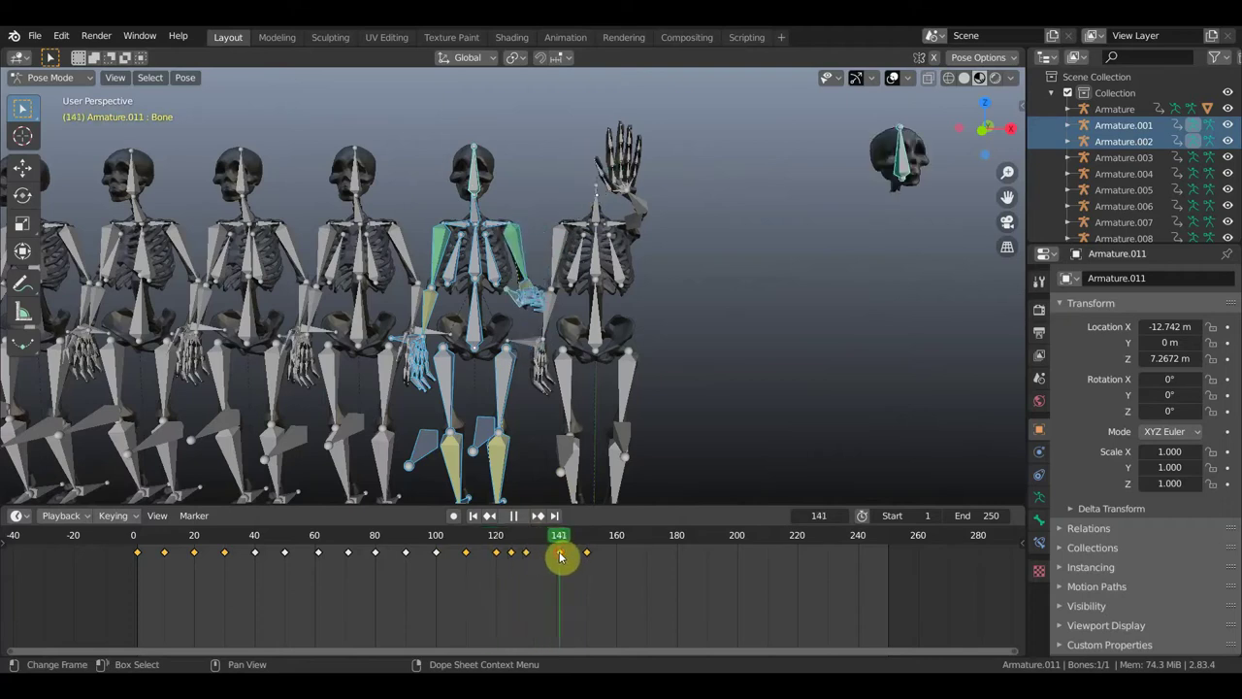
scroll(754, 357, down, 4)
scroll(756, 357, down, 1)
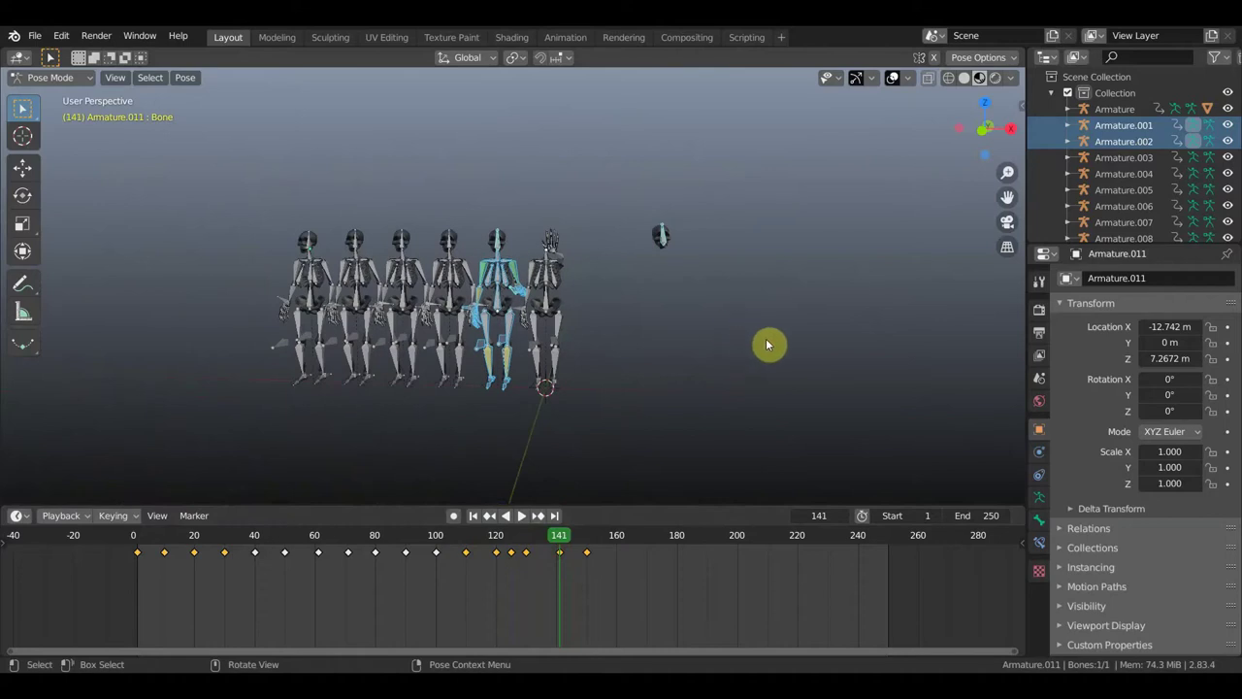
key(r)
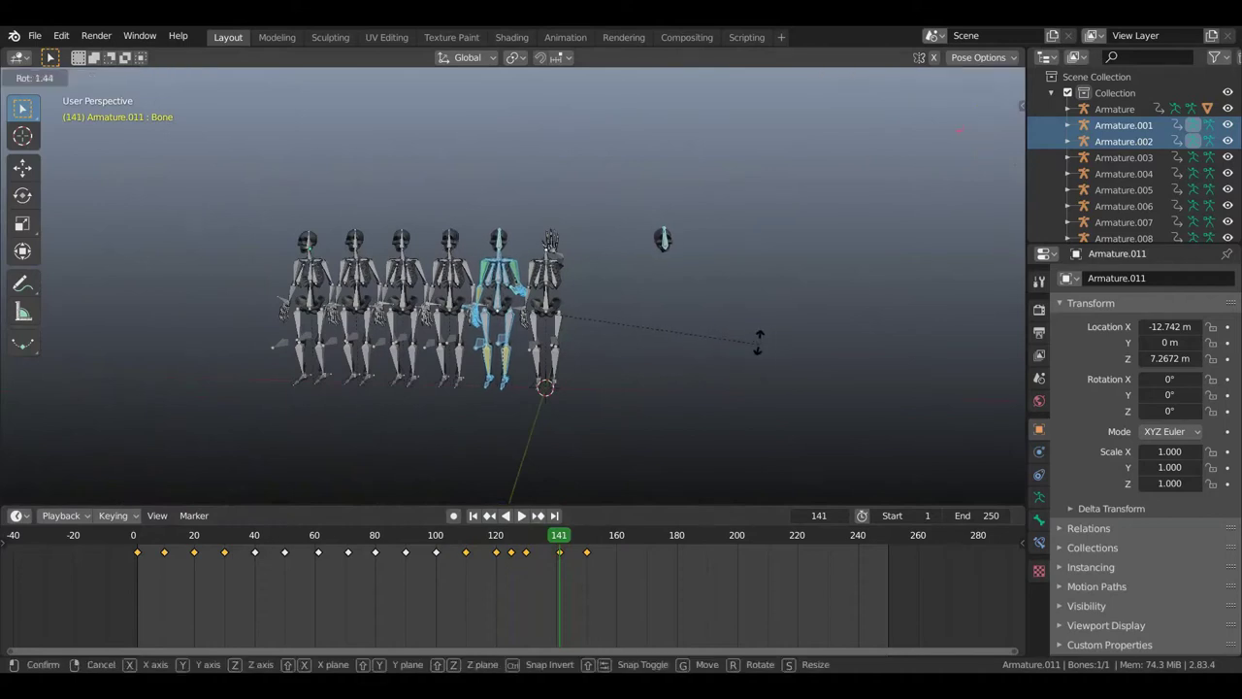
click(760, 345)
key(ctrl+z)
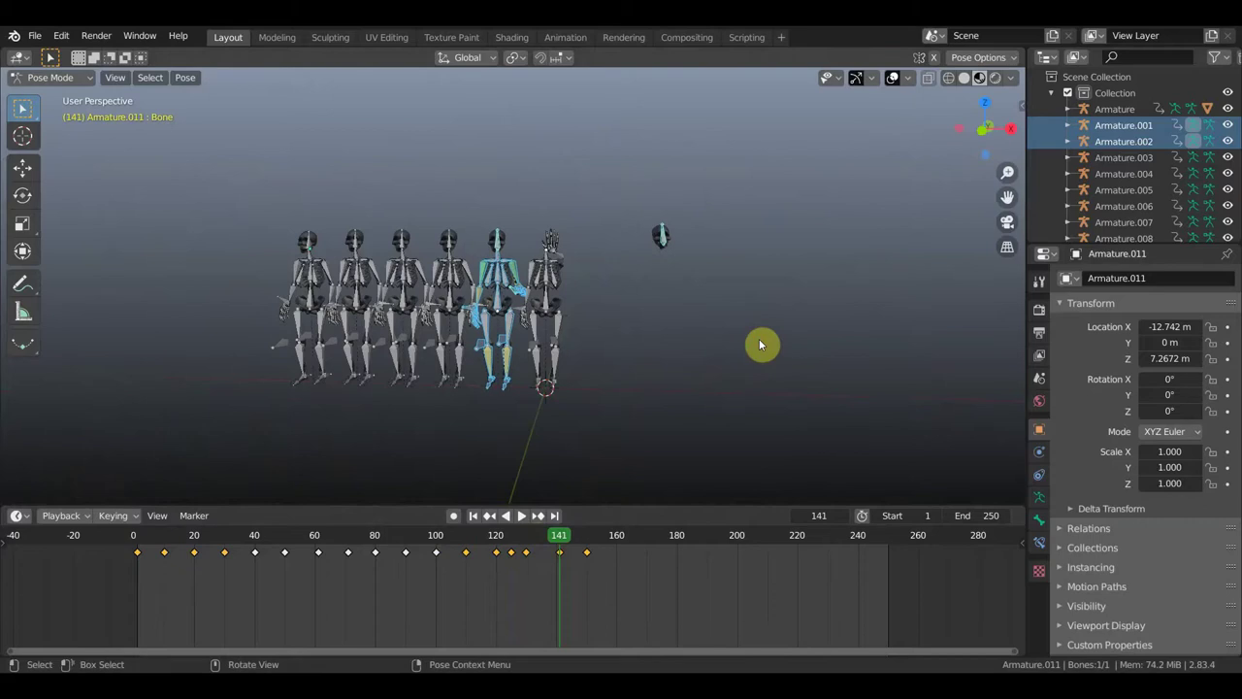
Spin the detached skull bone about 119° and push it further right.
click(667, 240)
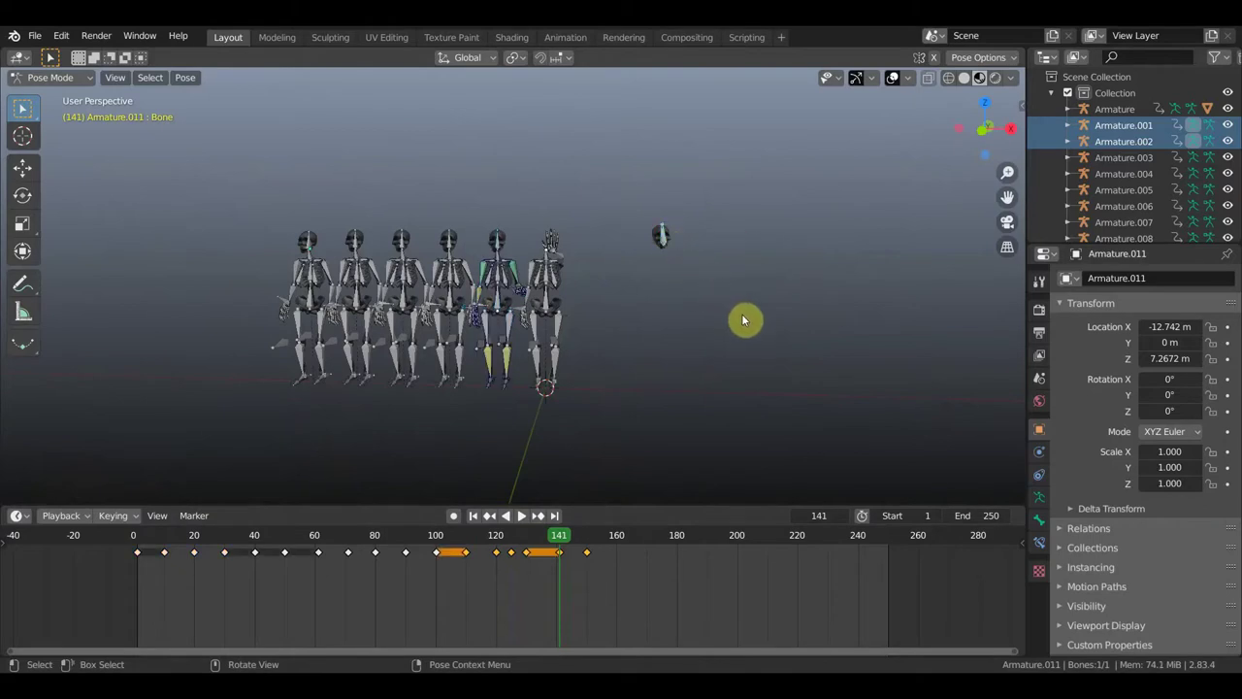
key(r)
click(520, 298)
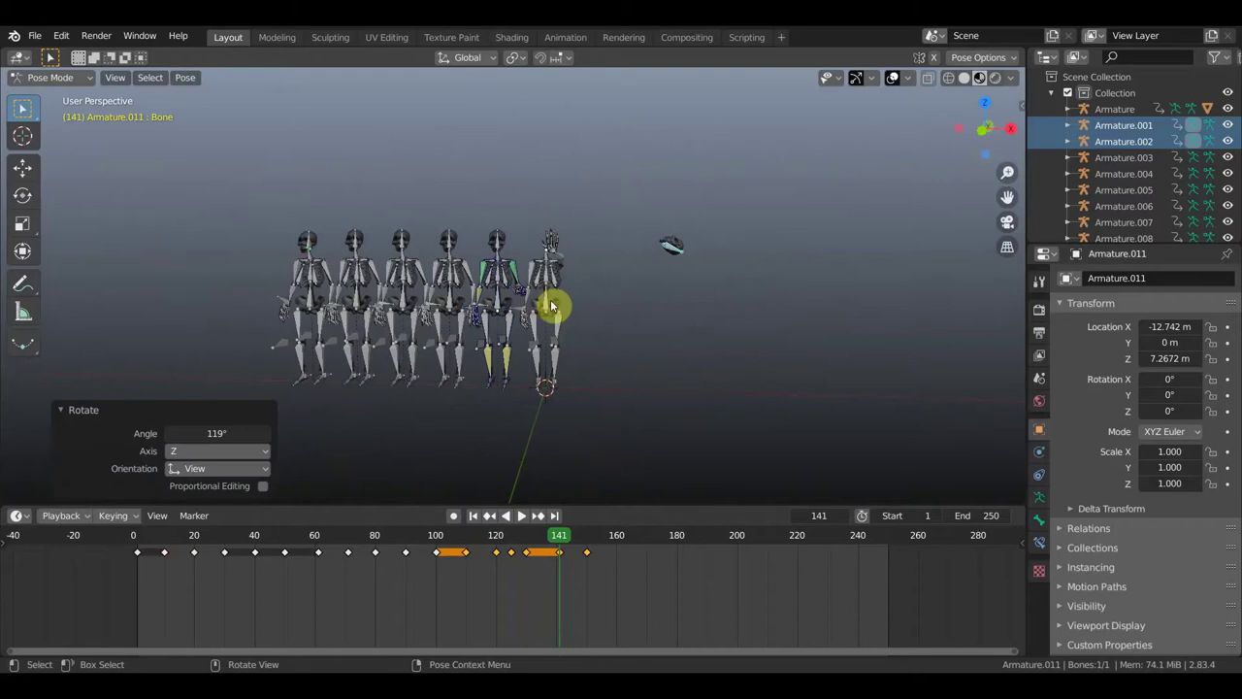
key(g)
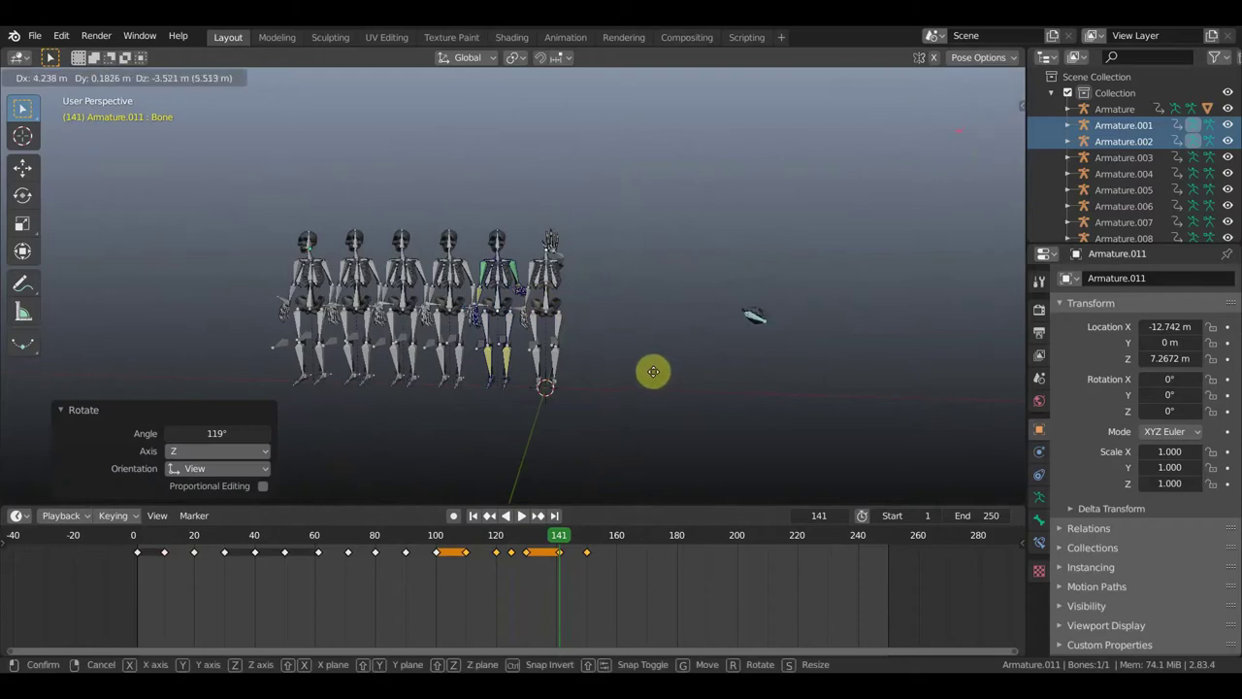
click(698, 373)
Keyframe all bones' LocRot at frame 141, then scrub back to about frame 113.
key(a)
key(i)
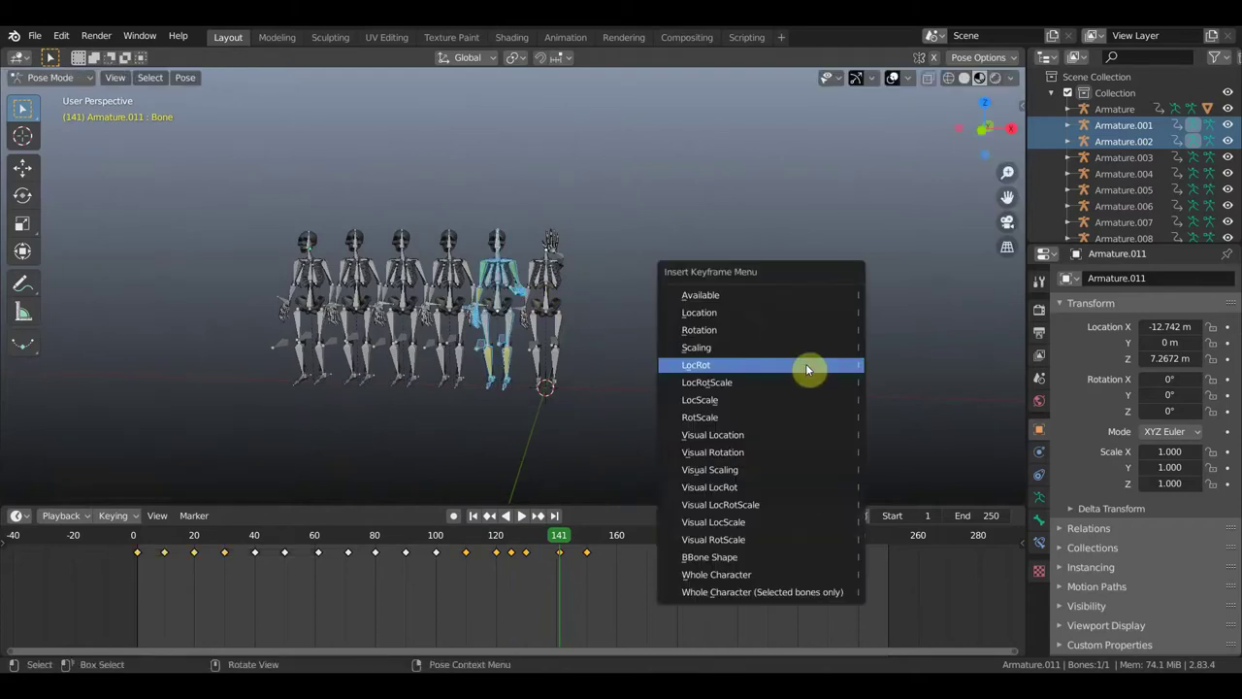
click(807, 365)
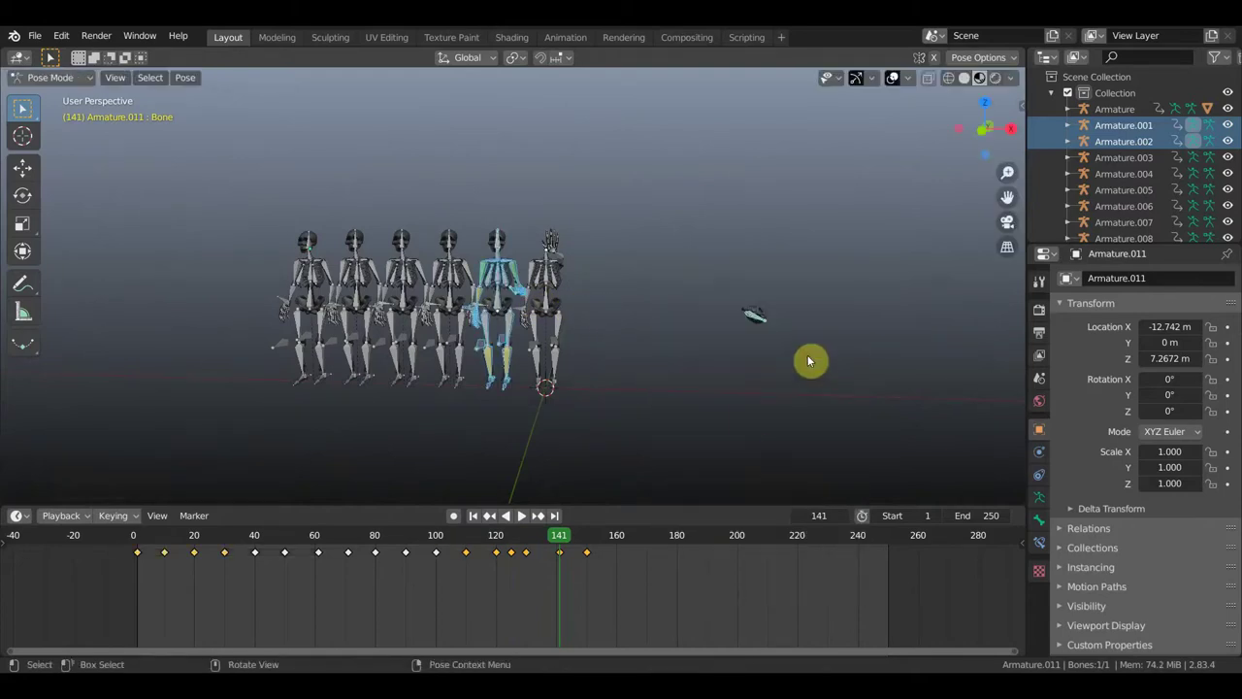
mouse_move(554, 535)
mouse_down()
mouse_move(485, 533)
mouse_move(604, 547)
mouse_up()
Play the animation, stop at frame 158 and orbit to a near-front view of the row.
key(space)
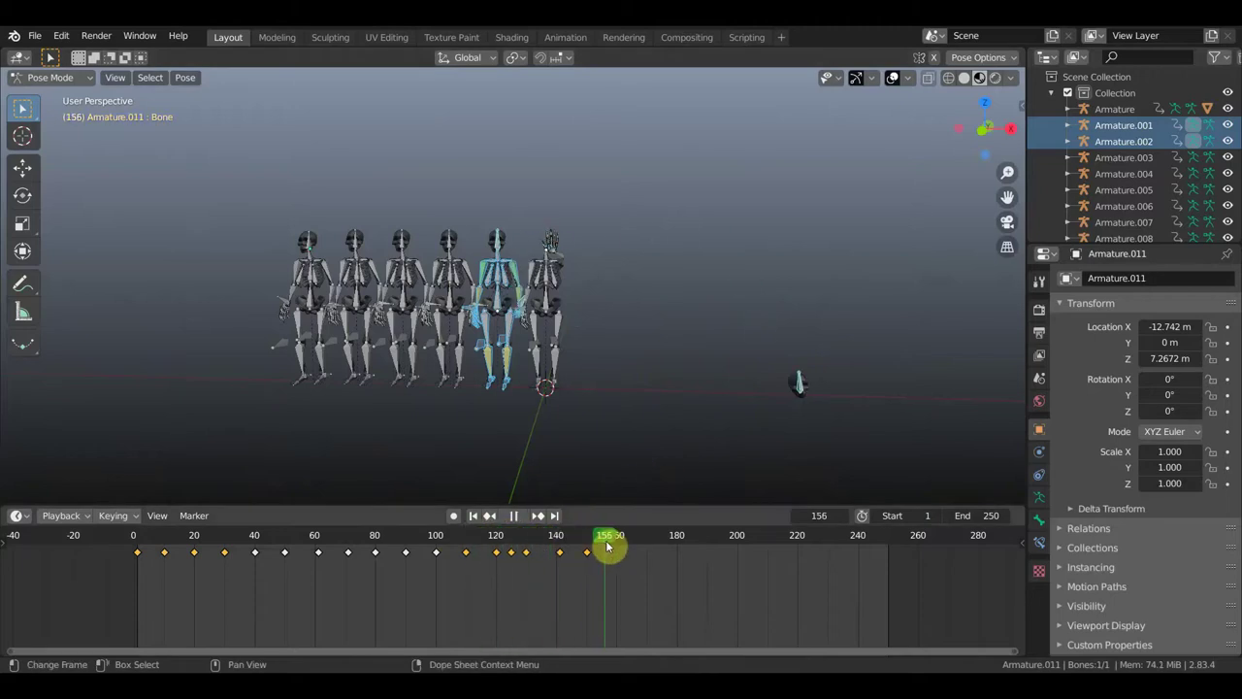
key(space)
mouse_move(684, 314)
middle_down()
mouse_move(699, 314)
mouse_move(631, 313)
mouse_move(618, 381)
middle_up()
mouse_move(533, 314)
middle_down()
mouse_move(591, 313)
mouse_move(596, 491)
mouse_move(669, 426)
mouse_move(665, 411)
mouse_move(577, 405)
middle_up()
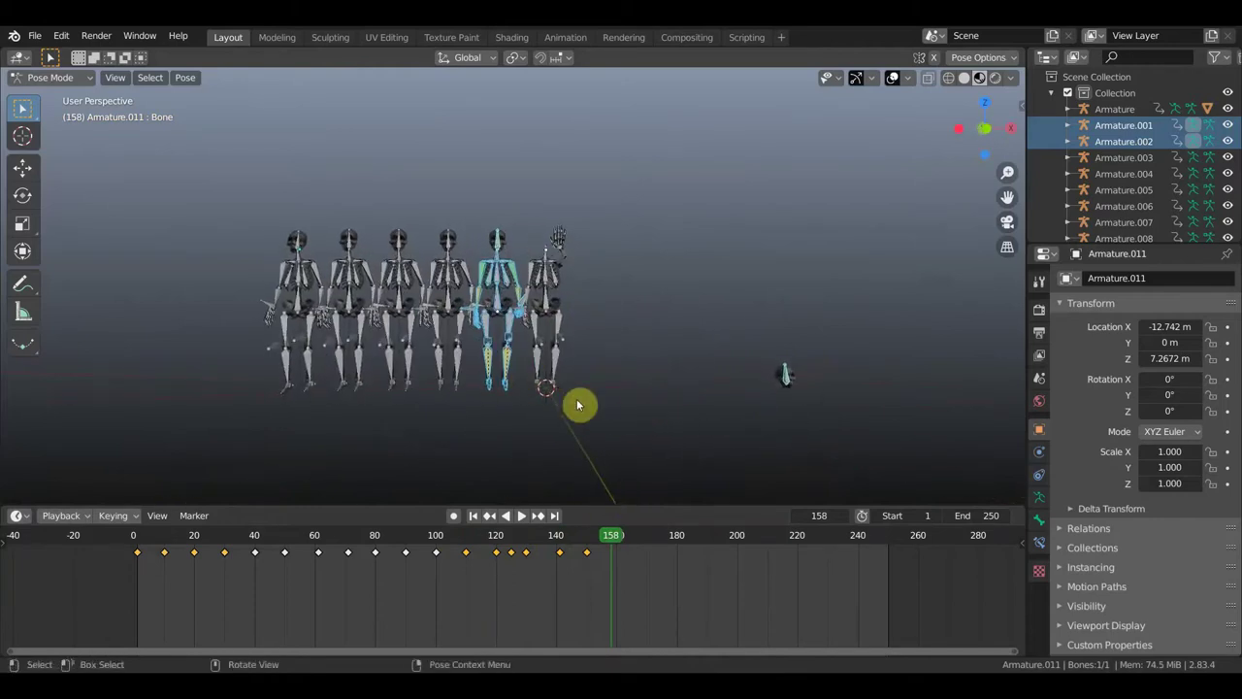
scroll(576, 406, up, 3)
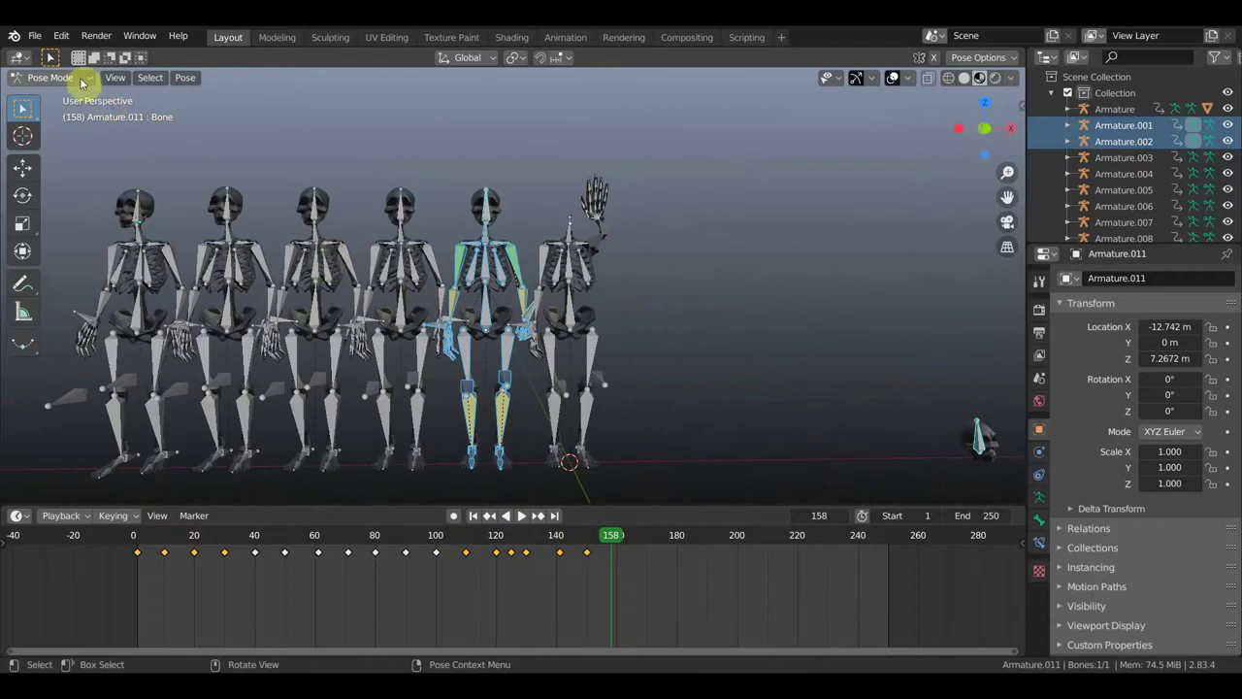
Switch to Object Mode and select the rightmost skeleton, Armature.
click(84, 81)
click(56, 96)
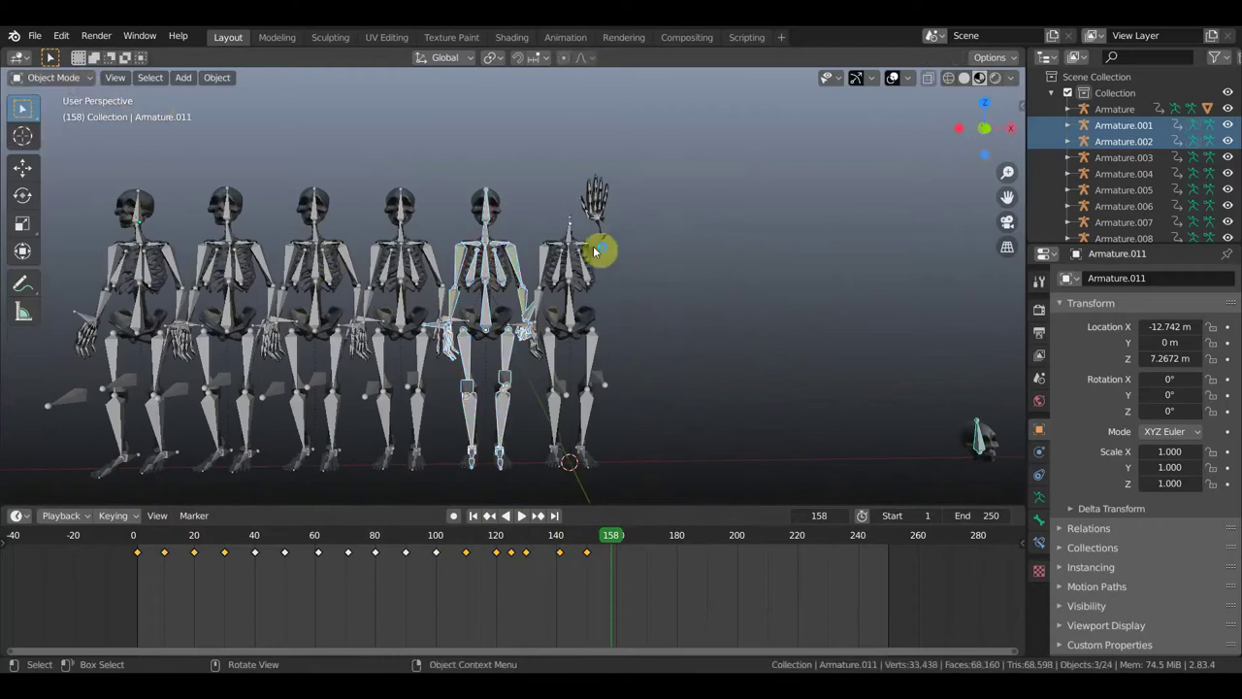
click(583, 267)
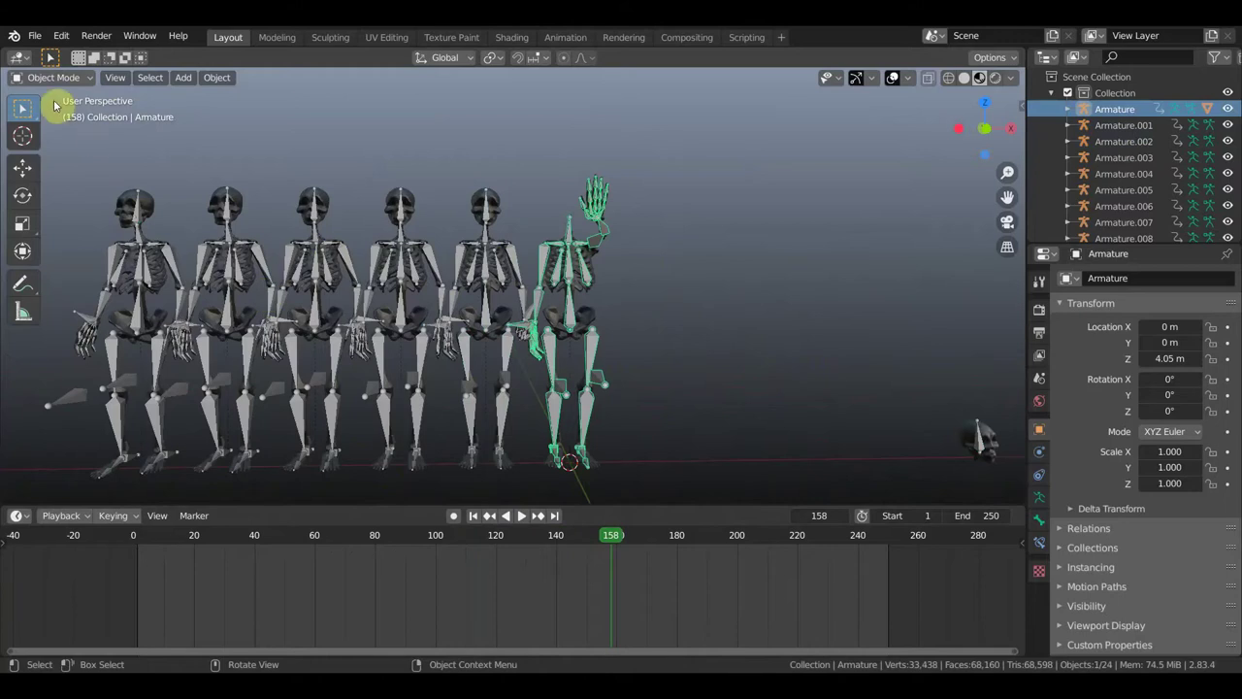
click(82, 77)
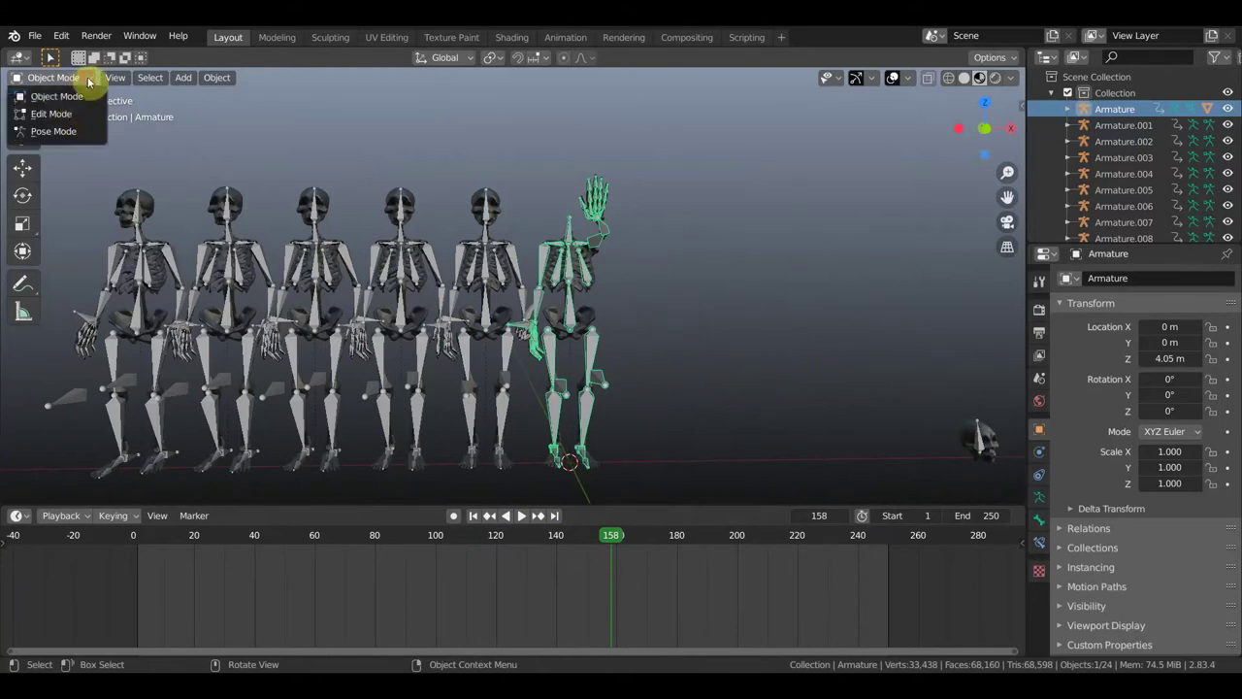
Put the last skeleton in Pose Mode, rotate its raised hand and move the arm bones.
click(60, 132)
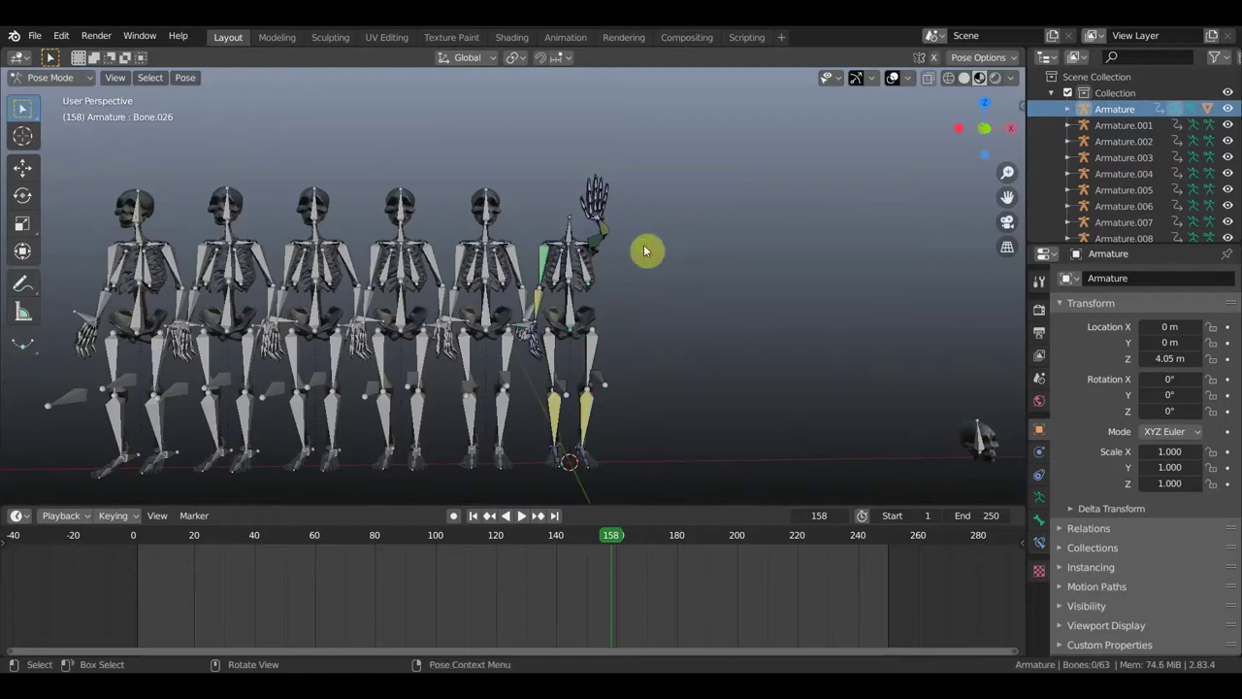
middle_drag(650, 251, 463, 210)
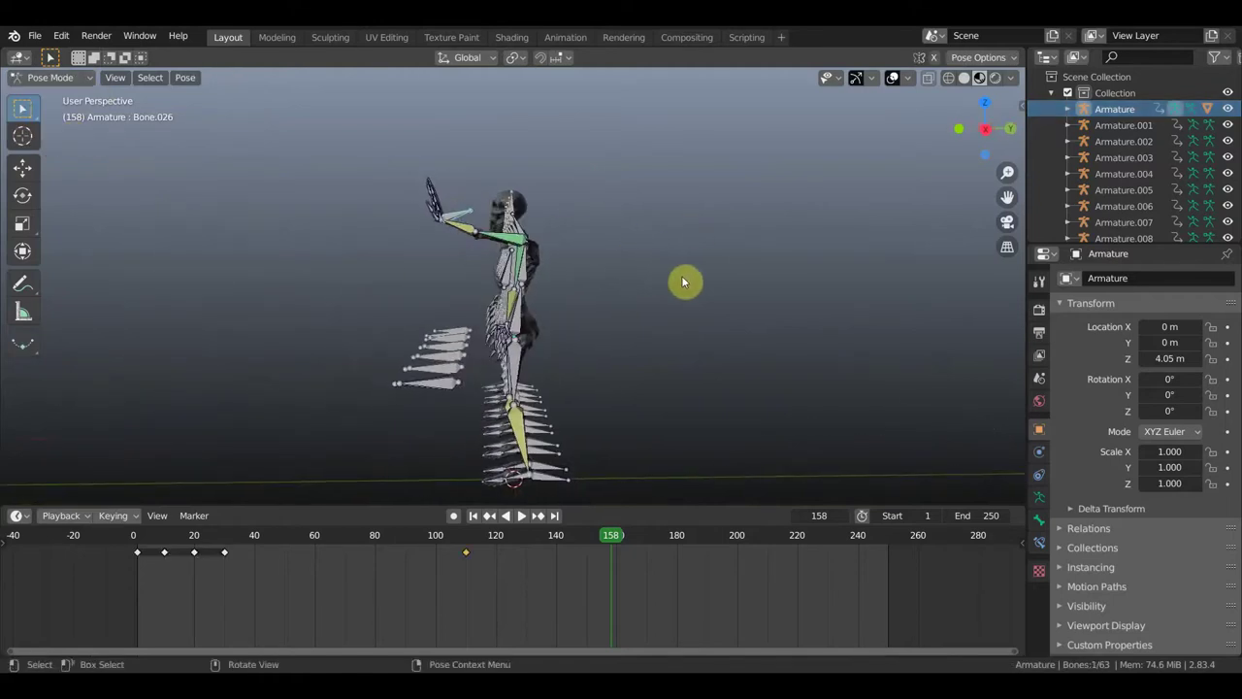
key(r)
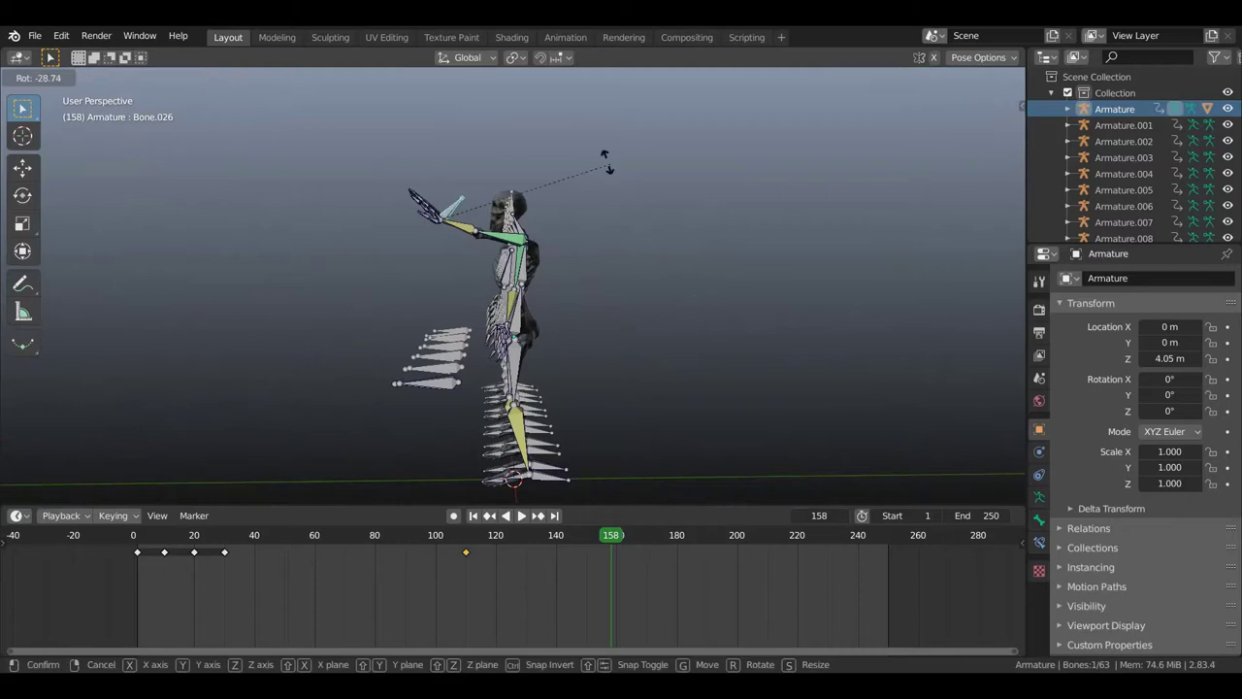
click(500, 152)
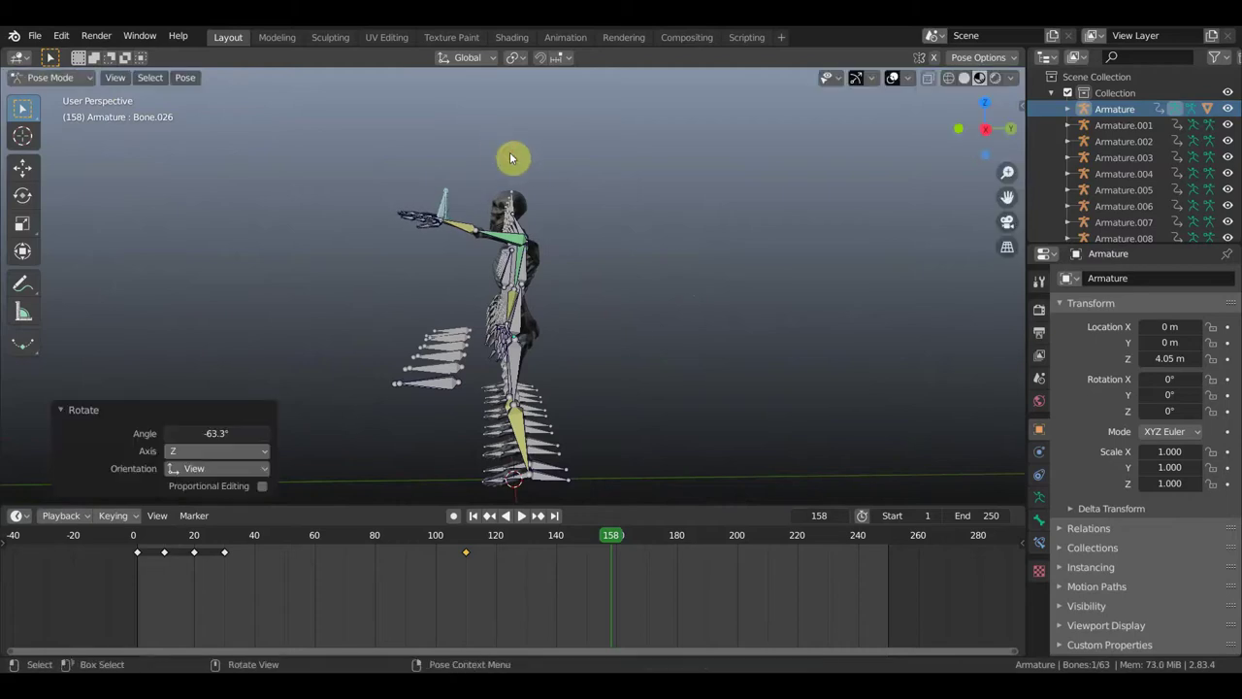
key(g)
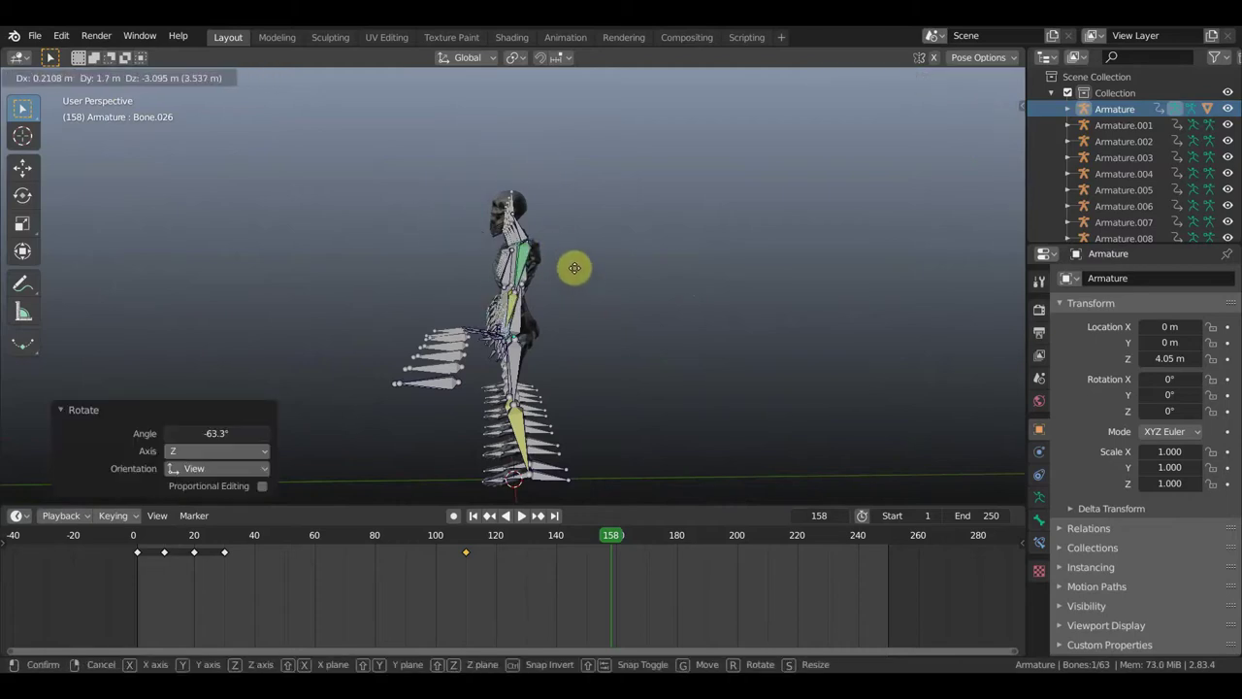
click(577, 262)
Rotate and shift the arm further down out of the wave.
key(r)
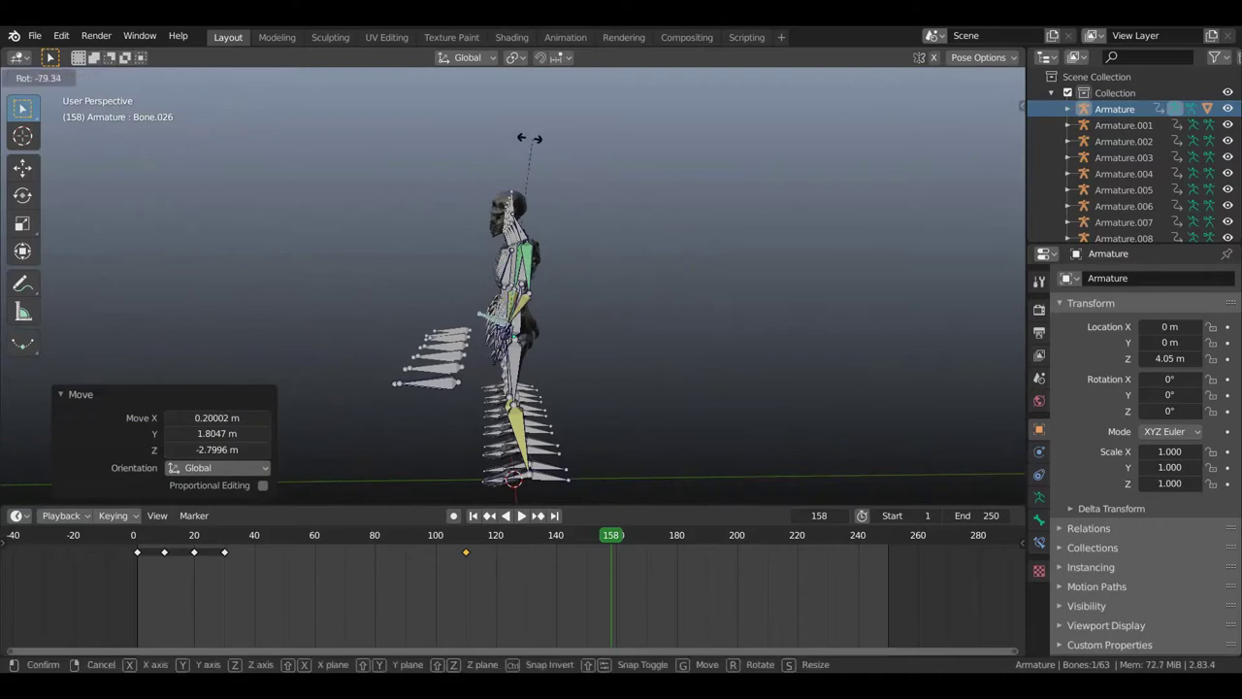
click(500, 143)
key(g)
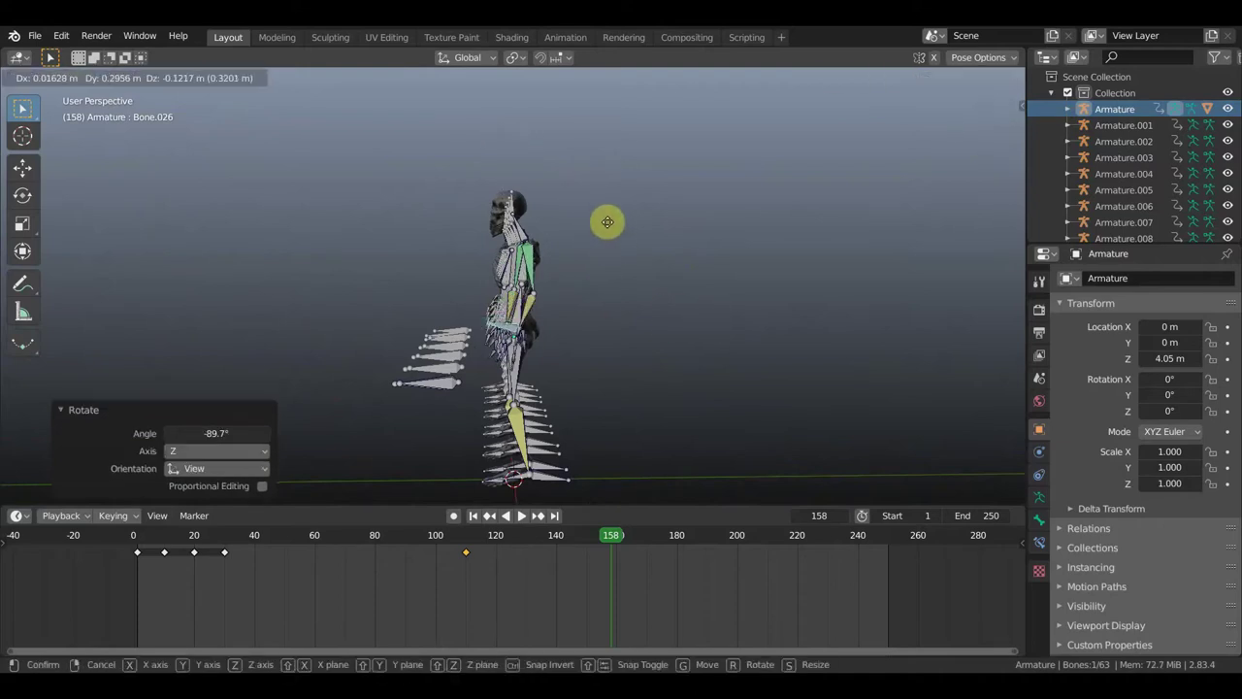
click(604, 226)
middle_drag(646, 311, 654, 375)
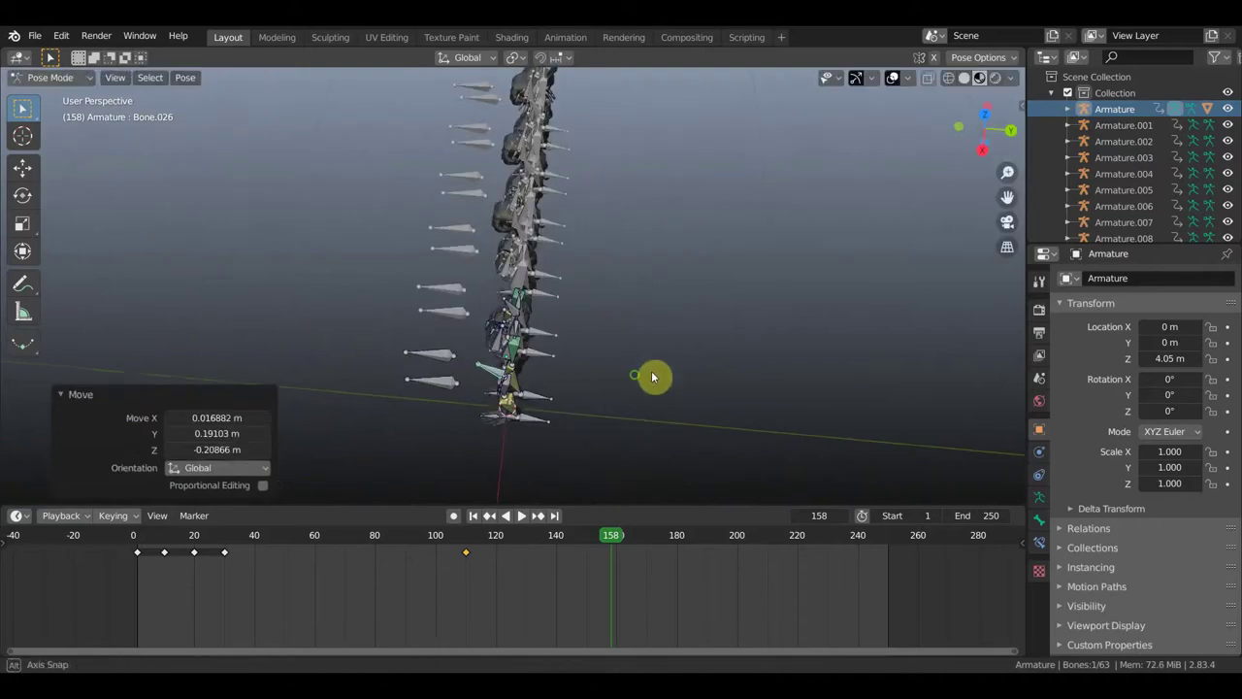
key(r)
click(639, 243)
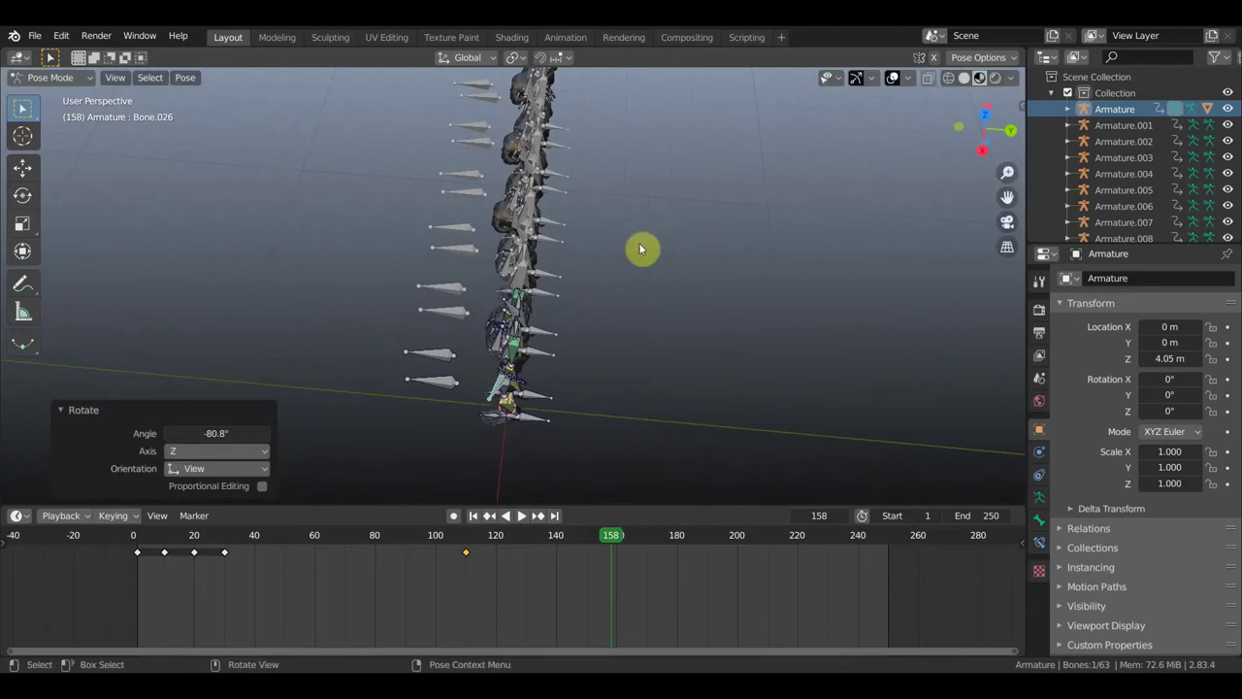
Refine the arm bones with further rotations and a move from side views.
middle_drag(638, 242, 651, 150)
key(r)
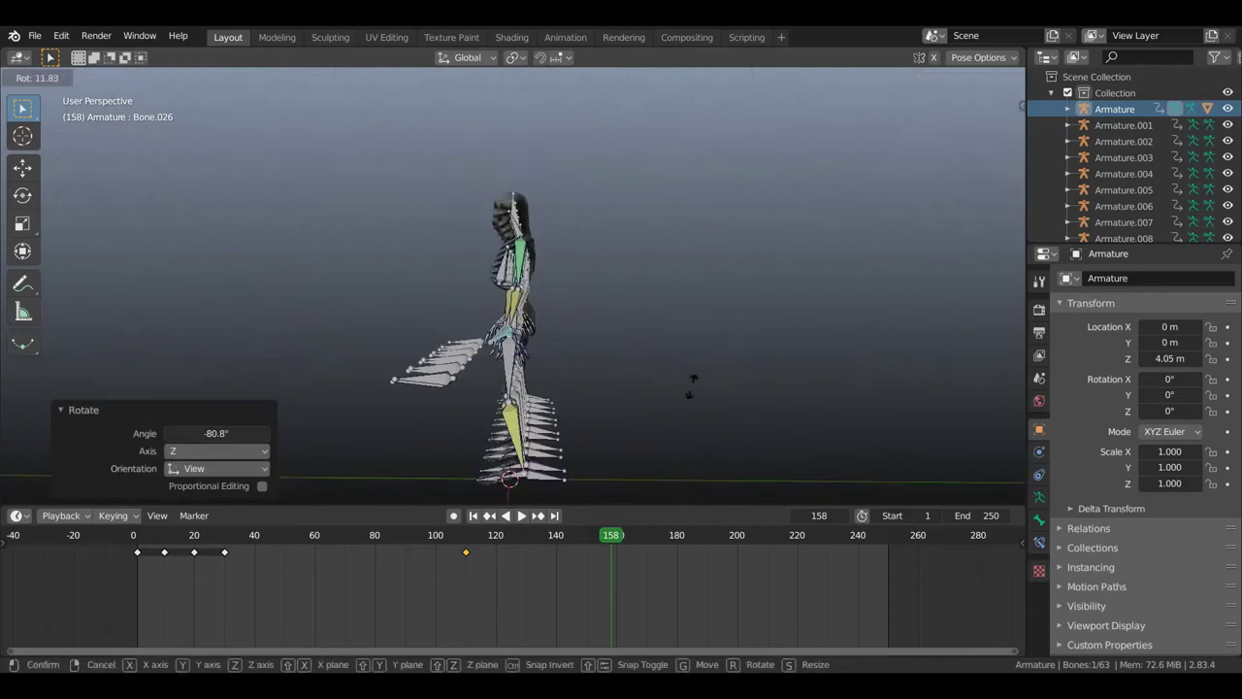
click(625, 435)
mouse_move(625, 436)
middle_down()
mouse_move(721, 405)
mouse_move(790, 402)
mouse_move(664, 406)
mouse_move(605, 303)
mouse_move(534, 311)
mouse_move(524, 400)
middle_up()
key(g)
click(646, 402)
key(r)
click(670, 390)
Turn a bone 30.7° about the global Z axis and make a final rotation.
middle_drag(726, 394, 802, 391)
key(r)
key(x)
key(z)
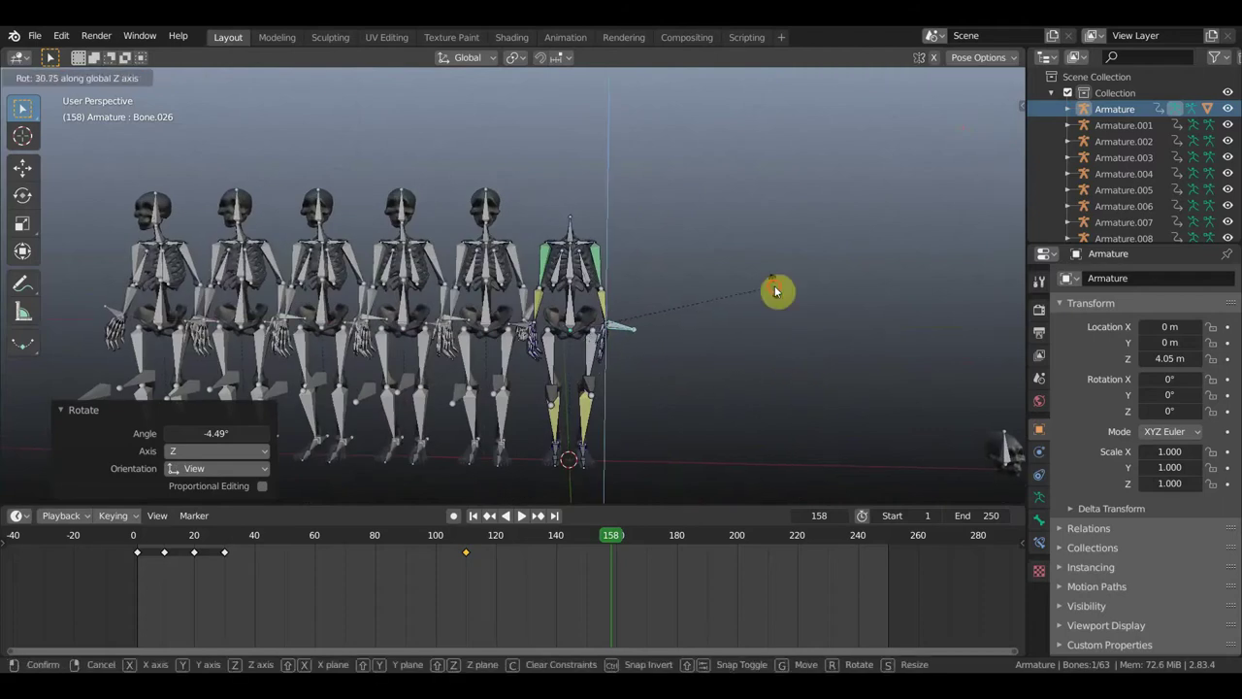
click(776, 286)
mouse_move(773, 286)
middle_down()
mouse_move(765, 413)
mouse_move(771, 389)
middle_up()
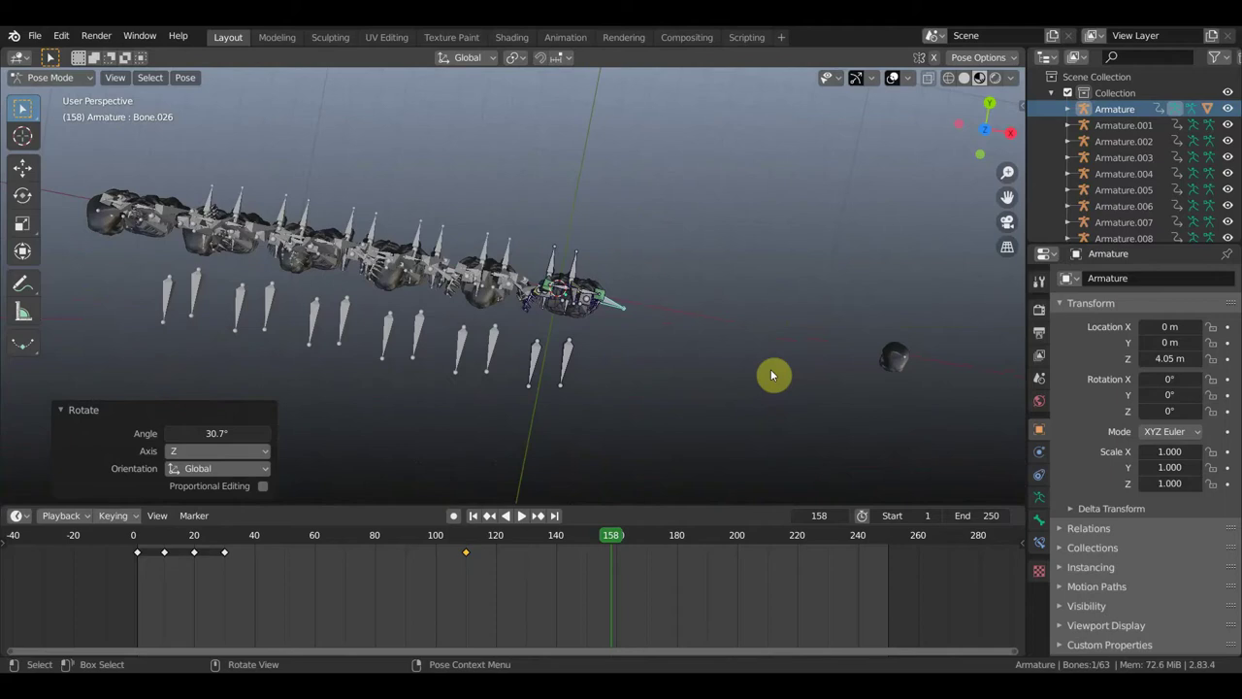
key(r)
click(778, 276)
mouse_move(765, 330)
middle_down()
mouse_move(796, 200)
mouse_move(738, 194)
mouse_move(860, 192)
mouse_move(654, 197)
mouse_move(885, 203)
mouse_move(811, 231)
middle_up()
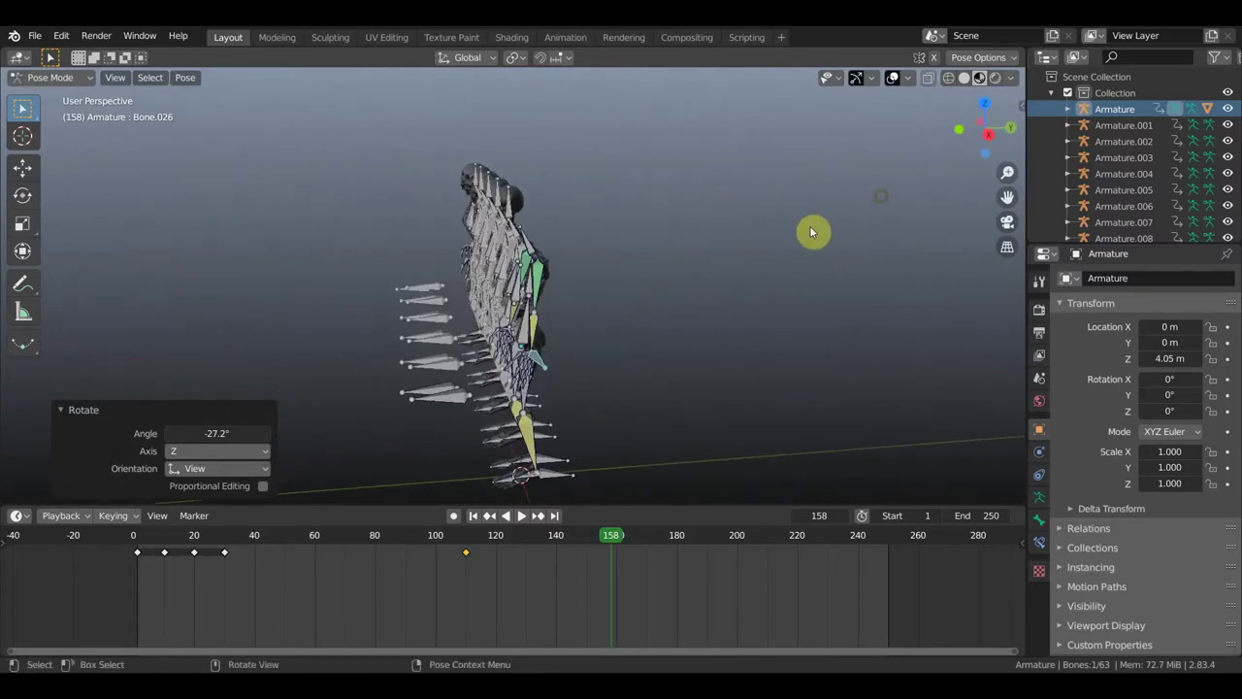
Keyframe all the skeleton's bones with LocRot at frame 158.
key(a)
key(i)
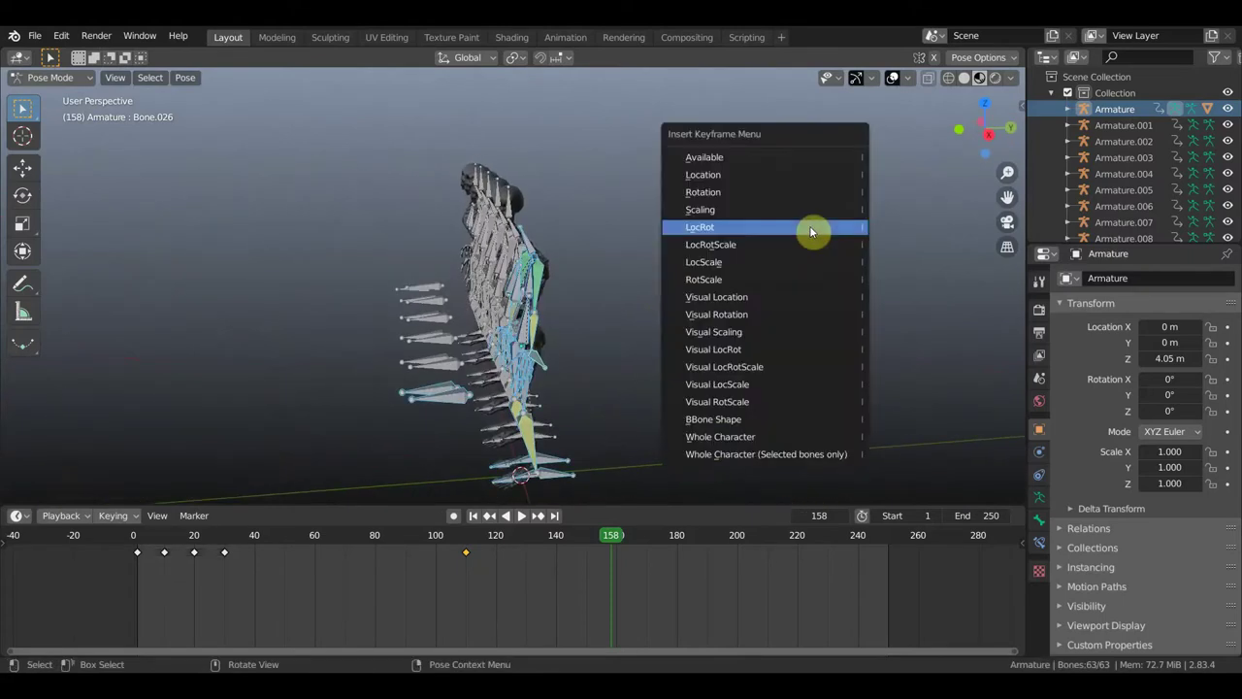
click(811, 227)
Play and scrub the animation between frames 98 and 130 to check the lowered arm.
drag(612, 543, 434, 545)
key(space)
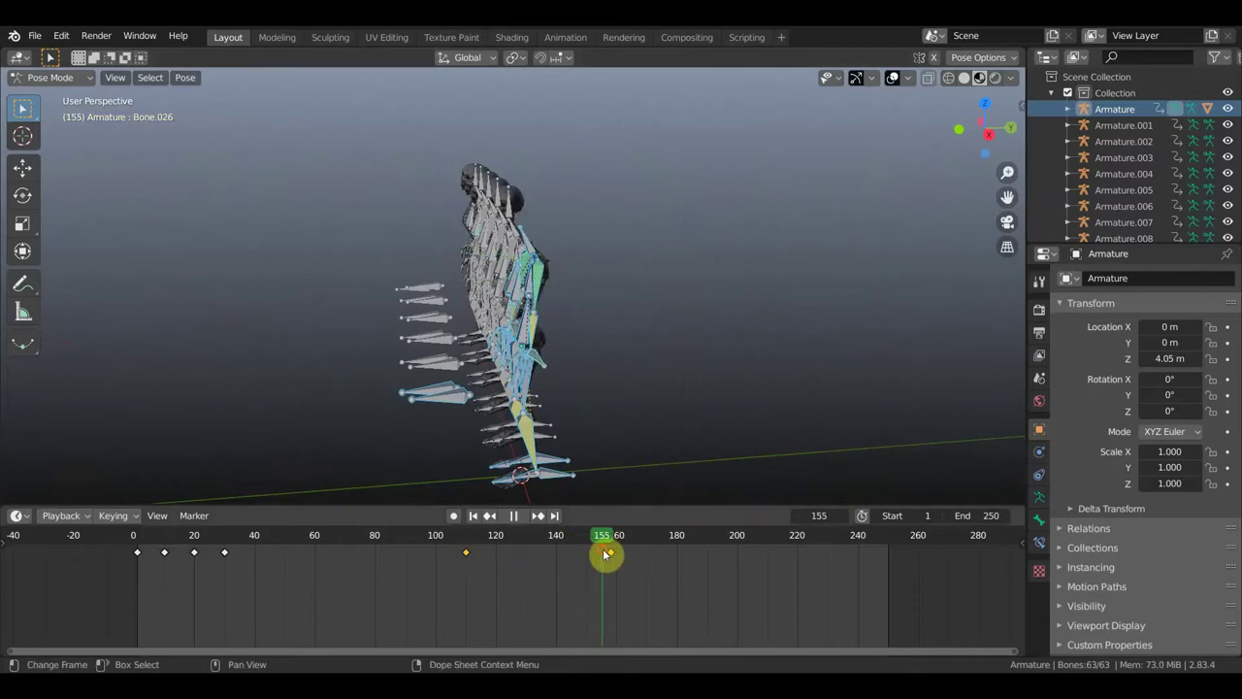
mouse_move(654, 418)
middle_down()
mouse_move(796, 406)
mouse_move(749, 450)
middle_up()
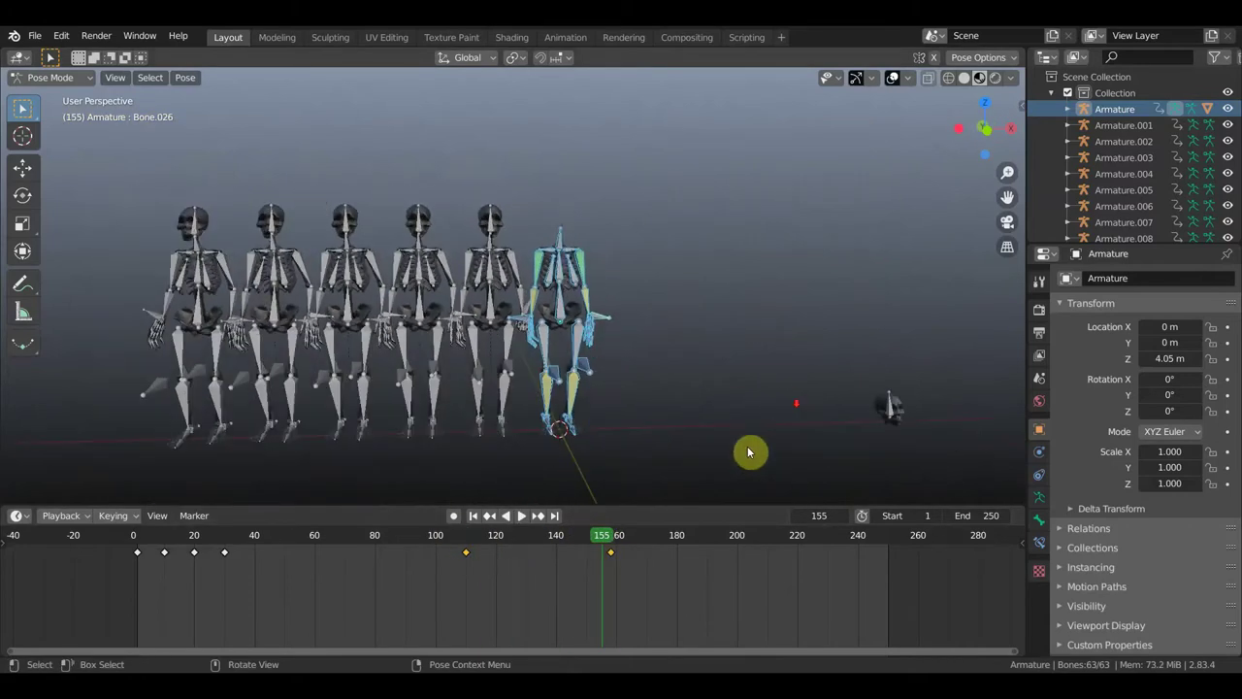
key(space)
click(400, 551)
mouse_move(399, 551)
mouse_down()
mouse_move(378, 553)
mouse_move(499, 552)
mouse_move(612, 578)
mouse_up()
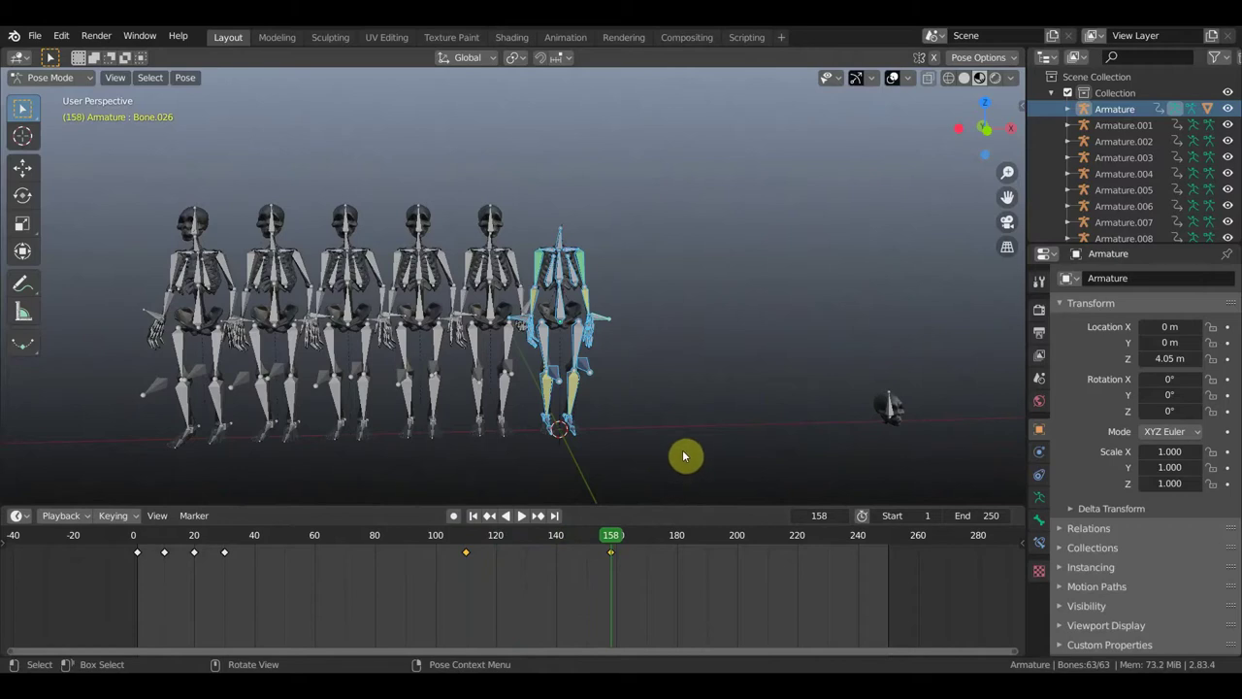
mouse_move(684, 454)
middle_down()
mouse_move(682, 442)
mouse_move(763, 394)
middle_up()
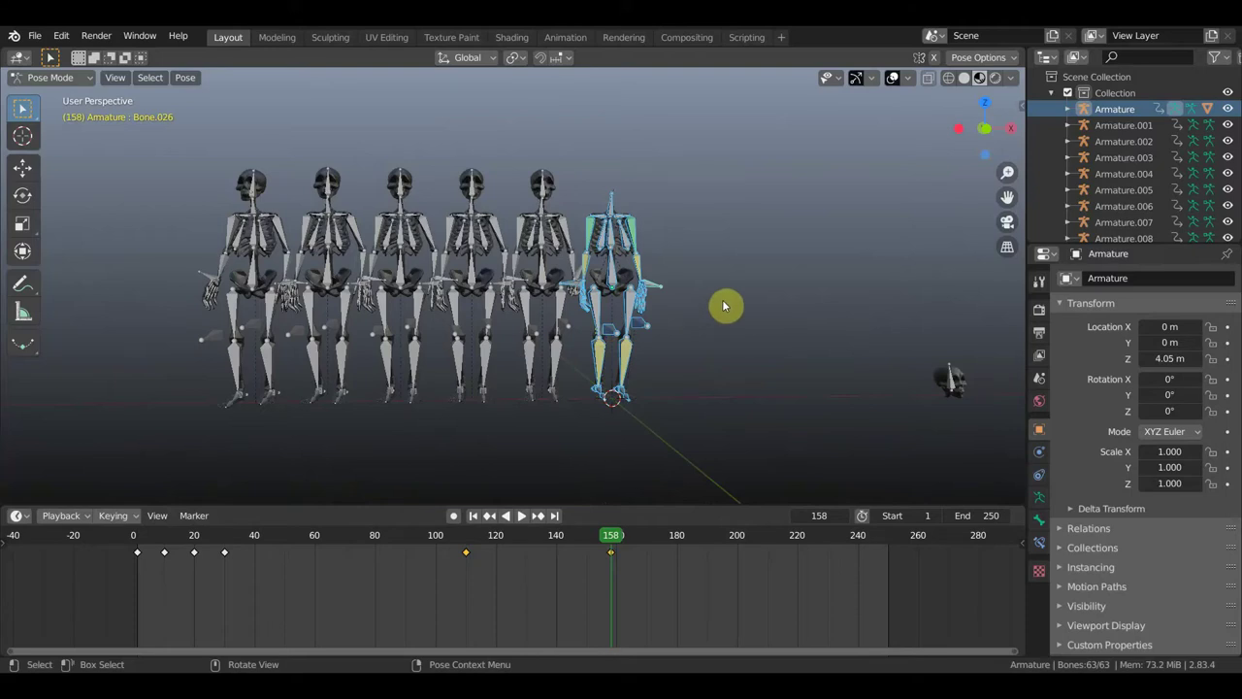
Hide the viewport overlays, move the playhead to frame 170, and show the overlays again.
click(893, 80)
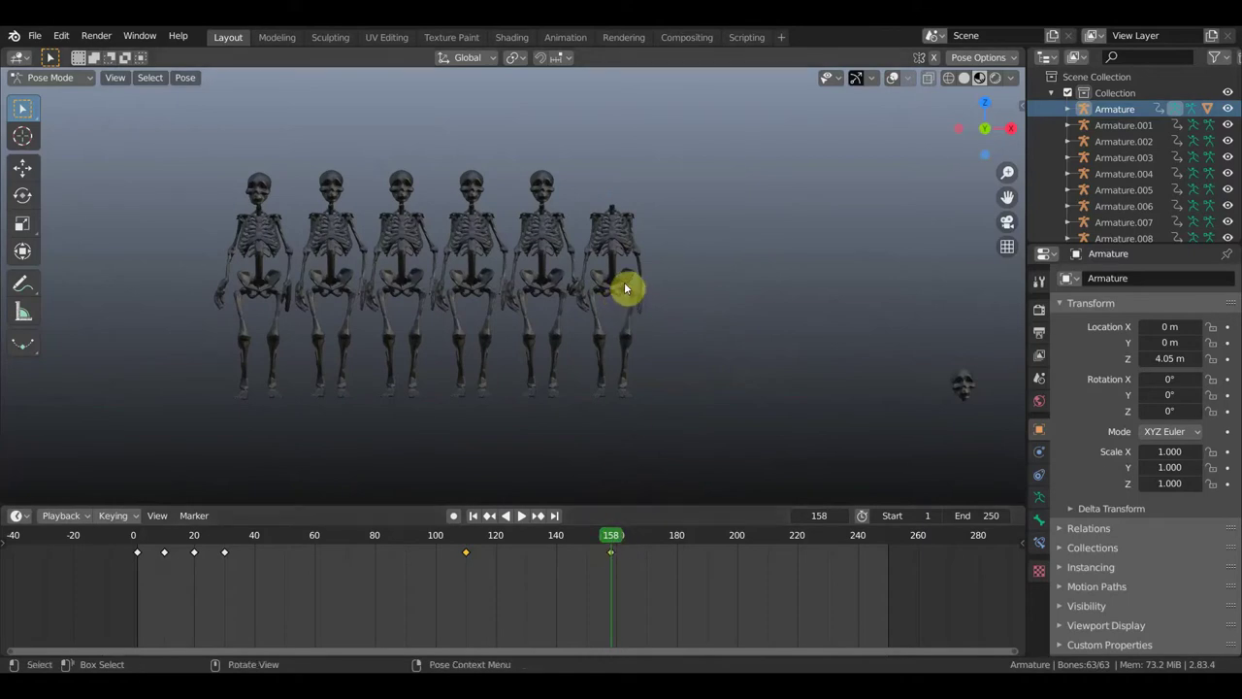
drag(619, 535, 647, 554)
click(894, 77)
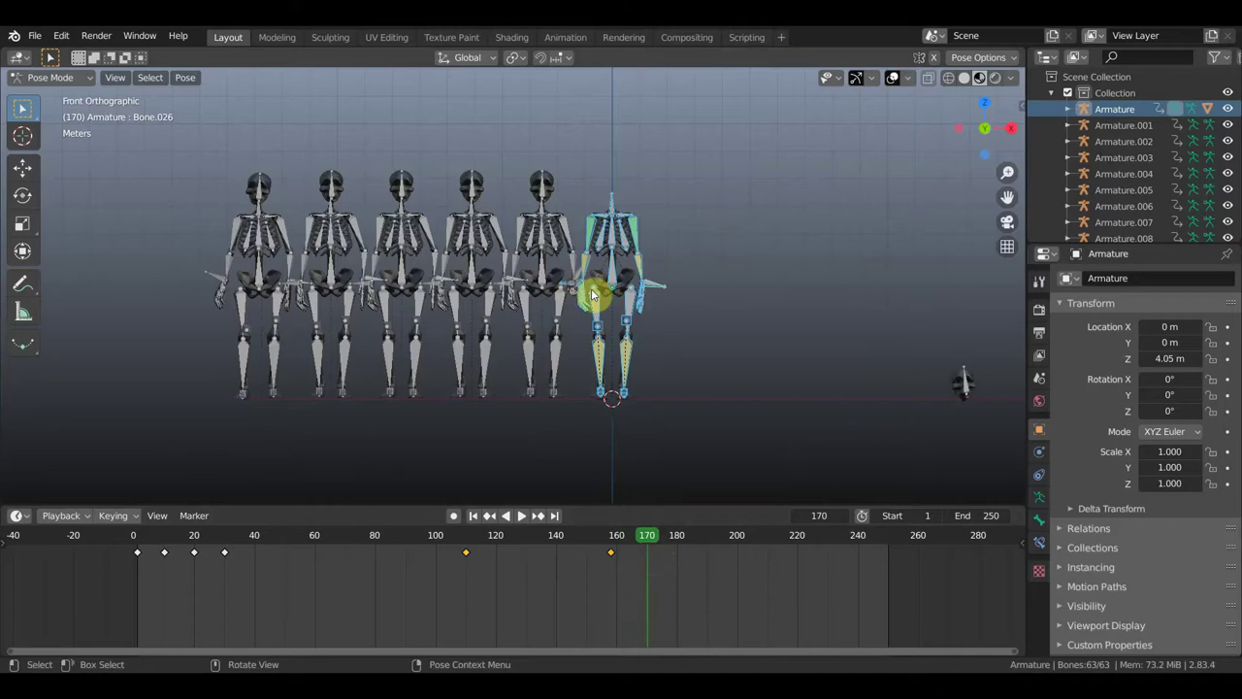
Select three arm bones of the last skeleton, including the one near the right hand.
click(642, 295)
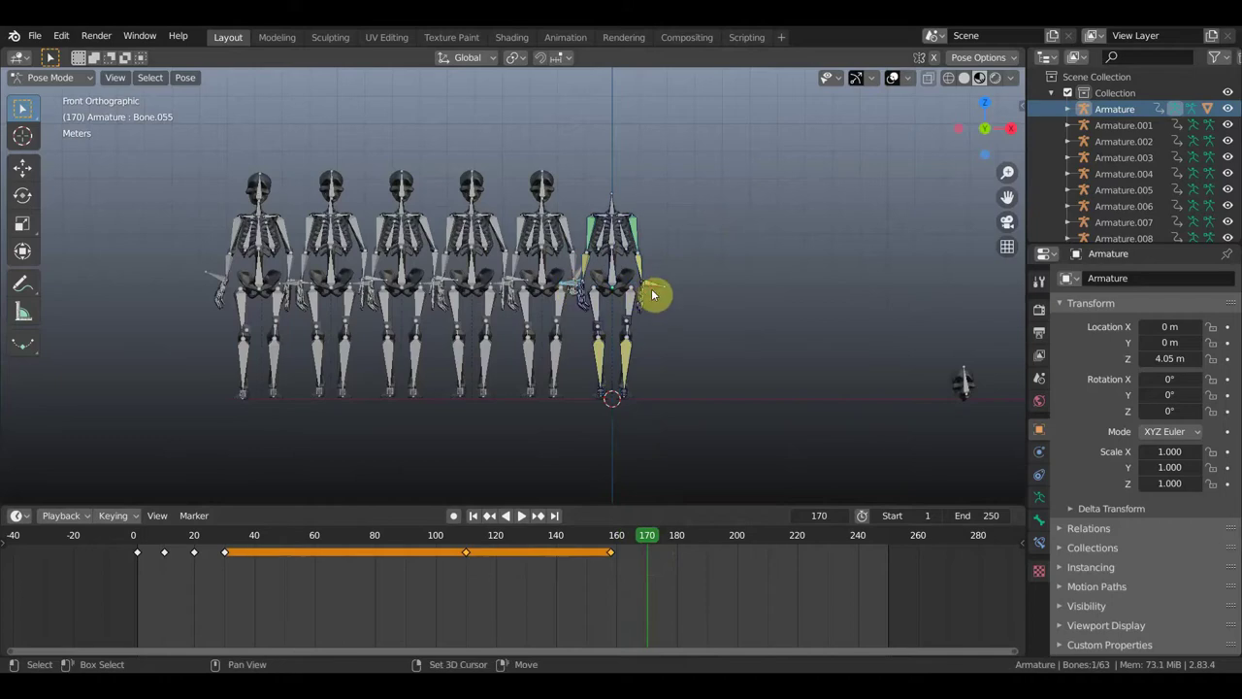
shift+click(610, 277)
shift+click(660, 281)
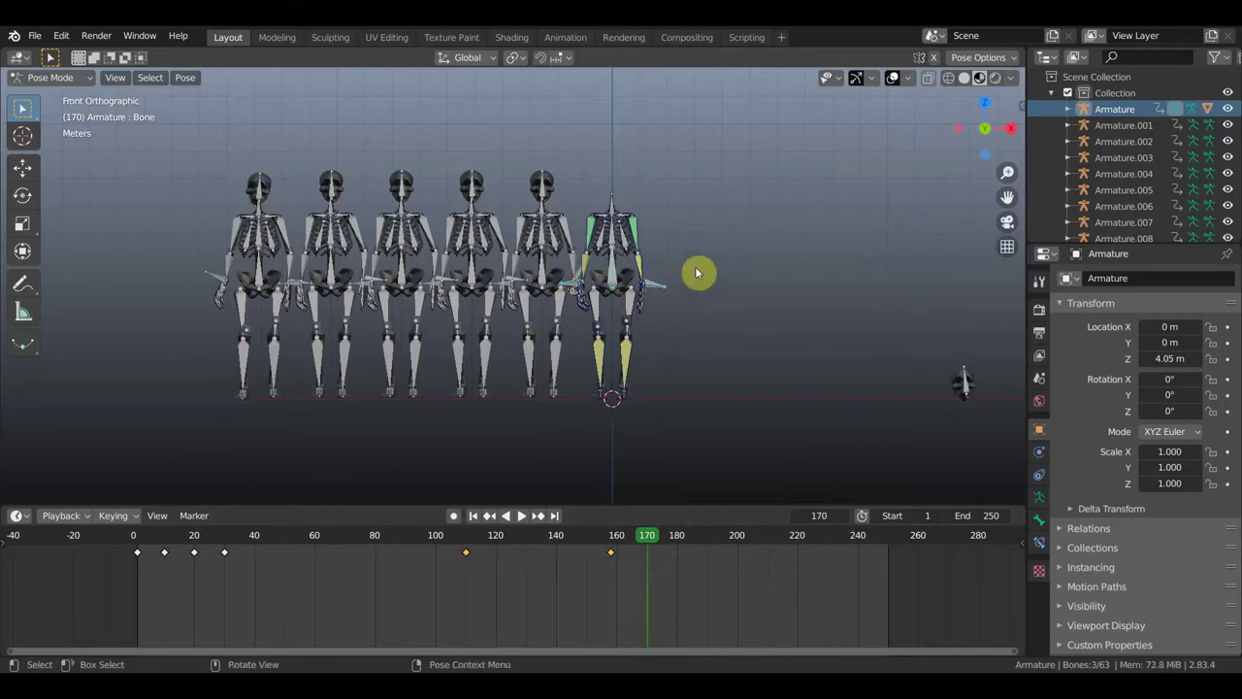
Lower the selected bones into a crouch and reposition two more bones.
key(g)
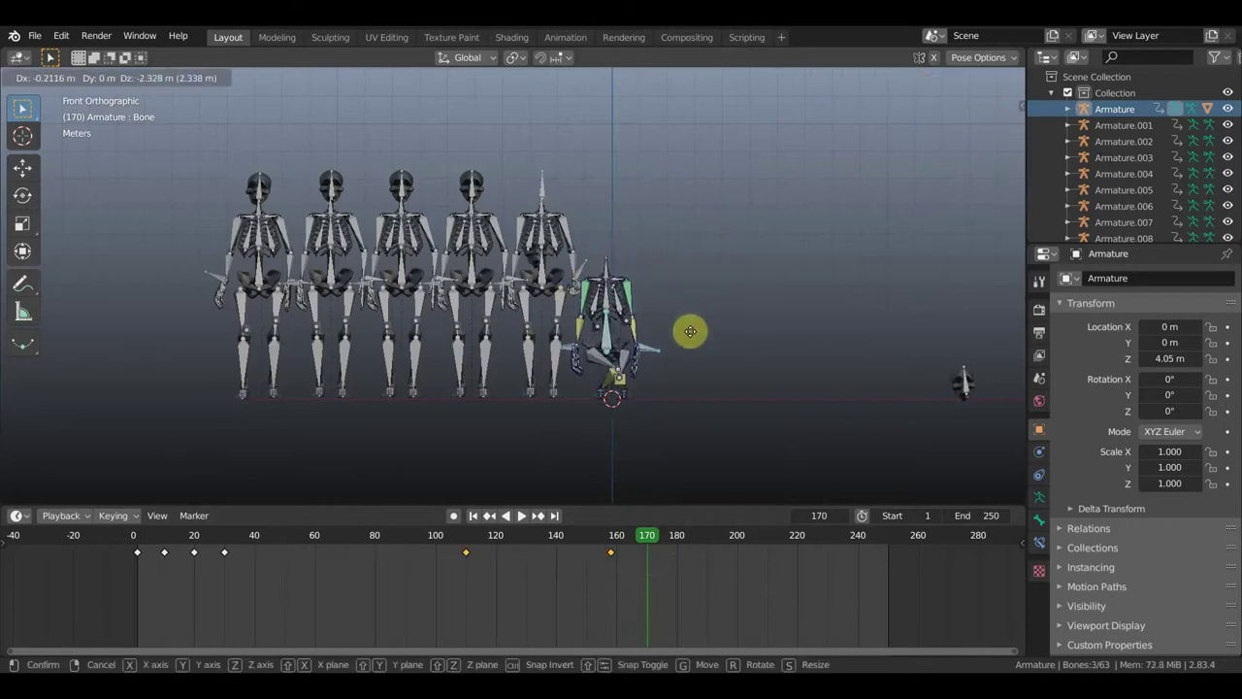
click(690, 341)
mouse_move(690, 341)
middle_down()
mouse_move(700, 378)
mouse_move(624, 372)
middle_up()
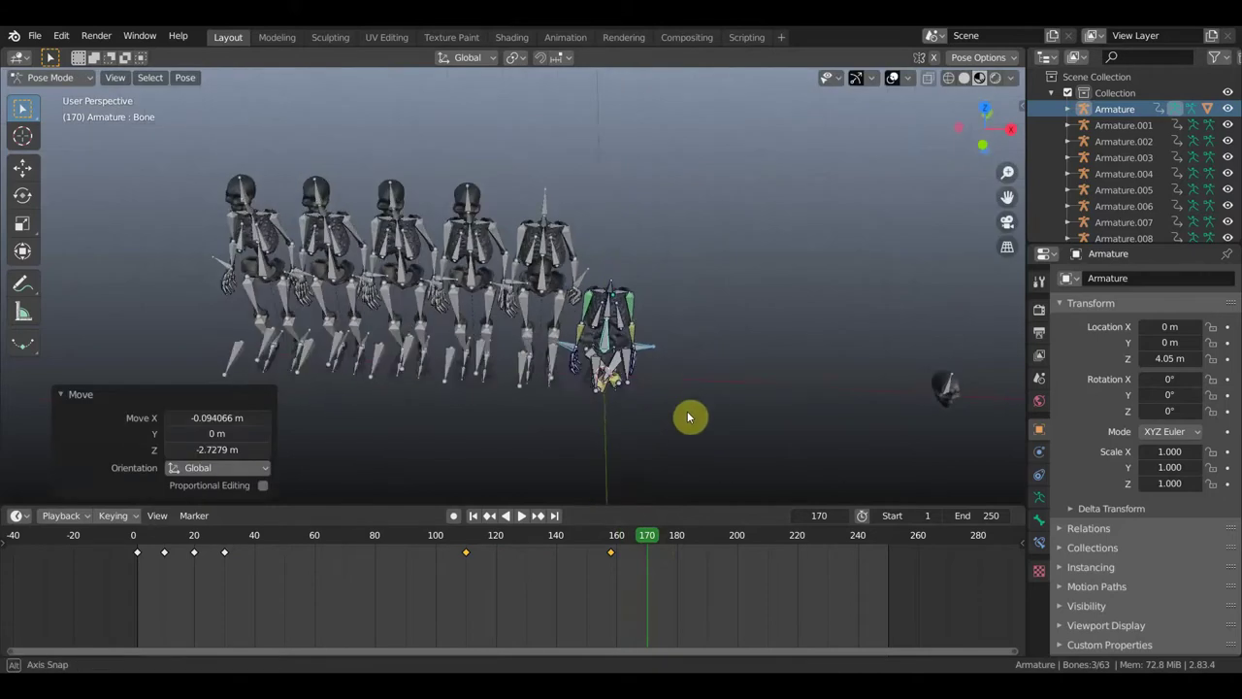
click(628, 376)
key(g)
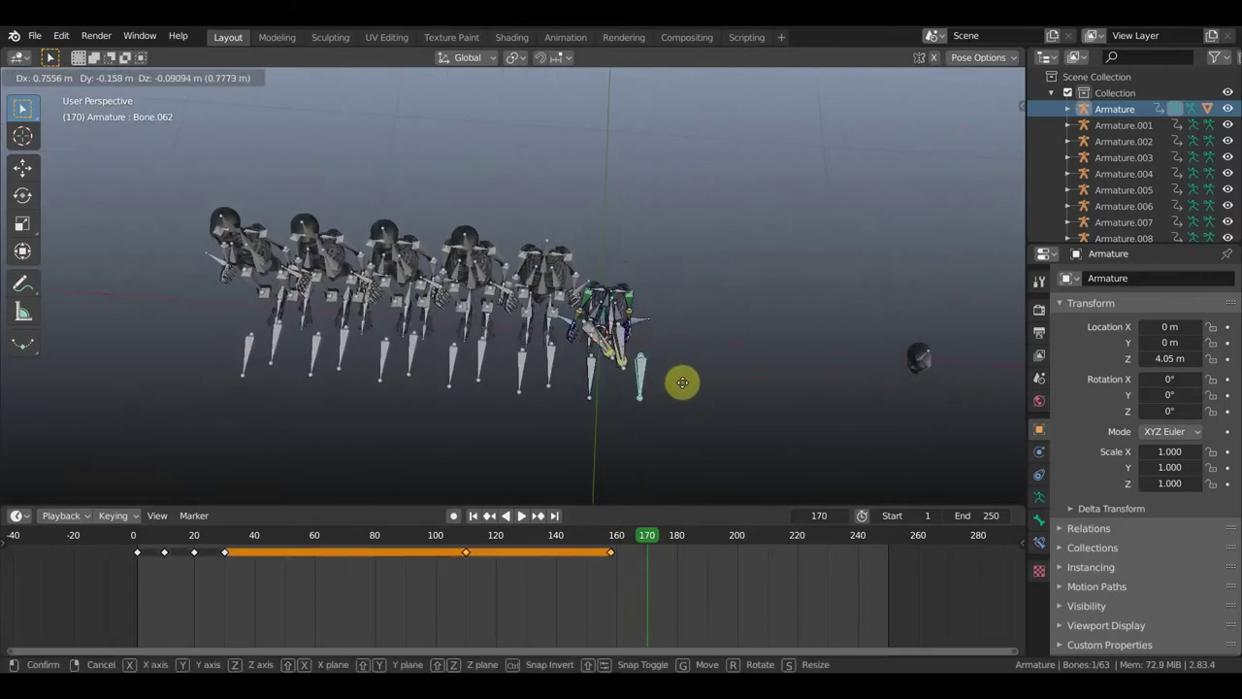
click(689, 383)
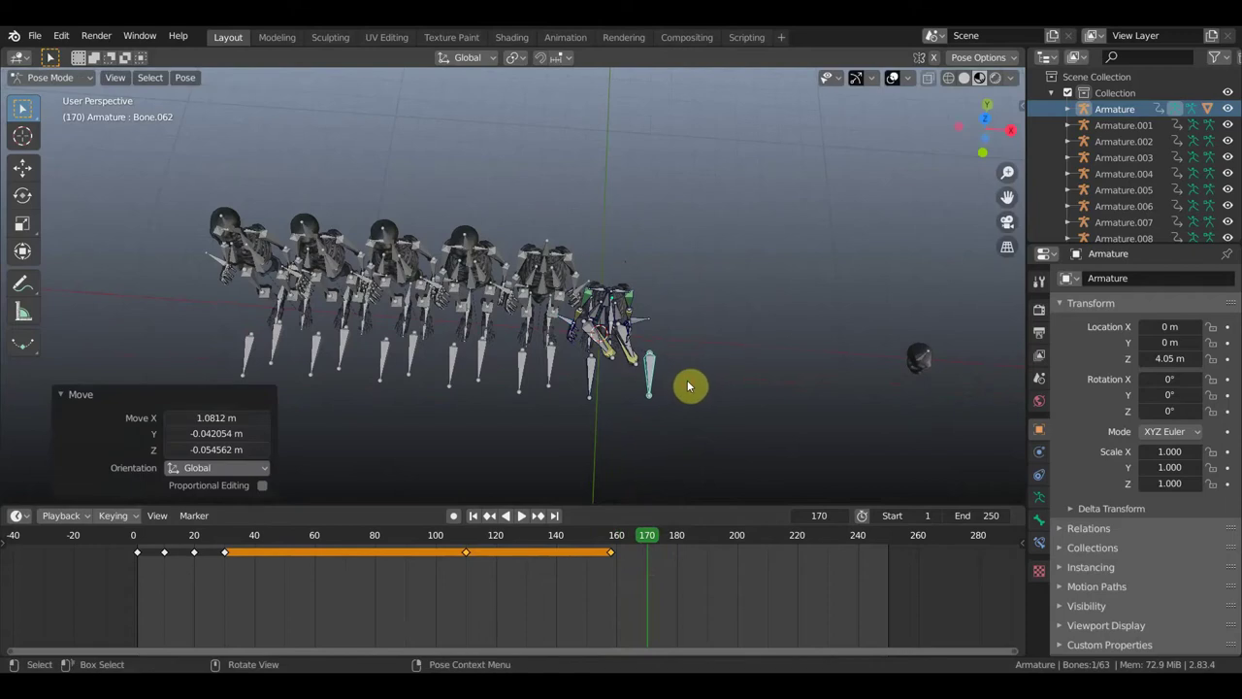
click(592, 384)
key(g)
click(563, 378)
Rotate another bone -40.4° about Z, deselect all bones and return to Object Mode.
mouse_move(569, 379)
middle_down()
mouse_move(619, 289)
mouse_move(611, 249)
middle_up()
mouse_move(649, 333)
middle_down()
mouse_move(549, 340)
mouse_move(521, 325)
middle_up()
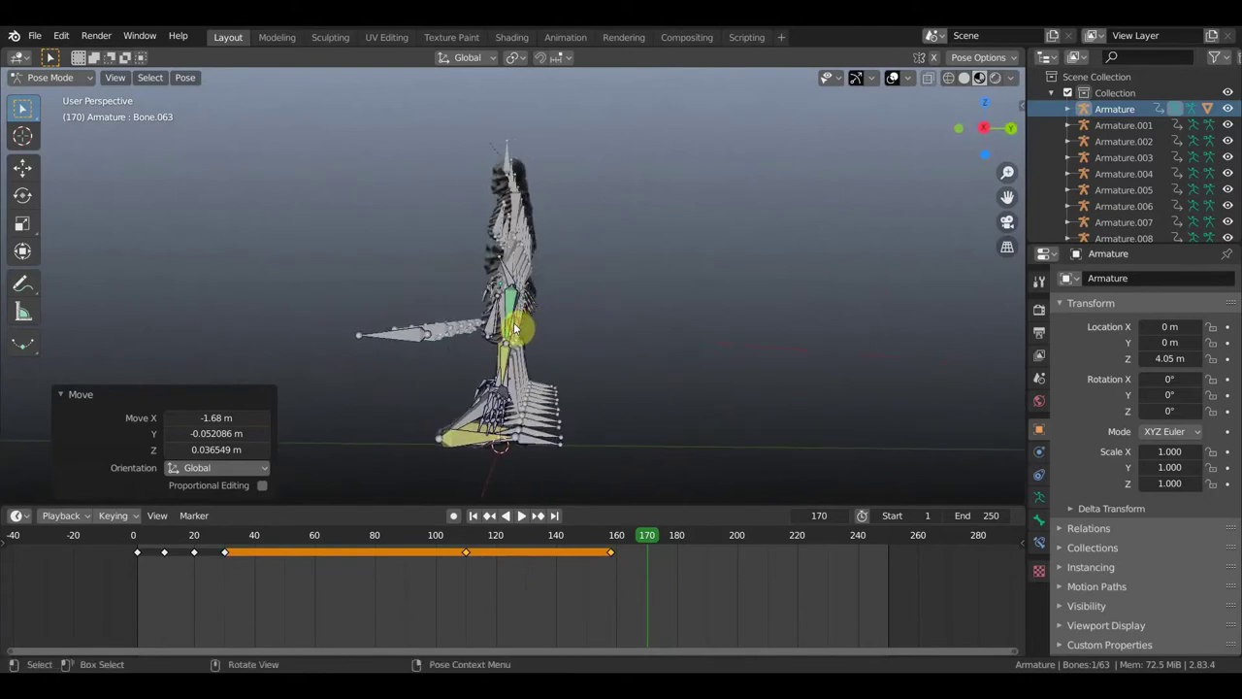
click(516, 329)
mouse_move(516, 346)
middle_down()
mouse_move(473, 363)
mouse_move(555, 366)
middle_up()
key(r)
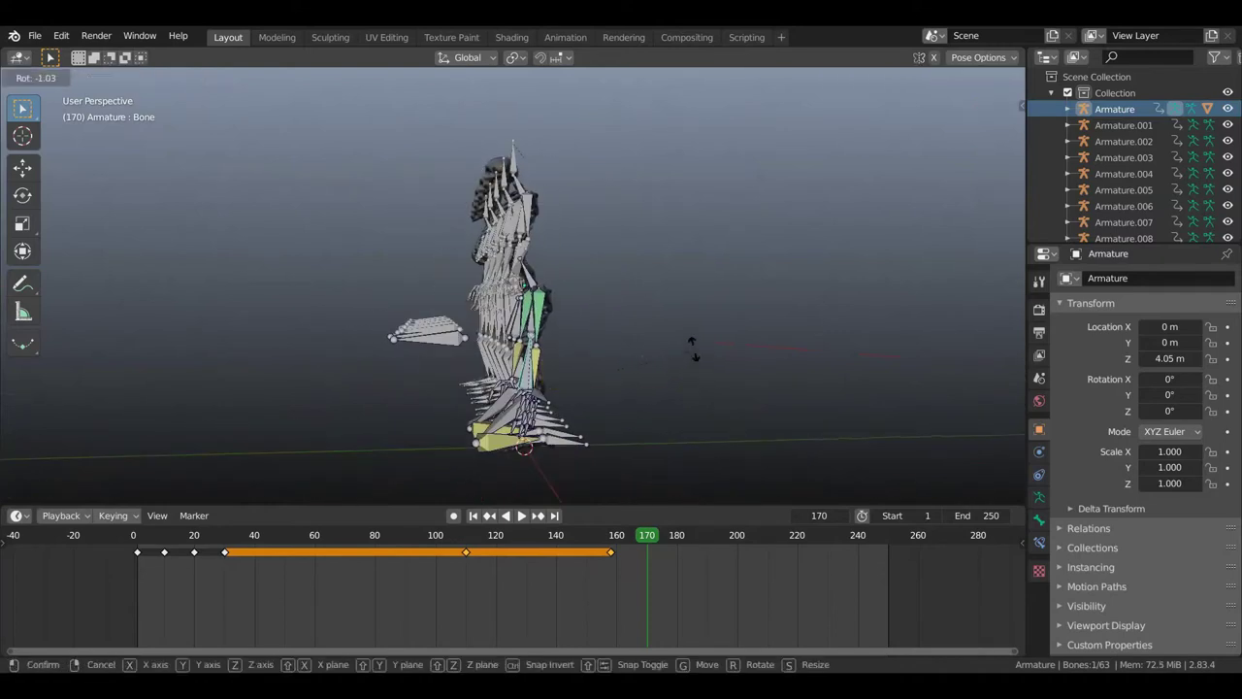
click(611, 275)
mouse_move(611, 275)
middle_down()
mouse_move(727, 310)
mouse_move(624, 305)
mouse_move(621, 294)
mouse_move(789, 297)
mouse_move(638, 310)
mouse_move(772, 302)
middle_up()
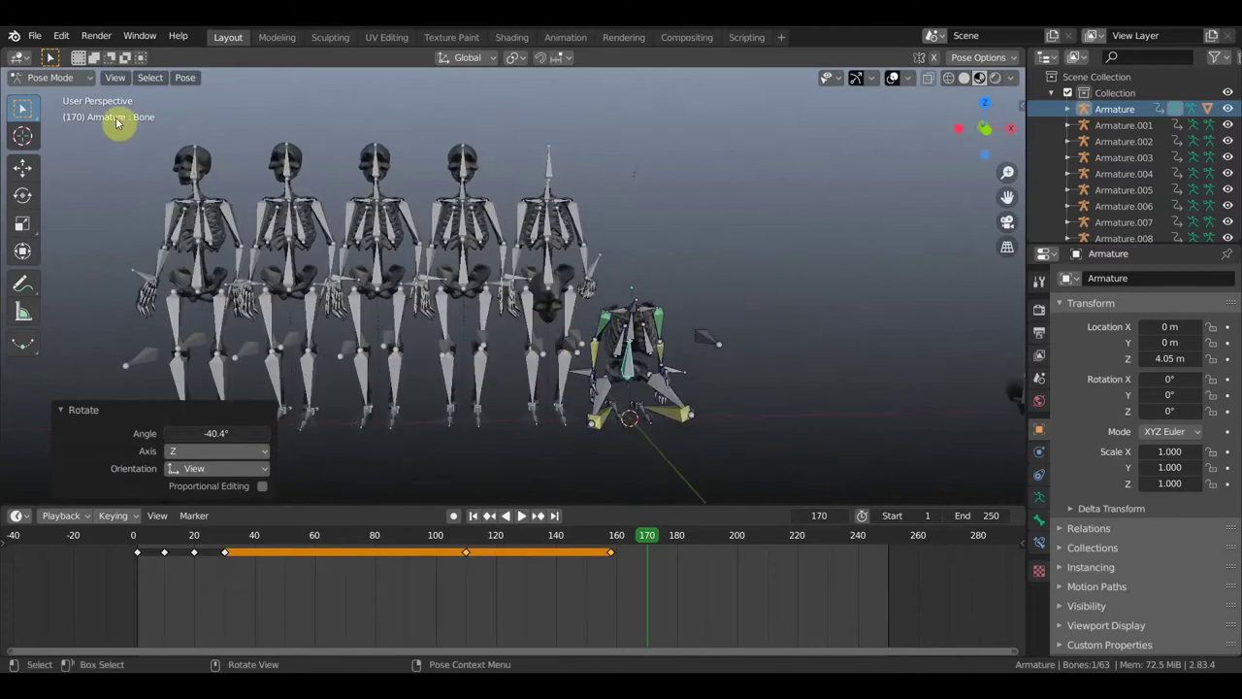
key(alt+a)
click(86, 78)
click(58, 94)
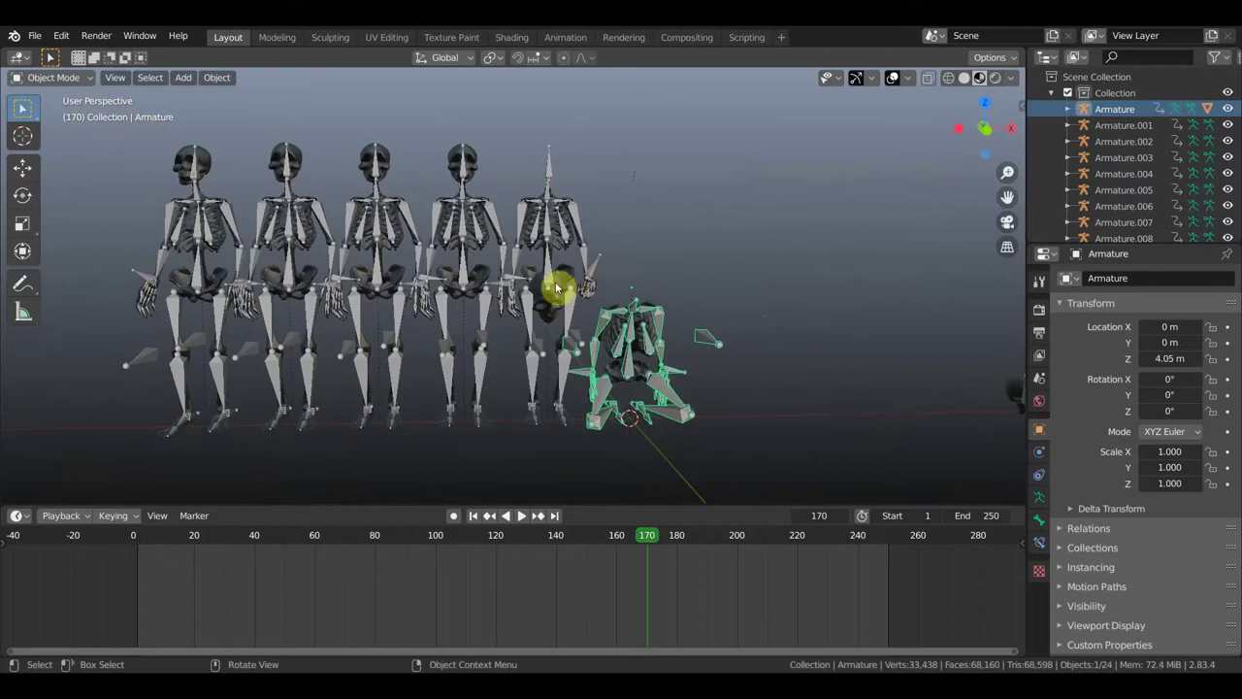
Return to Pose Mode and rotate Bone.001 of the last skeleton about -60.8°.
mouse_move(560, 288)
middle_down()
mouse_move(613, 281)
mouse_move(563, 284)
middle_up()
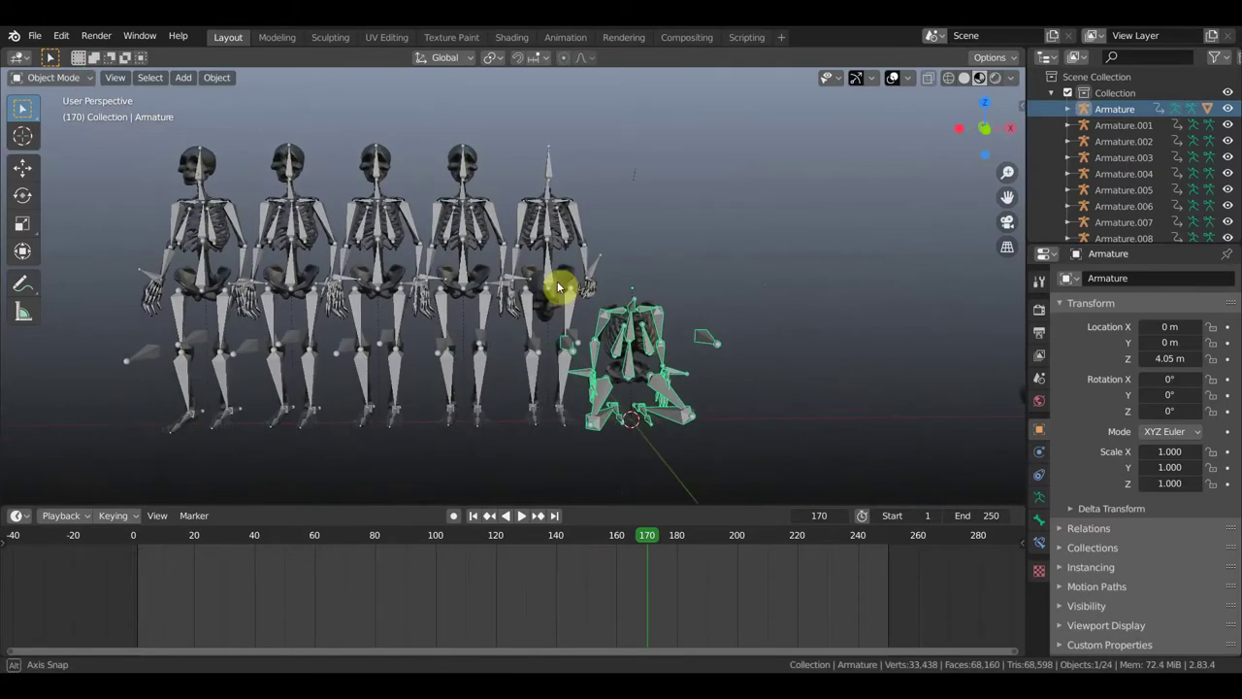
click(83, 80)
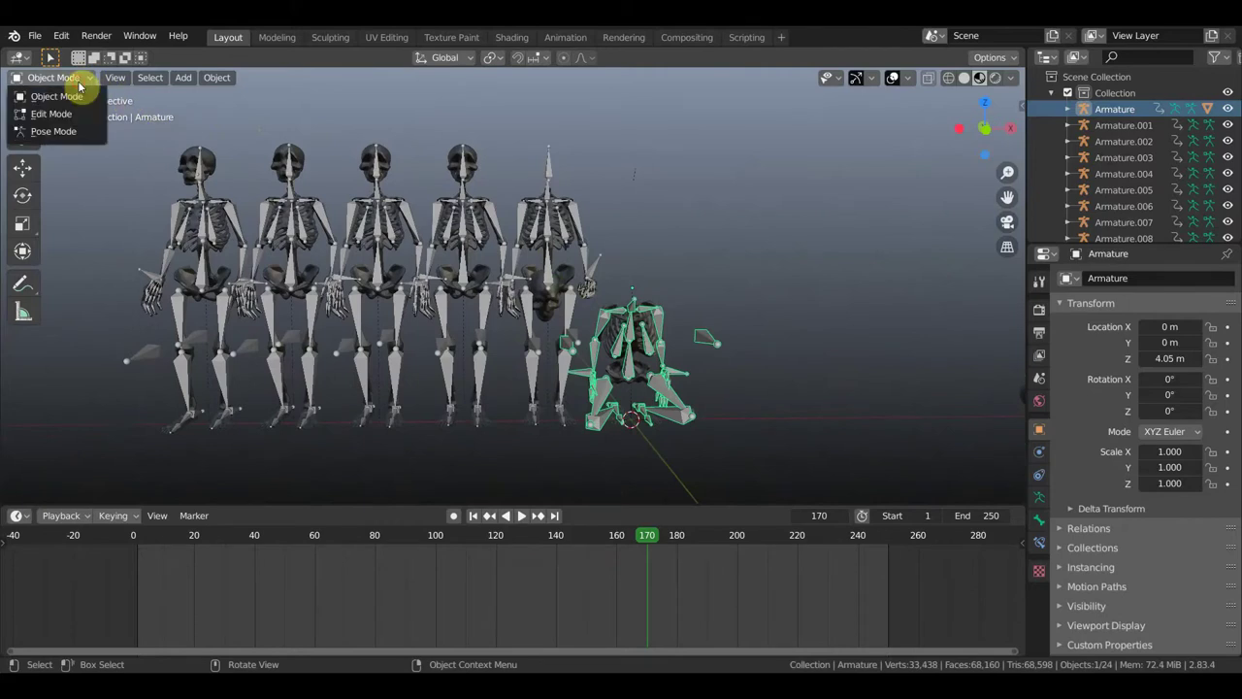
click(62, 130)
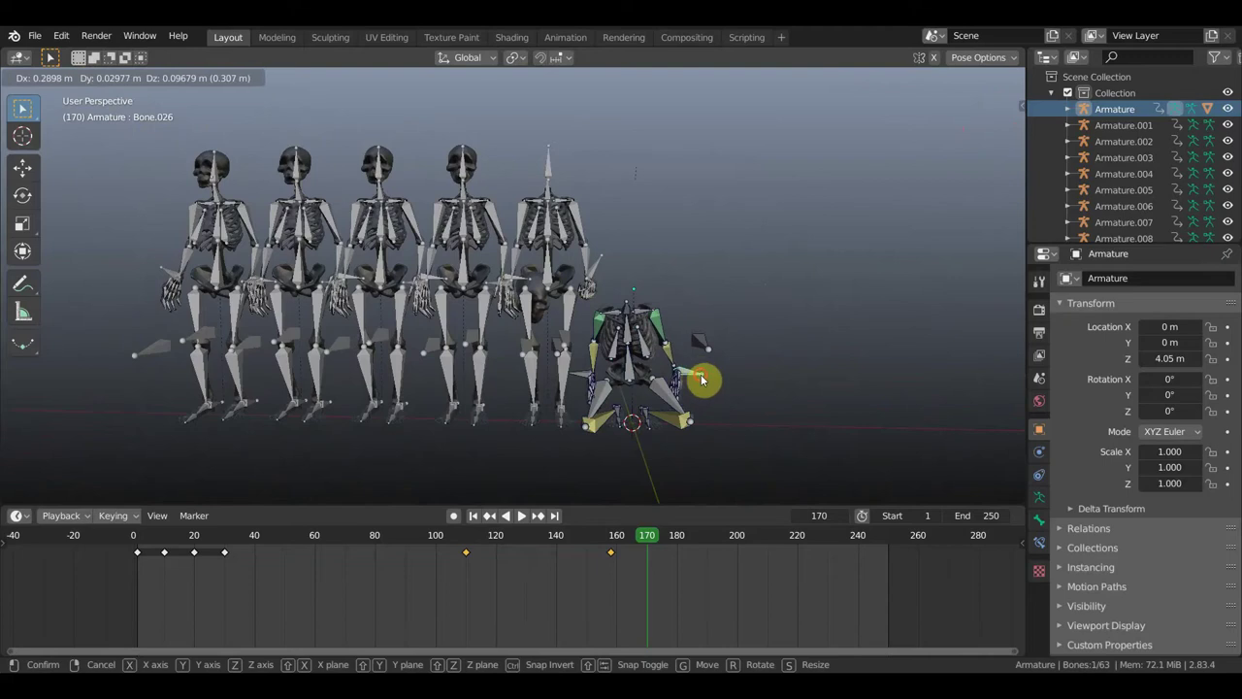
drag(692, 379, 664, 365)
mouse_move(664, 365)
middle_down()
mouse_move(488, 349)
mouse_move(575, 345)
middle_up()
click(532, 347)
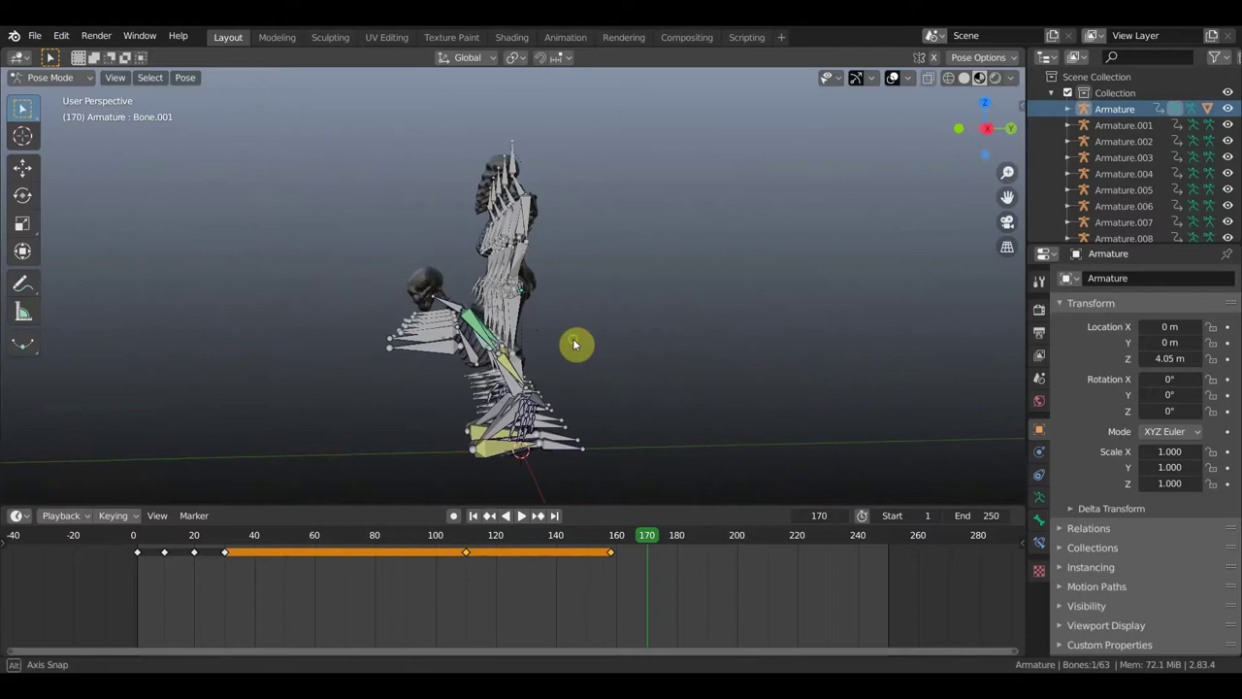
key(r)
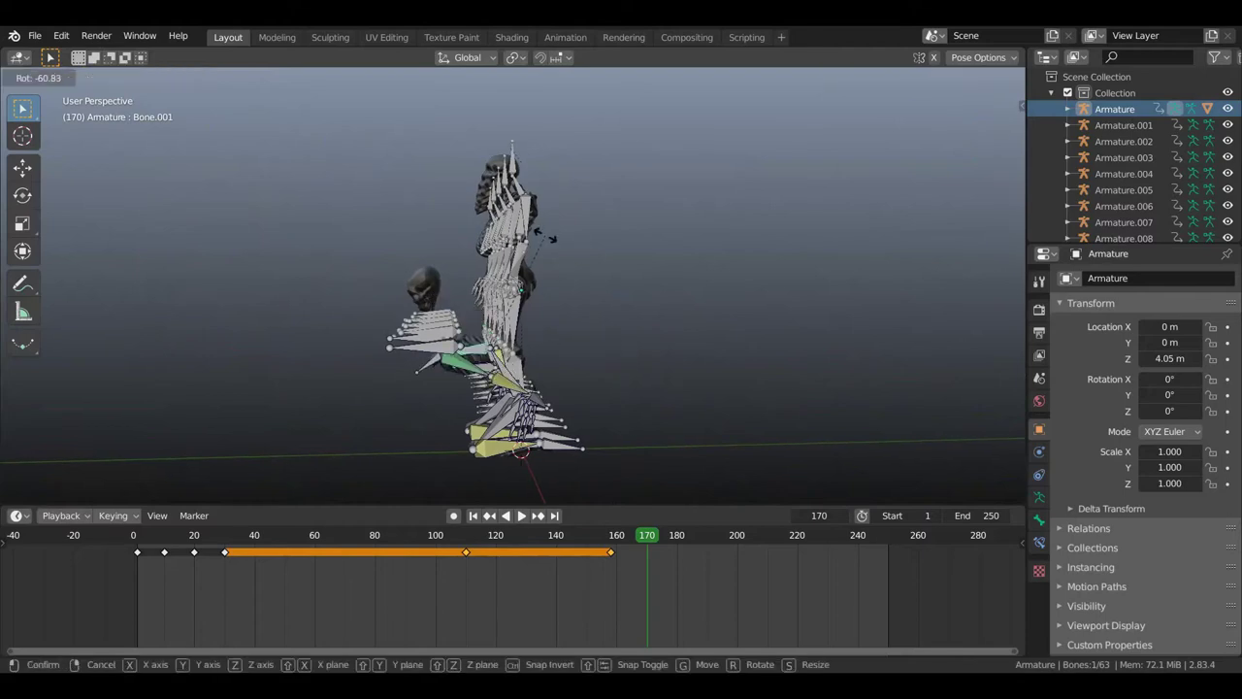
click(545, 237)
Nudge the root Bone, then move arm Bone.026 down and outward and rotate it 49.3°.
mouse_move(519, 369)
middle_down()
mouse_move(464, 381)
mouse_move(541, 385)
middle_up()
click(541, 385)
key(g)
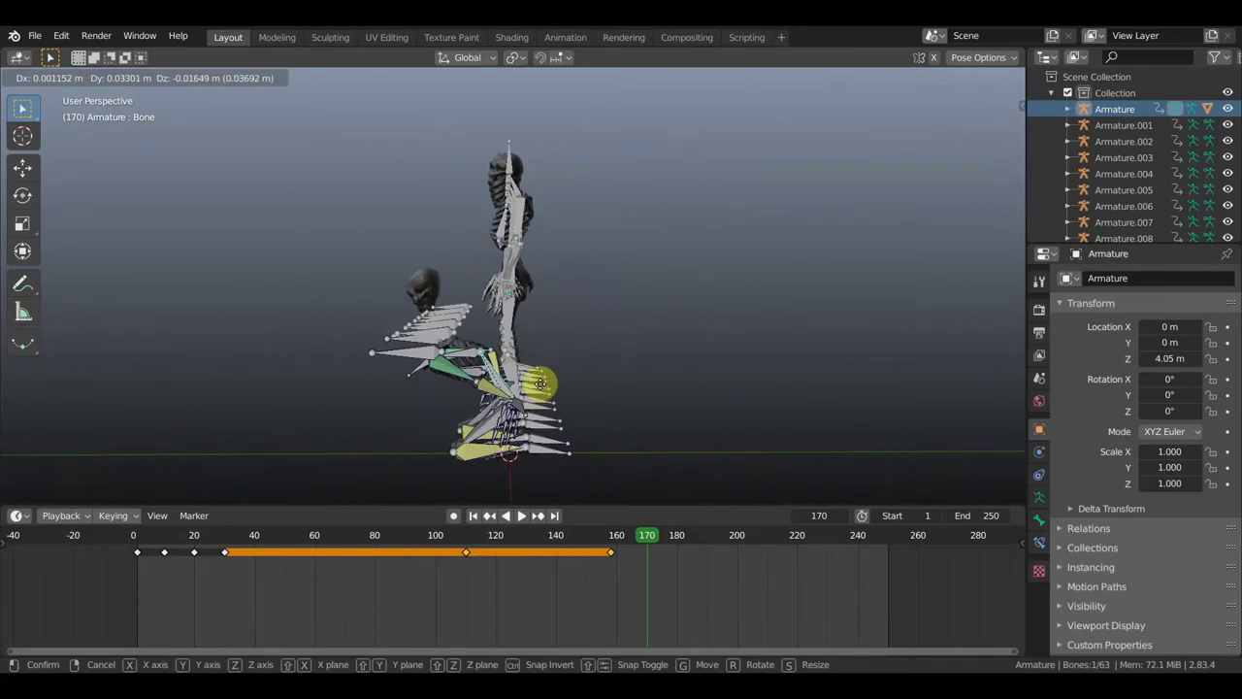
click(544, 389)
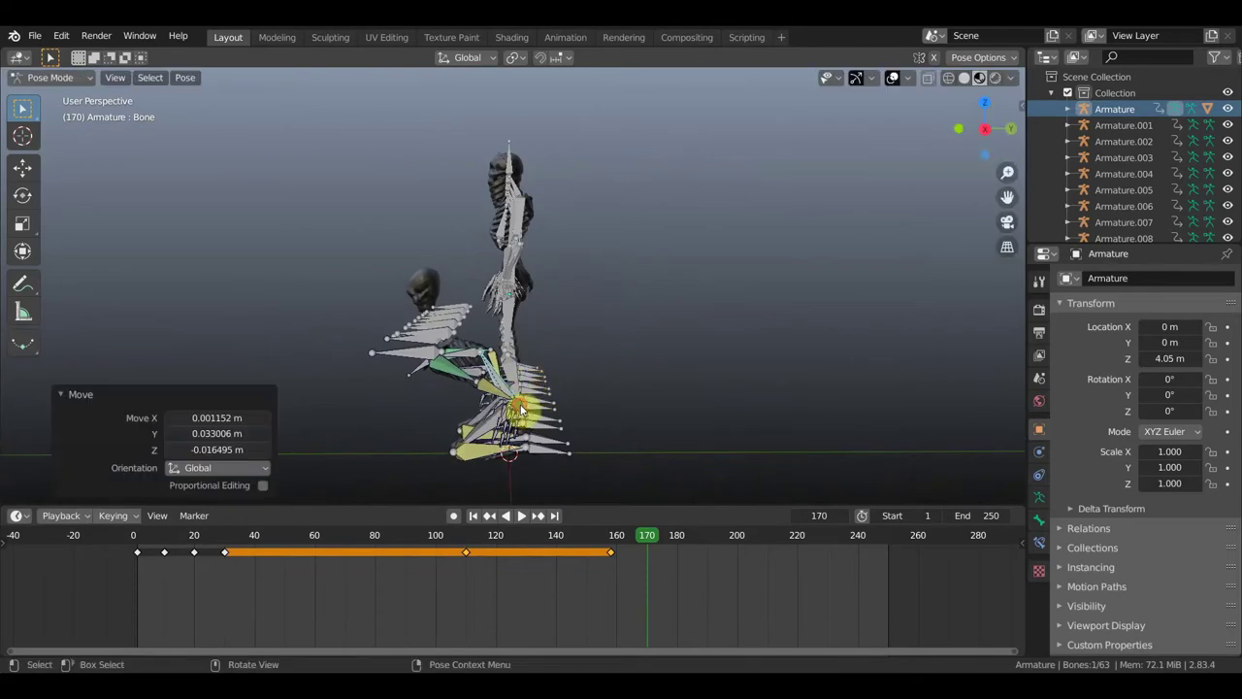
click(531, 417)
key(g)
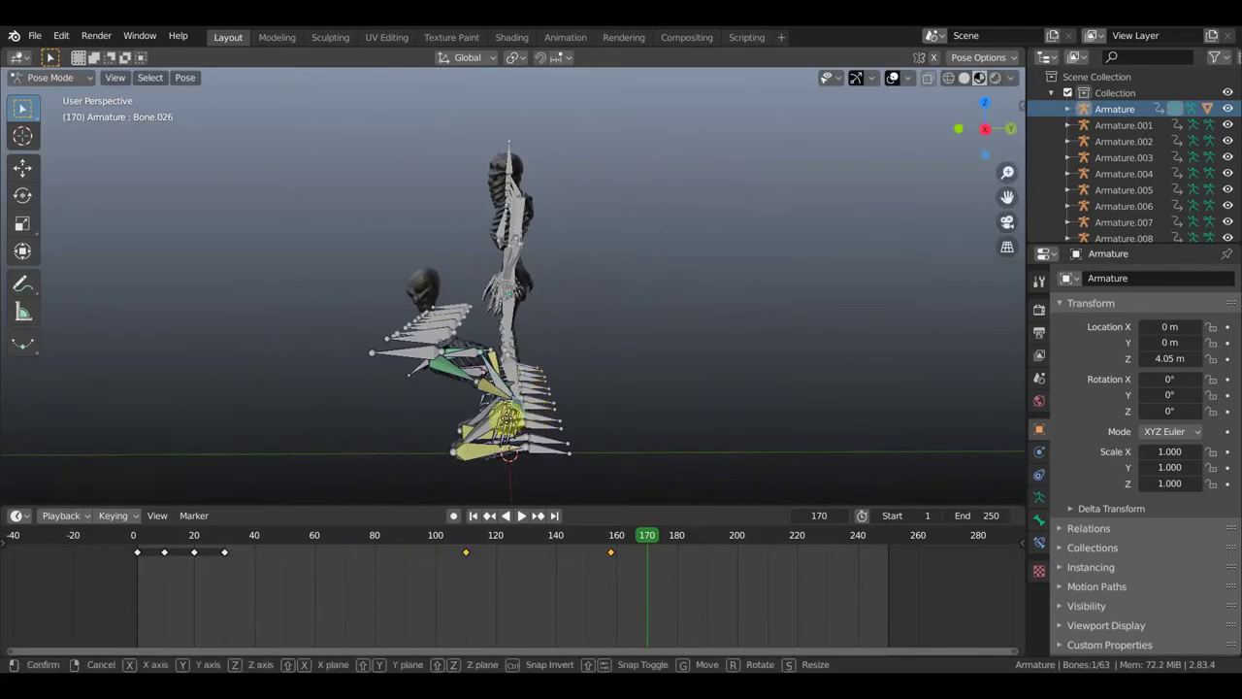
click(473, 441)
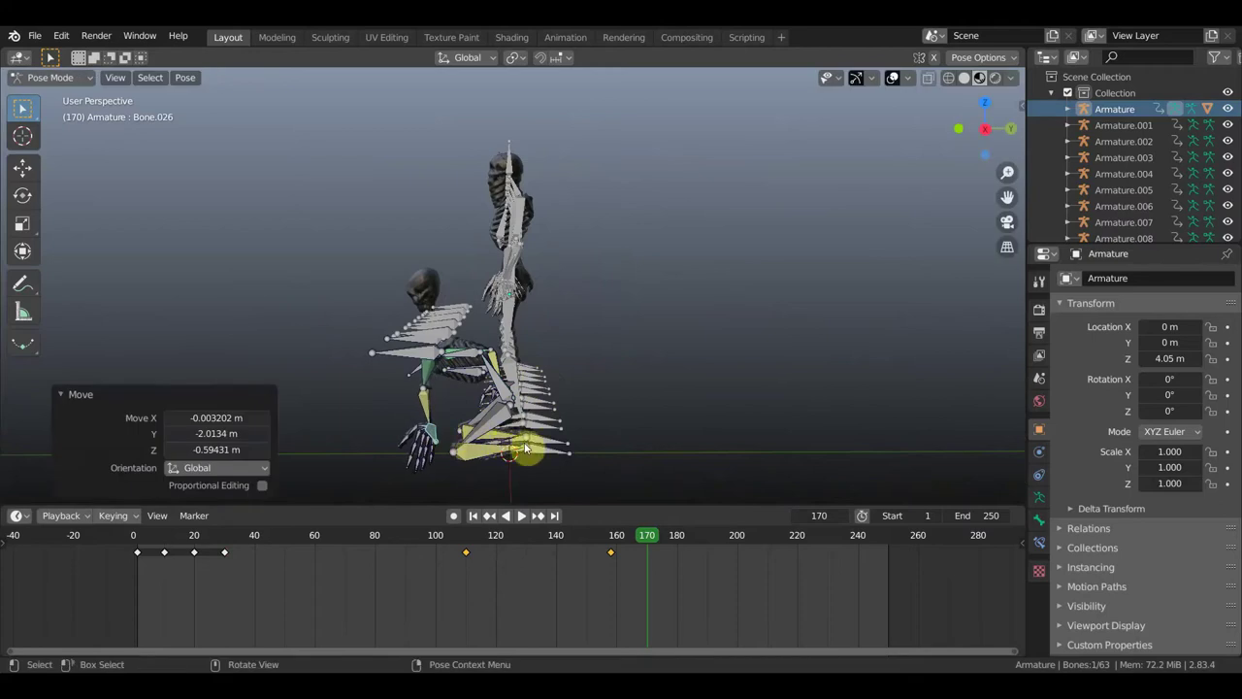
key(r)
click(513, 454)
Rotate the arm bone to -105° and move it into place.
middle_drag(513, 454, 775, 440)
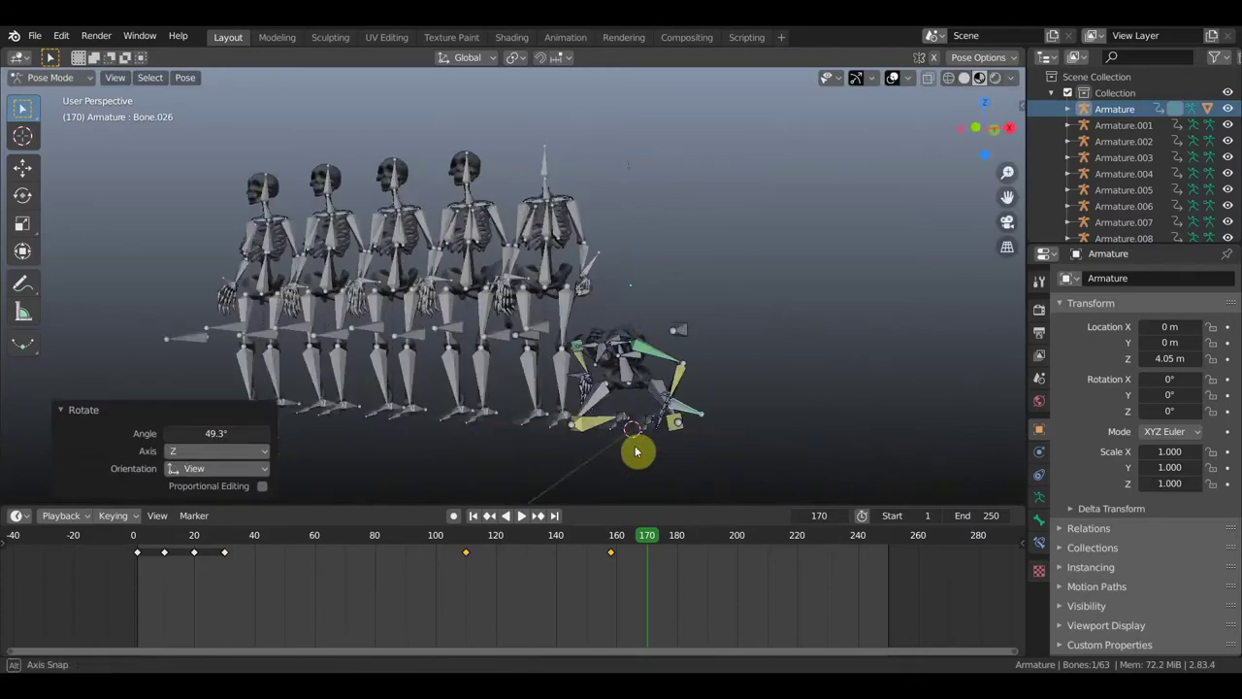
key(r)
click(693, 269)
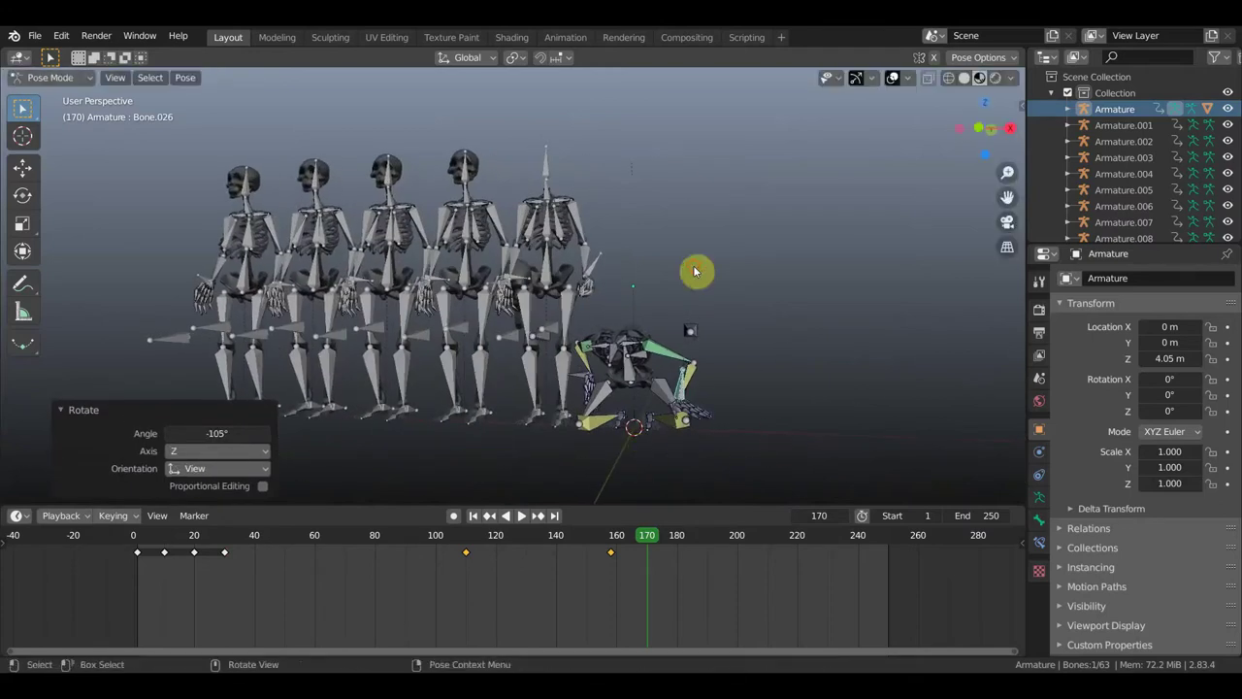
key(g)
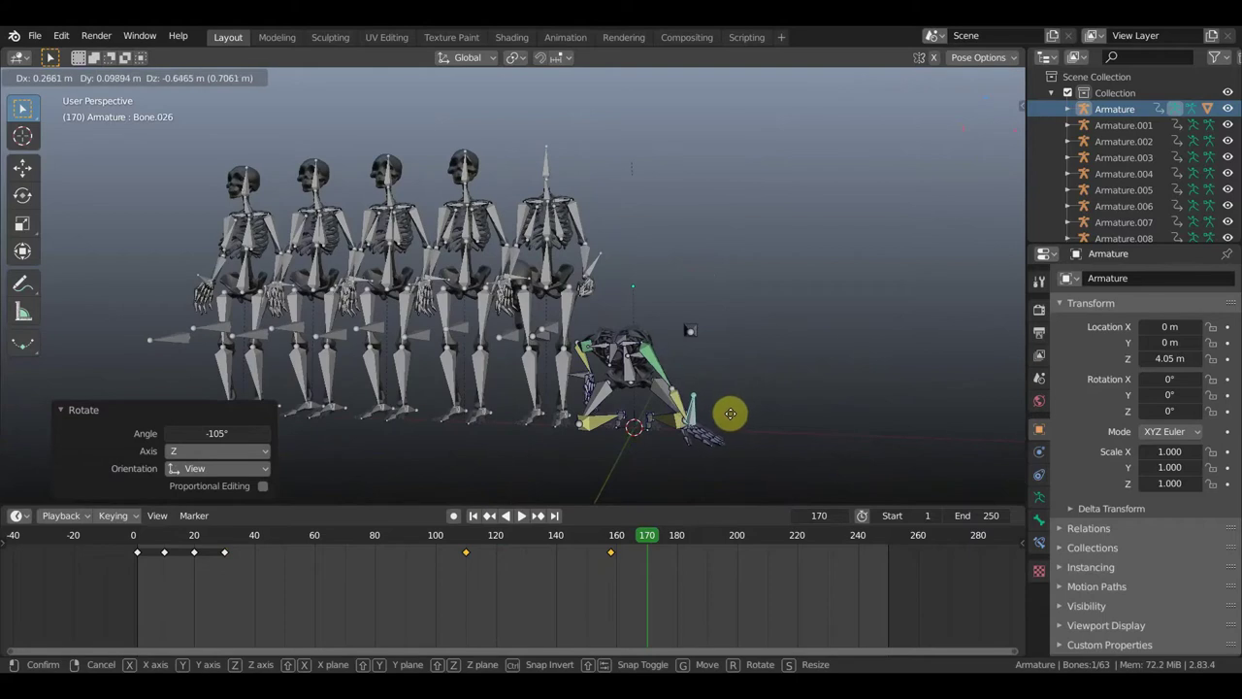
click(729, 415)
Move the other arm Bone.055, rotate it 93.1°, and adjust the selected bones' position.
click(580, 380)
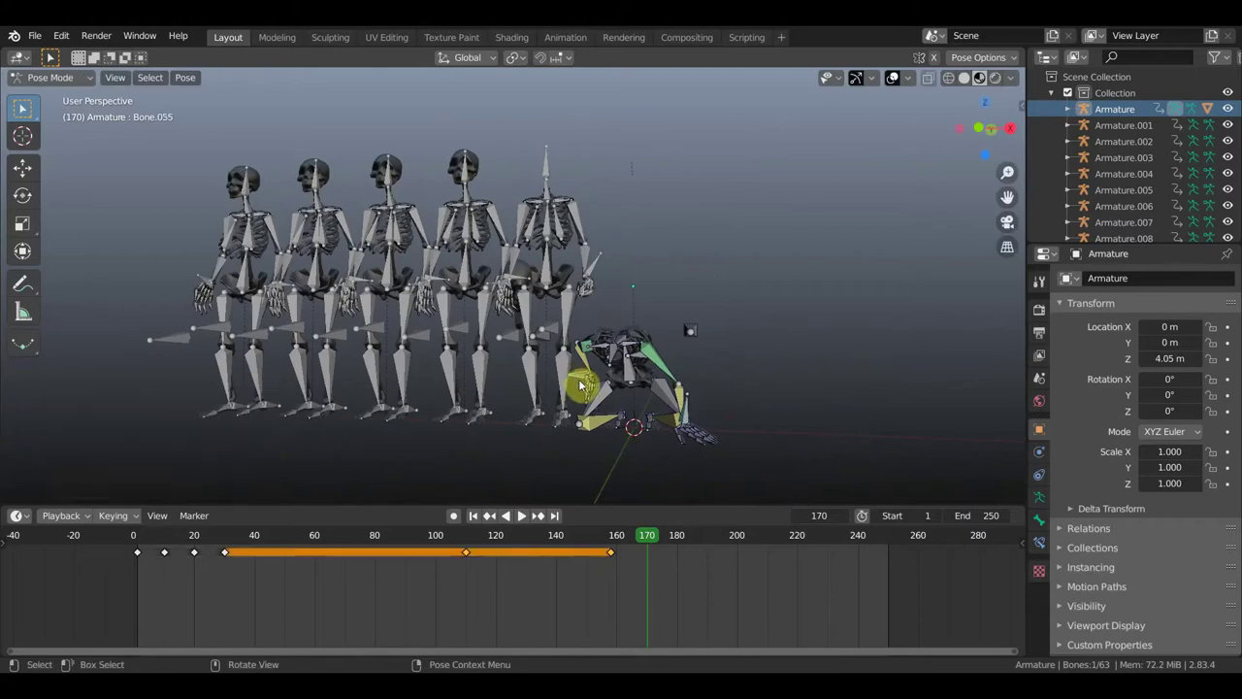
key(g)
click(547, 419)
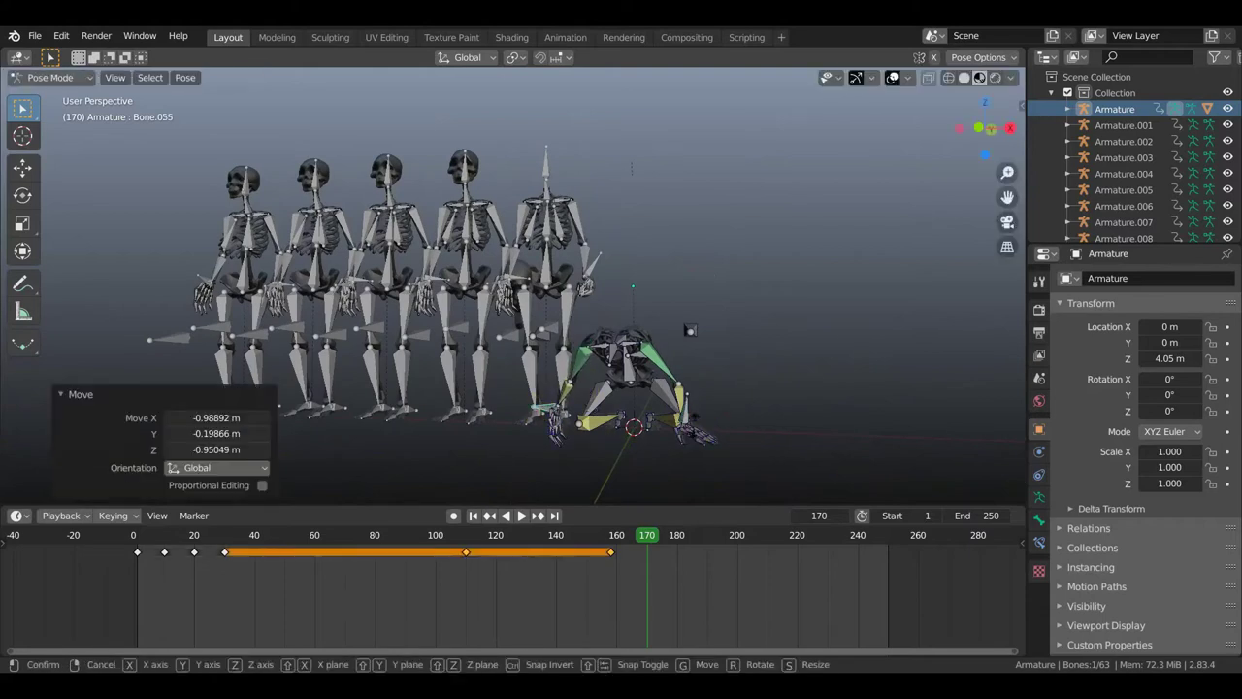
key(r)
click(610, 433)
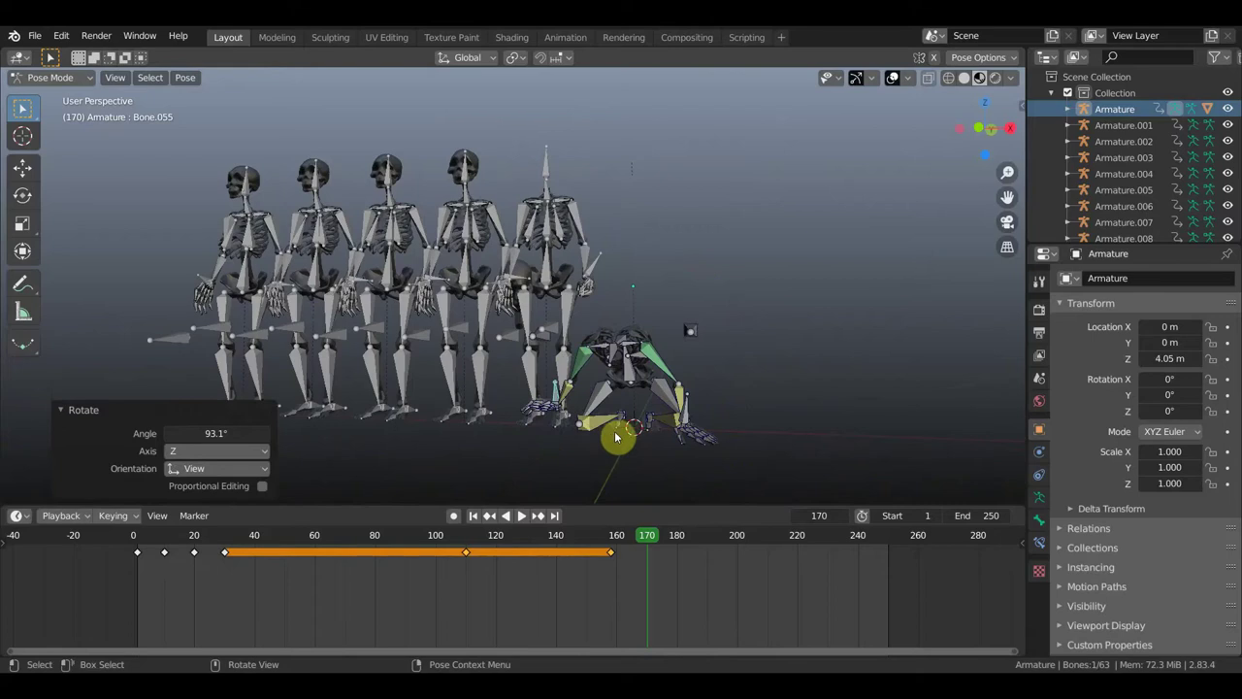
key(g)
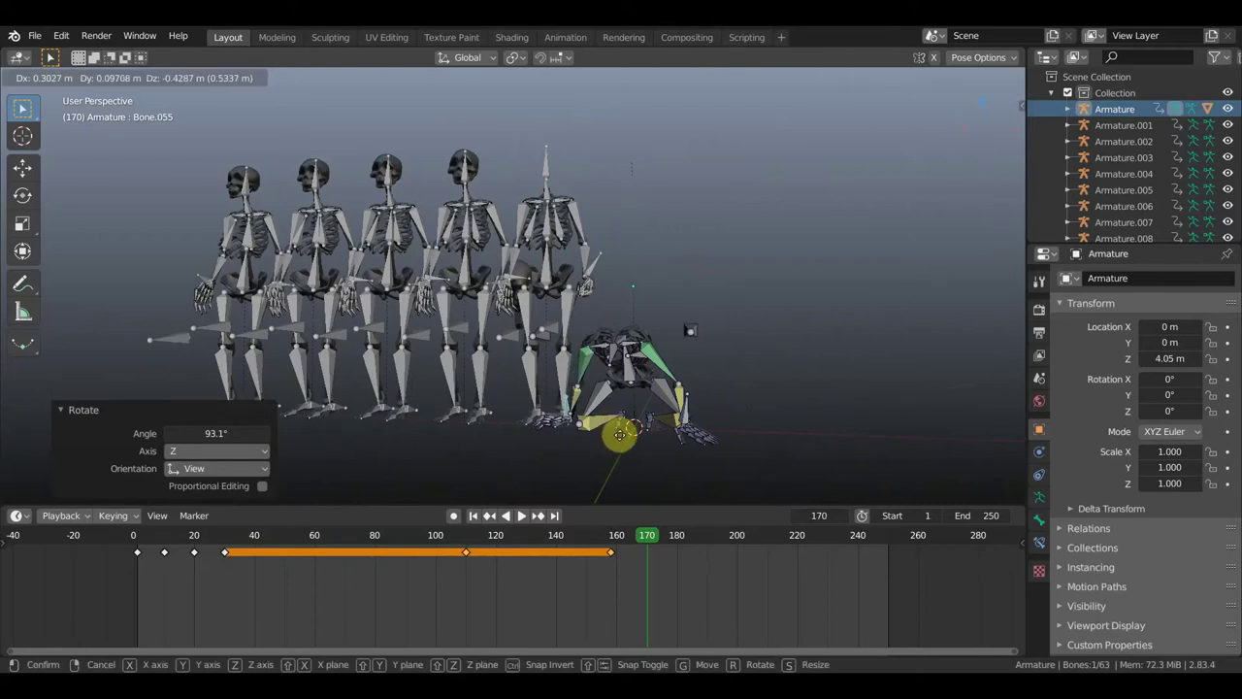
click(631, 434)
middle_drag(666, 430, 807, 434)
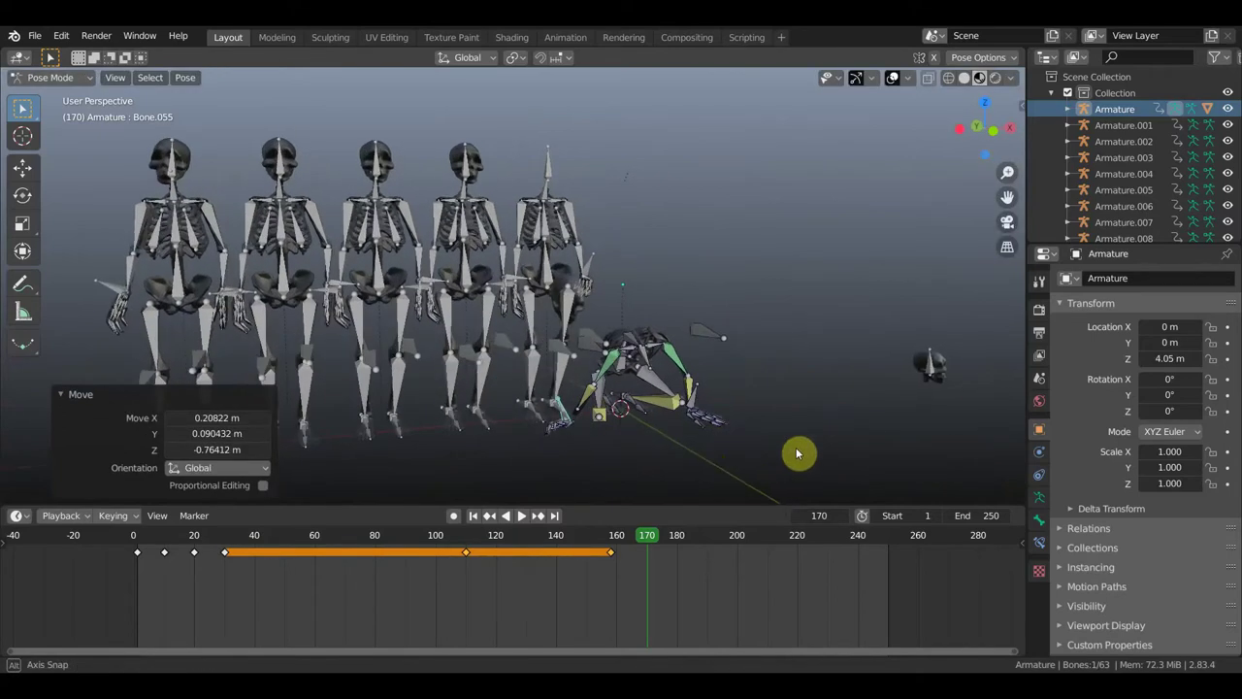
key(g)
click(756, 428)
Keyframe all bones' LocRot at frame 170 and return to Object Mode.
mouse_move(715, 421)
middle_down()
mouse_move(591, 405)
mouse_move(616, 397)
mouse_move(582, 352)
middle_up()
scroll(582, 355, up, 1)
scroll(563, 330, up, 2)
mouse_move(541, 305)
middle_down()
mouse_move(418, 317)
mouse_move(468, 296)
mouse_move(569, 285)
mouse_move(664, 309)
middle_up()
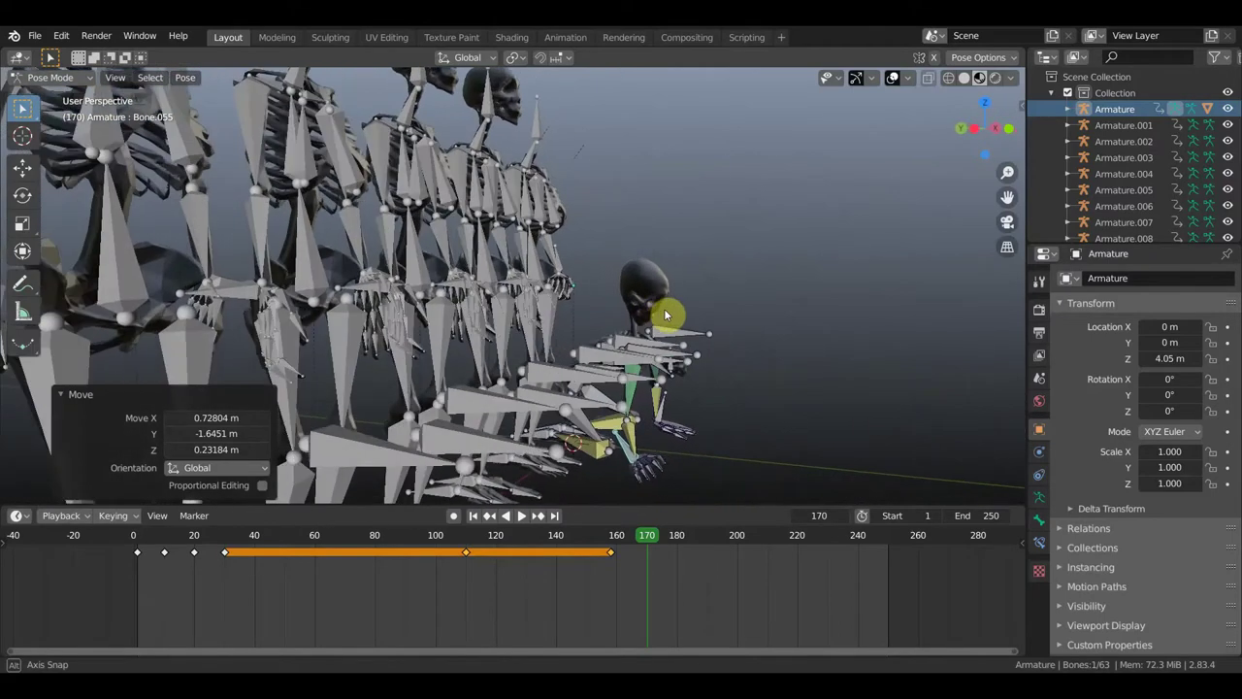
key(a)
key(i)
click(781, 315)
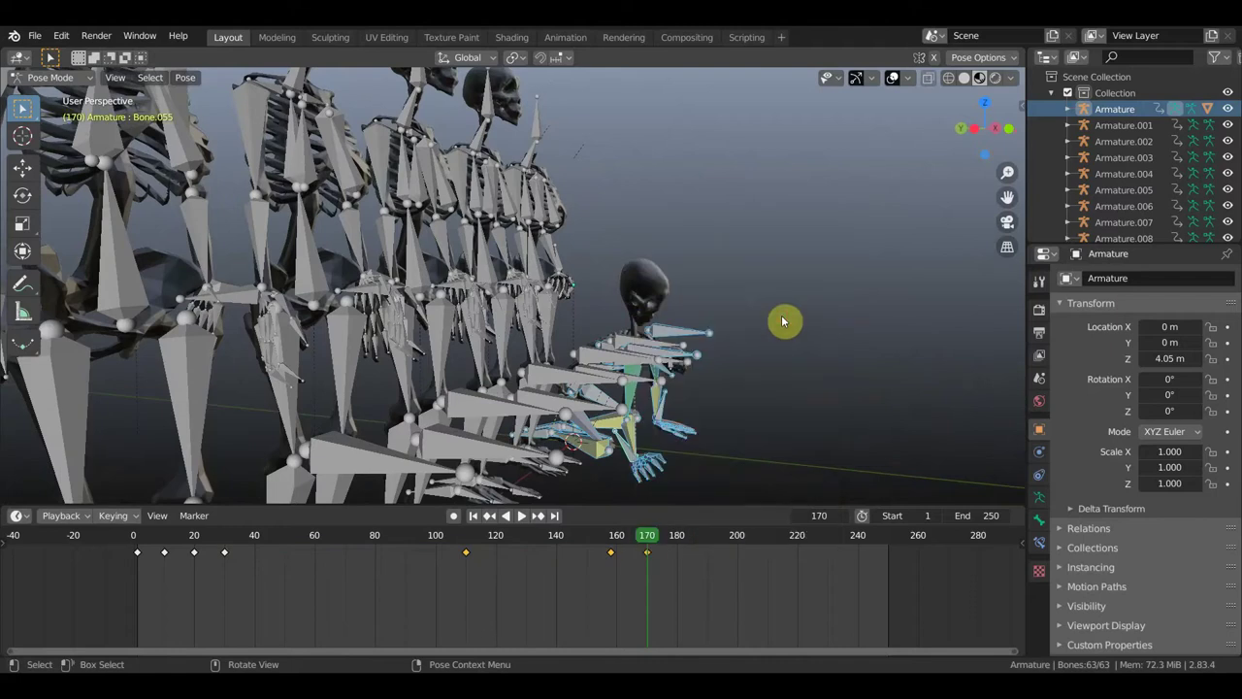
click(50, 76)
click(48, 90)
mouse_move(695, 254)
middle_down()
mouse_move(488, 288)
mouse_move(677, 289)
mouse_move(669, 244)
mouse_move(615, 277)
mouse_move(524, 306)
mouse_move(488, 300)
mouse_move(507, 291)
middle_up()
Scrub between frames 151 and 157 to preview the wave, checking Armature.001's keyframes.
click(668, 298)
drag(649, 540, 592, 544)
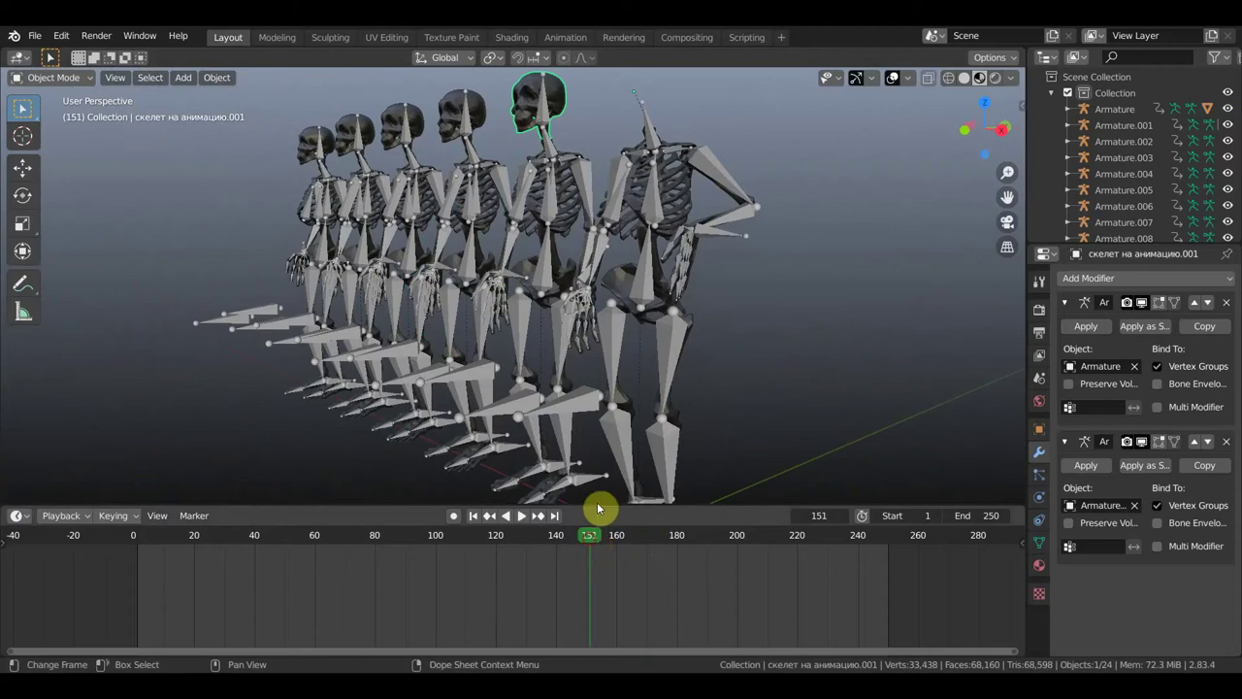
mouse_move(604, 352)
middle_down()
mouse_move(657, 360)
mouse_move(688, 343)
mouse_move(676, 318)
middle_up()
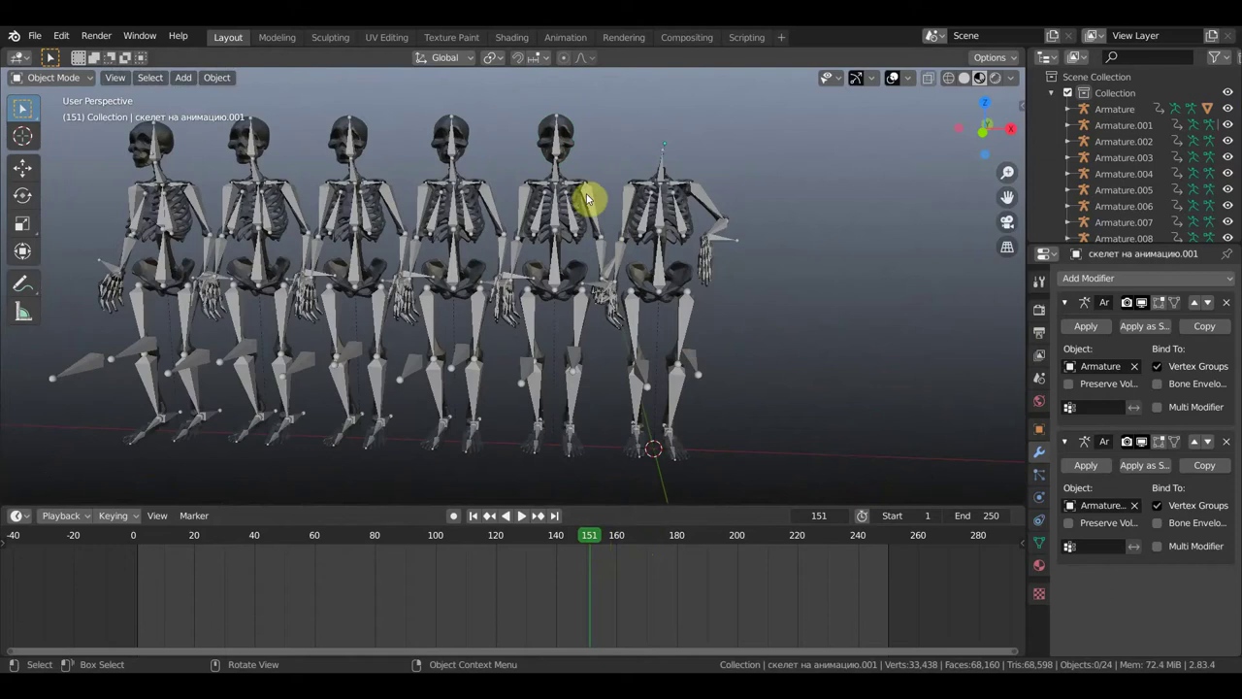
click(557, 148)
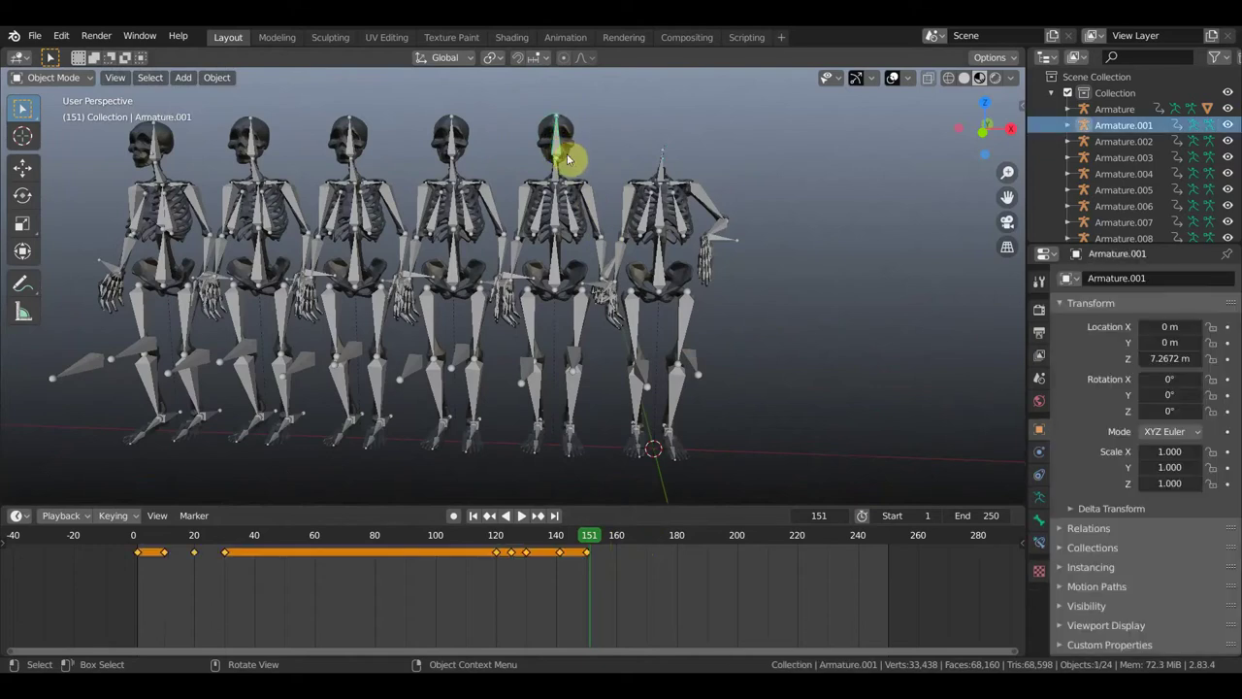
mouse_move(588, 536)
mouse_down()
mouse_move(466, 529)
mouse_move(582, 529)
mouse_move(642, 549)
mouse_move(608, 549)
mouse_up()
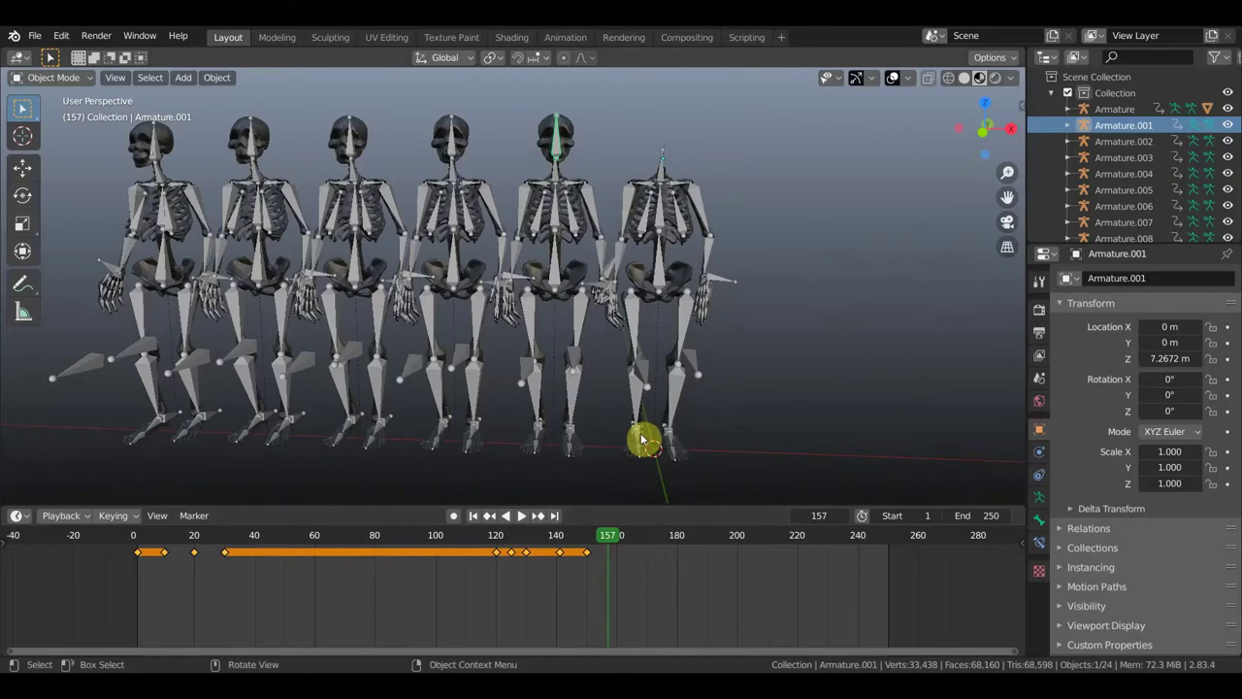
Stay in Object Mode and select the rightmost skeleton's armature.
click(79, 77)
click(85, 97)
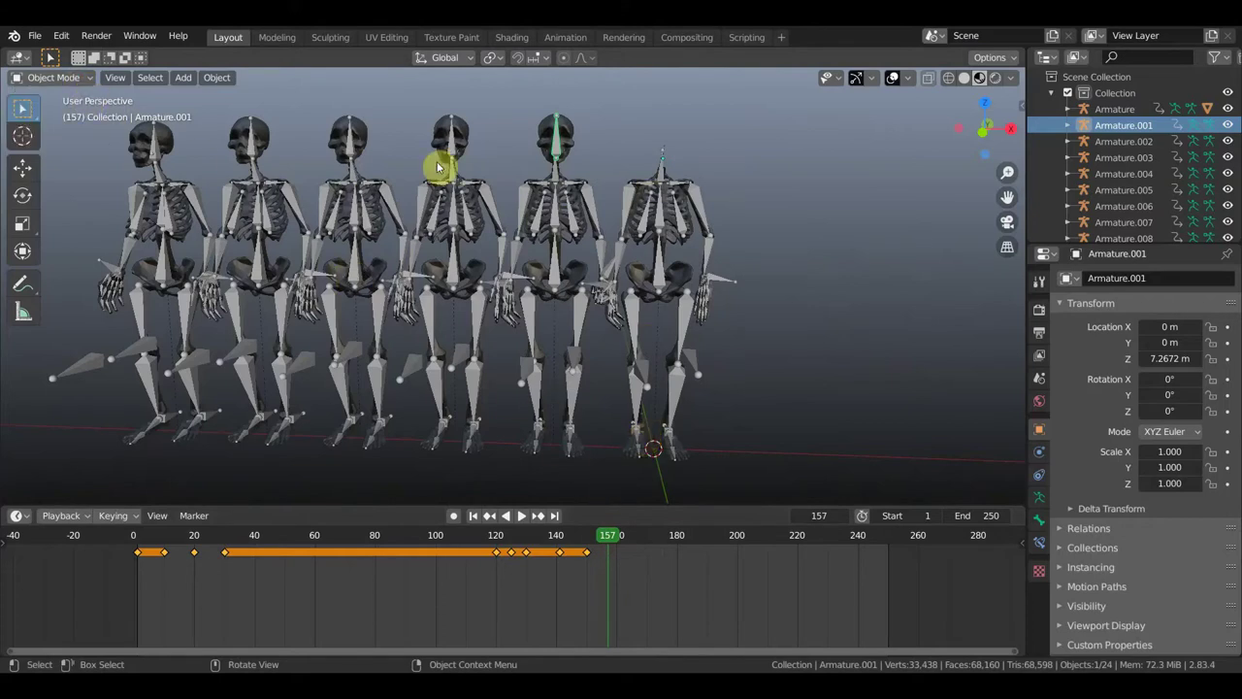
click(704, 214)
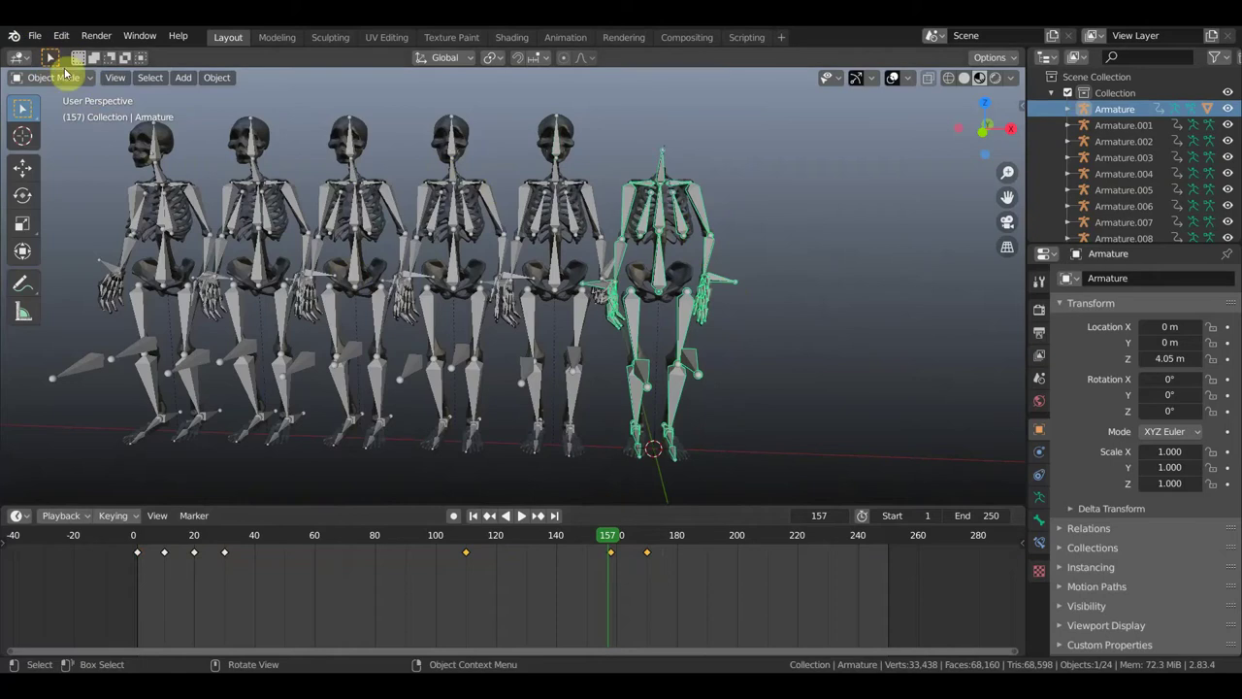
Switch the armature to Pose Mode and delete the rightmost skeleton's later keyframes.
click(61, 79)
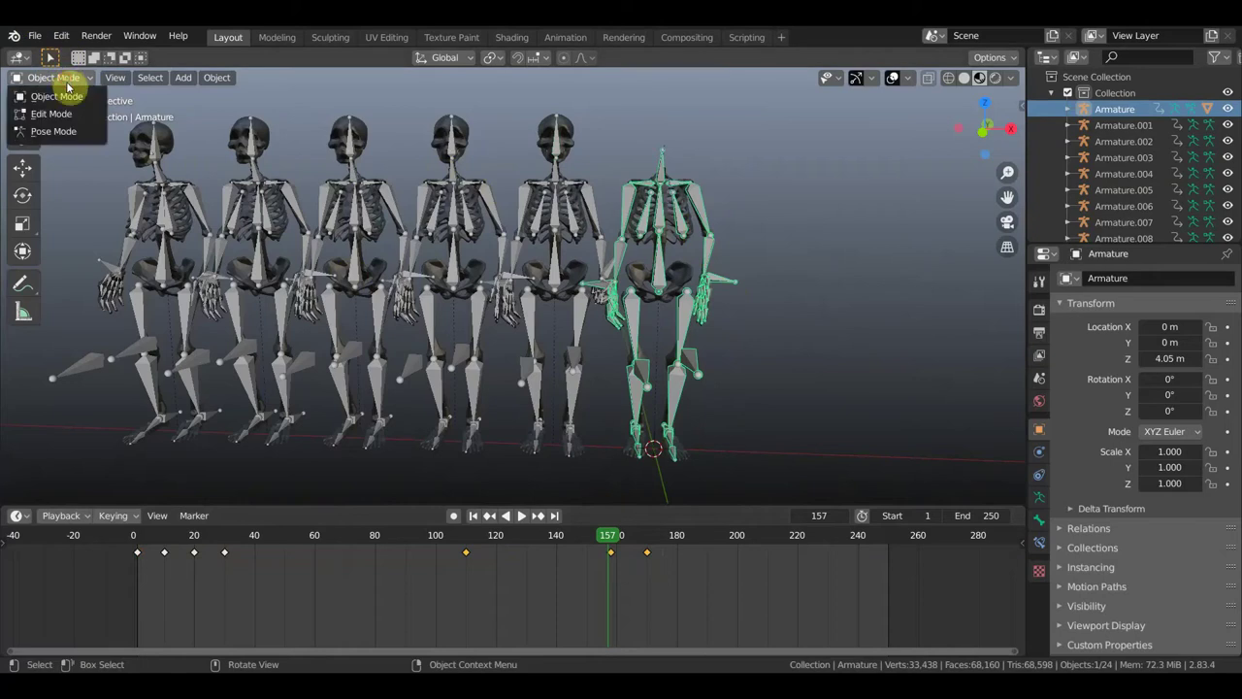
click(66, 138)
mouse_move(637, 529)
mouse_down()
mouse_move(527, 533)
mouse_move(603, 552)
mouse_up()
key(x)
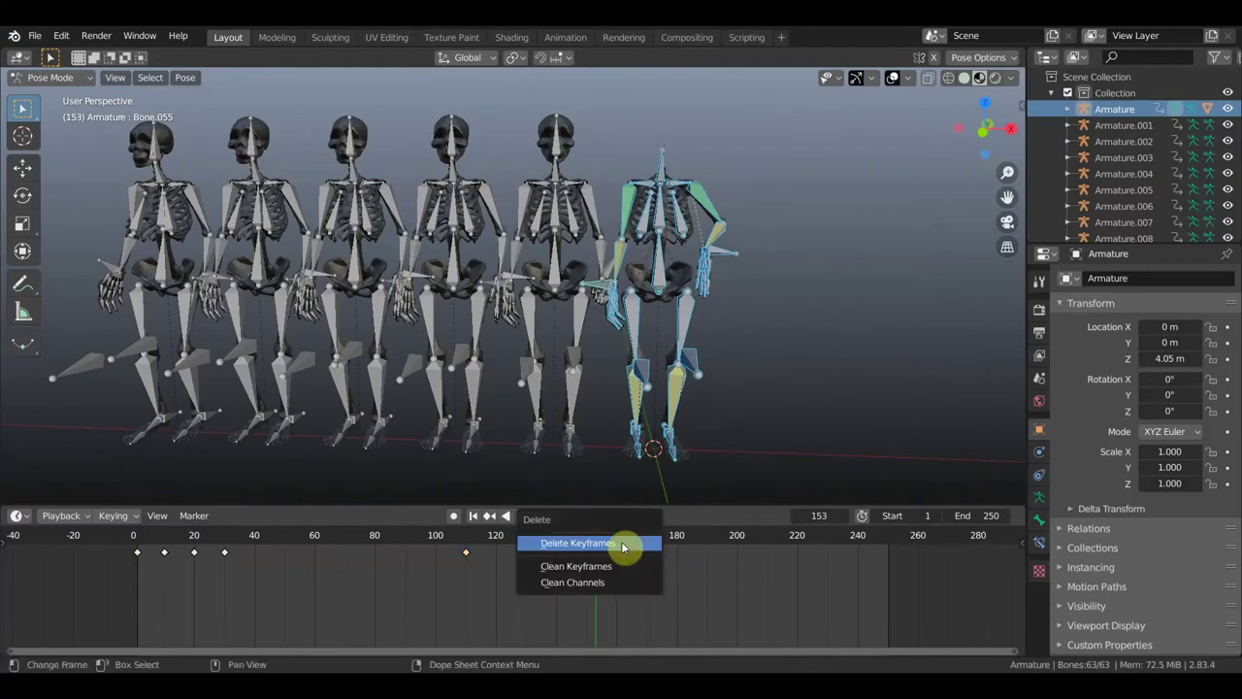
click(621, 542)
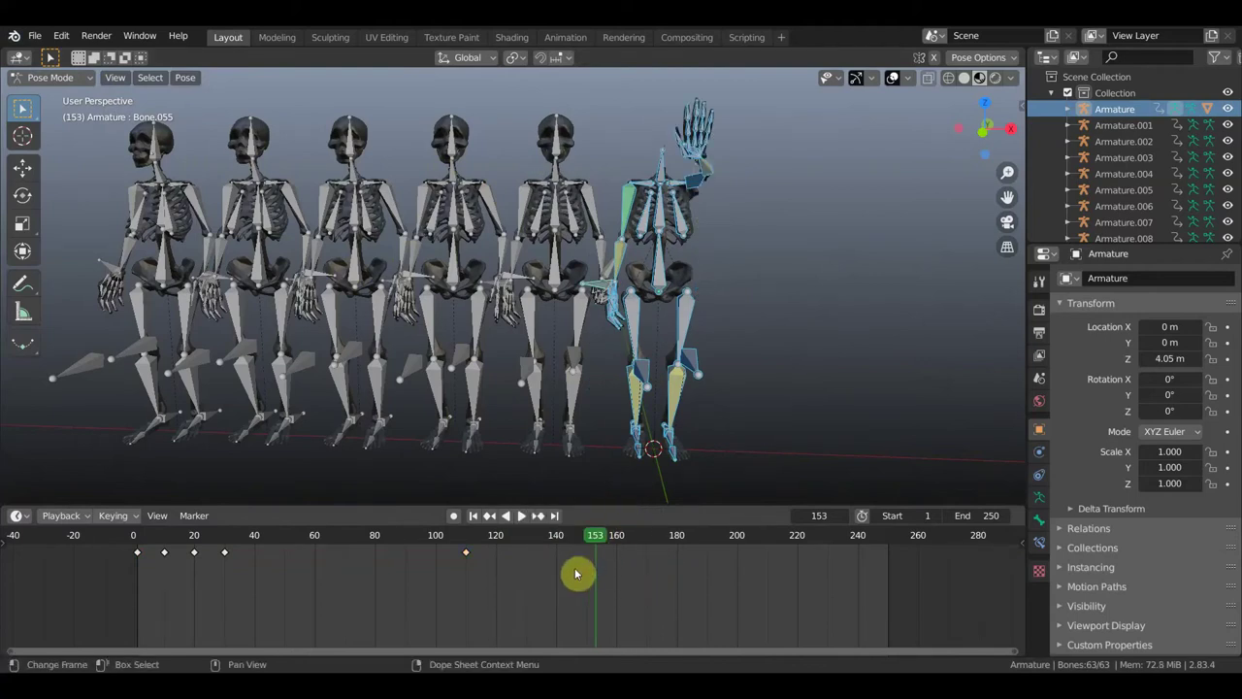
Play back the wave and stop the playhead at frame 150.
key(space)
click(427, 537)
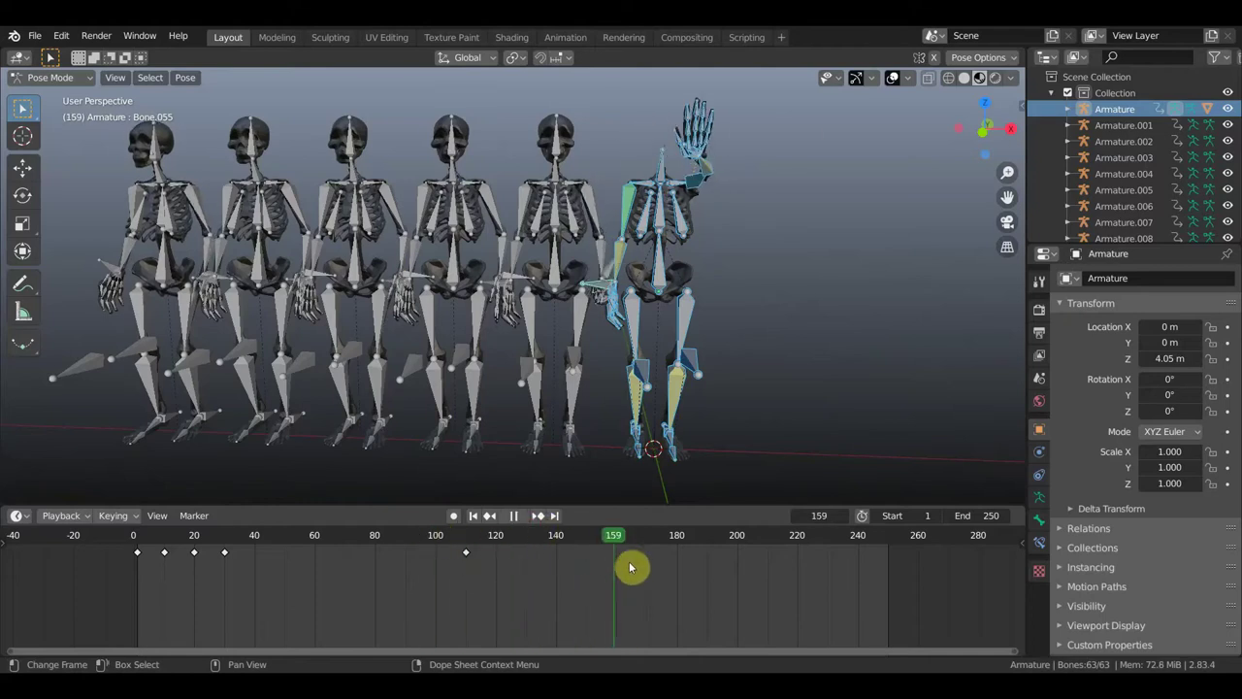
click(558, 559)
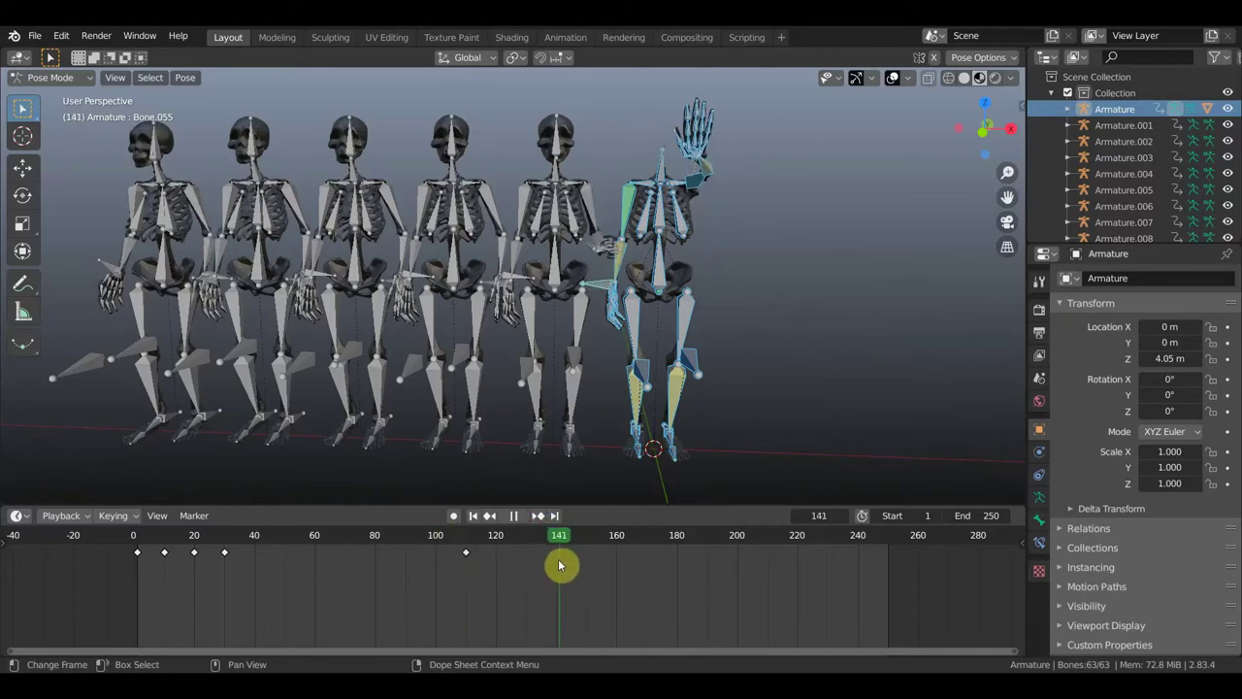
mouse_move(571, 571)
mouse_down()
mouse_move(559, 569)
mouse_move(595, 577)
mouse_up()
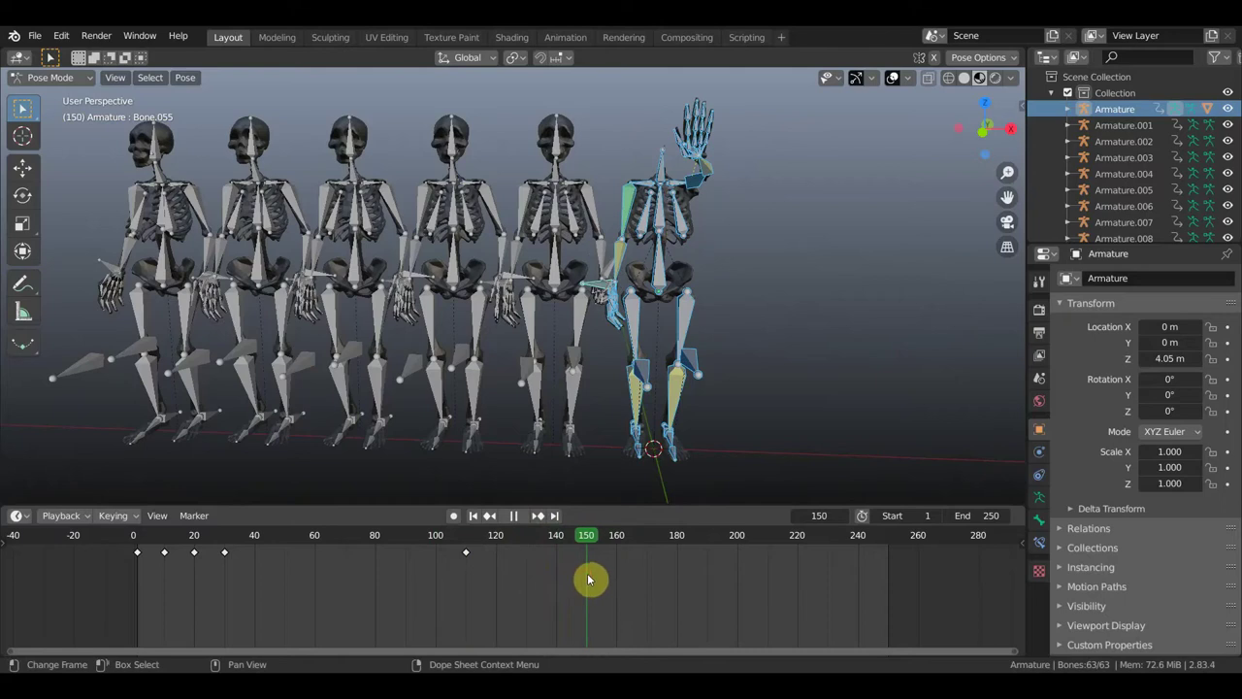
key(space)
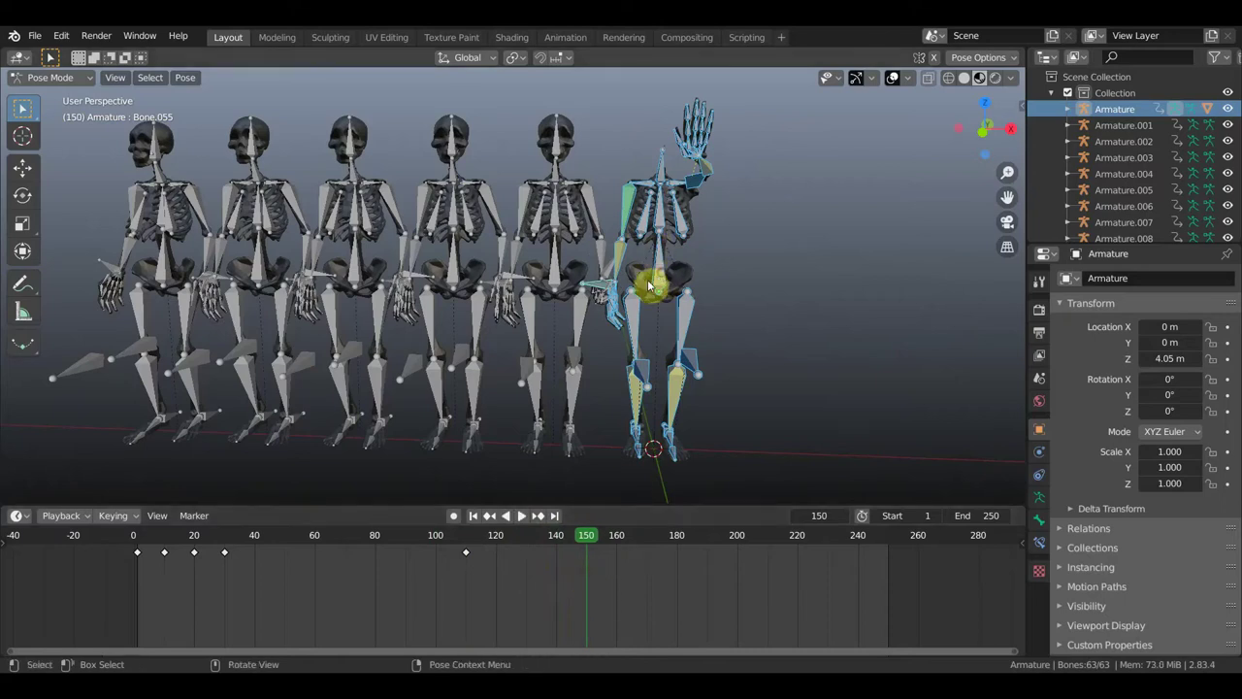
Select the spine, hand and arm bone Bone.026, then lower the hand.
click(649, 284)
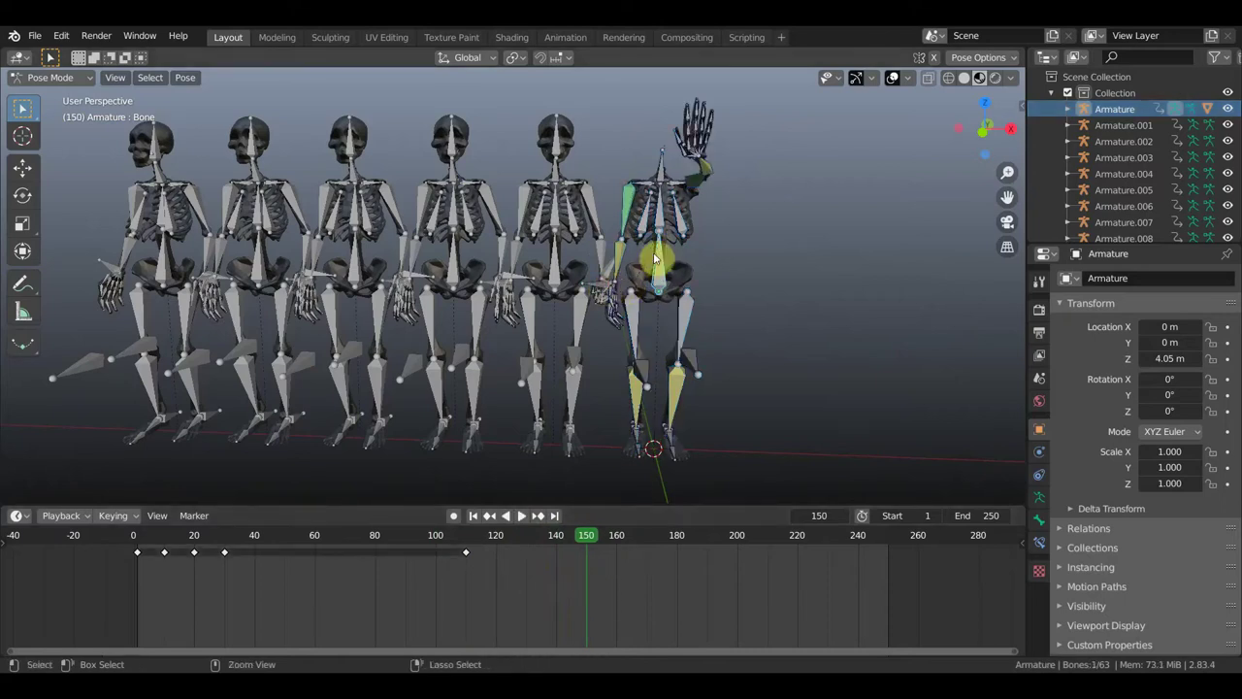
shift+click(595, 285)
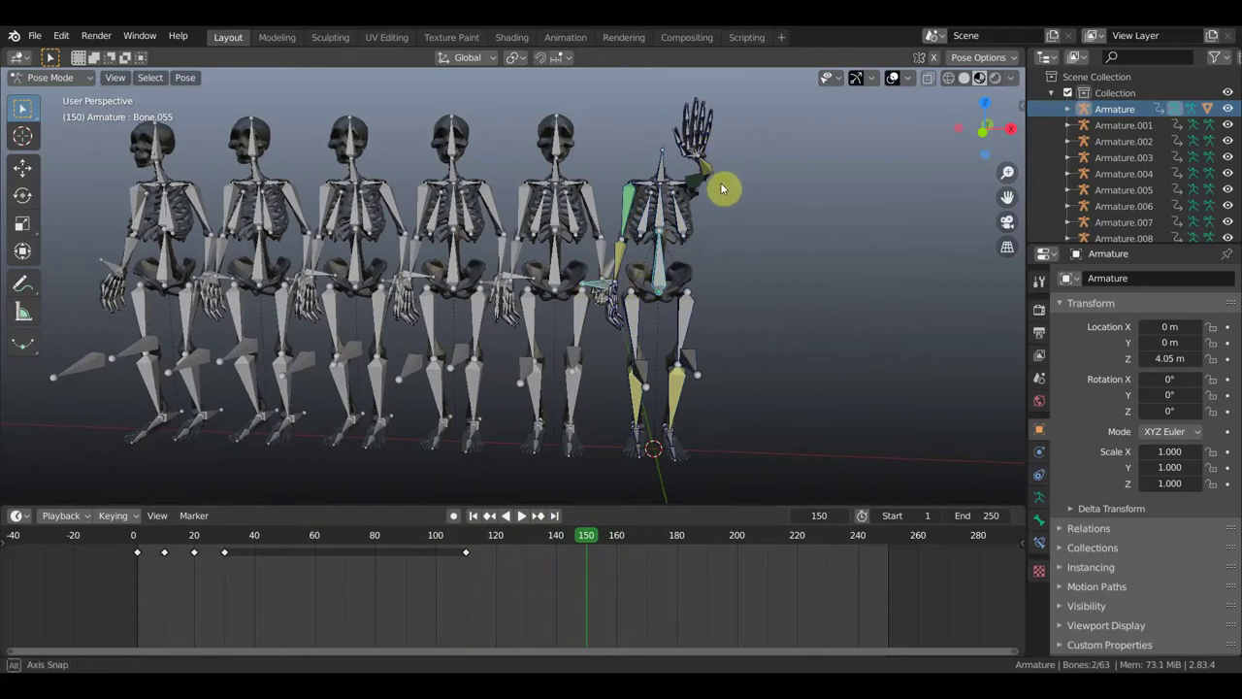
middle_drag(723, 188, 413, 181)
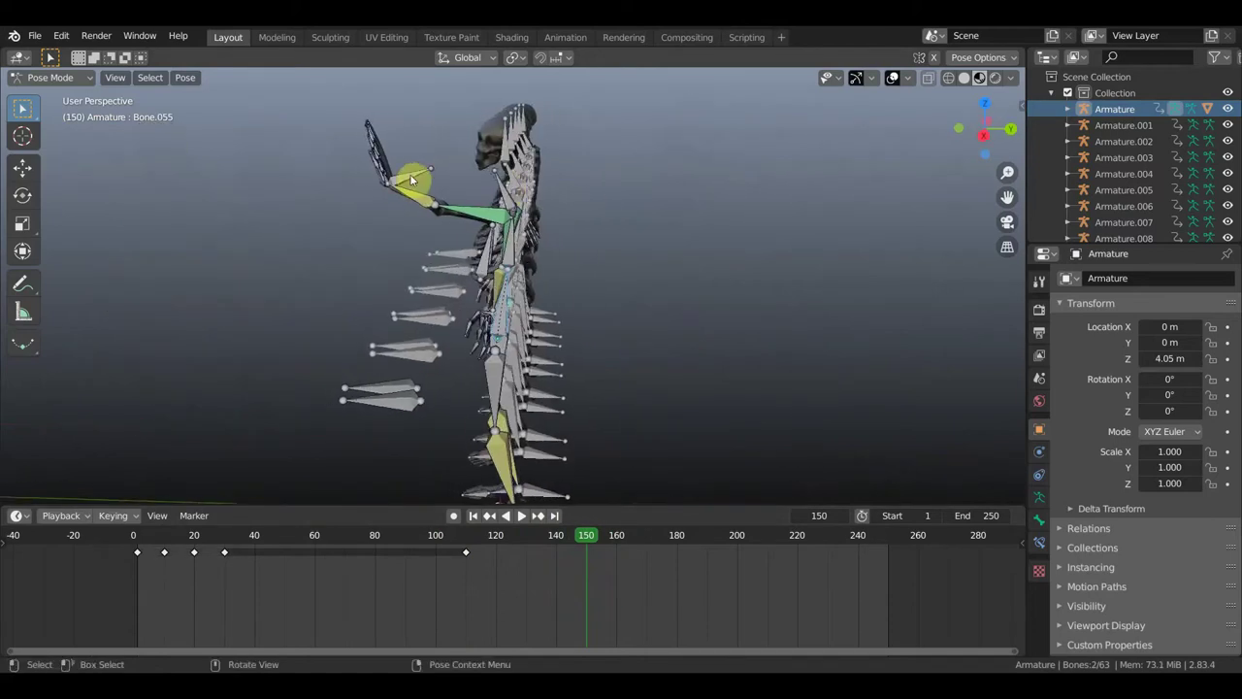
click(415, 182)
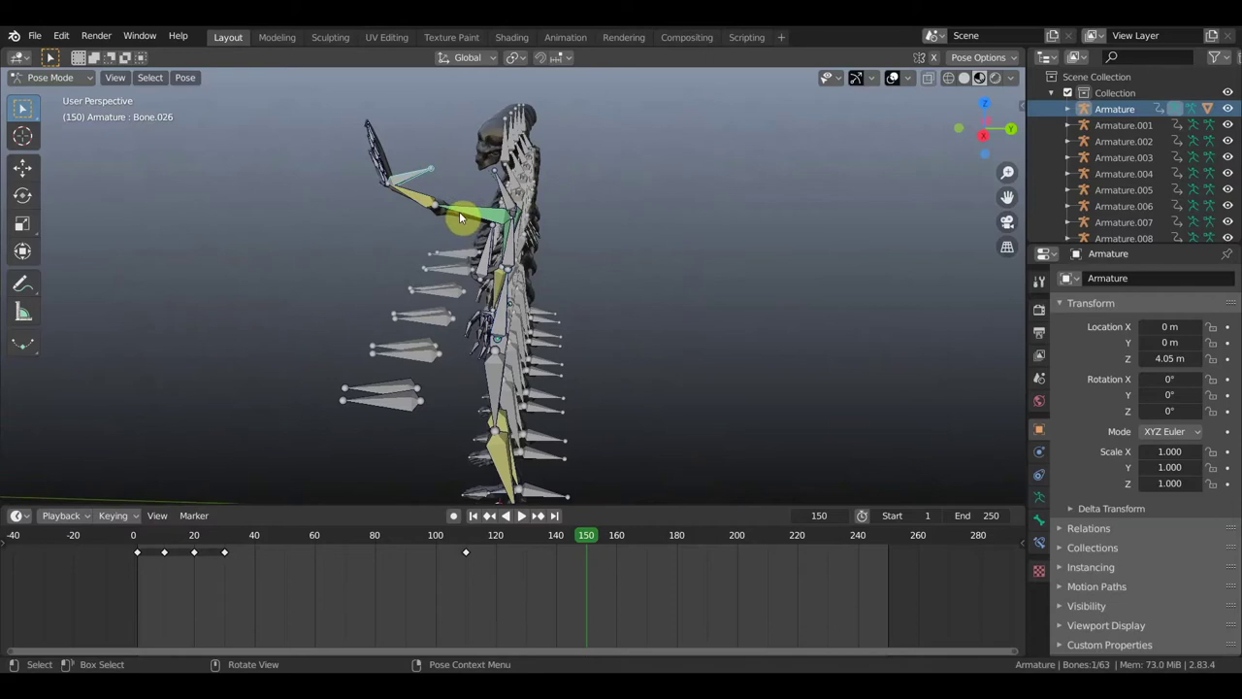
middle_drag(459, 211, 452, 196)
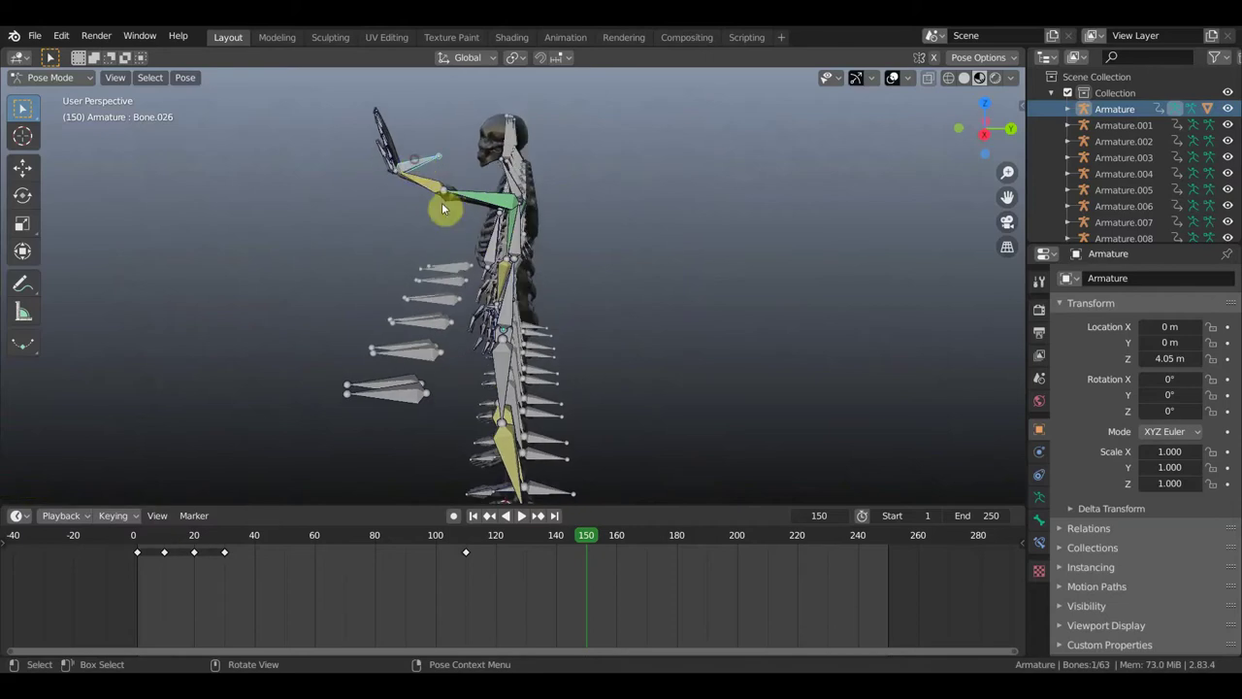
key(g)
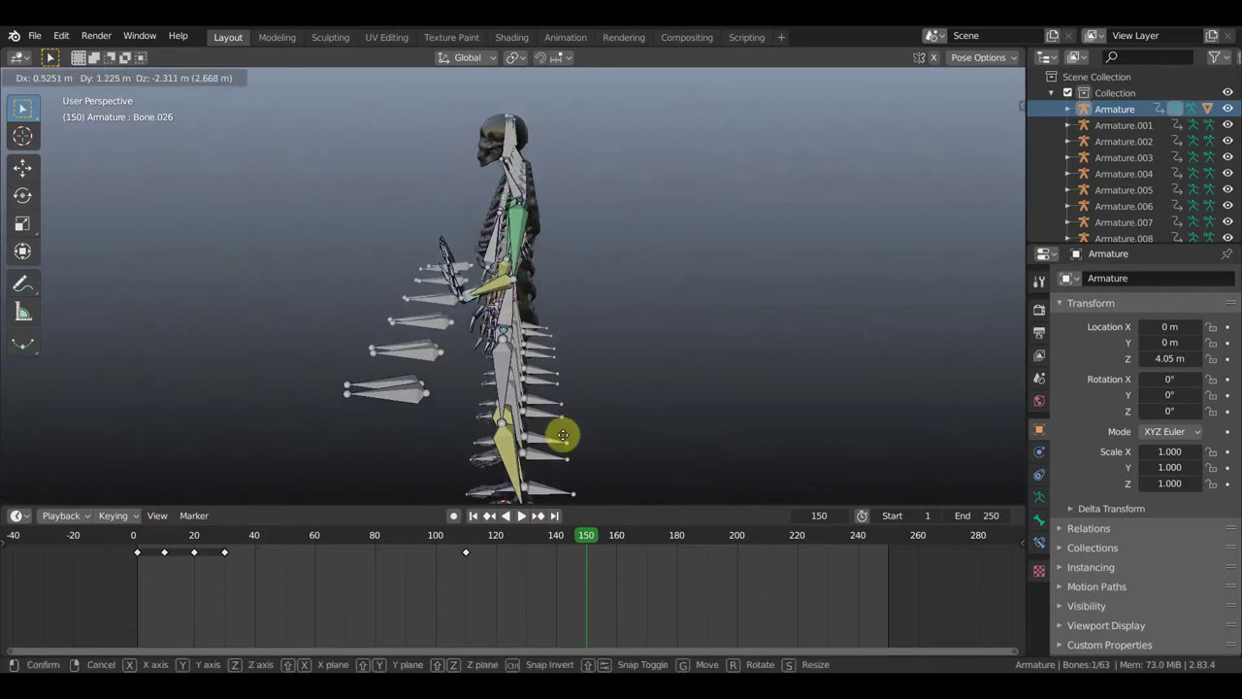
click(569, 449)
Rotate and reposition the arm bones to swing the arm outward.
key(r)
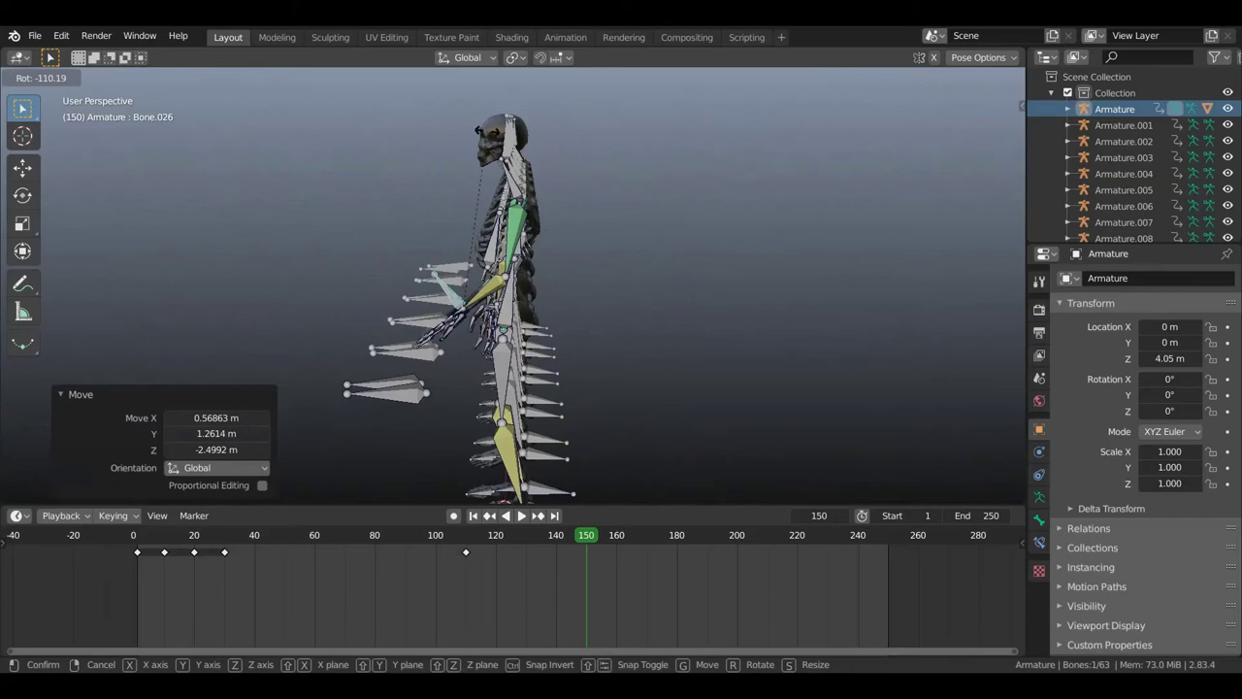
click(486, 193)
key(g)
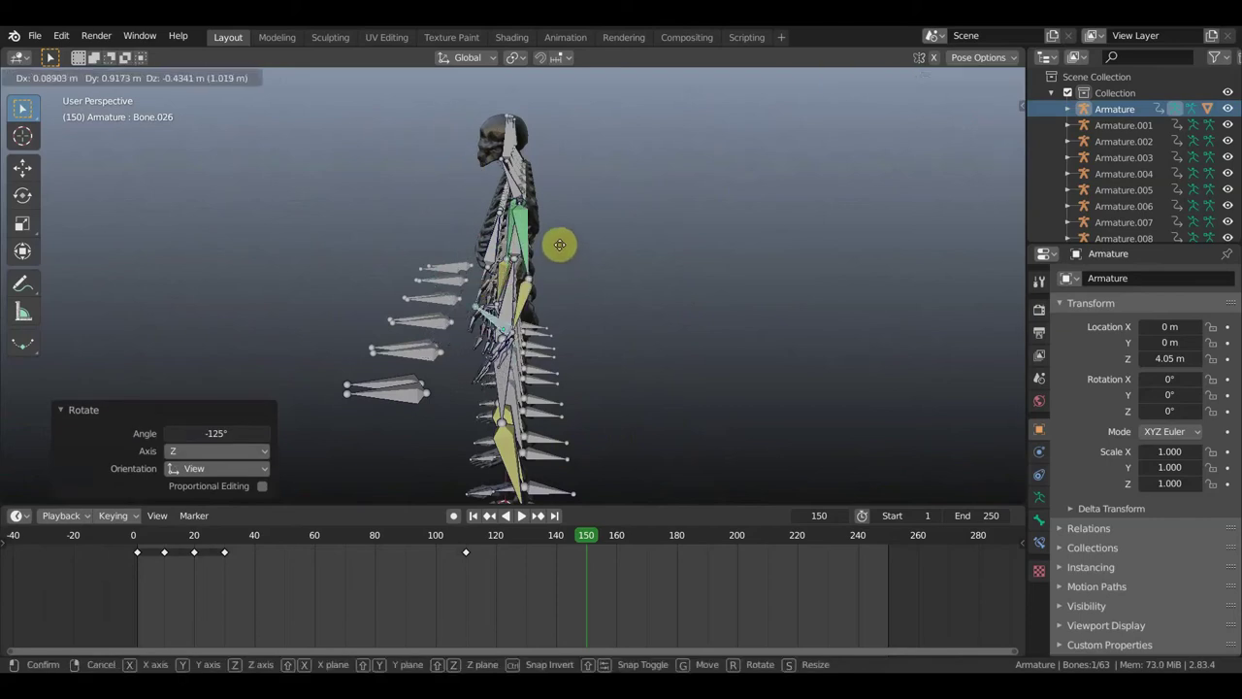
click(561, 250)
mouse_move(561, 251)
middle_down()
mouse_move(602, 327)
mouse_move(605, 420)
middle_up()
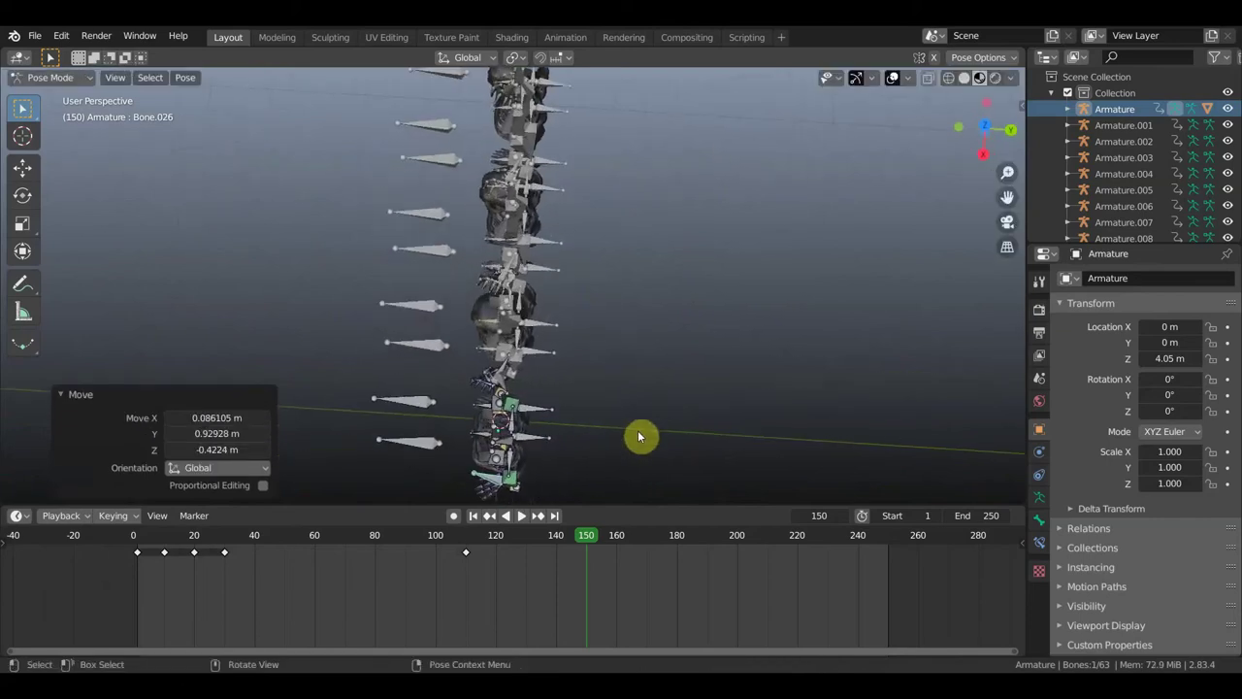
Rotate the raised arm down to horizontal, about 36.6° around Z.
key(r)
click(516, 242)
mouse_move(515, 241)
middle_down()
mouse_move(622, 223)
mouse_move(615, 185)
mouse_move(655, 289)
mouse_move(642, 276)
middle_up()
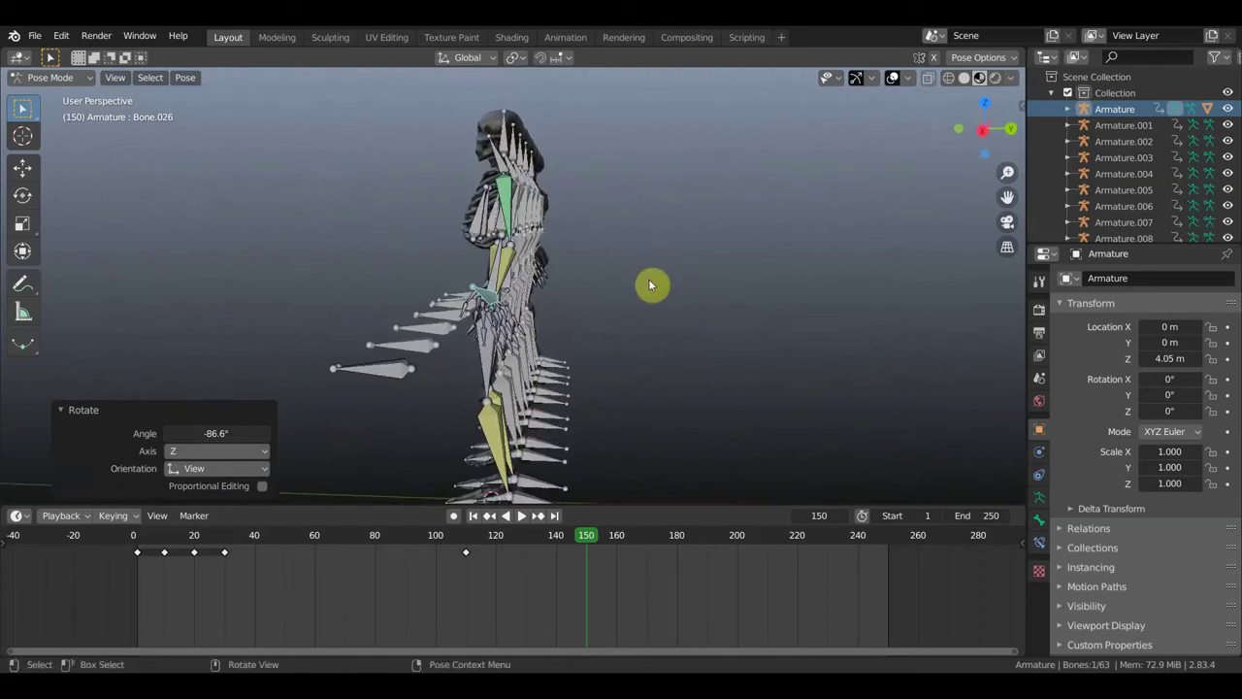
key(r)
click(597, 327)
mouse_move(597, 327)
middle_down()
mouse_move(732, 315)
mouse_move(766, 330)
middle_up()
key(r)
click(744, 401)
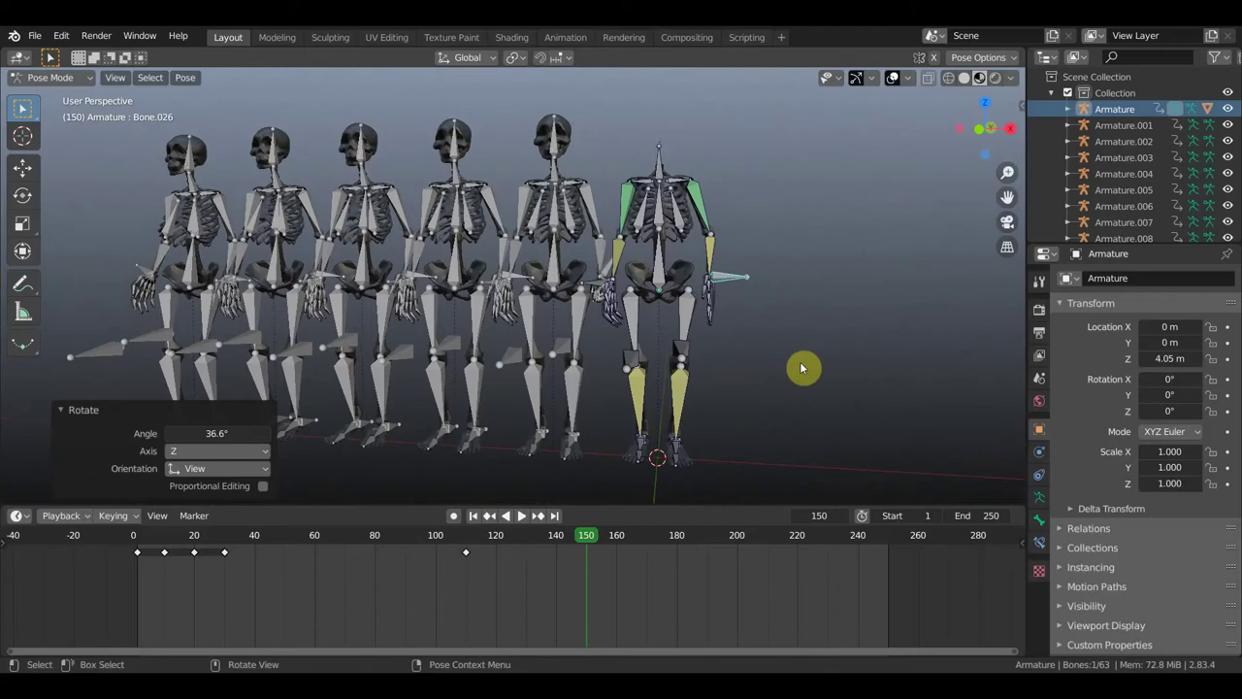
Select all bones and insert a LocRot keyframe at frame 150.
key(a)
key(i)
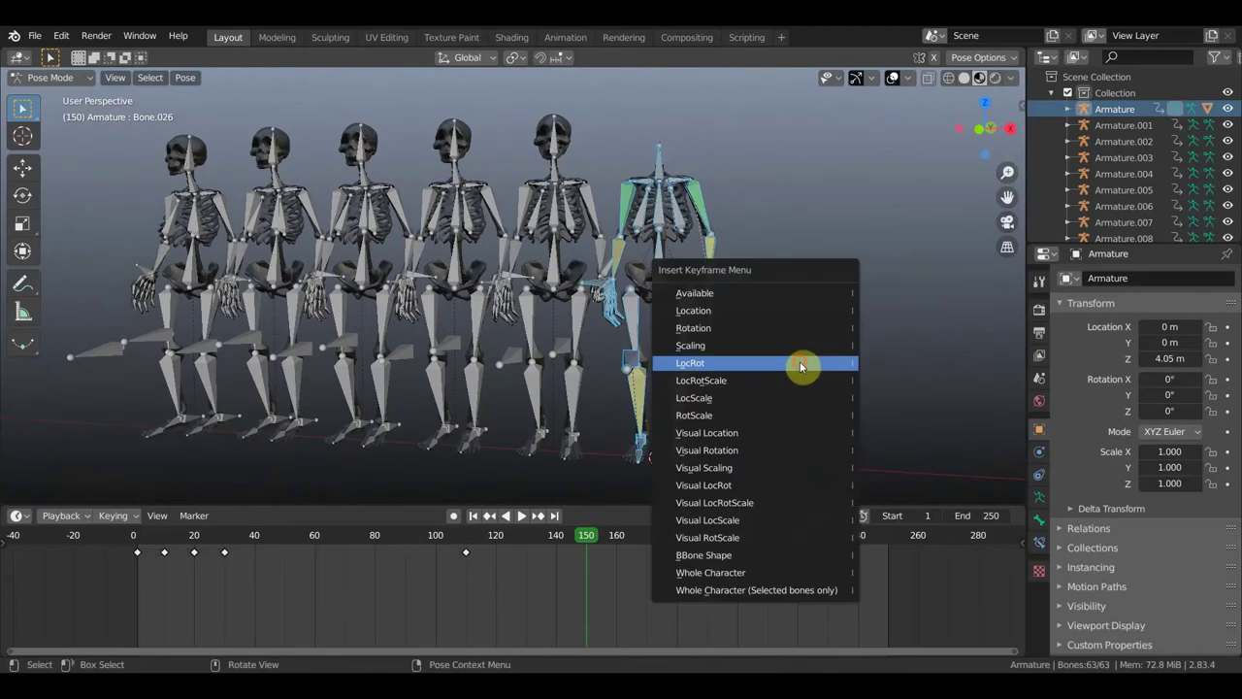
click(802, 366)
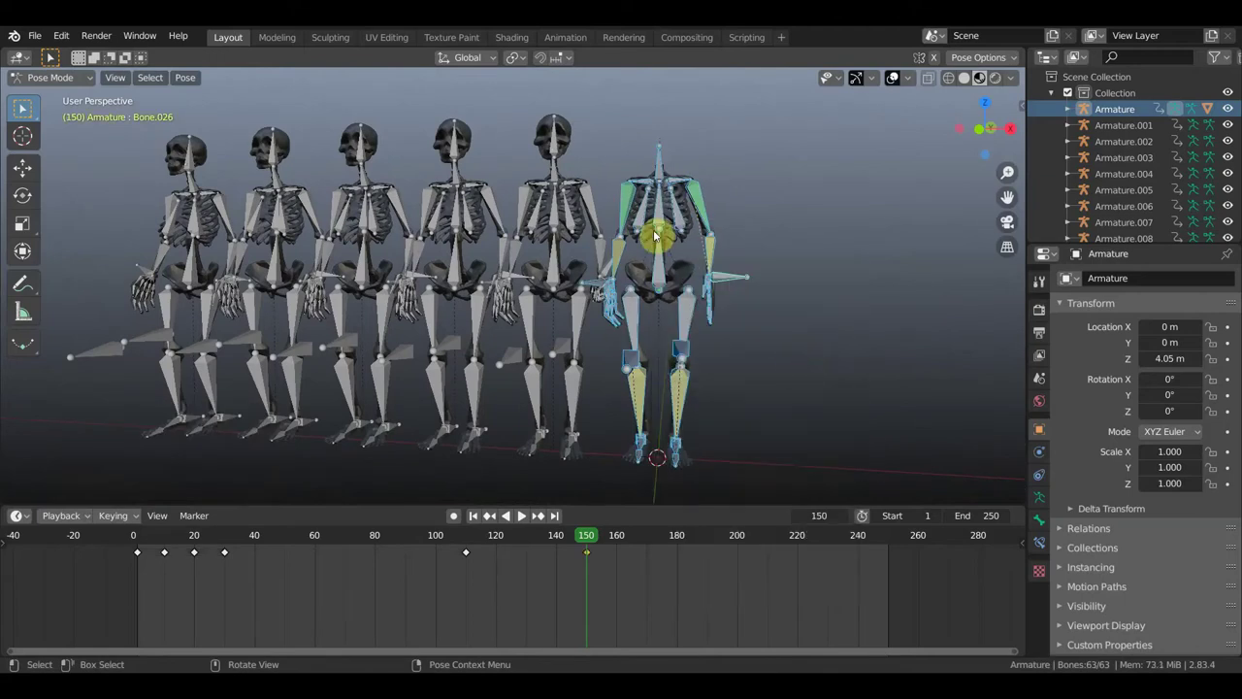
Select the hand and root bones and raise the root about 0.077 m.
click(611, 291)
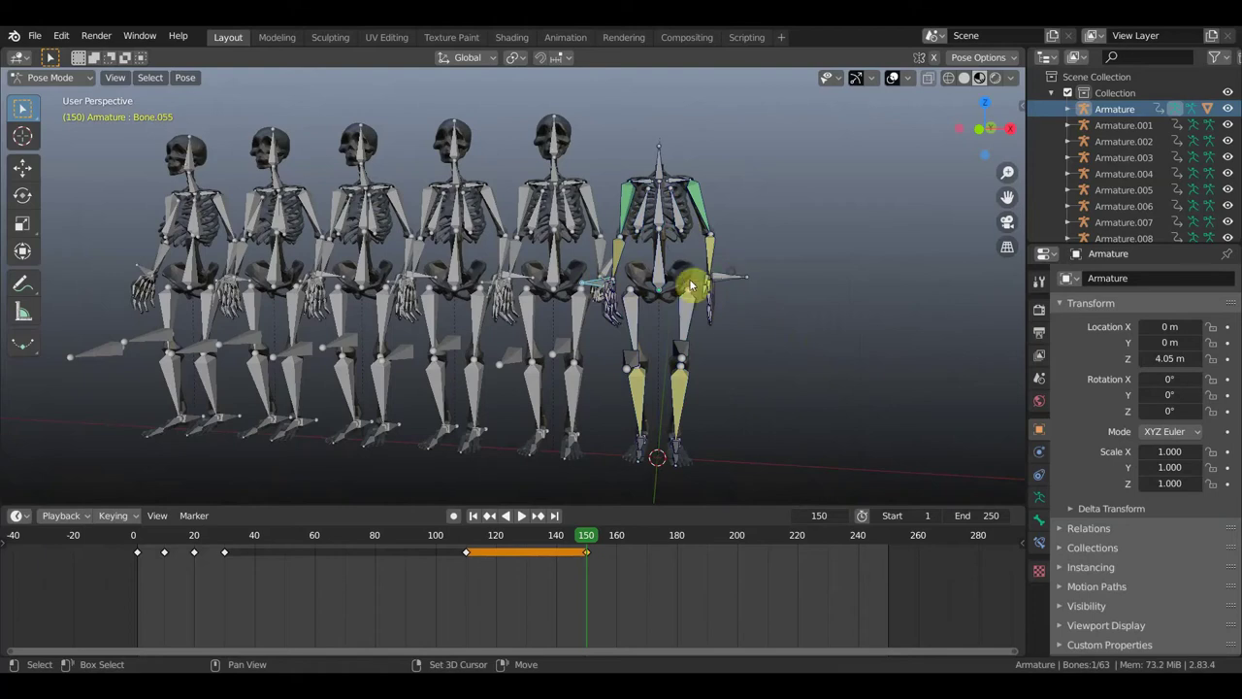
click(664, 284)
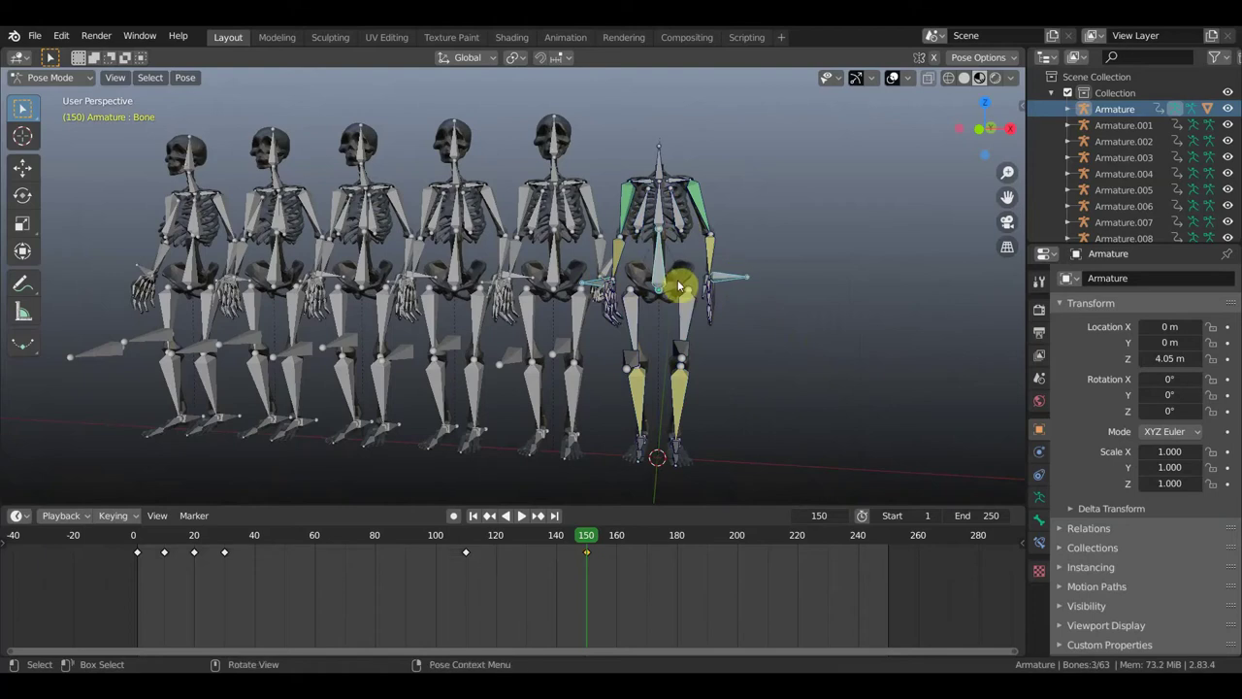
key(g)
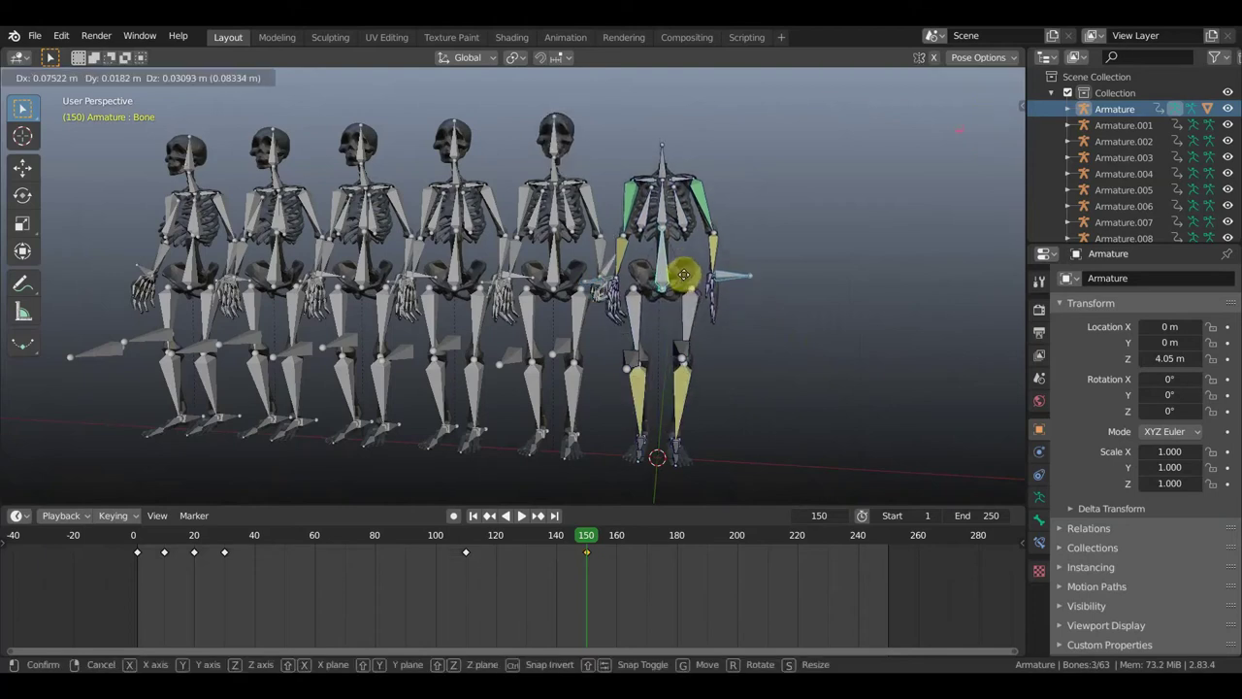
click(679, 274)
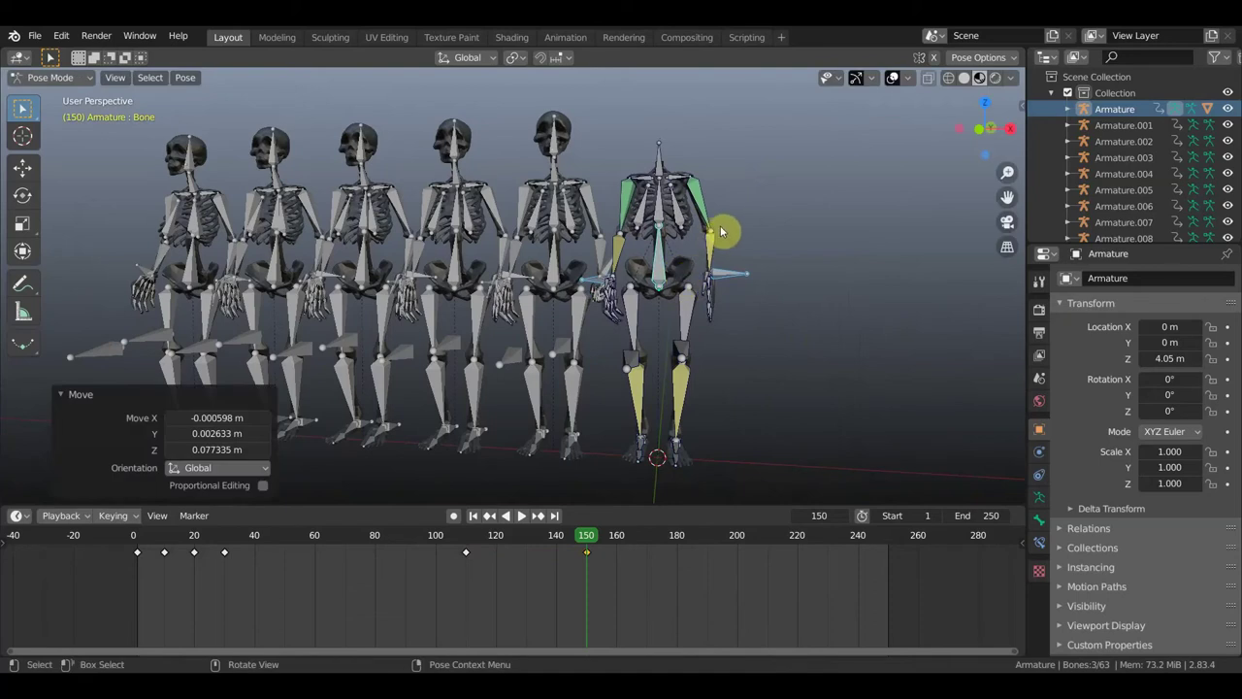
middle_drag(735, 236, 739, 242)
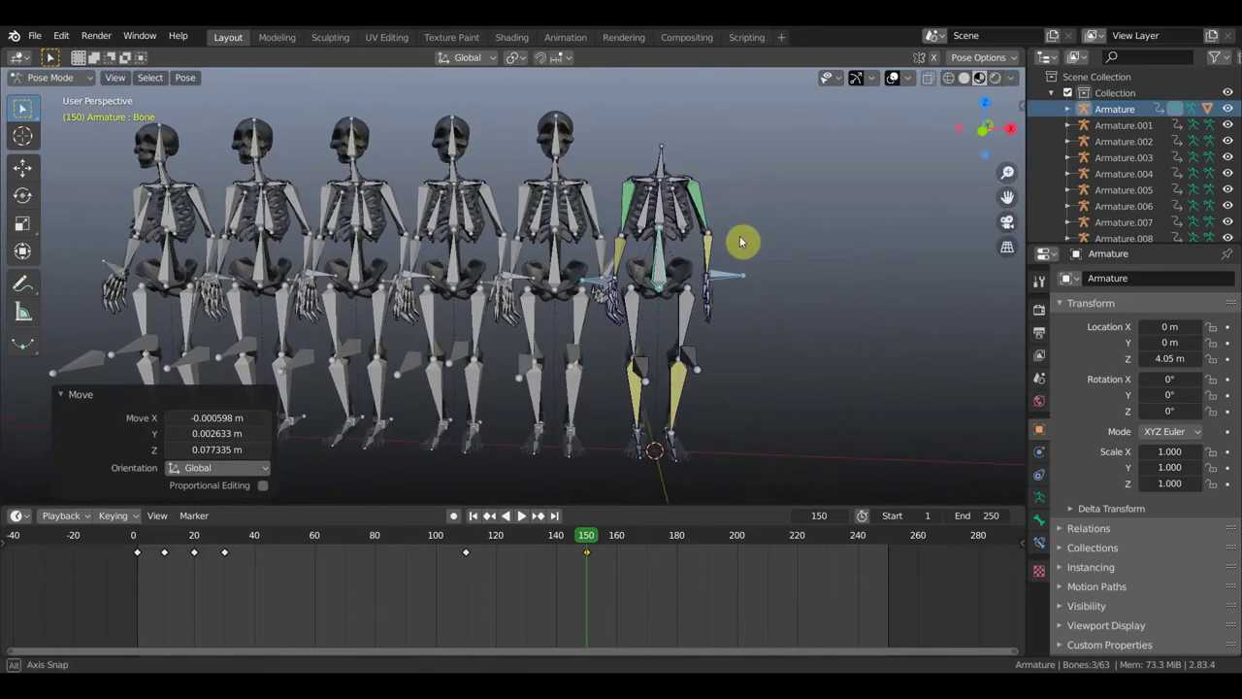
Zoom and orbit the viewport to reframe the row of skeletons.
scroll(740, 241, down, 3)
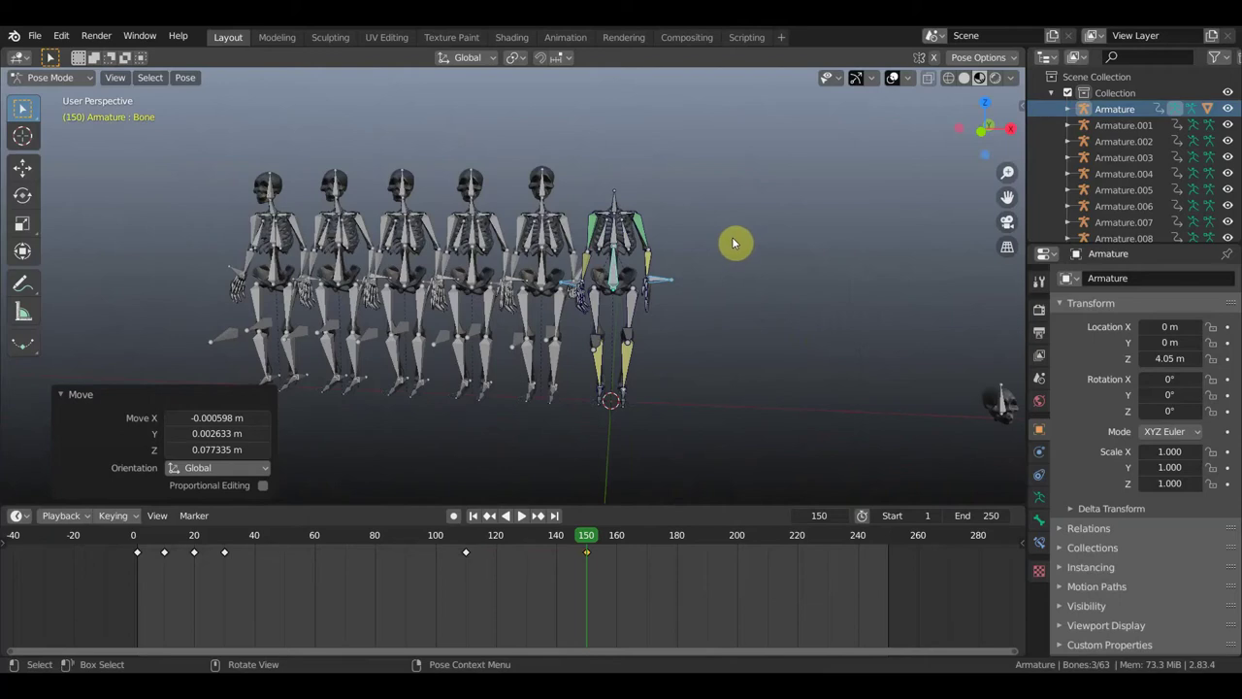
middle_drag(732, 242, 738, 239)
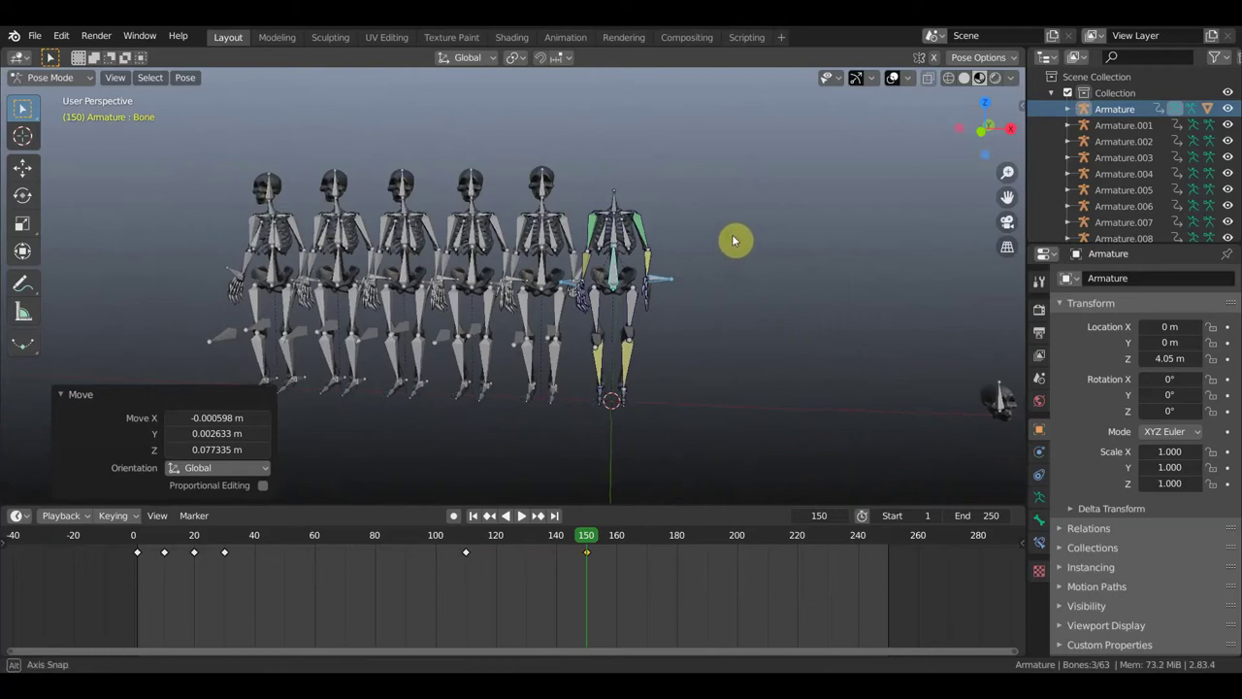
scroll(757, 250, up, 2)
scroll(775, 260, up, 1)
scroll(801, 256, up, 2)
scroll(811, 257, up, 1)
scroll(770, 279, up, 2)
scroll(761, 280, up, 2)
scroll(738, 270, up, 1)
scroll(728, 264, up, 1)
scroll(730, 262, down, 1)
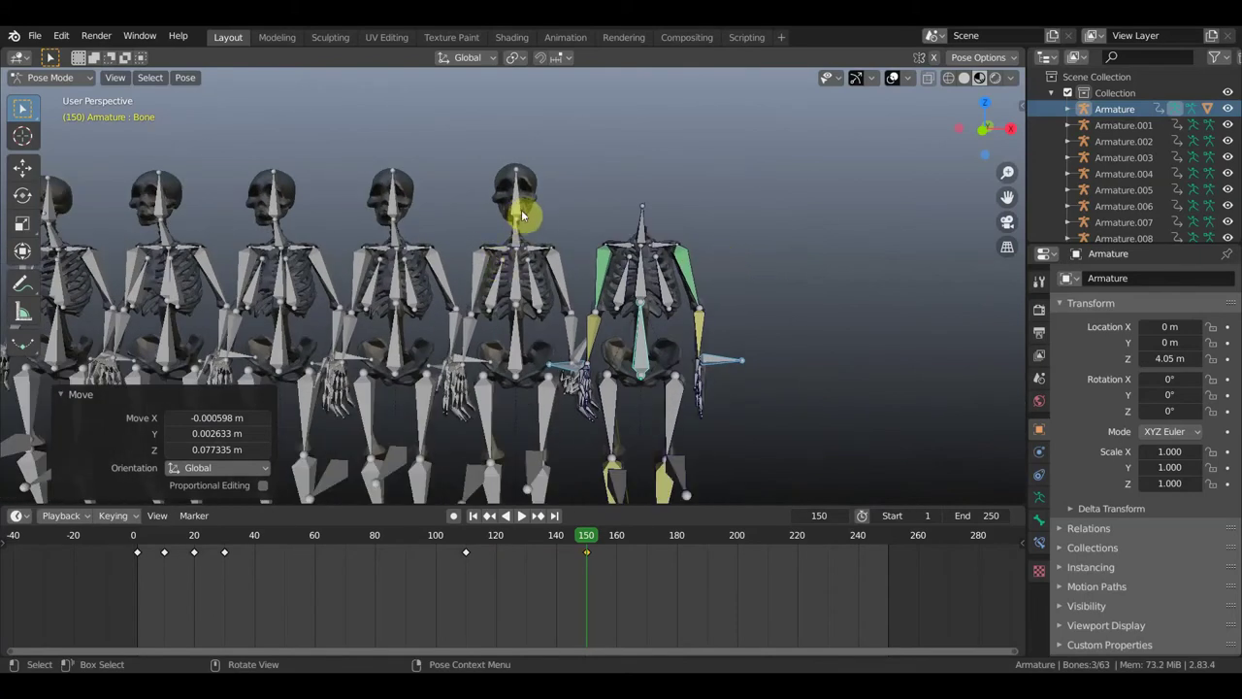
scroll(527, 217, down, 1)
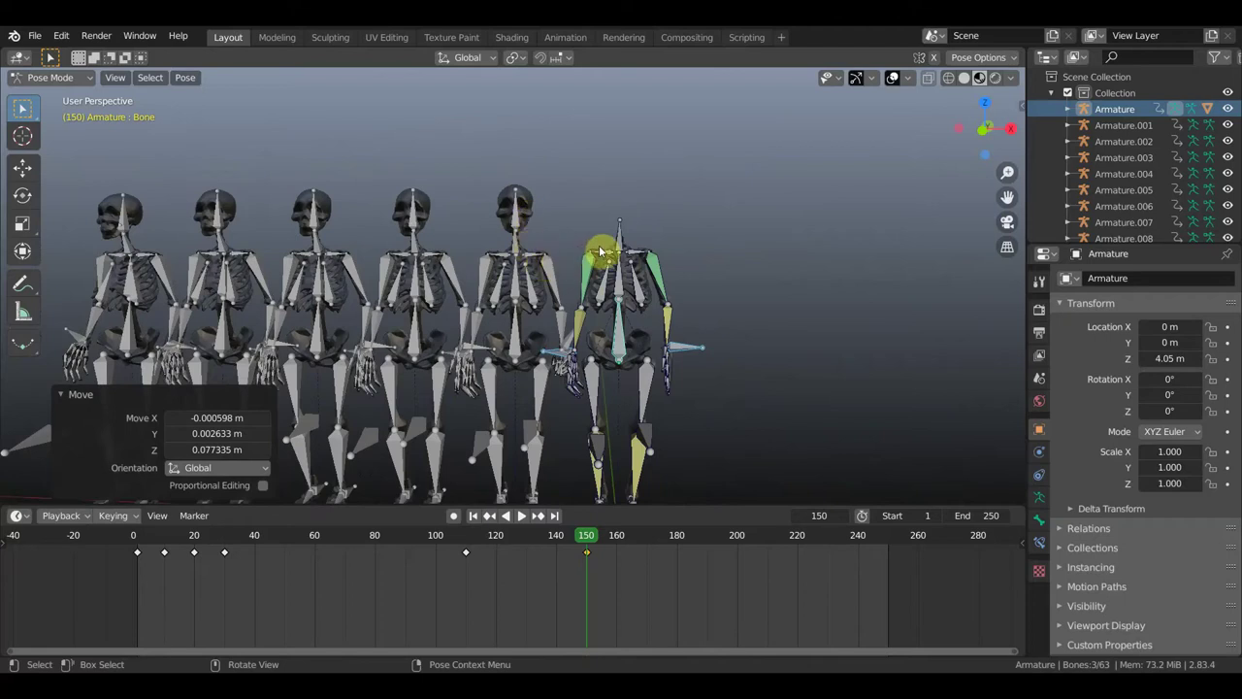
scroll(602, 252, down, 2)
scroll(622, 260, down, 1)
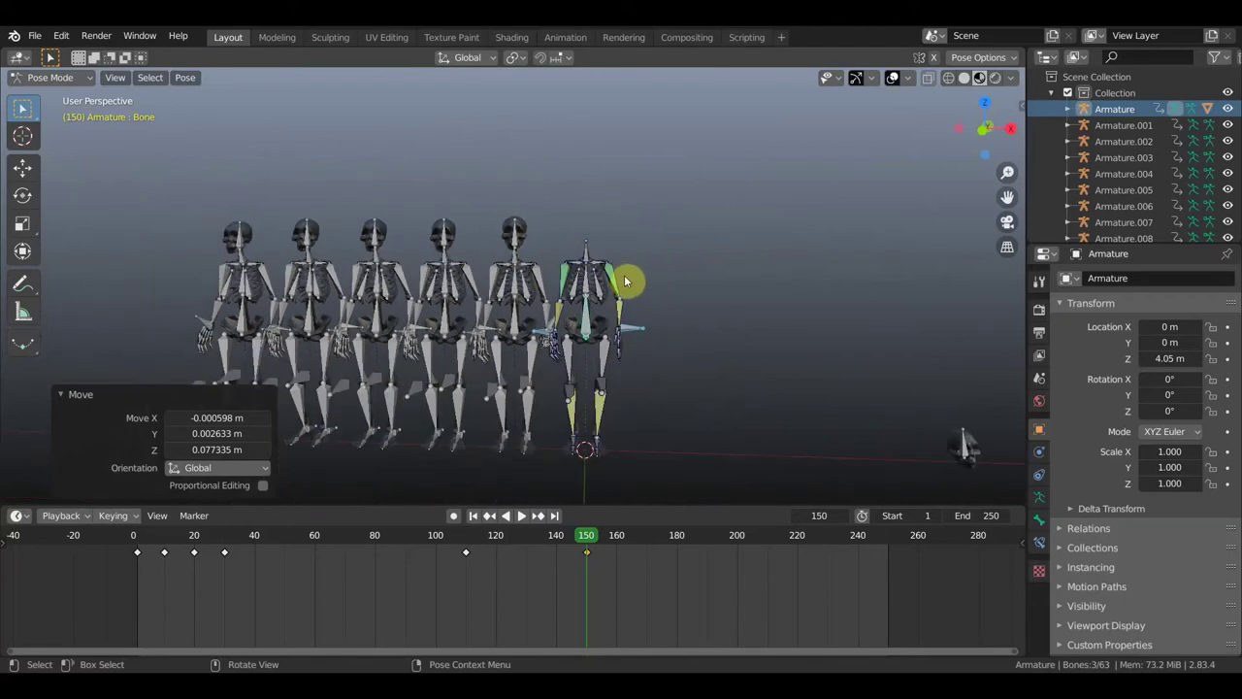
middle_click(596, 294)
middle_drag(596, 294, 604, 278)
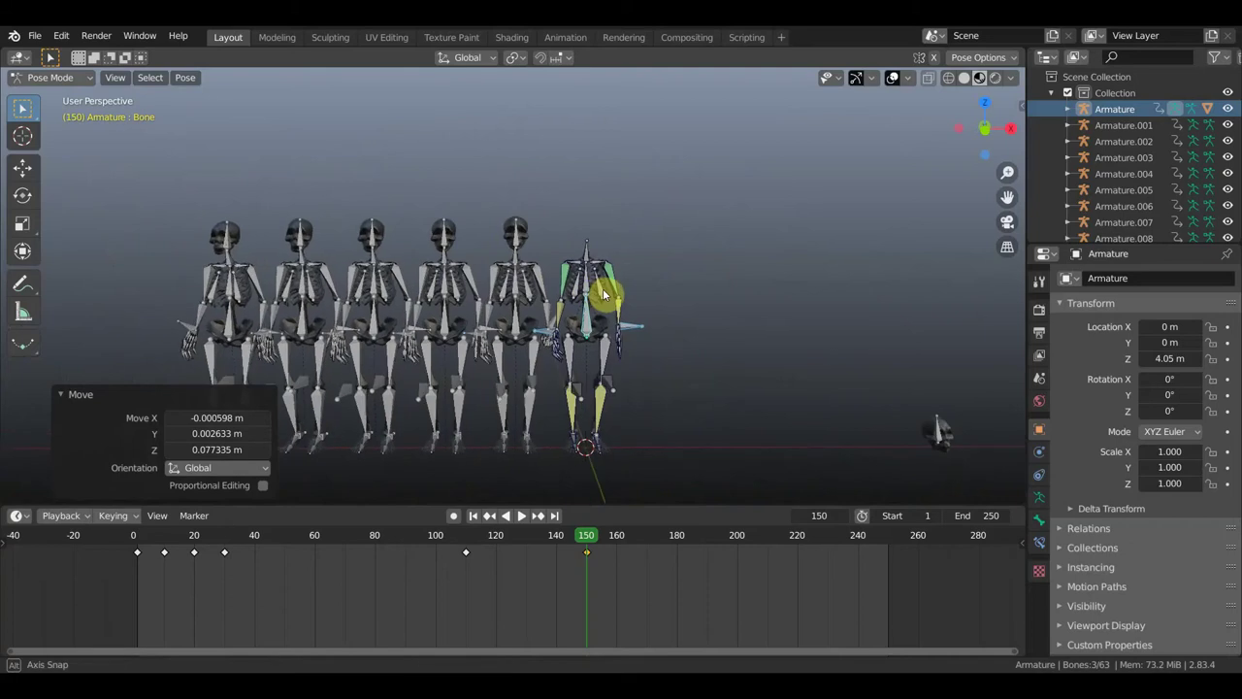
Preview from frame 65, keyframe the last skeleton's pose, then scrub back to frame 84.
mouse_move(588, 533)
mouse_down()
mouse_move(323, 551)
mouse_move(608, 556)
mouse_move(590, 554)
mouse_up()
key(space)
key(i)
mouse_move(691, 361)
shift+middle_down()
mouse_move(724, 302)
mouse_move(695, 263)
mouse_move(666, 287)
shift+middle_up()
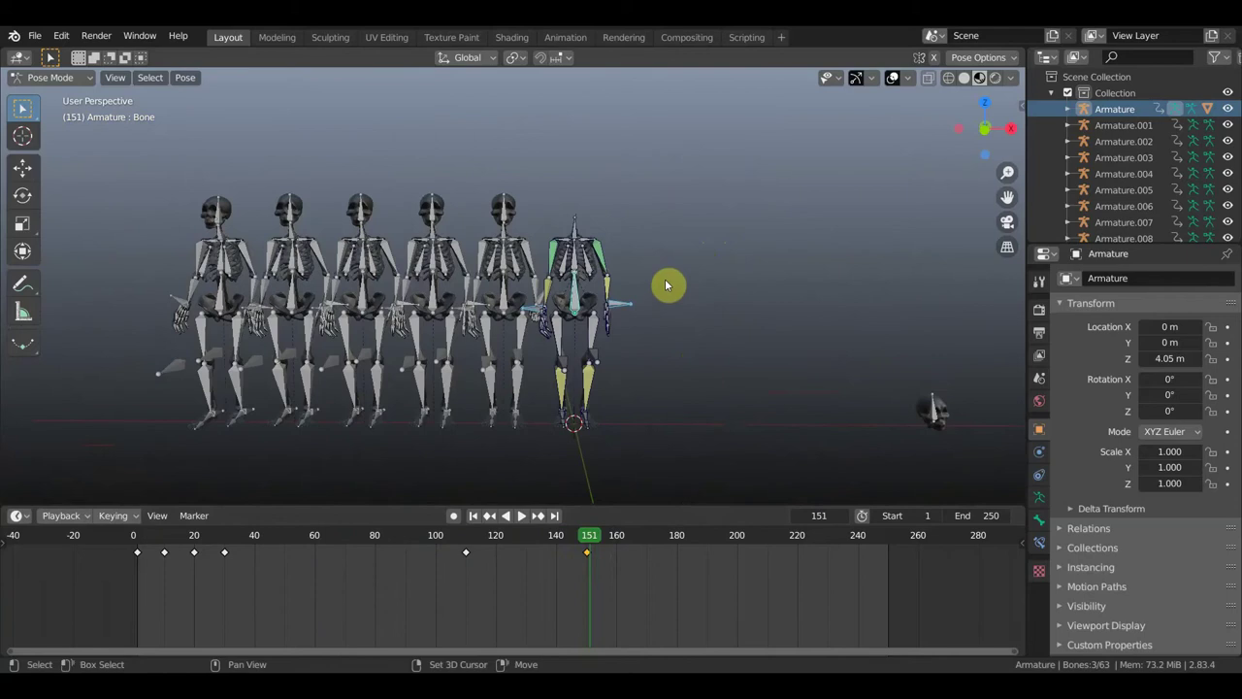
scroll(666, 287, up, 2)
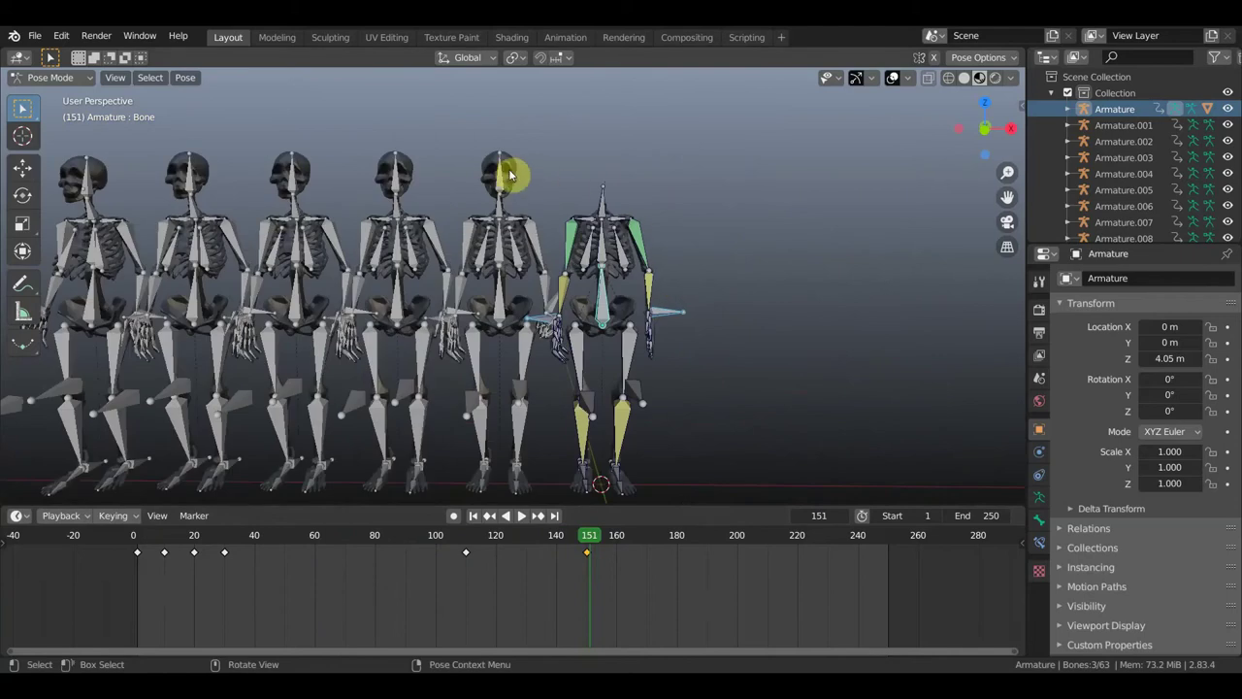
mouse_move(591, 540)
mouse_down()
mouse_move(117, 570)
mouse_move(185, 572)
mouse_move(103, 566)
mouse_move(194, 579)
mouse_move(586, 579)
mouse_up()
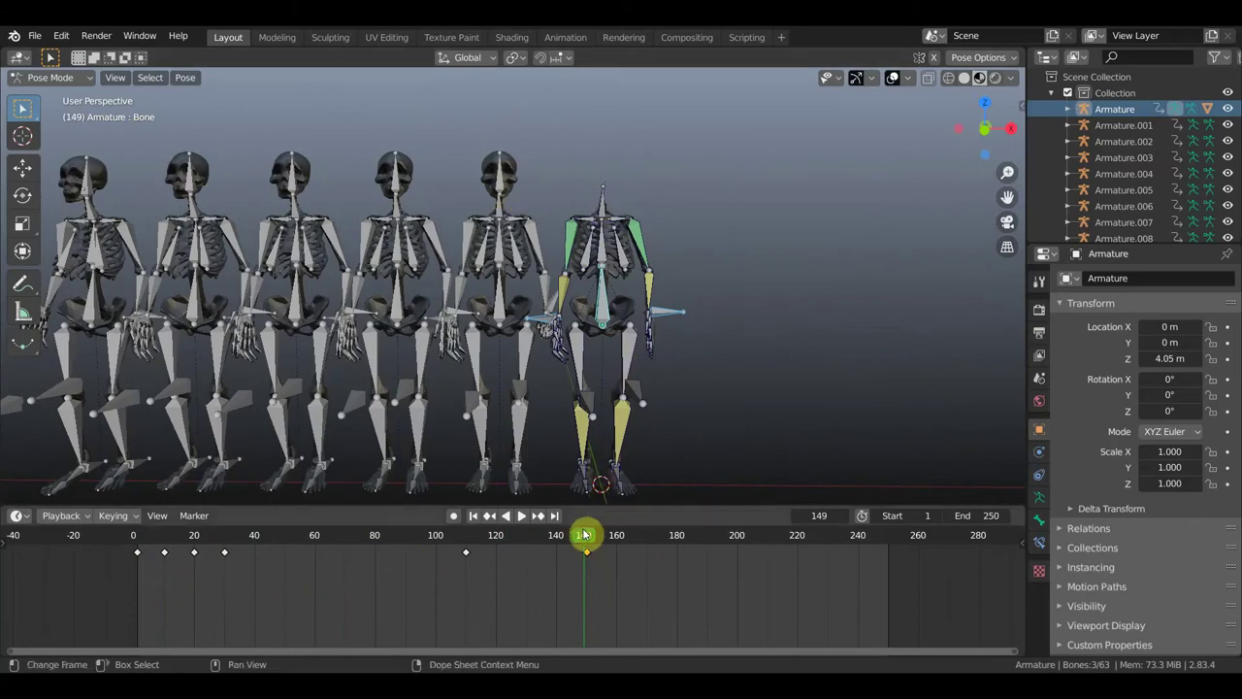
Replay the wave from frame 12 to 108, stop on frame 150, and open the mode menu.
click(161, 544)
key(space)
click(155, 546)
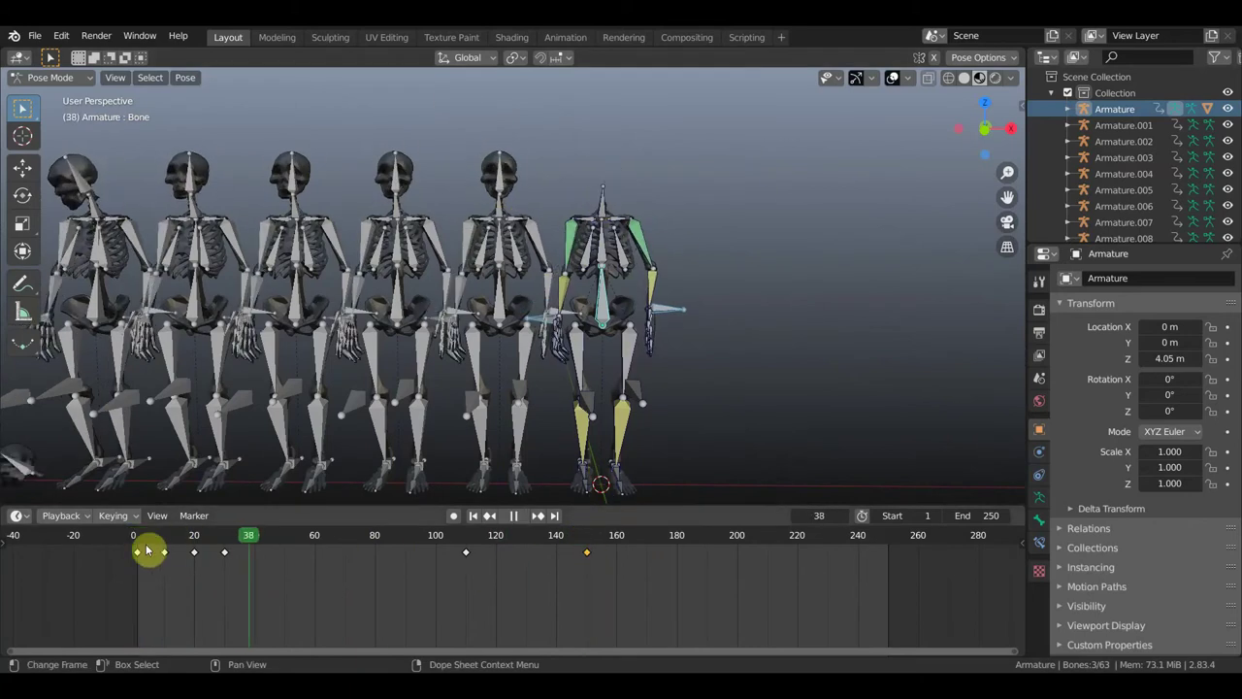
drag(189, 558, 587, 567)
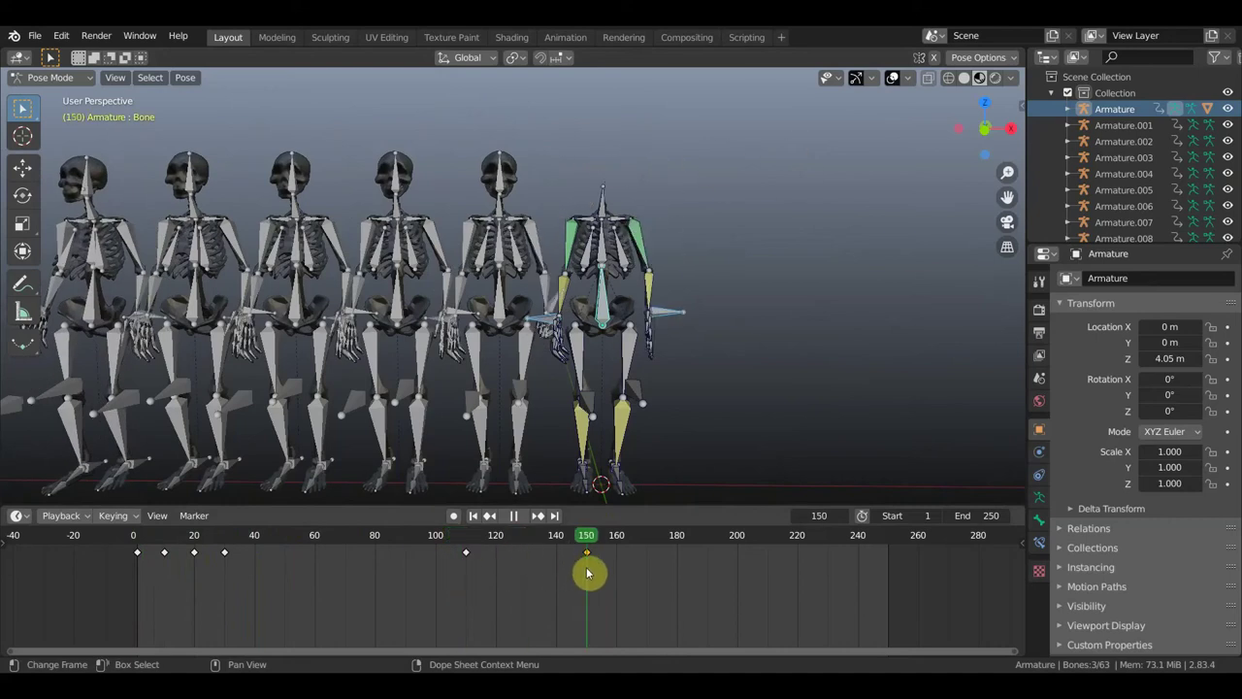
key(space)
scroll(640, 339, down, 2)
scroll(632, 333, down, 1)
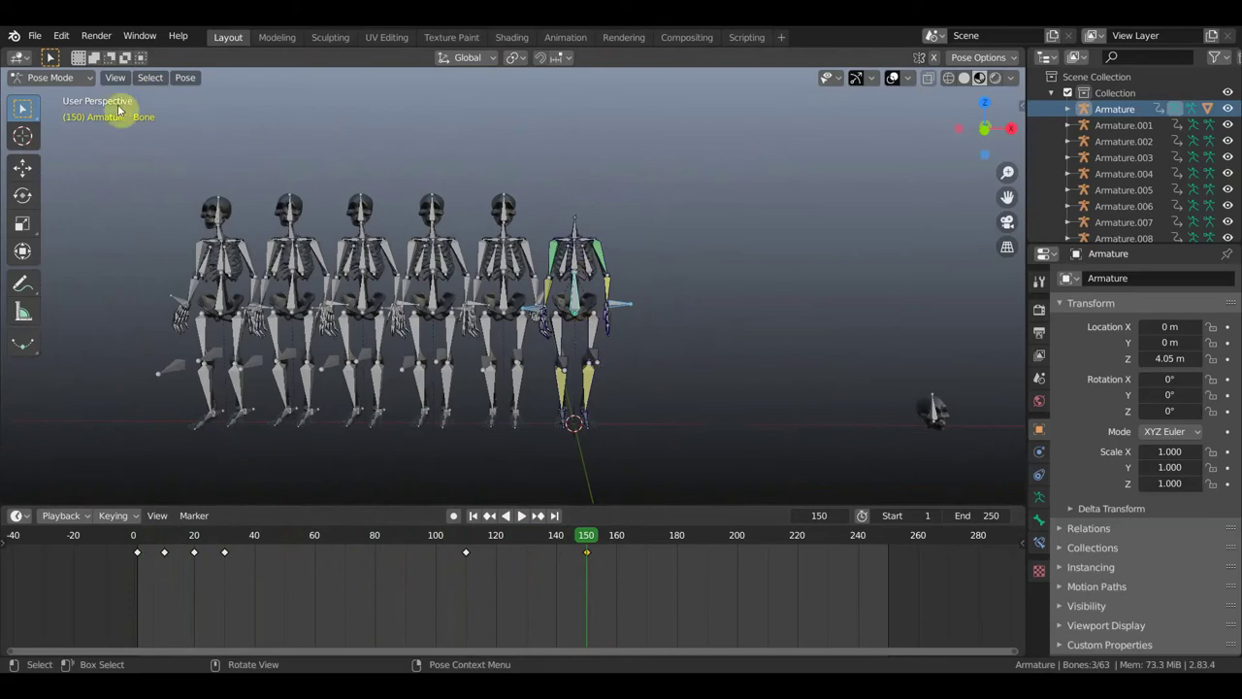
click(87, 81)
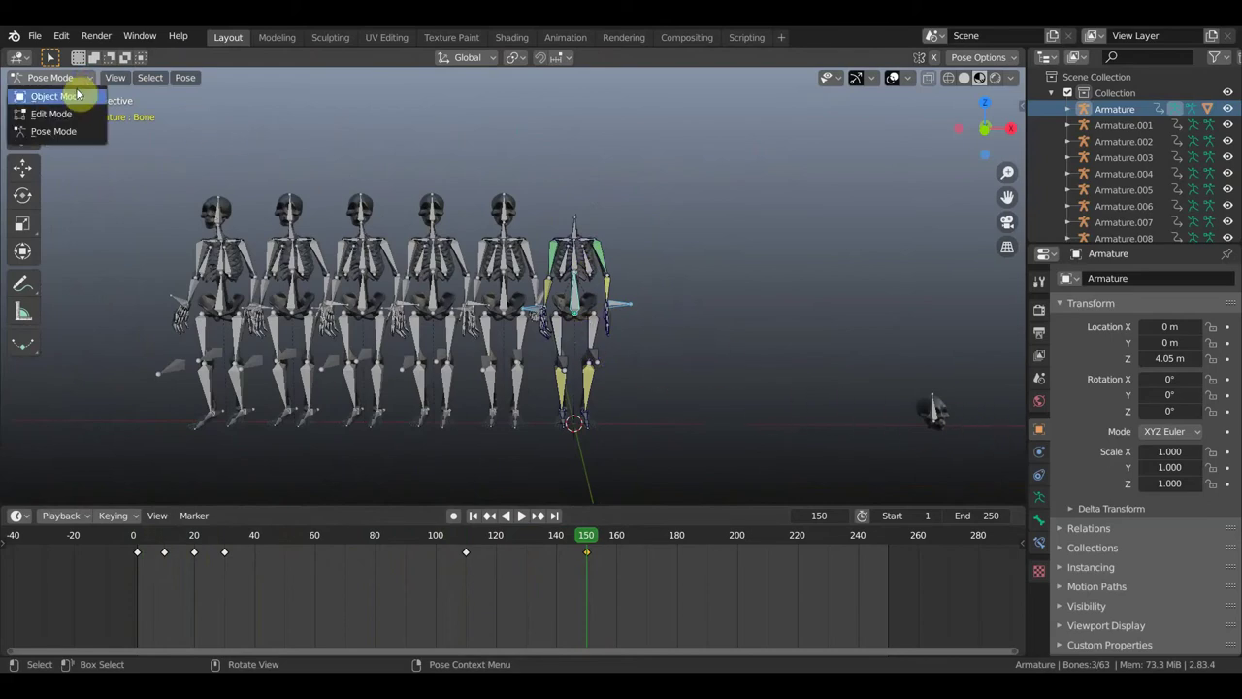
Return to Object Mode and turn off the viewport overlays.
click(78, 94)
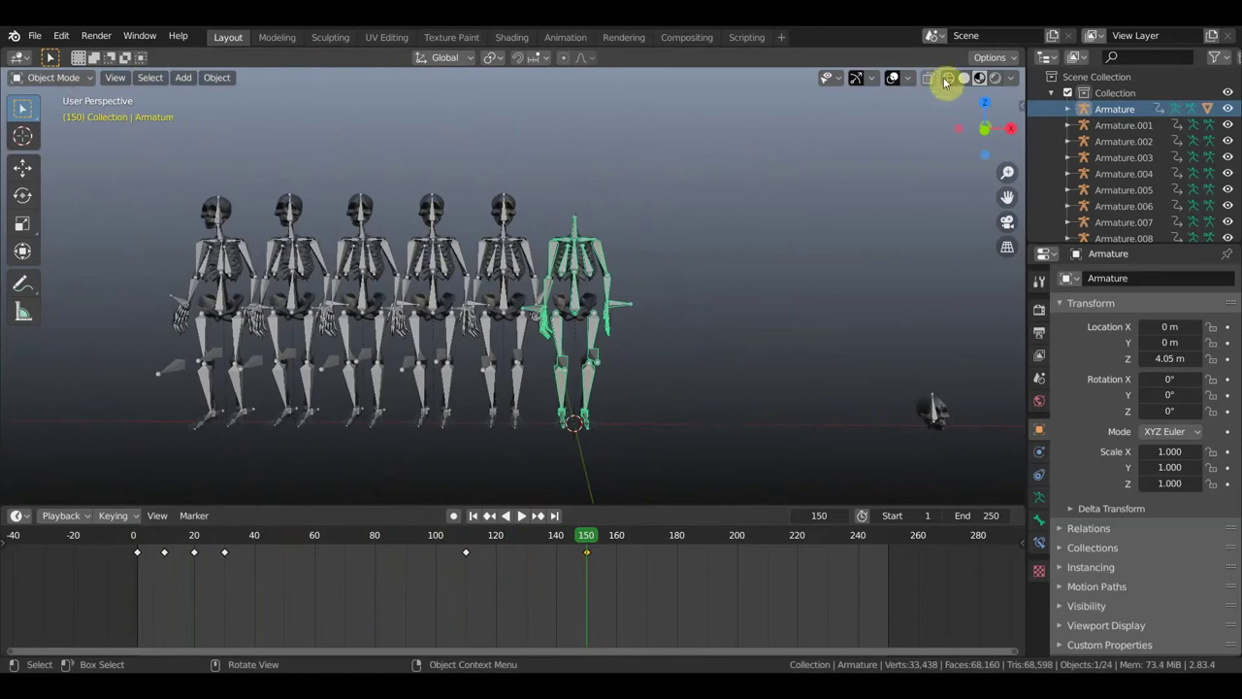
click(897, 78)
middle_drag(685, 292, 701, 289)
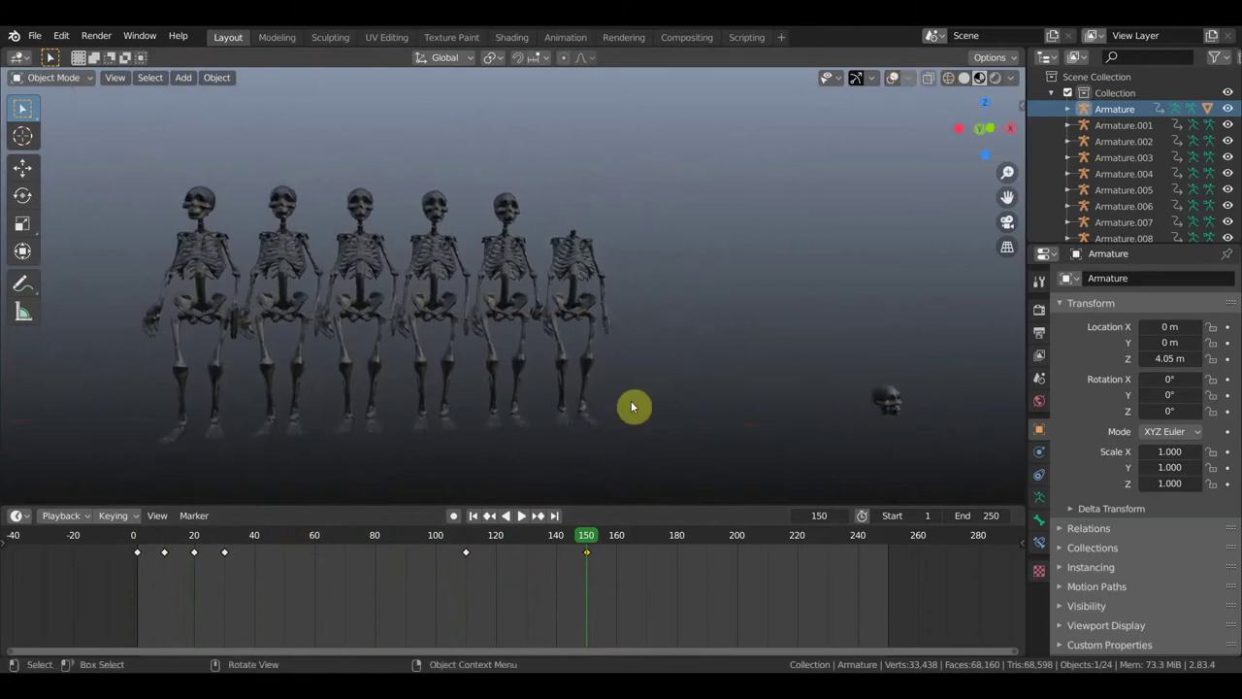
Scrub through frames 88 and 74 to the end, orbiting and zooming to review the meshes.
mouse_move(587, 539)
mouse_down()
mouse_move(175, 532)
mouse_move(599, 544)
mouse_move(205, 550)
mouse_move(357, 548)
mouse_up()
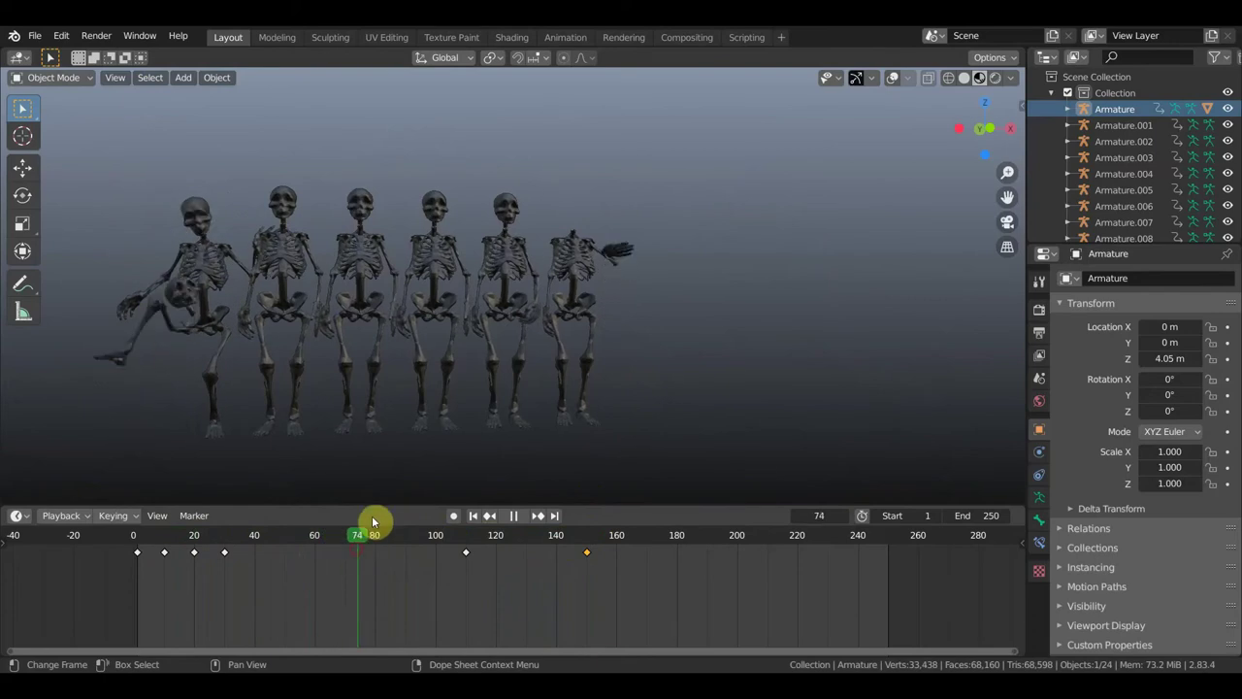
middle_drag(539, 258, 501, 276)
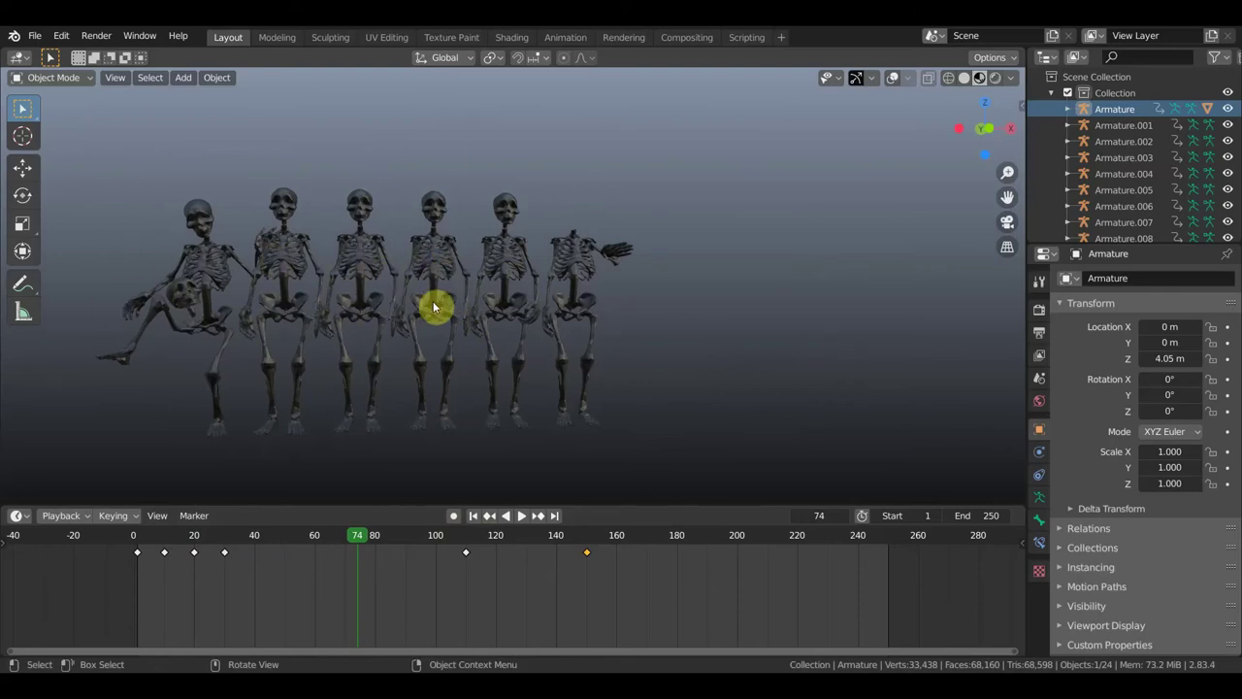
middle_drag(404, 314, 494, 313)
mouse_move(624, 330)
shift+middle_down()
mouse_move(669, 309)
mouse_move(576, 308)
shift+middle_up()
scroll(576, 309, up, 2)
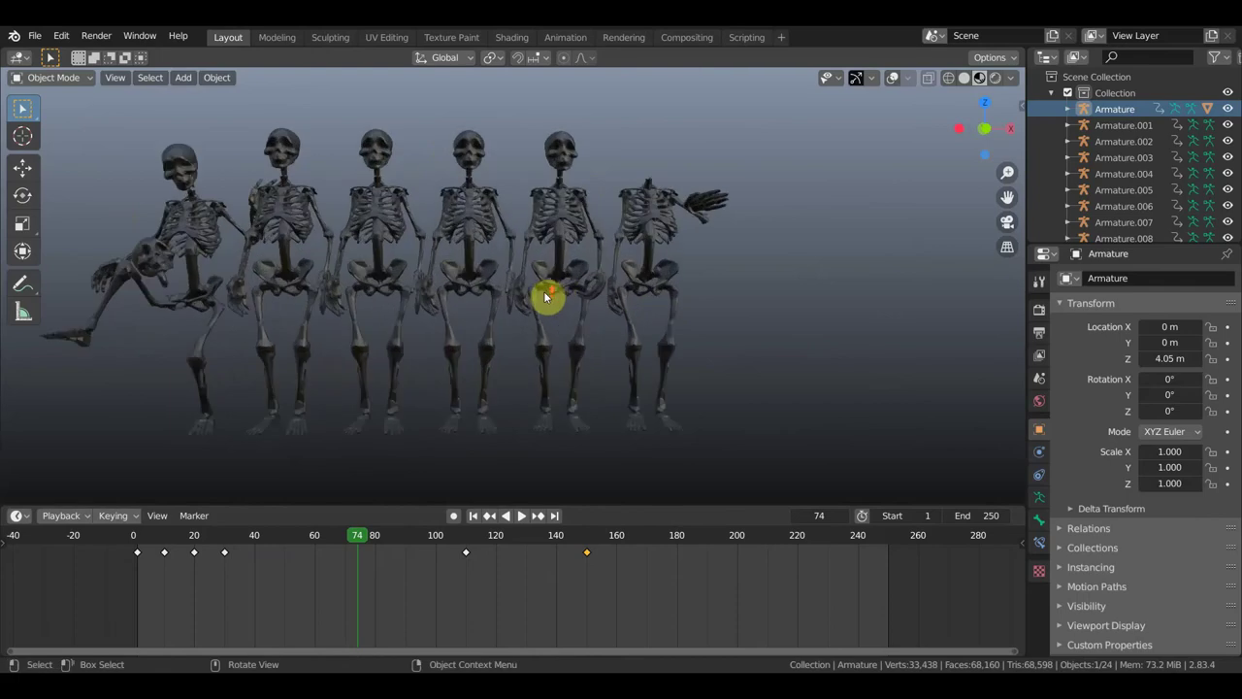
scroll(550, 291, down, 1)
scroll(471, 269, up, 1)
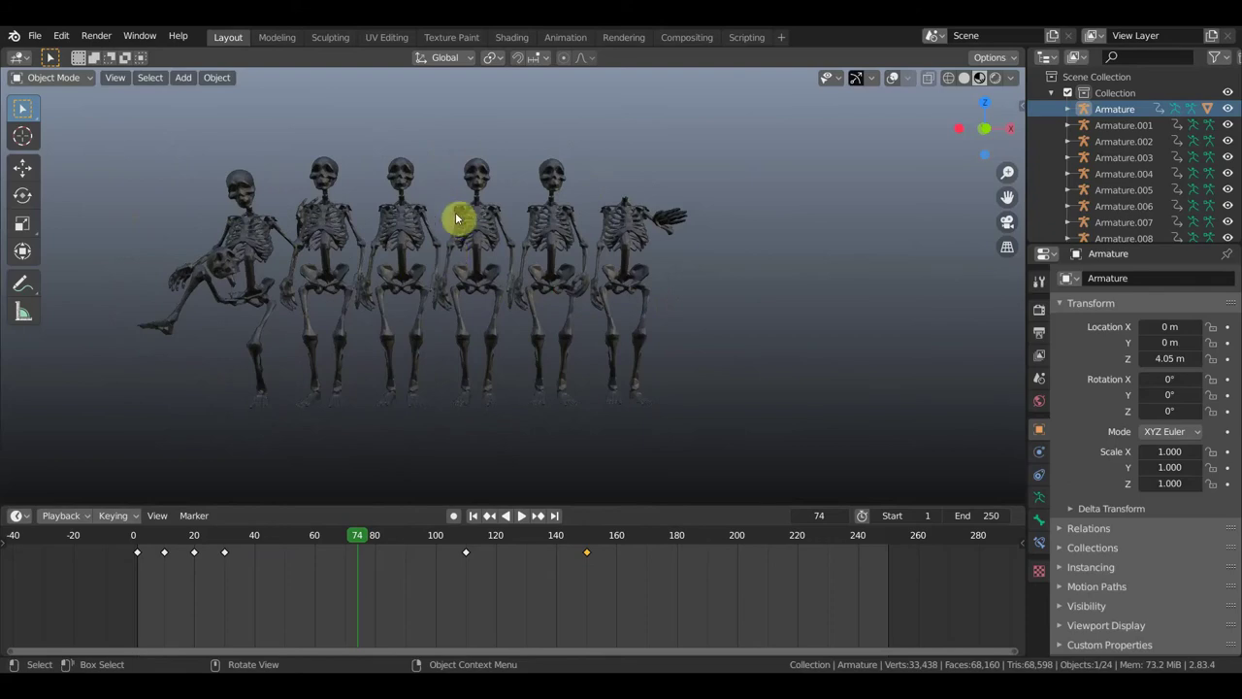
scroll(487, 235, up, 2)
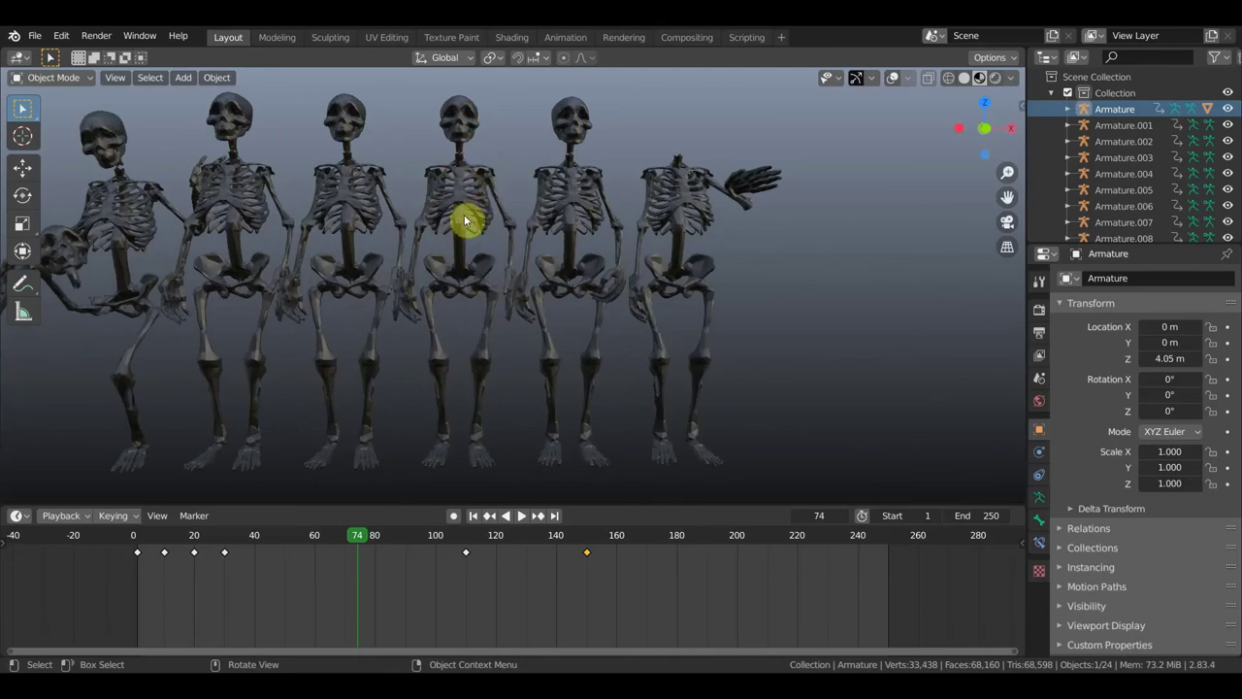
scroll(488, 260, down, 2)
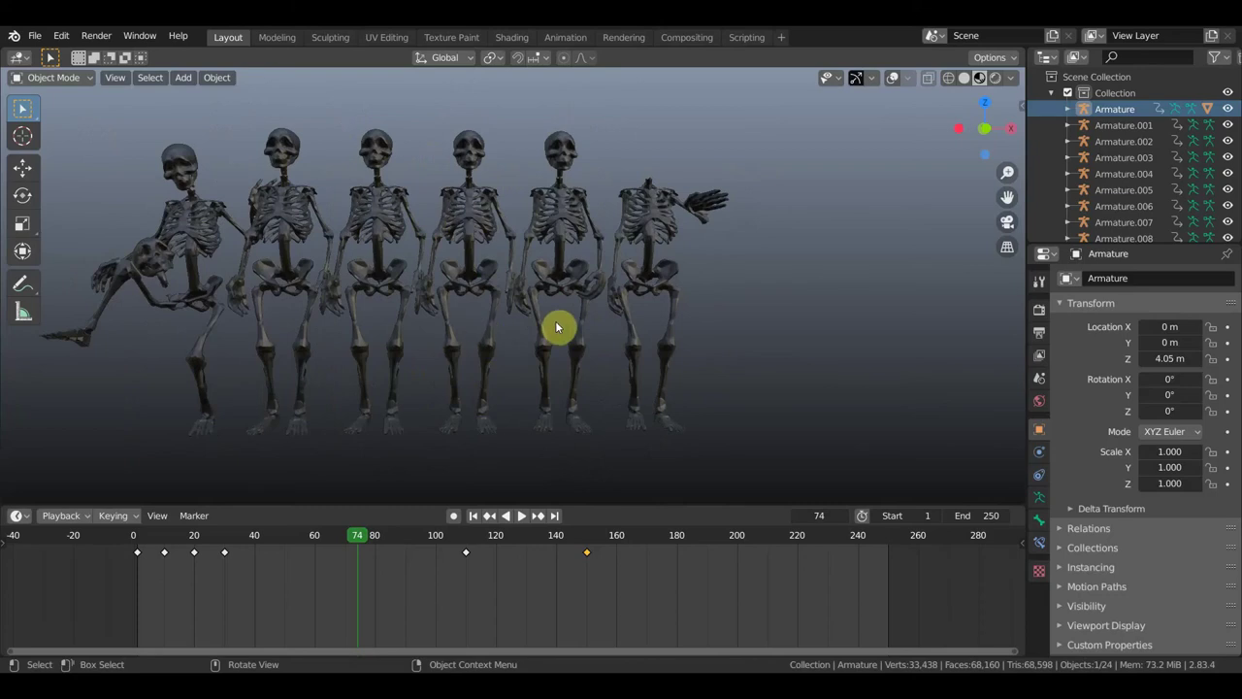
scroll(554, 328, down, 1)
mouse_move(398, 555)
mouse_down()
mouse_move(363, 541)
mouse_move(611, 576)
mouse_move(588, 580)
mouse_up()
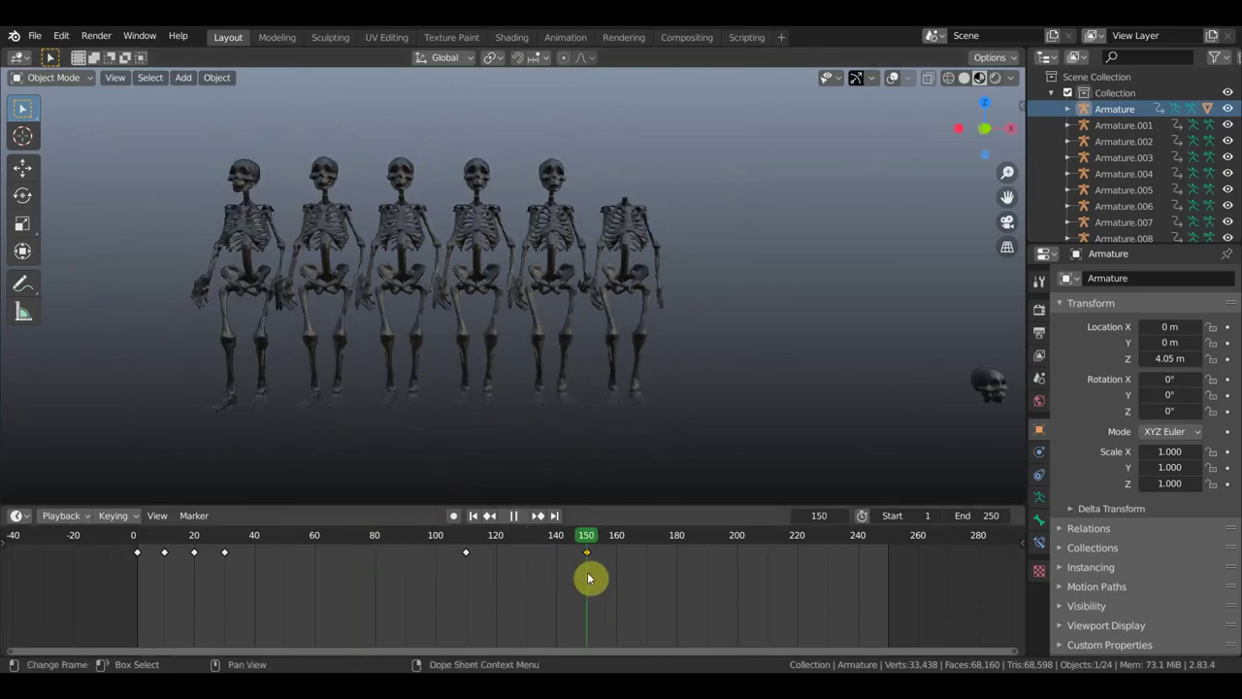
Replay the animation from frame 0 and set the scene end frame to 150.
mouse_move(579, 535)
mouse_down()
mouse_move(100, 535)
mouse_move(310, 583)
mouse_move(621, 596)
mouse_move(588, 588)
mouse_up()
key(space)
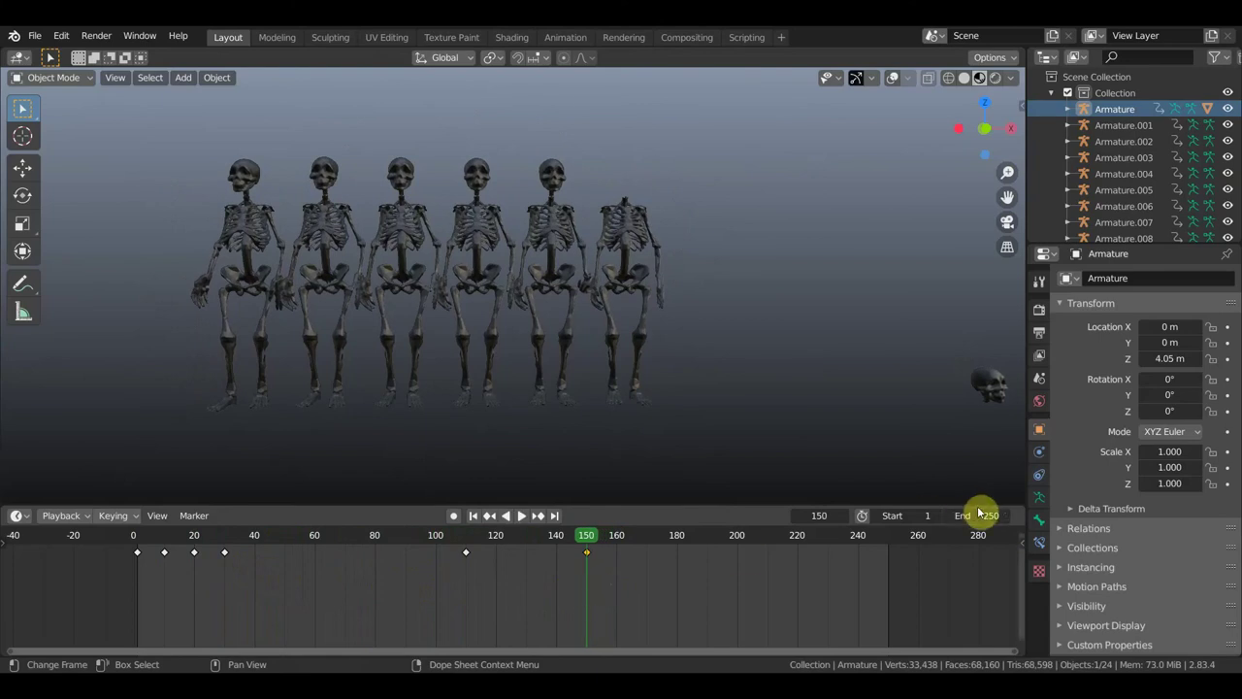
click(990, 517)
text(150)
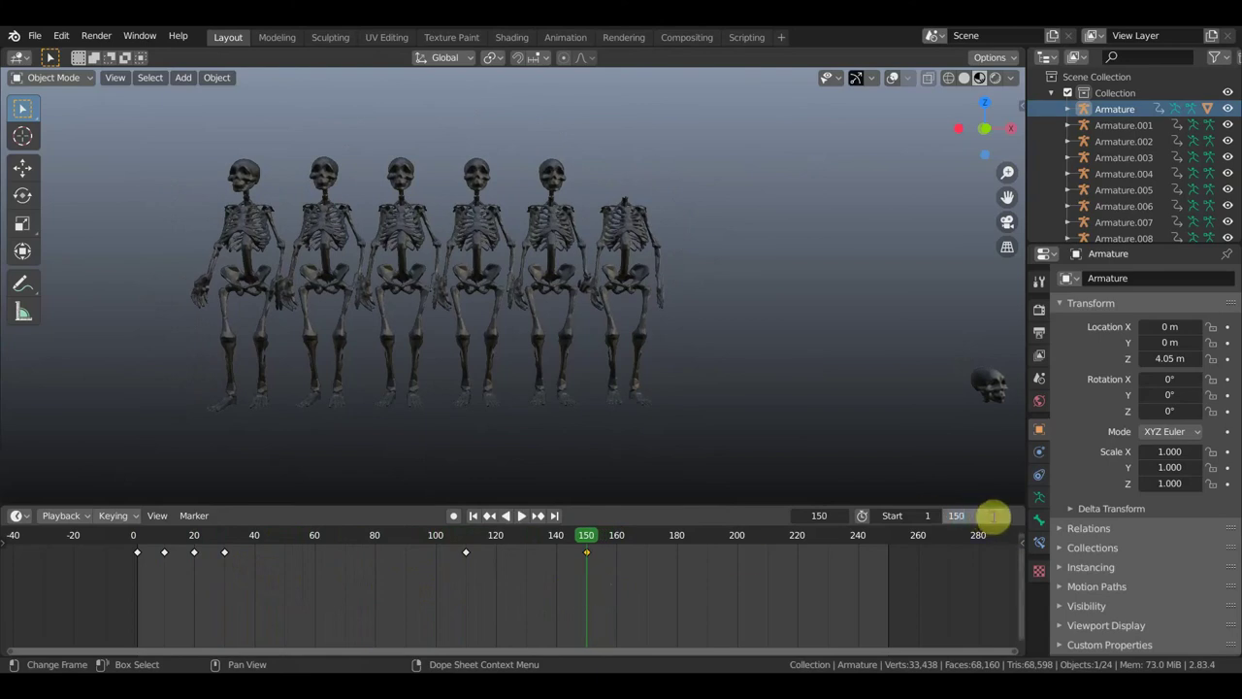
key(Return)
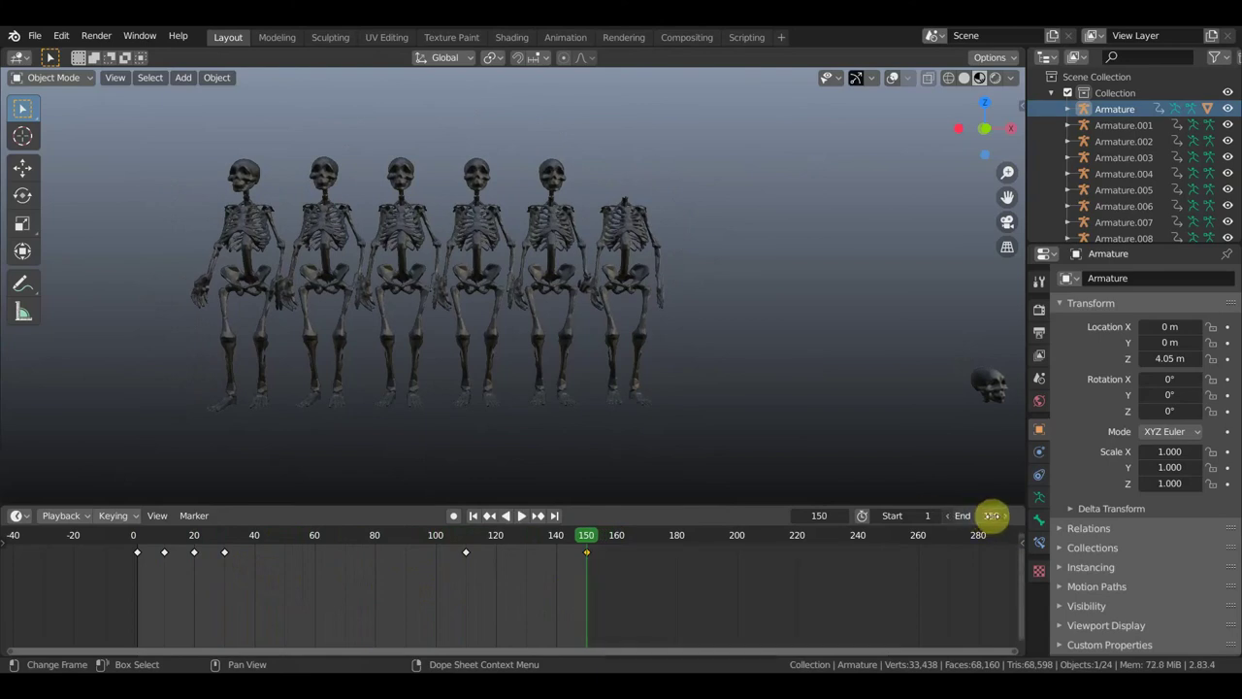